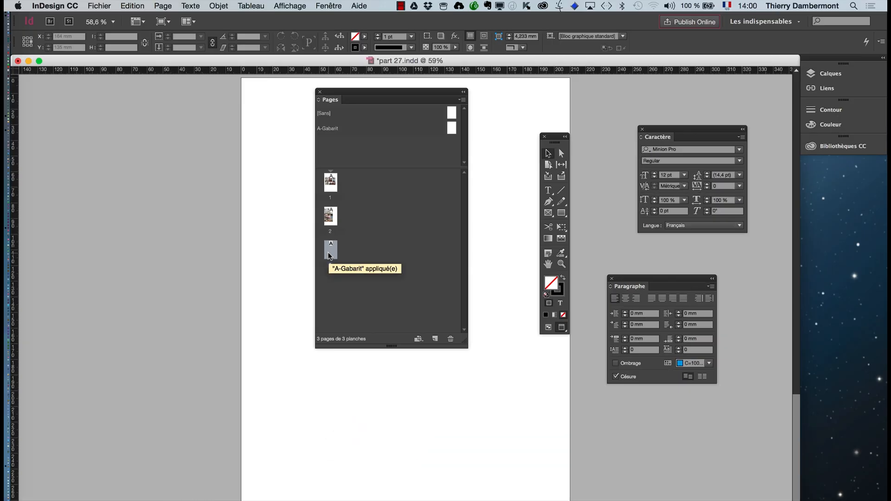
- Close the Pages panel, switch the blank page to the normal view with margins, and move the Tools panel off the page
{"action": "left_click", "coordinate": [319, 91]}
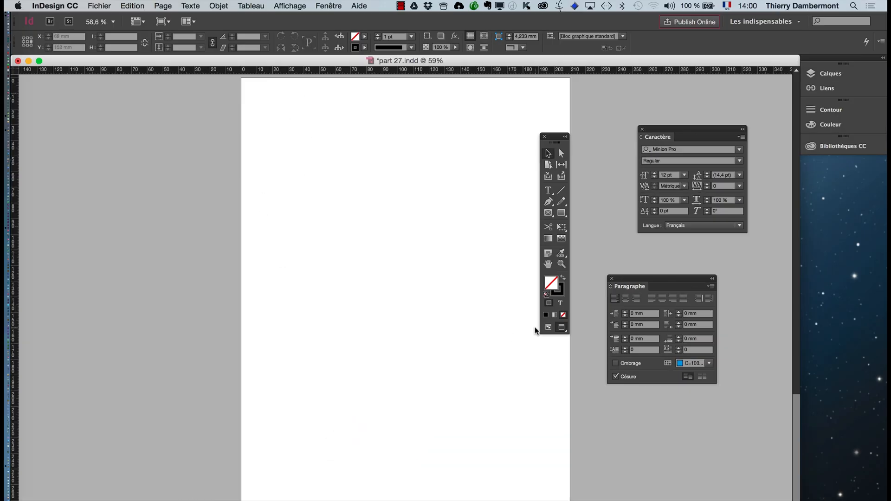
{"action": "key", "text": "w"}
{"action": "left_click_drag", "start_coordinate": [553, 136], "coordinate": [48, 130]}
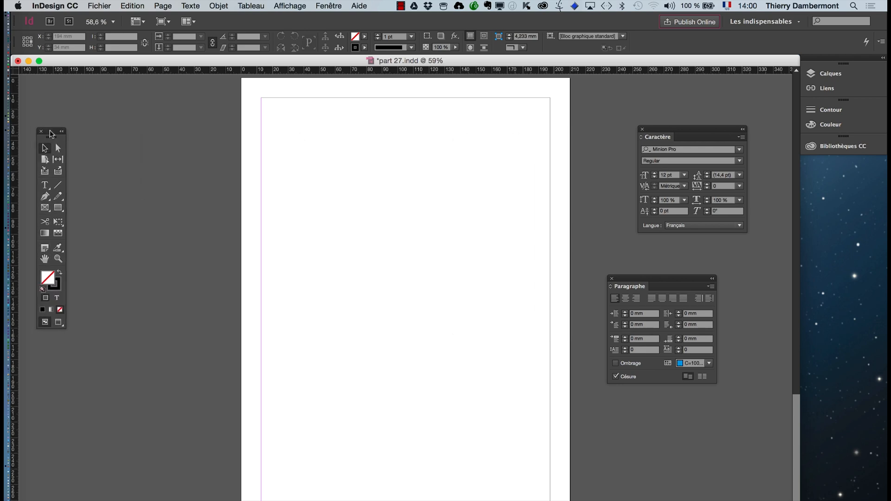
- Load all fourteen JPEG images from the "jour 1 ID avancé" folder for placement in the document
{"action": "left_click", "coordinate": [100, 5]}
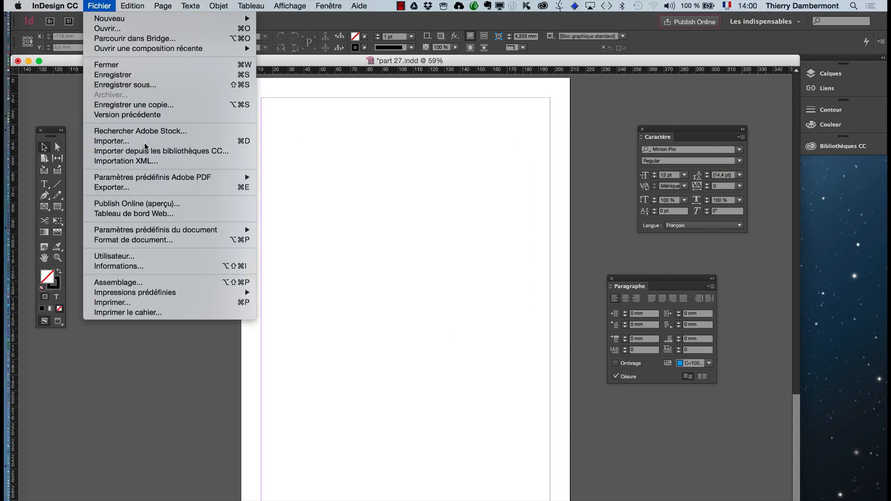
{"action": "left_click", "coordinate": [116, 141]}
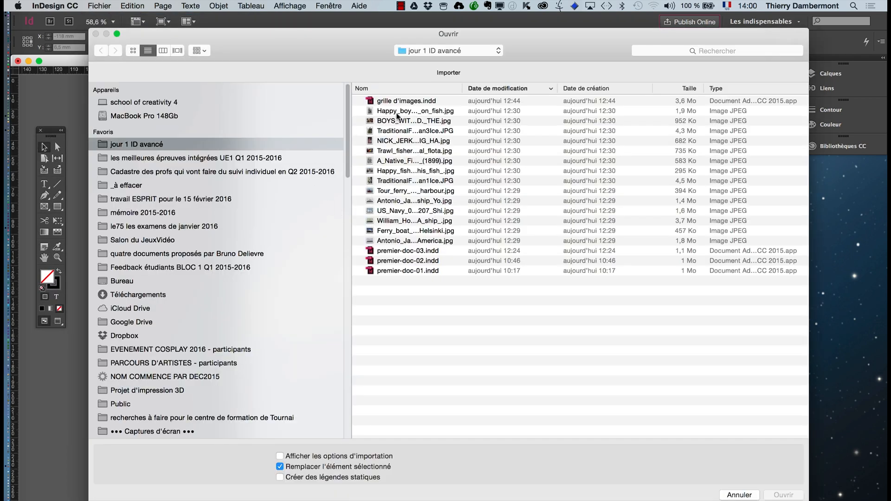
{"action": "left_click", "coordinate": [397, 113]}
{"action": "left_click", "coordinate": [404, 240], "text": "shift"}
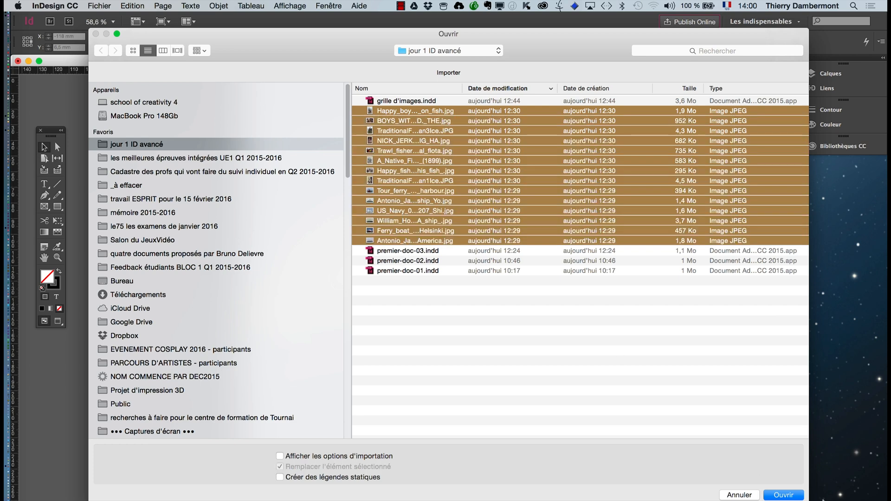
{"action": "key", "text": "Return"}
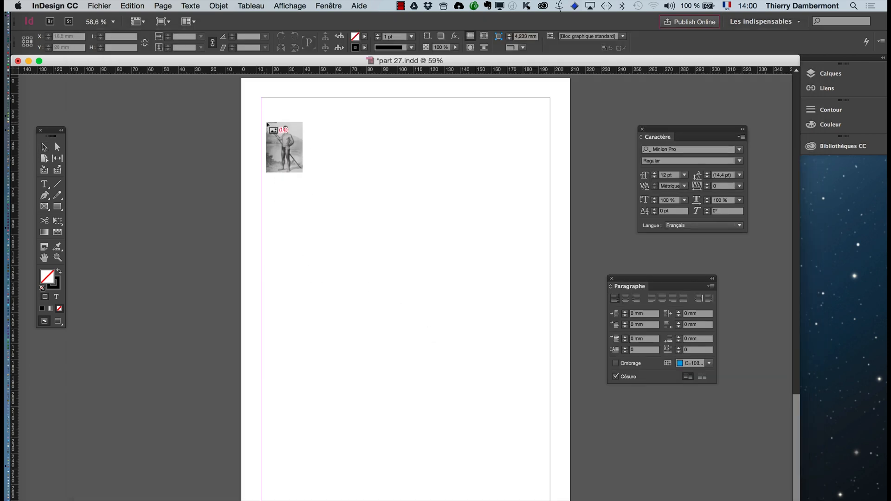
- Draw a placement grid of four columns by three rows, about 176.5 × 216.5 mm, inside the page margins
{"action": "left_click_drag", "start_coordinate": [265, 122], "coordinate": [543, 461]}
{"action": "key", "text": "Up"}
{"action": "key", "text": "Up"}
{"action": "key", "text": "Right"}
{"action": "key", "text": "Right"}
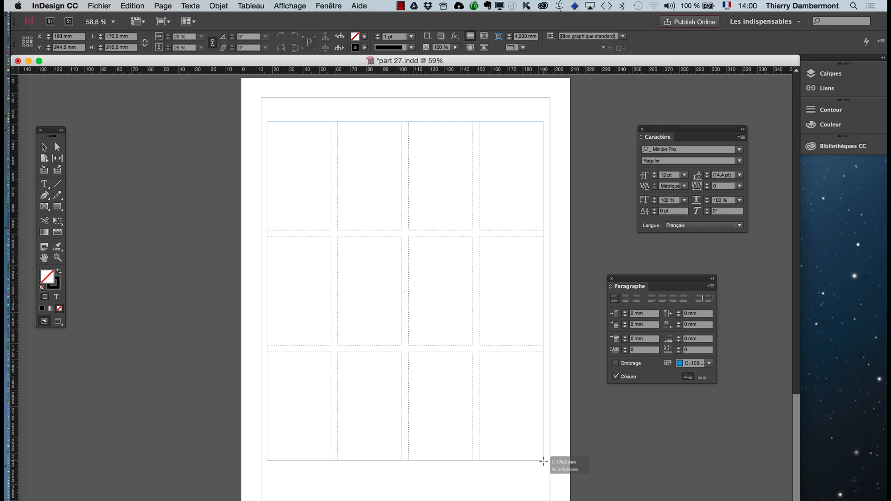
- Reduce the gutters between the grid's columns and rows to zero and place the images in the adjoining frames
{"action": "key", "text": "super+Left"}
{"action": "key", "text": "super+Left"}
{"action": "key", "text": "super+Left"}
{"action": "key", "text": "super+Left"}
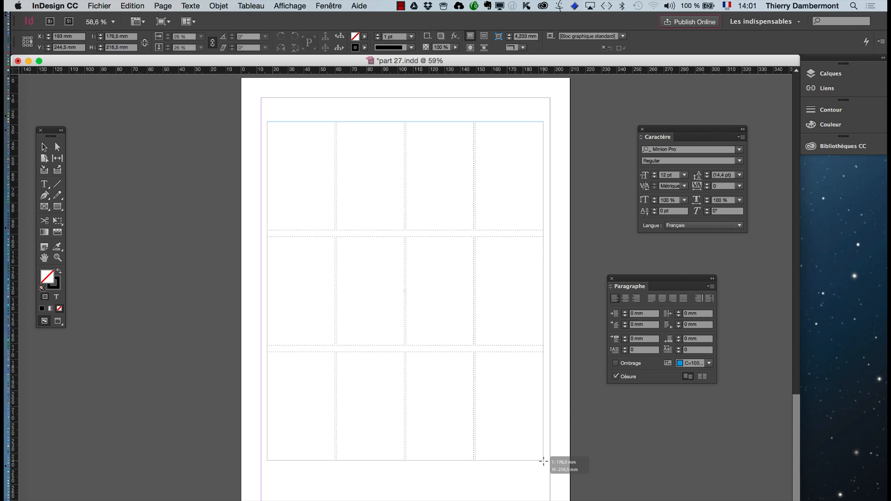
{"action": "key", "text": "super+Left"}
{"action": "key", "text": "super+Left"}
{"action": "key", "text": "super+Left"}
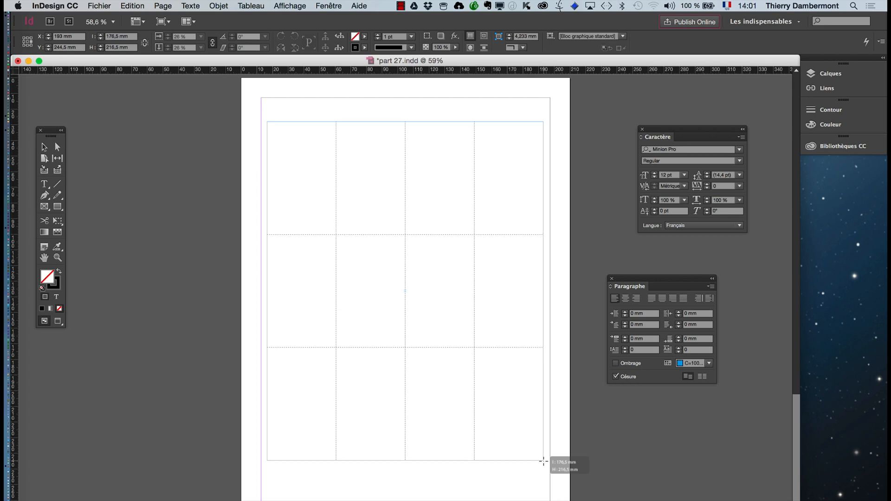
{"action": "left_click_drag", "start_coordinate": [543, 462], "coordinate": [543, 462]}
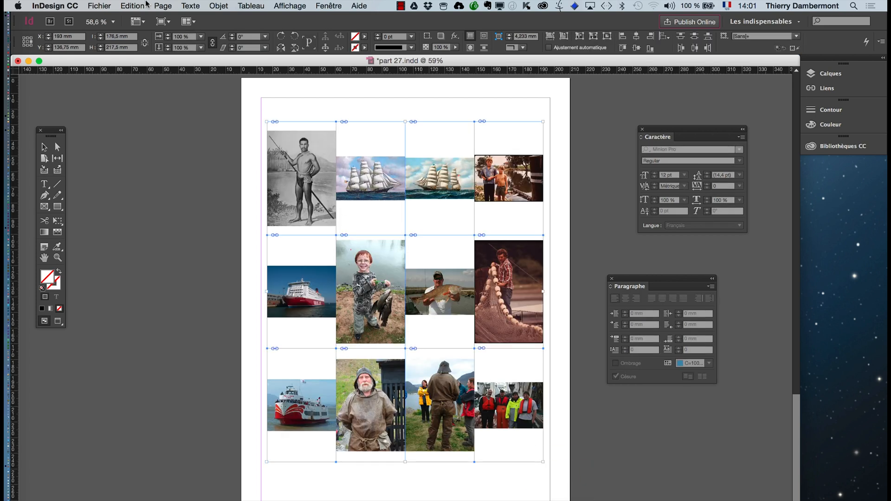
- Fill all frames of the four-by-three grid proportionally with their images, deselect them and show the page in preview mode
{"action": "left_click", "coordinate": [225, 5]}
{"action": "mouse_move", "coordinate": [344, 190]}
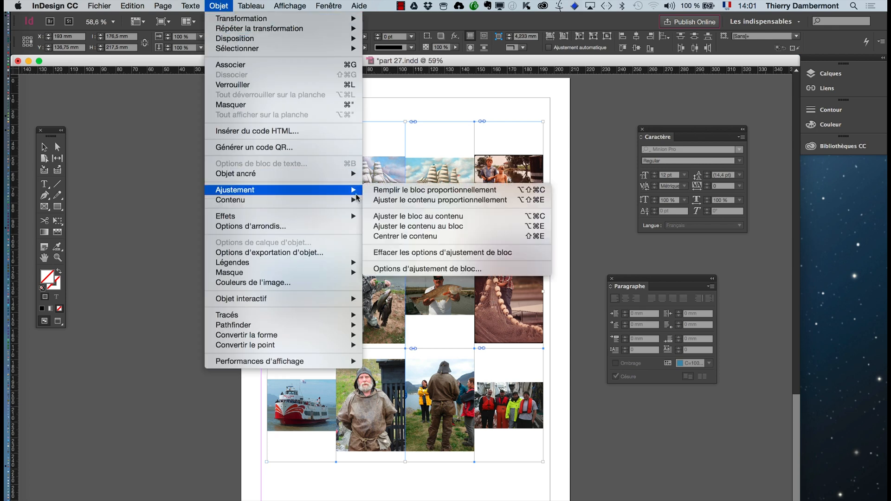
{"action": "left_click", "coordinate": [398, 191]}
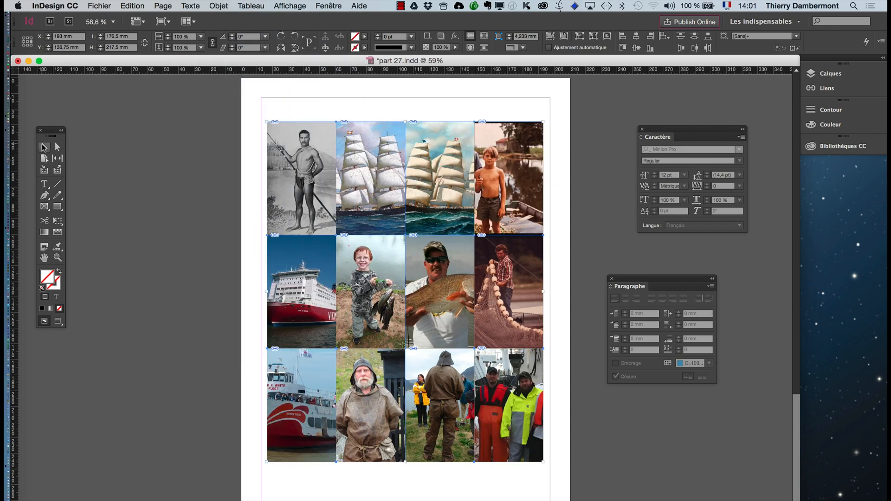
{"action": "left_click", "coordinate": [164, 220]}
{"action": "left_click", "coordinate": [62, 324]}
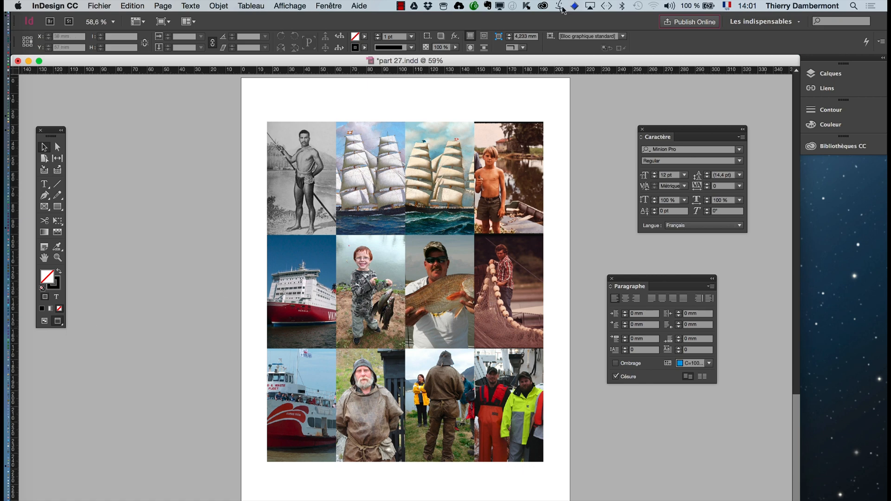
- Show the on-screen keyboard viewer clear of the Caractère and Paragraphe panels, examine its arrow and modifier keys, and close it
{"action": "left_click", "coordinate": [726, 6]}
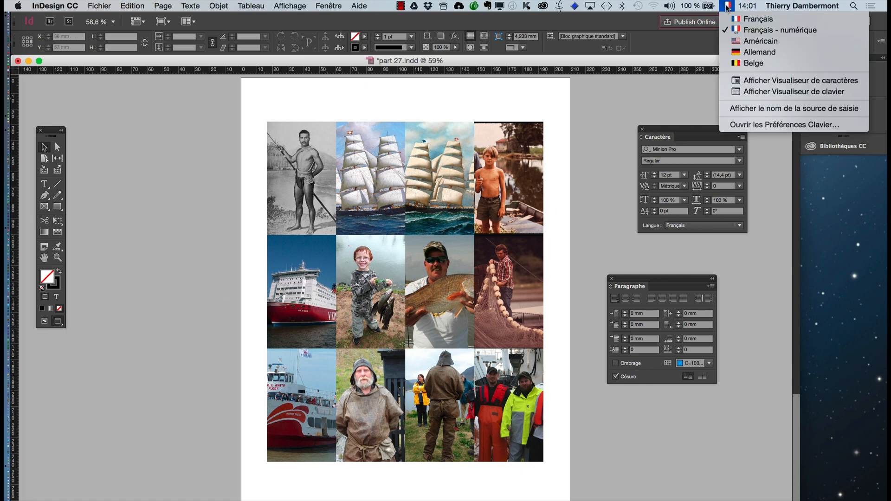
{"action": "left_click", "coordinate": [752, 92]}
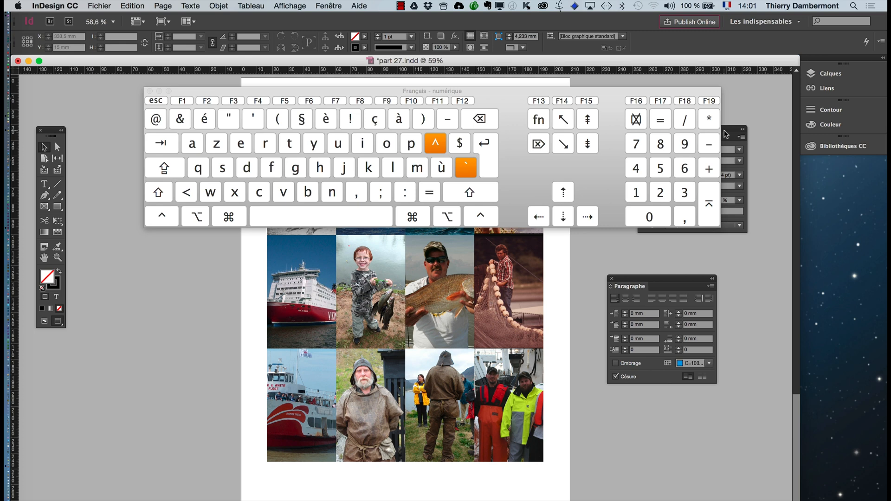
{"action": "left_click_drag", "start_coordinate": [610, 94], "coordinate": [566, 124]}
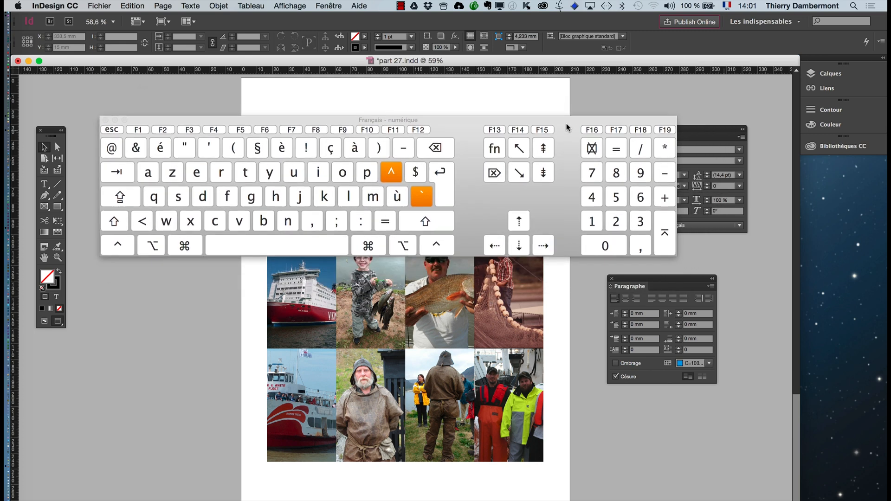
{"action": "left_click_drag", "start_coordinate": [726, 141], "coordinate": [813, 190]}
{"action": "left_click_drag", "start_coordinate": [668, 284], "coordinate": [793, 314]}
{"action": "left_click_drag", "start_coordinate": [471, 149], "coordinate": [471, 162]}
{"action": "key", "text": "alt"}
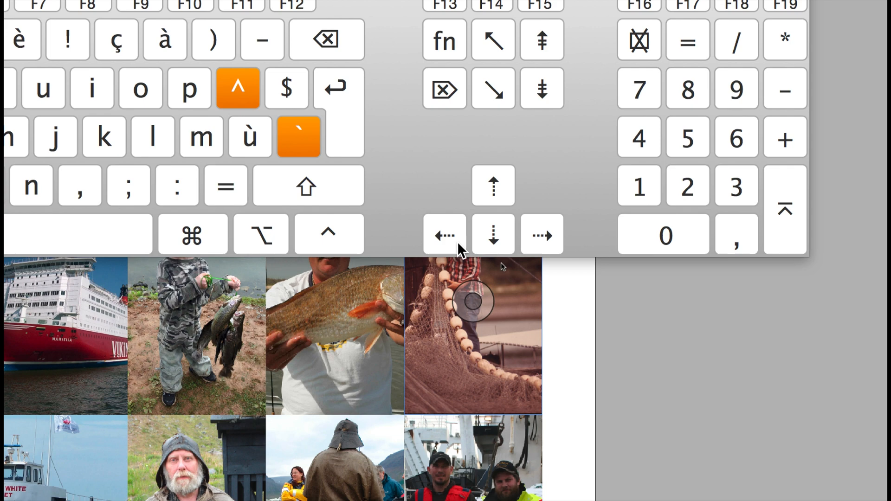
{"action": "key", "text": "alt"}
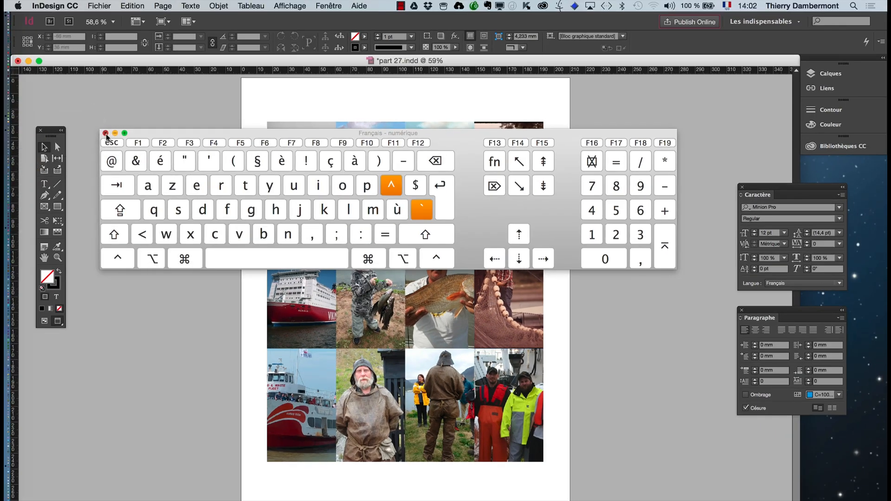
{"action": "left_click", "coordinate": [106, 132]}
- Delete the entire four-by-three image grid from the page
{"action": "left_click_drag", "start_coordinate": [249, 119], "coordinate": [550, 469]}
{"action": "key", "text": "Delete"}
- Load the fourteen JPEG images from "jour 1 ID avancé" again for a new grid
{"action": "left_click", "coordinate": [95, 5]}
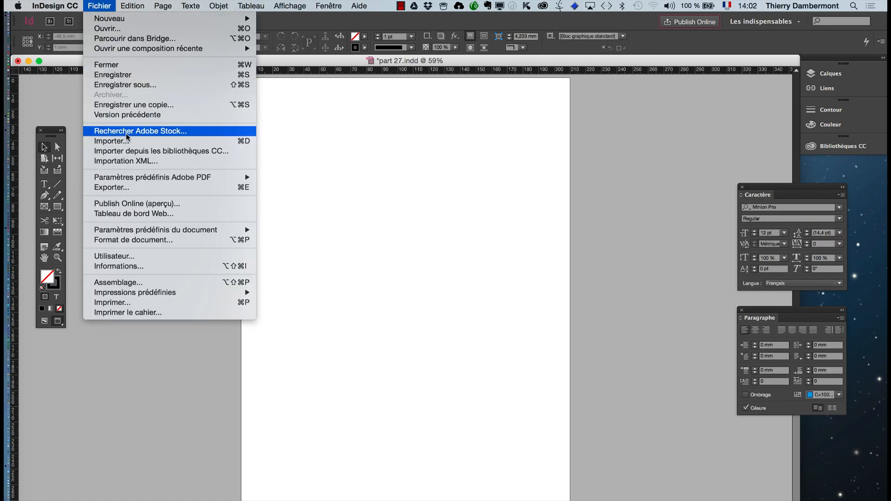
{"action": "left_click", "coordinate": [133, 141]}
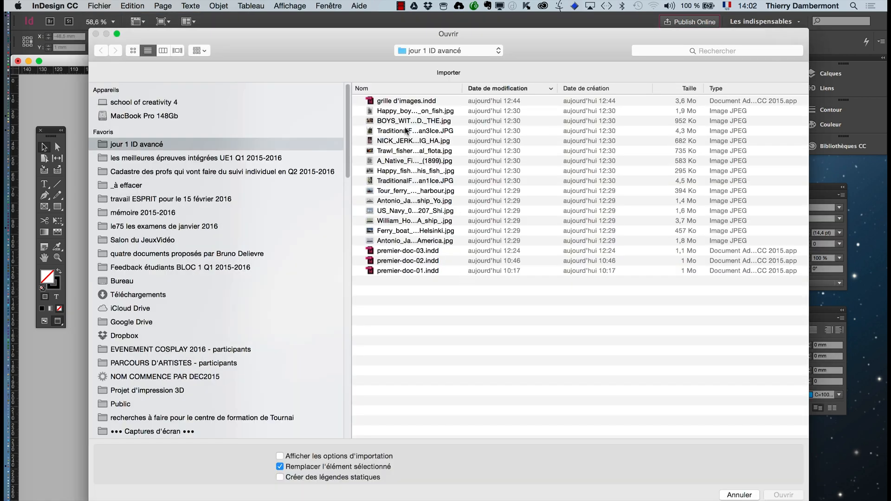
{"action": "left_click", "coordinate": [401, 111]}
{"action": "left_click", "coordinate": [402, 241], "text": "shift"}
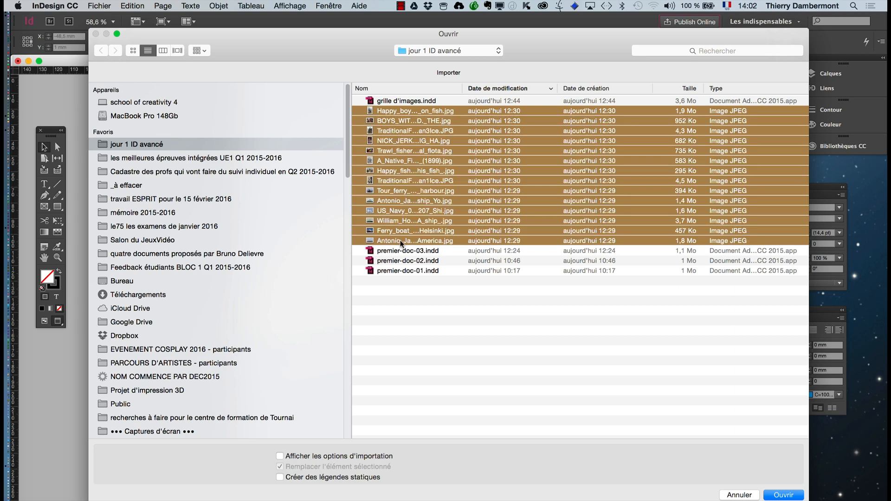
{"action": "left_click", "coordinate": [765, 495]}
- Draw a placement grid of three columns by four rows, about 181.3 × 227.5 mm, on the page
{"action": "left_click_drag", "start_coordinate": [266, 114], "coordinate": [551, 472]}
{"action": "key", "text": "Up"}
{"action": "key", "text": "Up"}
{"action": "key", "text": "Up"}
{"action": "key", "text": "Right"}
{"action": "key", "text": "Right"}
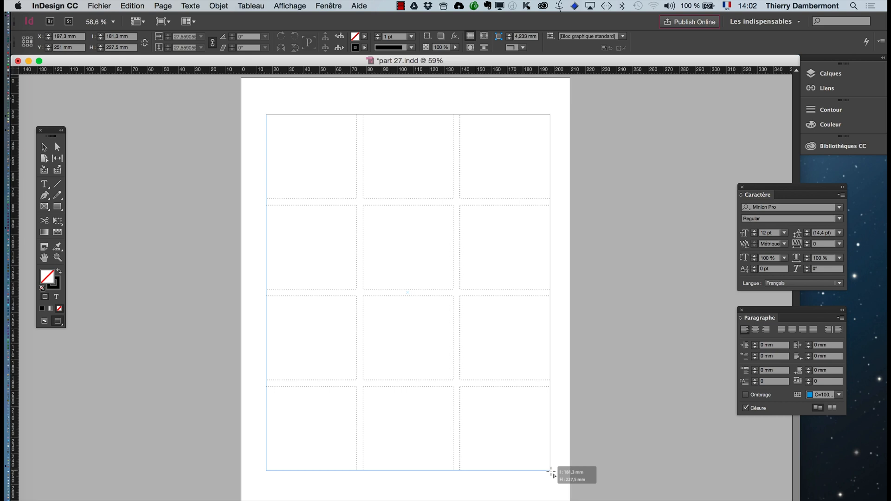
- Close up the column and row gutters of the three-by-four grid and place the images in it
{"action": "key", "text": "super+Left"}
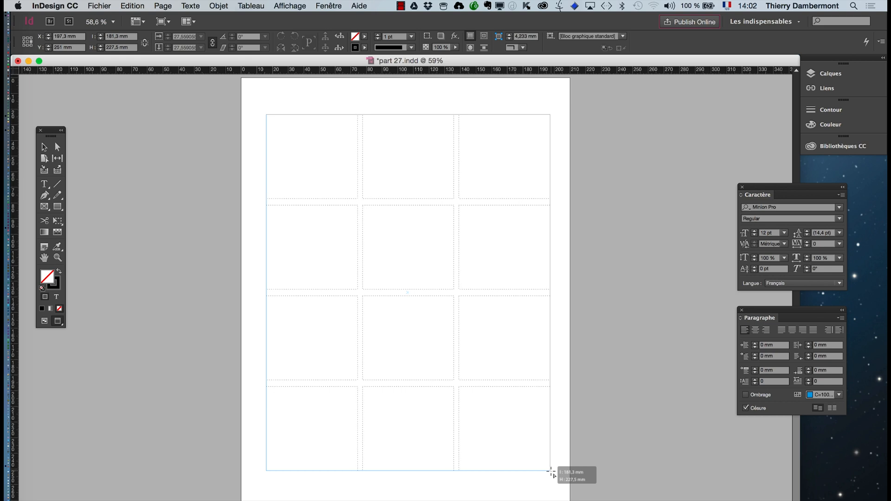
{"action": "key", "text": "super+Left"}
{"action": "key", "text": "super+Left"}
{"action": "key", "text": "super+Left"}
{"action": "key", "text": "super+Left"}
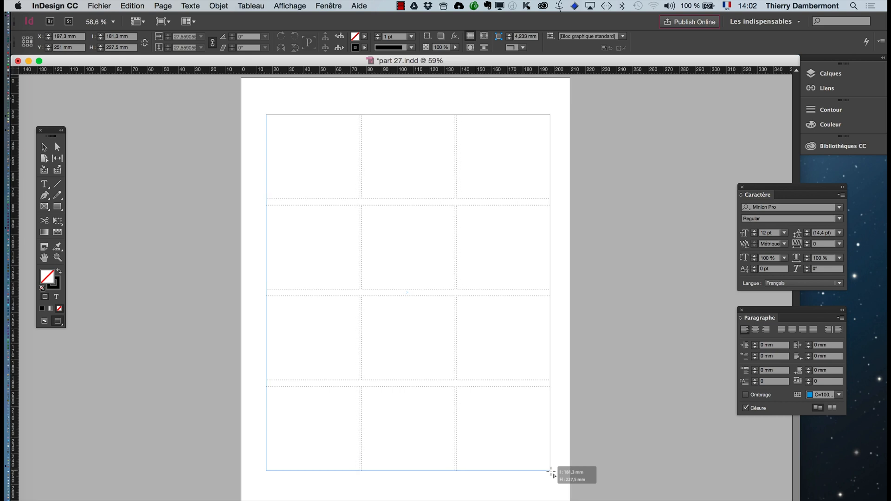
{"action": "key", "text": "super+Left"}
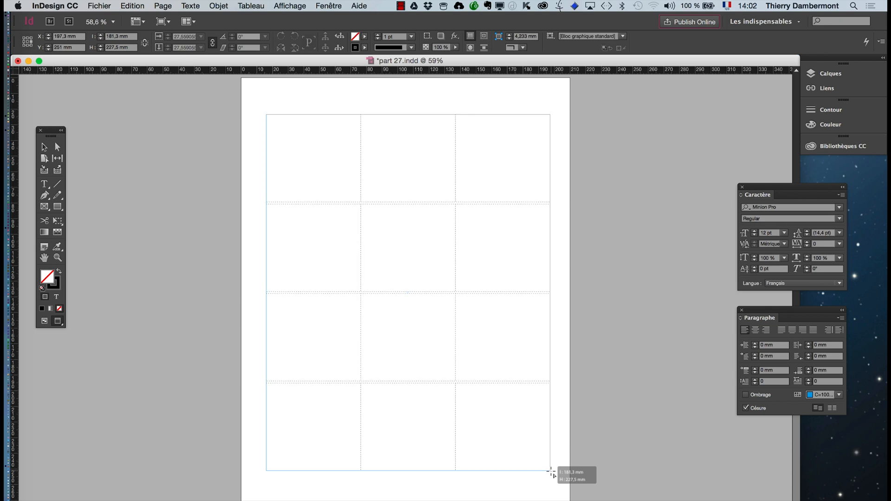
{"action": "key", "text": "super+Down"}
{"action": "left_click_drag", "start_coordinate": [550, 471], "coordinate": [551, 471]}
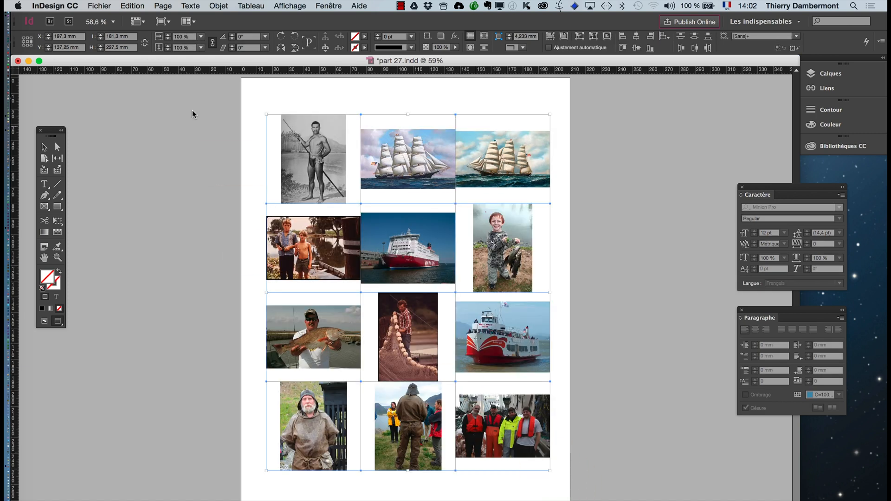
- Fill every frame of the three-by-four grid proportionally with its image, and deselect the frames to review the page in preview mode
{"action": "left_click", "coordinate": [44, 147]}
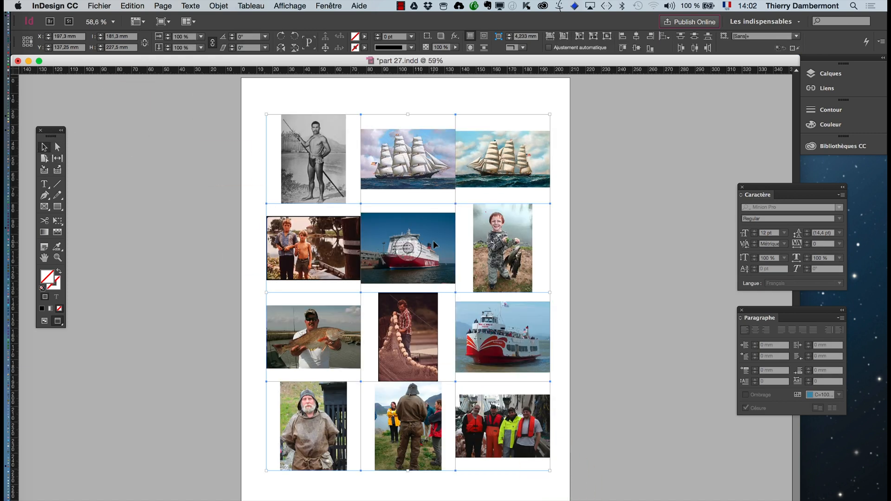
{"action": "left_click", "coordinate": [218, 5]}
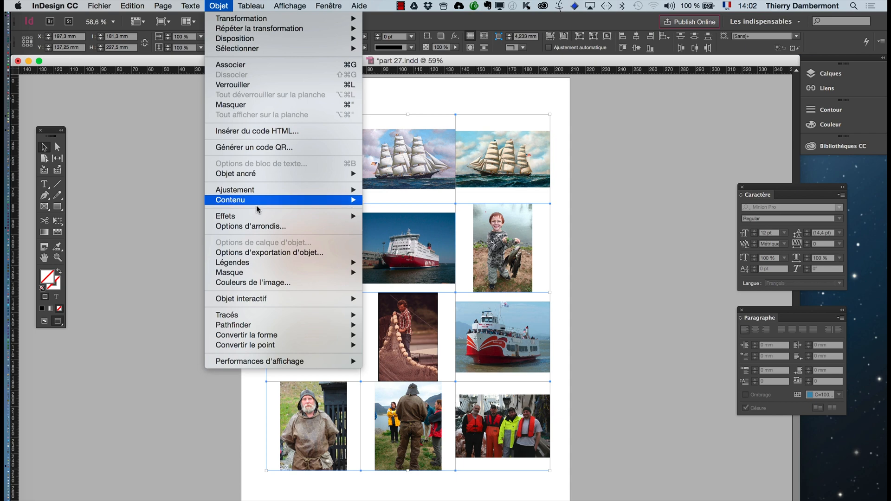
{"action": "mouse_move", "coordinate": [320, 195]}
{"action": "left_click", "coordinate": [392, 190]}
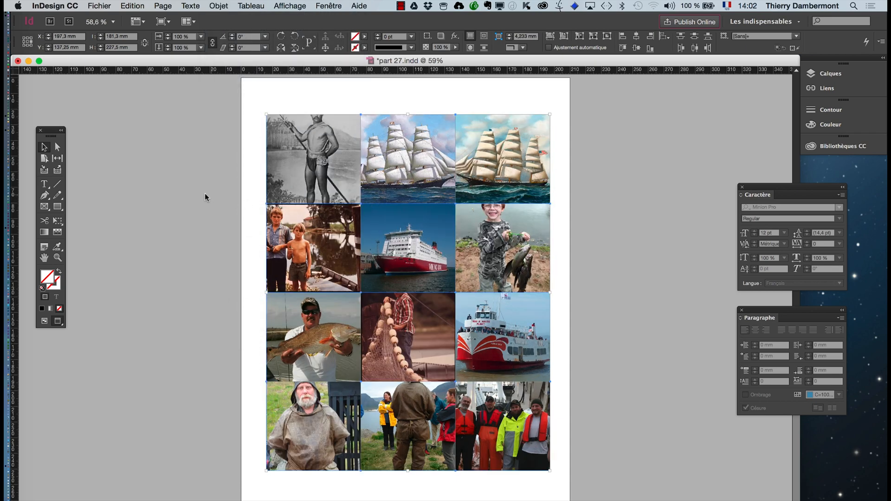
{"action": "left_click", "coordinate": [174, 187]}
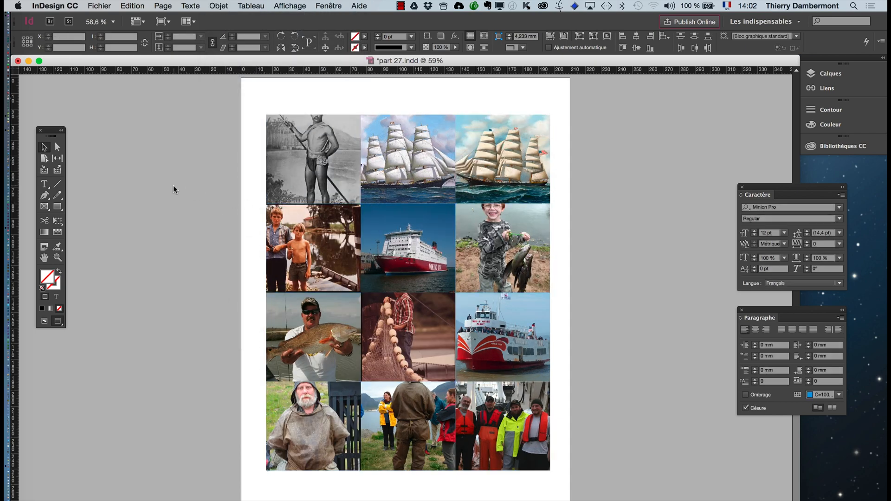
{"action": "left_click", "coordinate": [57, 322]}
{"action": "left_click", "coordinate": [56, 322]}
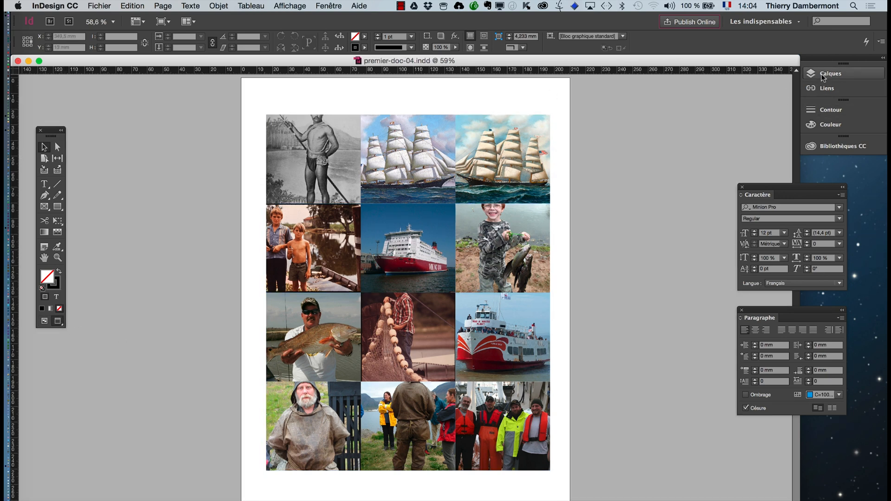
- Collapse the Calques panel after a brief look, and display the Pages panel beside the image grid
{"action": "left_click", "coordinate": [822, 75]}
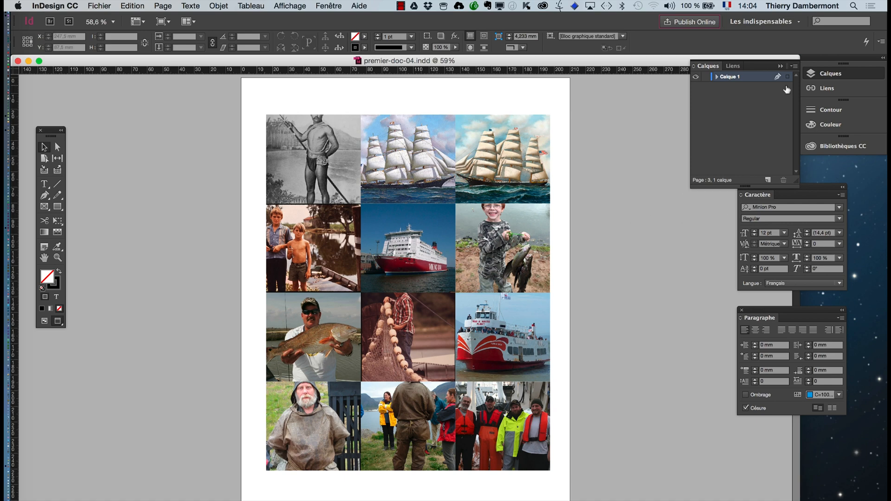
{"action": "left_click", "coordinate": [780, 67]}
{"action": "left_click", "coordinate": [337, 6]}
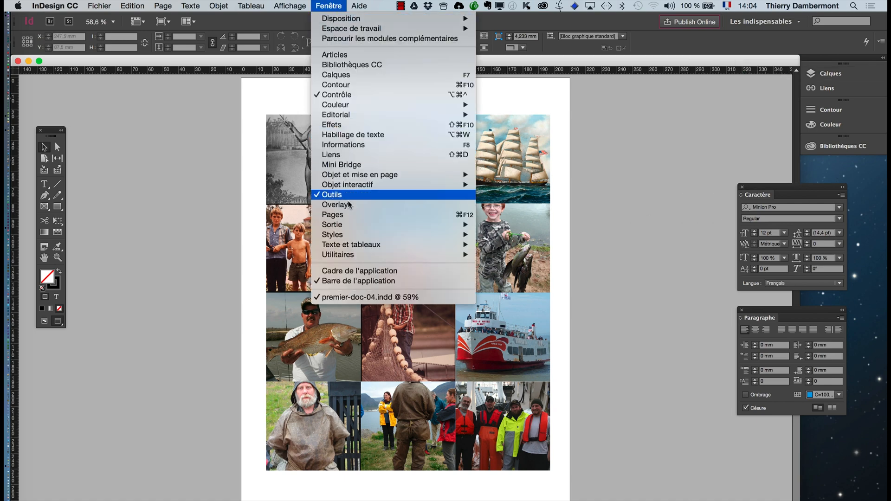
{"action": "left_click", "coordinate": [360, 214]}
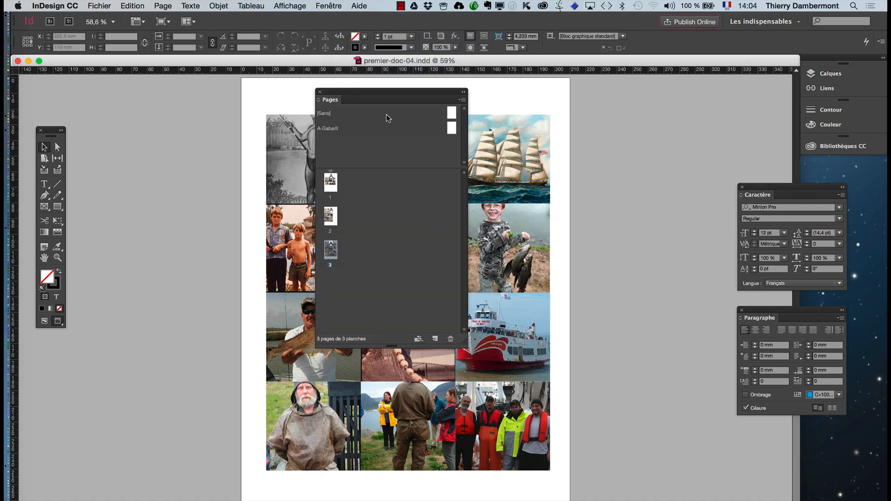
{"action": "left_click_drag", "start_coordinate": [383, 96], "coordinate": [630, 107]}
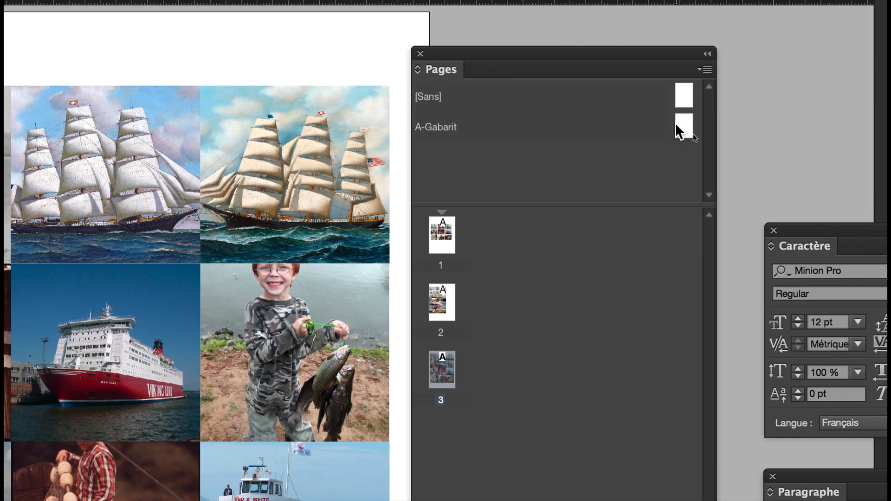
- Add a fourth page based on the A-Gabarit master and show it in normal view with its margin guides
{"action": "left_click_drag", "start_coordinate": [677, 124], "coordinate": [471, 361]}
{"action": "left_click_drag", "start_coordinate": [604, 205], "coordinate": [603, 216]}
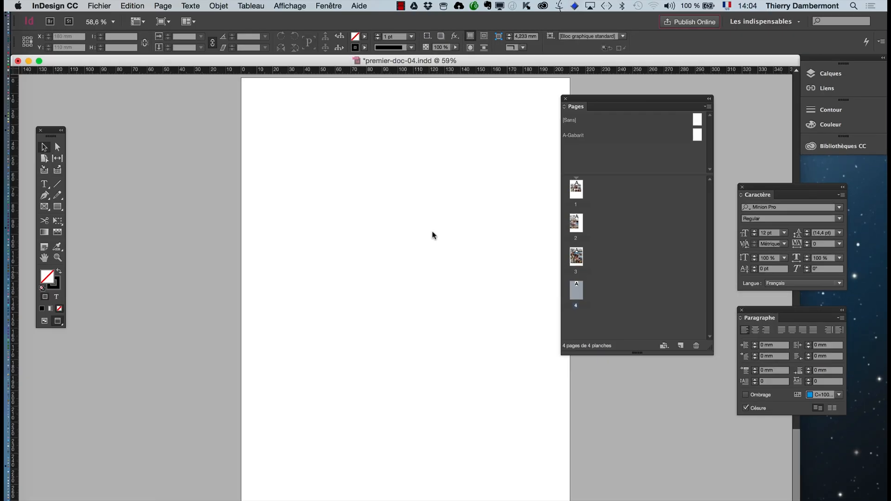
{"action": "left_click", "coordinate": [44, 257]}
{"action": "left_click_drag", "start_coordinate": [312, 293], "coordinate": [247, 287]}
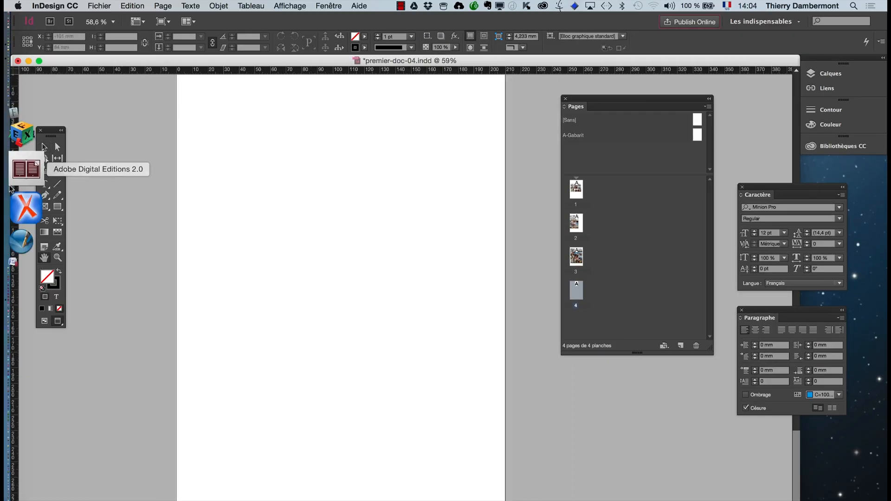
{"action": "left_click", "coordinate": [44, 322]}
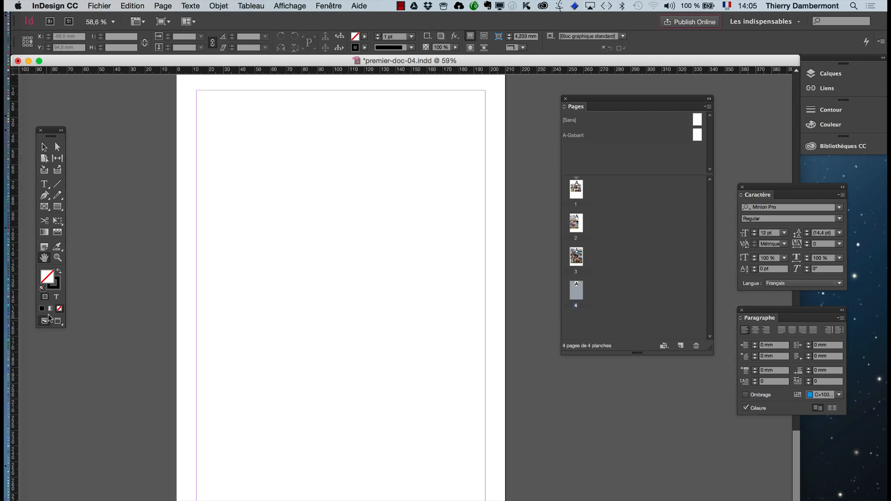
- Draw an empty rectangular graphic frame about 158.5 × 201.5 mm within the margins of page 4
{"action": "left_click", "coordinate": [45, 209]}
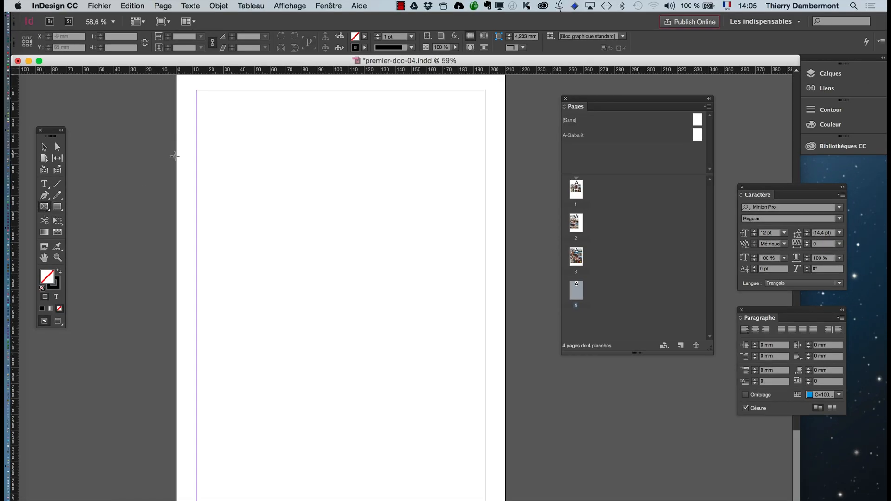
{"action": "left_click_drag", "start_coordinate": [204, 119], "coordinate": [460, 444]}
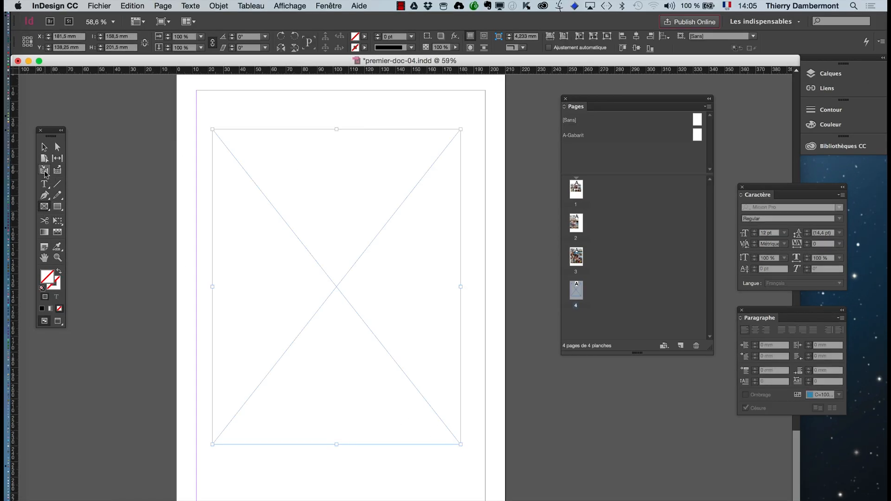
{"action": "left_click", "coordinate": [45, 148]}
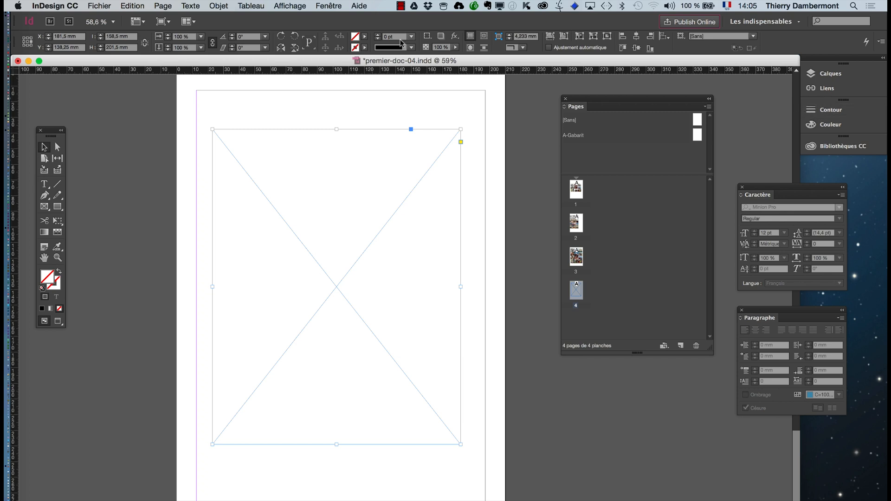
- Fill the frame on page 4 with the C=0 M=100 J=0 N=0 swatch at 45% tint and close the Nuancier panel
{"action": "left_click", "coordinate": [341, 6]}
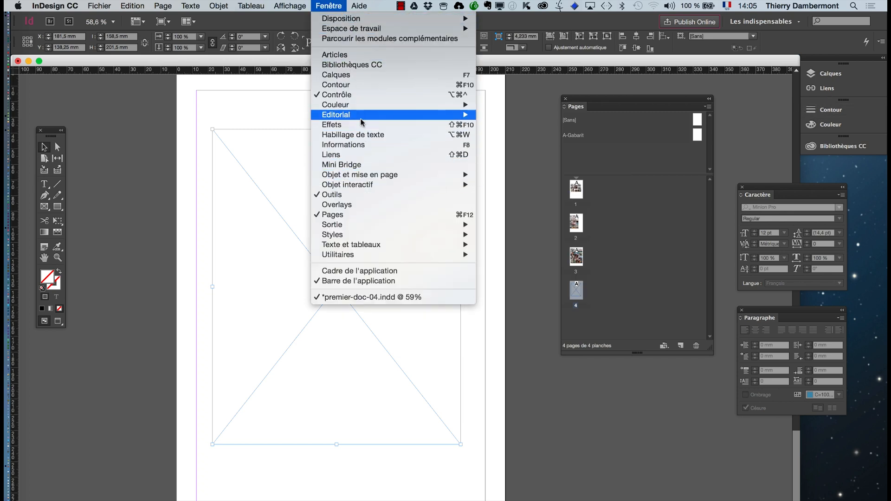
{"action": "mouse_move", "coordinate": [400, 106]}
{"action": "left_click", "coordinate": [529, 125]}
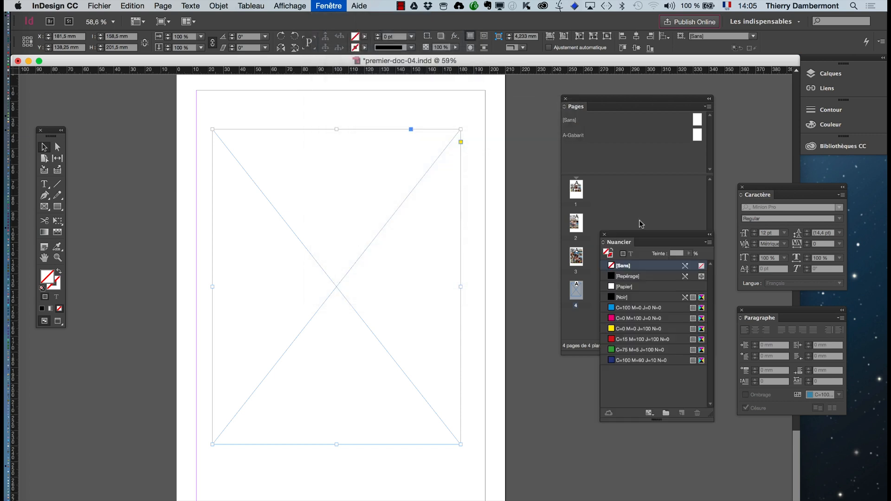
{"action": "left_click", "coordinate": [637, 308]}
{"action": "left_click", "coordinate": [689, 253]}
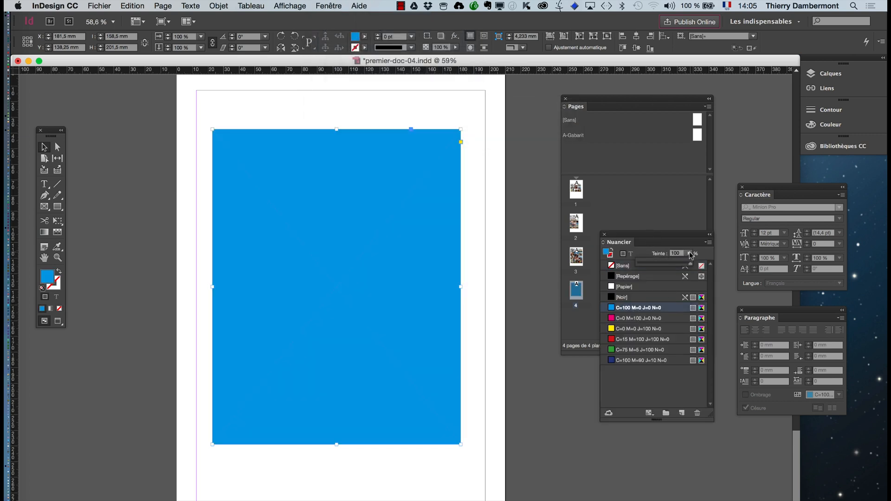
{"action": "left_click_drag", "start_coordinate": [660, 264], "coordinate": [659, 298]}
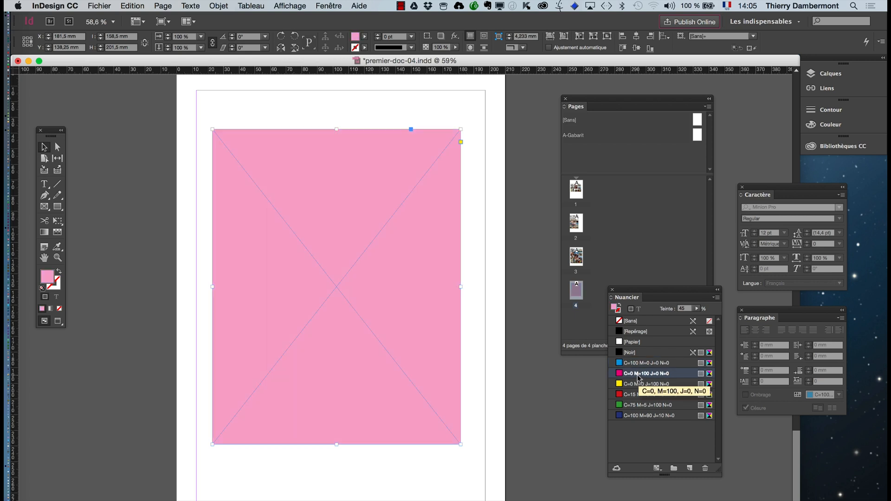
{"action": "left_click", "coordinate": [612, 289]}
- Display the Scripts panel, move the Pages panel out of the way, and place the Scripts panel enlarged beside the page
{"action": "key", "text": "super+minus"}
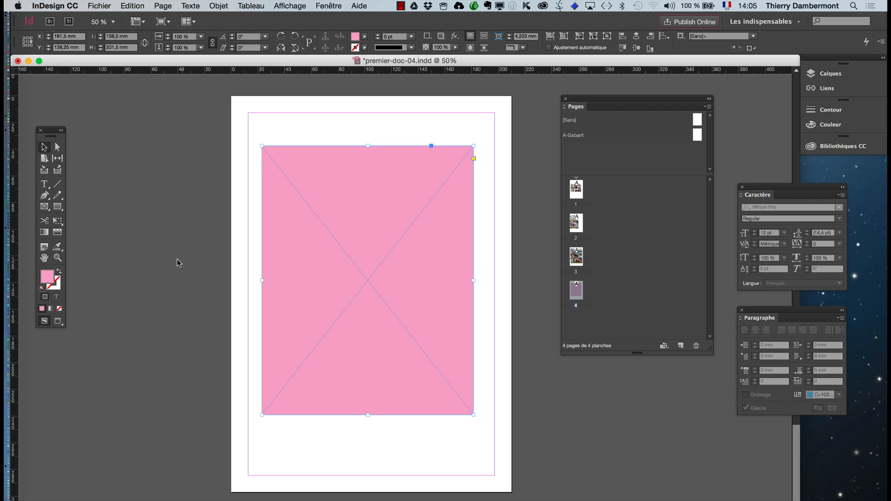
{"action": "left_click", "coordinate": [44, 257]}
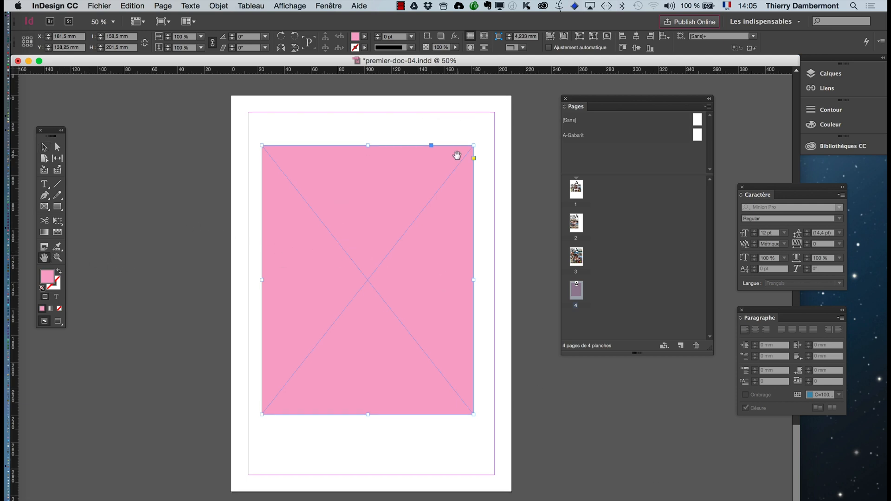
{"action": "left_click", "coordinate": [329, 6]}
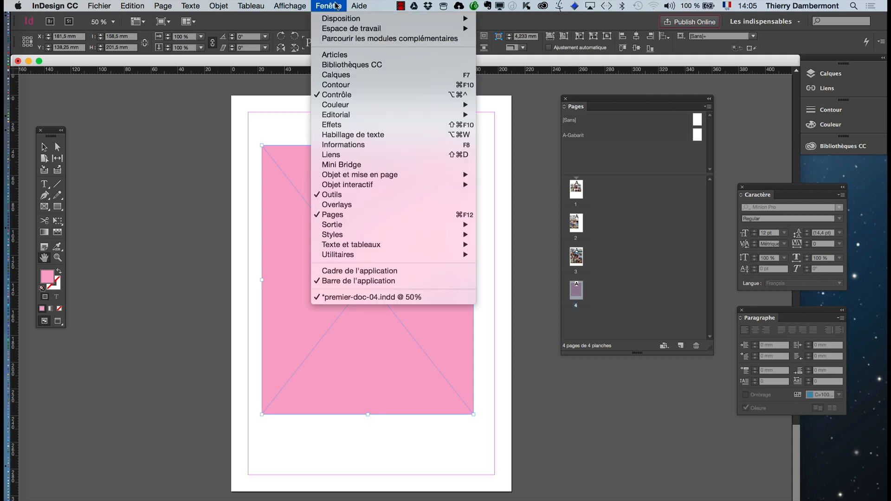
{"action": "mouse_move", "coordinate": [378, 255]}
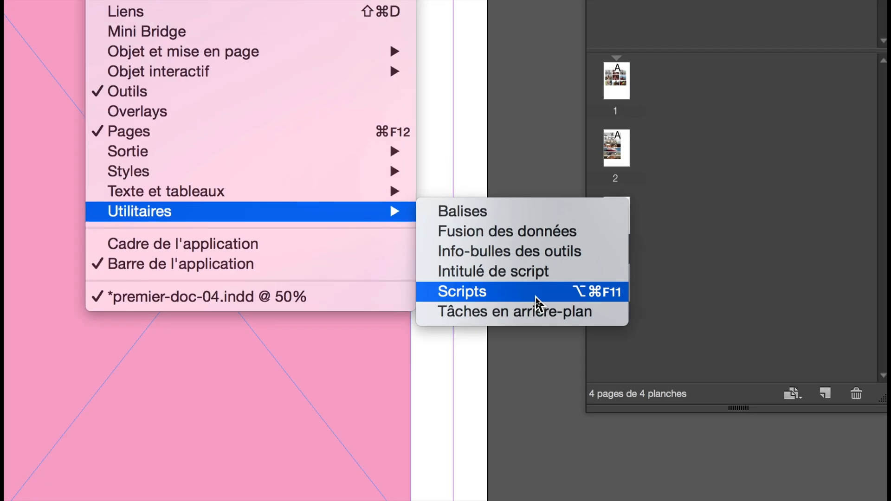
{"action": "left_click", "coordinate": [536, 296]}
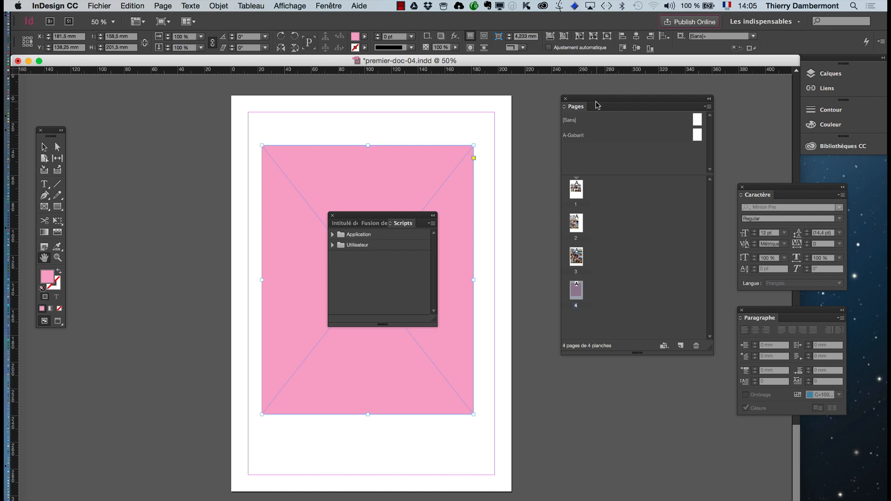
{"action": "left_click_drag", "start_coordinate": [597, 105], "coordinate": [647, 390]}
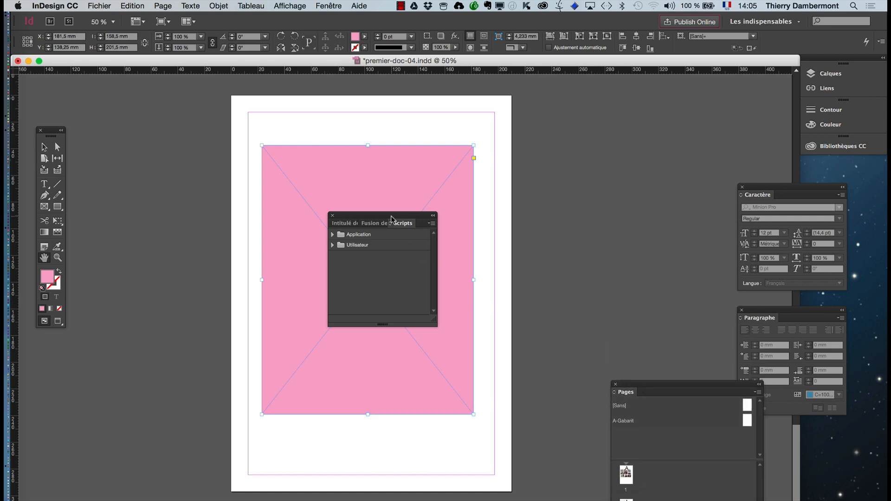
{"action": "left_click_drag", "start_coordinate": [391, 219], "coordinate": [594, 118]}
{"action": "left_click_drag", "start_coordinate": [634, 219], "coordinate": [687, 328]}
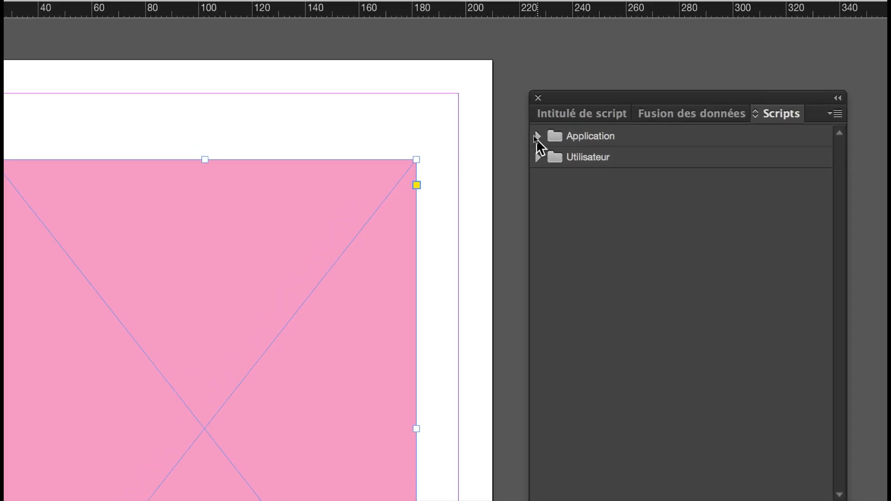
- Expand the Application, Samples and JavaScript script folders, and enlarge the Scripts panel to fit the whole list
{"action": "left_click", "coordinate": [537, 136]}
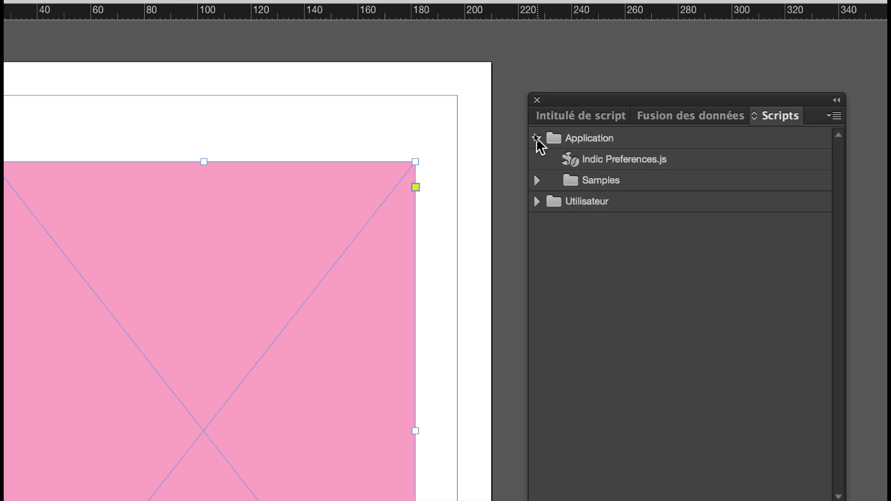
{"action": "left_click", "coordinate": [537, 178]}
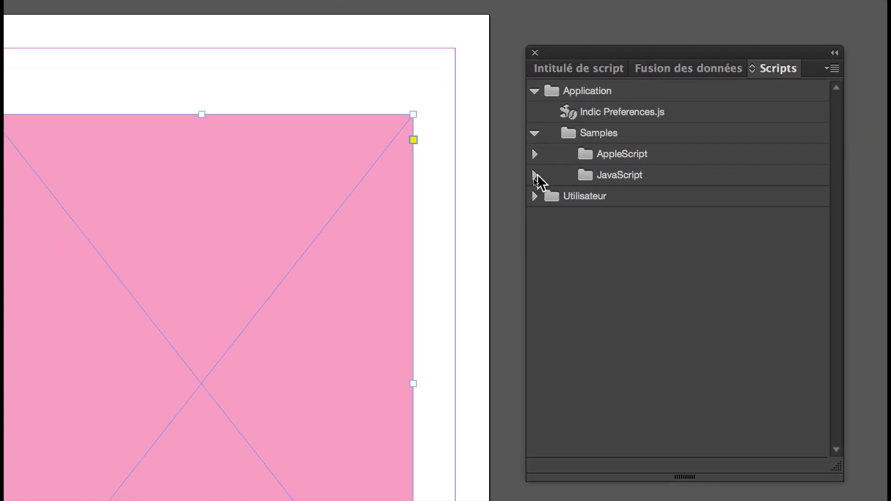
{"action": "left_click", "coordinate": [535, 175]}
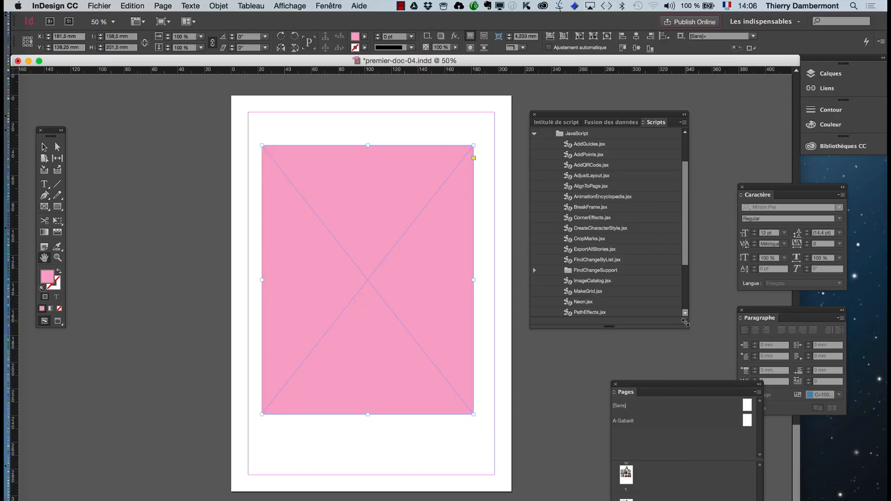
{"action": "left_click_drag", "start_coordinate": [685, 322], "coordinate": [692, 459]}
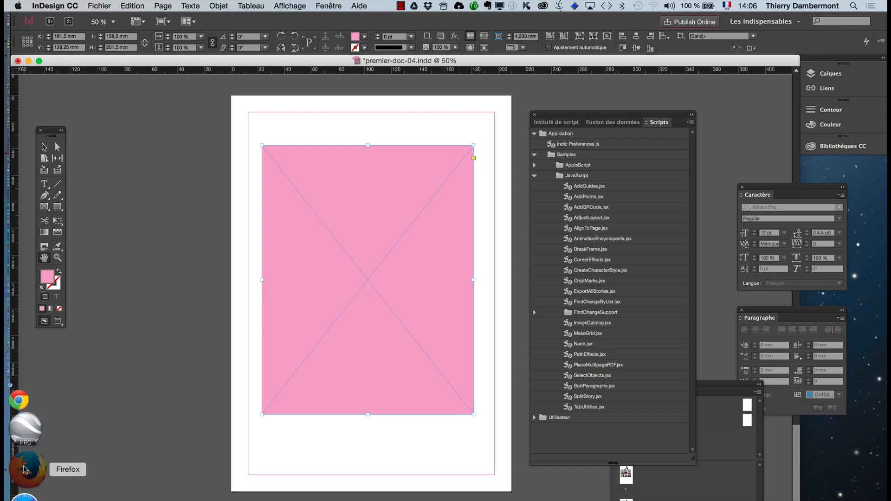
- Switch to Firefox and reposition and widen its window around the Google home page
{"action": "left_click", "coordinate": [24, 469]}
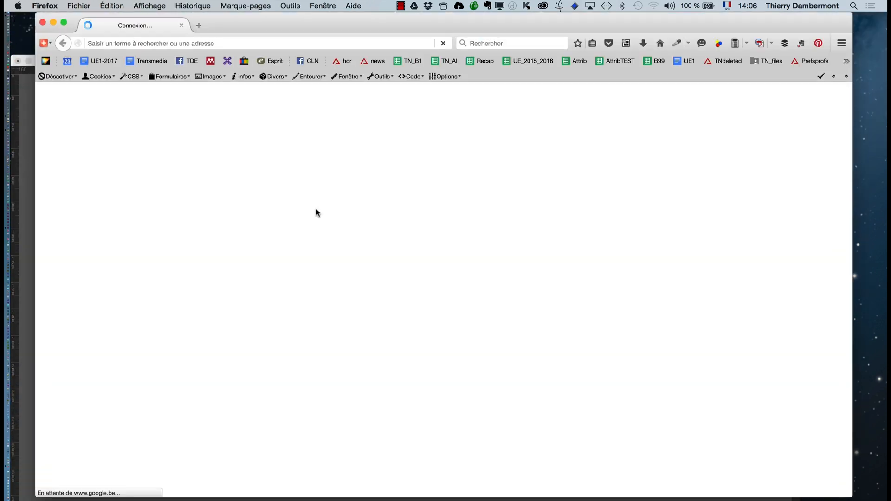
{"action": "left_click_drag", "start_coordinate": [241, 18], "coordinate": [218, 22]}
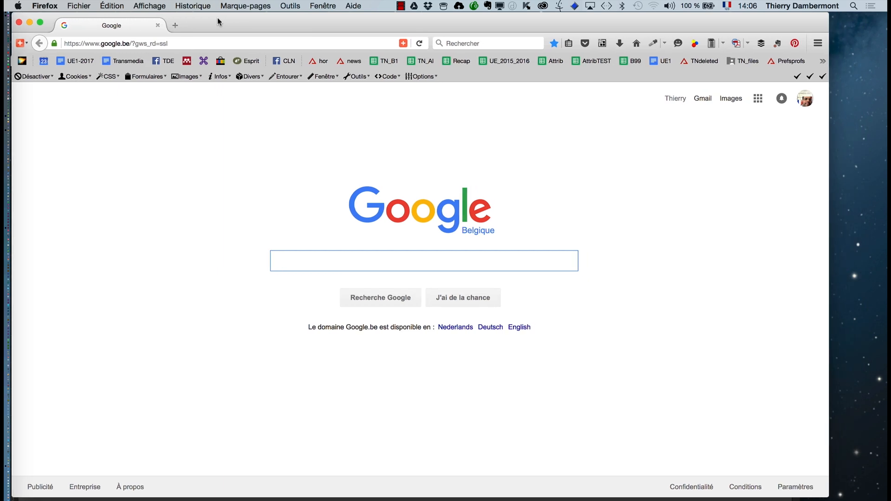
{"action": "double_click", "coordinate": [829, 496]}
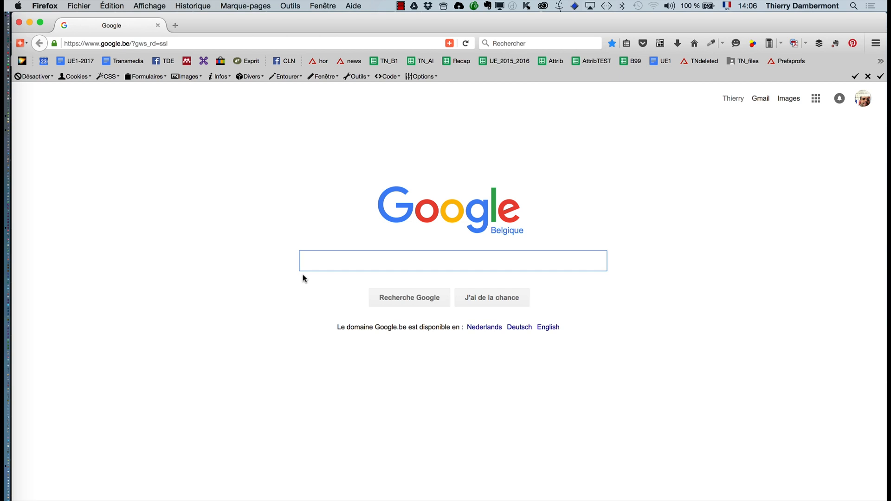
- Search Google for "indesign scripts"
{"action": "type", "text": "inde"}
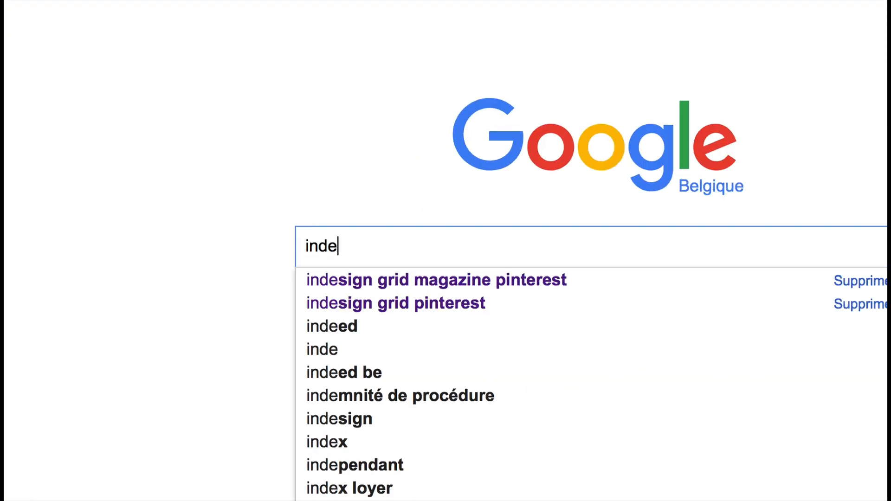
{"action": "type", "text": "sign scripts"}
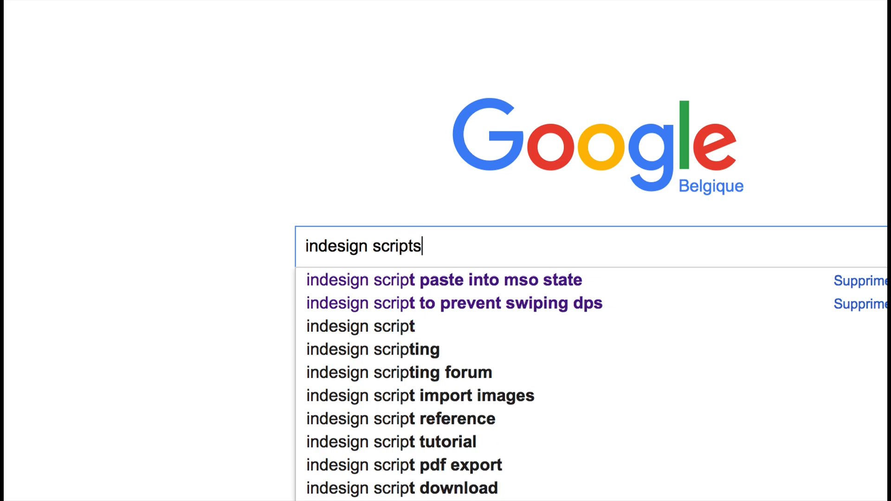
{"action": "key", "text": "Escape"}
{"action": "key", "text": "Return"}
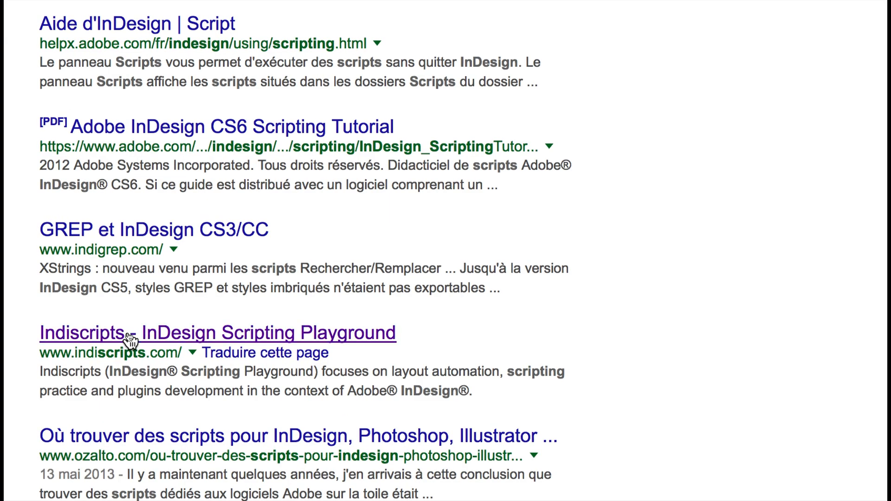
- Open the Indiscripts search result in a new tab and look through its home page's script articles and resource links
{"action": "left_click", "coordinate": [130, 340], "text": "super"}
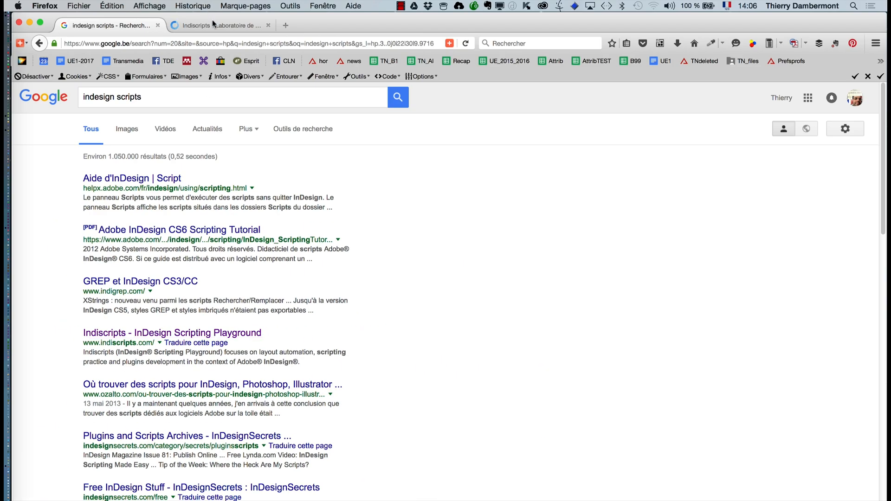
{"action": "left_click", "coordinate": [213, 22]}
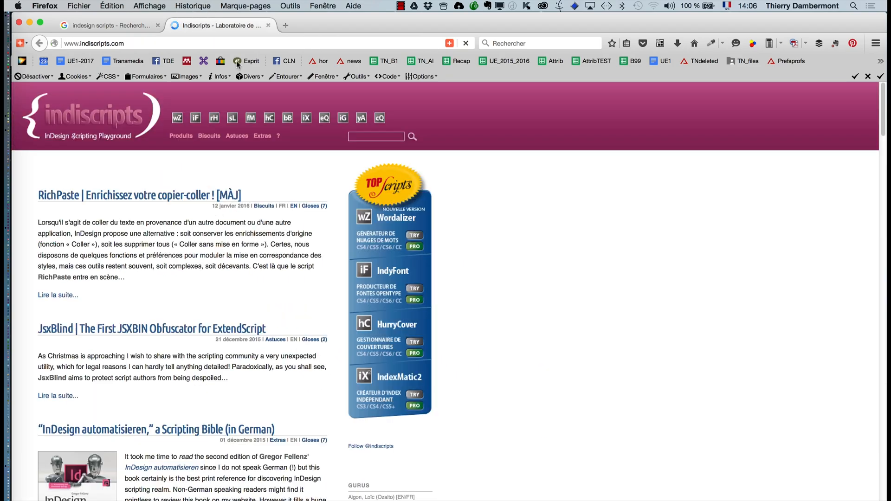
{"action": "scroll", "coordinate": [508, 320], "scroll_direction": "down", "scroll_amount": 3}
{"action": "scroll", "coordinate": [508, 320], "scroll_direction": "down", "scroll_amount": 3}
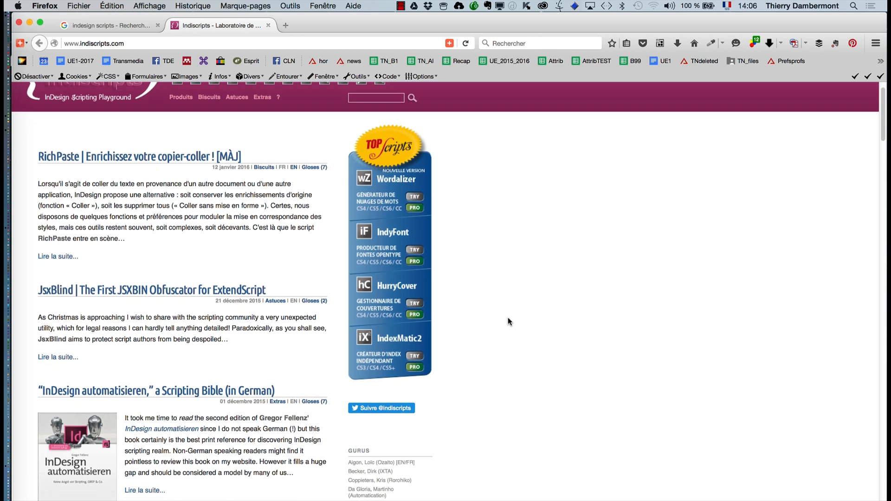
{"action": "scroll", "coordinate": [508, 320], "scroll_direction": "down", "scroll_amount": 10}
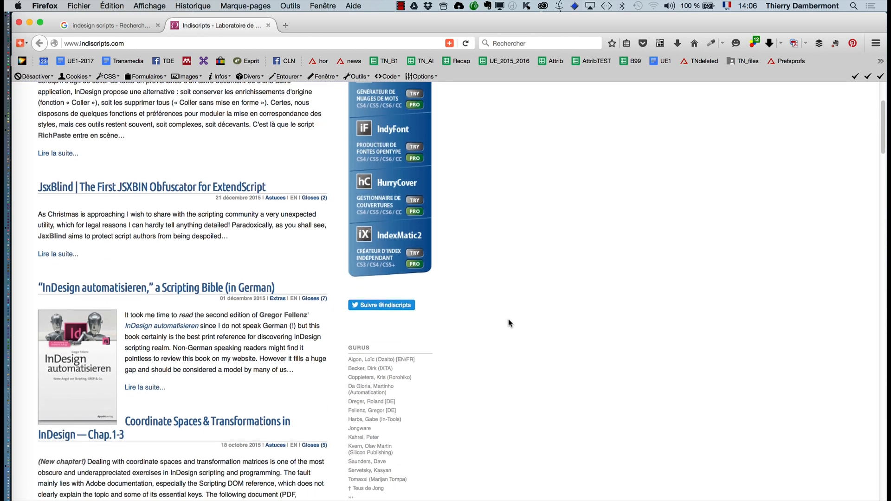
{"action": "scroll", "coordinate": [507, 319], "scroll_direction": "down", "scroll_amount": 20}
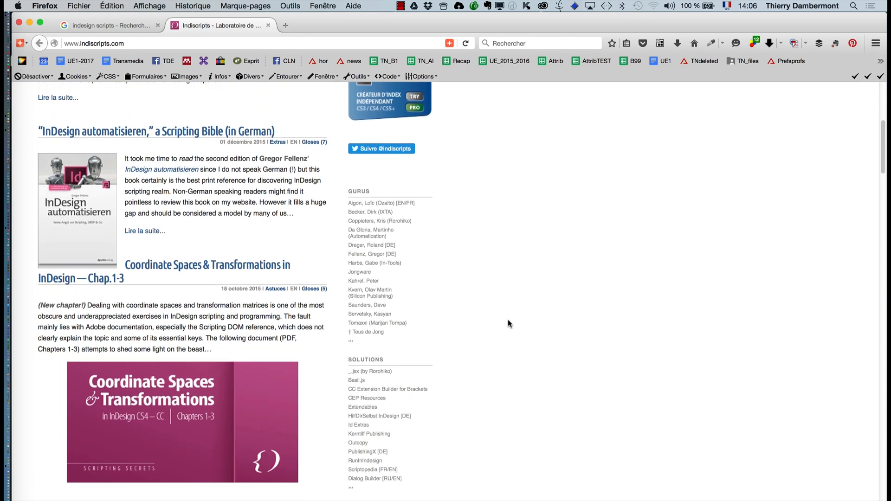
{"action": "scroll", "coordinate": [508, 320], "scroll_direction": "down", "scroll_amount": 7}
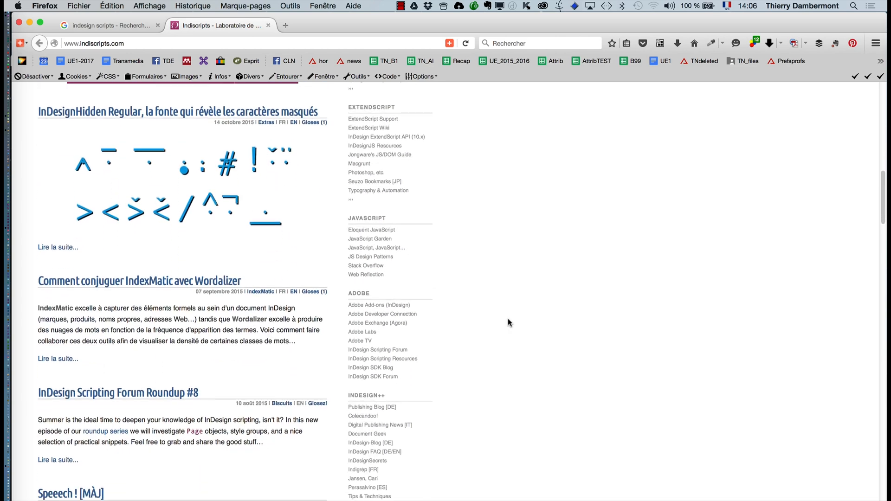
{"action": "scroll", "coordinate": [508, 319], "scroll_direction": "down", "scroll_amount": 5}
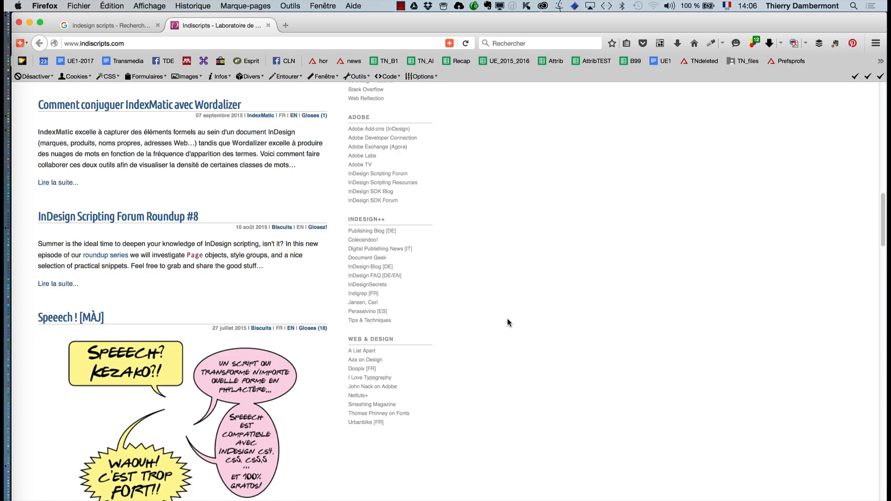
{"action": "scroll", "coordinate": [346, 278], "scroll_direction": "up", "scroll_amount": 10}
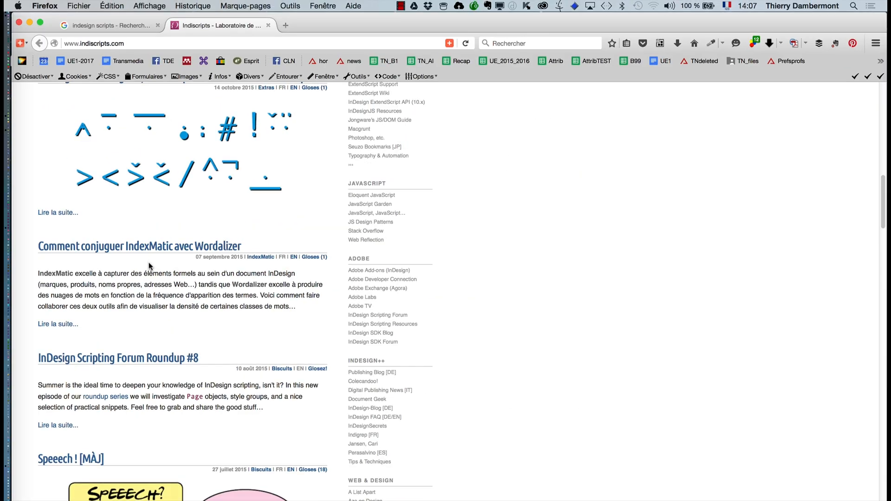
- Examine the remaining script articles on the Indiscripts home page down to the end of the page
{"action": "scroll", "coordinate": [150, 266], "scroll_direction": "down", "scroll_amount": 8}
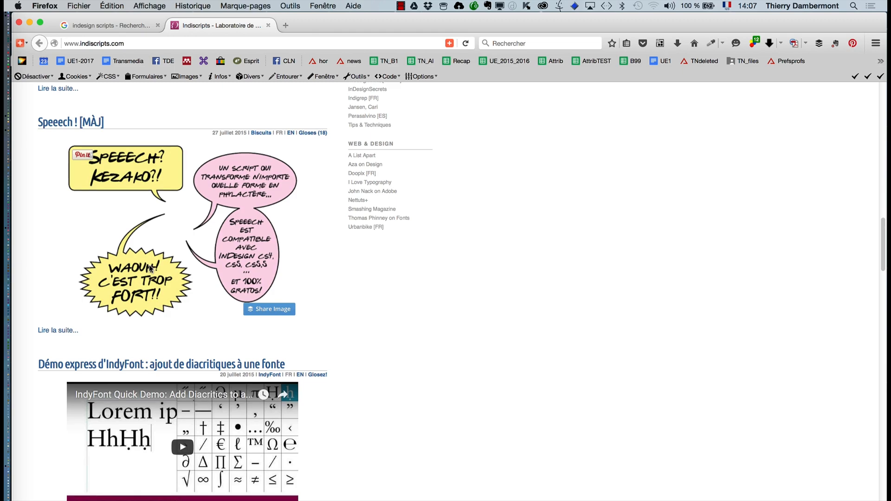
{"action": "scroll", "coordinate": [149, 266], "scroll_direction": "down", "scroll_amount": 7}
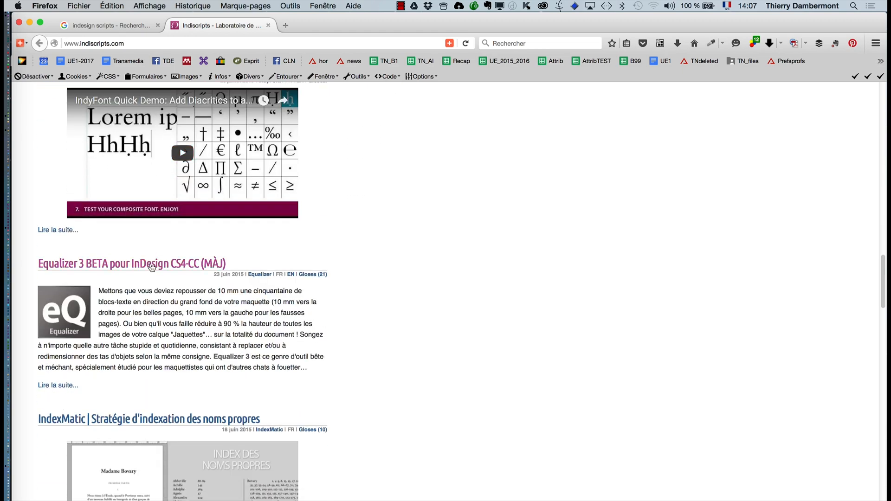
{"action": "scroll", "coordinate": [151, 267], "scroll_direction": "down", "scroll_amount": 6}
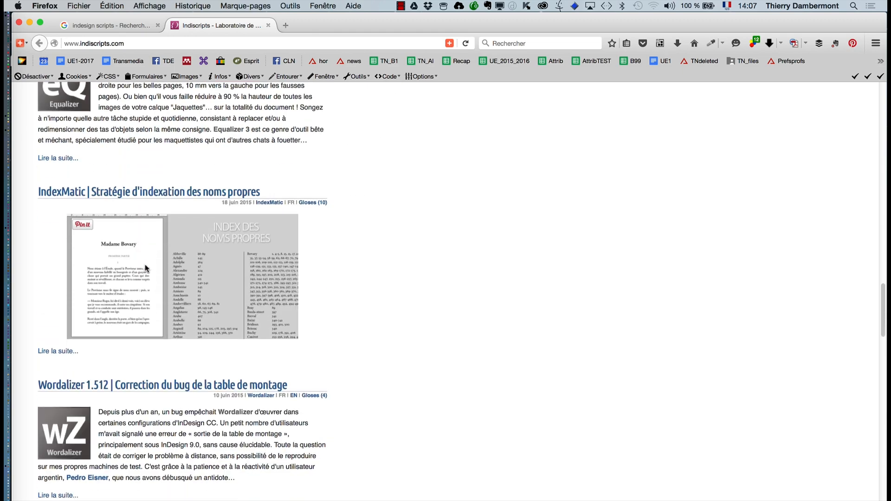
{"action": "scroll", "coordinate": [146, 268], "scroll_direction": "down", "scroll_amount": 8}
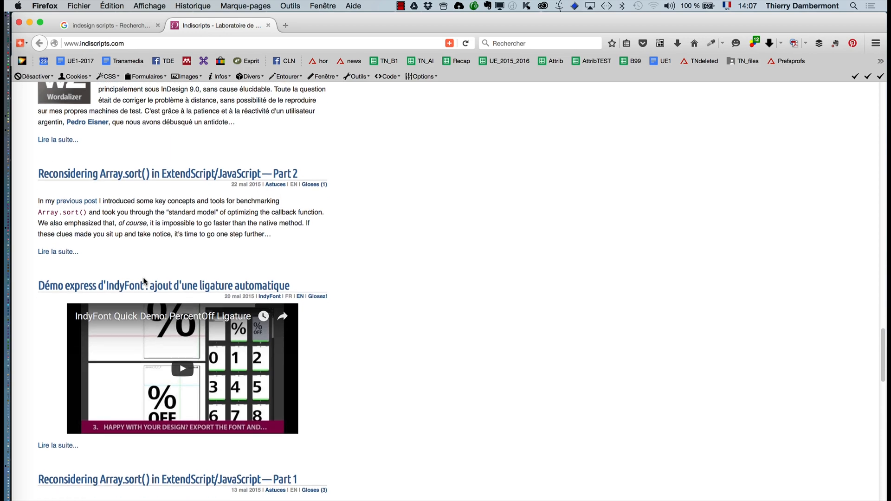
{"action": "scroll", "coordinate": [144, 281], "scroll_direction": "down", "scroll_amount": 8}
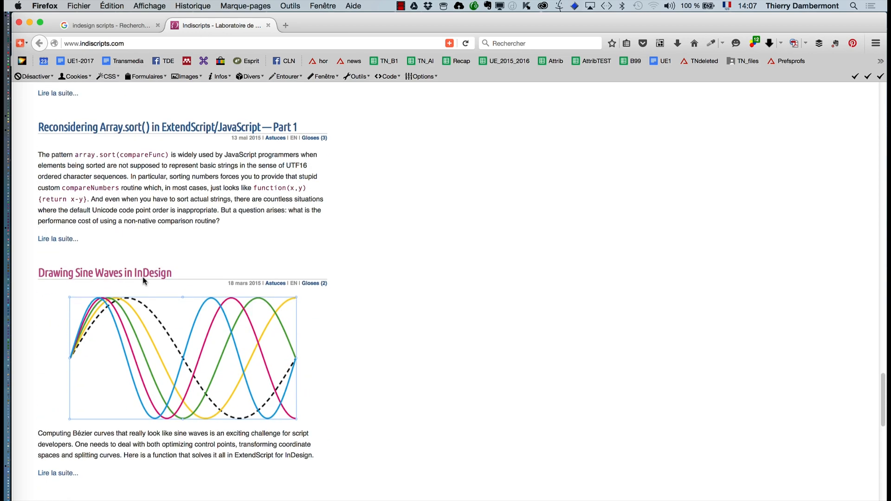
{"action": "scroll", "coordinate": [142, 280], "scroll_direction": "down", "scroll_amount": 17}
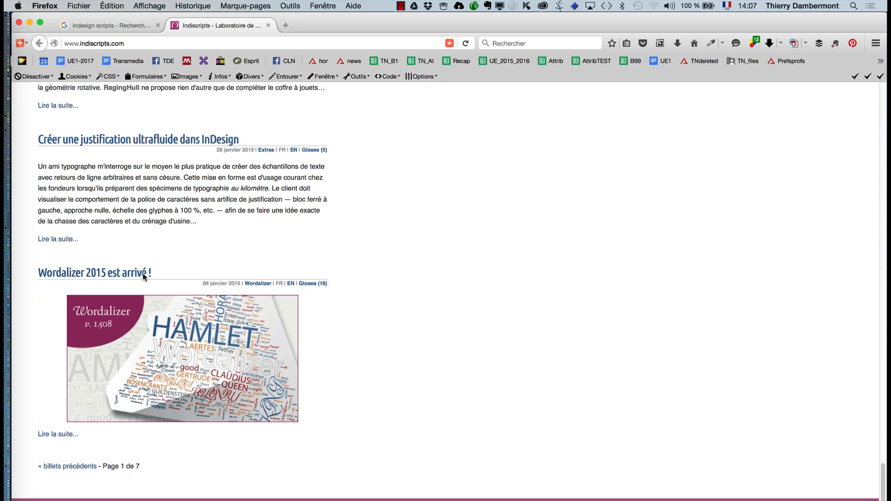
{"action": "scroll", "coordinate": [142, 277], "scroll_direction": "down", "scroll_amount": 5}
- Close the Indiscripts tab and extend the Google search to "indesign scripts adobe help"
{"action": "left_click", "coordinate": [130, 26]}
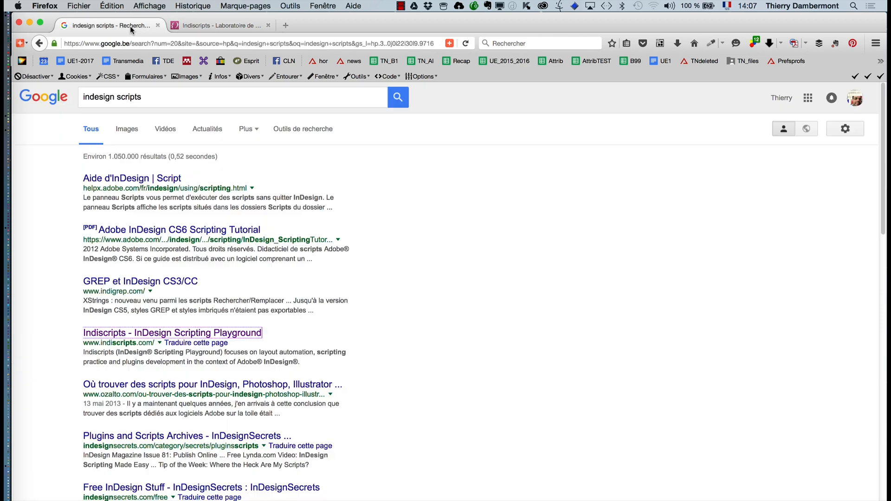
{"action": "left_click", "coordinate": [268, 25]}
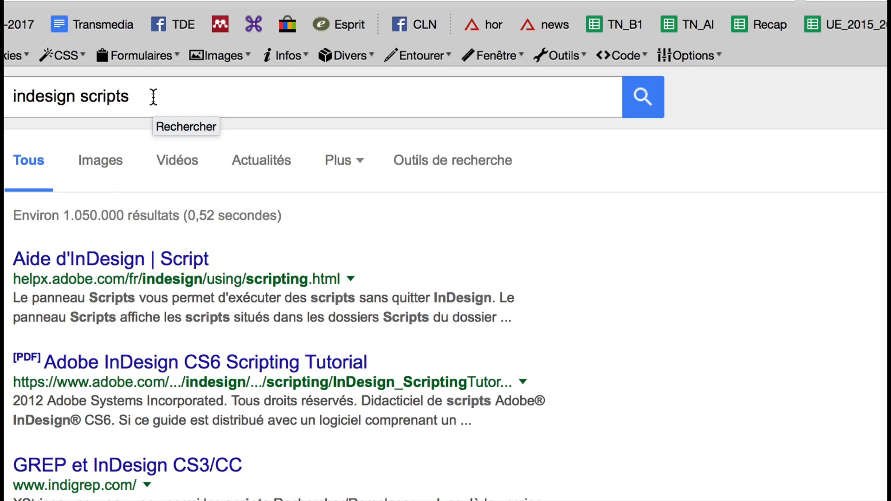
{"action": "left_click", "coordinate": [153, 97]}
{"action": "type", "text": "adobe"}
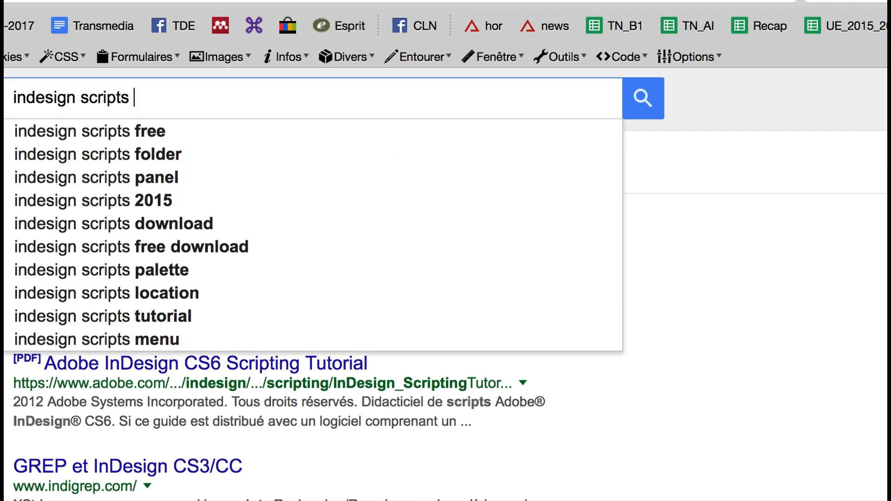
{"action": "type", "text": " h"}
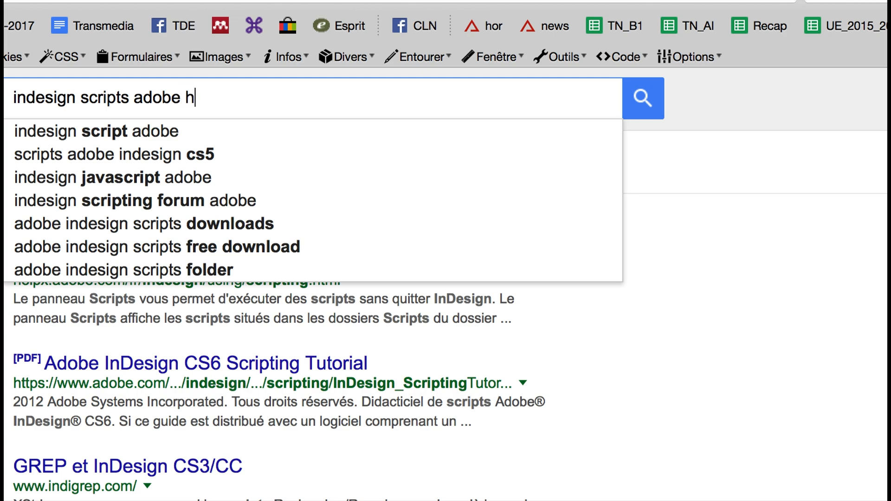
{"action": "type", "text": "elp"}
{"action": "key", "text": "Return"}
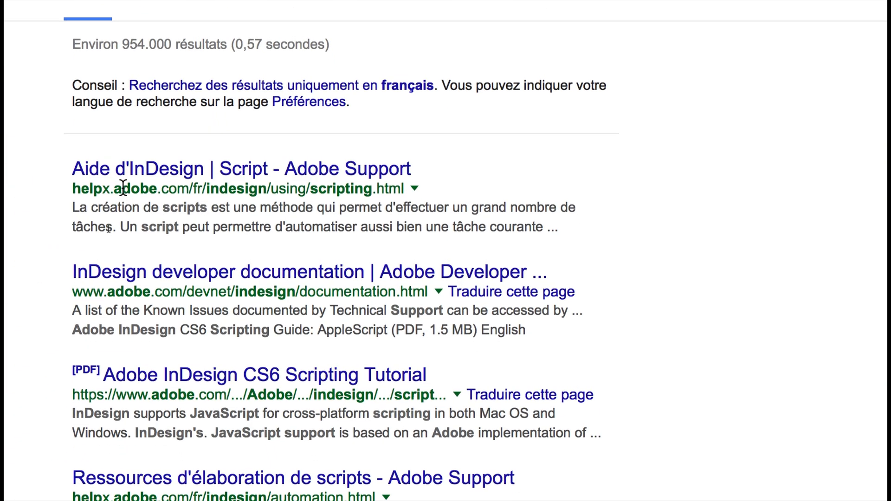
- Open the Adobe Support result on InDesign scripts, read through its sample script descriptions, and follow the related link "Création de scripts dans InDesign"
{"action": "left_click", "coordinate": [122, 188]}
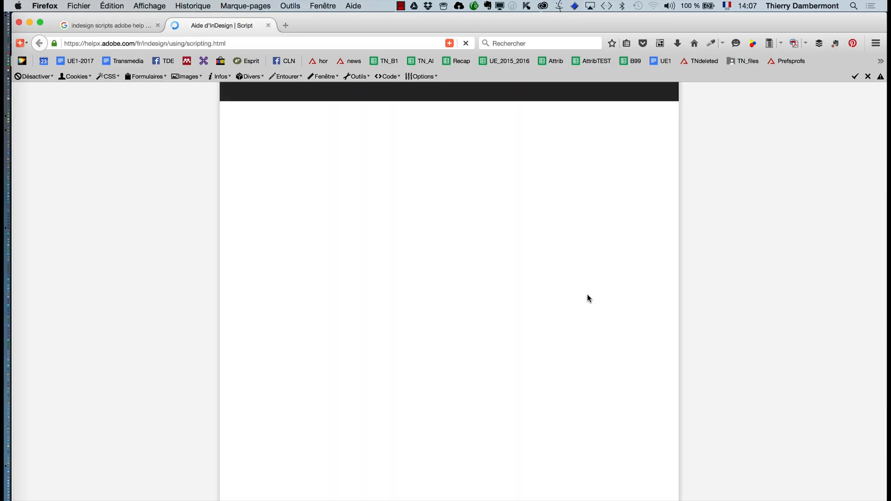
{"action": "scroll", "coordinate": [573, 292], "scroll_direction": "down", "scroll_amount": 1}
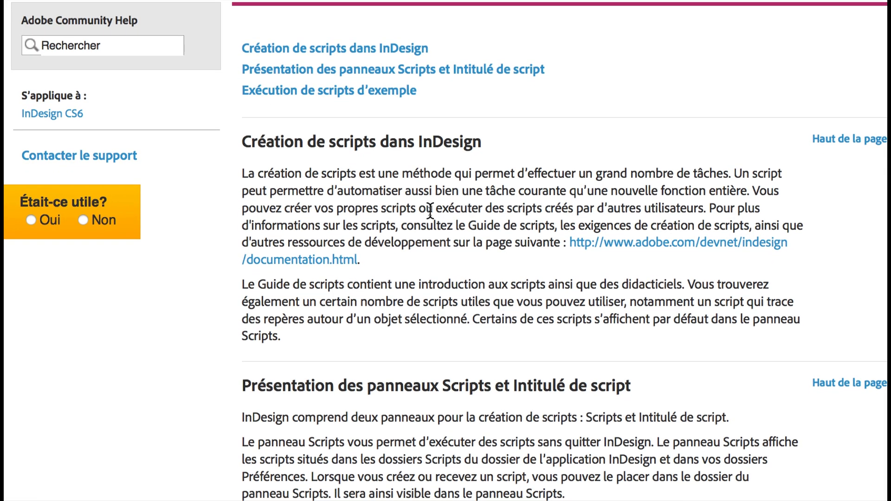
{"action": "scroll", "coordinate": [431, 211], "scroll_direction": "down", "scroll_amount": 2}
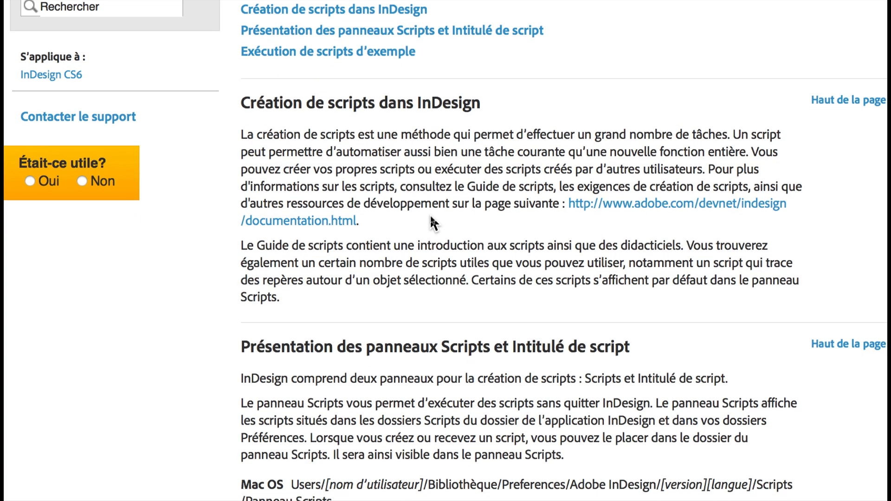
{"action": "scroll", "coordinate": [430, 216], "scroll_direction": "down", "scroll_amount": 10}
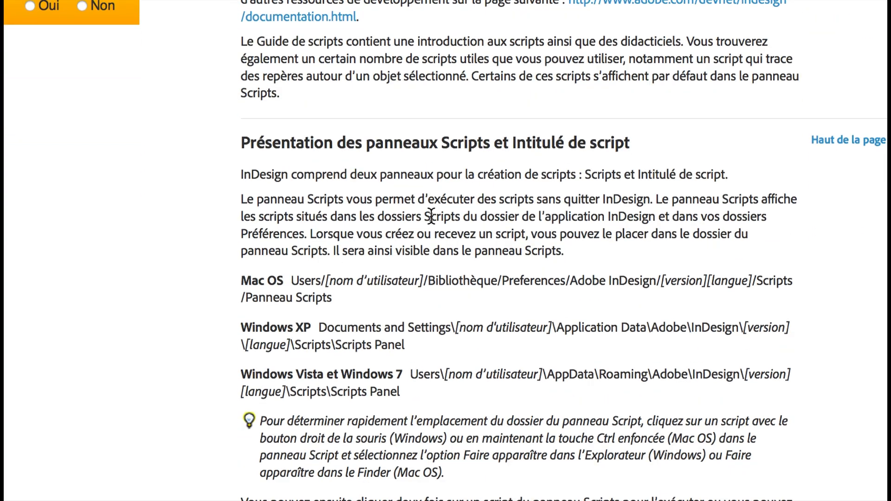
{"action": "scroll", "coordinate": [431, 216], "scroll_direction": "down", "scroll_amount": 10}
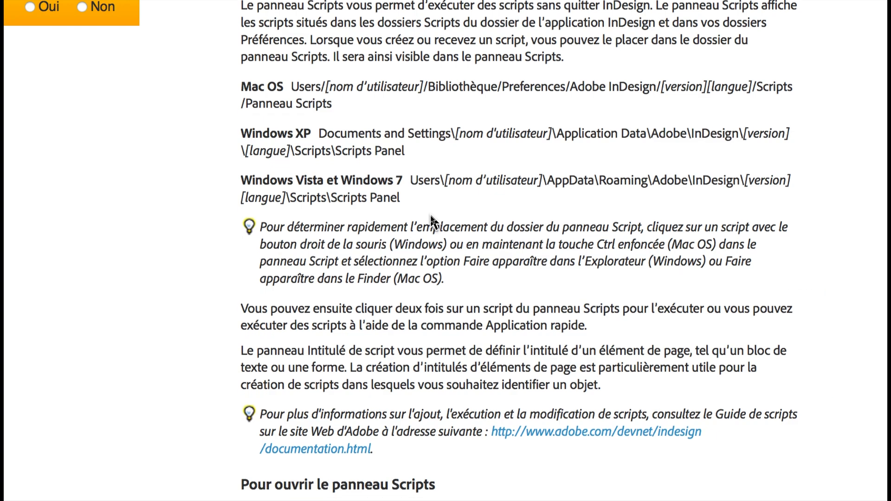
{"action": "scroll", "coordinate": [430, 217], "scroll_direction": "down", "scroll_amount": 19}
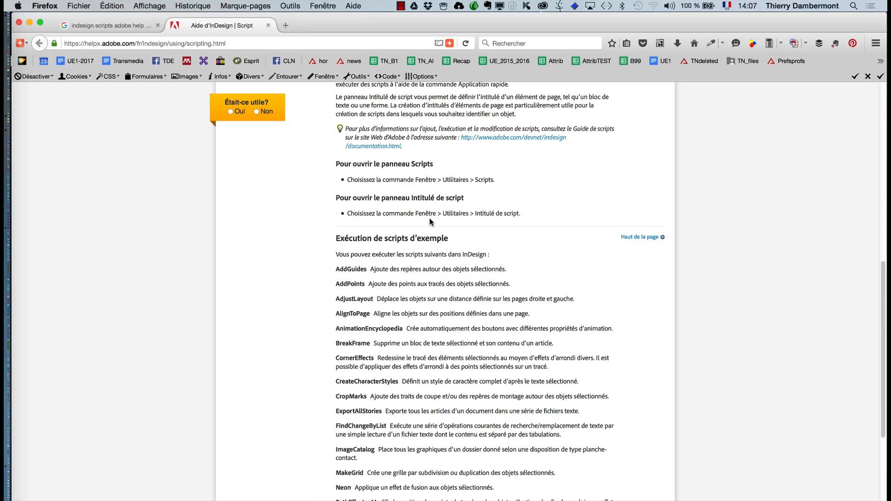
{"action": "scroll", "coordinate": [429, 221], "scroll_direction": "down", "scroll_amount": 8}
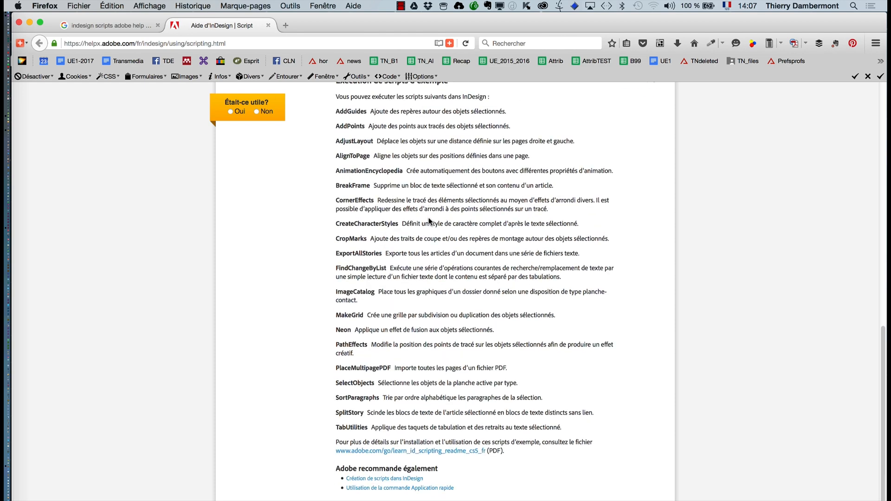
{"action": "scroll", "coordinate": [430, 221], "scroll_direction": "down", "scroll_amount": 4}
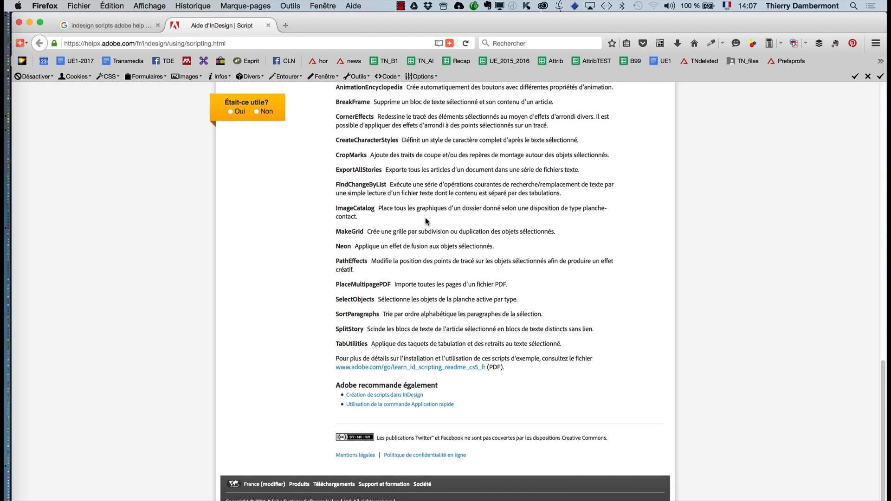
{"action": "left_click", "coordinate": [379, 396]}
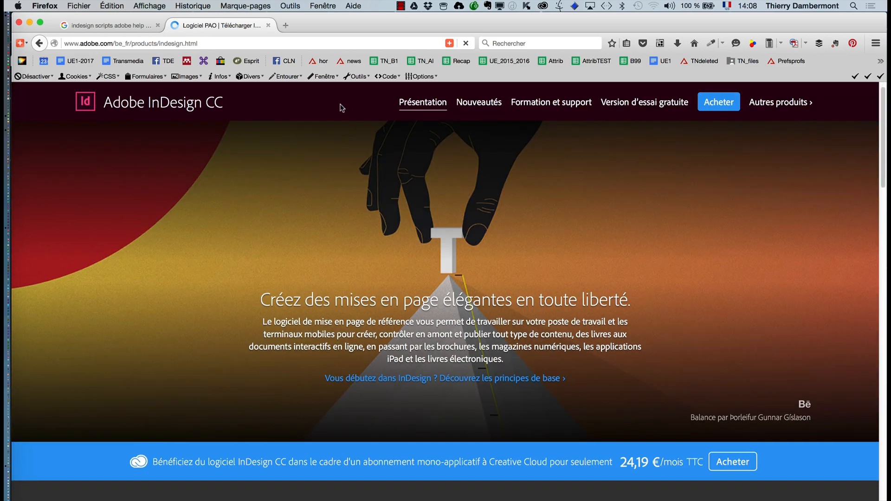
- Minimise Firefox to return to the InDesign document, close the Pages panel and move the Scripts panel higher beside the page
{"action": "left_click", "coordinate": [29, 22]}
{"action": "left_click", "coordinate": [385, 59]}
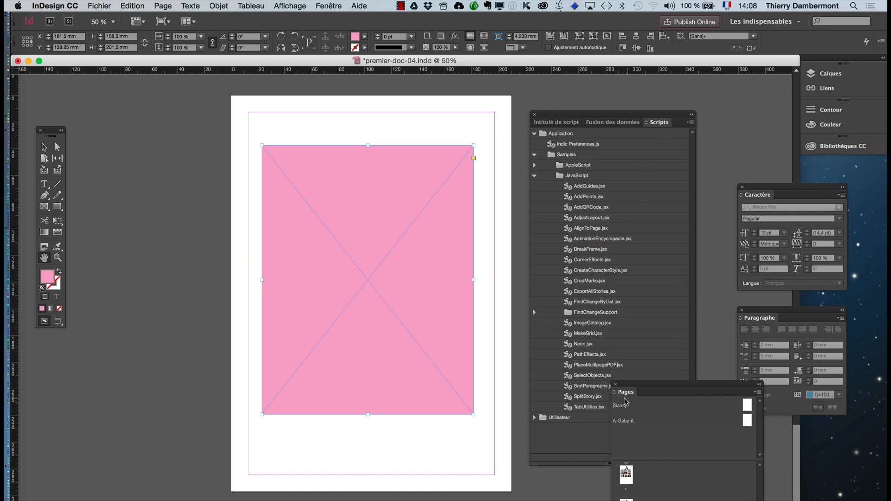
{"action": "left_click", "coordinate": [616, 385]}
{"action": "left_click_drag", "start_coordinate": [566, 118], "coordinate": [562, 90]}
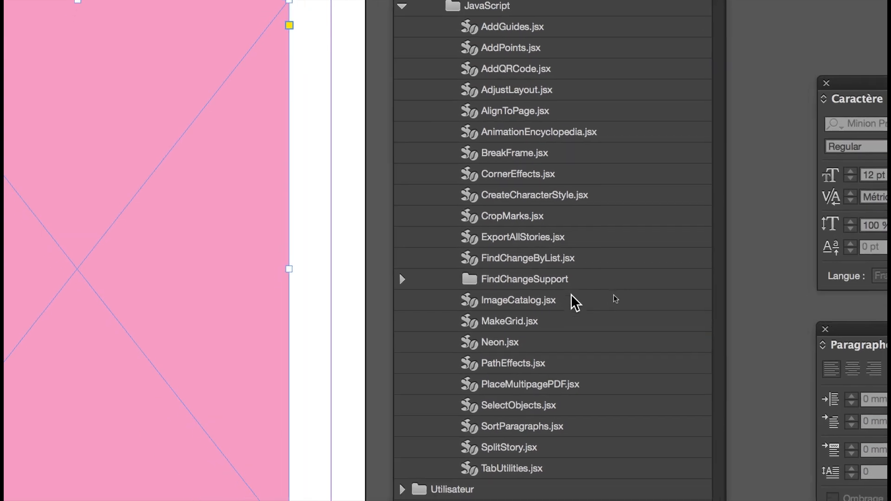
- Run the MakeGrid script on the pink frame with 4 rows, 4 columns and row and column gutters of 0 pt
{"action": "double_click", "coordinate": [566, 306]}
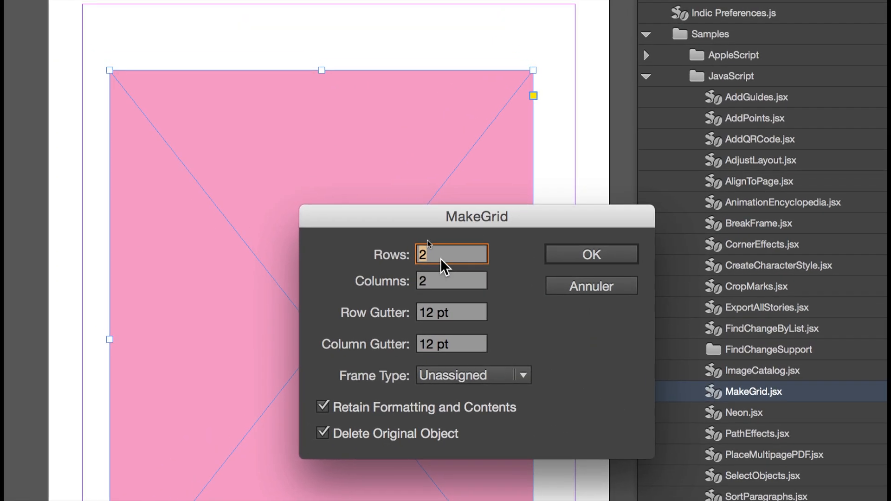
{"action": "type", "text": "4"}
{"action": "key", "text": "Tab"}
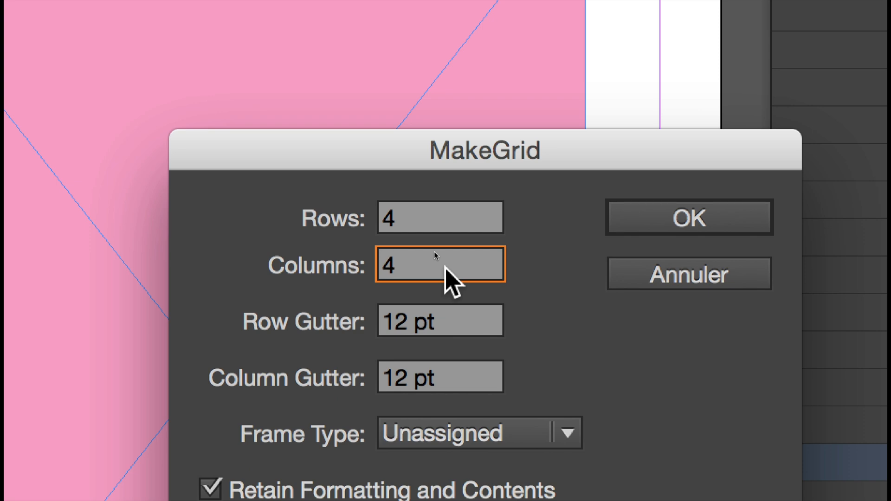
{"action": "key", "text": "Tab"}
{"action": "type", "text": "0"}
{"action": "key", "text": "Tab"}
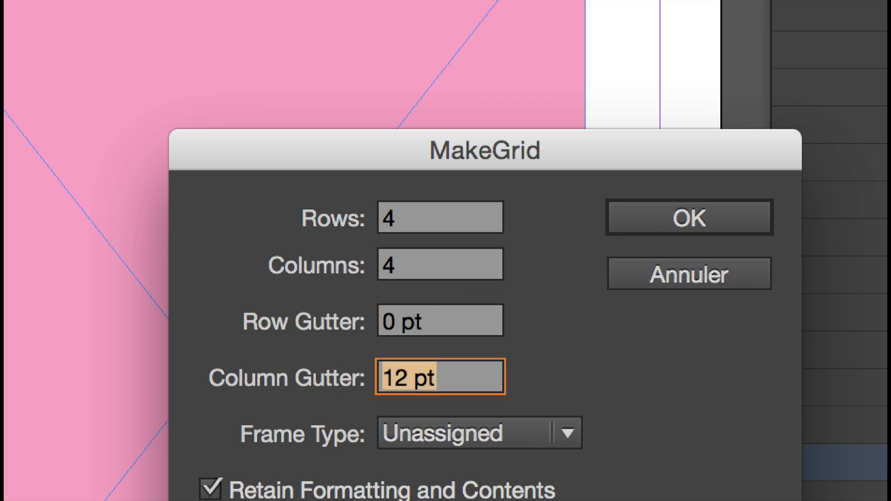
{"action": "type", "text": "0"}
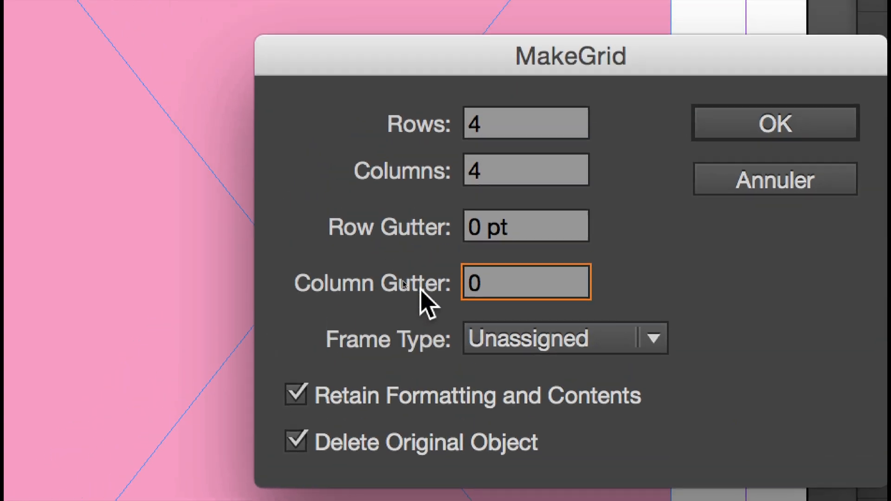
{"action": "key", "text": "Tab"}
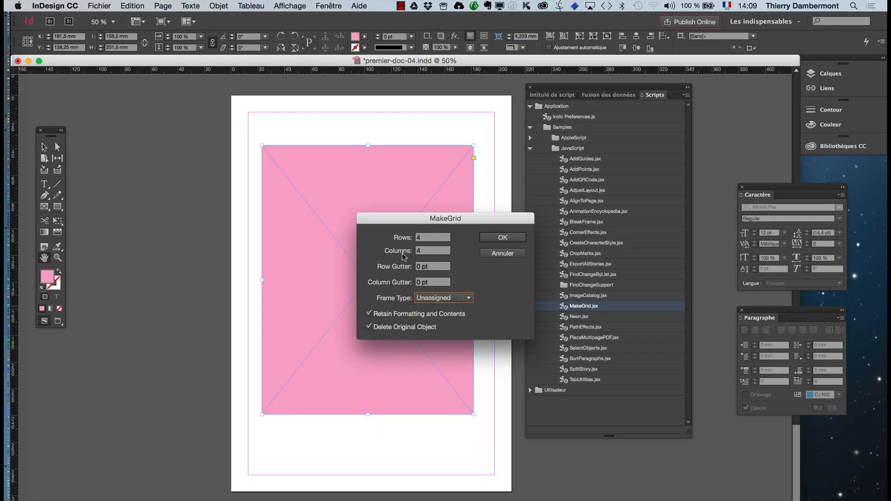
{"action": "left_click", "coordinate": [775, 206]}
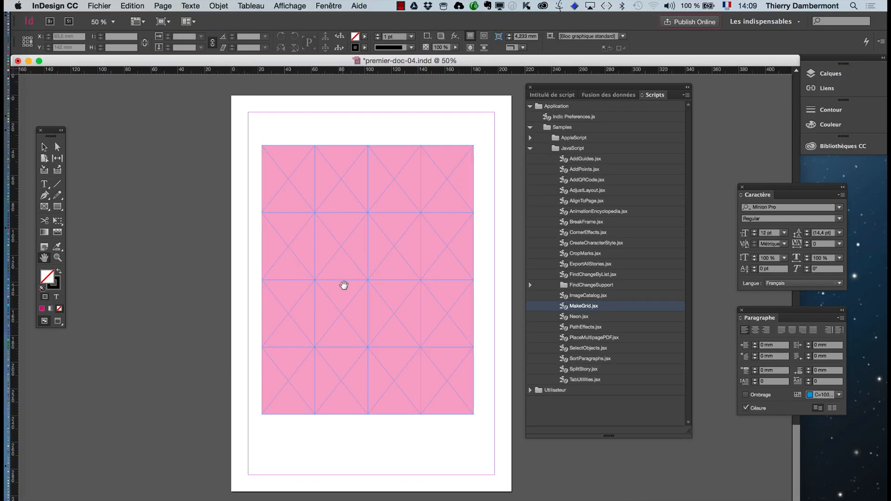
- Move the toolbox beside the page and check the grid by selecting several of its frames individually with the Selection tool, finishing with nothing selected
{"action": "left_click_drag", "start_coordinate": [50, 132], "coordinate": [157, 117]}
{"action": "left_click", "coordinate": [152, 133]}
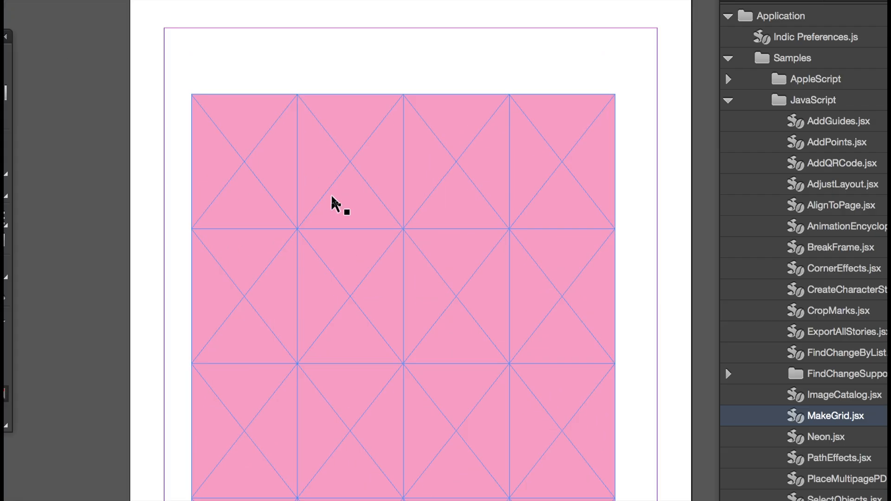
{"action": "left_click", "coordinate": [331, 195]}
{"action": "left_click", "coordinate": [493, 179]}
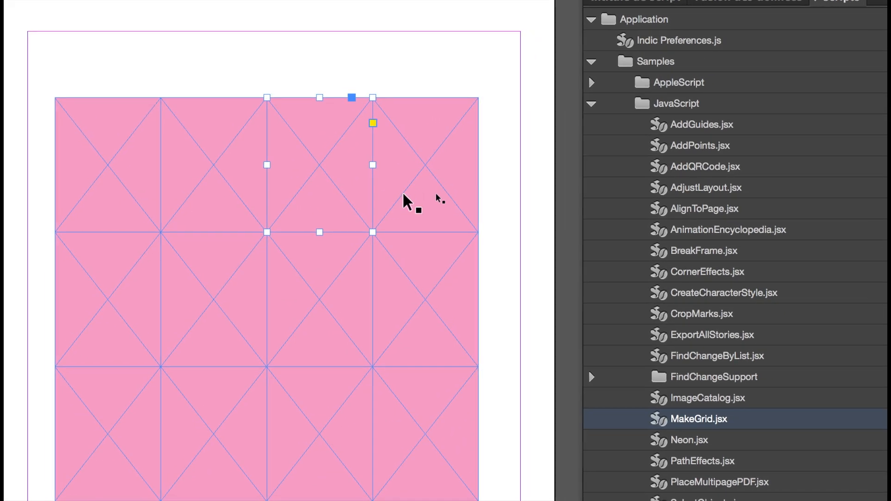
{"action": "left_click", "coordinate": [402, 192]}
{"action": "left_click", "coordinate": [397, 262]}
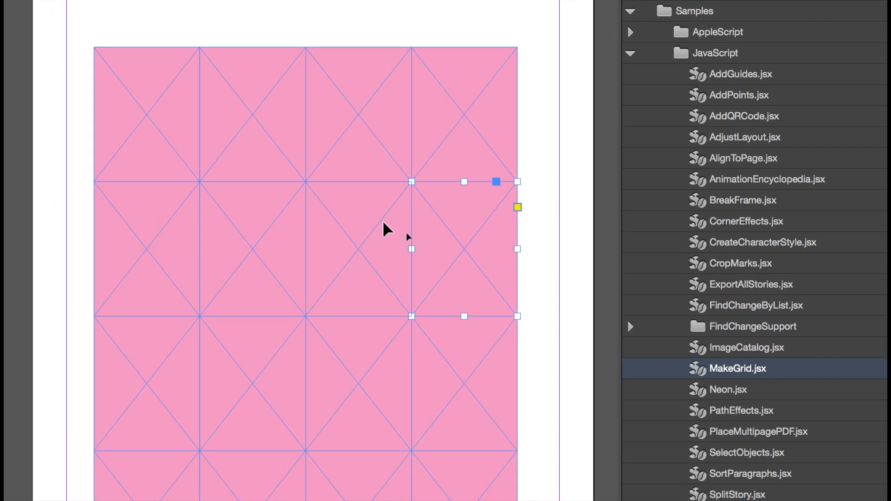
{"action": "left_click", "coordinate": [383, 222]}
{"action": "left_click", "coordinate": [263, 247]}
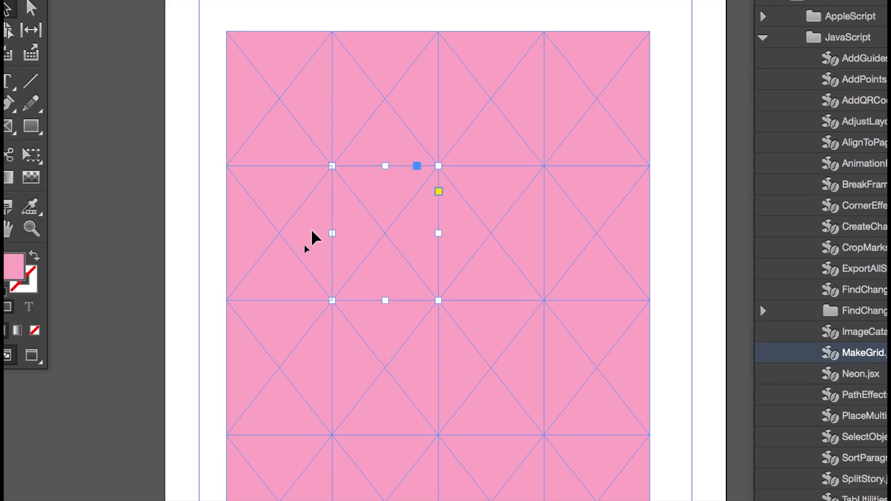
{"action": "left_click", "coordinate": [312, 230]}
{"action": "left_click", "coordinate": [204, 231]}
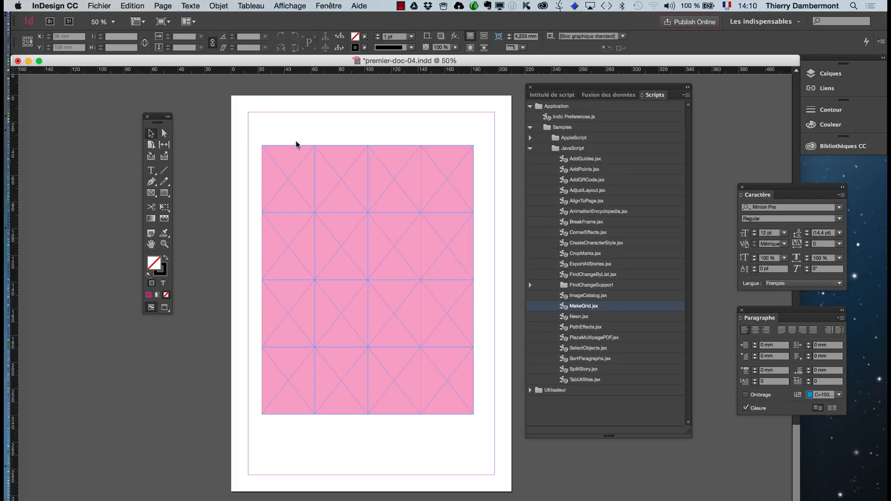
- Show the Alignement panel from the object and layout panels
{"action": "left_click", "coordinate": [338, 6]}
{"action": "mouse_move", "coordinate": [373, 177]}
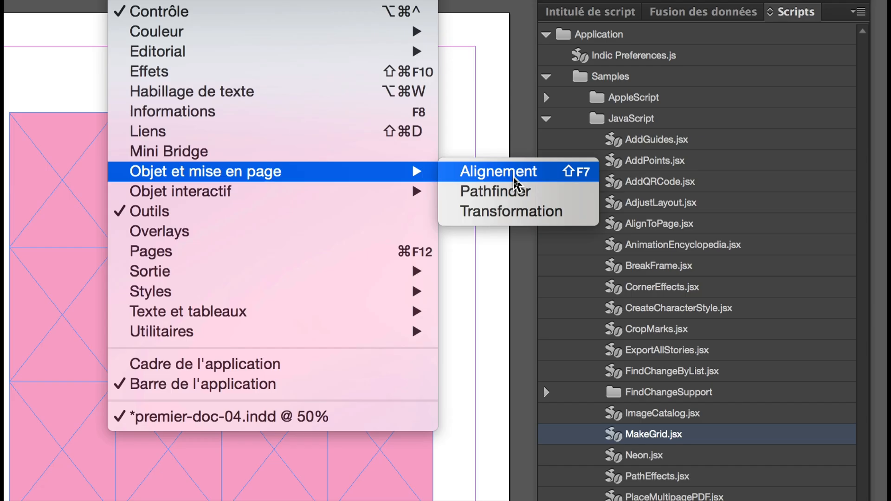
{"action": "left_click", "coordinate": [510, 172]}
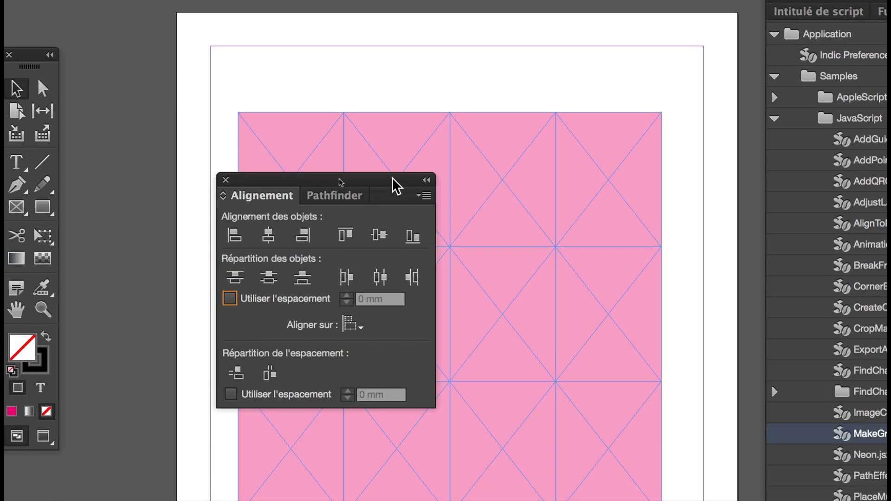
- Position the Alignement panel and toolbox beside the page, view the Aligner sur reference options, and close the panel
{"action": "left_click_drag", "start_coordinate": [392, 178], "coordinate": [235, 107]}
{"action": "left_click_drag", "start_coordinate": [34, 55], "coordinate": [0, 41]}
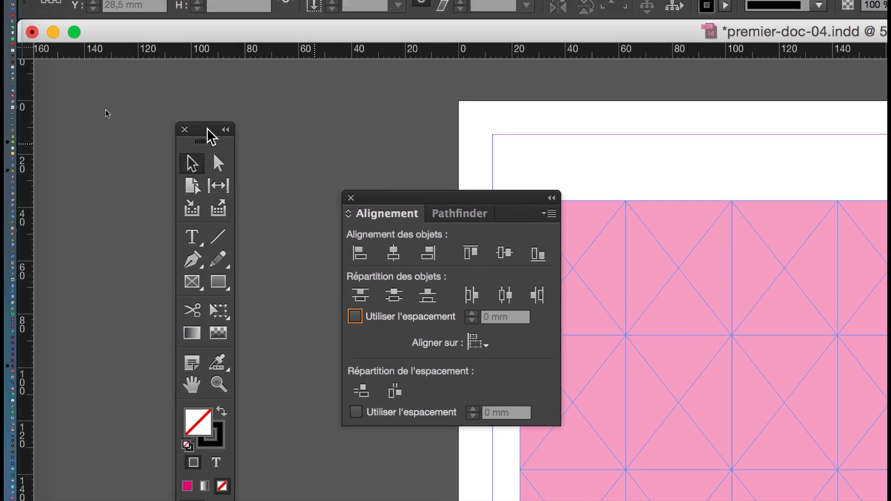
{"action": "left_click_drag", "start_coordinate": [208, 131], "coordinate": [192, 119]}
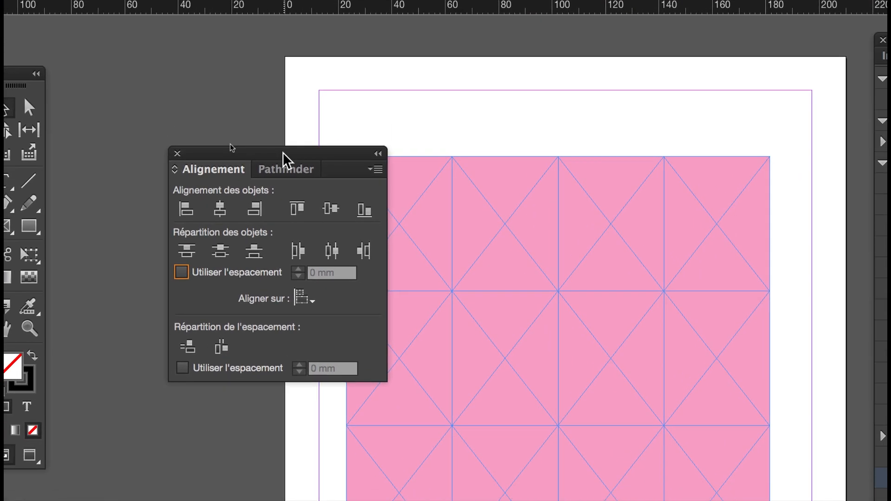
{"action": "left_click_drag", "start_coordinate": [459, 195], "coordinate": [372, 185]}
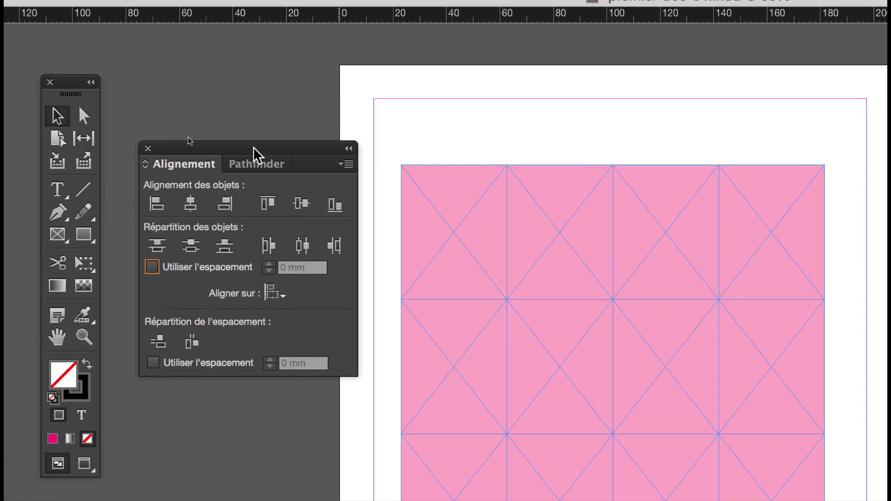
{"action": "left_click_drag", "start_coordinate": [254, 148], "coordinate": [270, 132]}
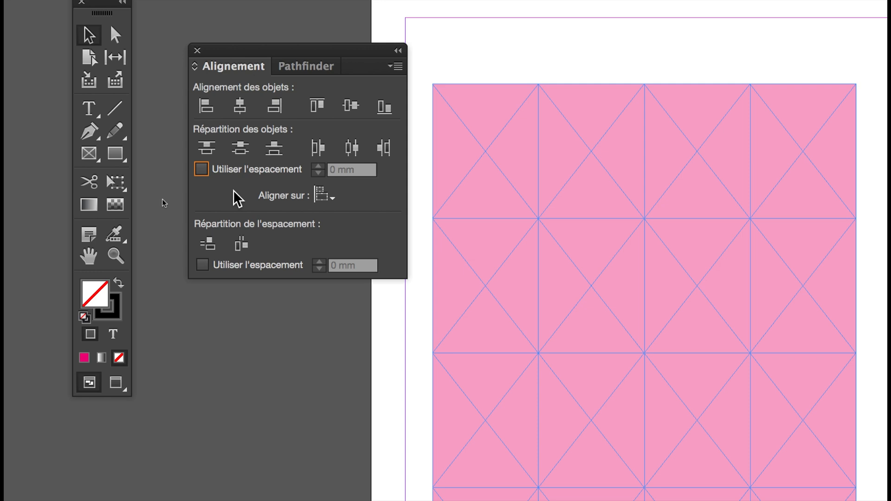
{"action": "left_click", "coordinate": [333, 197]}
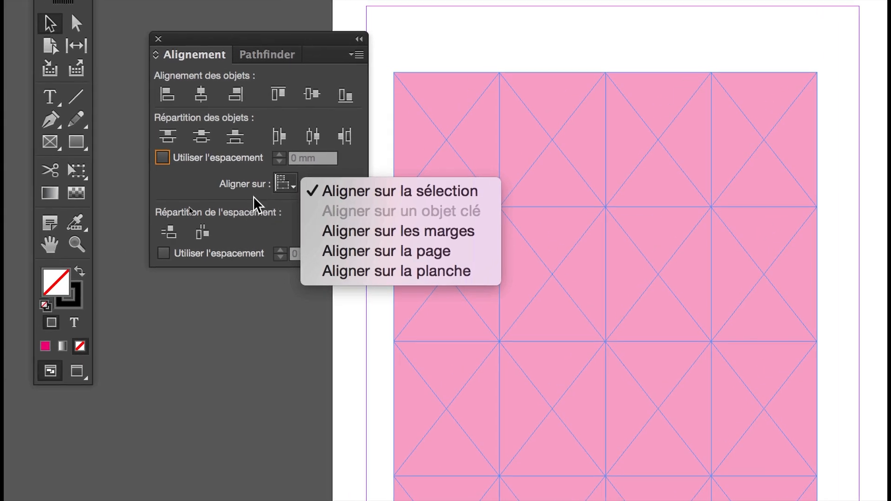
{"action": "left_click", "coordinate": [255, 204]}
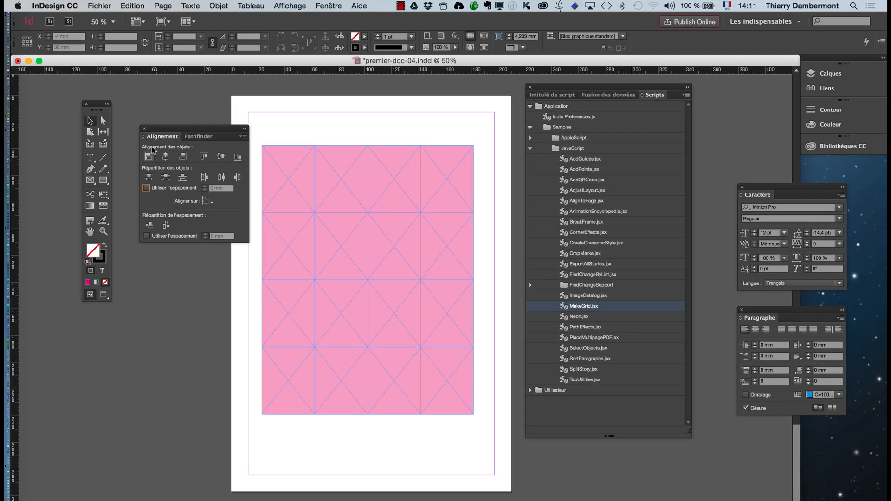
{"action": "left_click", "coordinate": [145, 129]}
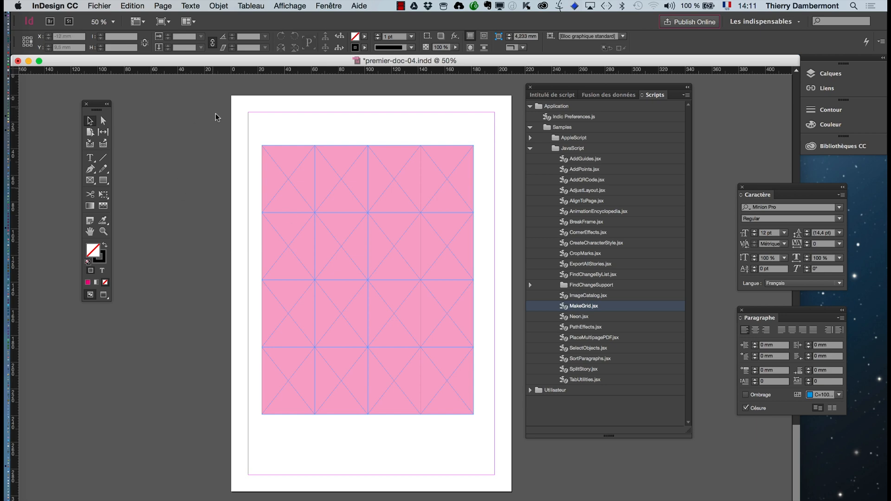
- Import the Trawl_fisher JPEG from the jour 1 ID avancé folder into the grid frame in the second row, second column
{"action": "left_click", "coordinate": [99, 5]}
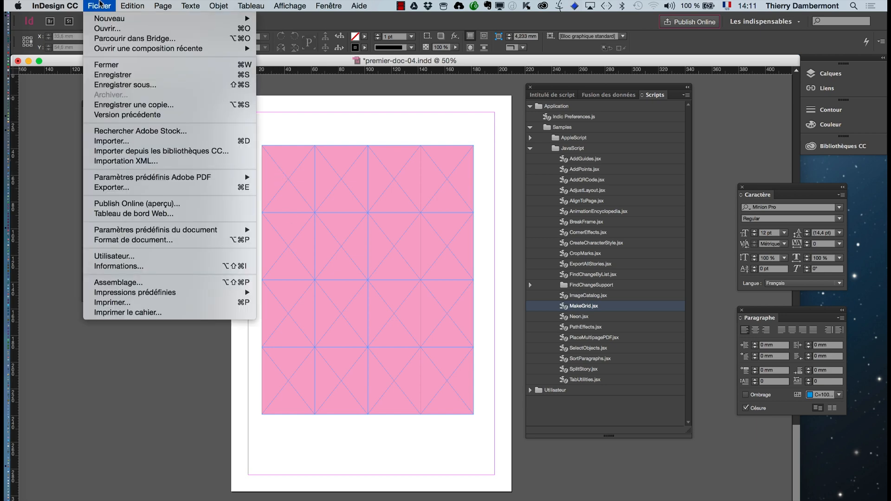
{"action": "left_click", "coordinate": [127, 141]}
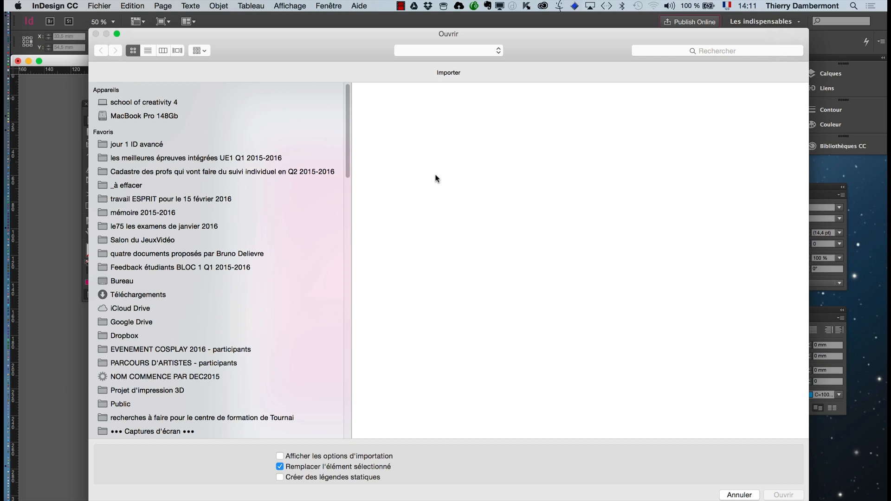
{"action": "left_click", "coordinate": [402, 171]}
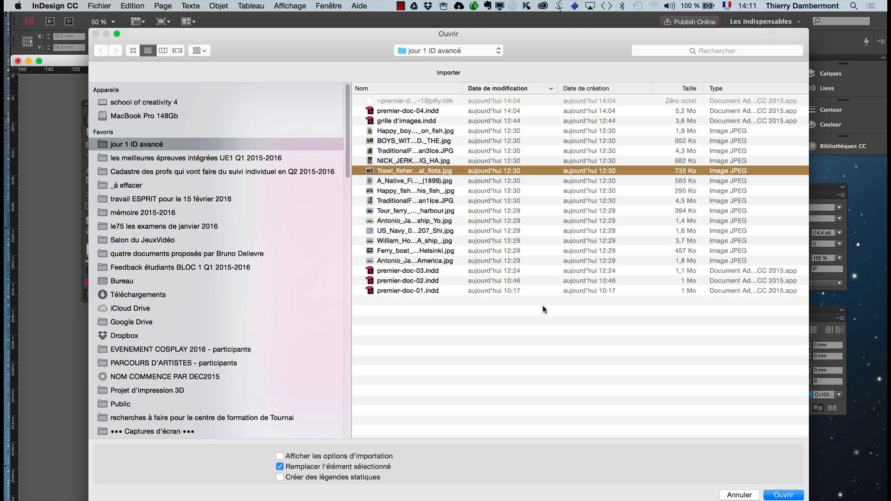
{"action": "left_click", "coordinate": [783, 494]}
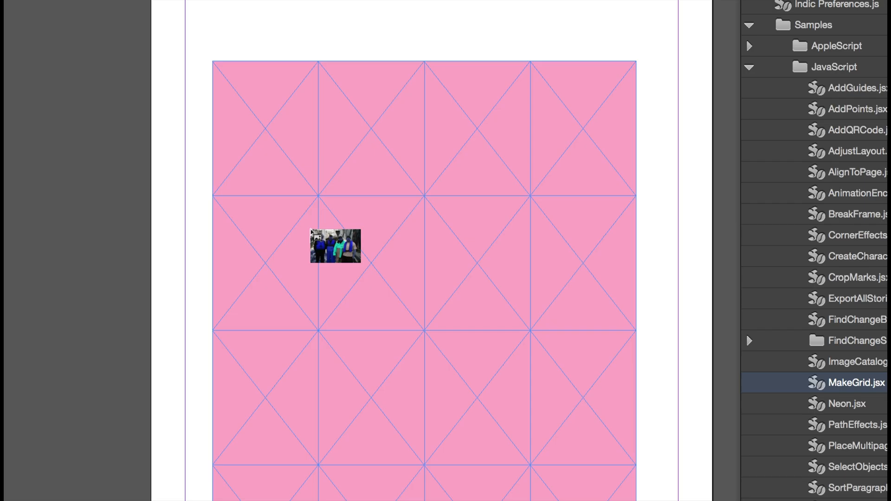
{"action": "left_click", "coordinate": [310, 231]}
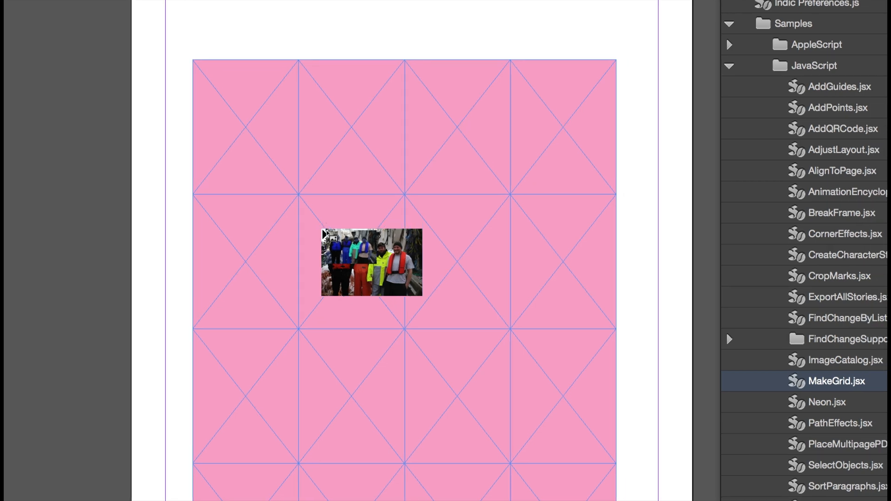
{"action": "left_click", "coordinate": [322, 235]}
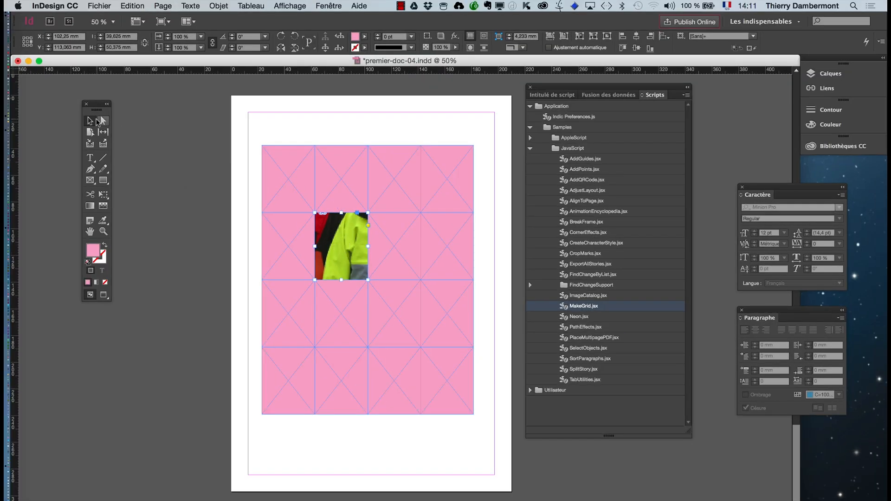
- Select the photo inside its frame with the Direct Selection tool, move the Scripts panel off the page, and compare the crop with the earlier image grids
{"action": "left_click", "coordinate": [103, 121]}
{"action": "left_click", "coordinate": [328, 256]}
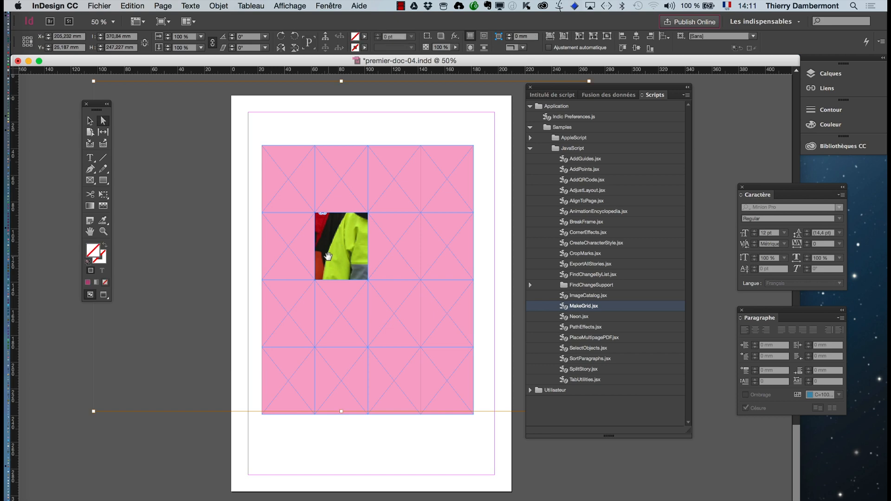
{"action": "left_click_drag", "start_coordinate": [573, 92], "coordinate": [680, 107]}
{"action": "key", "text": "super+minus"}
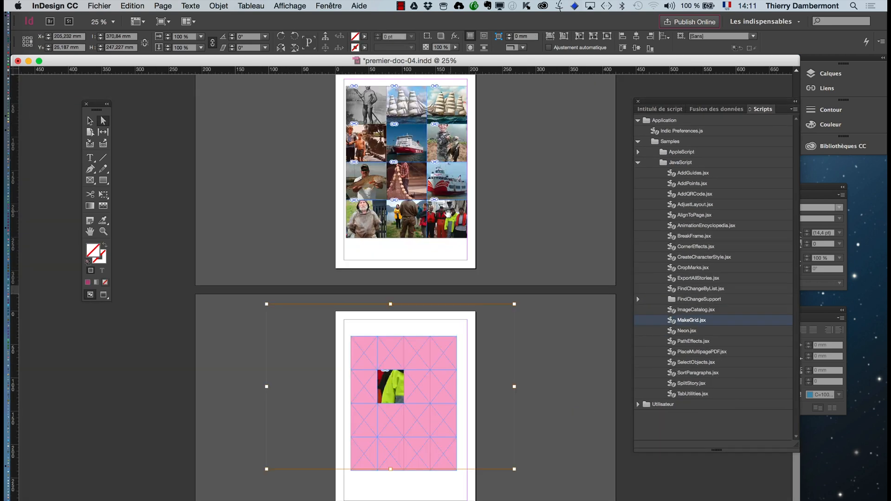
{"action": "key", "text": "super+minus"}
{"action": "key", "text": "super+minus"}
{"action": "key", "text": "super+plus"}
{"action": "key", "text": "super+plus"}
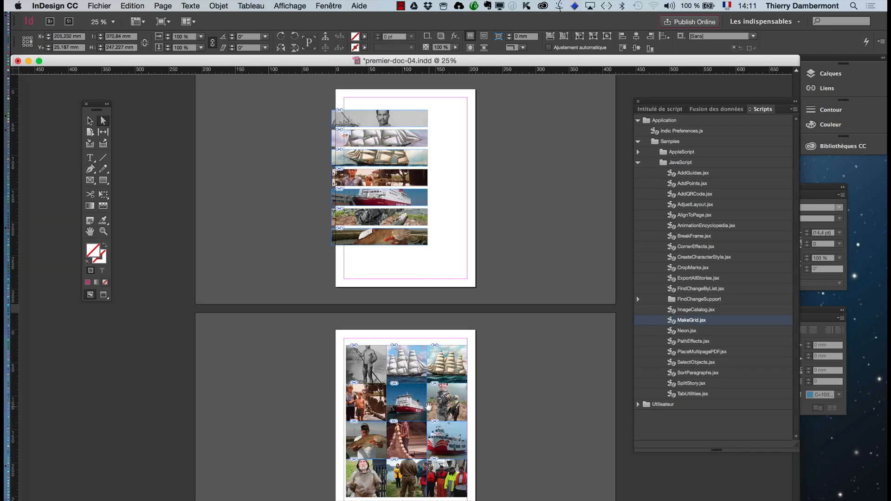
{"action": "scroll", "coordinate": [428, 407], "scroll_direction": "down", "scroll_amount": 5}
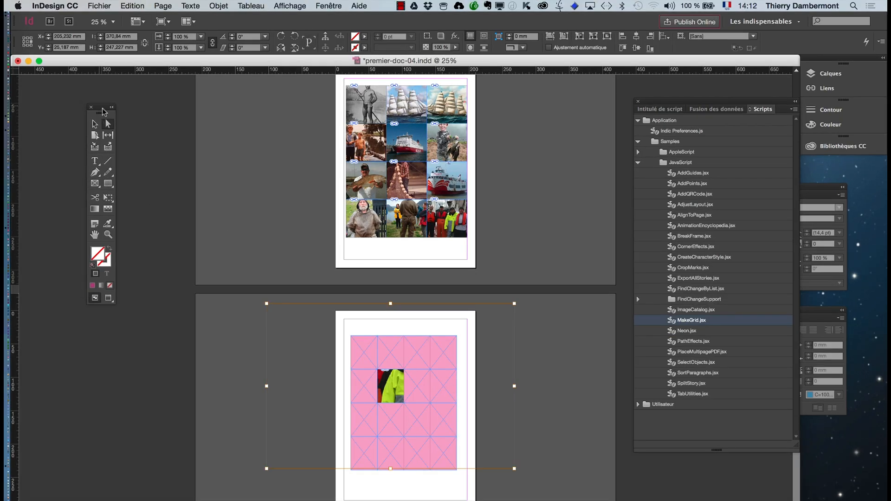
- Move the toolbox next to the pink grid and apply Remplir le bloc proportionnellement to the placed photo
{"action": "left_click_drag", "start_coordinate": [99, 108], "coordinate": [228, 277]}
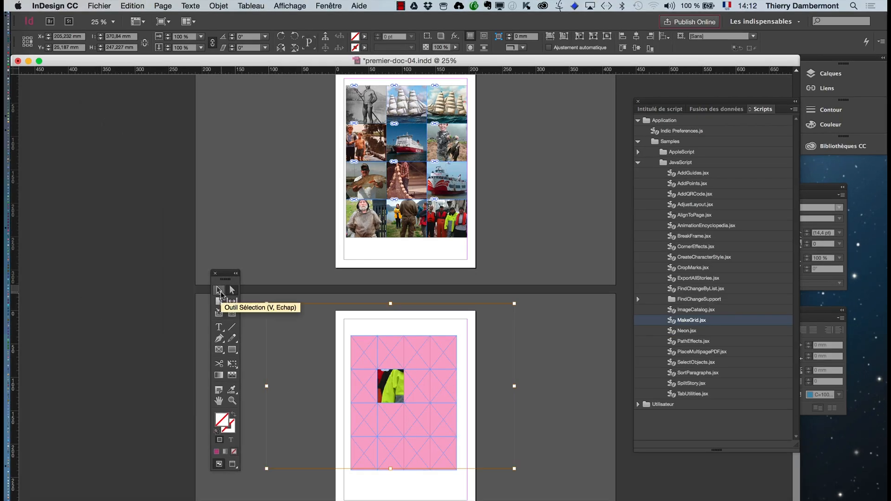
{"action": "left_click", "coordinate": [232, 290]}
{"action": "left_click", "coordinate": [218, 6]}
{"action": "mouse_move", "coordinate": [266, 192]}
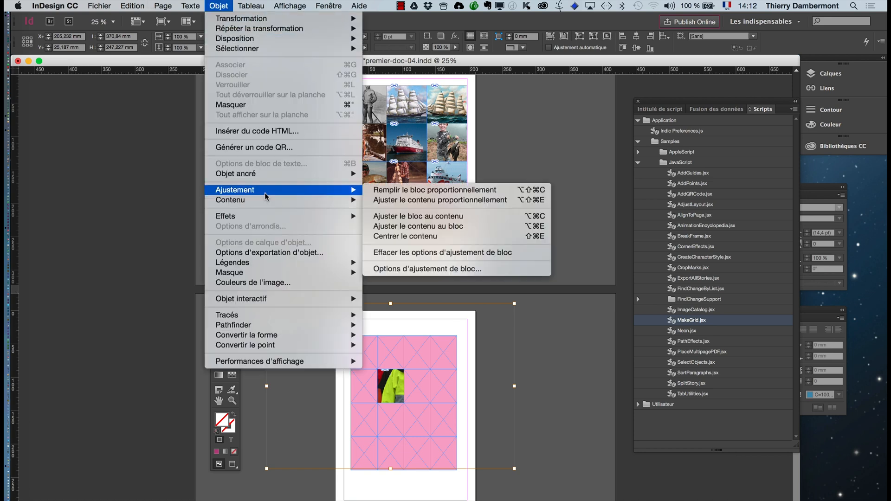
{"action": "left_click", "coordinate": [395, 191]}
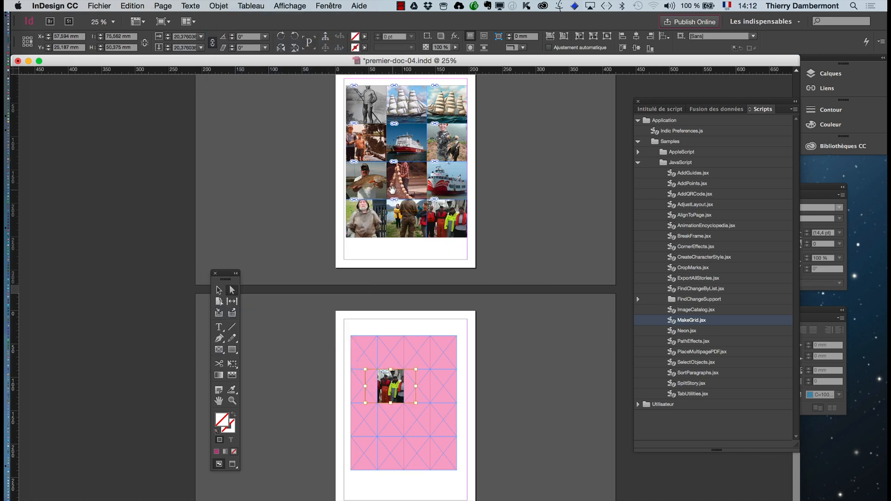
{"action": "left_click", "coordinate": [218, 6]}
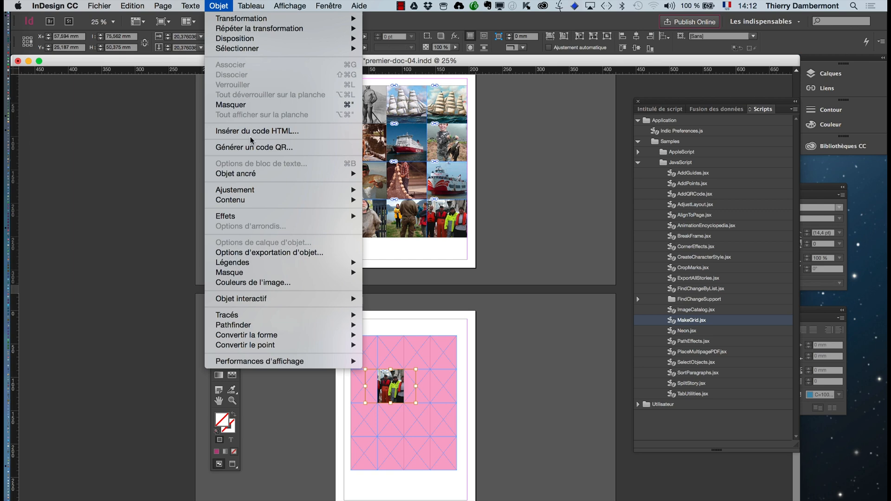
{"action": "left_click", "coordinate": [384, 191]}
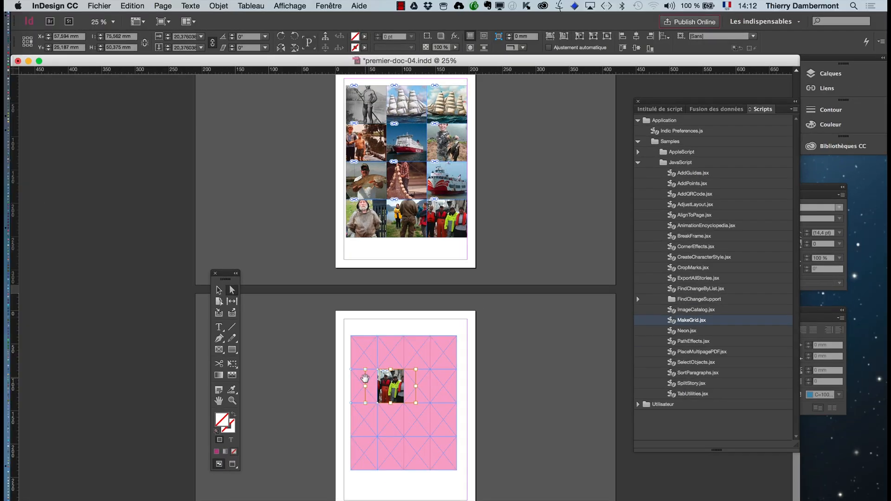
- Try shifting the photo horizontally inside its frame to examine the cropped parts, and return it to its original position
{"action": "key", "text": "super+equal"}
{"action": "key", "text": "super+equal"}
{"action": "key", "text": "super+equal"}
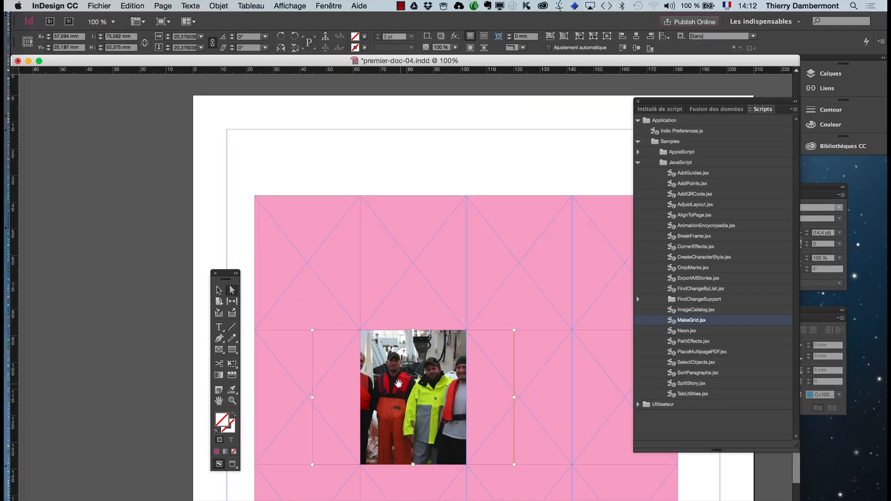
{"action": "left_click_drag", "start_coordinate": [395, 382], "coordinate": [484, 395]}
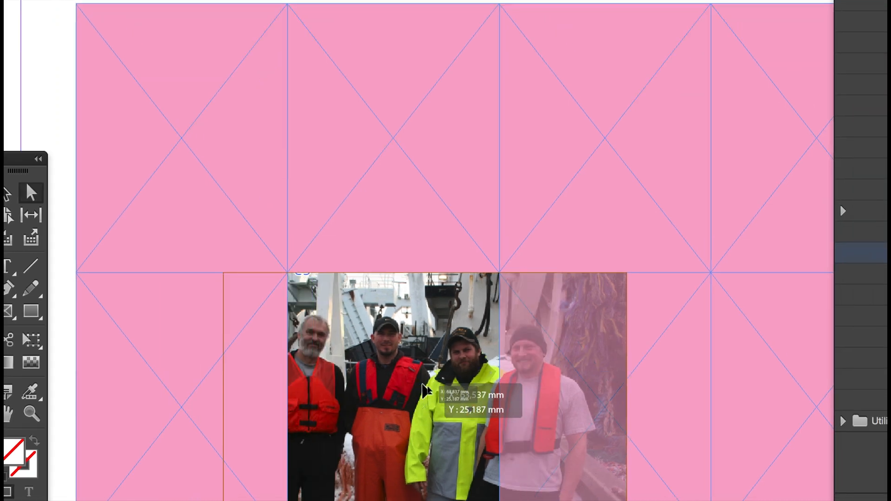
{"action": "left_click_drag", "start_coordinate": [426, 392], "coordinate": [399, 389]}
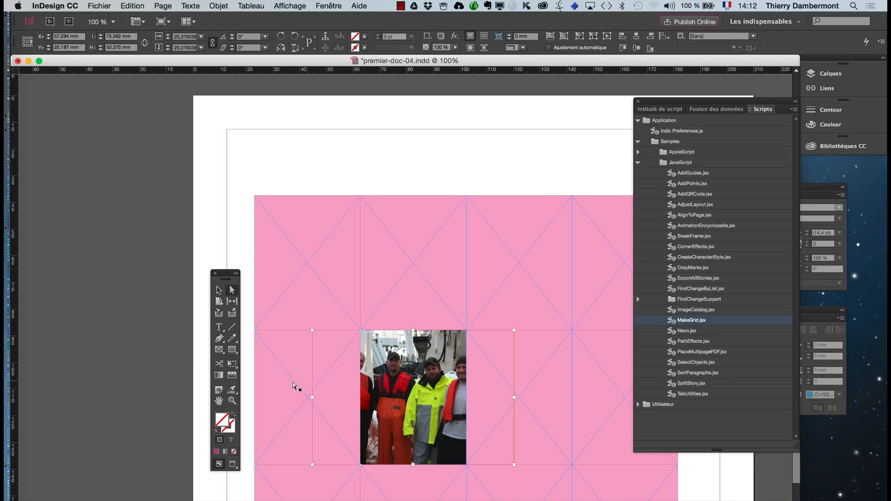
- Move the toolbox off the page and select the empty pink frame in the grid's first row, first column
{"action": "left_click_drag", "start_coordinate": [222, 277], "coordinate": [65, 155]}
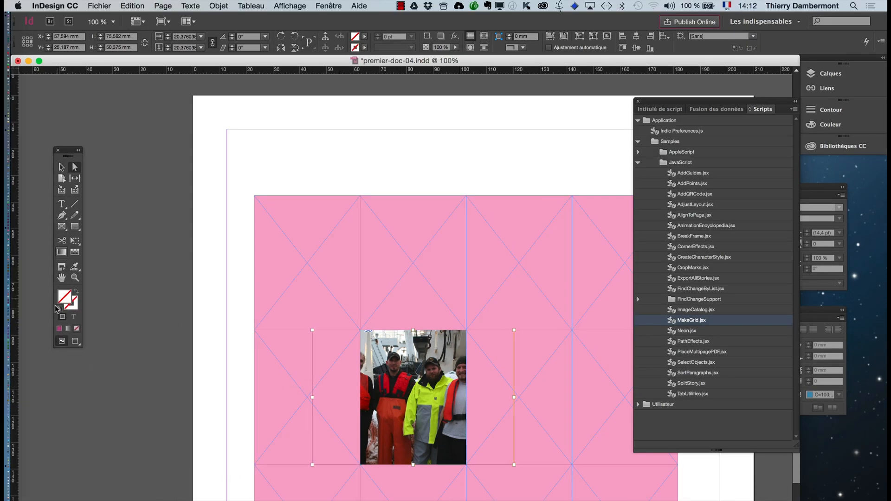
{"action": "left_click", "coordinate": [61, 278]}
{"action": "left_click_drag", "start_coordinate": [406, 369], "coordinate": [293, 259]}
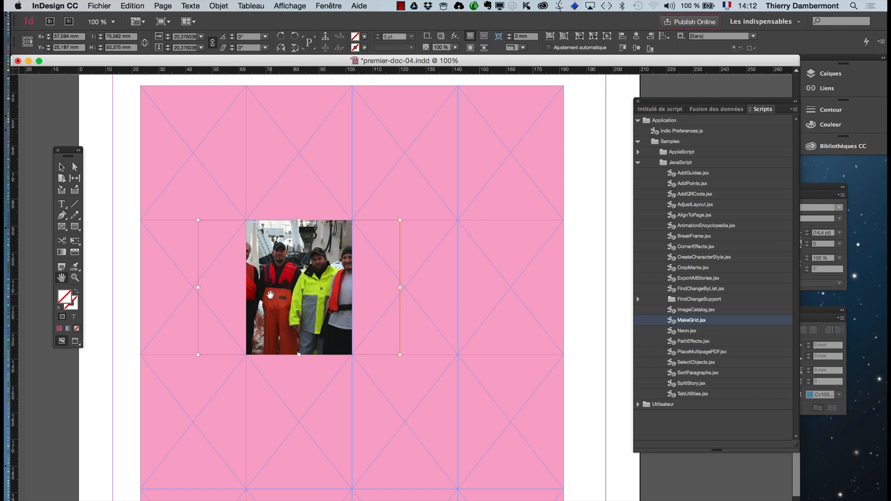
{"action": "key", "text": "super+minus"}
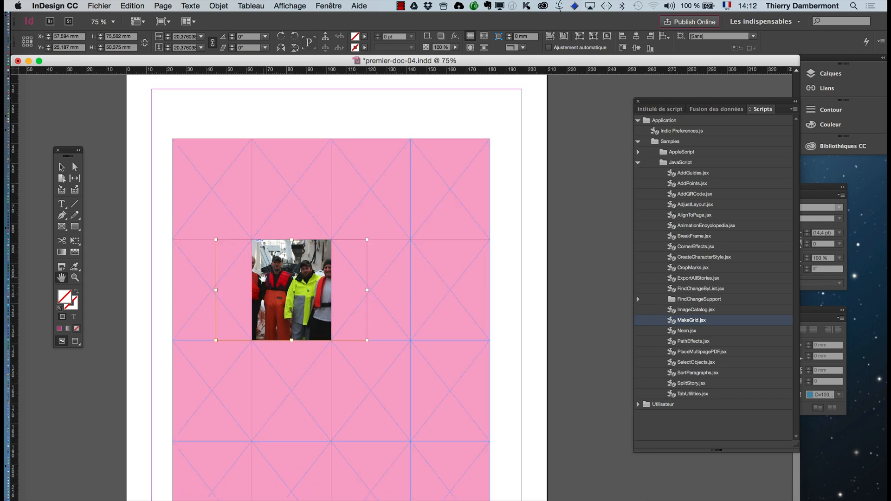
{"action": "left_click", "coordinate": [61, 167]}
{"action": "left_click", "coordinate": [197, 196]}
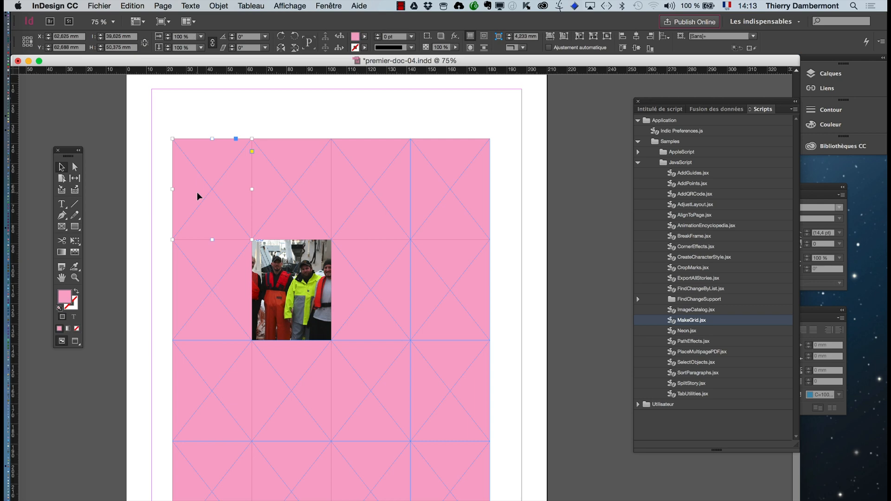
- Preset the selected empty frame's fitting options to Remplir le bloc proportionnellement
{"action": "left_click", "coordinate": [228, 5]}
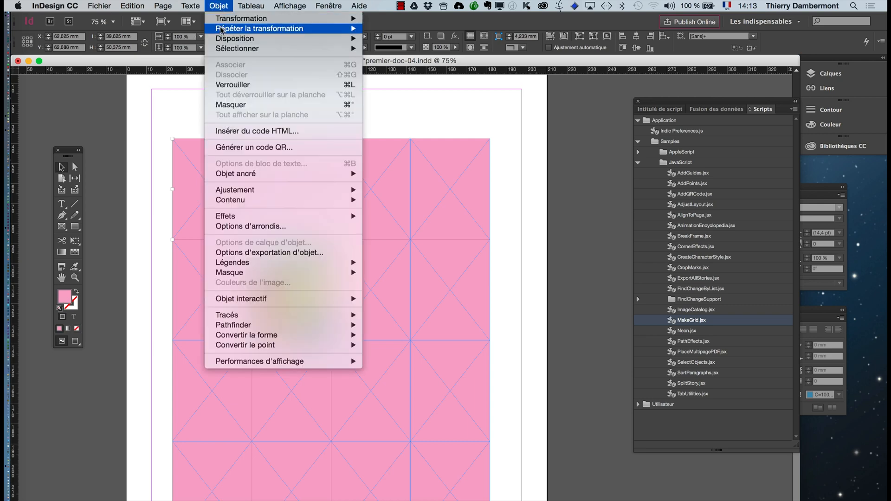
{"action": "mouse_move", "coordinate": [243, 191]}
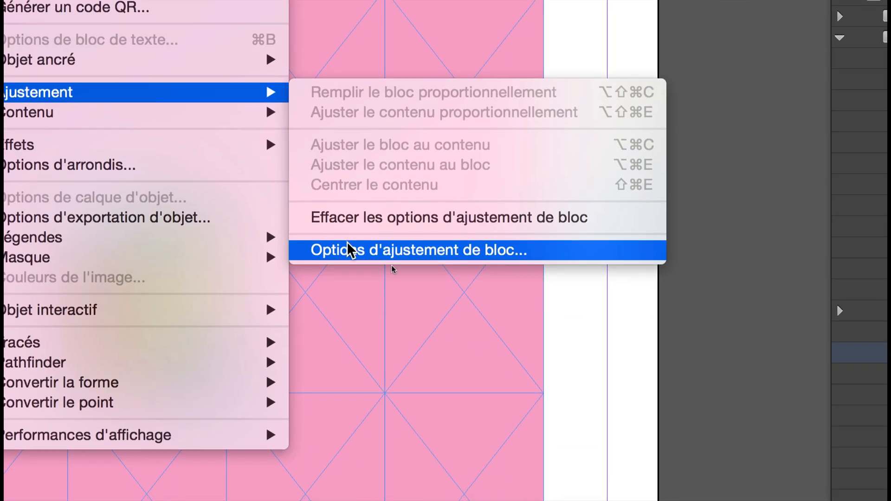
{"action": "left_click", "coordinate": [348, 255]}
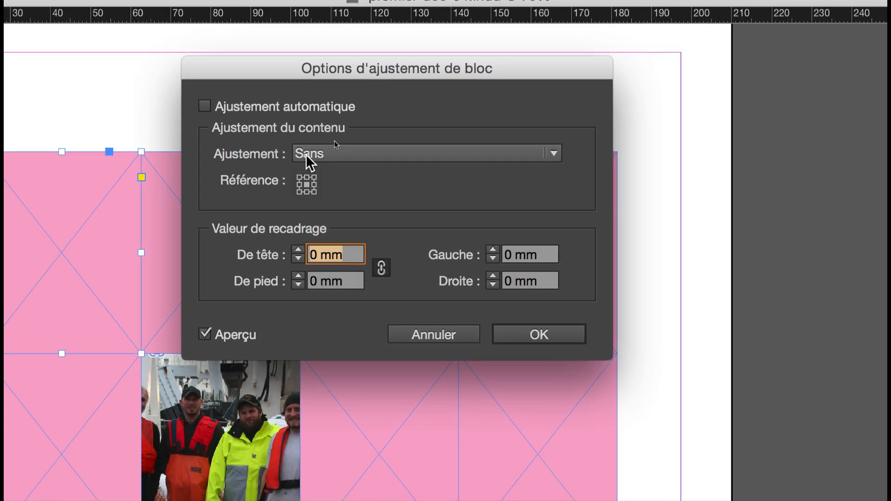
{"action": "left_click", "coordinate": [331, 168]}
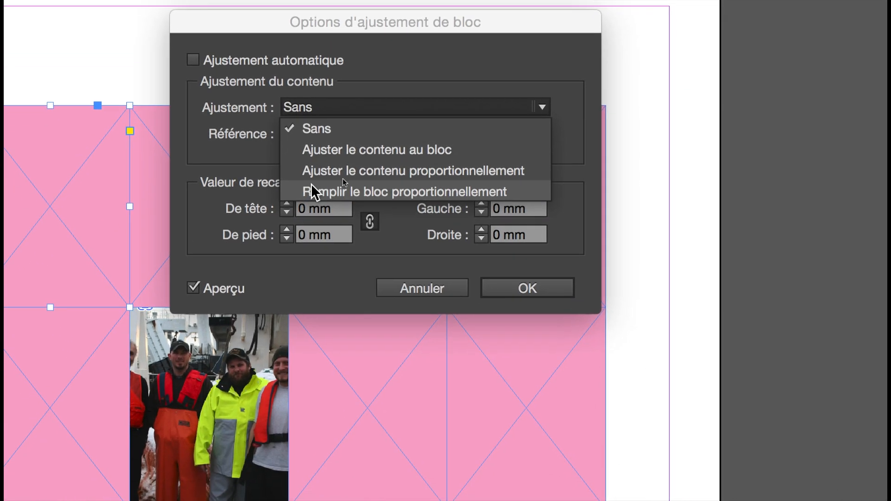
{"action": "left_click", "coordinate": [312, 193]}
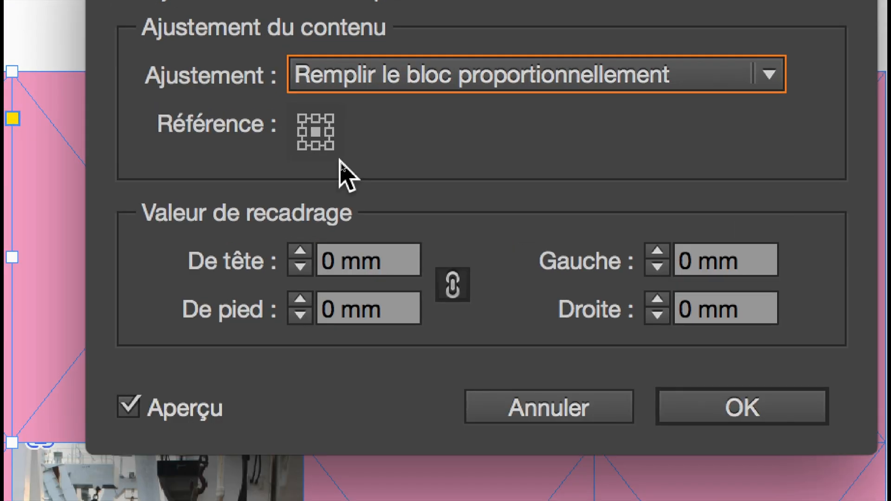
{"action": "left_click", "coordinate": [329, 146]}
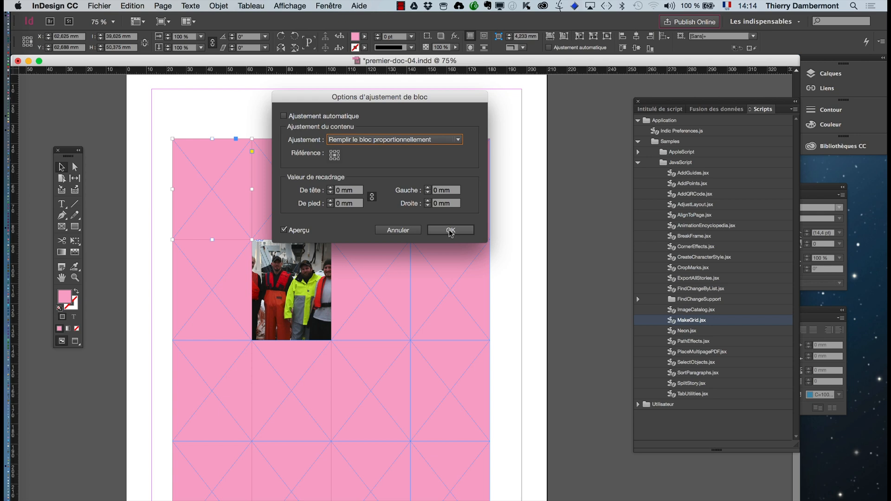
{"action": "left_click", "coordinate": [451, 230]}
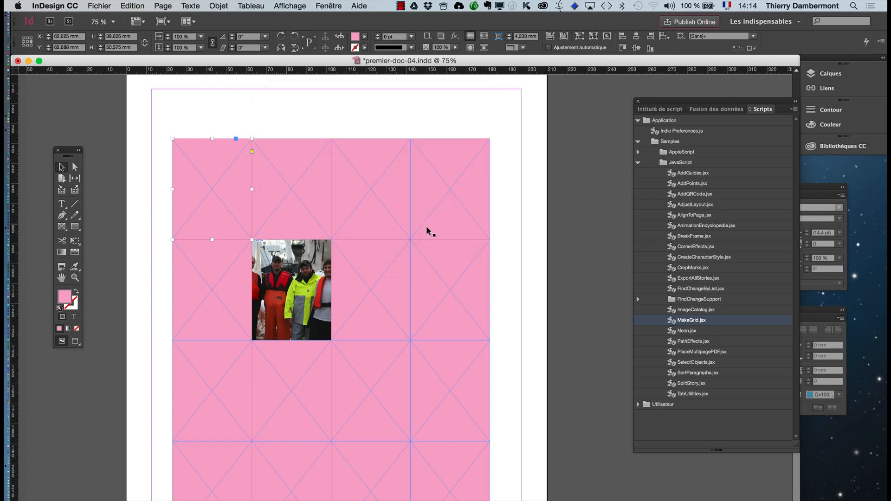
- Import the Antonio_Ja...ship_Yo.jpg image from the jour 1 ID avancé folder into the selected frame
{"action": "left_click", "coordinate": [100, 5]}
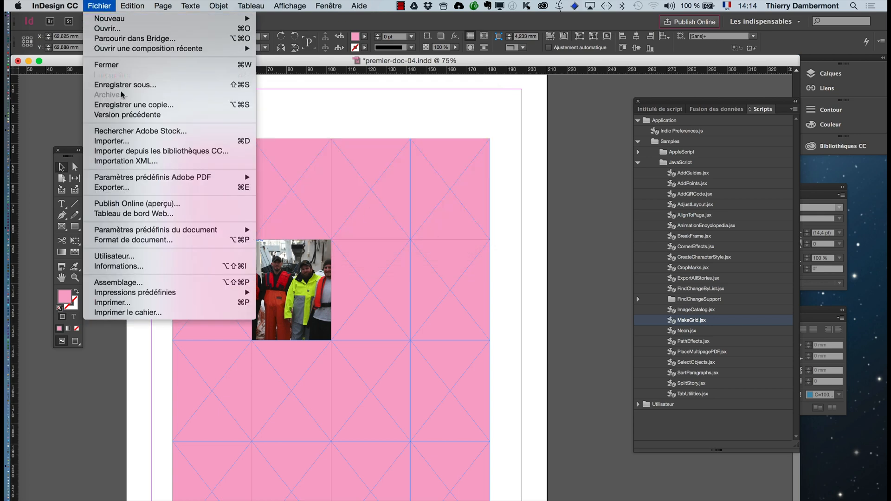
{"action": "left_click", "coordinate": [127, 141]}
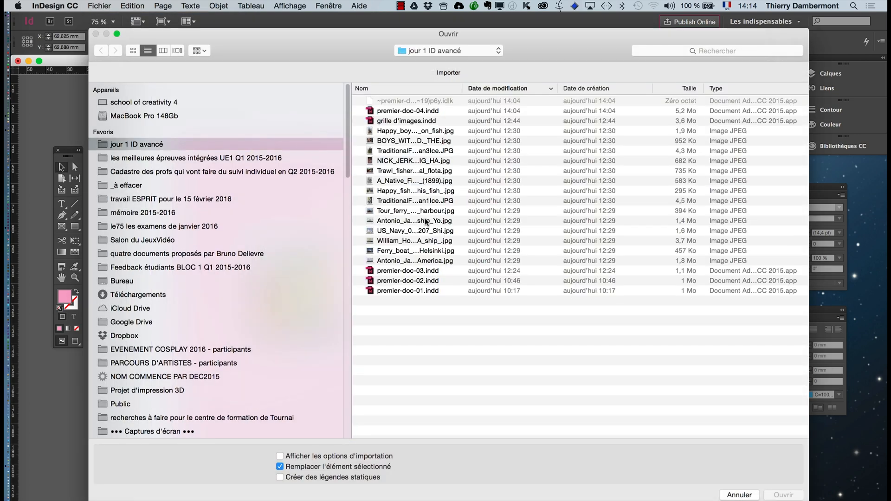
{"action": "left_click", "coordinate": [426, 221]}
{"action": "left_click", "coordinate": [779, 495]}
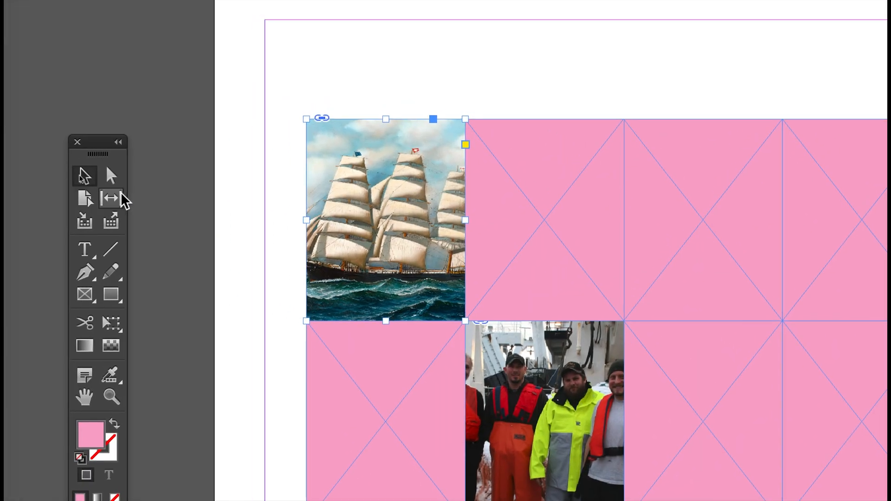
- Shift the ship picture to the right inside its frame with the Direct Selection tool, and deselect it
{"action": "left_click", "coordinate": [116, 185]}
{"action": "left_click", "coordinate": [333, 255]}
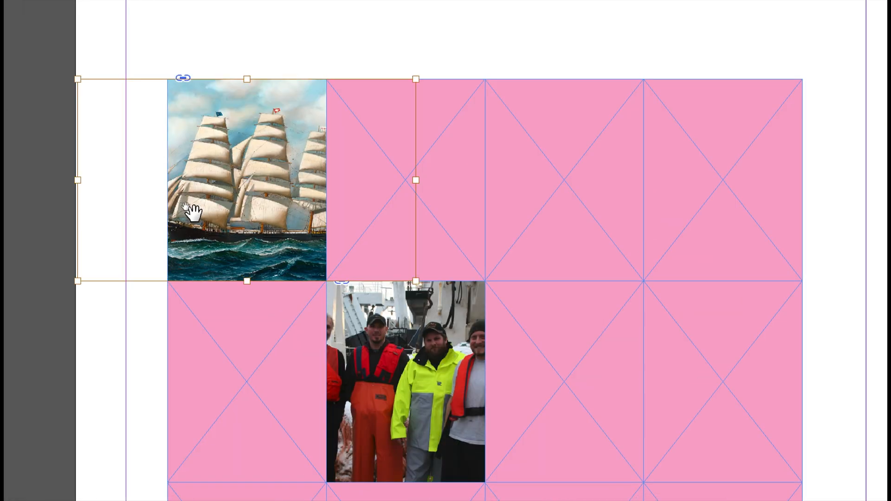
{"action": "left_click_drag", "start_coordinate": [194, 213], "coordinate": [220, 214]}
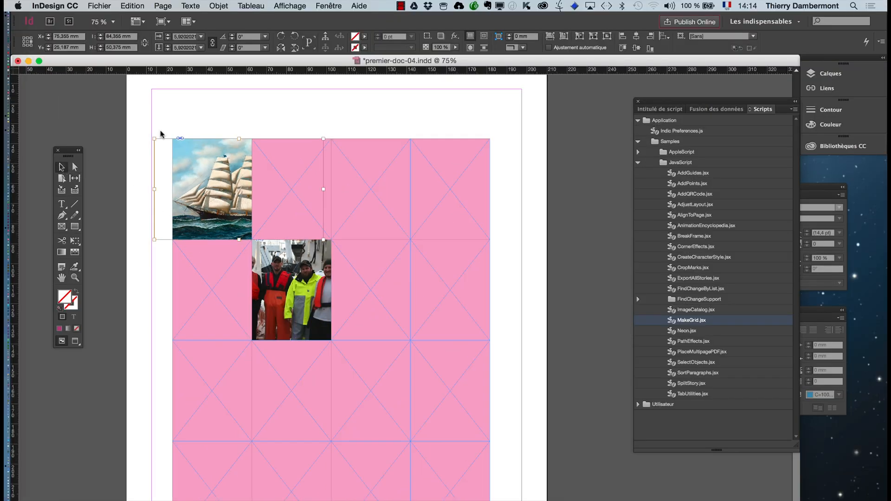
{"action": "left_click", "coordinate": [161, 131]}
- Select all frames of the grid, preset their fitting options to Remplir le bloc proportionnellement, and deselect them
{"action": "scroll", "coordinate": [554, 261], "scroll_direction": "down", "scroll_amount": 1}
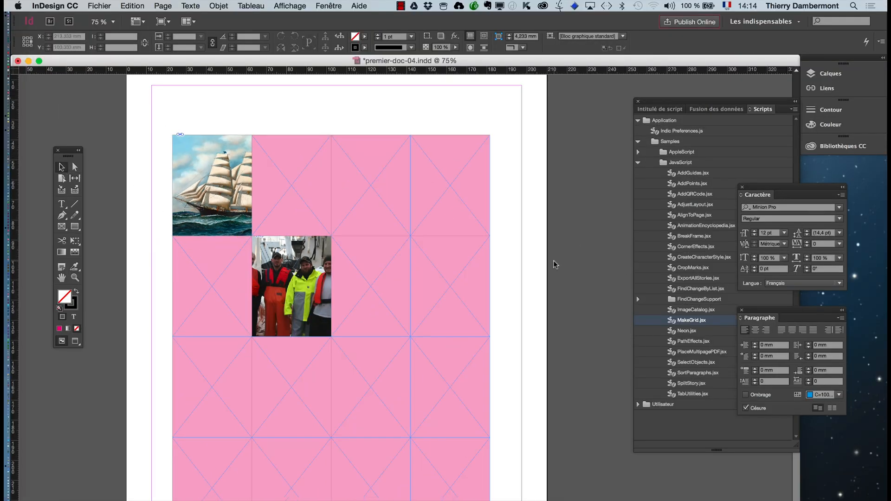
{"action": "scroll", "coordinate": [553, 260], "scroll_direction": "down", "scroll_amount": 1}
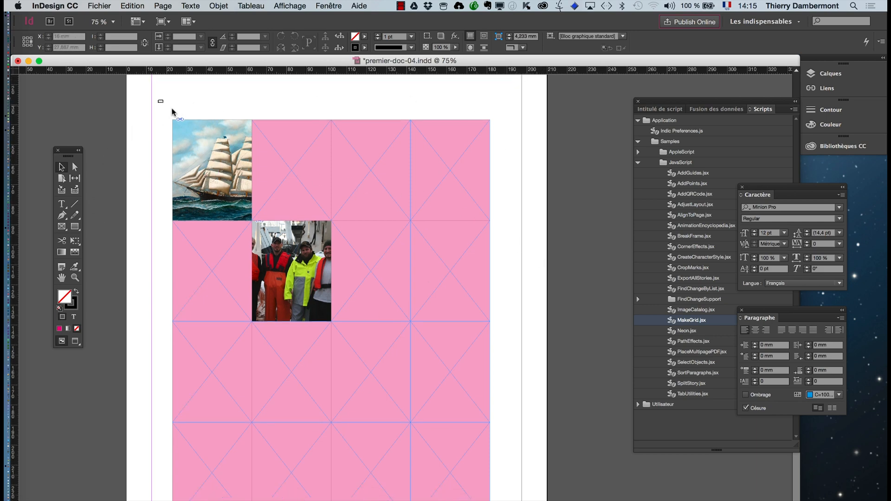
{"action": "left_click_drag", "start_coordinate": [172, 112], "coordinate": [509, 491]}
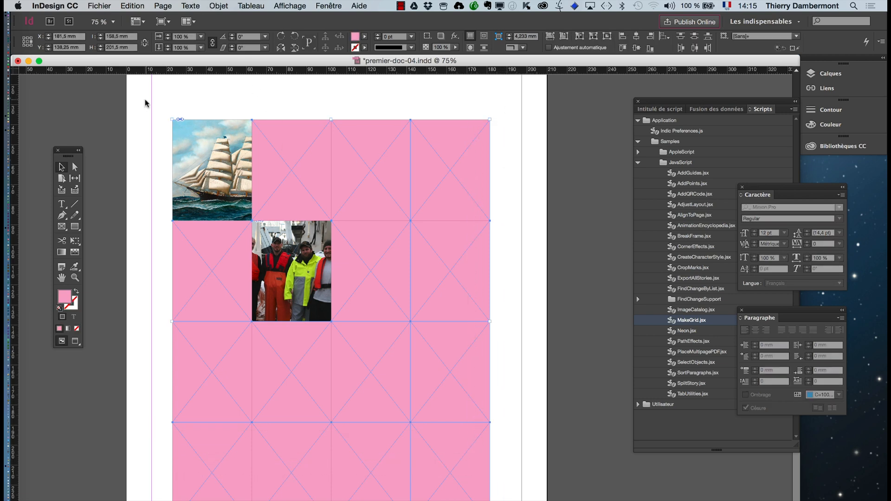
{"action": "left_click_drag", "start_coordinate": [162, 96], "coordinate": [510, 499]}
{"action": "left_click", "coordinate": [219, 5]}
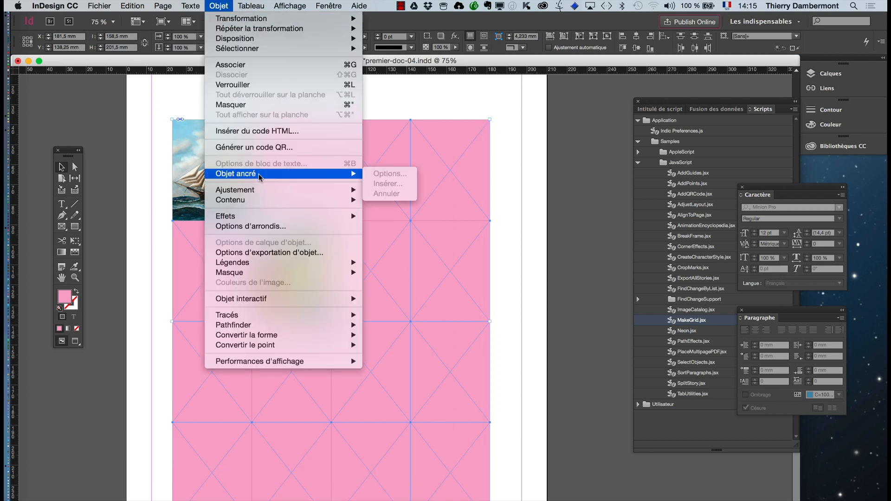
{"action": "mouse_move", "coordinate": [260, 191]}
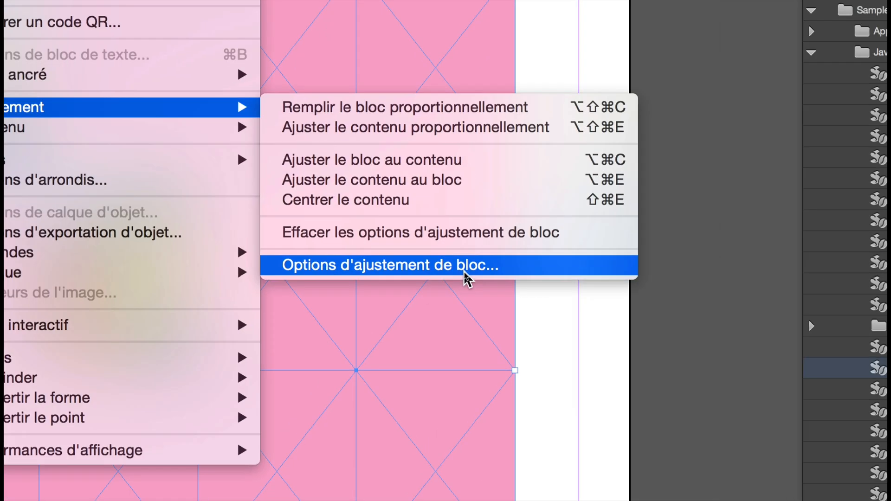
{"action": "left_click", "coordinate": [466, 266]}
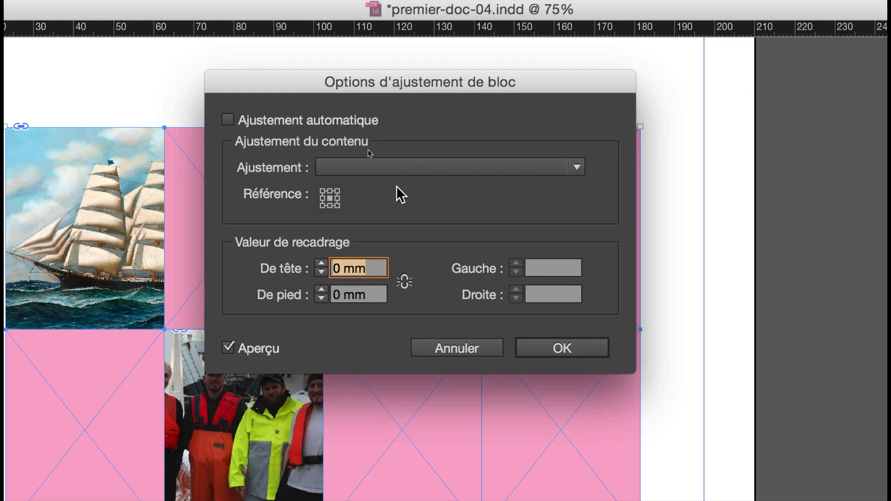
{"action": "left_click", "coordinate": [392, 183]}
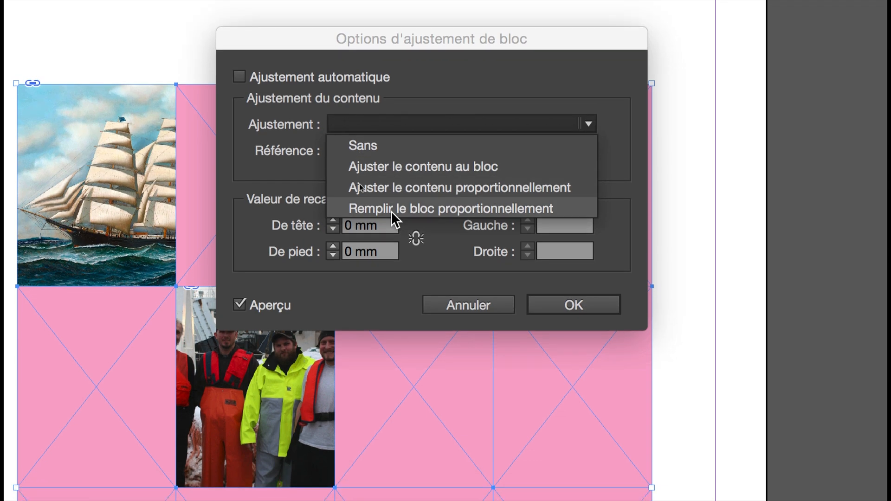
{"action": "left_click", "coordinate": [390, 211]}
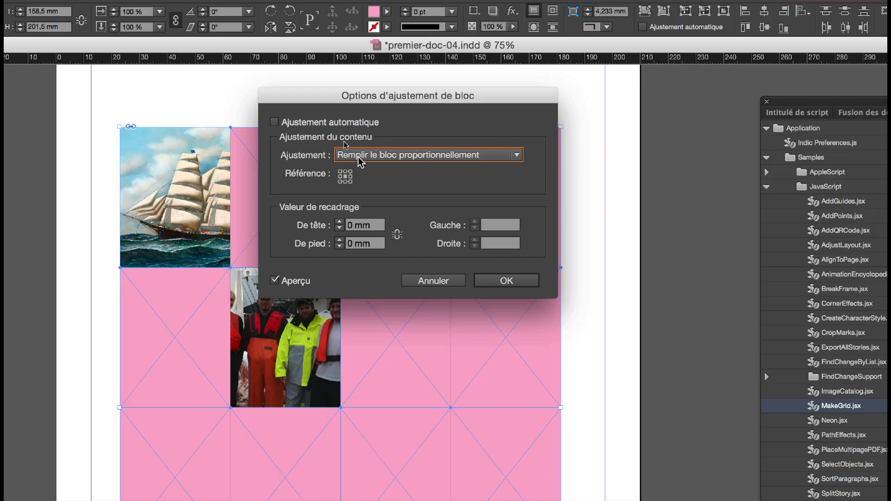
{"action": "left_click", "coordinate": [506, 280]}
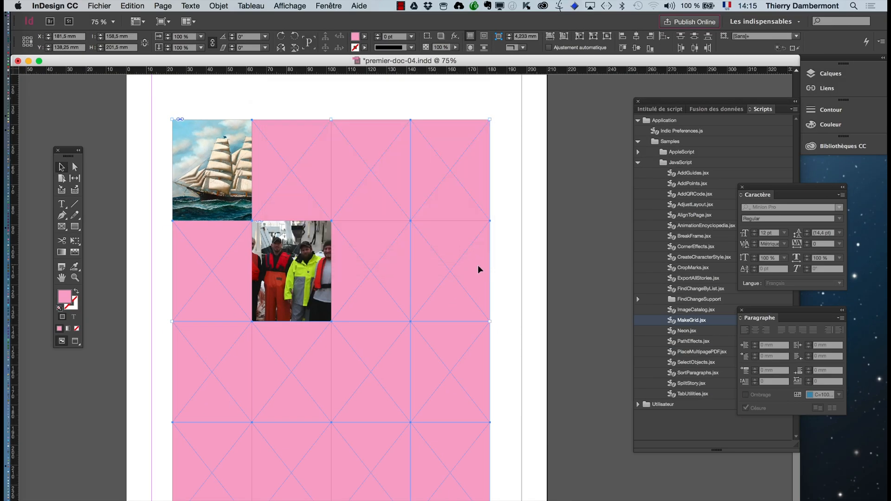
{"action": "left_click", "coordinate": [517, 264]}
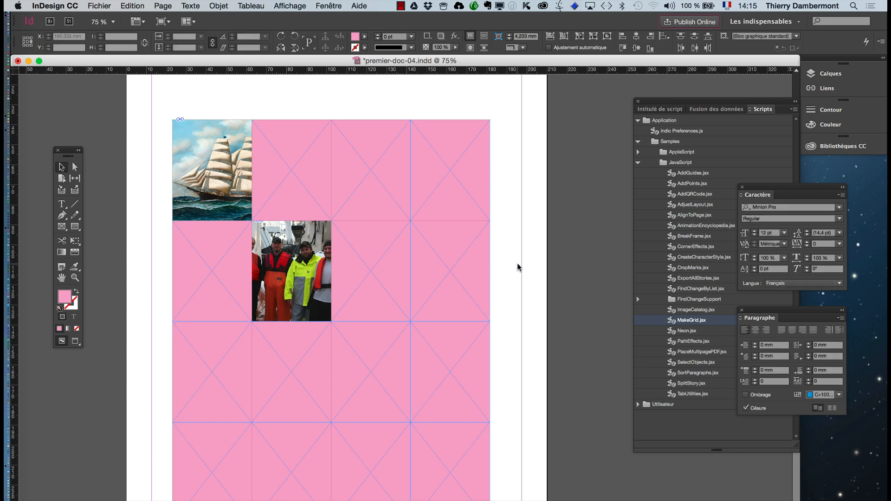
- Load all JPEGs from Happy_boy..._on_fish.jpg through Antonio_Ja...America.jpg into the place cursor for import
{"action": "key", "text": "super+minus"}
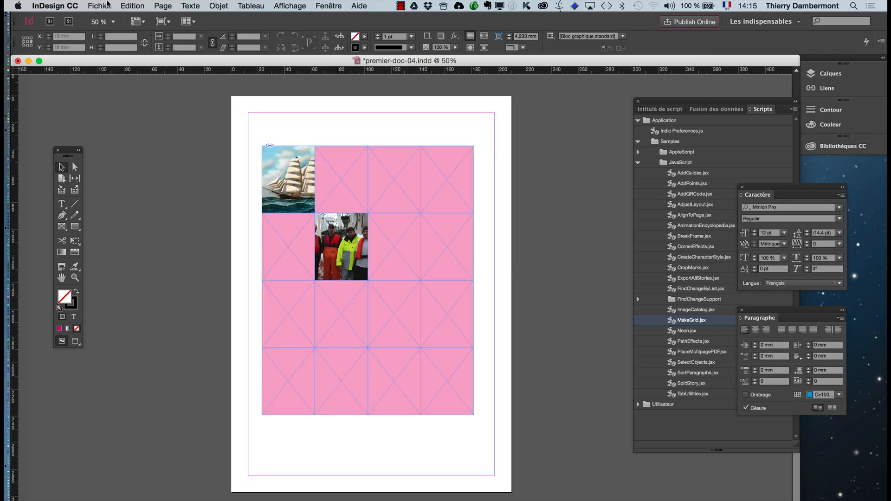
{"action": "left_click", "coordinate": [107, 5]}
{"action": "left_click", "coordinate": [141, 139]}
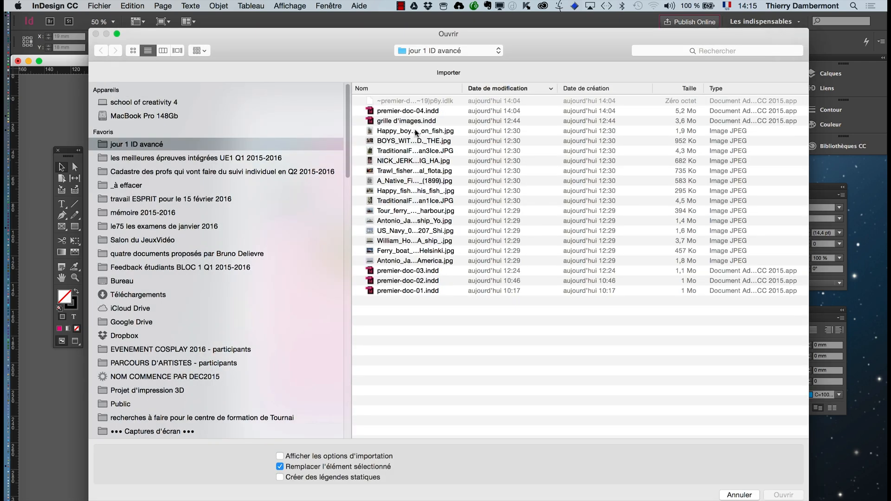
{"action": "left_click", "coordinate": [417, 131]}
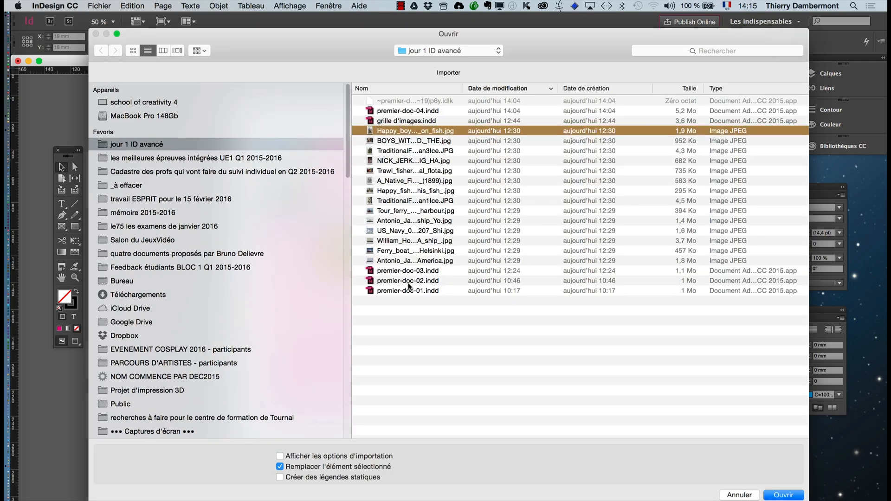
{"action": "left_click", "coordinate": [411, 261], "text": "shift"}
{"action": "left_click", "coordinate": [783, 494]}
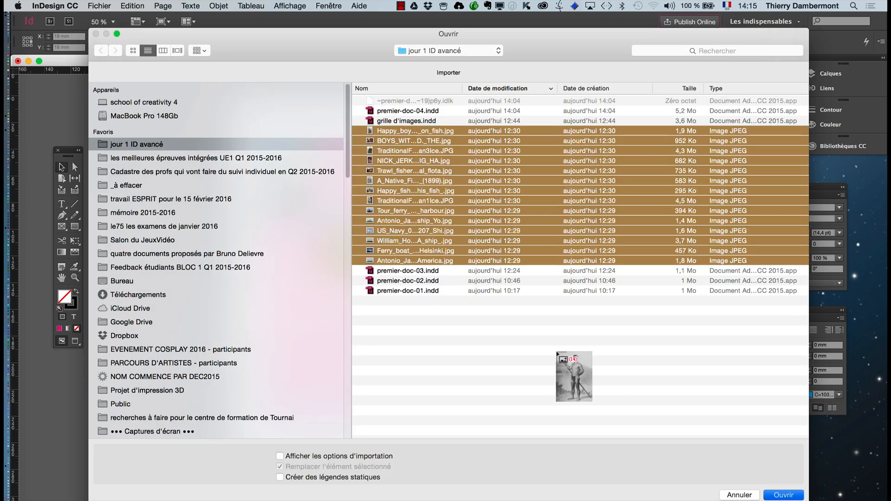
{"action": "key", "text": "Escape"}
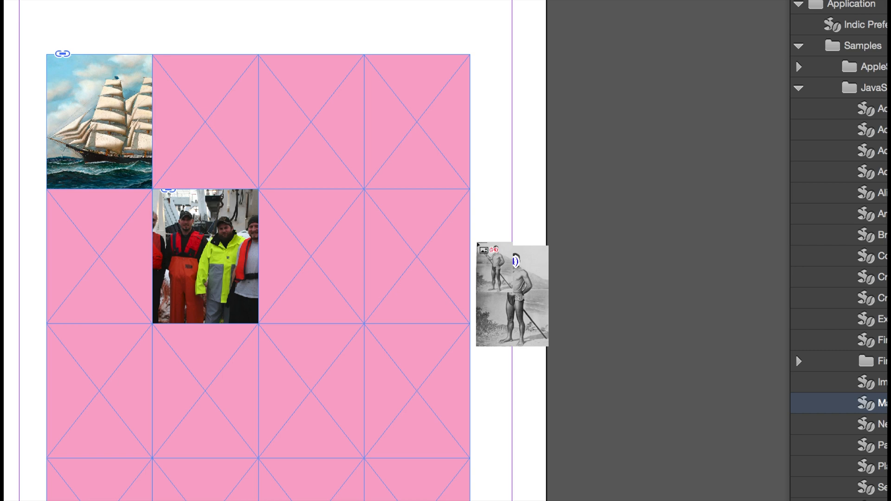
- Cycle through the loaded images, placing the boy with fish in row three, column four, and the man holding a fish in row three, column two
{"action": "key", "text": "Right"}
{"action": "key", "text": "Right"}
{"action": "key", "text": "Right"}
{"action": "key", "text": "Right"}
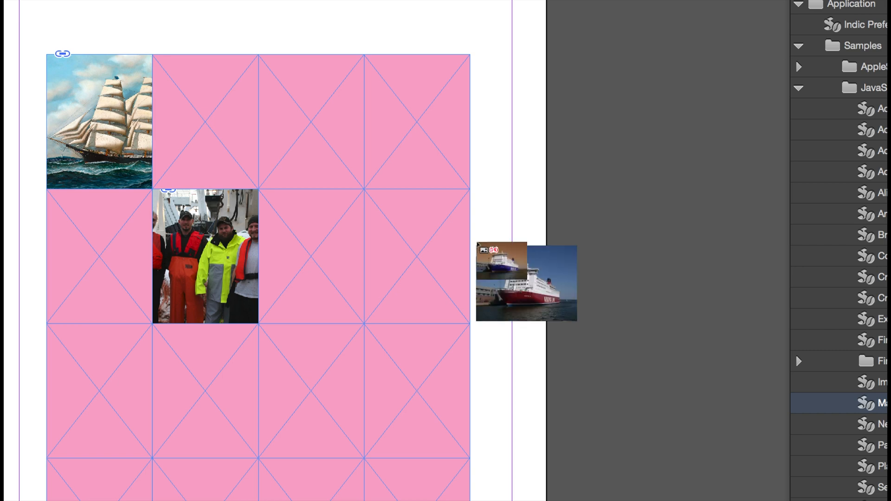
{"action": "key", "text": "Right"}
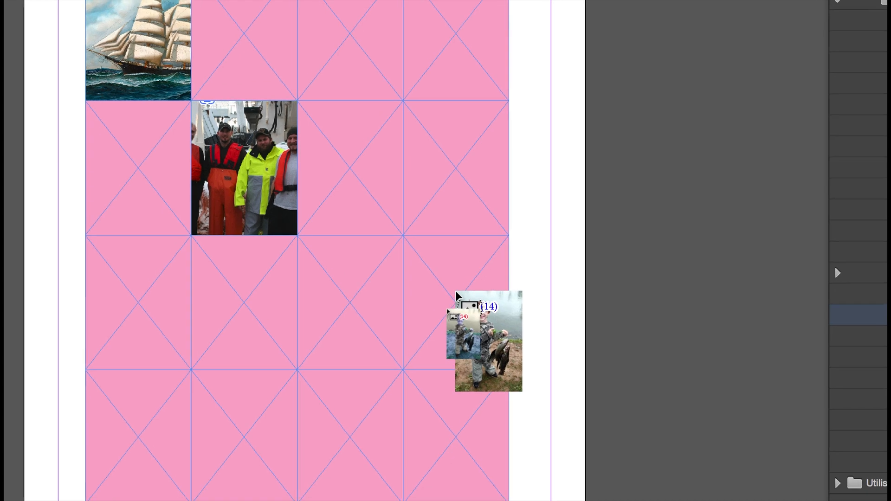
{"action": "left_click", "coordinate": [417, 381]}
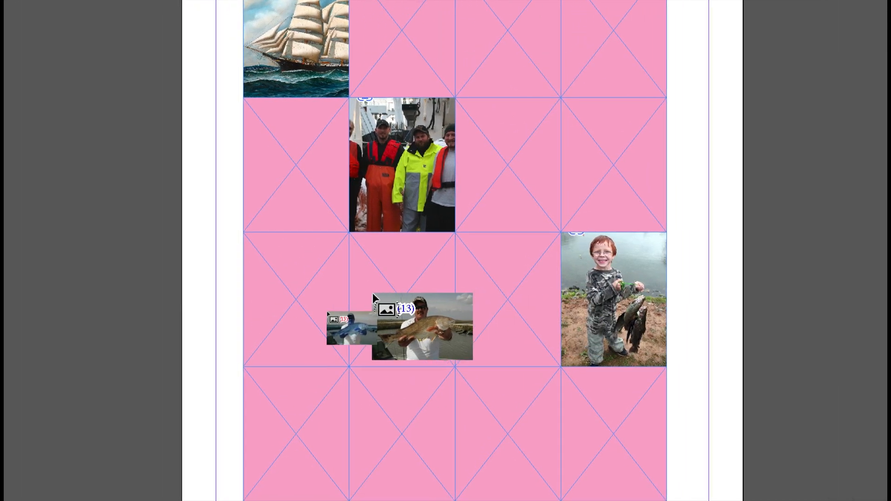
{"action": "left_click", "coordinate": [373, 295]}
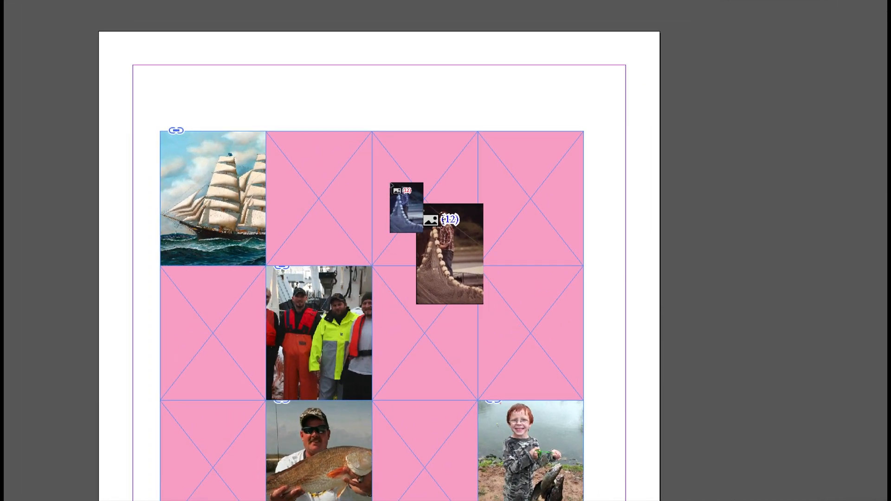
- Cycle through the loaded images, placing the bearded fisherman in row one, column three, and the black-and-white spear fisherman in row one, column four
{"action": "key", "text": "Right"}
{"action": "key", "text": "Right"}
{"action": "key", "text": "Right"}
{"action": "key", "text": "Right"}
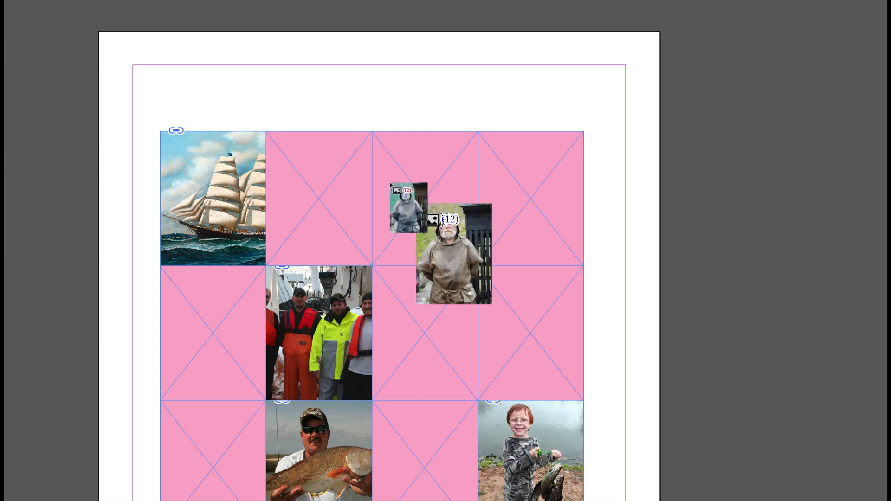
{"action": "left_click", "coordinate": [390, 184]}
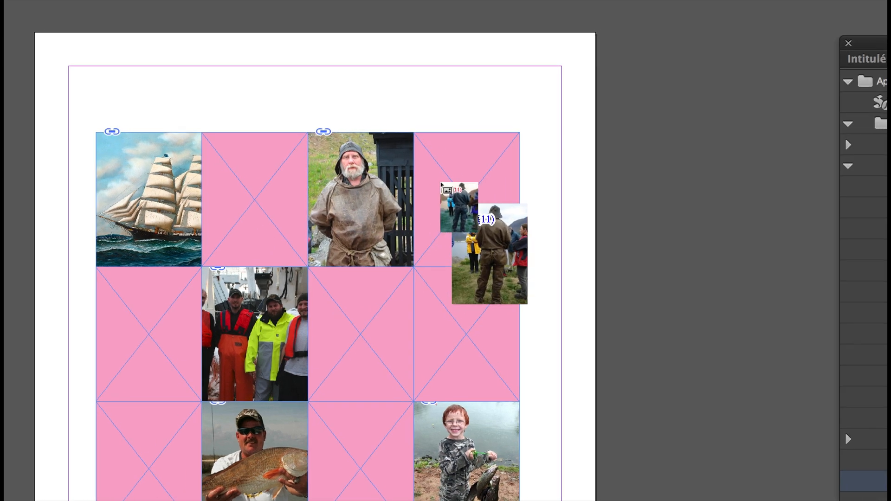
{"action": "key", "text": "Right"}
{"action": "key", "text": "Right"}
{"action": "key", "text": "Right"}
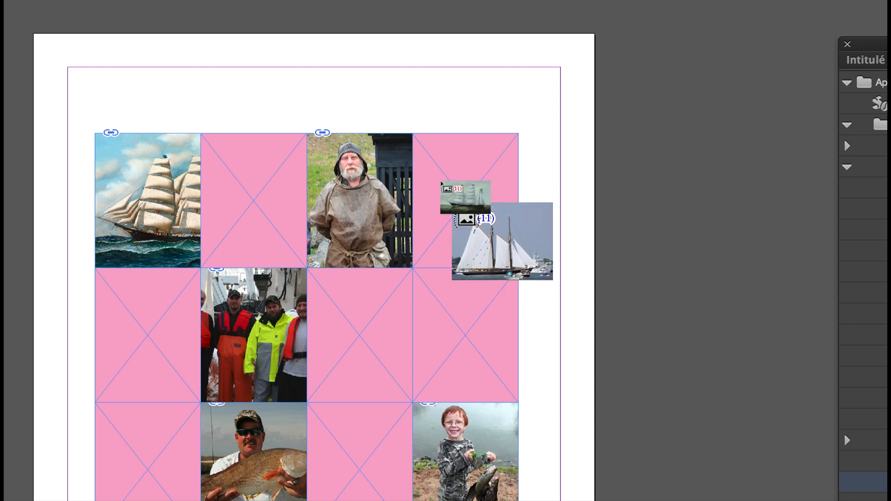
{"action": "key", "text": "Right"}
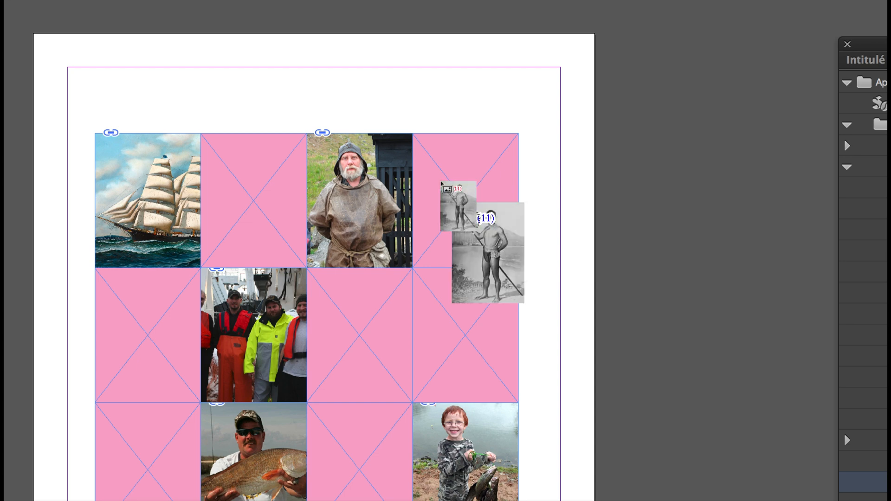
{"action": "left_click", "coordinate": [441, 184]}
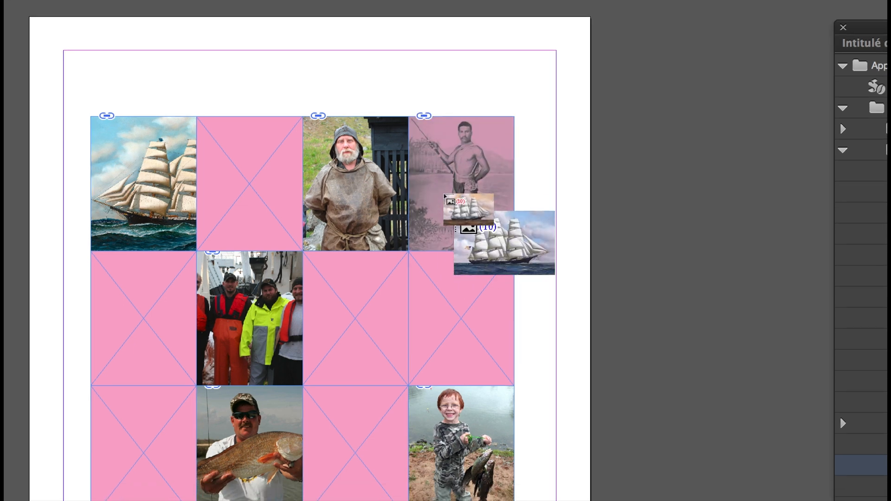
- Place the painted three-masted ship in row two, column four, and the boys by the river in row two, column one
{"action": "left_click", "coordinate": [441, 241]}
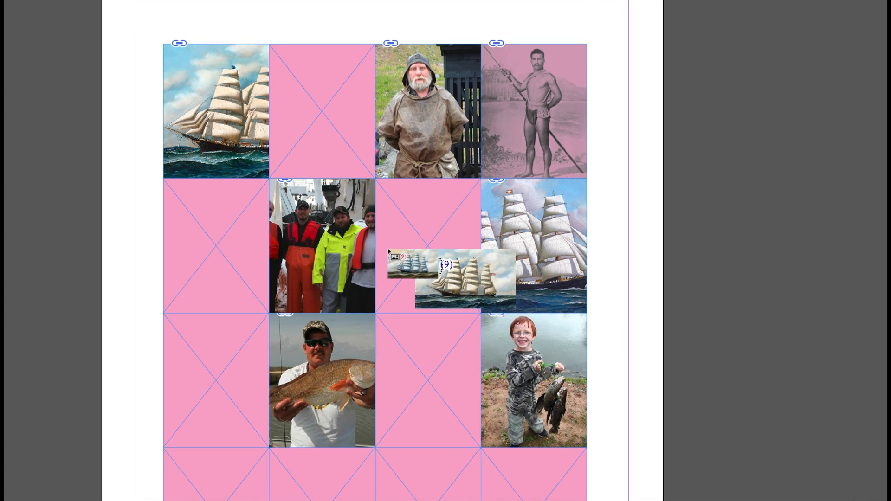
{"action": "key", "text": "Right"}
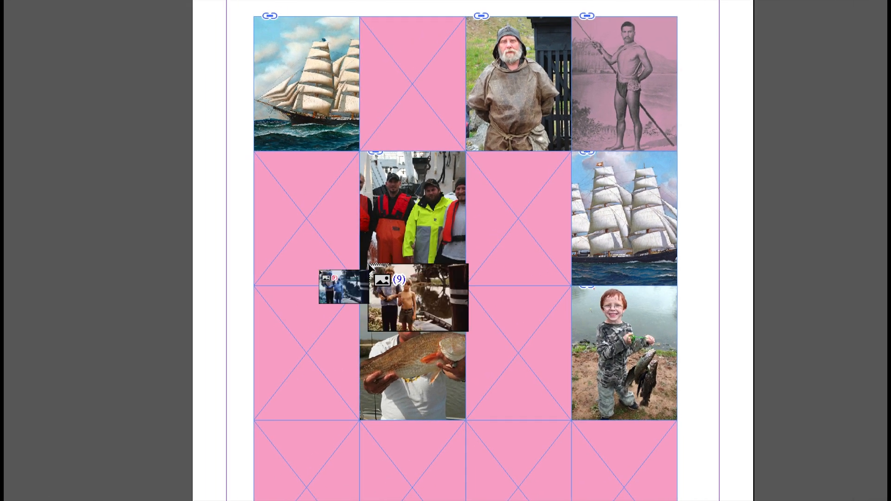
{"action": "left_click", "coordinate": [321, 253]}
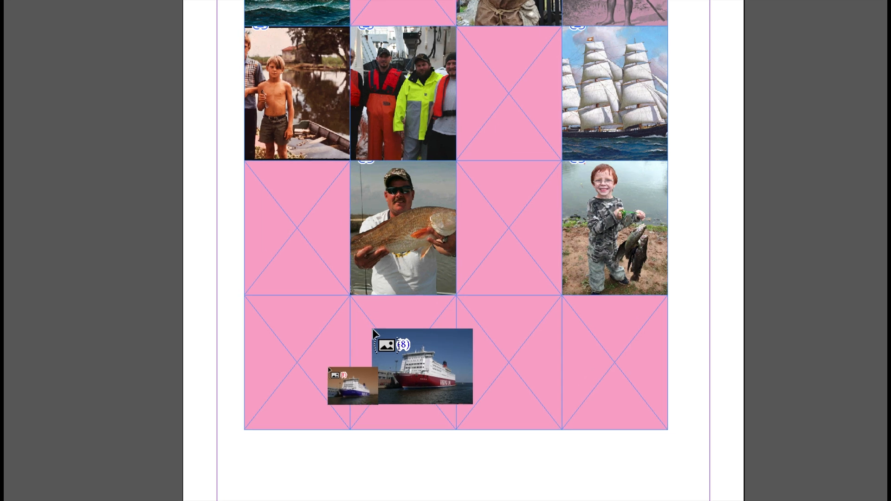
- Fill row four with the Viking Line ferry in column two, the Red & White ferry in column four and the schooner in column three
{"action": "left_click", "coordinate": [434, 469]}
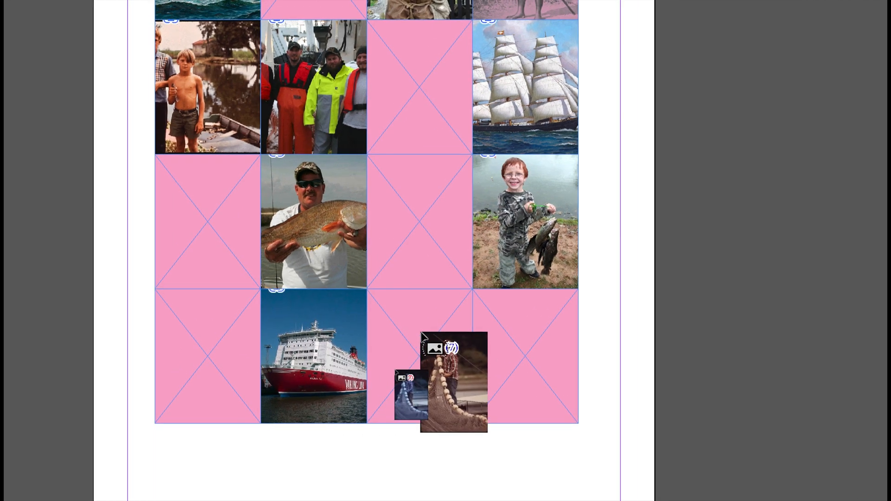
{"action": "key", "text": "Right"}
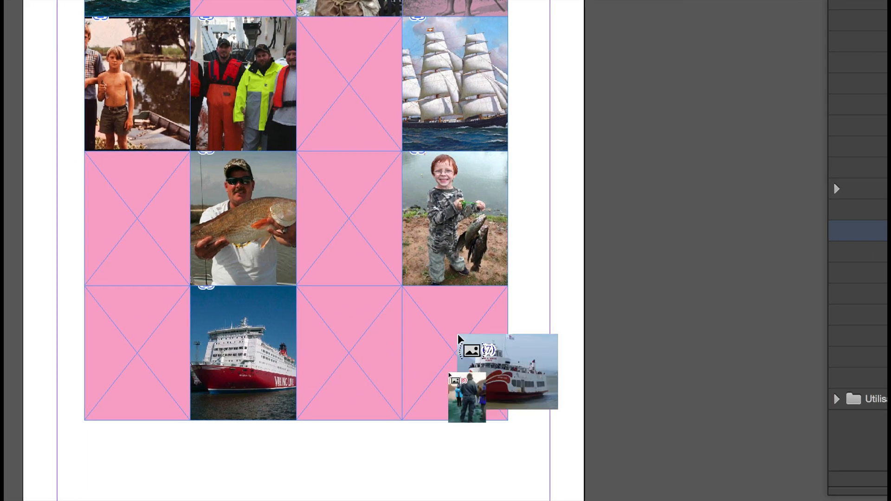
{"action": "left_click", "coordinate": [529, 339]}
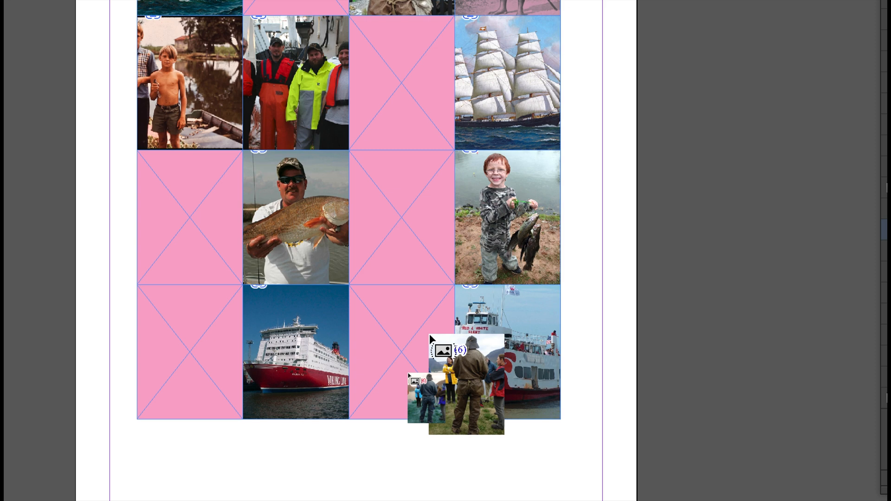
{"action": "key", "text": "Right"}
{"action": "key", "text": "Right"}
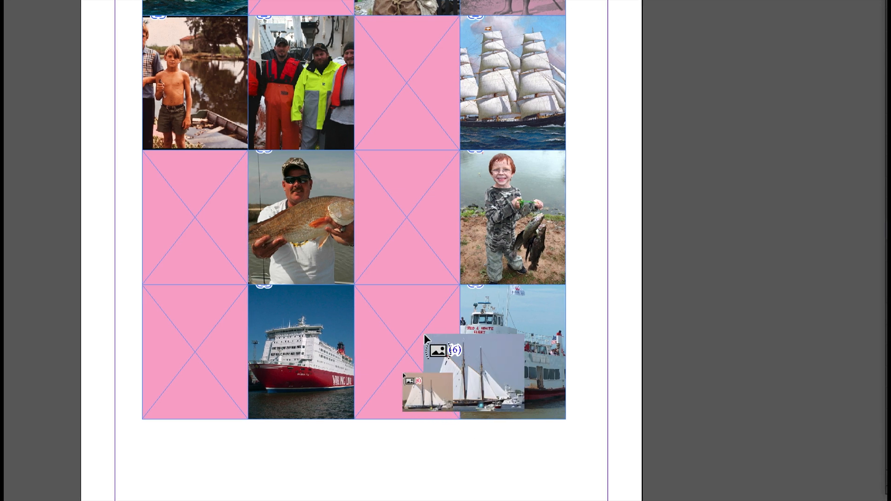
{"action": "left_click", "coordinate": [420, 333]}
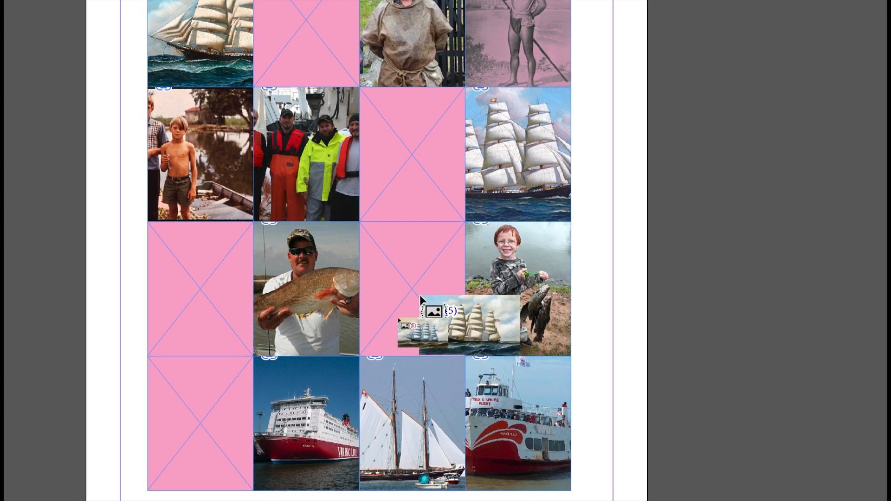
- Discard the remaining images loaded in the place cursor and move the tools panel next to the page
{"action": "key", "text": "Right"}
{"action": "key", "text": "Right"}
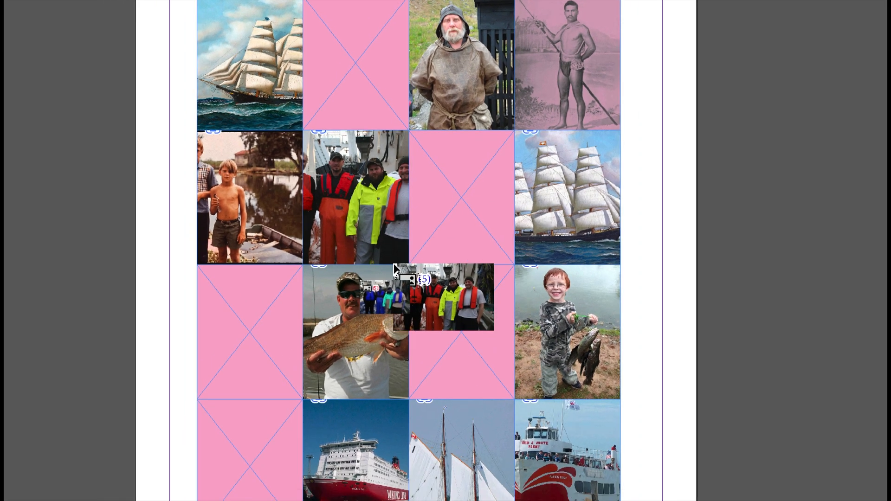
{"action": "key", "text": "Right"}
{"action": "key", "text": "Right"}
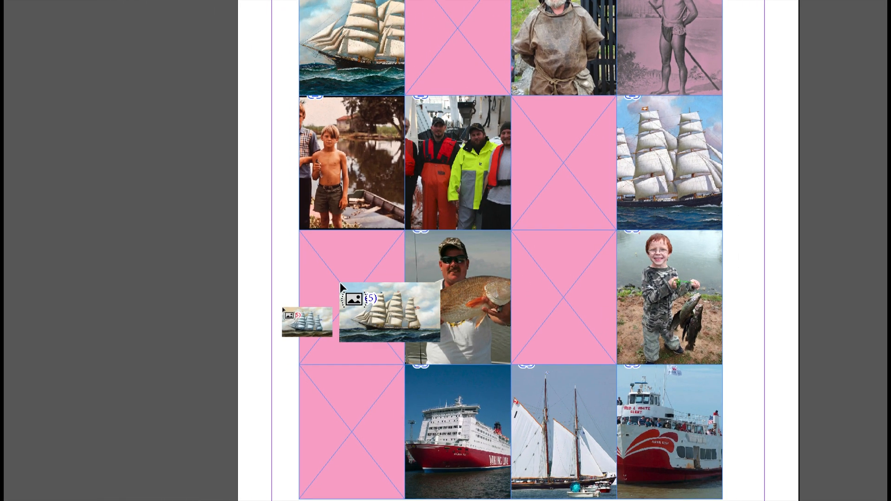
{"action": "key", "text": "Escape"}
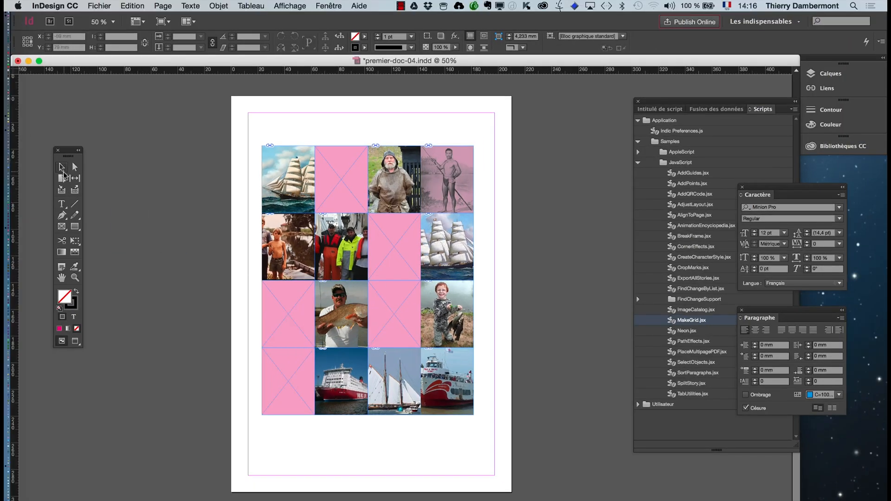
{"action": "left_click_drag", "start_coordinate": [67, 154], "coordinate": [212, 166]}
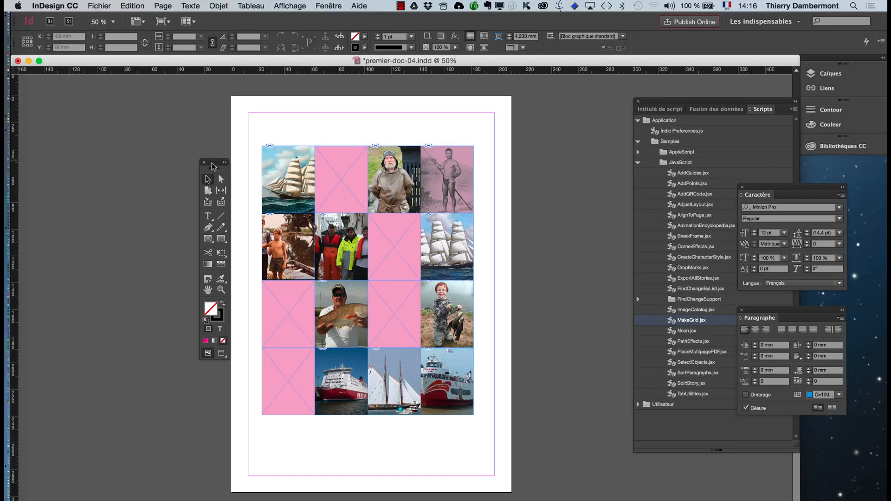
- Import all JPEGs from Happy_boy..._on_fish.jpg through Antonio_Ja...America.jpg again and place the spear fisherman in row two, column three
{"action": "left_click", "coordinate": [99, 6]}
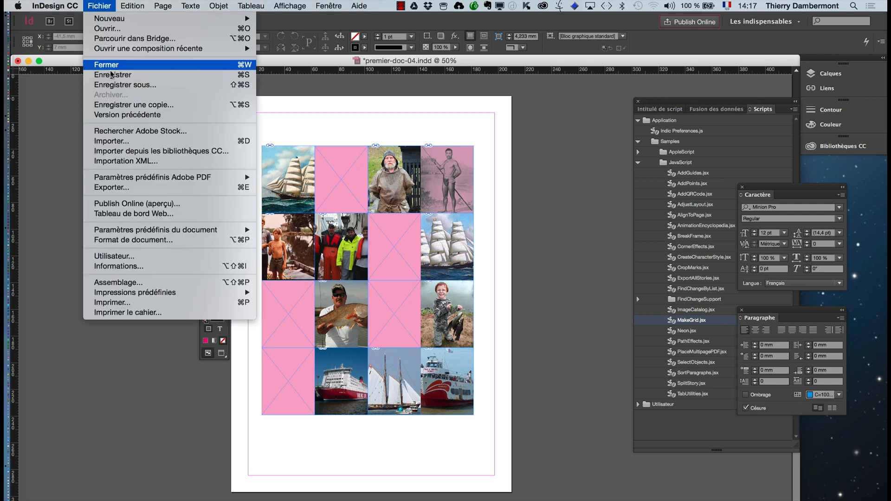
{"action": "left_click", "coordinate": [112, 142]}
{"action": "left_click", "coordinate": [408, 132]}
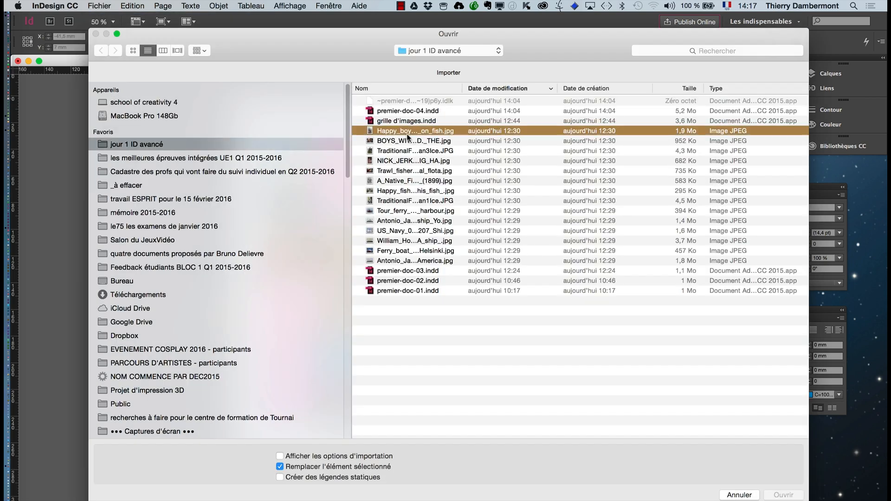
{"action": "left_click", "coordinate": [402, 261], "text": "shift"}
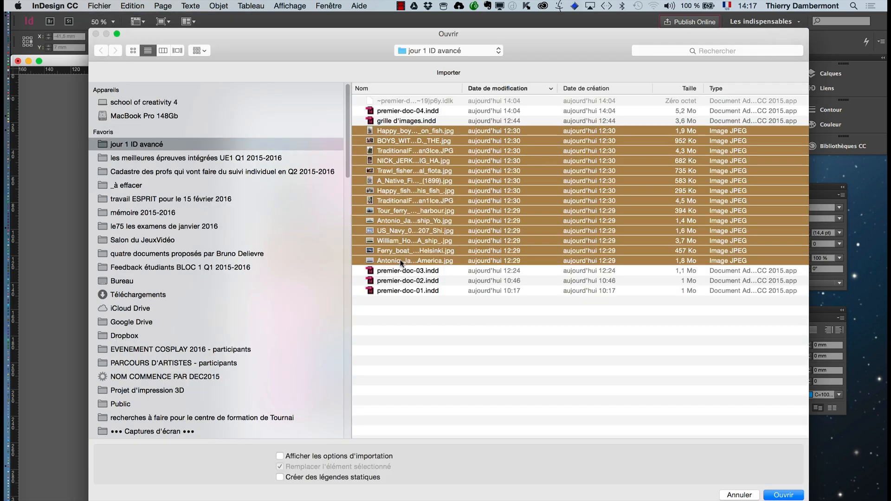
{"action": "left_click", "coordinate": [783, 495]}
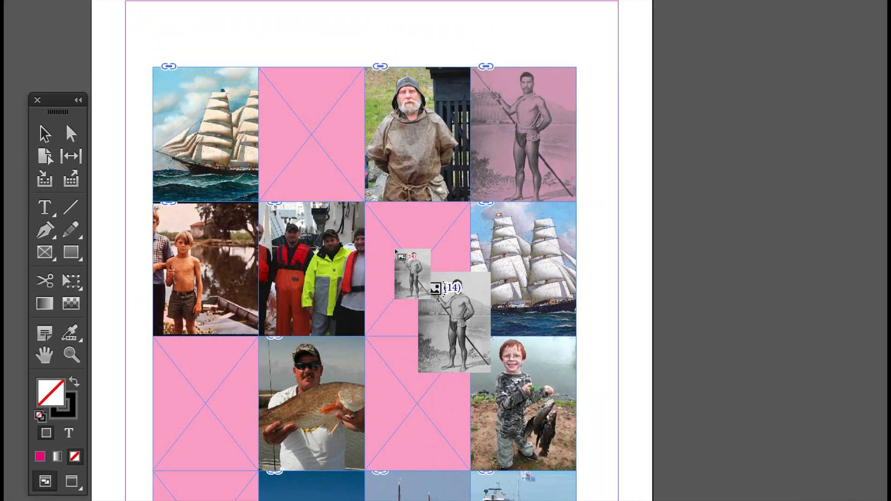
{"action": "left_click", "coordinate": [395, 247]}
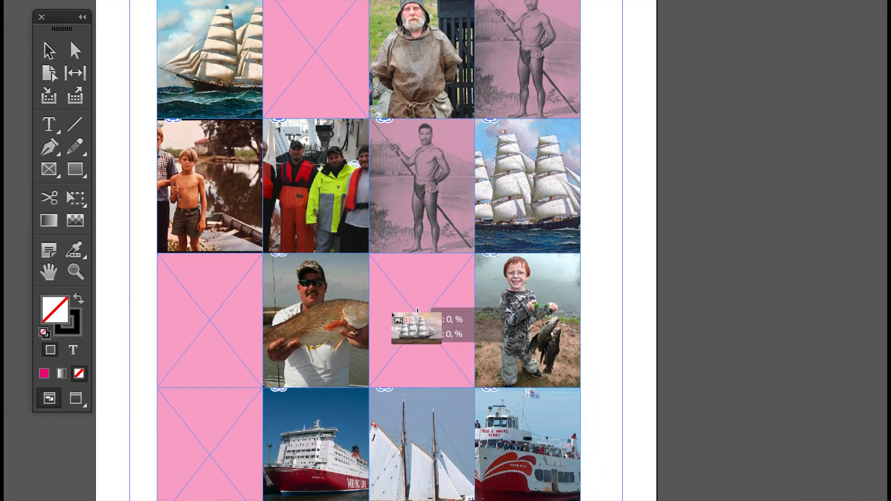
{"action": "left_click", "coordinate": [393, 315]}
{"action": "left_click", "coordinate": [179, 308]}
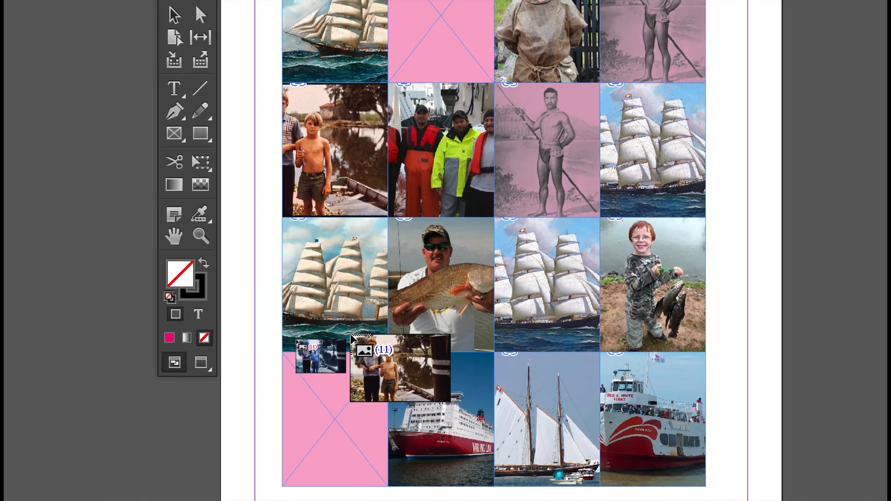
{"action": "key", "text": "ctrl+z"}
{"action": "key", "text": "ctrl+z"}
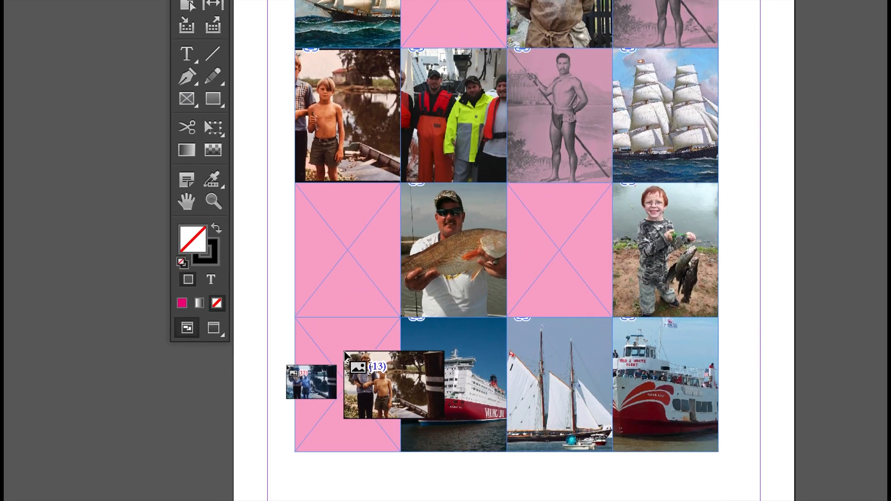
- Fill the empty frames: riverside boys (row 4, column 1), boy with fish (row 3, column 1), man with fish (row 1, column 2), net fisherman (row 3, column 3)
{"action": "key", "text": "Right"}
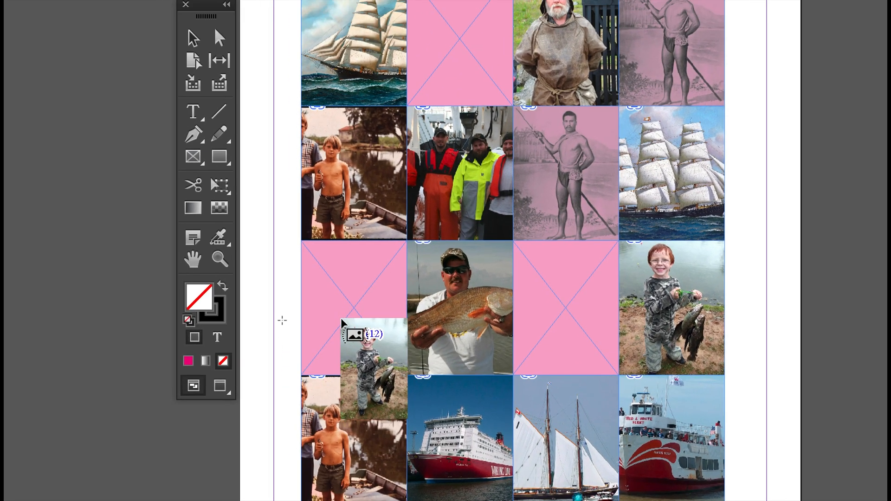
{"action": "left_click", "coordinate": [341, 261]}
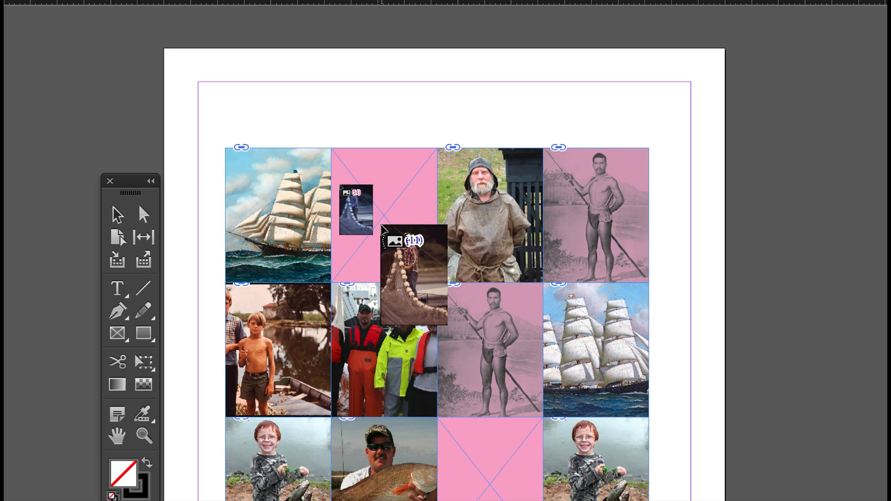
{"action": "left_click", "coordinate": [382, 227]}
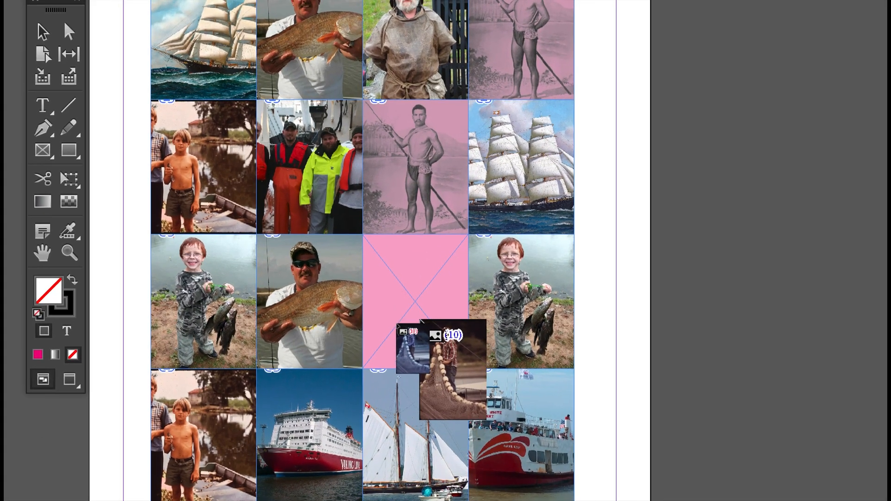
{"action": "left_click", "coordinate": [399, 326]}
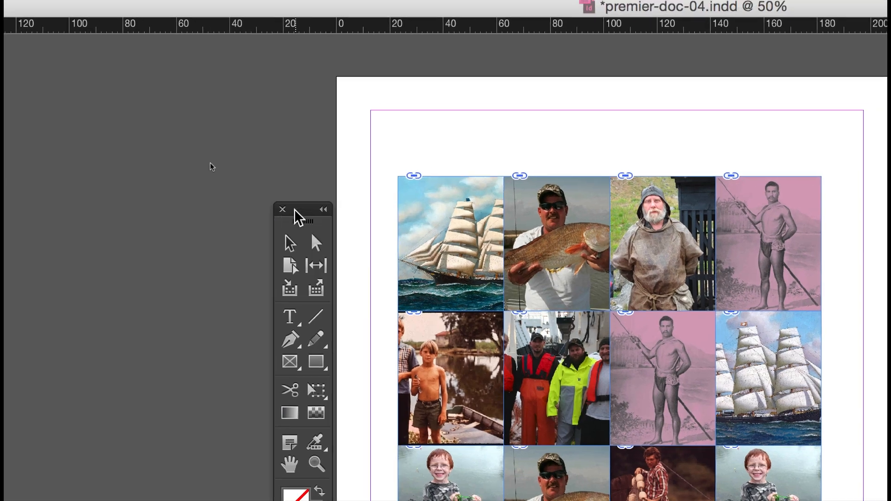
- Move the tools panel away from the page and select each of the two spear fisherman frames in turn with the Selection tool
{"action": "left_click_drag", "start_coordinate": [295, 210], "coordinate": [206, 172]}
{"action": "left_click", "coordinate": [205, 204]}
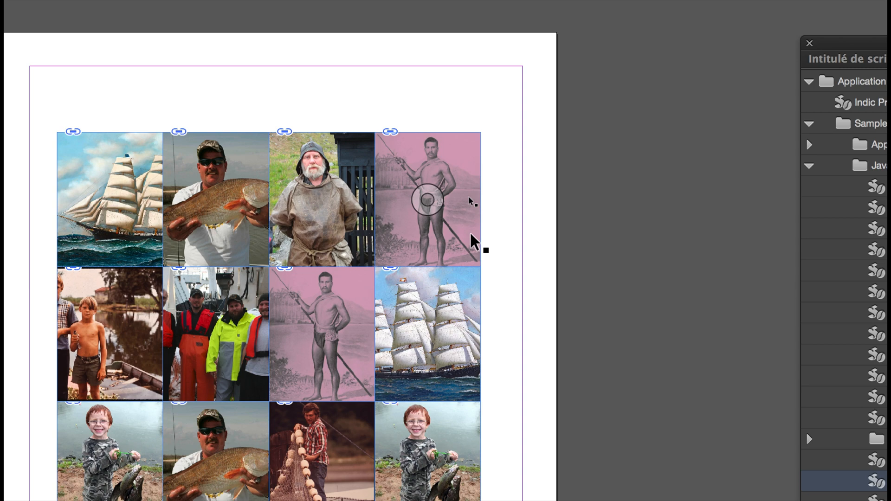
{"action": "left_click", "coordinate": [470, 232]}
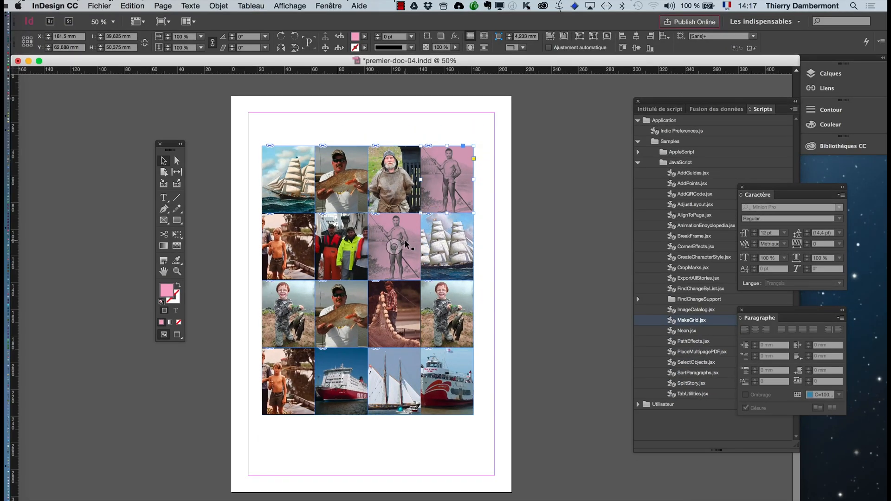
{"action": "left_click", "coordinate": [406, 244]}
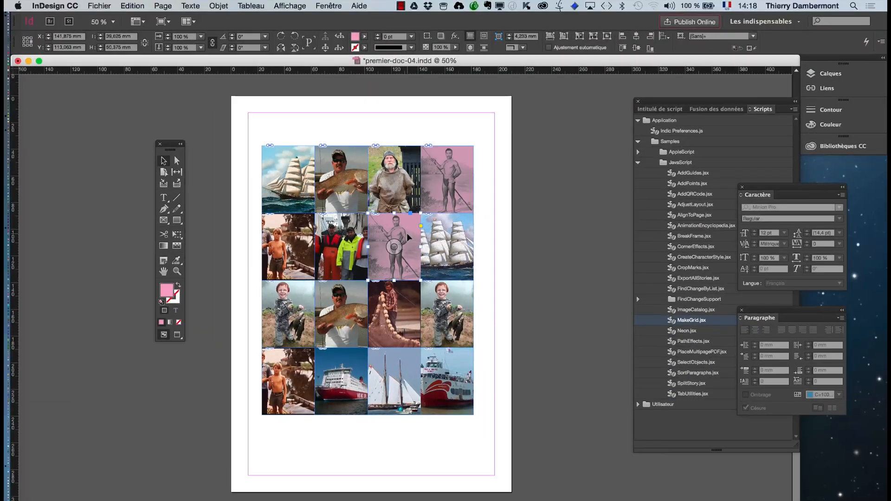
- Save the document as premier-doc-05.indd in the jour 1 ID avancé folder
{"action": "left_click", "coordinate": [99, 6]}
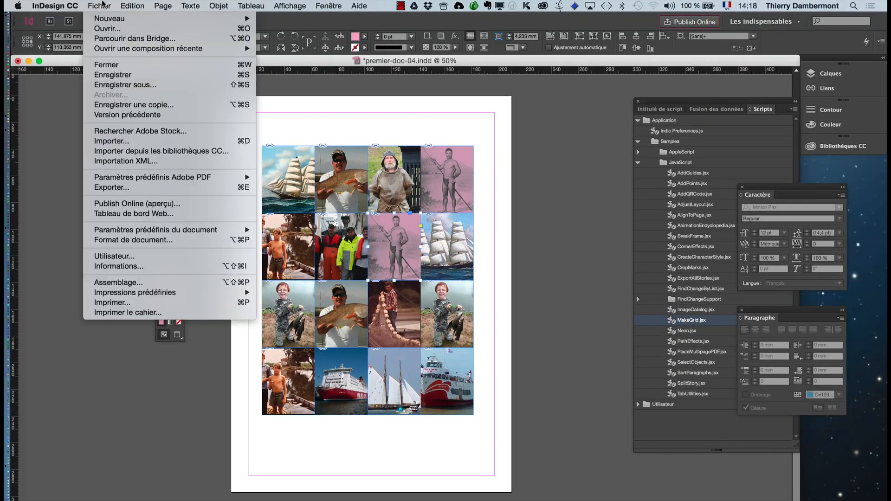
{"action": "left_click", "coordinate": [116, 84]}
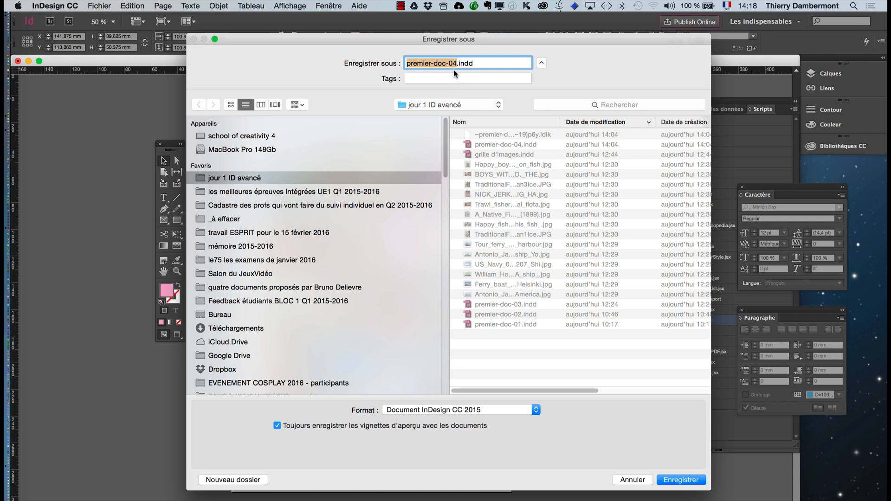
{"action": "left_click", "coordinate": [455, 64]}
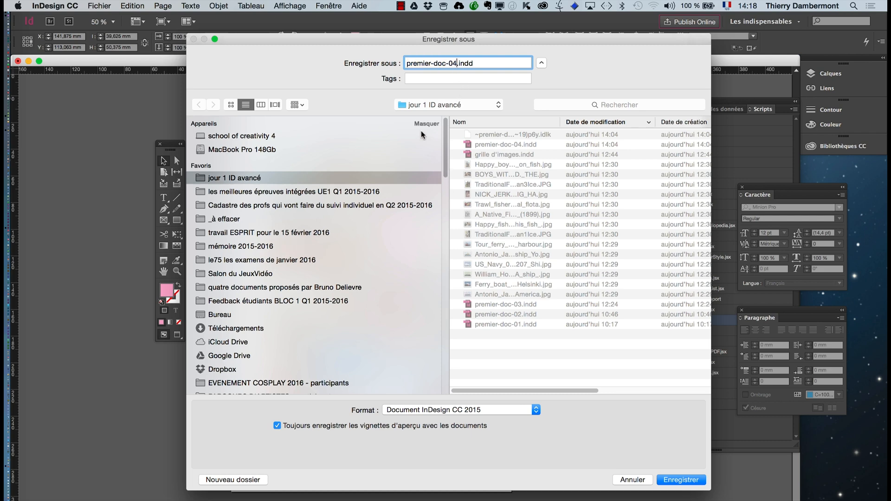
{"action": "key", "text": "BackSpace"}
{"action": "type", "text": "5"}
{"action": "key", "text": "Return"}
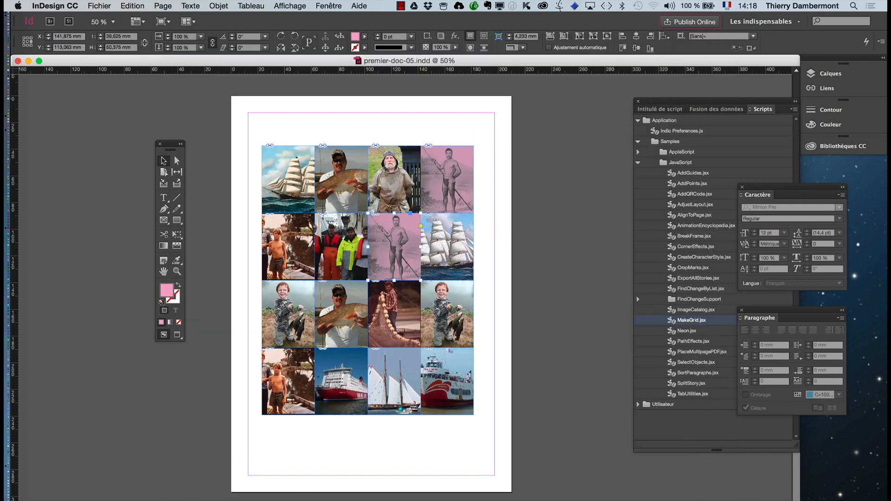
- Show the Links panel as a floating panel beside the page, collapse the Layers panel and close the Scripts panel
{"action": "left_click", "coordinate": [338, 5]}
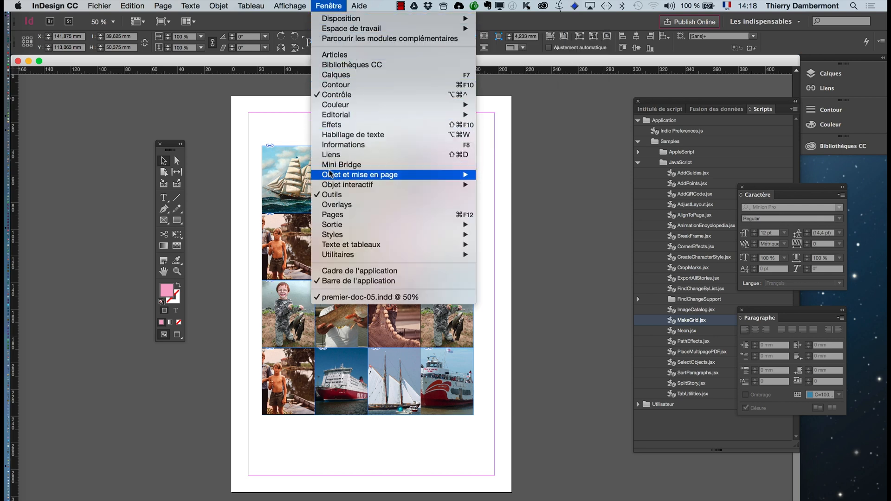
{"action": "left_click", "coordinate": [331, 155]}
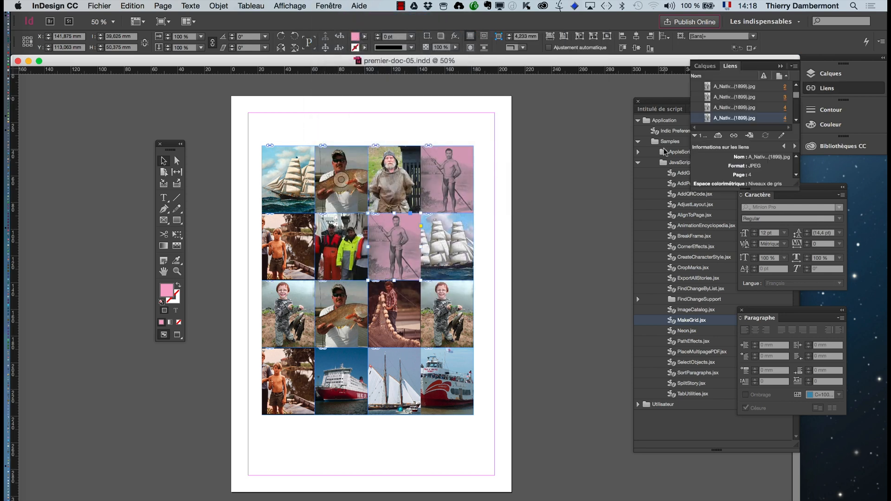
{"action": "left_click_drag", "start_coordinate": [731, 66], "coordinate": [522, 113]}
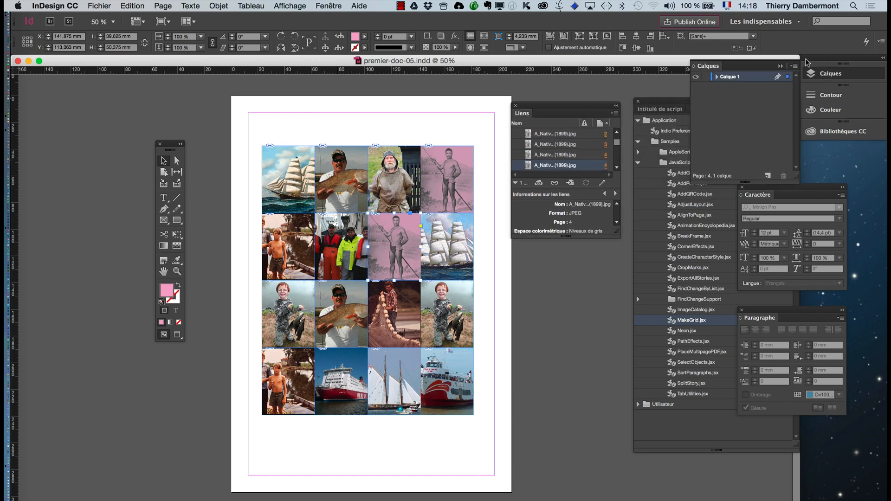
{"action": "left_click", "coordinate": [782, 66]}
{"action": "left_click", "coordinate": [638, 101]}
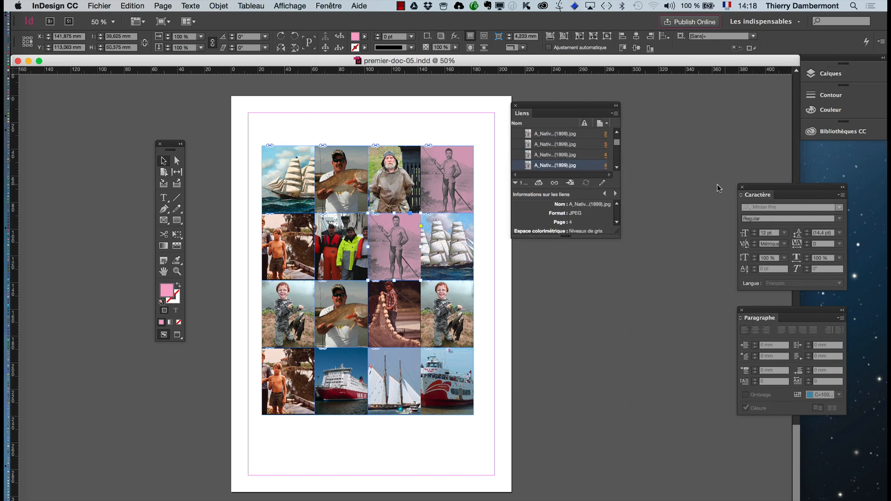
- Enlarge the Links panel, give more height to the list of links and hide the link information section
{"action": "left_click_drag", "start_coordinate": [615, 234], "coordinate": [671, 420]}
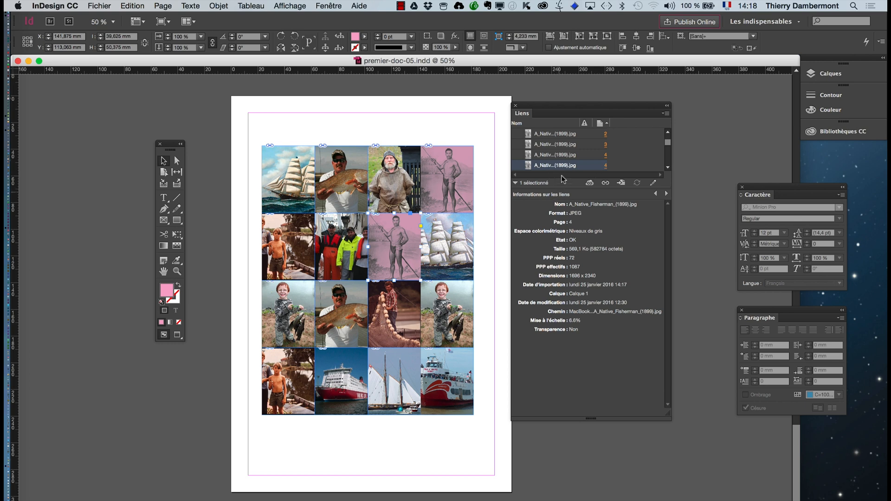
{"action": "left_click_drag", "start_coordinate": [562, 184], "coordinate": [571, 308]}
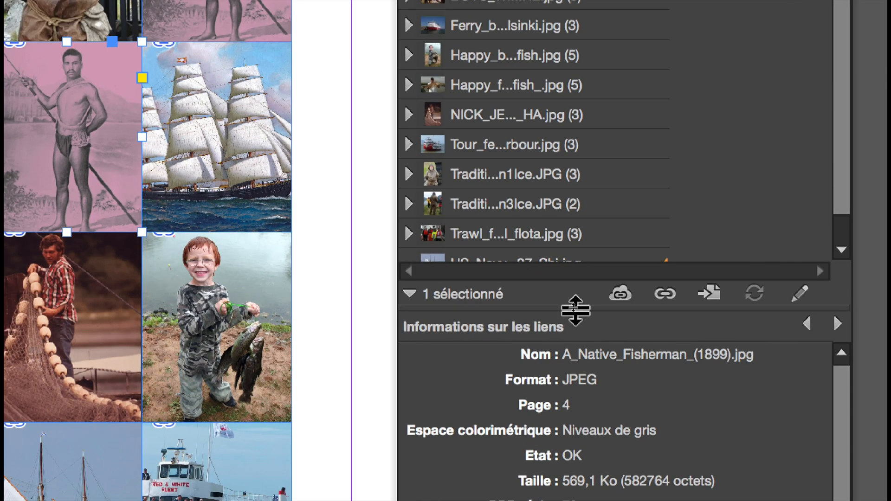
{"action": "left_click_drag", "start_coordinate": [576, 310], "coordinate": [580, 383]}
{"action": "left_click_drag", "start_coordinate": [577, 334], "coordinate": [576, 359]}
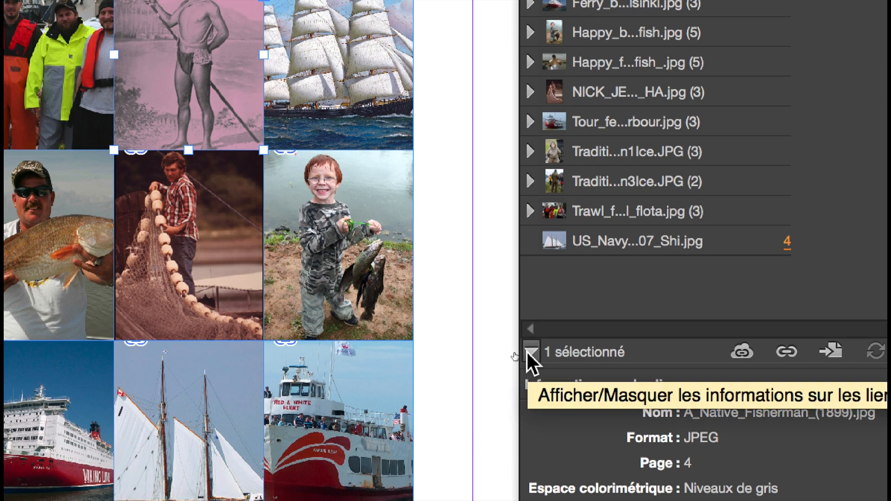
{"action": "left_click", "coordinate": [530, 354]}
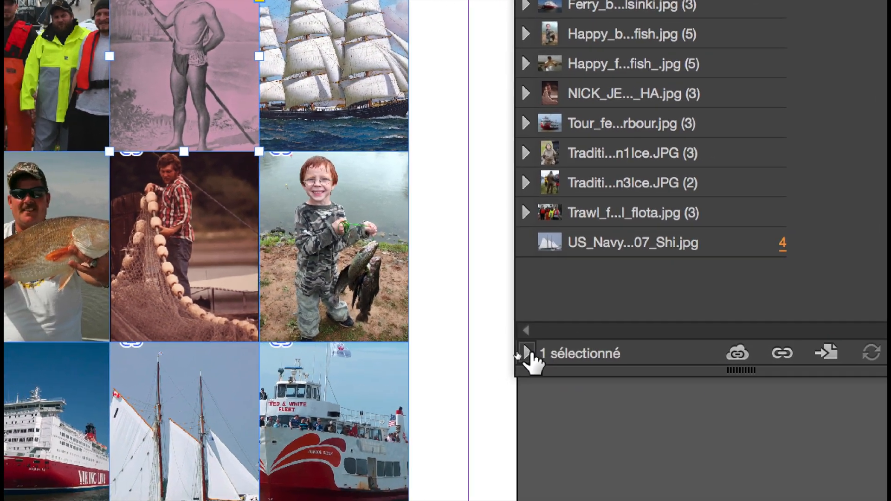
{"action": "left_click", "coordinate": [482, 366]}
{"action": "left_click", "coordinate": [529, 354]}
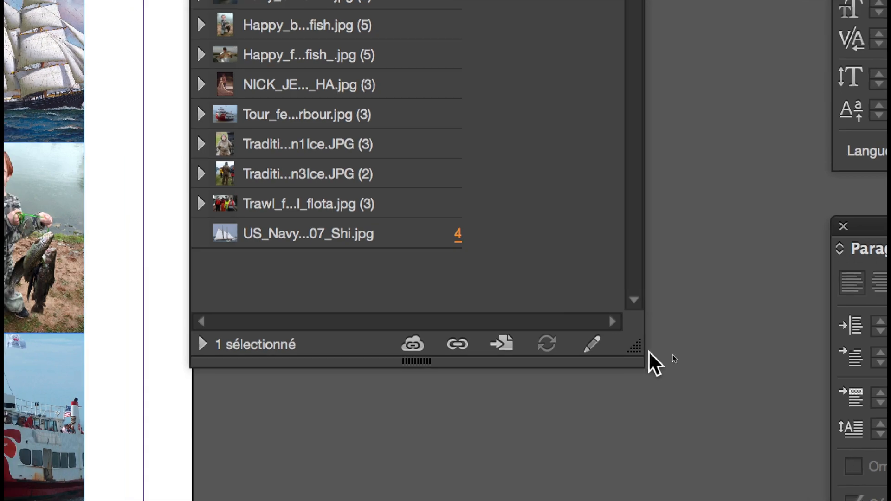
{"action": "left_click_drag", "start_coordinate": [637, 350], "coordinate": [656, 500]}
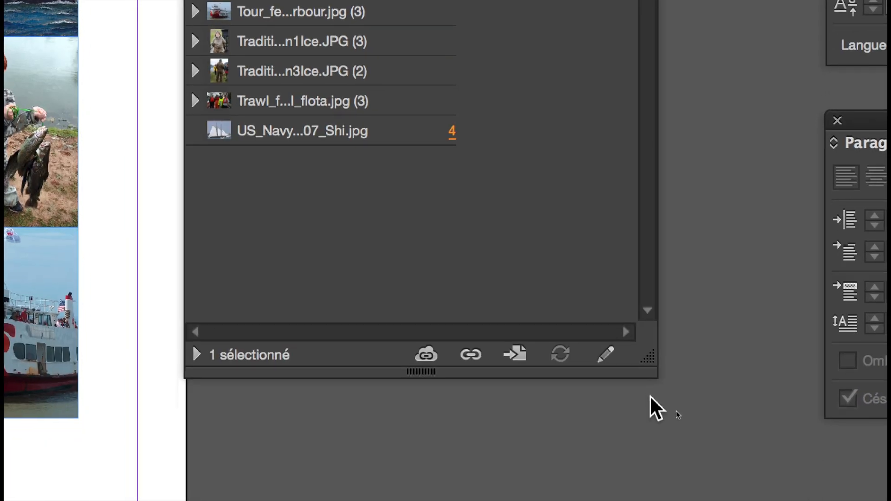
{"action": "left_click_drag", "start_coordinate": [650, 395], "coordinate": [650, 399]}
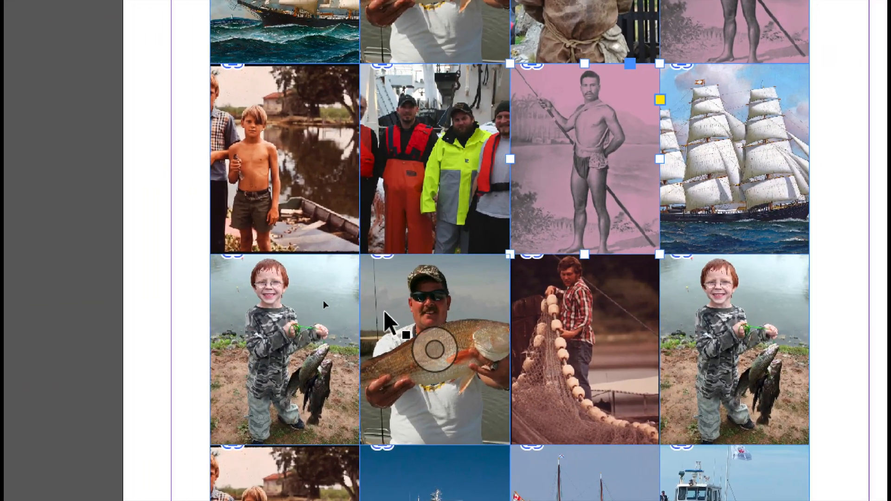
- Select the man-with-fish image in row 3, column 2 and resize the Links panel and its name column to fit full file names
{"action": "left_click", "coordinate": [385, 311]}
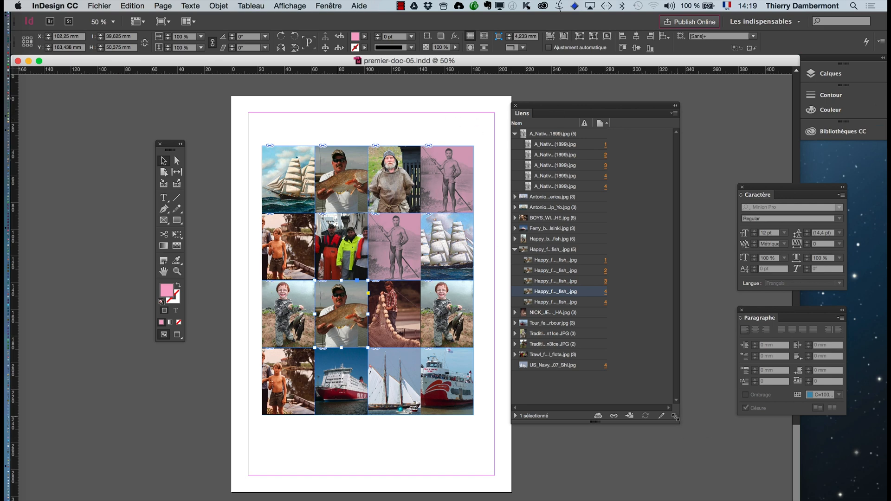
{"action": "left_click_drag", "start_coordinate": [675, 418], "coordinate": [804, 420]}
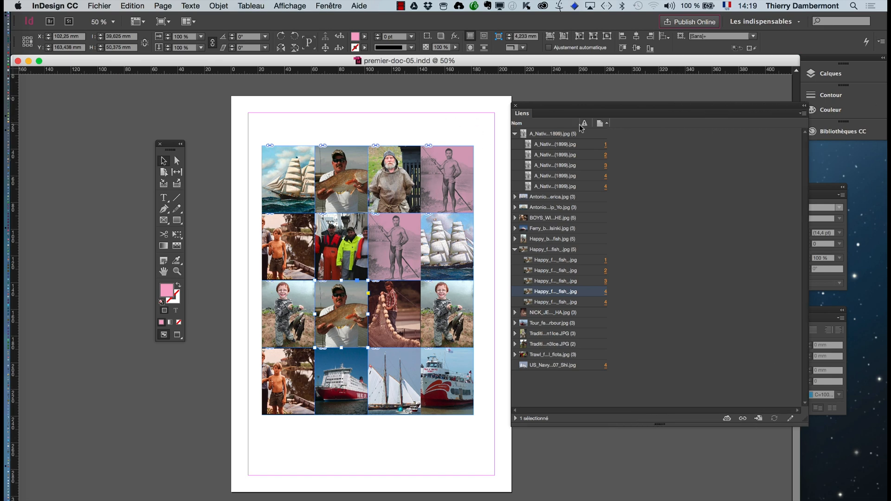
{"action": "left_click_drag", "start_coordinate": [581, 126], "coordinate": [643, 124]}
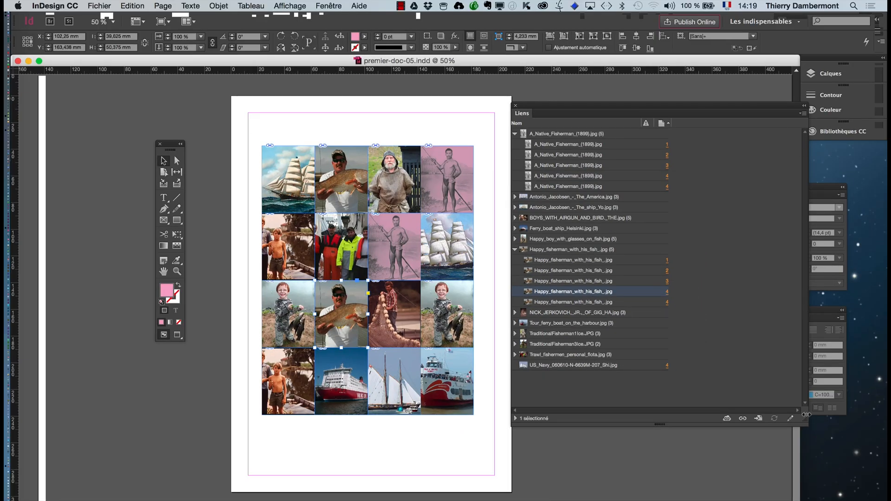
{"action": "left_click_drag", "start_coordinate": [806, 415], "coordinate": [732, 427]}
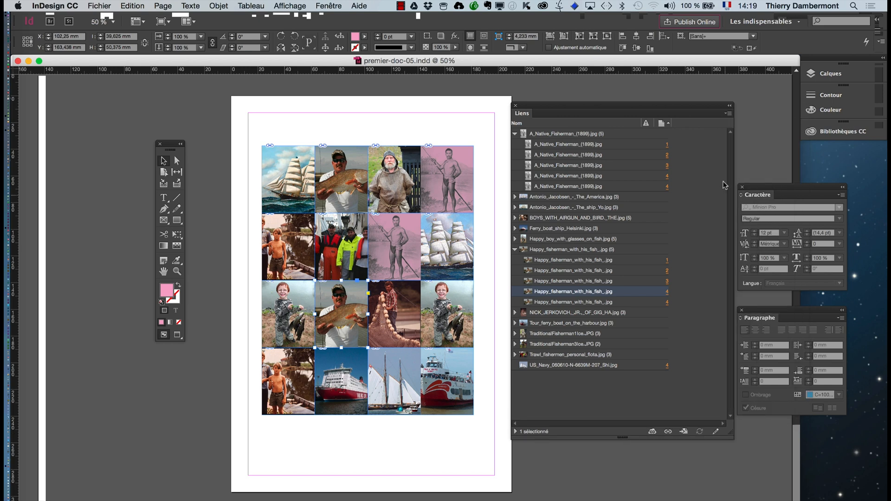
- Edit the selected link Happy_fisherman_with_his_fish_.jpg with Adobe Photoshop CC 2015 and switch to Photoshop
{"action": "left_click", "coordinate": [728, 114]}
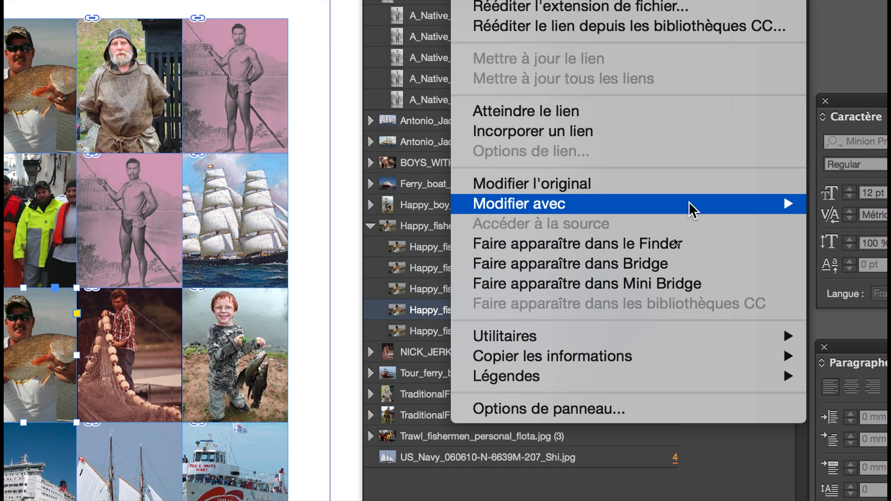
{"action": "mouse_move", "coordinate": [683, 210]}
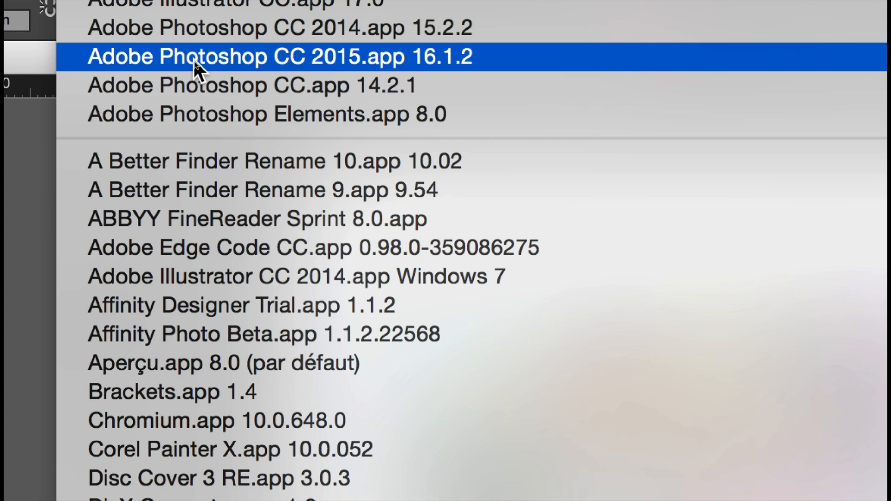
{"action": "left_click", "coordinate": [193, 58]}
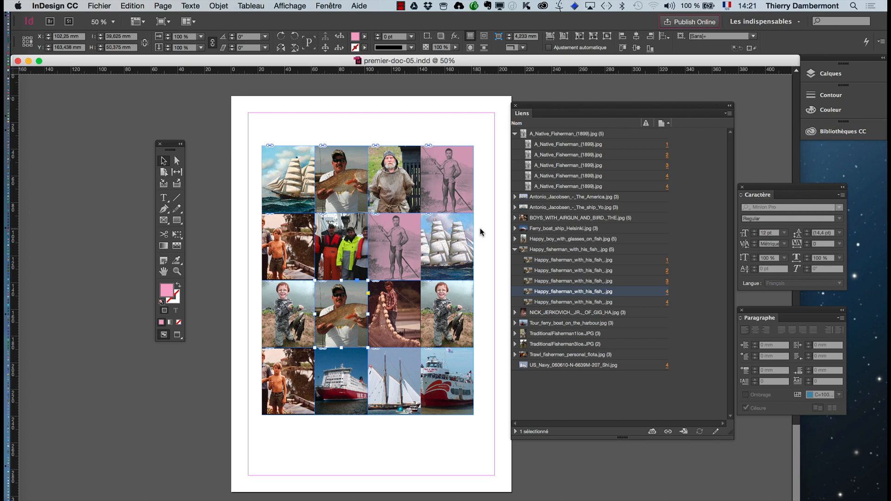
{"action": "key", "text": "super+Tab"}
{"action": "left_click", "coordinate": [310, 295]}
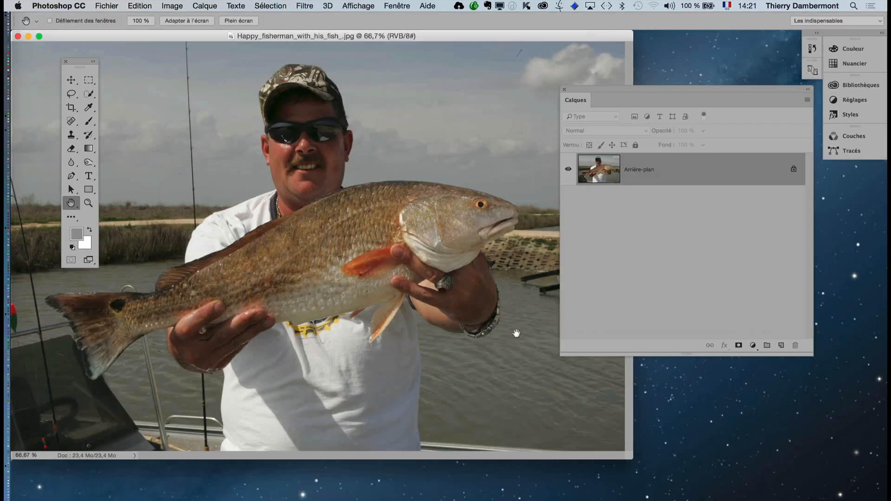
- Zoom out on the fisherman photo, display it in full-screen mode with the menu bar and place it clear of the layers list
{"action": "scroll", "coordinate": [394, 299], "scroll_direction": "down", "scroll_amount": 6}
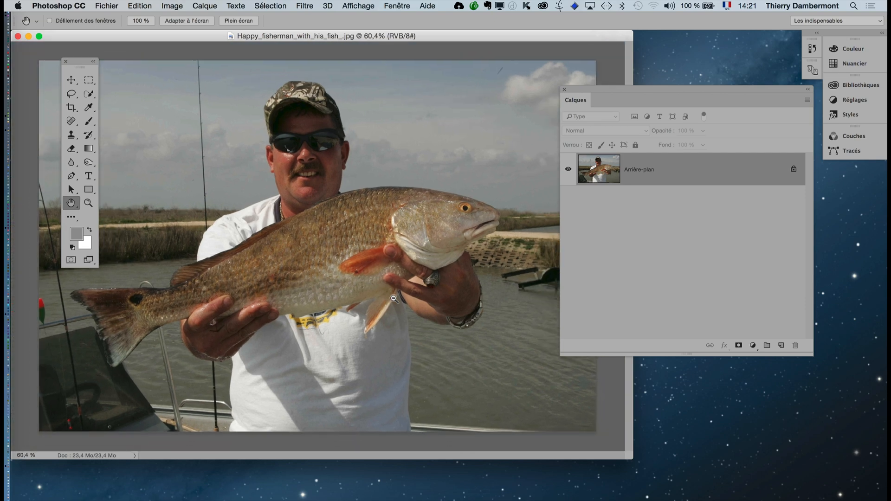
{"action": "key", "text": "f"}
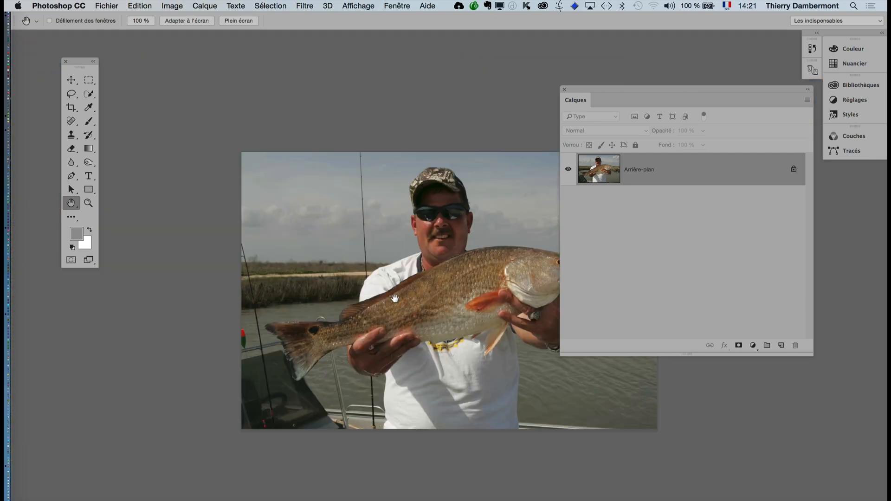
{"action": "left_click_drag", "start_coordinate": [394, 297], "coordinate": [239, 258]}
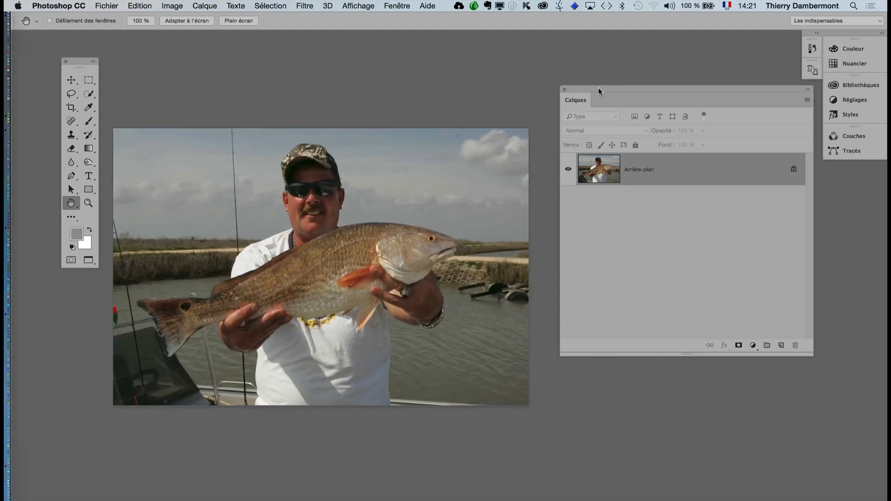
{"action": "left_click_drag", "start_coordinate": [464, 230], "coordinate": [468, 244]}
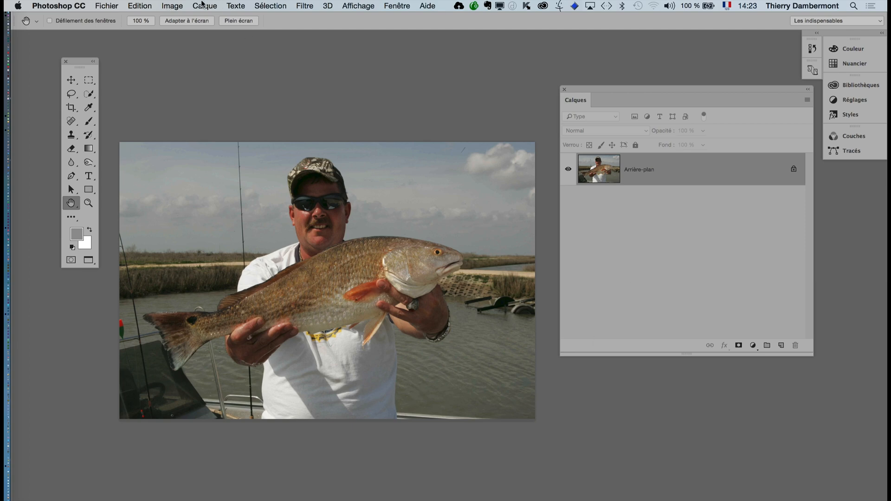
{"action": "left_click", "coordinate": [204, 5]}
{"action": "mouse_move", "coordinate": [245, 163]}
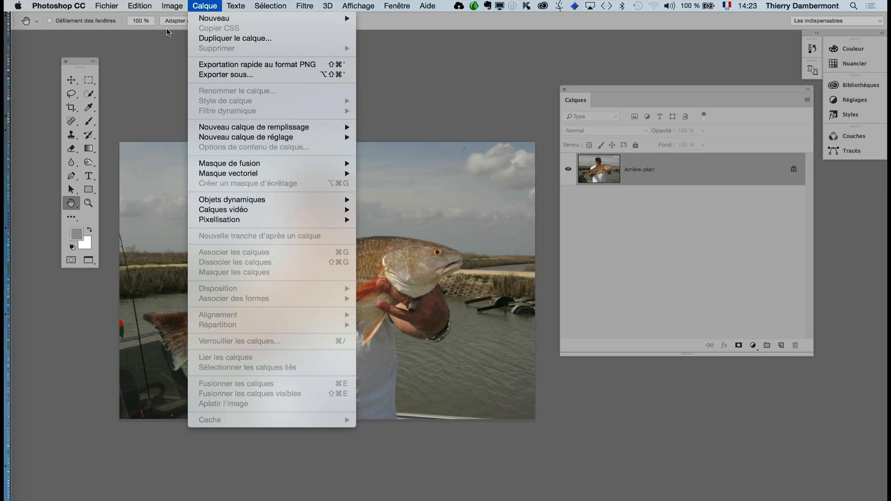
{"action": "mouse_move", "coordinate": [172, 5]}
{"action": "mouse_move", "coordinate": [173, 38]}
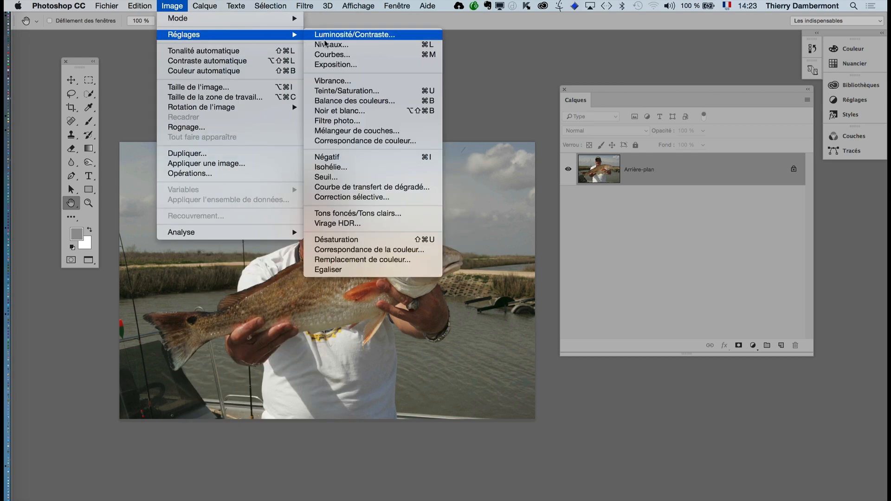
{"action": "left_click", "coordinate": [377, 114]}
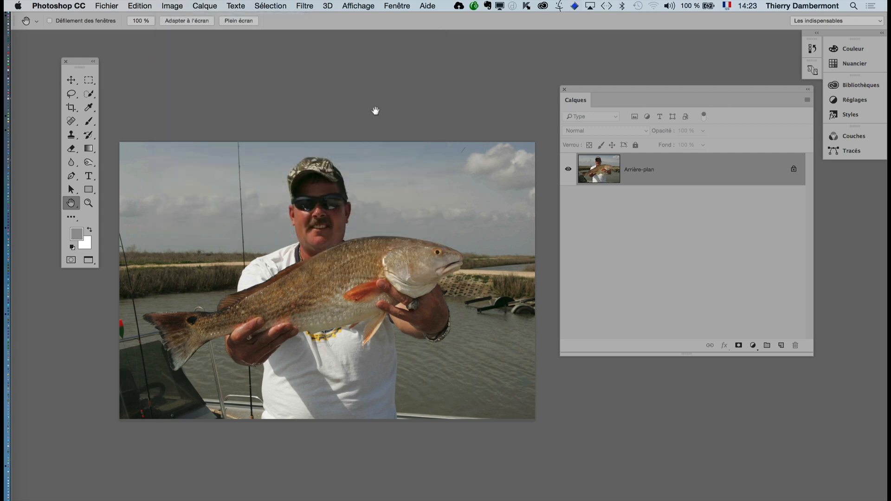
{"action": "left_click_drag", "start_coordinate": [378, 124], "coordinate": [552, 57]}
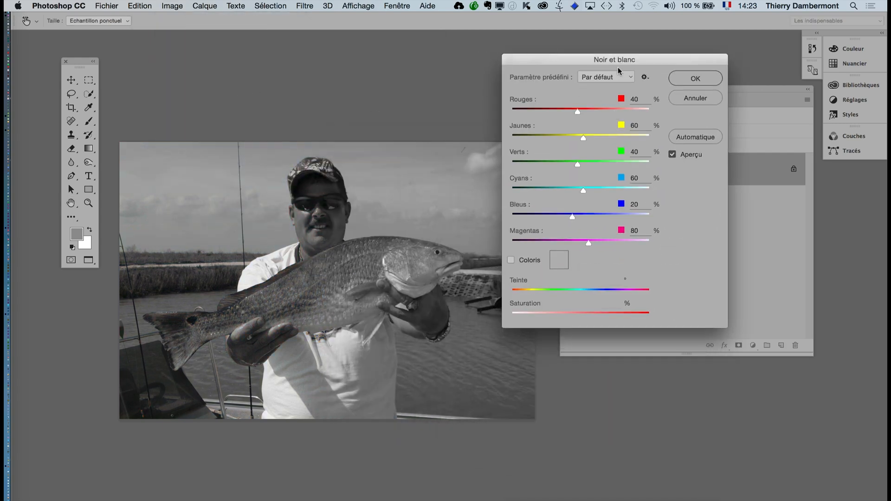
{"action": "left_click_drag", "start_coordinate": [613, 57], "coordinate": [605, 63]}
{"action": "left_click", "coordinate": [665, 102]}
- Add a Noir et blanc adjustment layer with the default name, and move and enlarge its properties to reach all colour sliders
{"action": "left_click", "coordinate": [205, 6]}
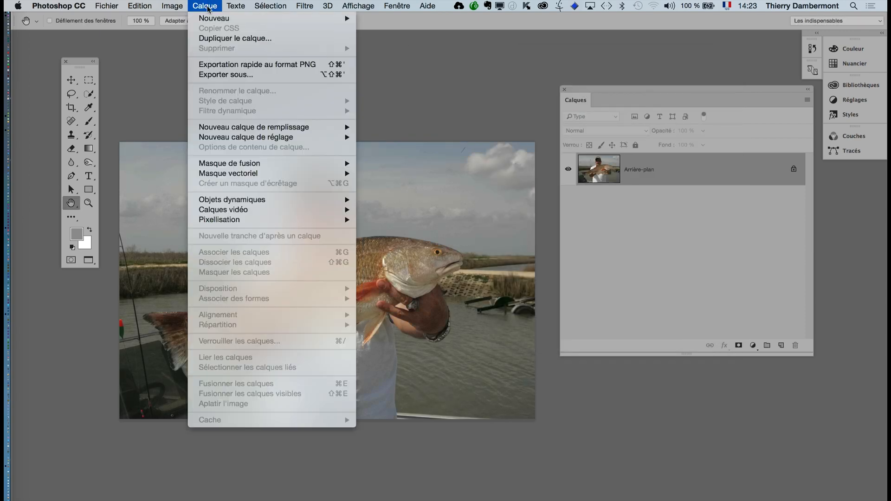
{"action": "mouse_move", "coordinate": [281, 141]}
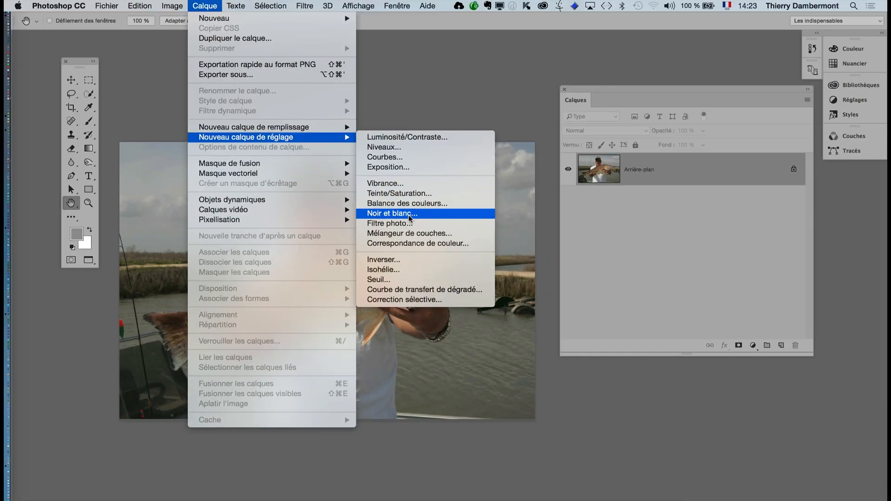
{"action": "left_click", "coordinate": [408, 214]}
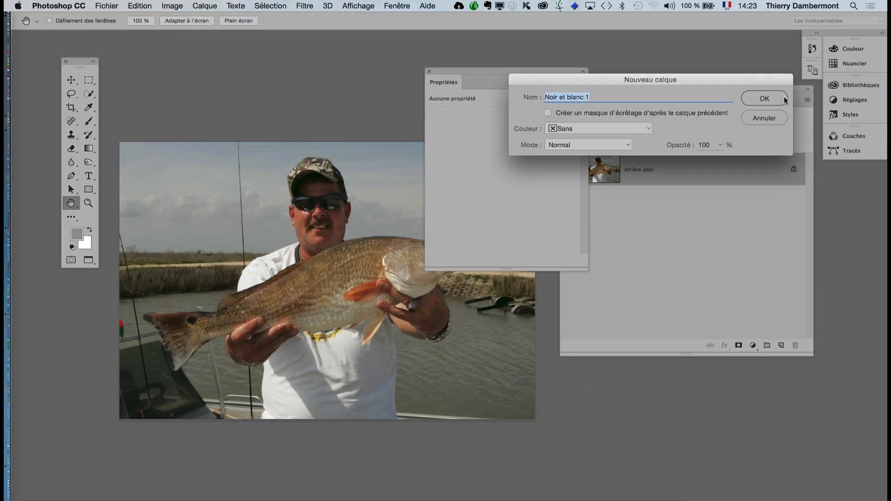
{"action": "left_click", "coordinate": [784, 97]}
{"action": "left_click_drag", "start_coordinate": [470, 70], "coordinate": [588, 48]}
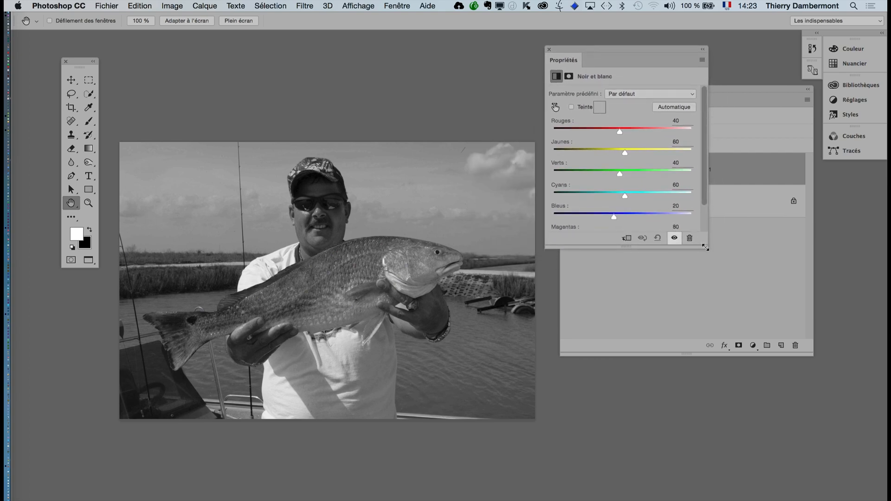
{"action": "left_click_drag", "start_coordinate": [705, 248], "coordinate": [713, 328]}
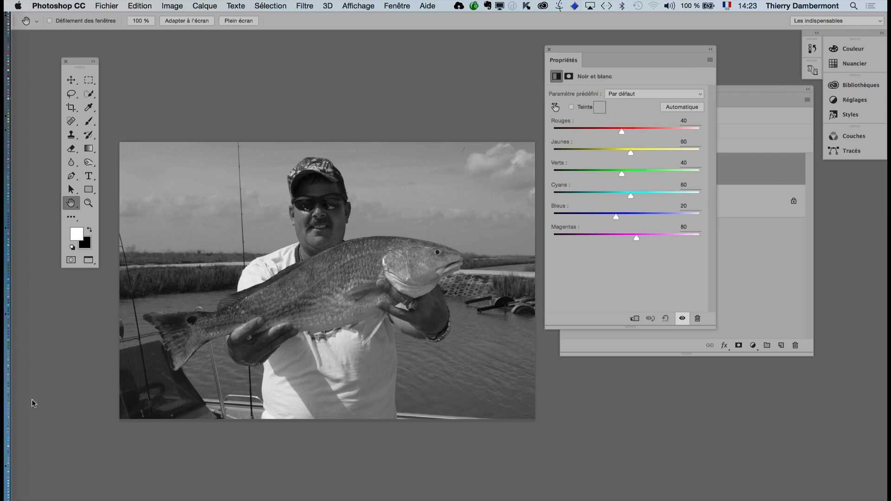
- Switch to Firefox and search Google for "dxo"
{"action": "left_click", "coordinate": [21, 459]}
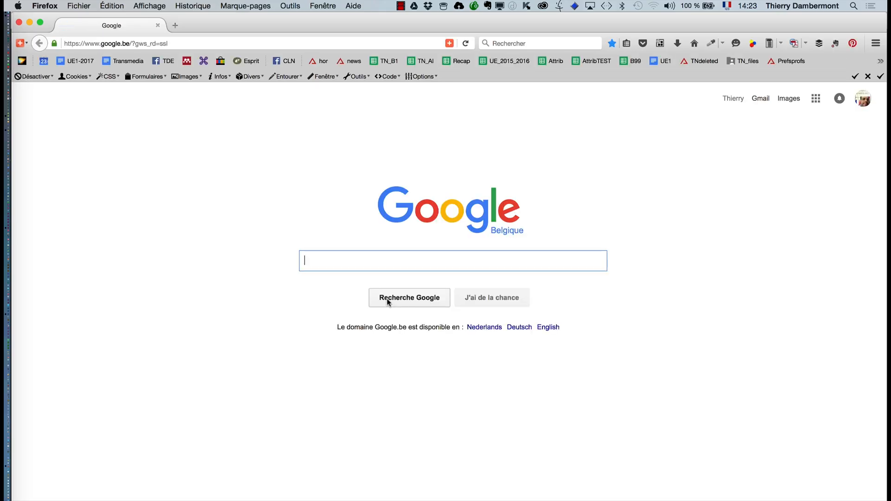
{"action": "type", "text": "dxo"}
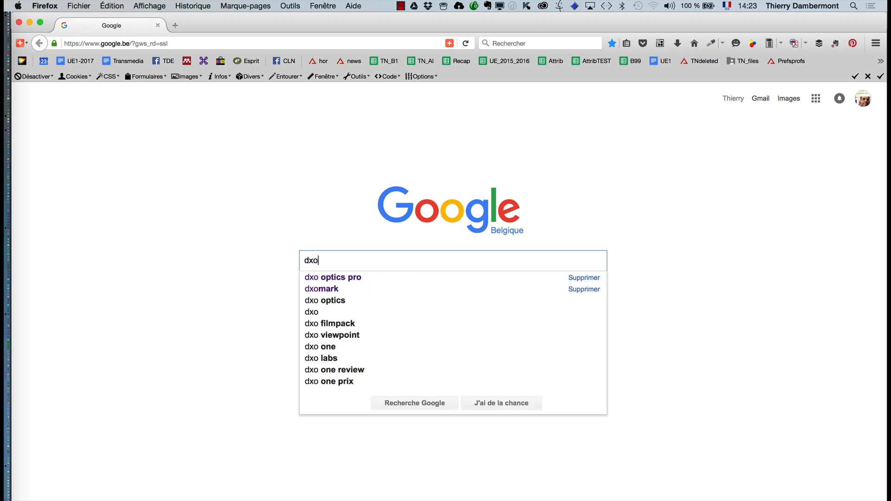
{"action": "key", "text": "Return"}
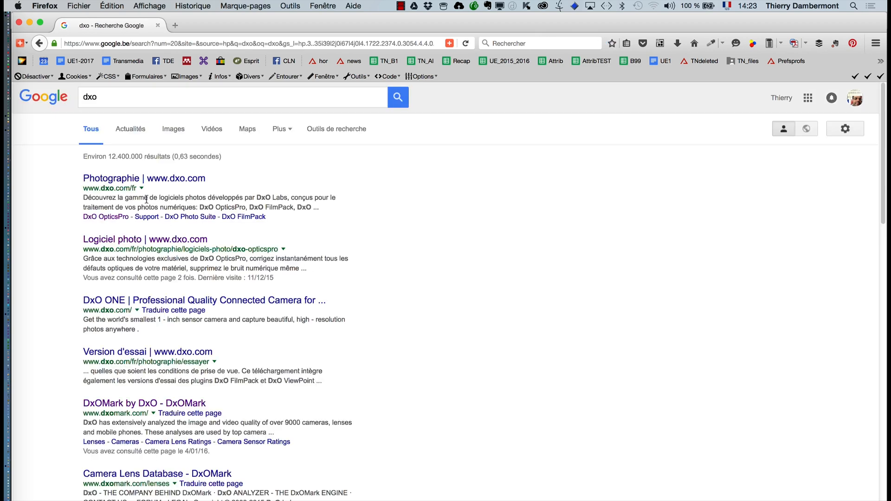
{"action": "left_click", "coordinate": [144, 180]}
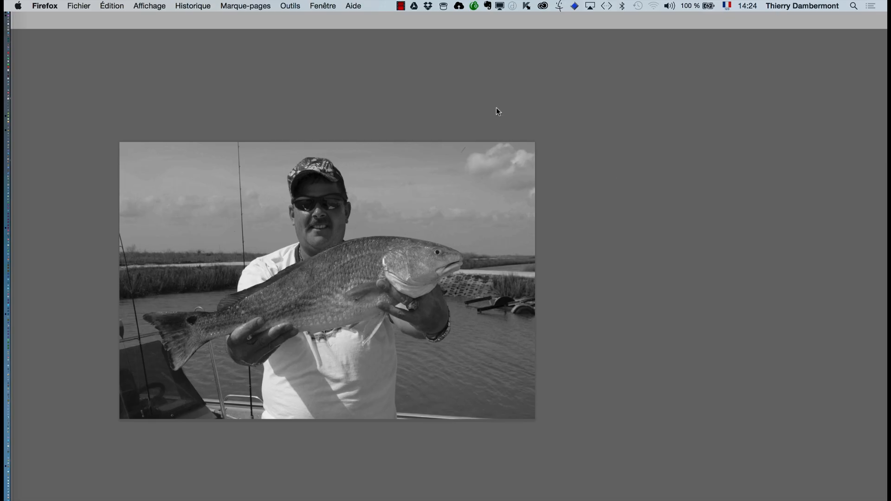
{"action": "left_click", "coordinate": [497, 108]}
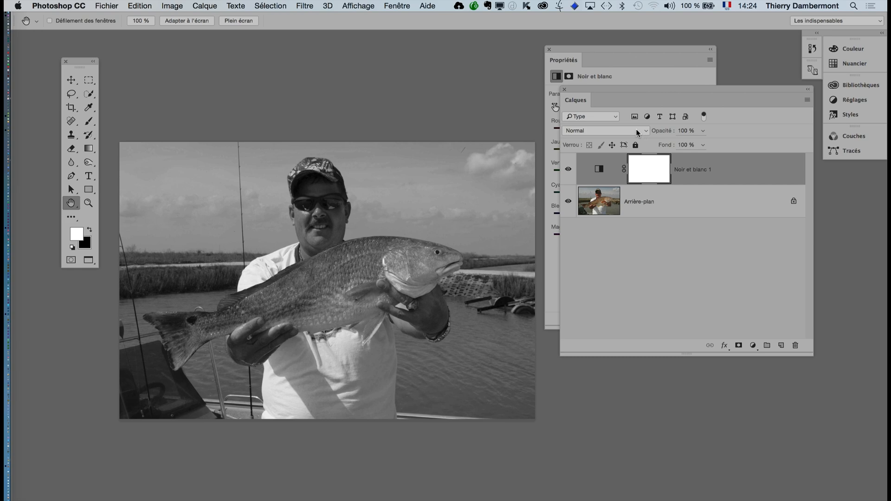
- Set the Noir et blanc adjustment to Rouges 117, Jaunes 60, Verts 164, Cyans 191, Bleus 130 and Magentas 90
{"action": "left_click_drag", "start_coordinate": [619, 90], "coordinate": [665, 263]}
{"action": "left_click_drag", "start_coordinate": [608, 50], "coordinate": [562, 56]}
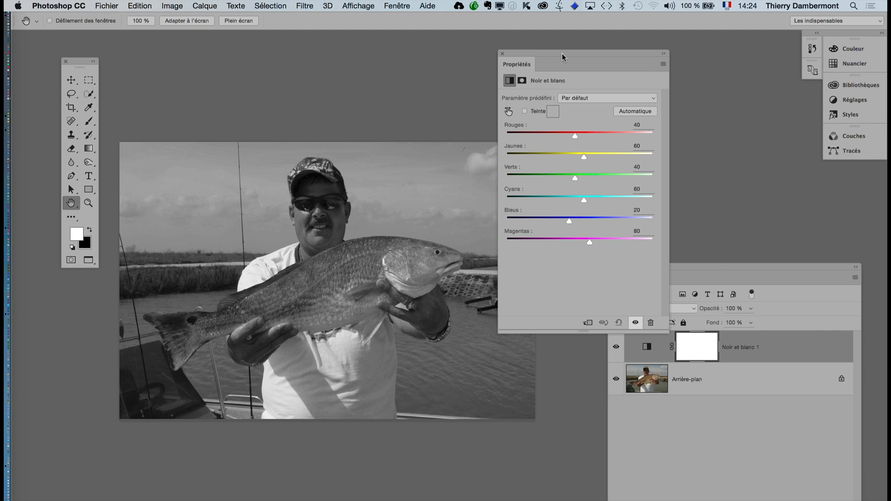
{"action": "left_click_drag", "start_coordinate": [577, 157], "coordinate": [572, 180]}
{"action": "left_click_drag", "start_coordinate": [586, 133], "coordinate": [616, 134]}
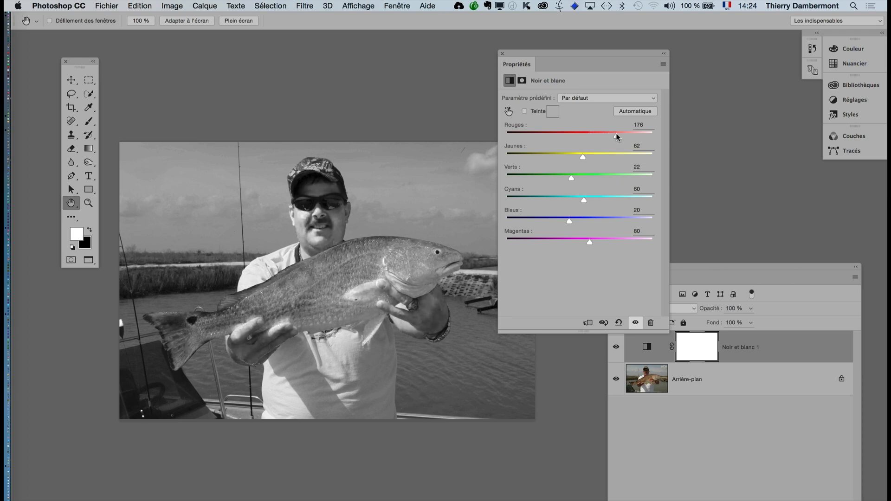
{"action": "left_click_drag", "start_coordinate": [590, 242], "coordinate": [621, 223]}
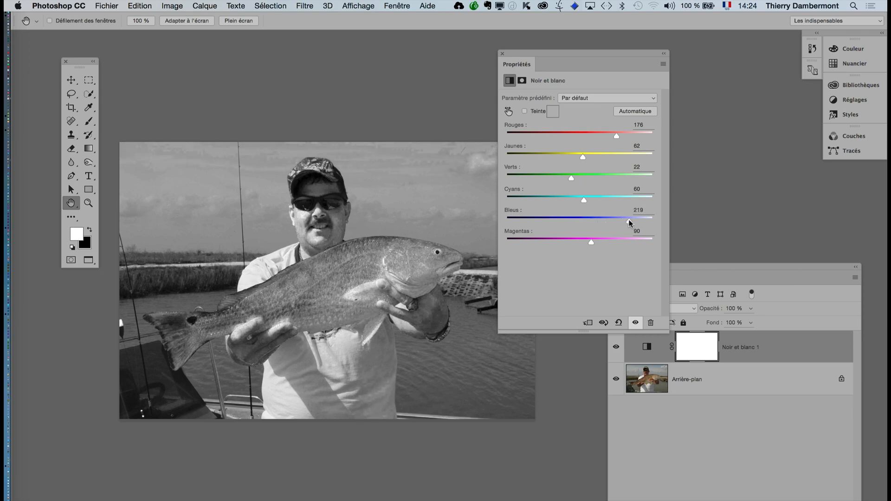
{"action": "left_click_drag", "start_coordinate": [582, 197], "coordinate": [620, 199]}
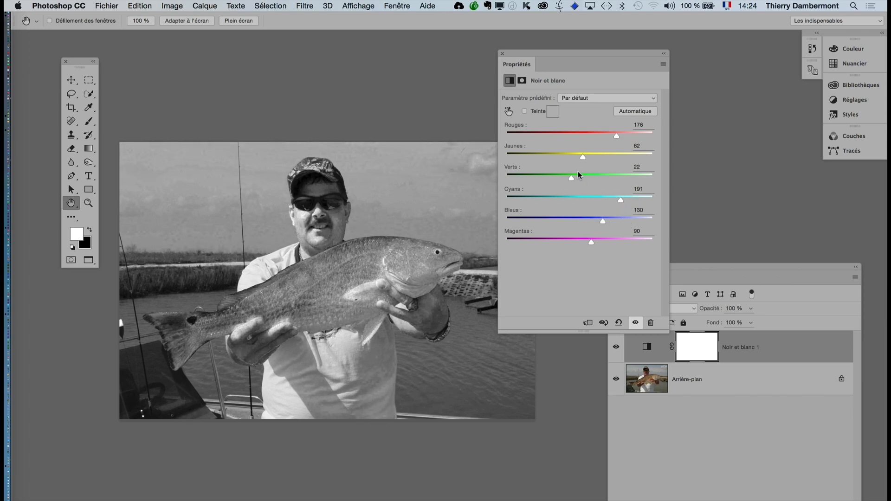
{"action": "left_click_drag", "start_coordinate": [582, 177], "coordinate": [599, 138]}
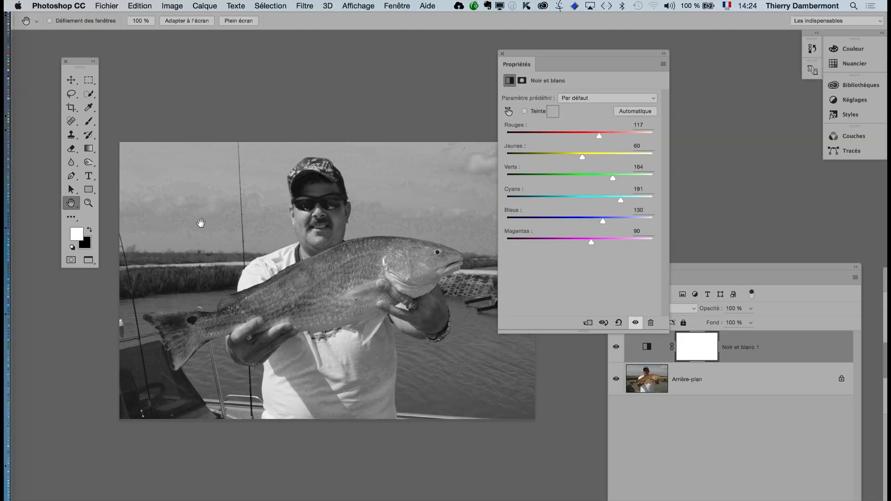
- Close the Noir et blanc properties, and reposition the photo and the layers list side by side
{"action": "left_click", "coordinate": [502, 54]}
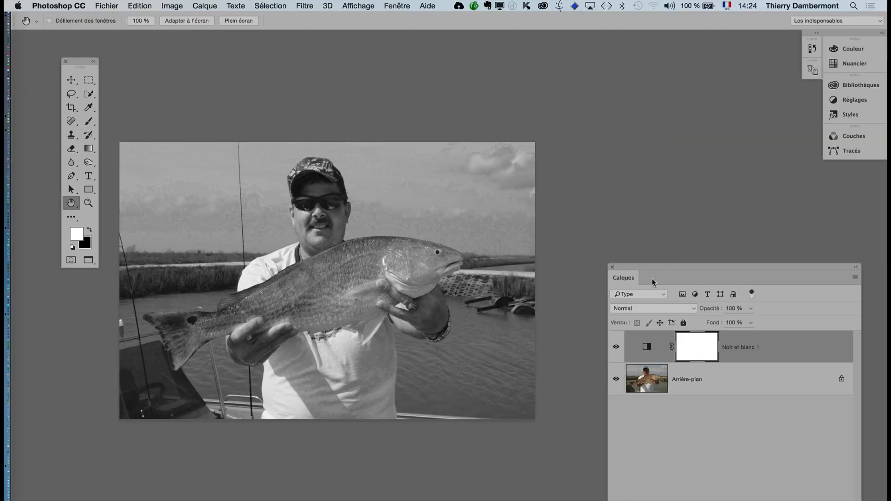
{"action": "left_click_drag", "start_coordinate": [652, 270], "coordinate": [603, 166]}
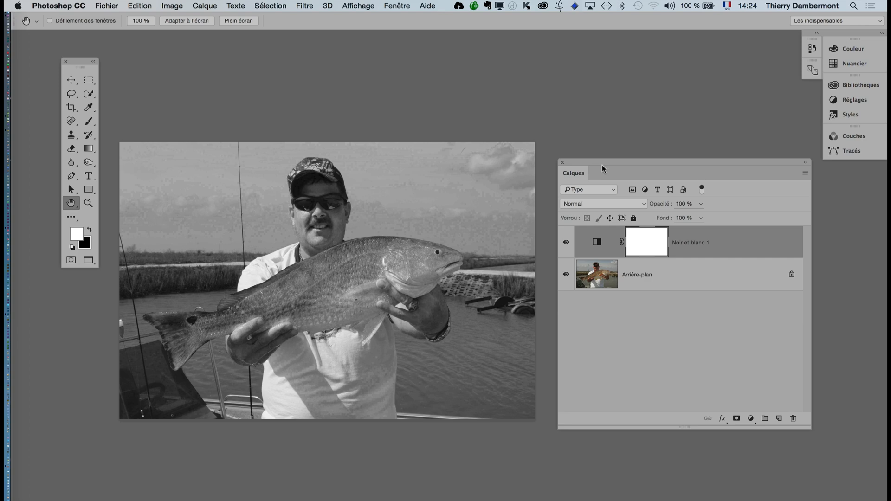
{"action": "left_click_drag", "start_coordinate": [402, 300], "coordinate": [405, 233]}
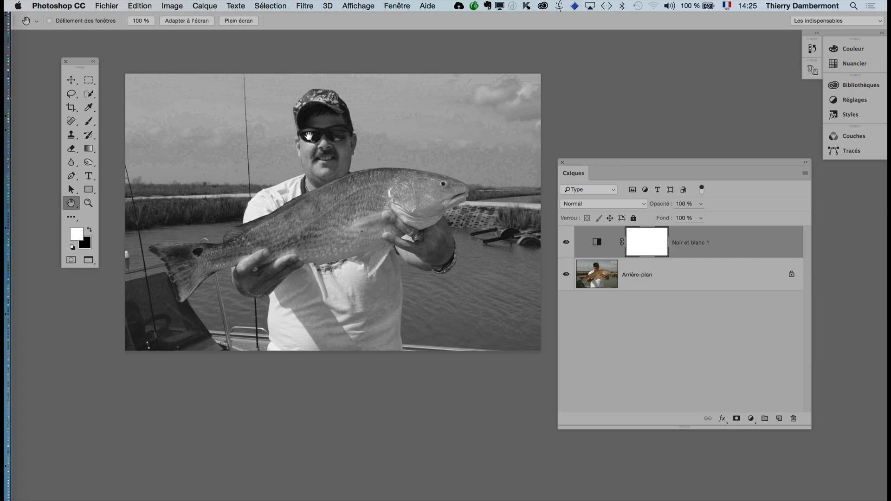
{"action": "left_click", "coordinate": [158, 5]}
{"action": "left_click", "coordinate": [683, 86]}
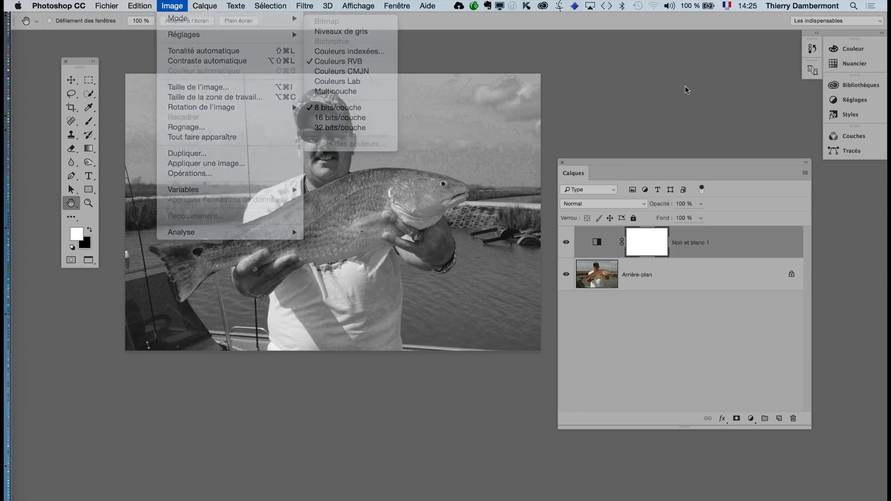
{"action": "left_click_drag", "start_coordinate": [704, 161], "coordinate": [695, 93]}
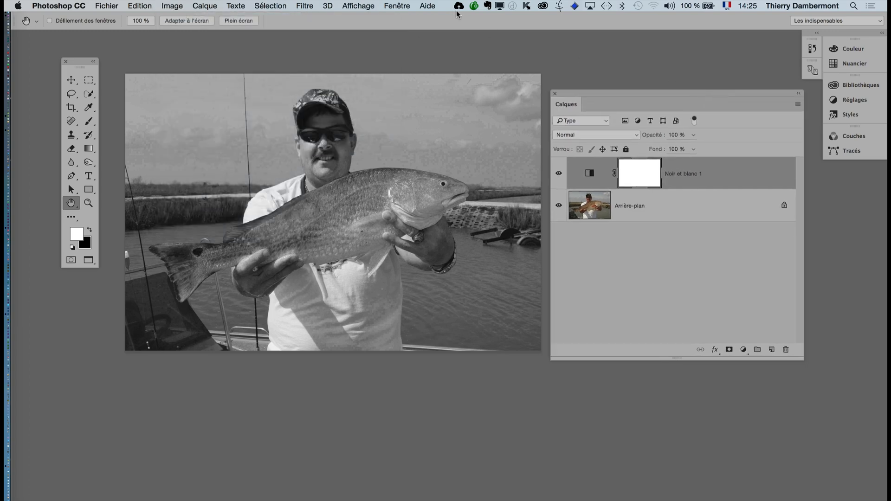
- Display the Couches list separately, enlarge it to fit every channel and place it clear of the photo
{"action": "left_click", "coordinate": [391, 5]}
{"action": "left_click", "coordinate": [405, 156]}
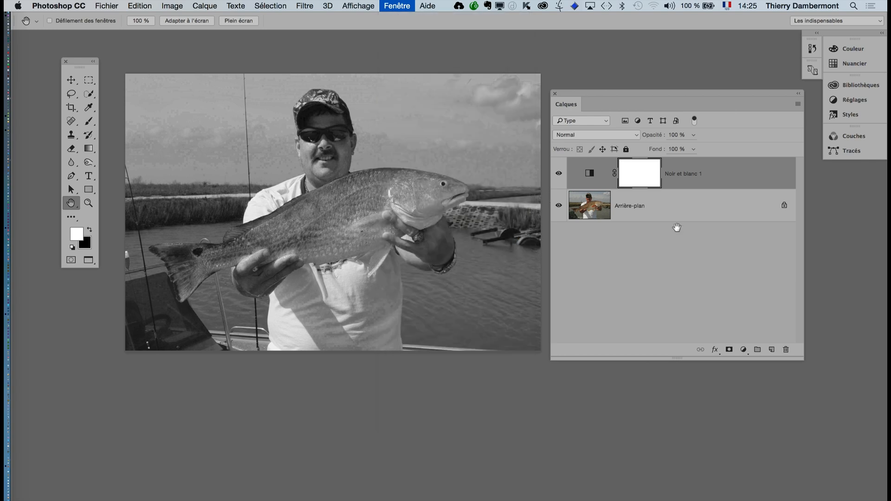
{"action": "left_click_drag", "start_coordinate": [729, 131], "coordinate": [303, 193]}
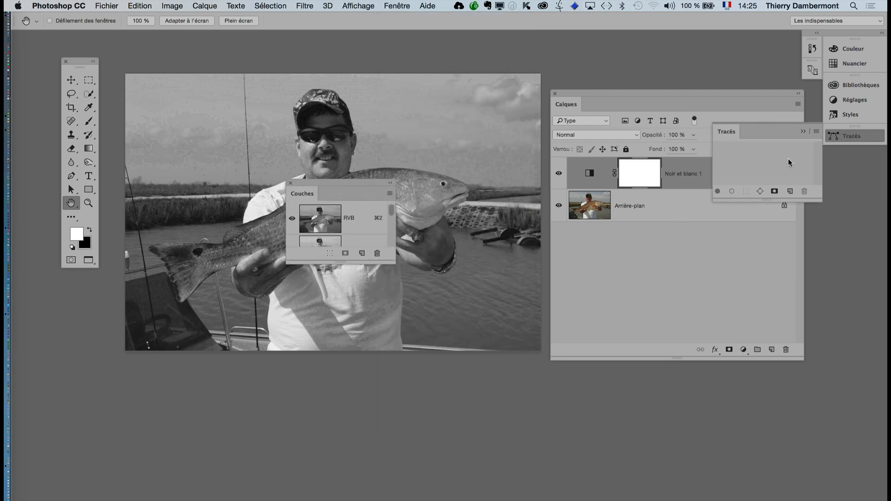
{"action": "left_click", "coordinate": [804, 132]}
{"action": "left_click_drag", "start_coordinate": [393, 259], "coordinate": [425, 417]}
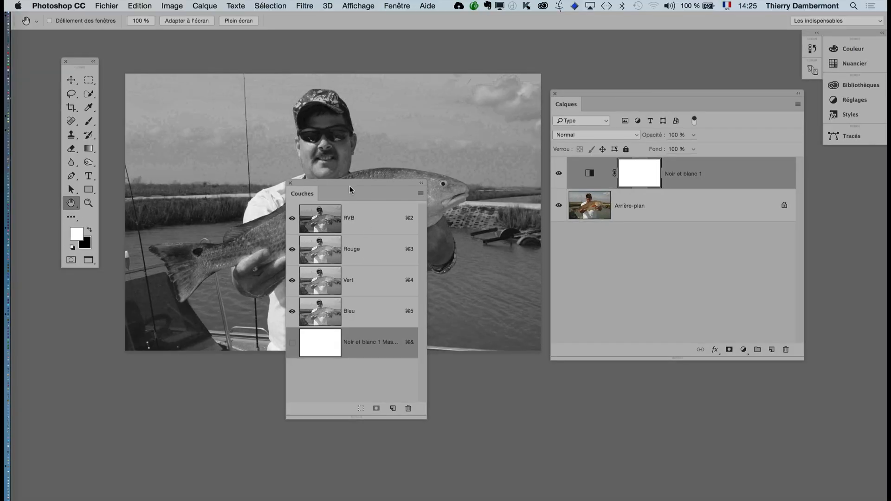
{"action": "left_click_drag", "start_coordinate": [350, 186], "coordinate": [780, 248]}
- Convert the fisherman photo to Niveaux de gris mode, flattening the layers and discarding the colour information
{"action": "left_click", "coordinate": [172, 5]}
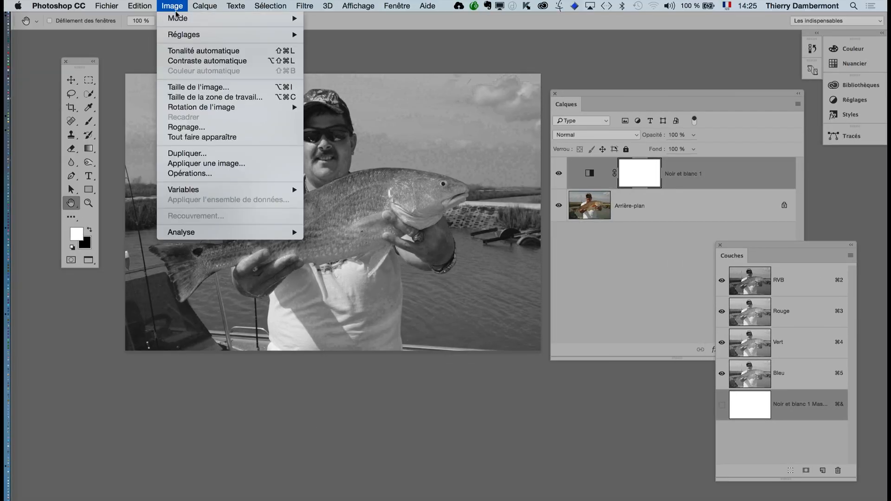
{"action": "mouse_move", "coordinate": [178, 18]}
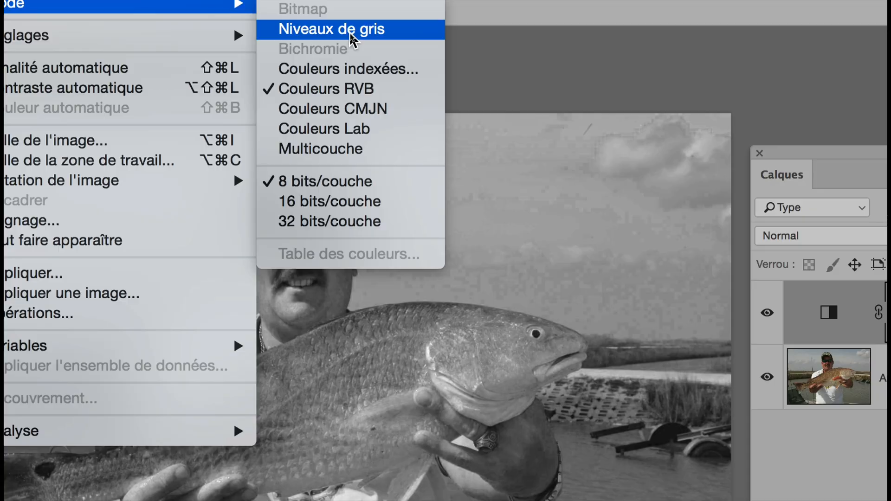
{"action": "left_click", "coordinate": [352, 39]}
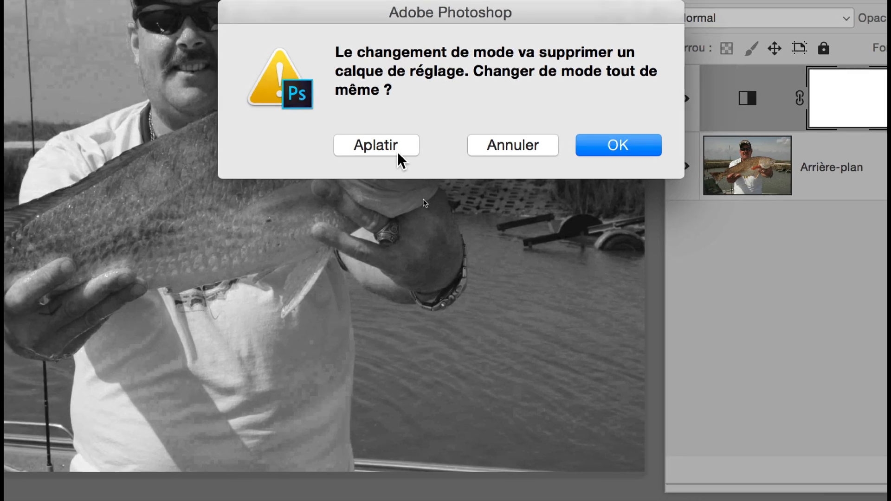
{"action": "left_click", "coordinate": [376, 146]}
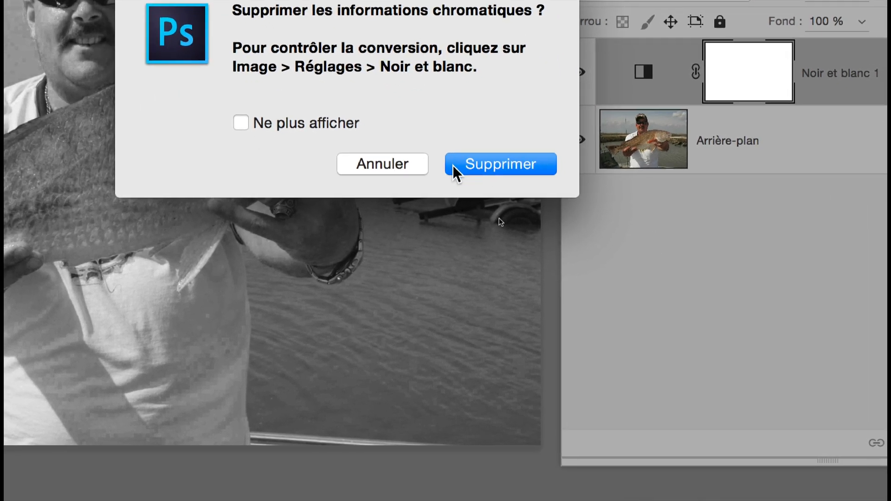
{"action": "left_click", "coordinate": [500, 164]}
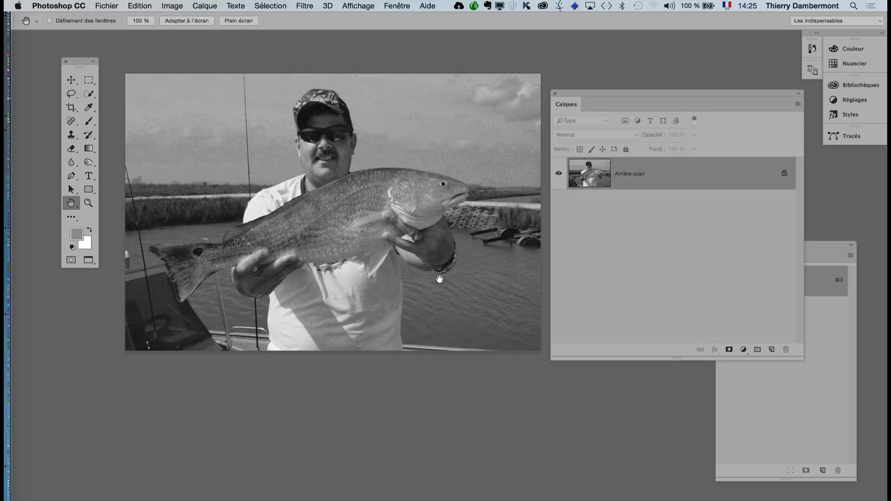
- Save the greyscale fisherman photo as a JPEG with quality 9 and the de base ("standard") format
{"action": "left_click_drag", "start_coordinate": [440, 279], "coordinate": [431, 320]}
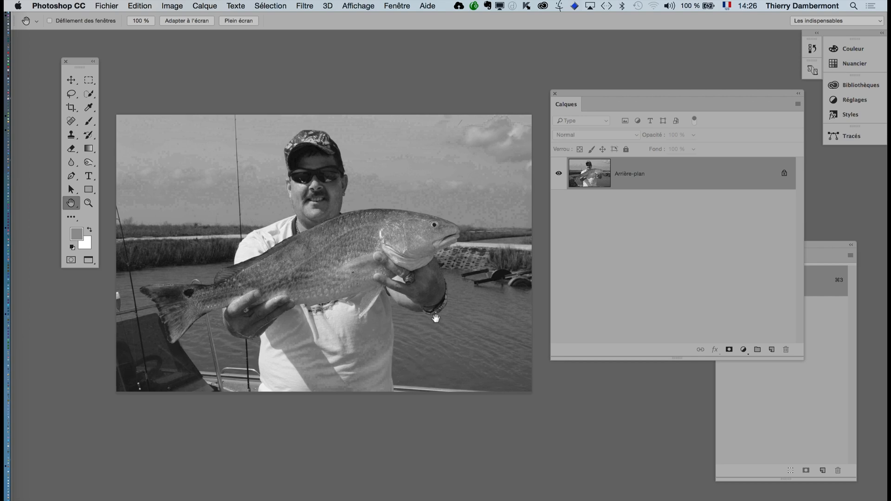
{"action": "left_click_drag", "start_coordinate": [430, 321], "coordinate": [436, 263]}
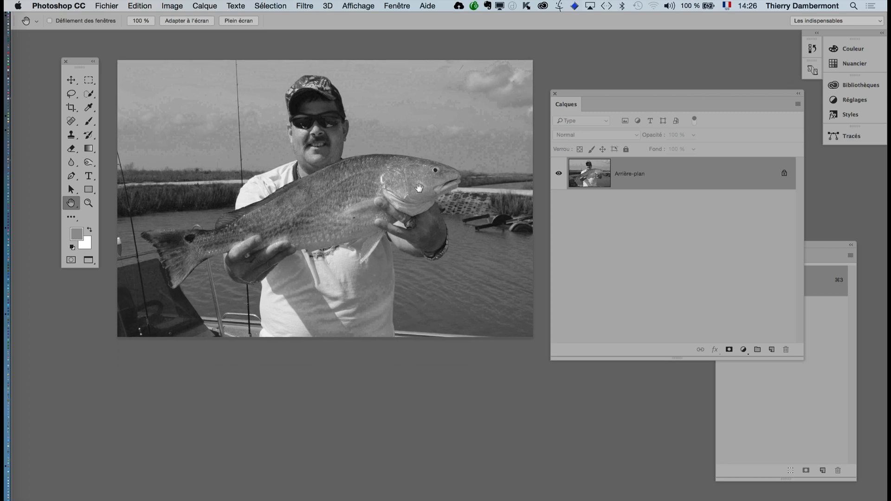
{"action": "left_click", "coordinate": [116, 5]}
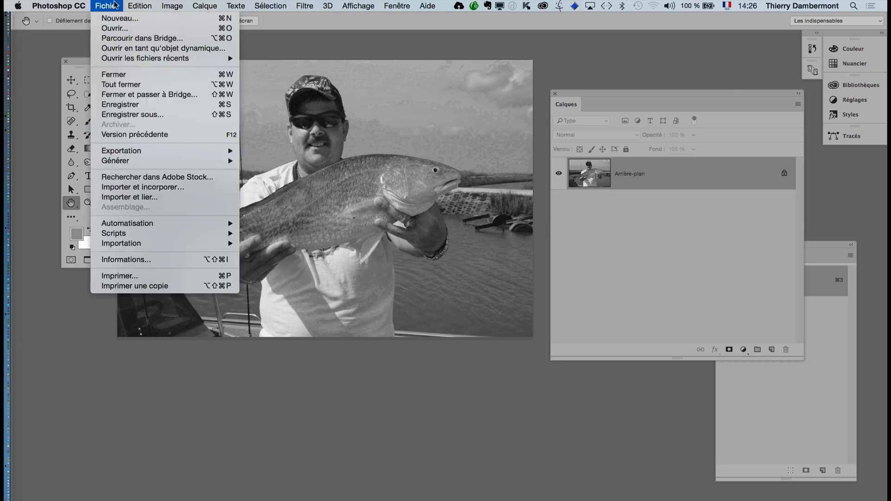
{"action": "left_click", "coordinate": [129, 105]}
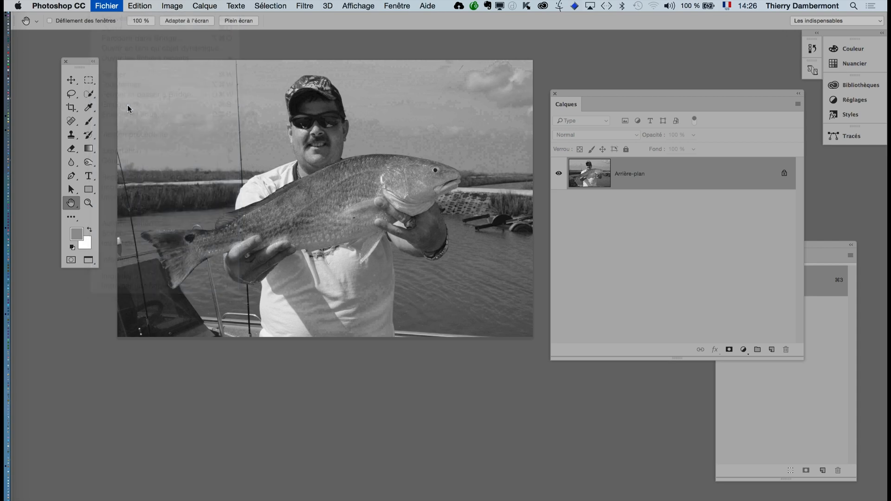
{"action": "left_click", "coordinate": [506, 205]}
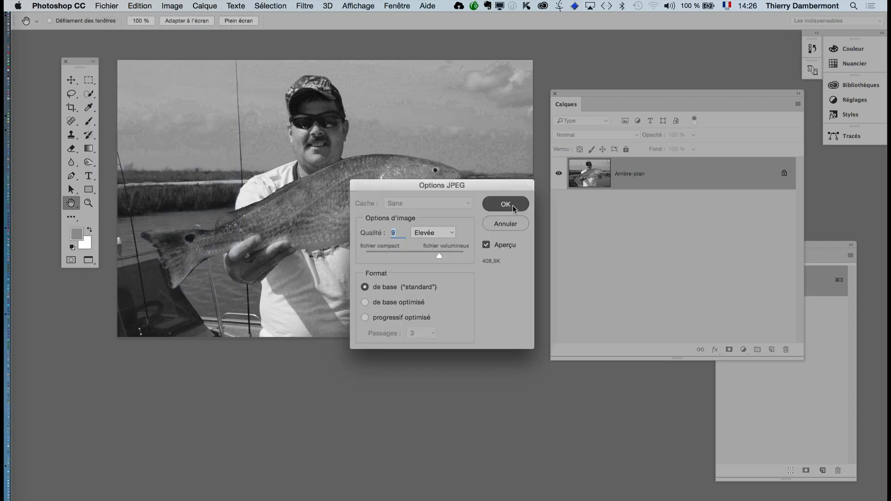
- Switch to InDesign, enlarge the tinted fisherman image in the third row to 200% and place the toolbox clear of it
{"action": "key", "text": "super+Tab"}
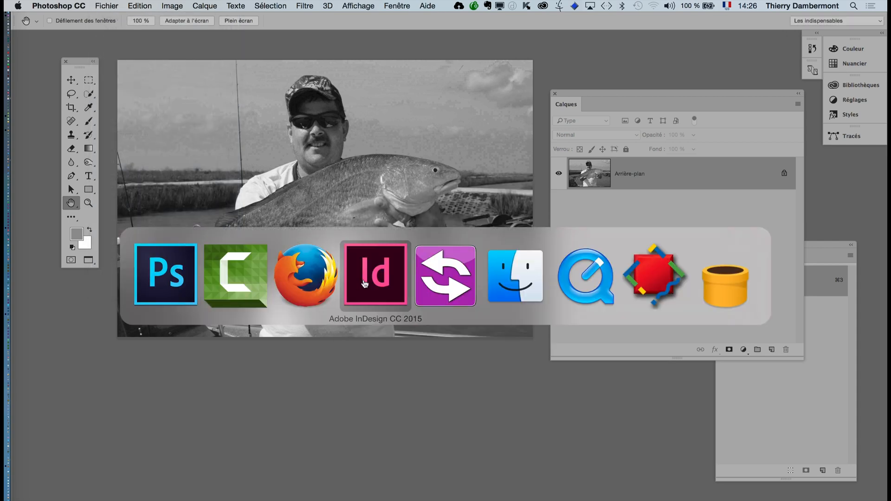
{"action": "left_click", "coordinate": [363, 281]}
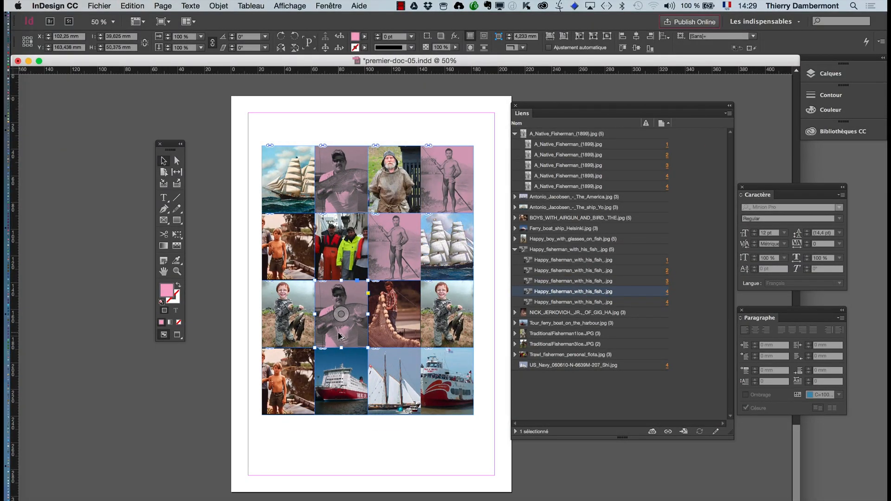
{"action": "scroll", "coordinate": [339, 333], "scroll_direction": "up", "scroll_amount": 3}
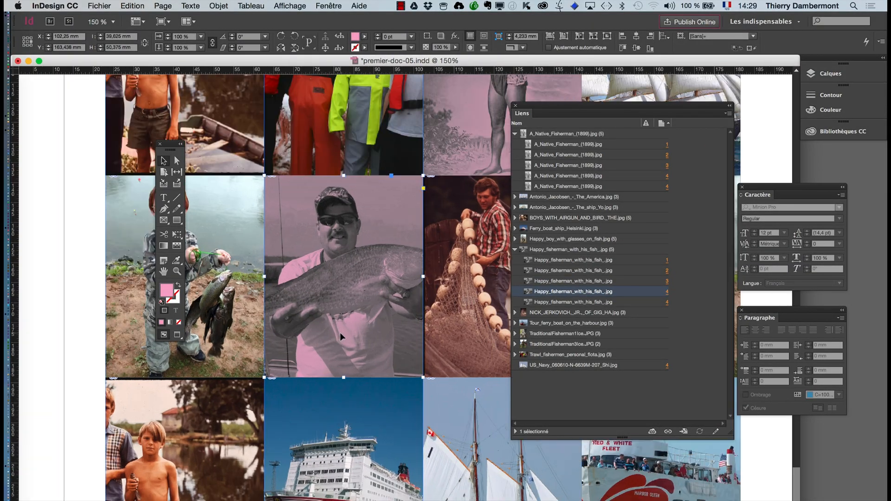
{"action": "scroll", "coordinate": [338, 332], "scroll_direction": "up", "scroll_amount": 1}
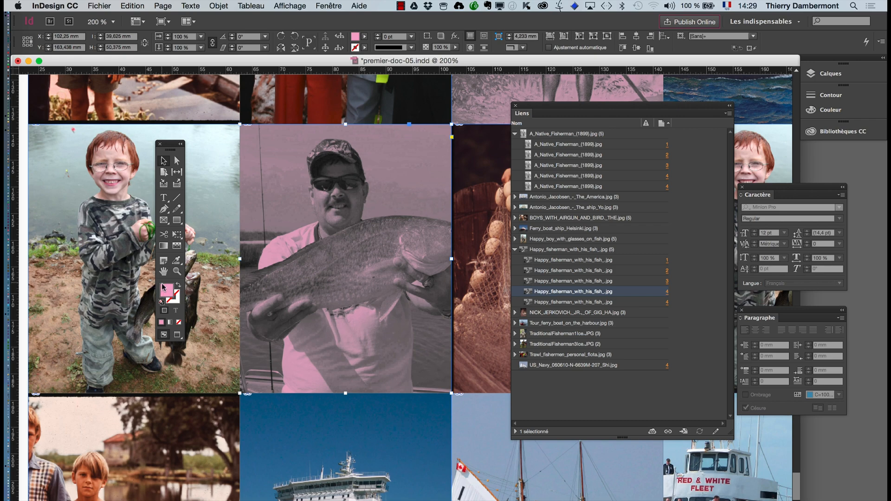
{"action": "left_click_drag", "start_coordinate": [176, 147], "coordinate": [91, 142]}
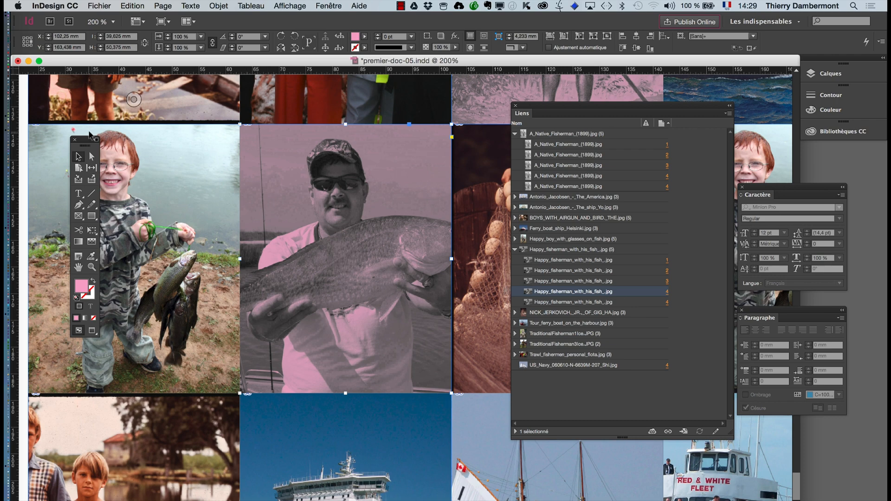
{"action": "left_click_drag", "start_coordinate": [85, 139], "coordinate": [195, 146]}
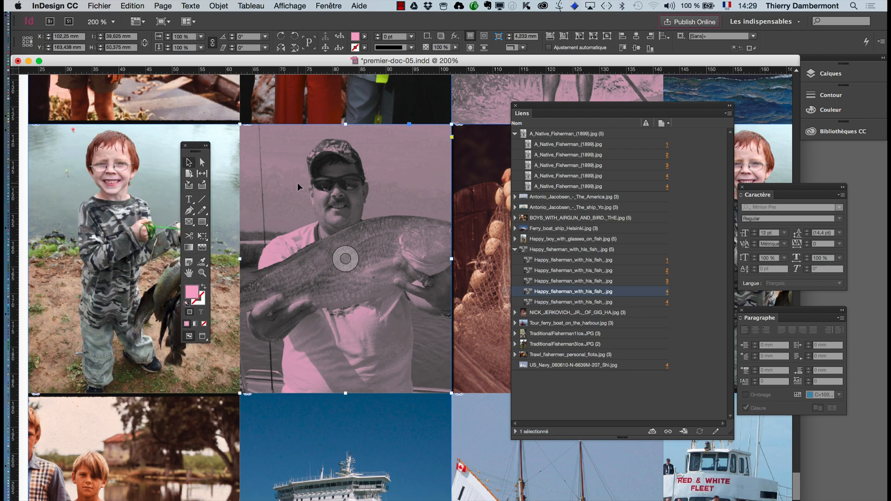
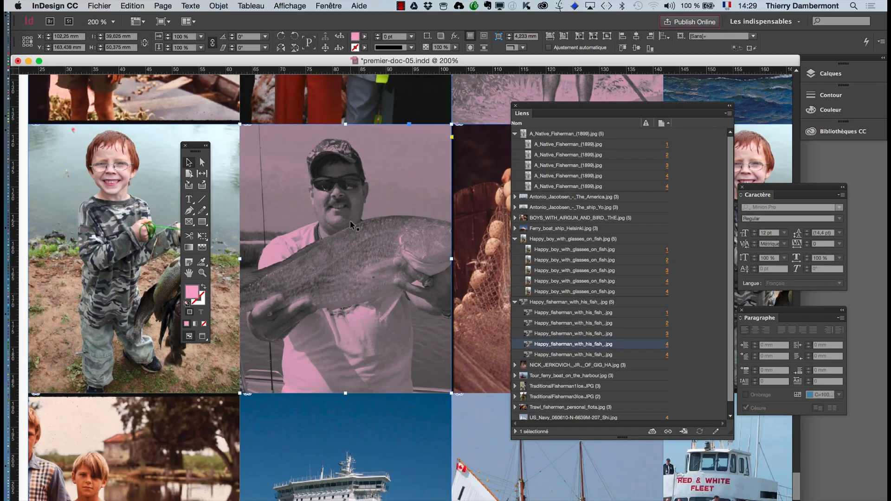
- Close the Liens list and display the Nuancier for the selected fisherman image's frame
{"action": "left_click", "coordinate": [517, 106]}
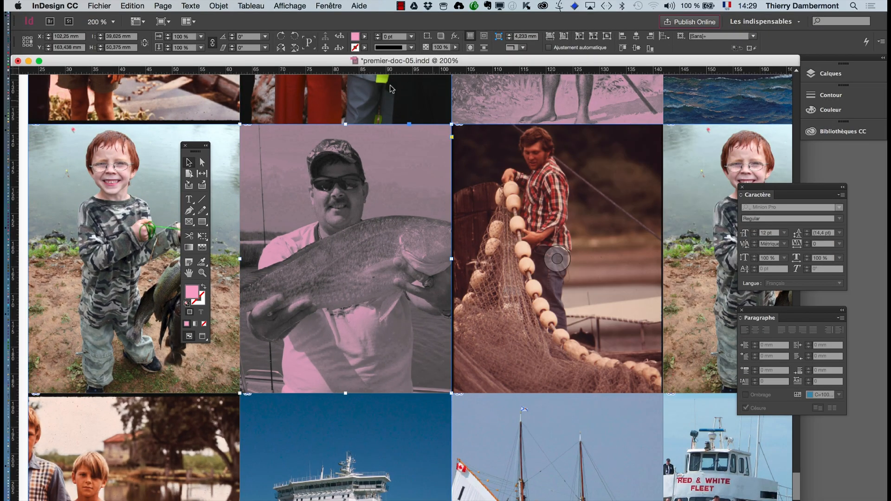
{"action": "left_click", "coordinate": [329, 5]}
{"action": "mouse_move", "coordinate": [351, 104]}
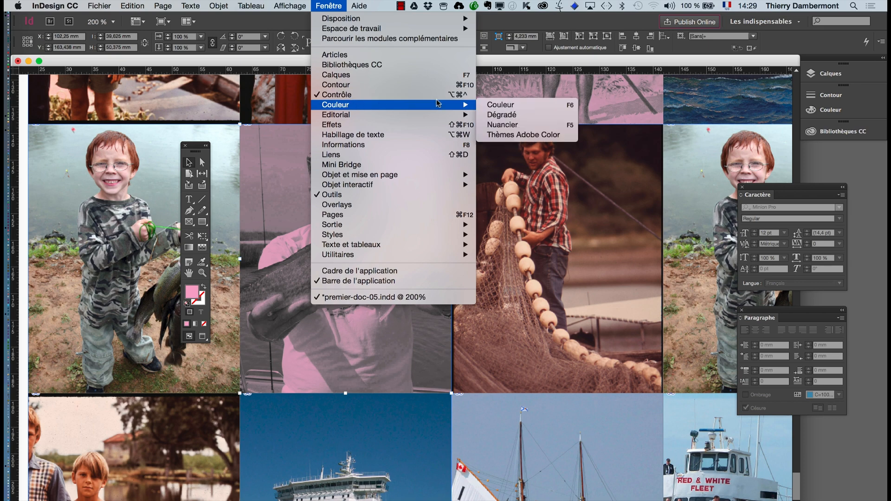
{"action": "left_click", "coordinate": [506, 127]}
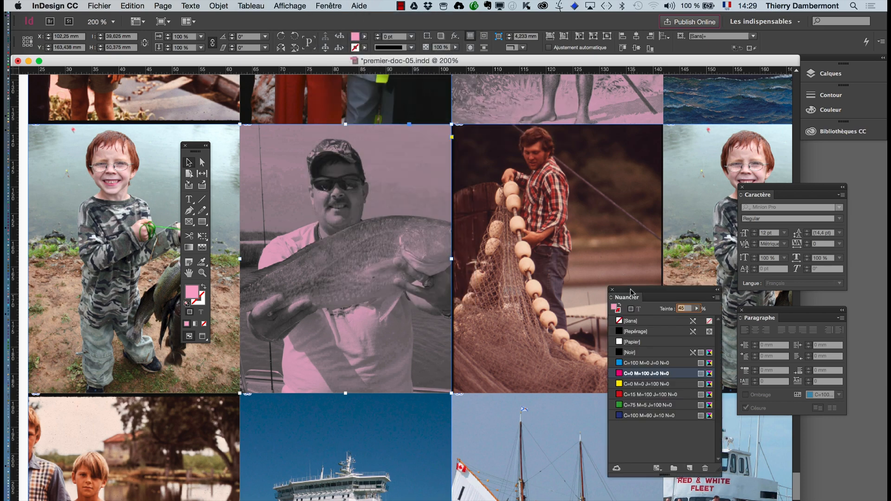
- Move the Nuancier beside the fisherman image and try [Papier] as the frame's fill before setting it to [Sans]
{"action": "left_click_drag", "start_coordinate": [636, 297], "coordinate": [503, 166]}
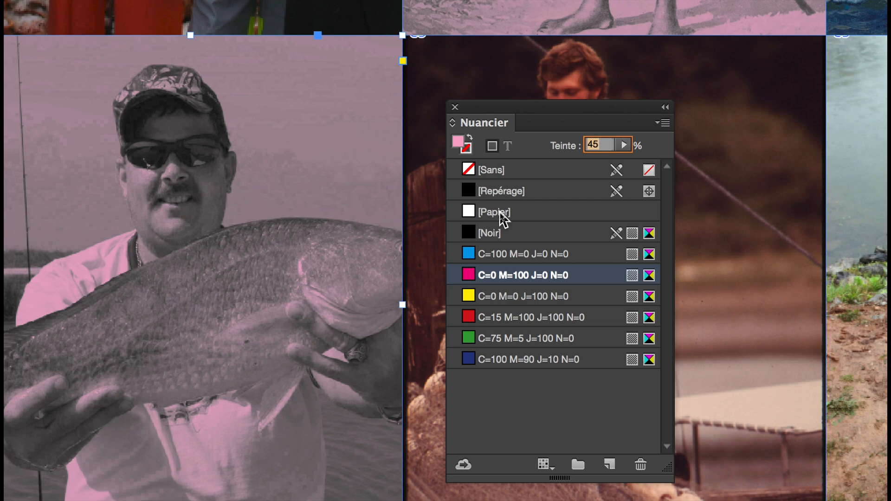
{"action": "left_click", "coordinate": [504, 219]}
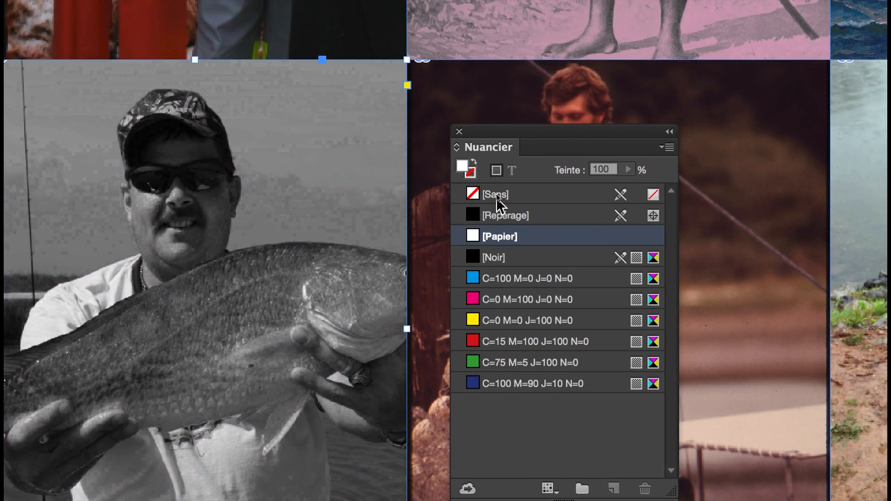
{"action": "left_click", "coordinate": [496, 197]}
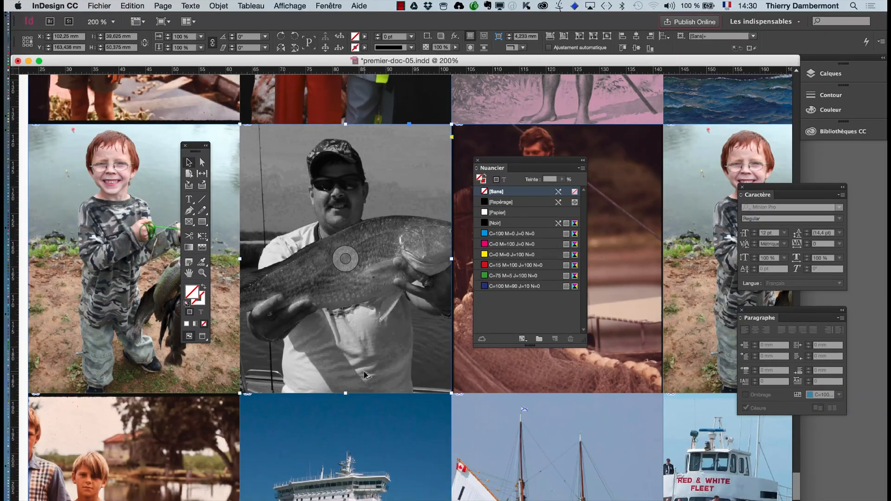
- Draw a rectangular frame about 79.2 × 33.8 mm over the boy and fisherman images and fill it with yellow C=0 M=0 J=100 N=0
{"action": "key", "text": "super+1"}
{"action": "left_click_drag", "start_coordinate": [195, 151], "coordinate": [107, 133]}
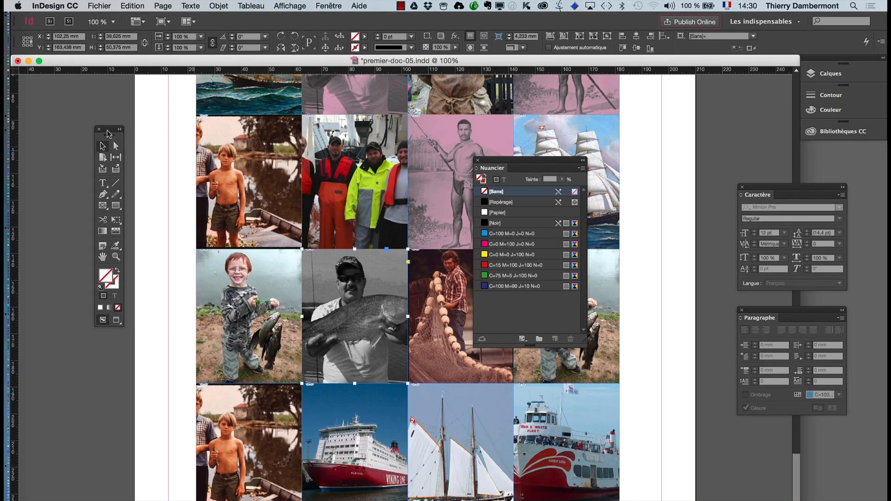
{"action": "left_click", "coordinate": [103, 205]}
{"action": "left_click", "coordinate": [116, 206]}
{"action": "mouse_move", "coordinate": [148, 243]}
{"action": "left_mouse_down"}
{"action": "mouse_move", "coordinate": [192, 273]}
{"action": "mouse_move", "coordinate": [196, 443]}
{"action": "mouse_move", "coordinate": [197, 346]}
{"action": "mouse_move", "coordinate": [359, 334]}
{"action": "left_mouse_up"}
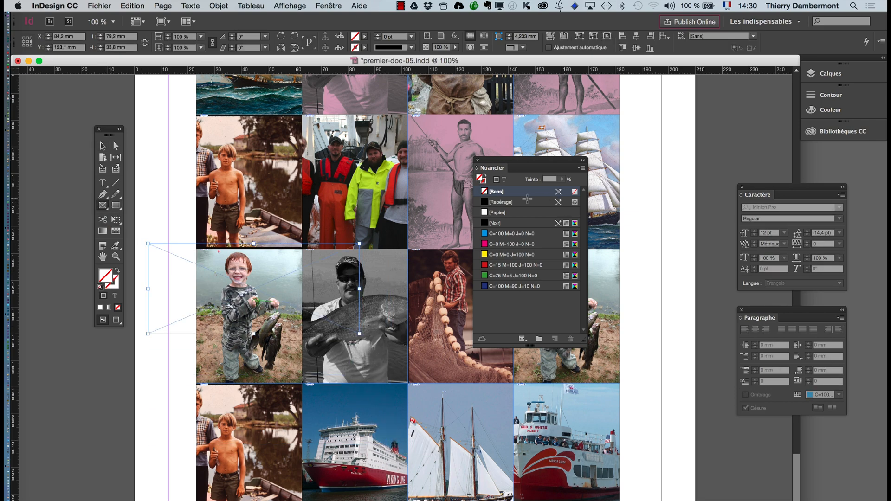
{"action": "left_click", "coordinate": [504, 255]}
- Send the yellow rectangle to the back, behind the grid images
{"action": "left_click", "coordinate": [218, 5]}
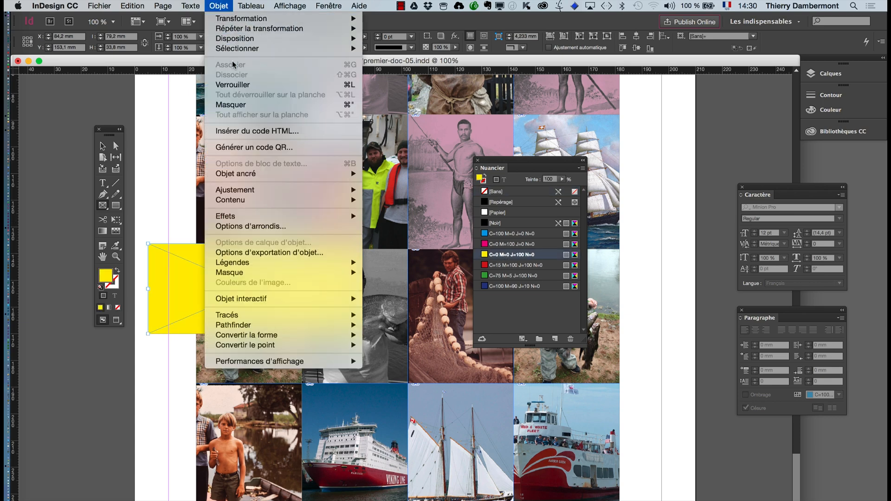
{"action": "mouse_move", "coordinate": [287, 40]}
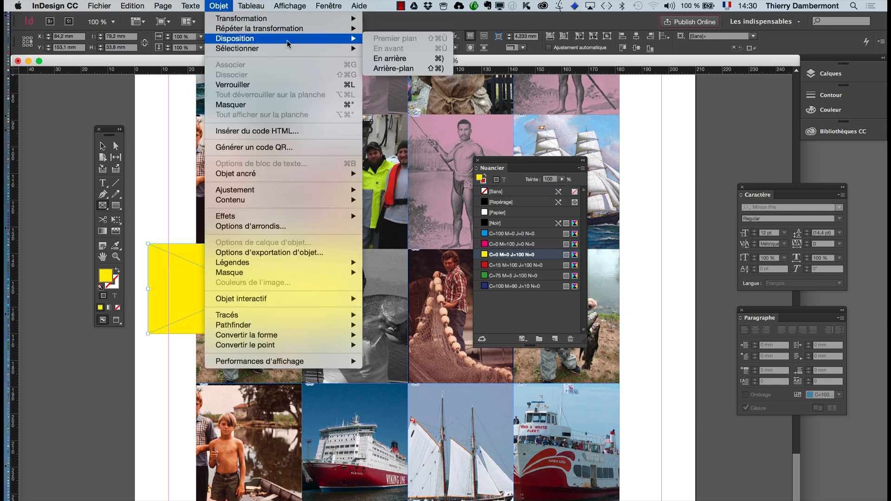
{"action": "left_click", "coordinate": [406, 69]}
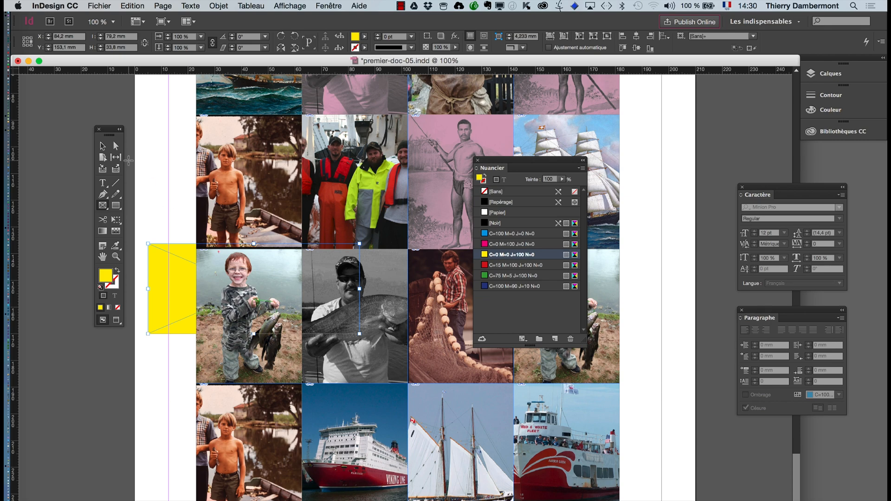
- Select the yellow rectangle behind the grid and delete it
{"action": "left_click", "coordinate": [385, 291]}
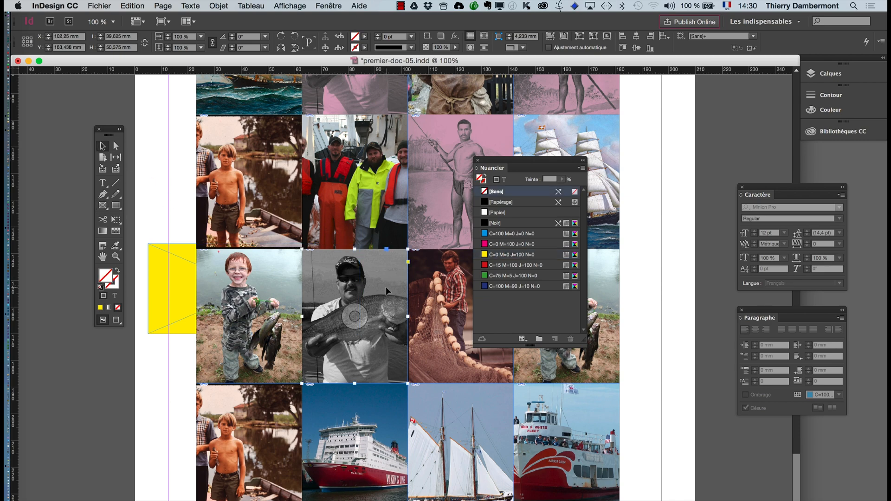
{"action": "left_click", "coordinate": [172, 285]}
{"action": "left_click_drag", "start_coordinate": [173, 284], "coordinate": [193, 282]}
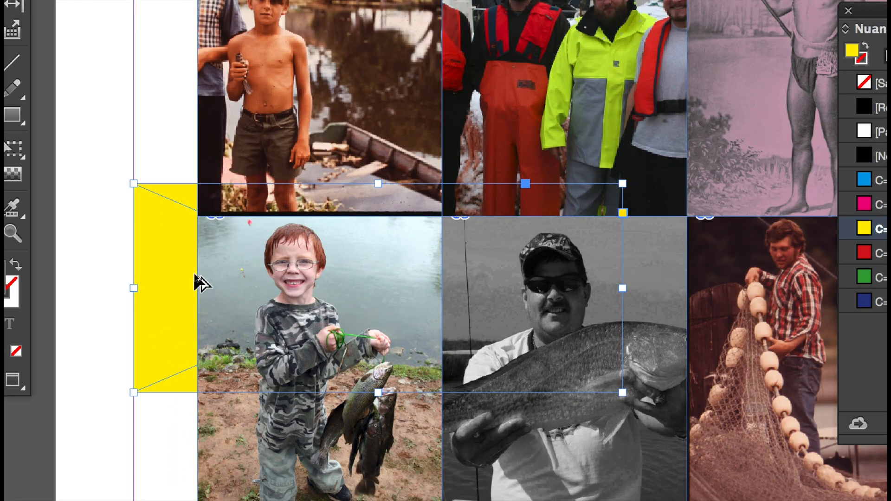
{"action": "key", "text": "Delete"}
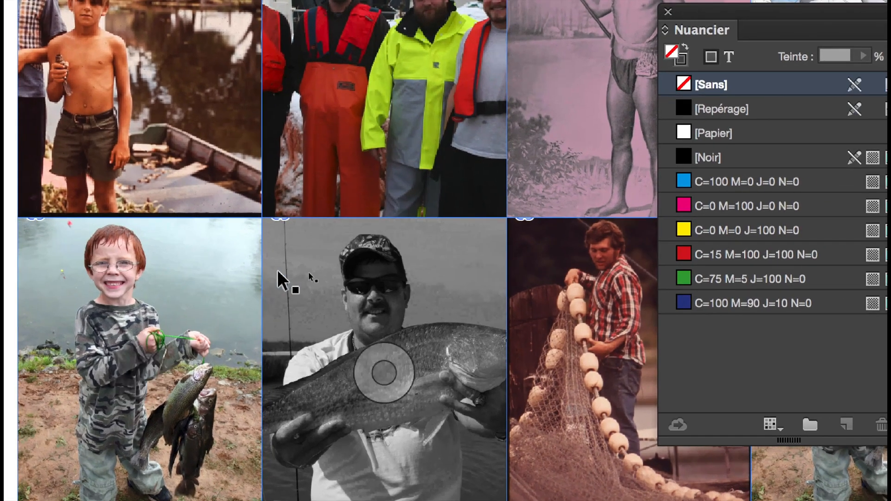
- Select the greyscale fisherman image's frame and reposition the Nuancier clear of it
{"action": "left_click", "coordinate": [277, 269]}
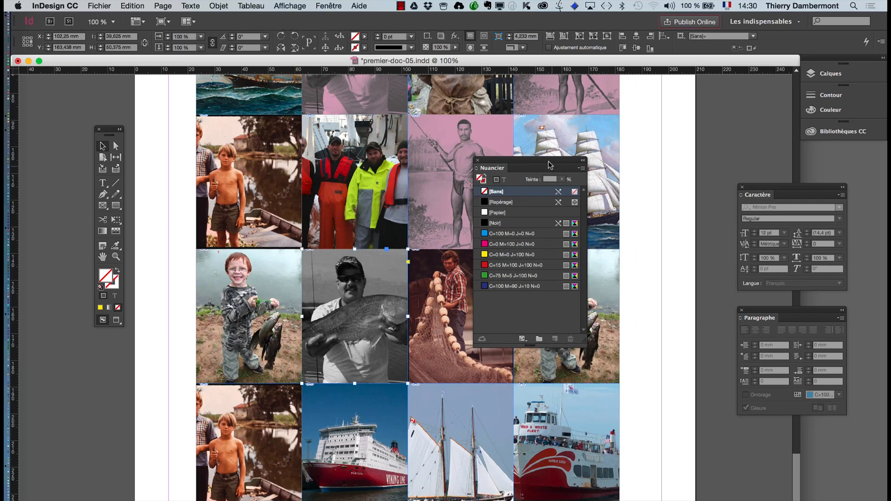
{"action": "left_click_drag", "start_coordinate": [549, 165], "coordinate": [672, 129]}
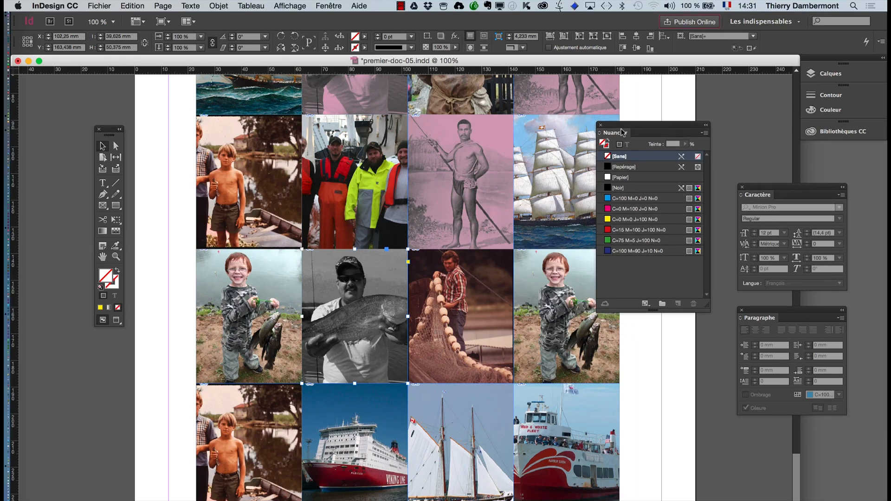
{"action": "left_click_drag", "start_coordinate": [619, 132], "coordinate": [458, 218]}
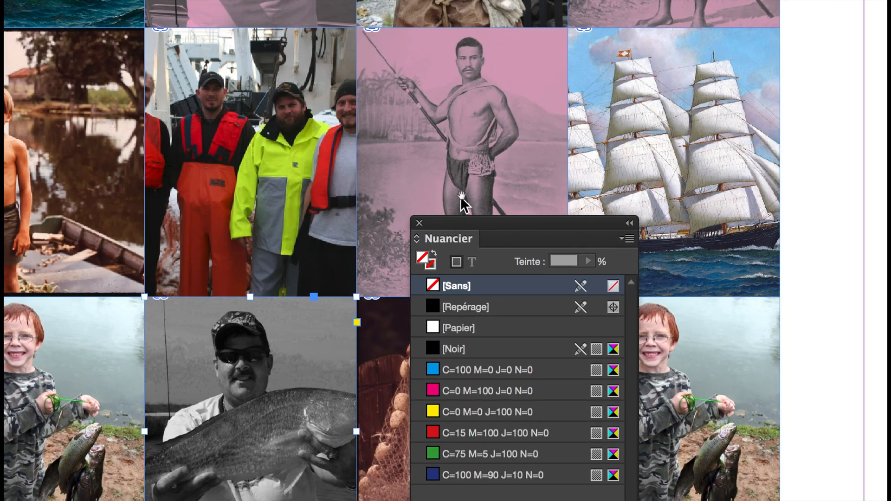
- Compare the swatches applied to the pink-tinted spearman image's content and to its frame, keeping the Nuancier clear of the image
{"action": "left_click", "coordinate": [467, 184]}
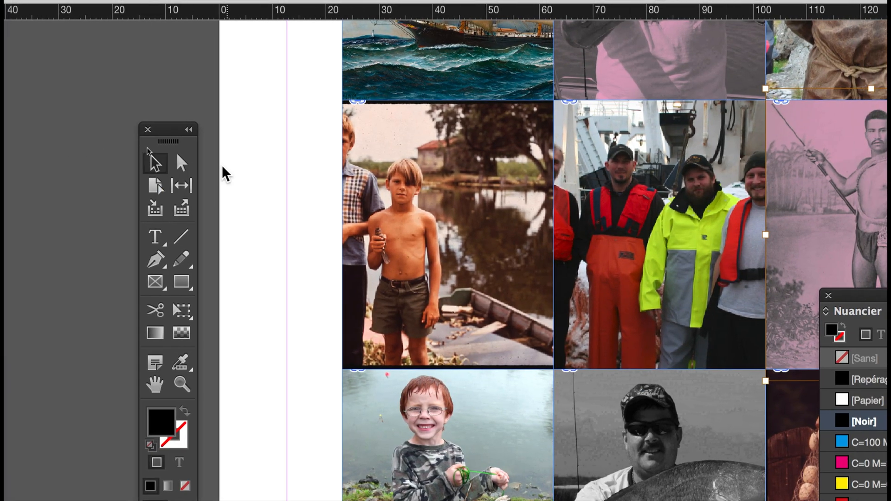
{"action": "left_click", "coordinate": [560, 159]}
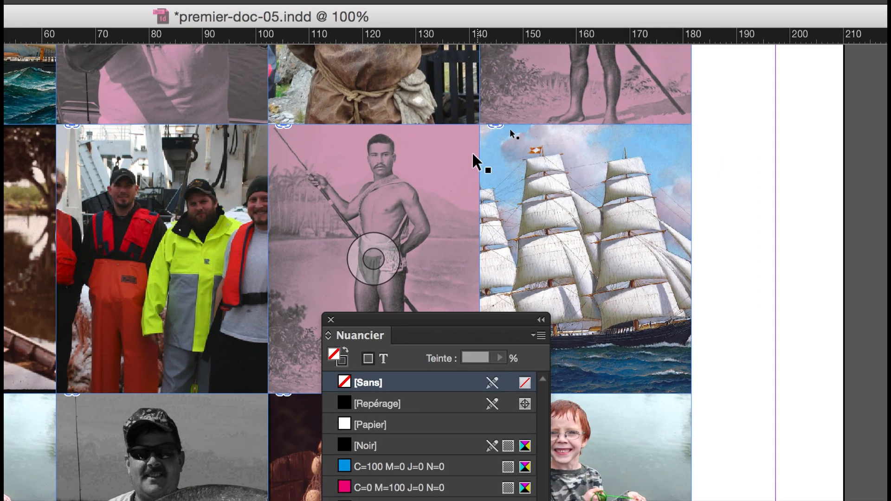
{"action": "left_click", "coordinate": [309, 142]}
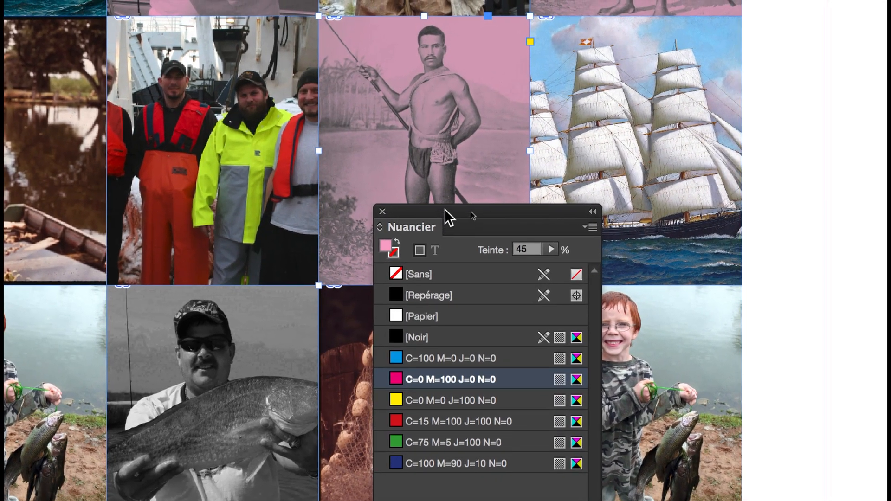
{"action": "left_click_drag", "start_coordinate": [442, 212], "coordinate": [634, 193]}
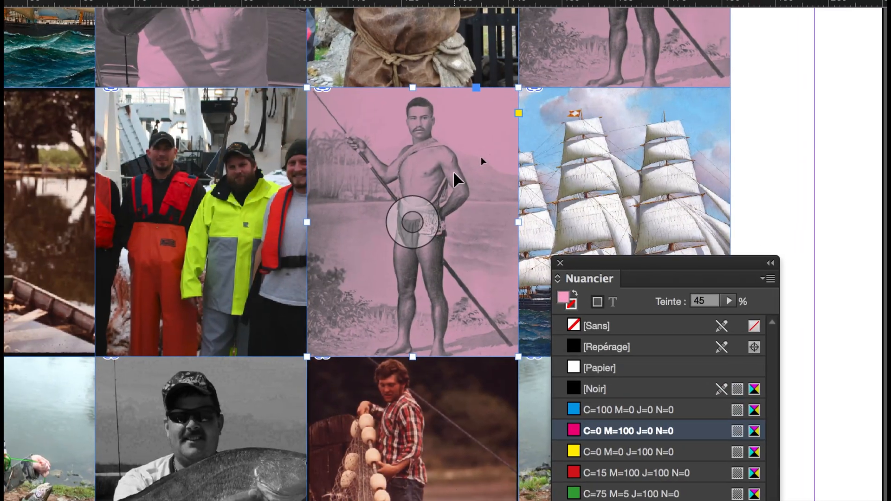
{"action": "double_click", "coordinate": [481, 157]}
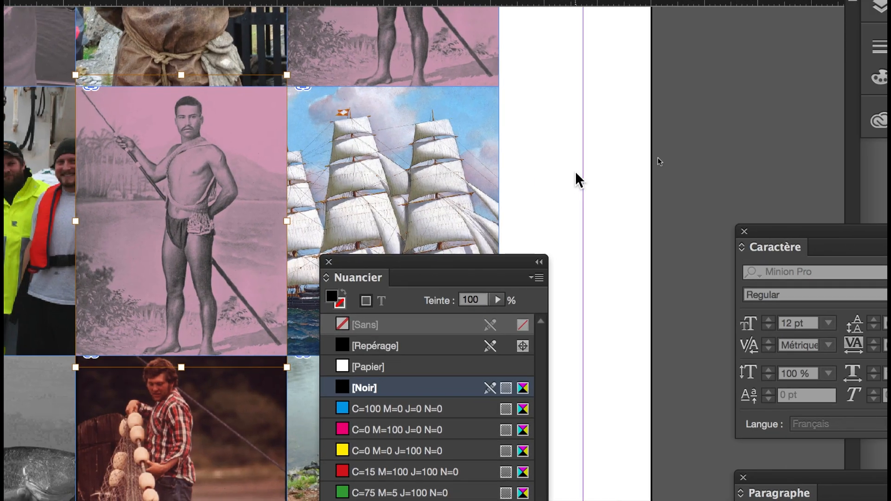
{"action": "left_click", "coordinate": [806, 175]}
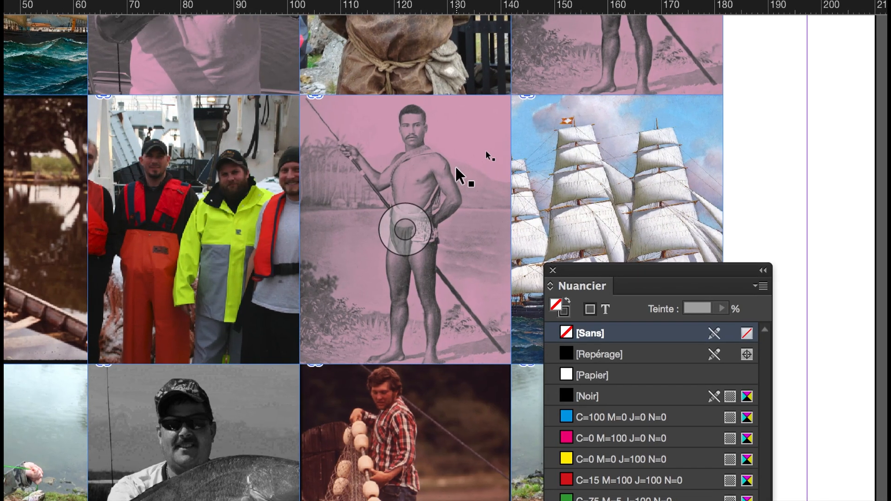
- Create a new CMJN colour with 88% cyan, 43% magenta, 0% yellow and 0% black for the spearman image's frame
{"action": "left_click", "coordinate": [456, 168]}
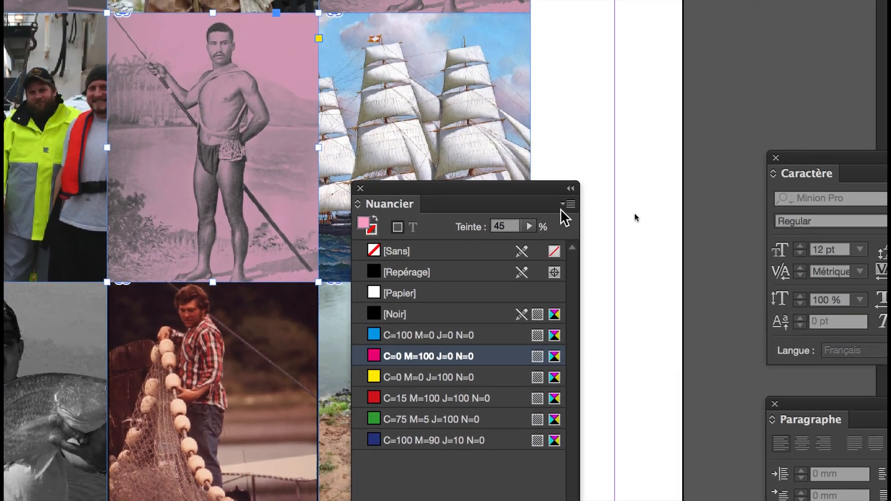
{"action": "left_click", "coordinate": [562, 208]}
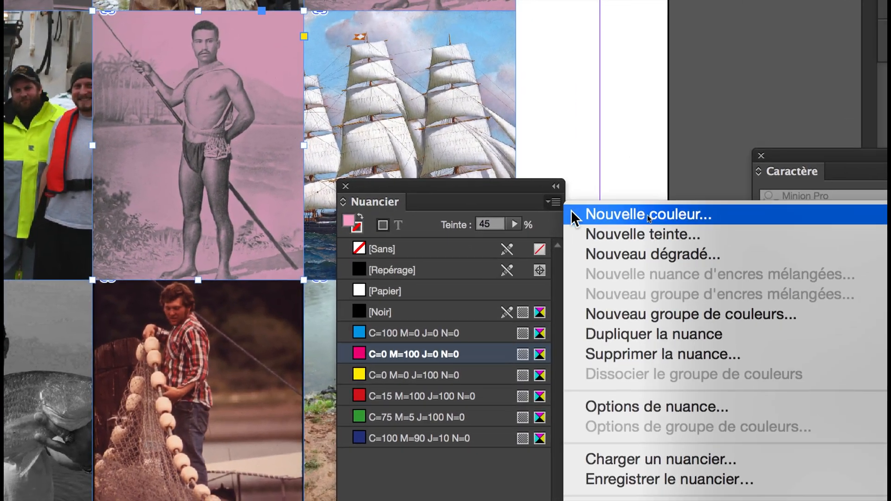
{"action": "left_click", "coordinate": [581, 213]}
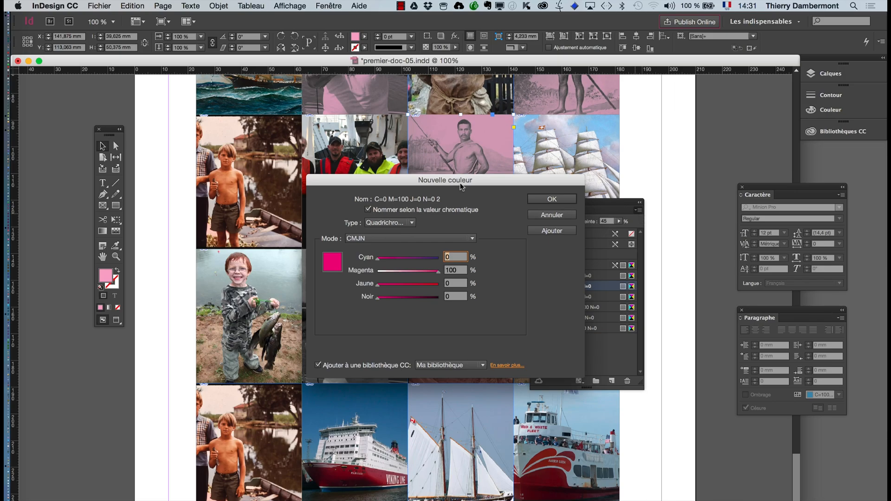
{"action": "left_click_drag", "start_coordinate": [461, 187], "coordinate": [698, 123]}
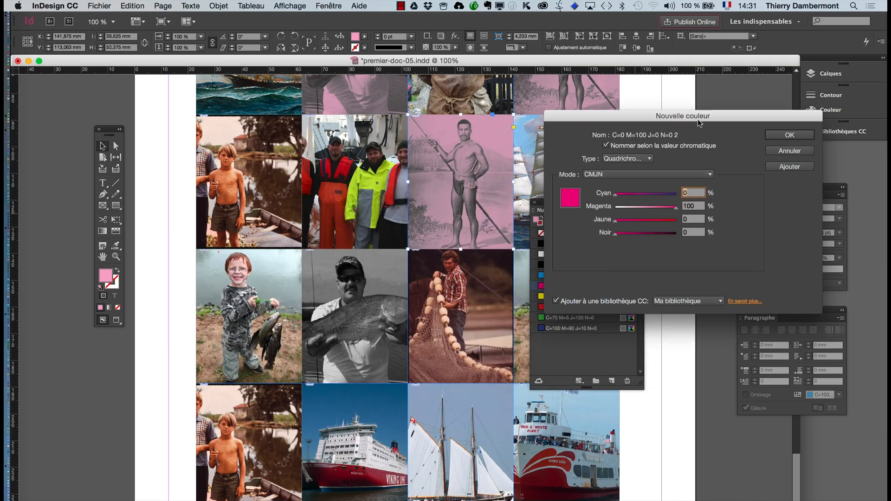
{"action": "left_click_drag", "start_coordinate": [675, 206], "coordinate": [642, 210]}
{"action": "left_click", "coordinate": [664, 195]}
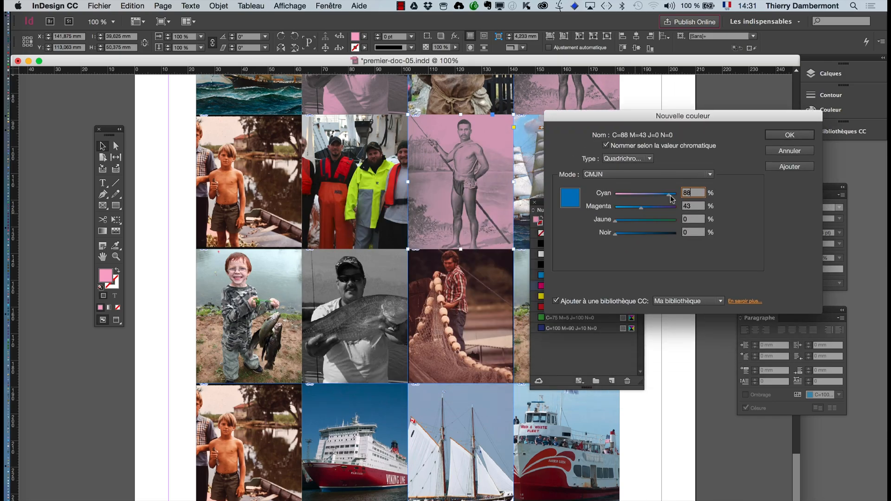
{"action": "left_click", "coordinate": [789, 134]}
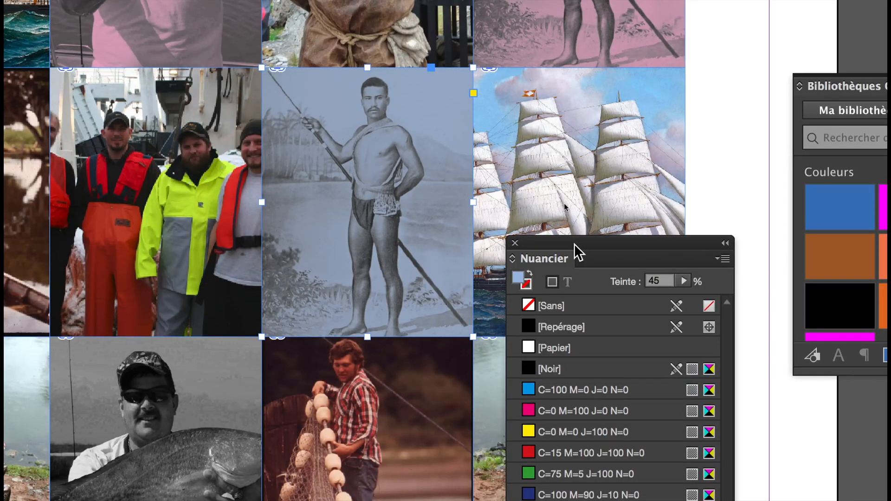
- Edit the new blue swatch to 23% cyan, 43% magenta and 86% yellow, with the options dialog moved clear of the spearman image
{"action": "left_click_drag", "start_coordinate": [574, 243], "coordinate": [608, 4]}
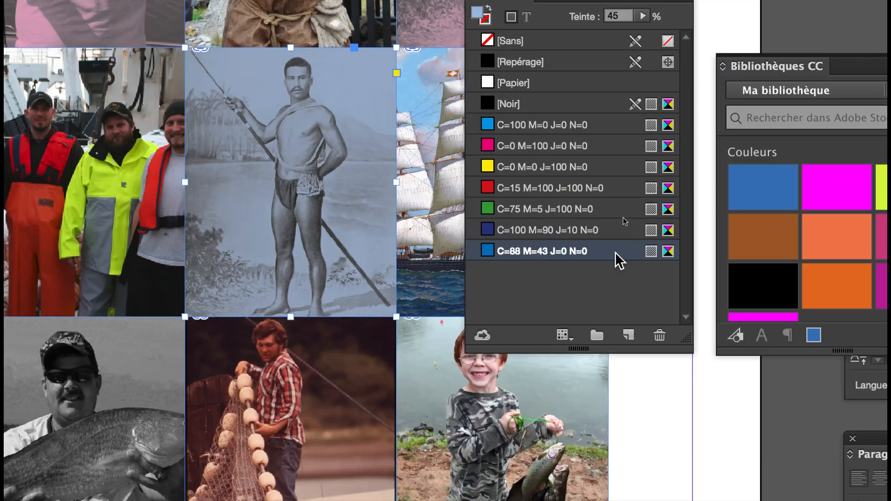
{"action": "double_click", "coordinate": [631, 298]}
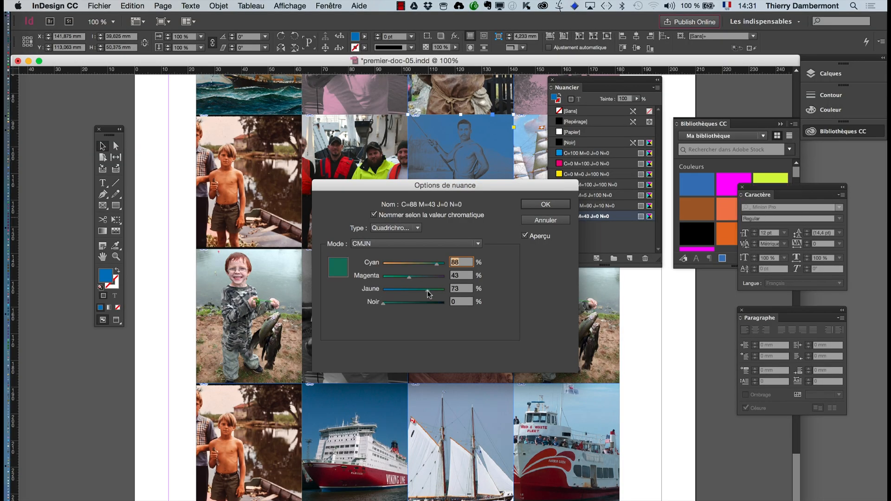
{"action": "type", "text": "23"}
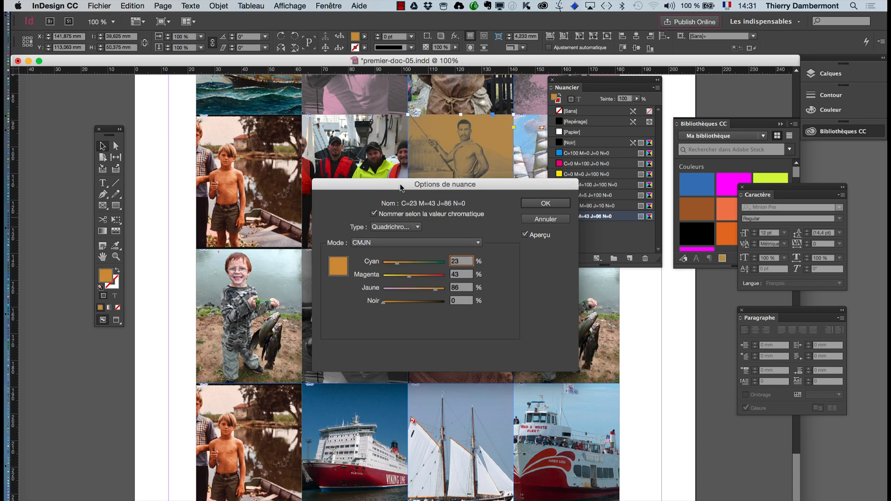
{"action": "left_click_drag", "start_coordinate": [403, 196], "coordinate": [379, 285]}
{"action": "left_click", "coordinate": [387, 333]}
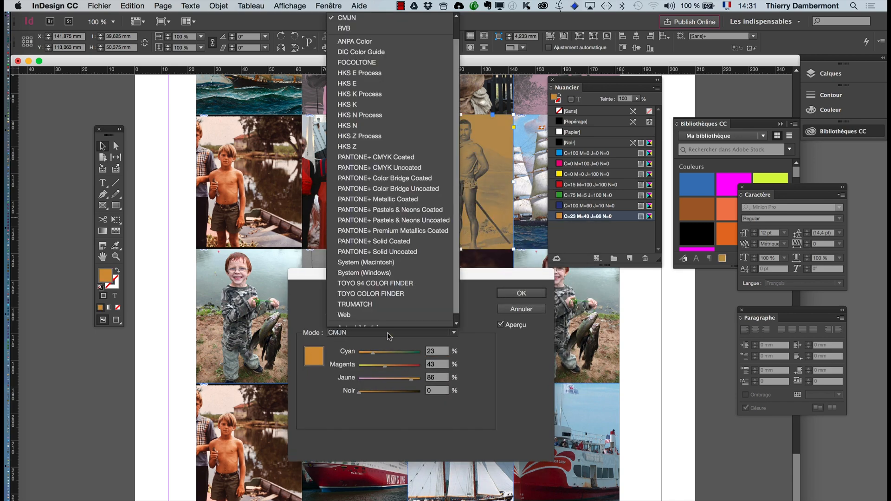
{"action": "left_click", "coordinate": [469, 346]}
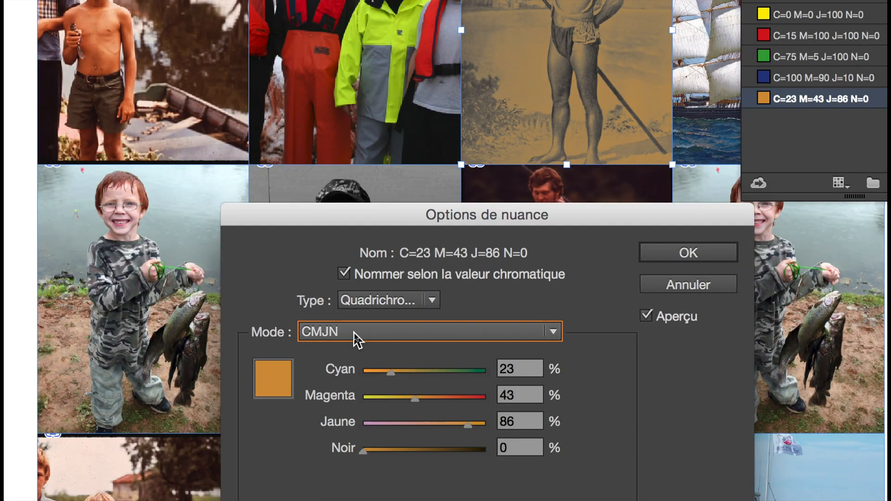
{"action": "left_click", "coordinate": [353, 331]}
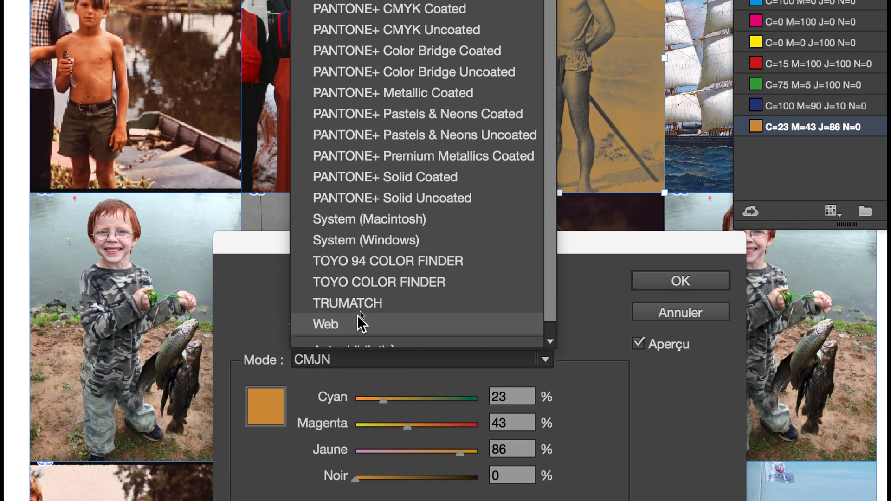
{"action": "scroll", "coordinate": [357, 318], "scroll_direction": "up", "scroll_amount": 2}
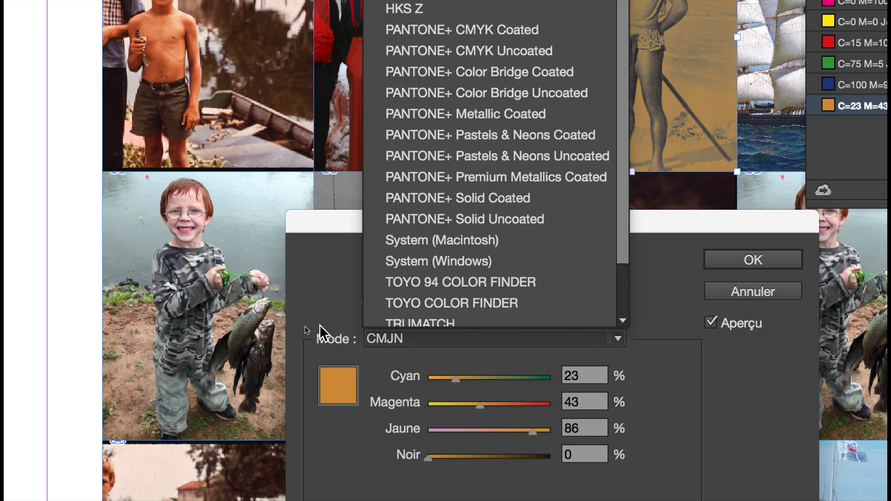
{"action": "left_click", "coordinate": [320, 324]}
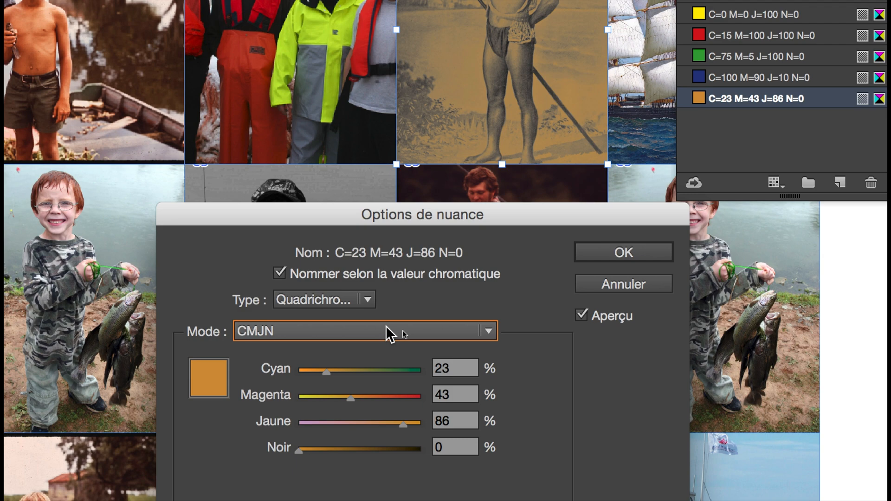
- Switch the orange swatch's colour mode from CMJN to RVB
{"action": "left_click", "coordinate": [385, 325]}
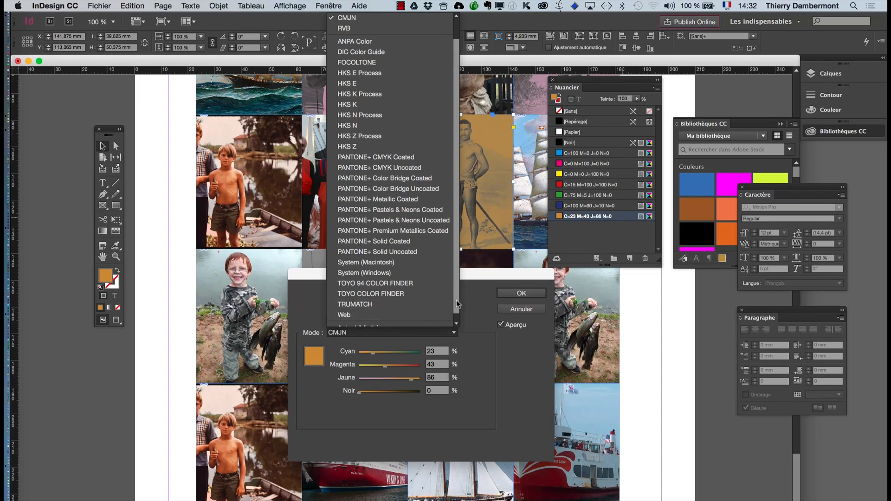
{"action": "scroll", "coordinate": [374, 38], "scroll_direction": "up", "scroll_amount": 2}
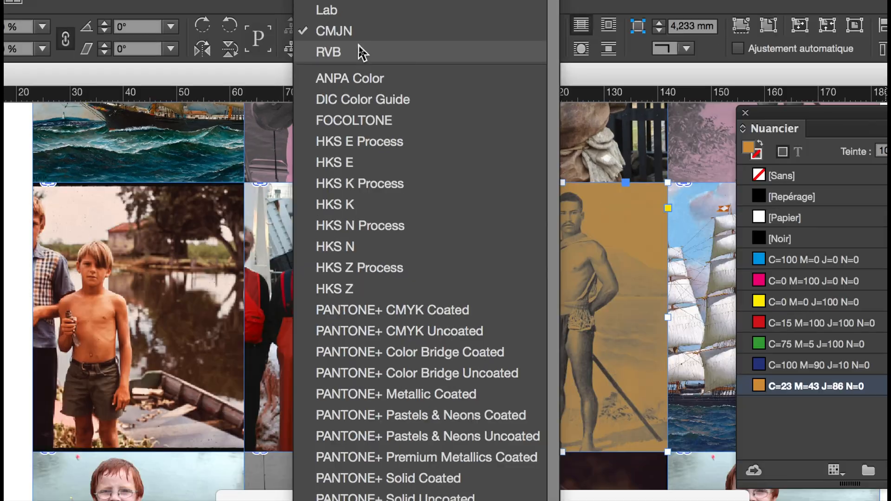
{"action": "left_click", "coordinate": [358, 46]}
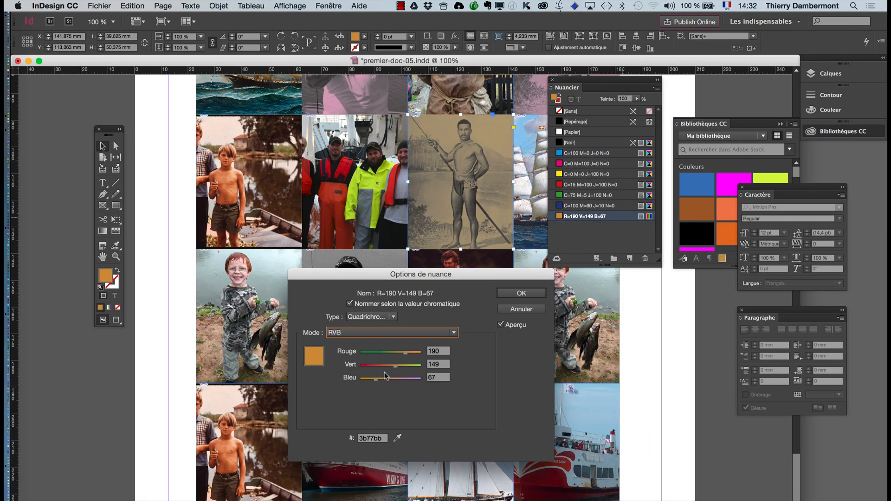
- Experiment with the swatch's RVB values, settle on red 199, green 221 and blue 89, and accept the swatch options
{"action": "left_click", "coordinate": [379, 357]}
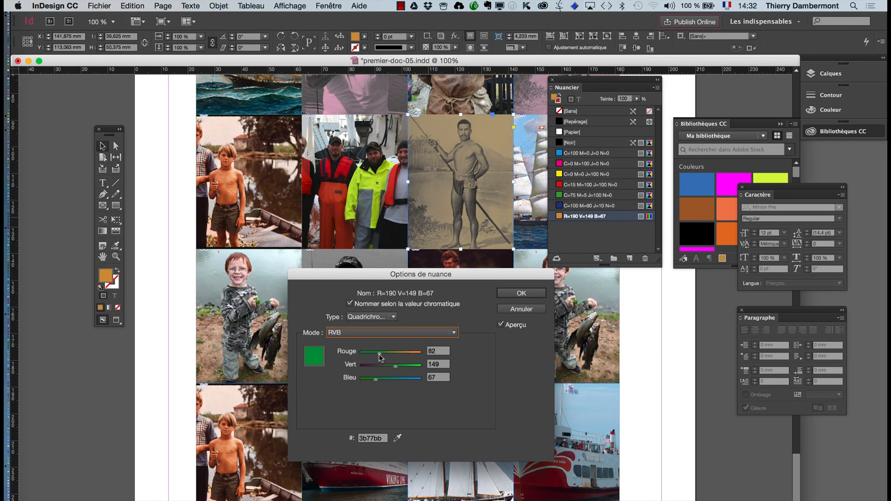
{"action": "left_click", "coordinate": [418, 366]}
{"action": "left_click", "coordinate": [417, 353]}
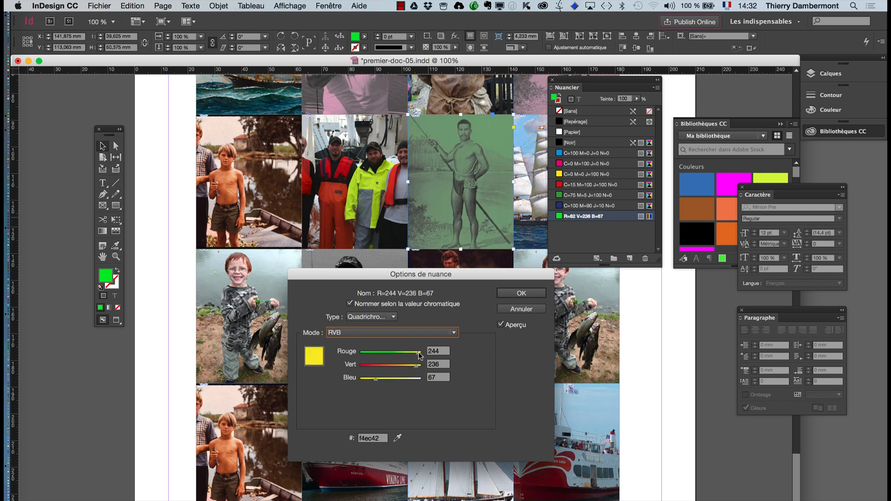
{"action": "left_click", "coordinate": [376, 365]}
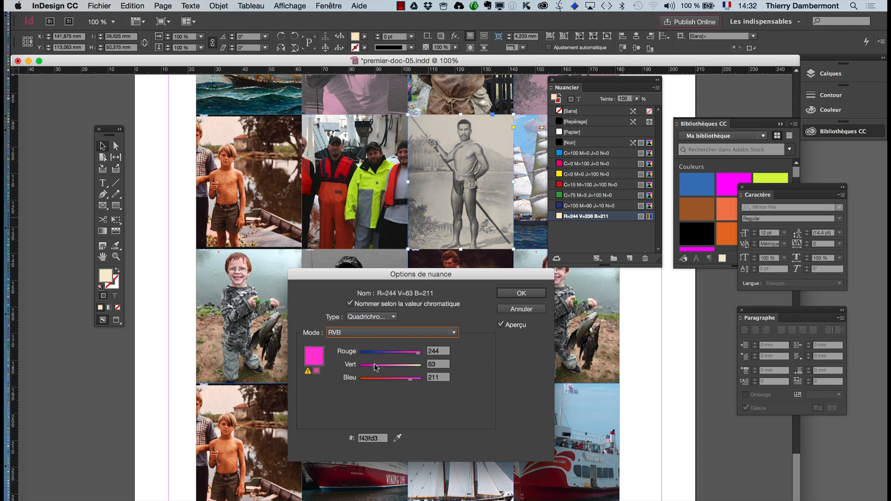
{"action": "left_click", "coordinate": [413, 366]}
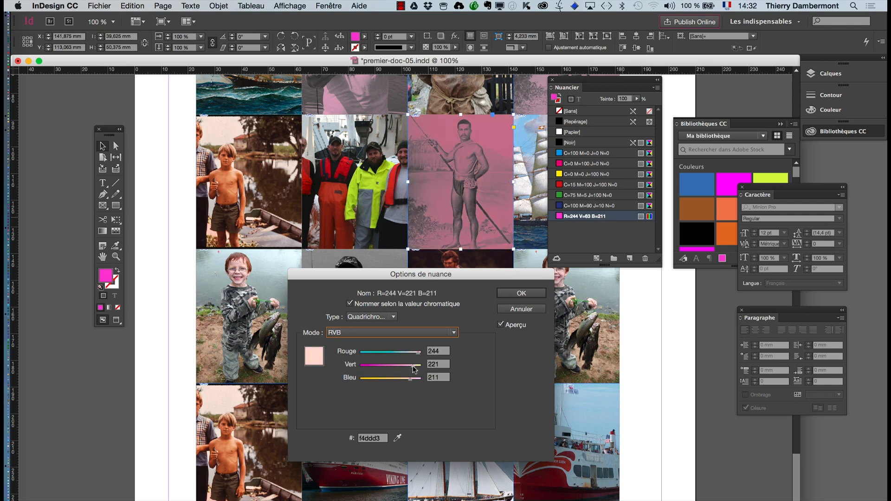
{"action": "left_click", "coordinate": [371, 353]}
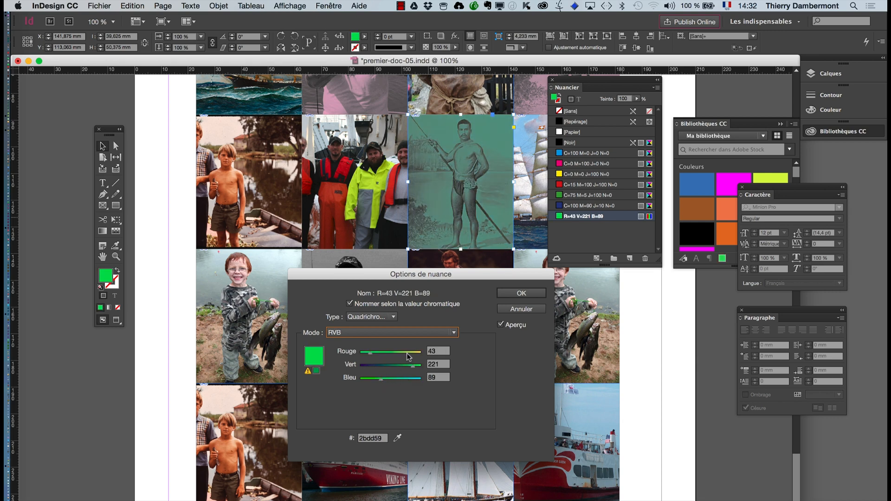
{"action": "left_click", "coordinate": [408, 354]}
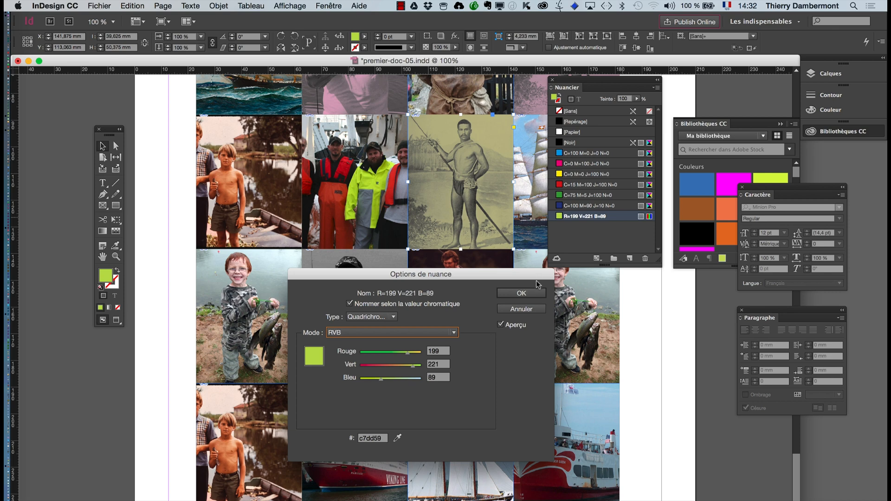
{"action": "left_click", "coordinate": [539, 292]}
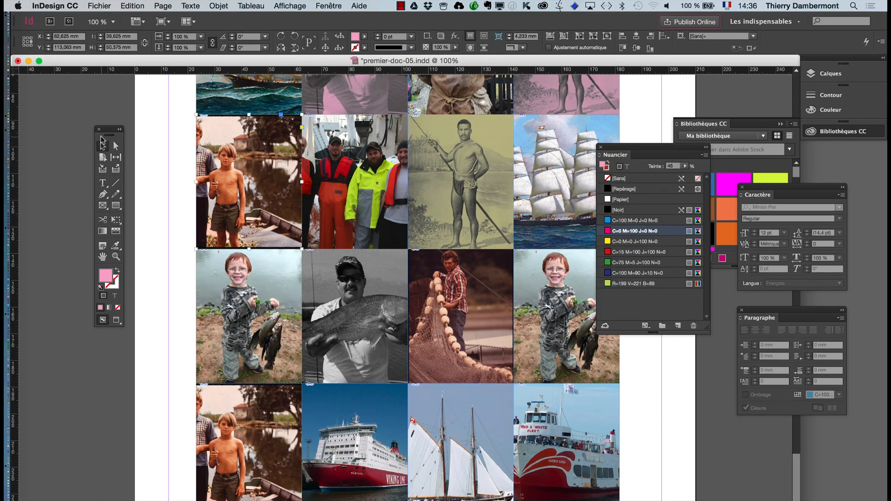
- Move the tools panel farther from the image grid and select the frame of the pink-tinted spearman image in the first row
{"action": "left_click_drag", "start_coordinate": [110, 134], "coordinate": [81, 107]}
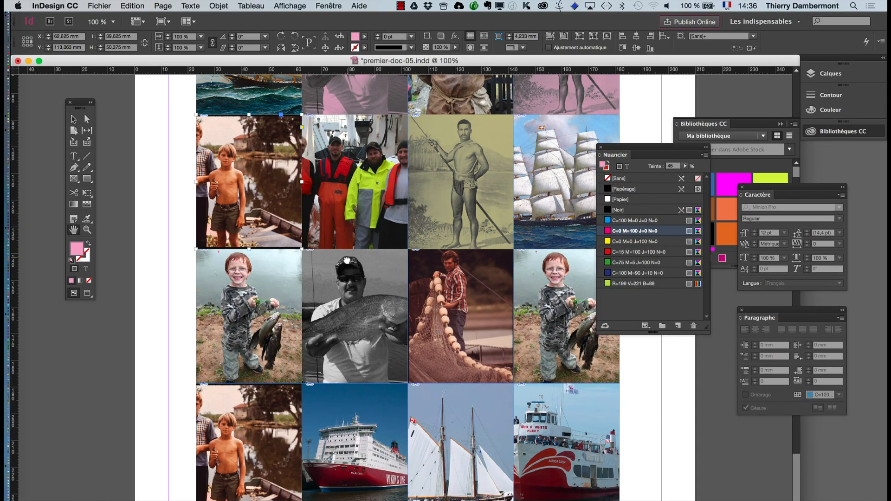
{"action": "left_click_drag", "start_coordinate": [347, 261], "coordinate": [295, 383]}
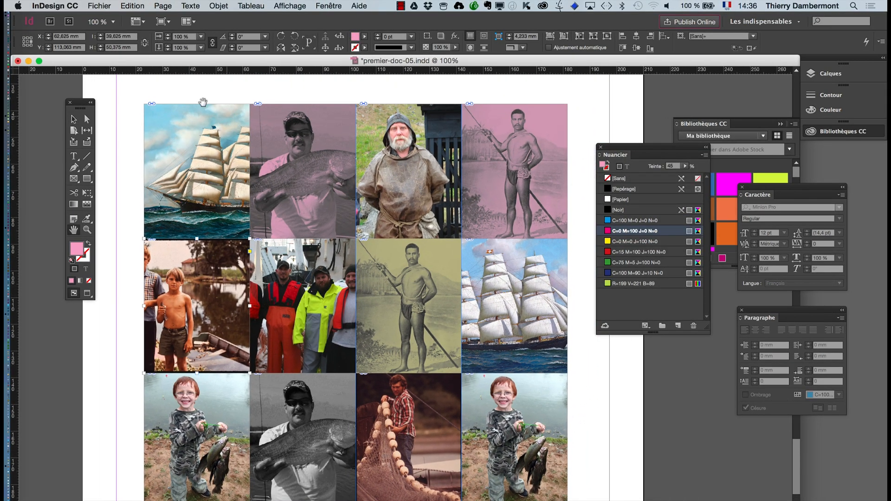
{"action": "left_click", "coordinate": [488, 215]}
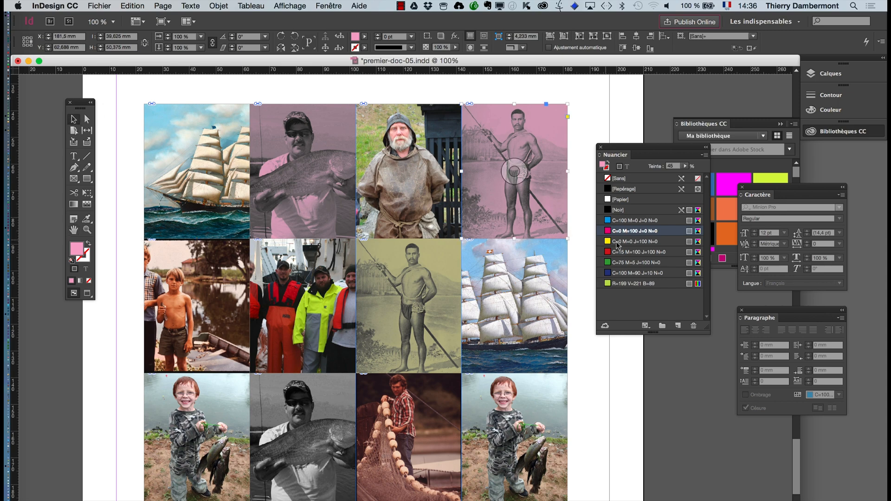
- Compare the magenta, yellow and green swatches on the spearman image's frame and settle on C=100 M=90 J=10 N=0 at 45% tint
{"action": "left_click", "coordinate": [634, 273]}
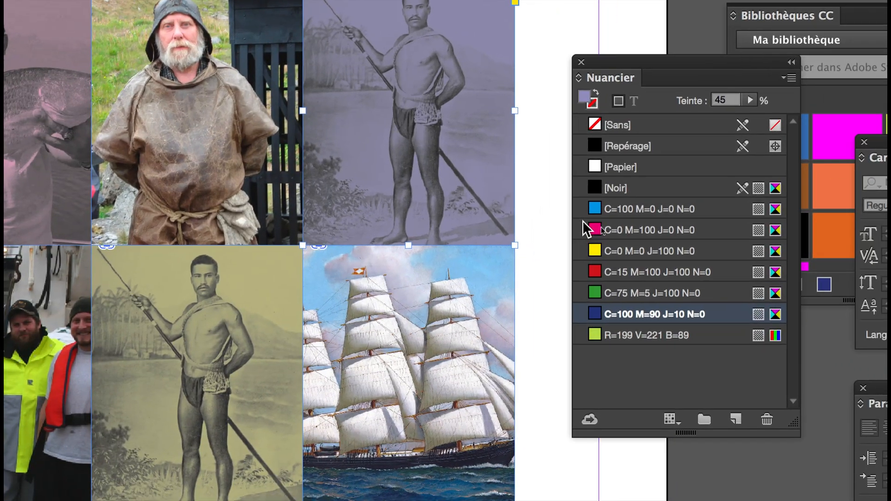
{"action": "left_click", "coordinate": [603, 231]}
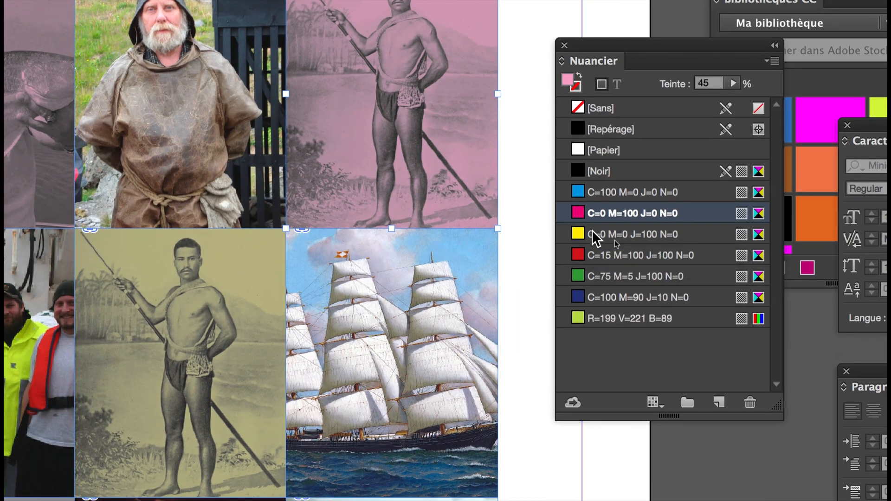
{"action": "left_click", "coordinate": [598, 248]}
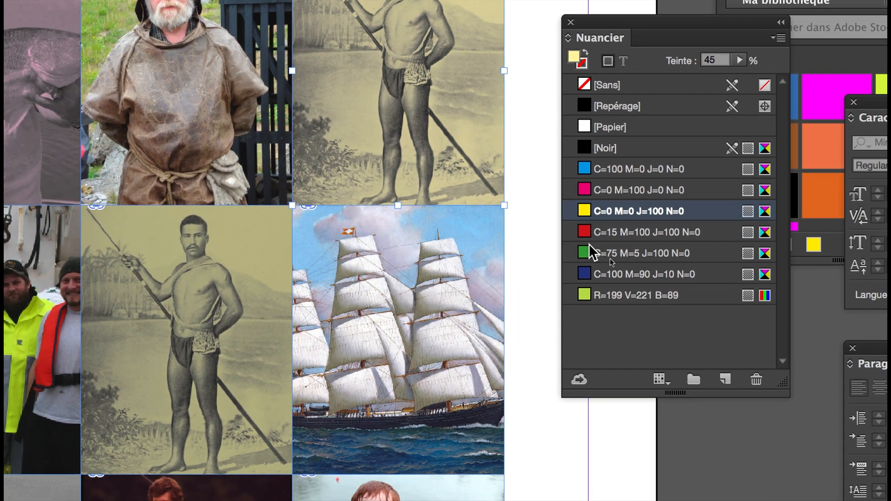
{"action": "left_click", "coordinate": [591, 252]}
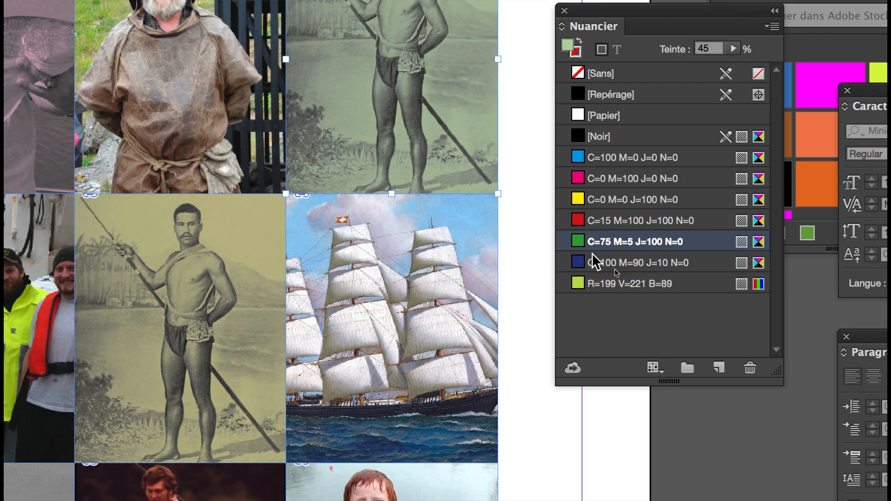
{"action": "left_click", "coordinate": [591, 260]}
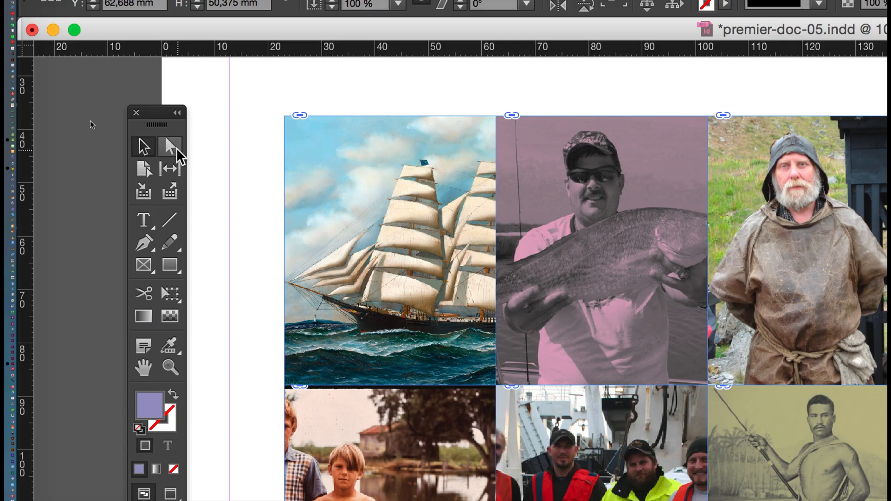
- Select the content of the untinted greyscale fisherman image with the Direct Selection tool and place the Nuancier beside it
{"action": "left_click", "coordinate": [175, 148]}
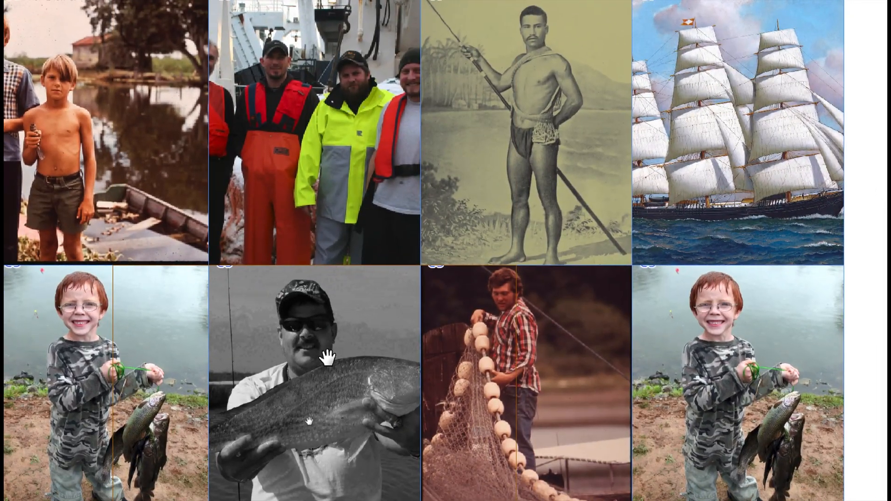
{"action": "scroll", "coordinate": [327, 358], "scroll_direction": "down", "scroll_amount": 10}
{"action": "scroll", "coordinate": [327, 359], "scroll_direction": "up", "scroll_amount": 7}
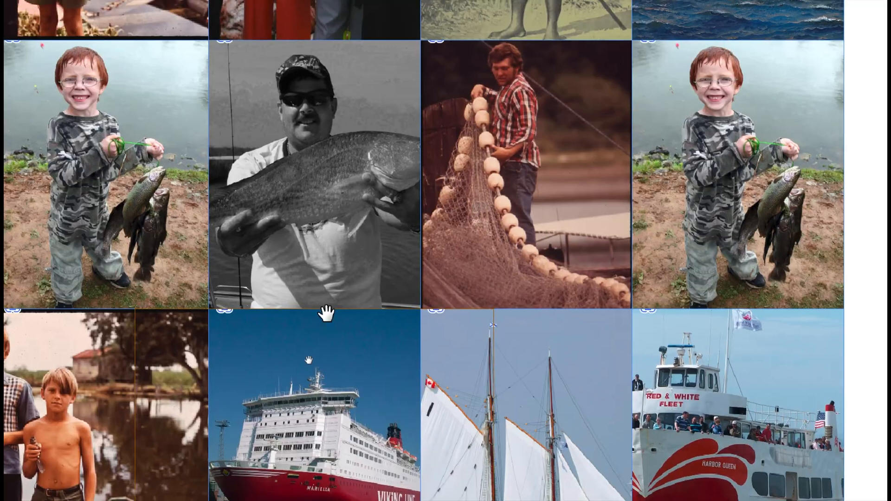
{"action": "scroll", "coordinate": [308, 360], "scroll_direction": "up", "scroll_amount": 7}
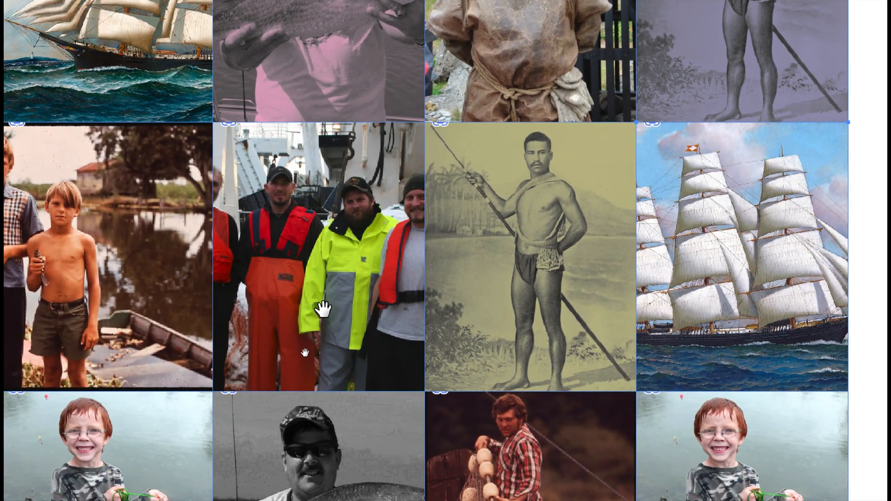
{"action": "scroll", "coordinate": [323, 308], "scroll_direction": "down", "scroll_amount": 3}
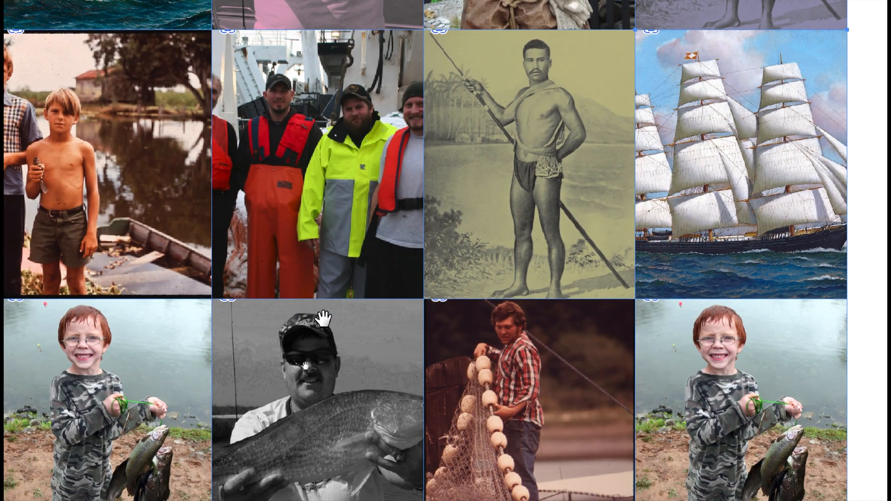
{"action": "scroll", "coordinate": [323, 318], "scroll_direction": "down", "scroll_amount": 1}
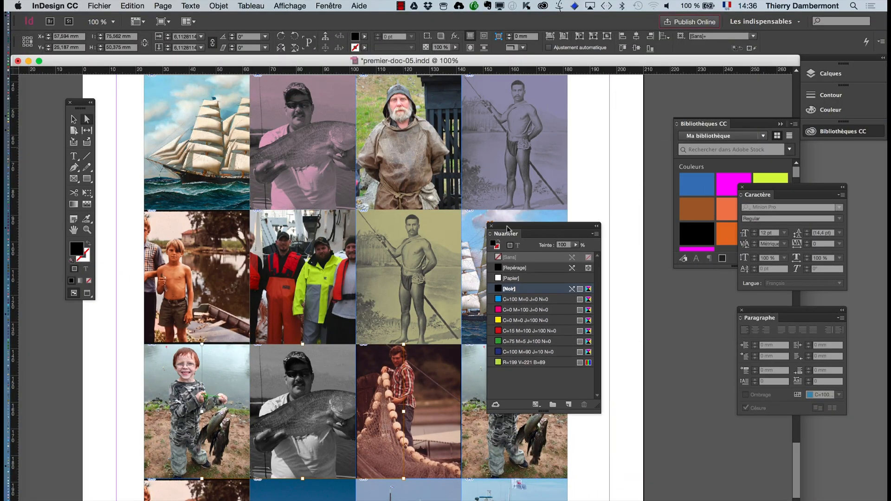
{"action": "left_click_drag", "start_coordinate": [507, 228], "coordinate": [390, 283]}
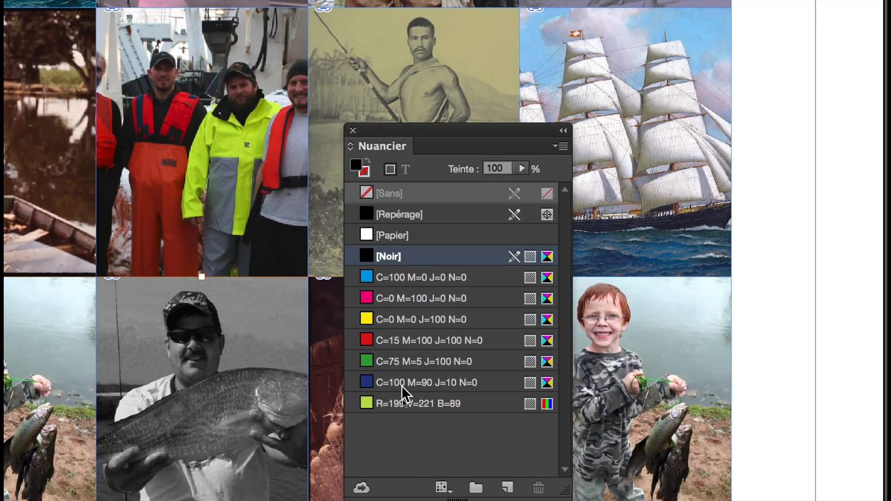
- Try the navy, red, cyan, magenta and green swatches on the fisherman image's content, ending with R=199 V=221 B=89
{"action": "left_click", "coordinate": [402, 383]}
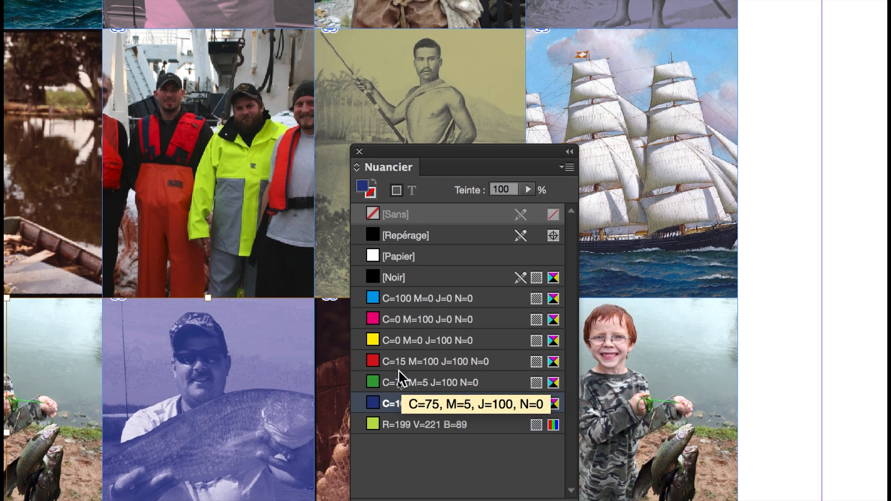
{"action": "left_click", "coordinate": [393, 349]}
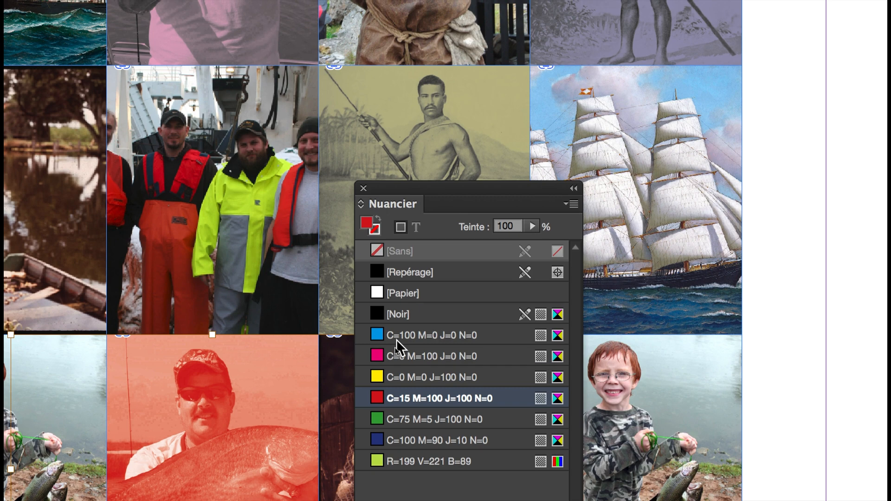
{"action": "left_click", "coordinate": [397, 338]}
{"action": "left_click", "coordinate": [399, 356]}
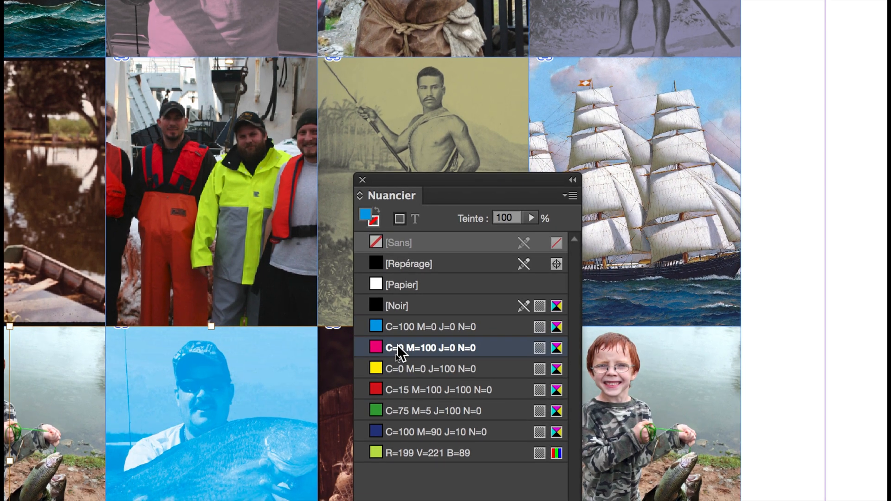
{"action": "left_click", "coordinate": [404, 397]}
{"action": "left_click", "coordinate": [406, 418]}
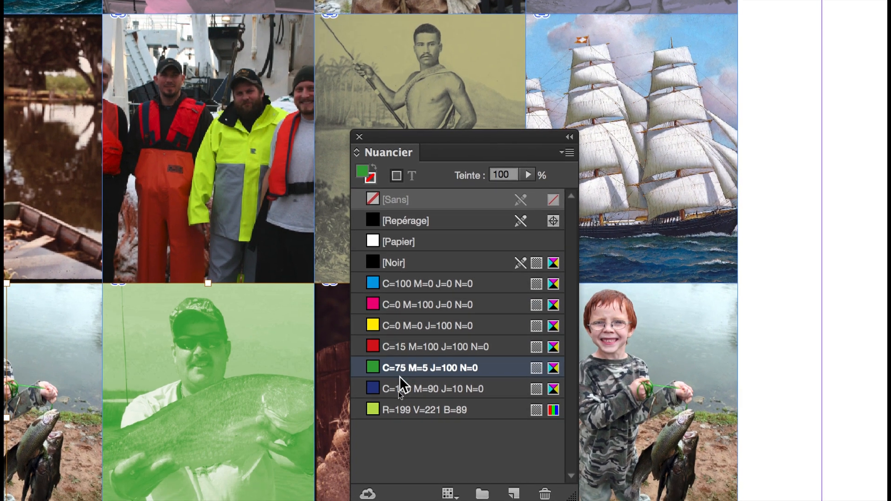
{"action": "left_click", "coordinate": [399, 392]}
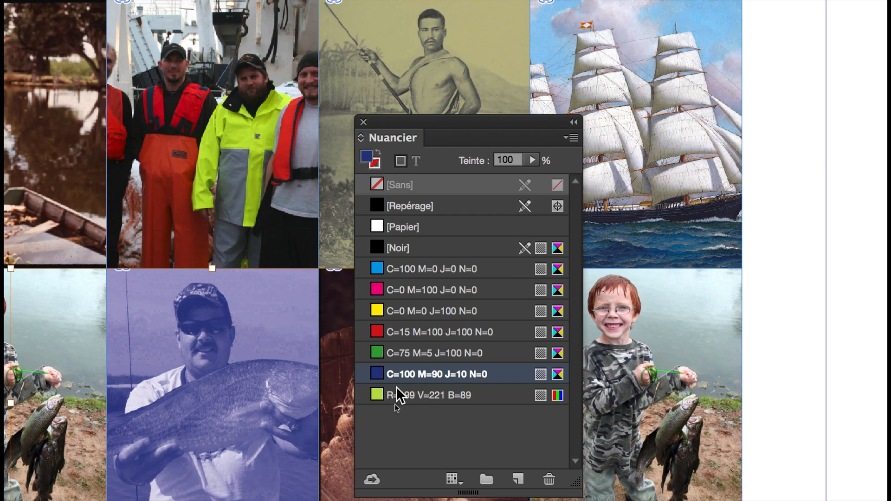
{"action": "left_click", "coordinate": [397, 394]}
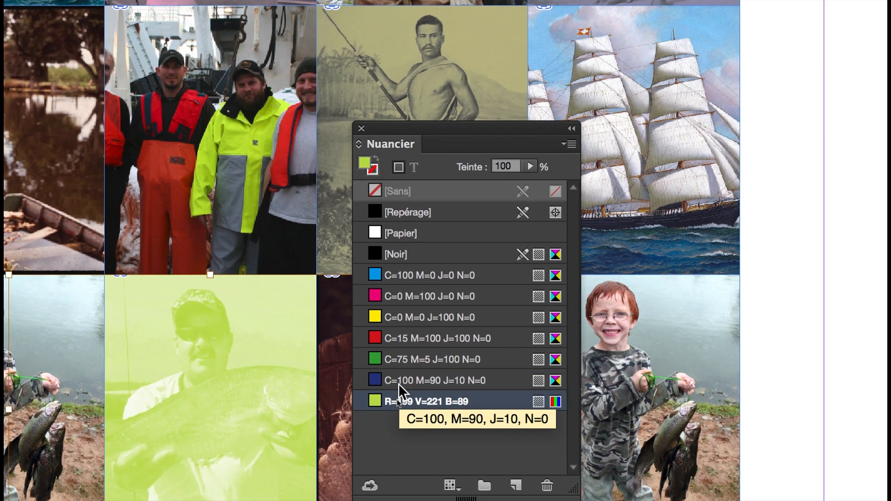
- Try the C=100 M=90 J=10 N=0 and C=75 M=5 J=100 N=0 swatches on the greyscale fisherman image's content
{"action": "left_click", "coordinate": [399, 376]}
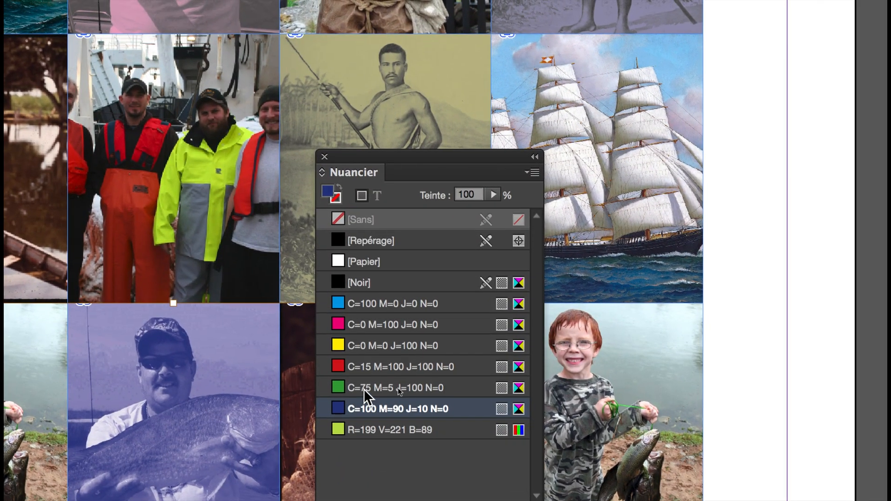
{"action": "left_click", "coordinate": [363, 382]}
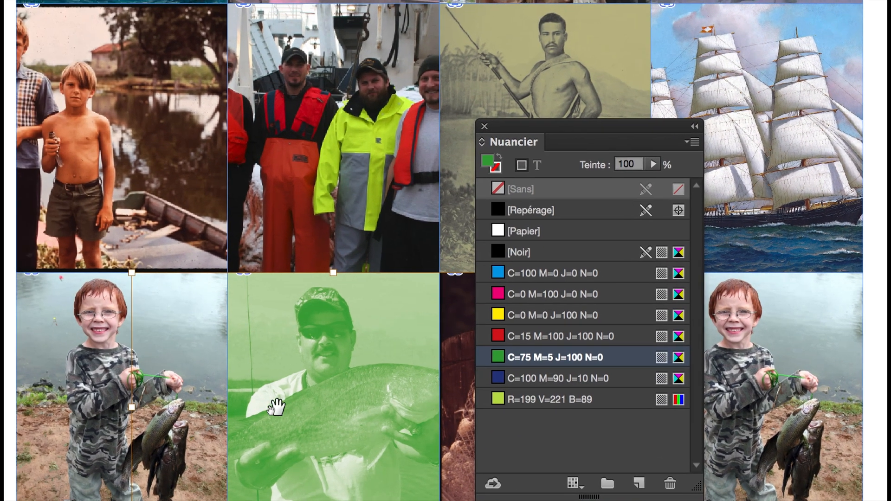
{"action": "scroll", "coordinate": [273, 408], "scroll_direction": "up", "scroll_amount": 2}
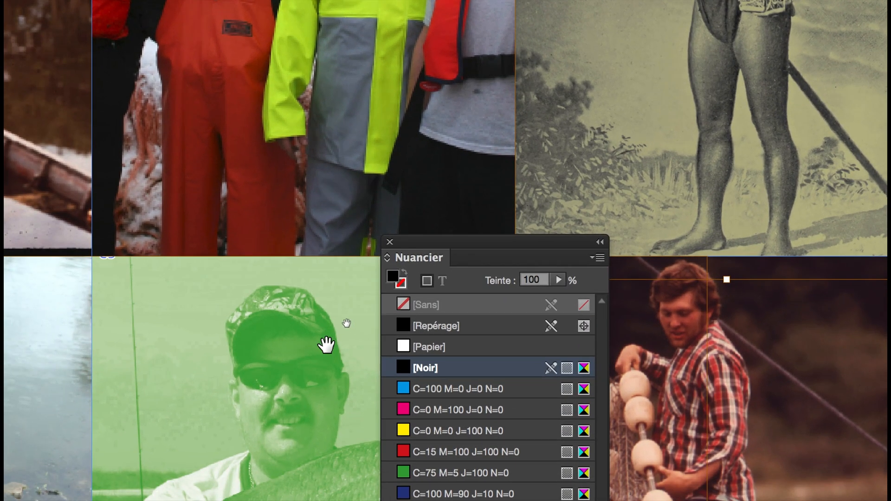
{"action": "left_click", "coordinate": [327, 344]}
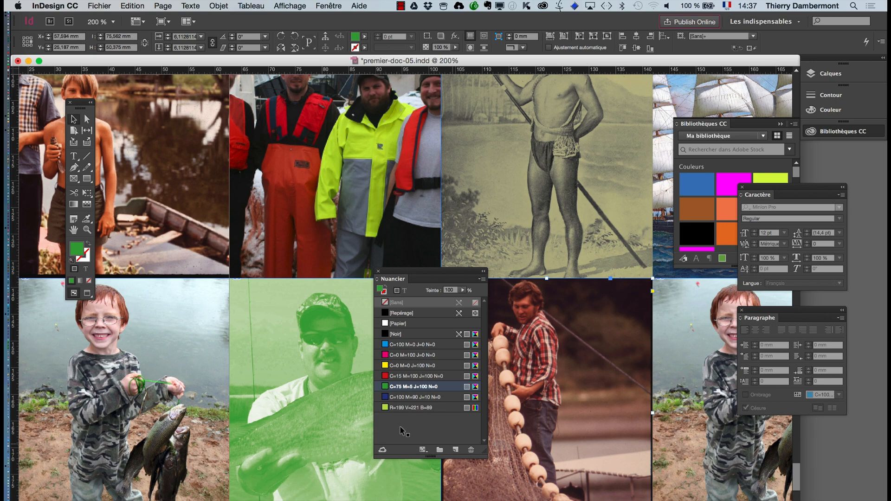
- Select the fisherman image's frame, move the Nuancier clear of it, and compare magenta and cyan fills before settling on R=199 V=221 B=89
{"action": "left_click", "coordinate": [267, 338]}
{"action": "key", "text": "slash"}
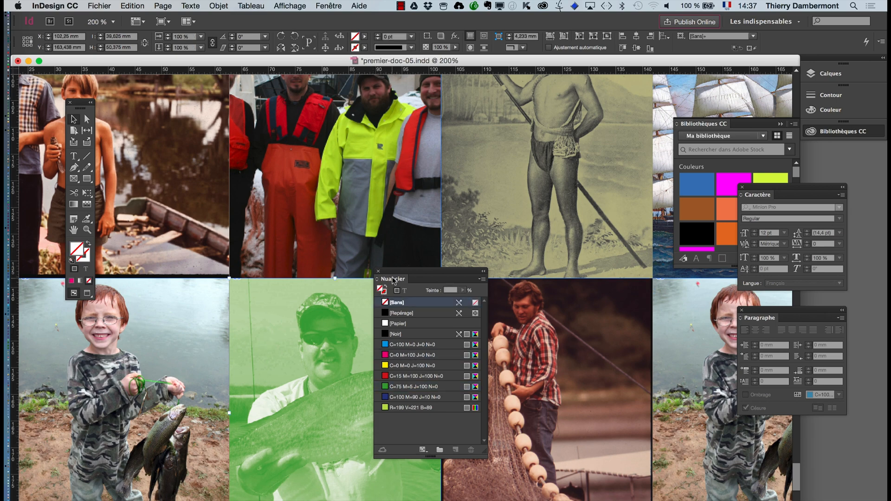
{"action": "left_click_drag", "start_coordinate": [394, 272], "coordinate": [526, 292]}
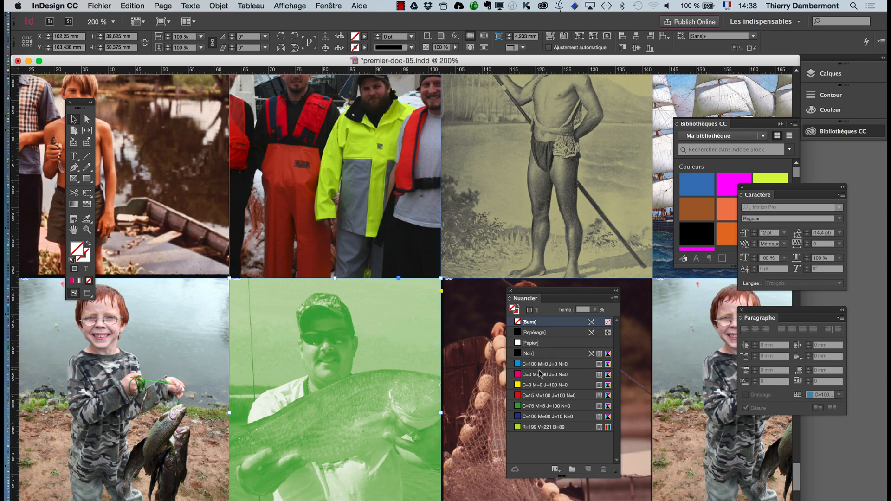
{"action": "left_click", "coordinate": [539, 374]}
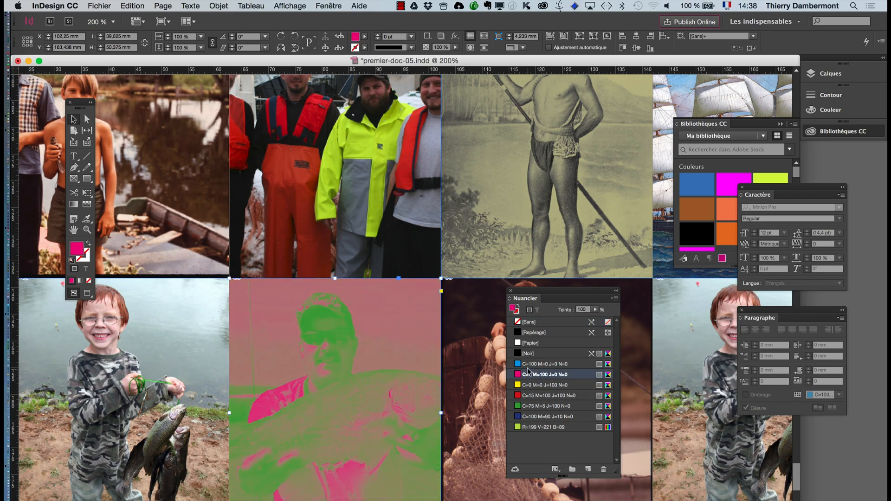
{"action": "left_click", "coordinate": [528, 365]}
{"action": "left_click", "coordinate": [531, 427]}
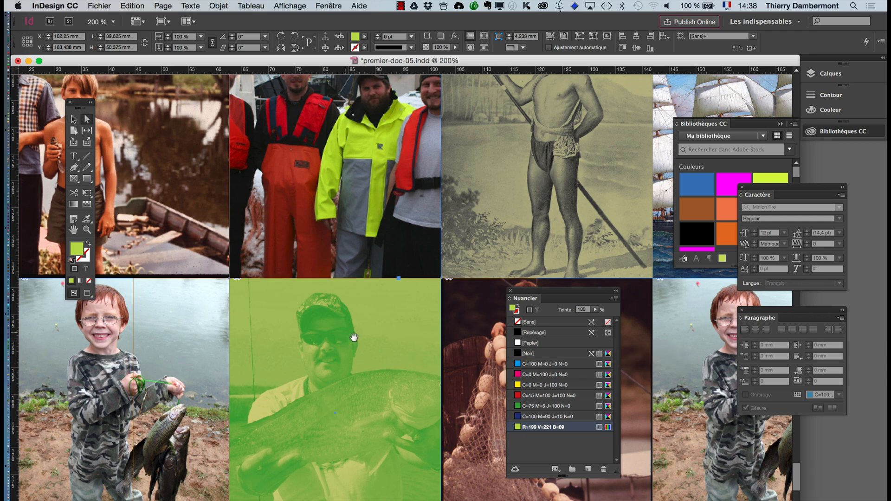
- Recolour the fisherman image's content with C=100 M=90 J=10 N=0 and reselect its frame with the Selection tool
{"action": "left_click", "coordinate": [540, 417]}
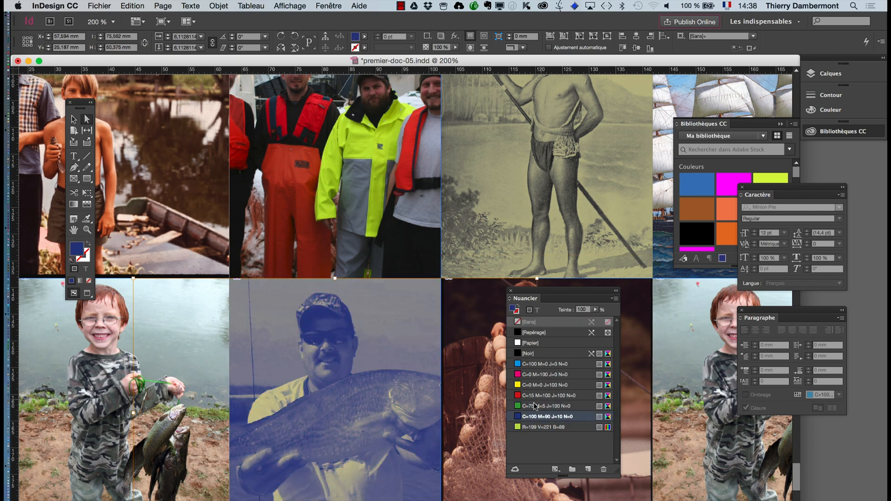
{"action": "left_click", "coordinate": [73, 119]}
{"action": "left_click", "coordinate": [302, 190]}
{"action": "left_click", "coordinate": [294, 343]}
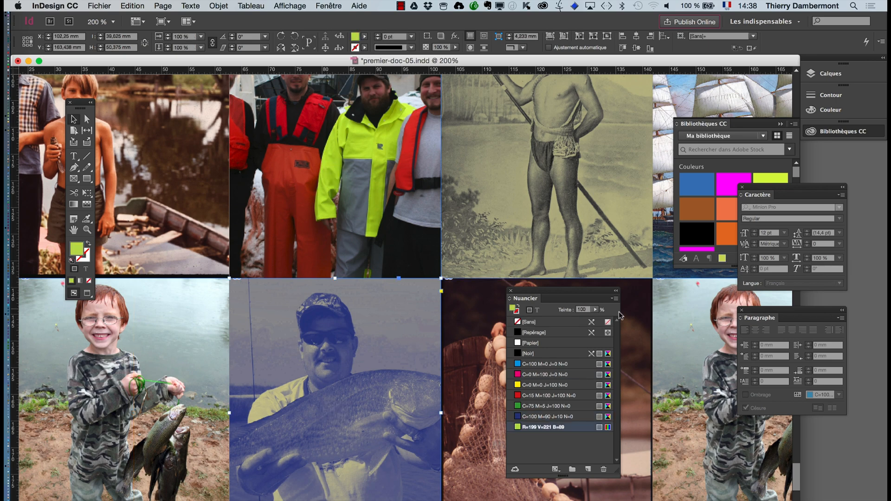
- Redefine the frame's R=199 V=221 B=89 swatch as R=234 V=71 B=222, moving its options dialog clear of the fisherman image
{"action": "left_click", "coordinate": [614, 300]}
{"action": "key", "text": "Escape"}
{"action": "double_click", "coordinate": [568, 427]}
{"action": "left_click_drag", "start_coordinate": [407, 278], "coordinate": [625, 192]}
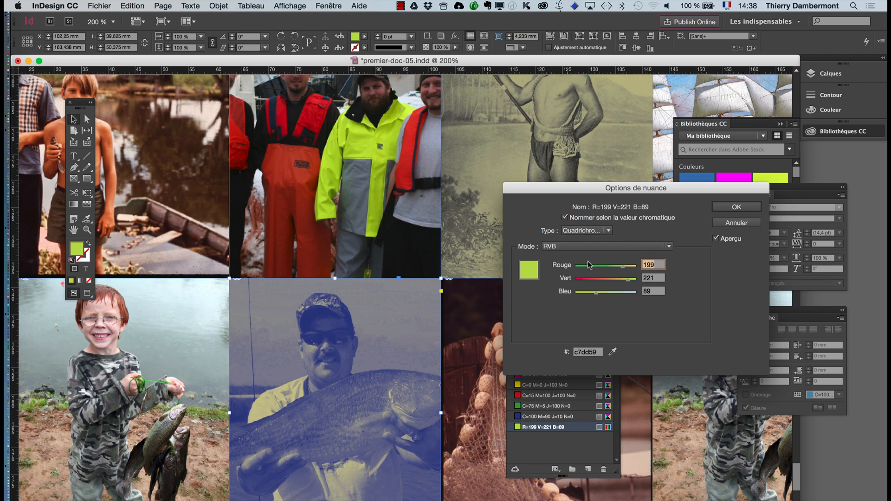
{"action": "left_click", "coordinate": [587, 266]}
{"action": "left_click", "coordinate": [598, 280]}
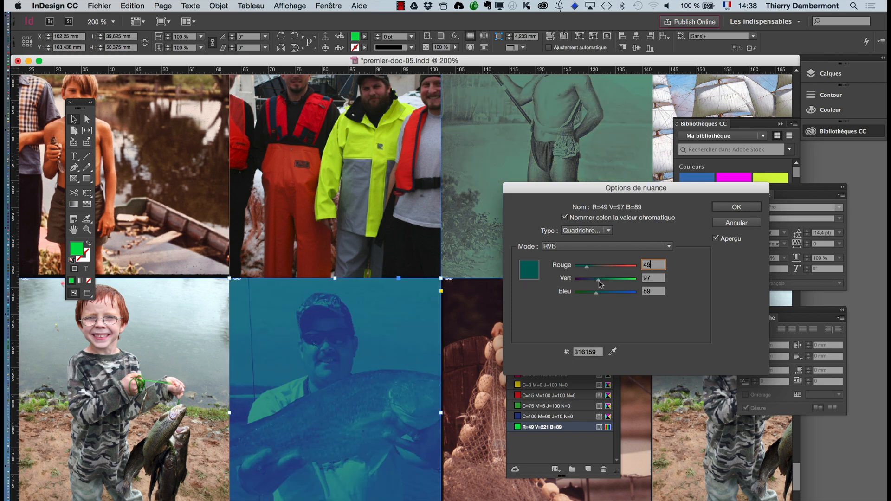
{"action": "left_click", "coordinate": [632, 267]}
{"action": "mouse_move", "coordinate": [594, 283]}
{"action": "left_mouse_down"}
{"action": "mouse_move", "coordinate": [637, 282]}
{"action": "mouse_move", "coordinate": [592, 284]}
{"action": "left_mouse_up"}
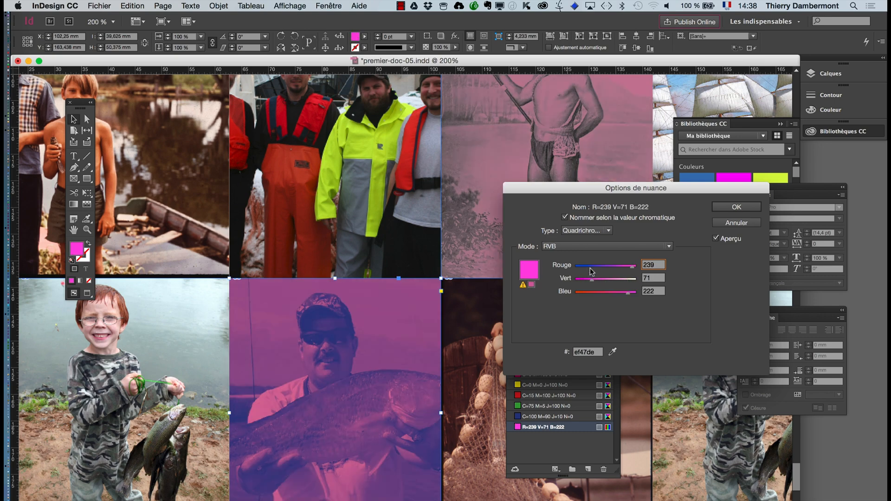
{"action": "left_click", "coordinate": [589, 267]}
{"action": "left_click_drag", "start_coordinate": [585, 271], "coordinate": [632, 268]}
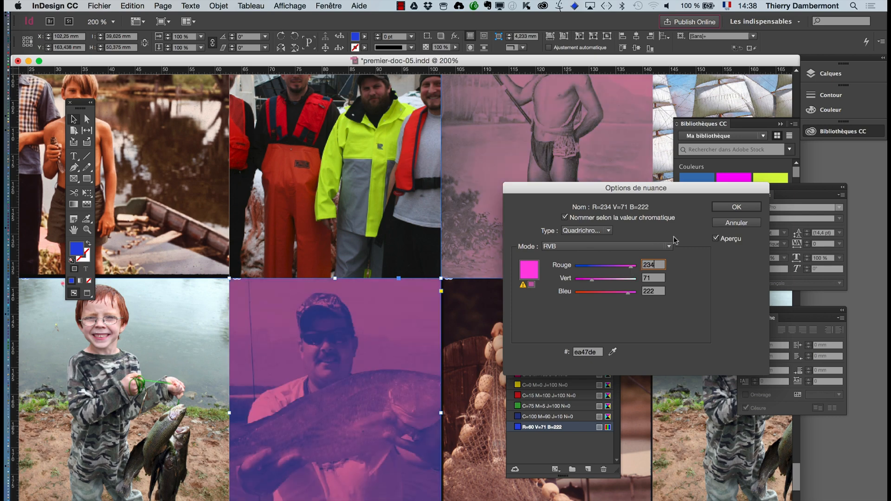
{"action": "left_click", "coordinate": [737, 207]}
- Select the fisherman image's content with the Direct Selection tool and switch its C=100 M=90 J=10 N=0 swatch to RVB mode
{"action": "key", "text": "a"}
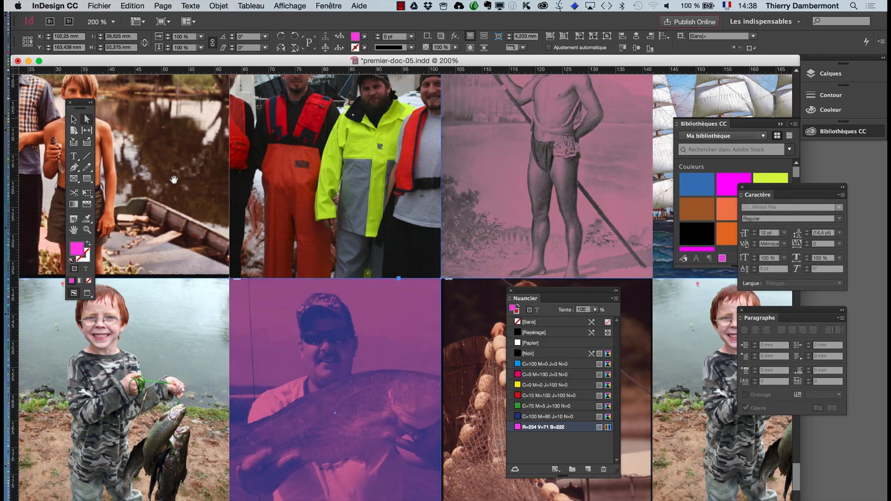
{"action": "left_click", "coordinate": [354, 328]}
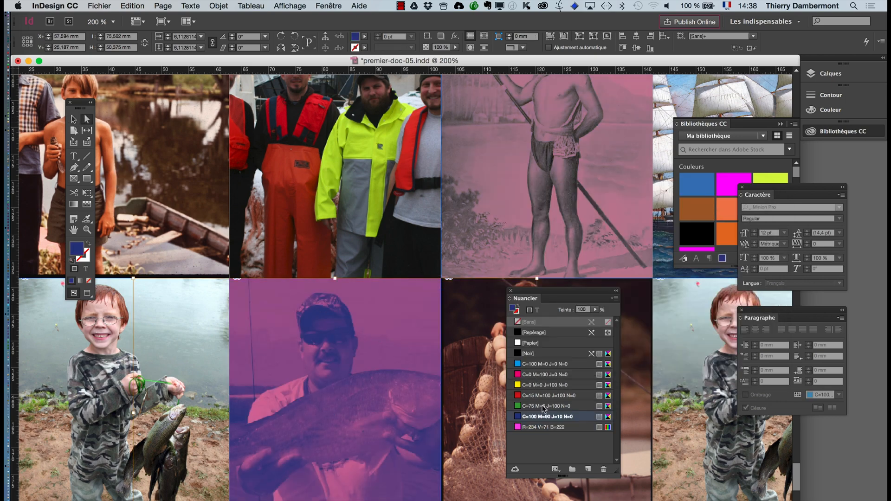
{"action": "double_click", "coordinate": [562, 420]}
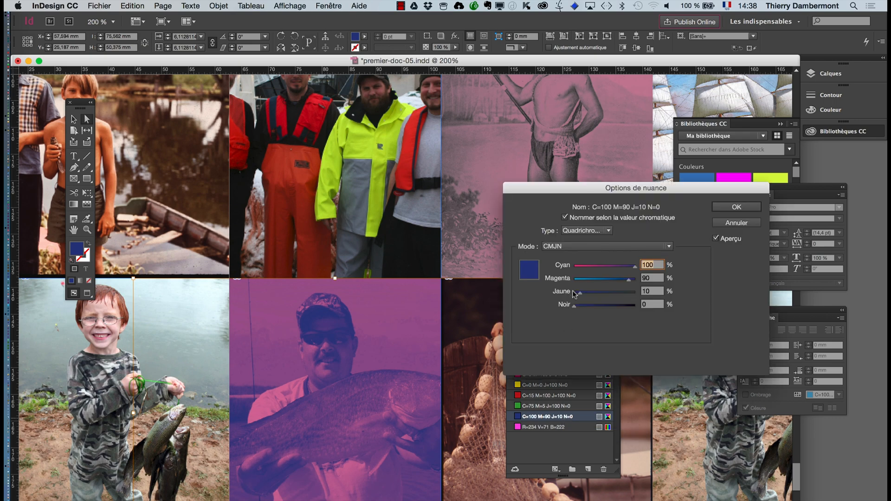
{"action": "left_click", "coordinate": [591, 255]}
{"action": "left_click", "coordinate": [589, 266]}
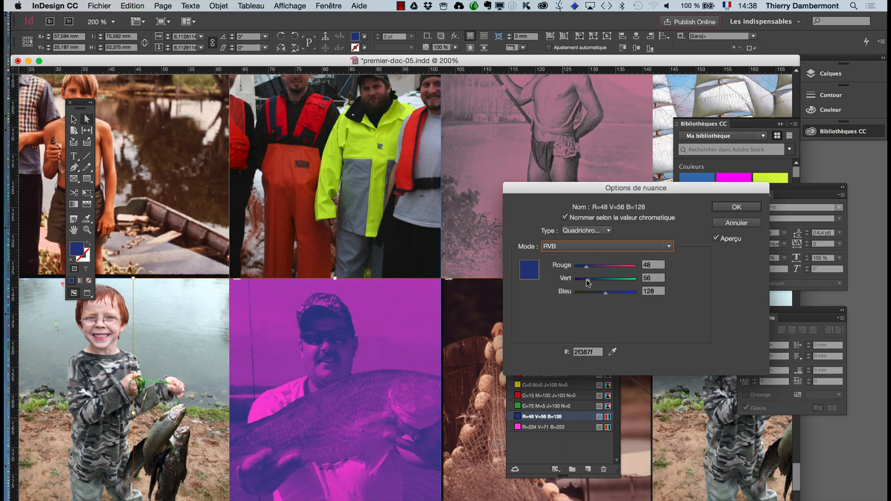
- Try pink, blue, cyan, green and olive RVB mixes for the content's swatch, ending with R=190 V=50 B=103
{"action": "mouse_move", "coordinate": [606, 268]}
{"action": "left_mouse_down"}
{"action": "mouse_move", "coordinate": [624, 267]}
{"action": "mouse_move", "coordinate": [598, 280]}
{"action": "left_mouse_up"}
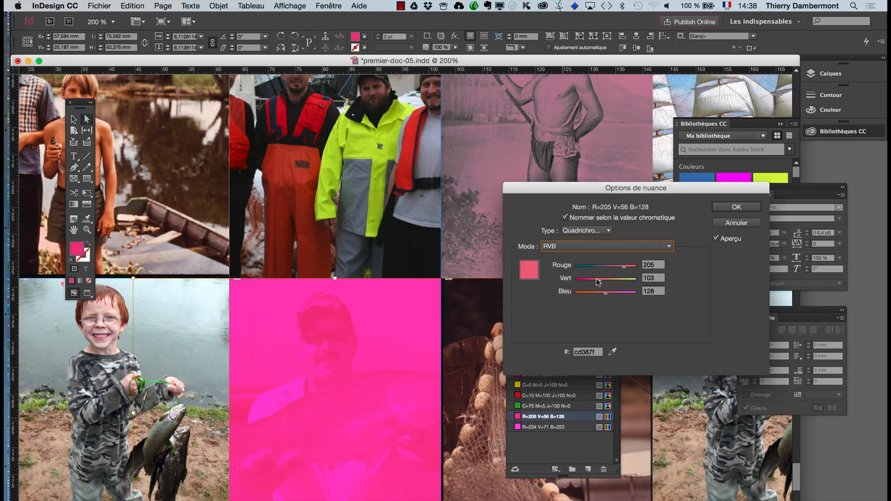
{"action": "left_click", "coordinate": [584, 267]}
{"action": "left_click", "coordinate": [632, 292]}
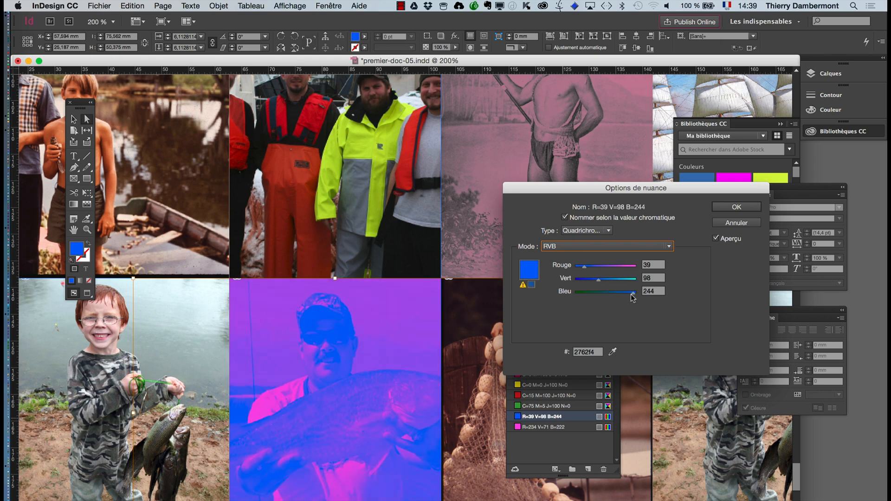
{"action": "left_click", "coordinate": [621, 279]}
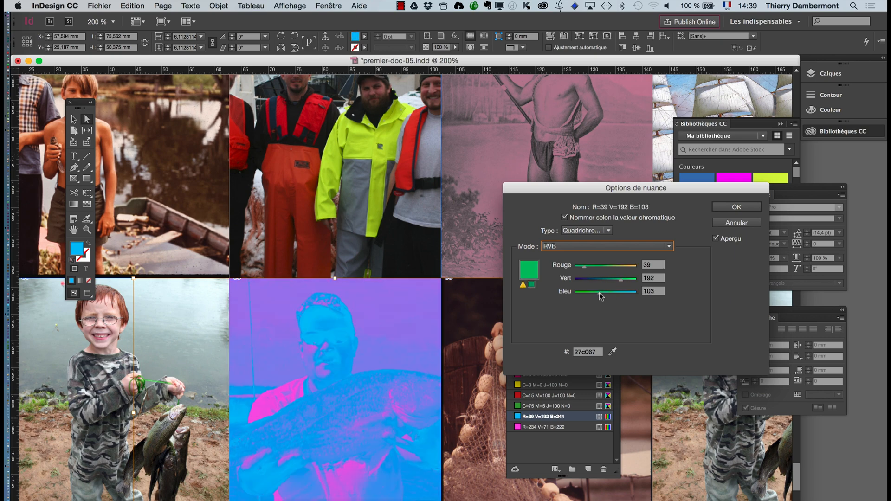
{"action": "left_click", "coordinate": [621, 267]}
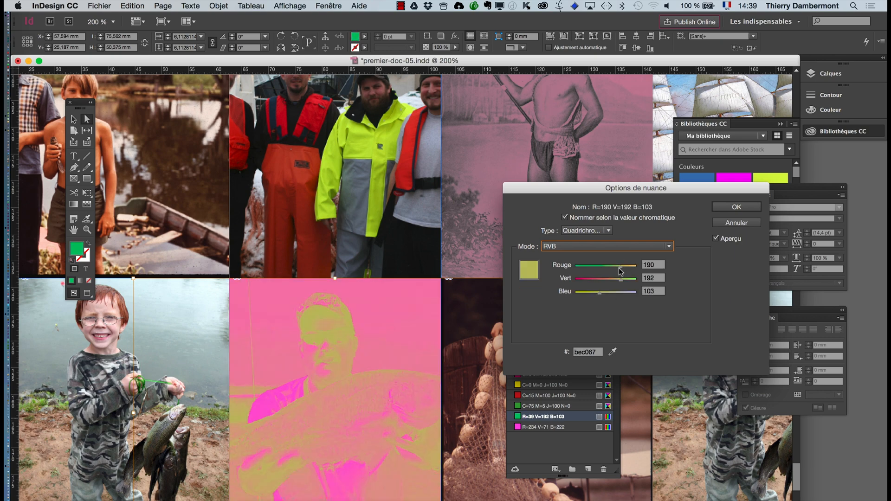
{"action": "left_click", "coordinate": [587, 280]}
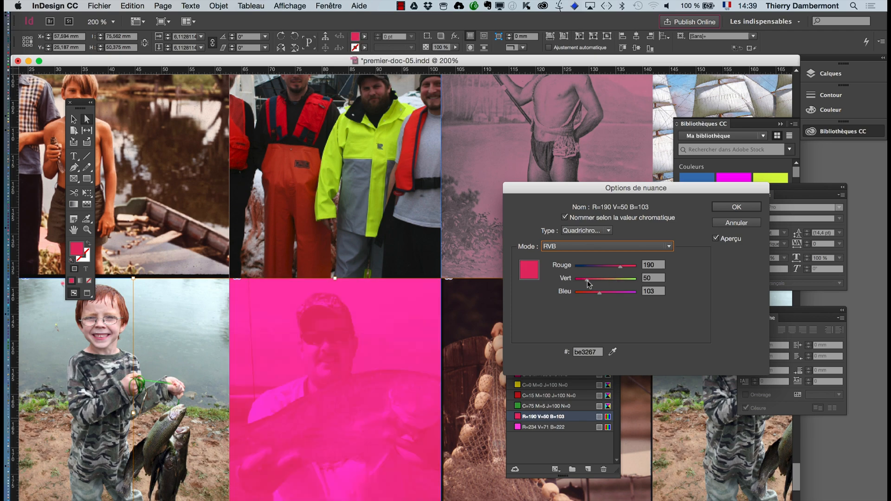
{"action": "left_click_drag", "start_coordinate": [596, 280], "coordinate": [597, 280]}
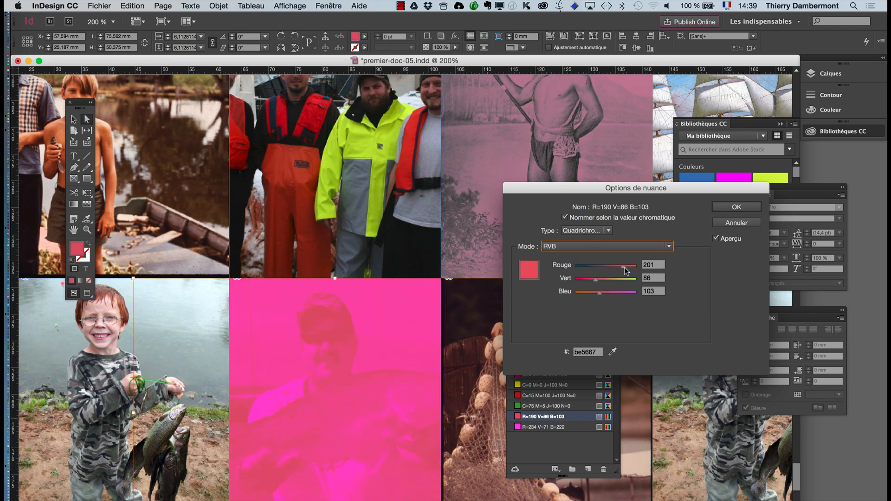
{"action": "left_click", "coordinate": [586, 267]}
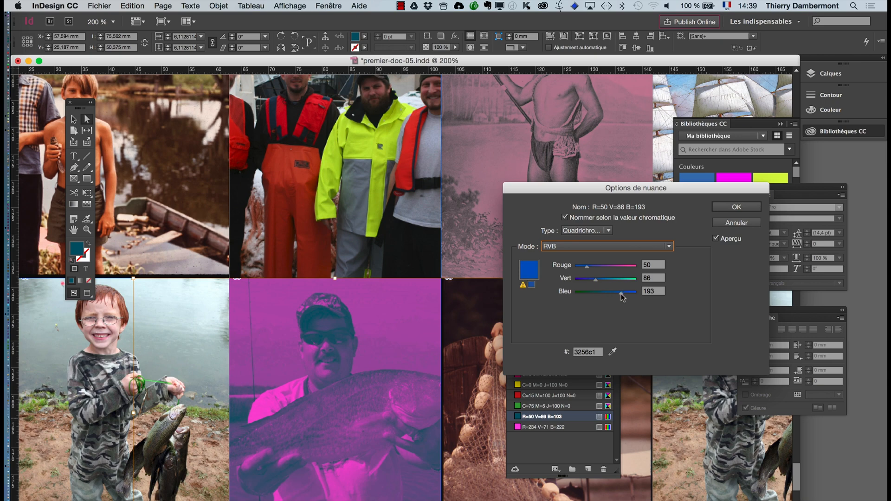
{"action": "left_click_drag", "start_coordinate": [612, 281], "coordinate": [588, 280]}
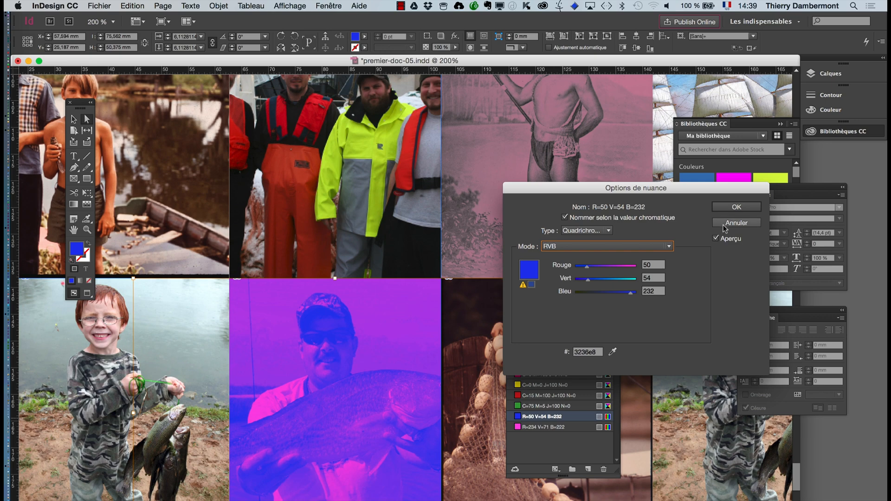
{"action": "left_click", "coordinate": [723, 226]}
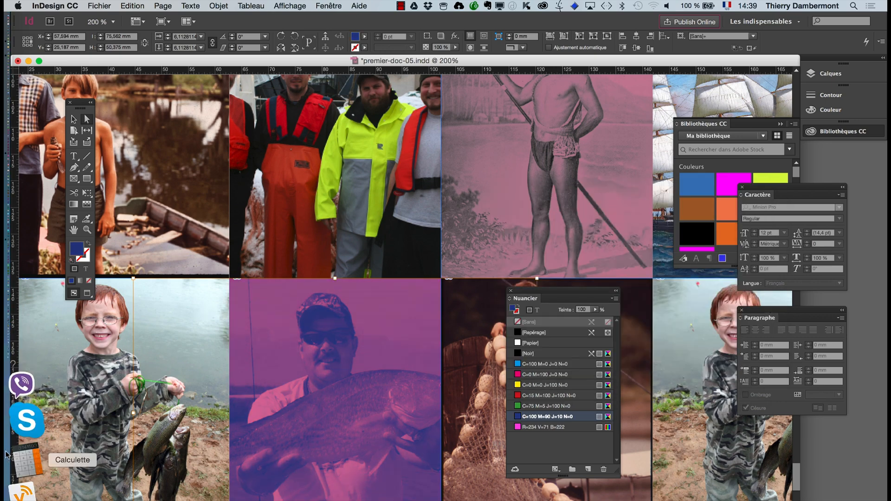
- Switch to Firefox and search Google for celtic design "public domaine"
{"action": "left_click", "coordinate": [24, 470]}
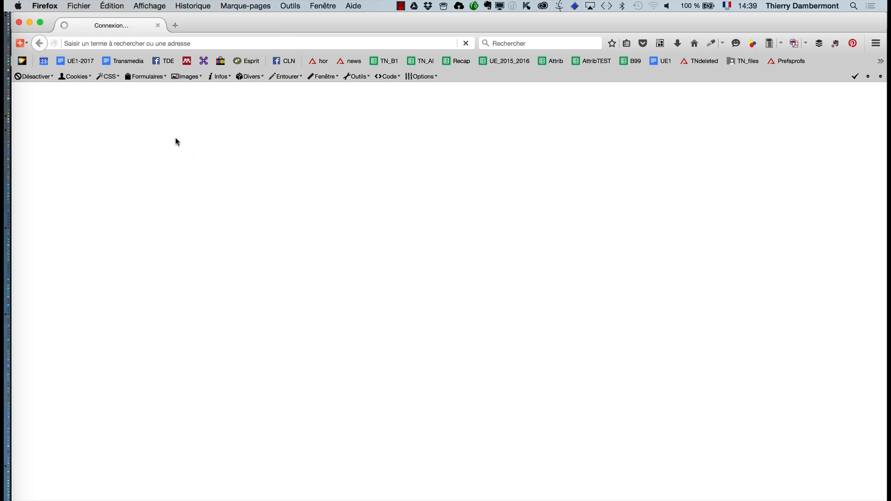
{"action": "type", "text": "cel"}
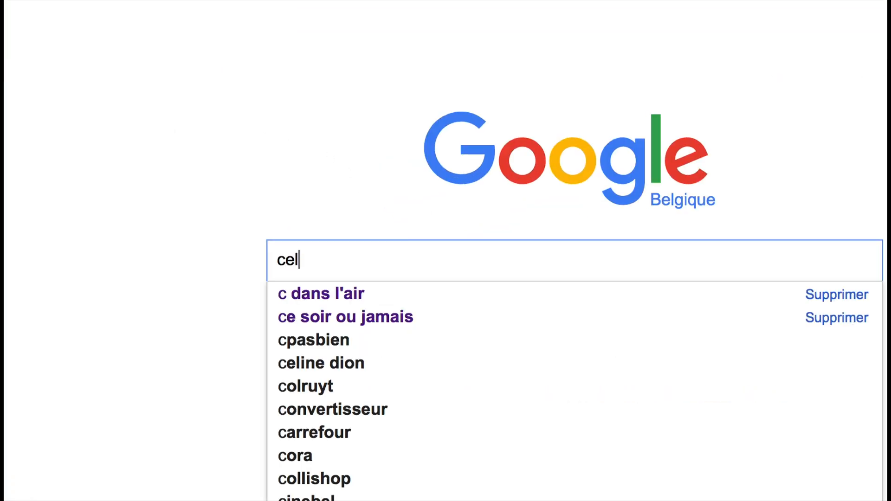
{"action": "type", "text": "tic desig"}
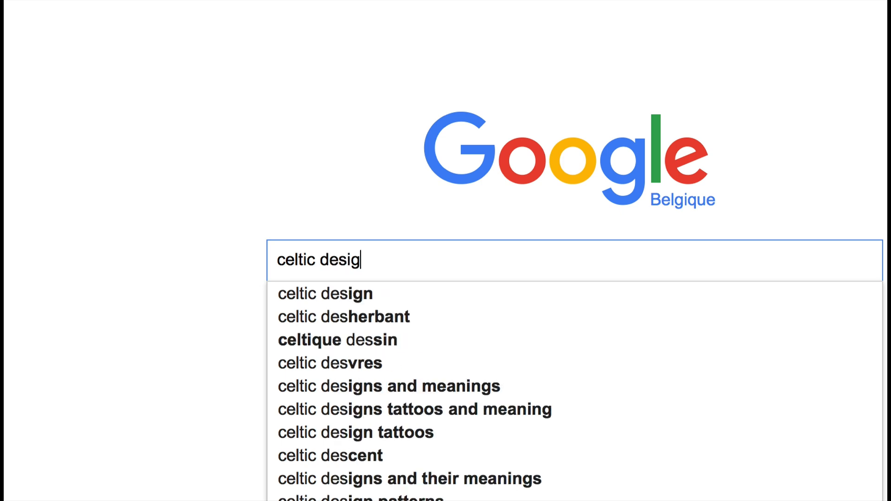
{"action": "type", "text": "n \"puv"}
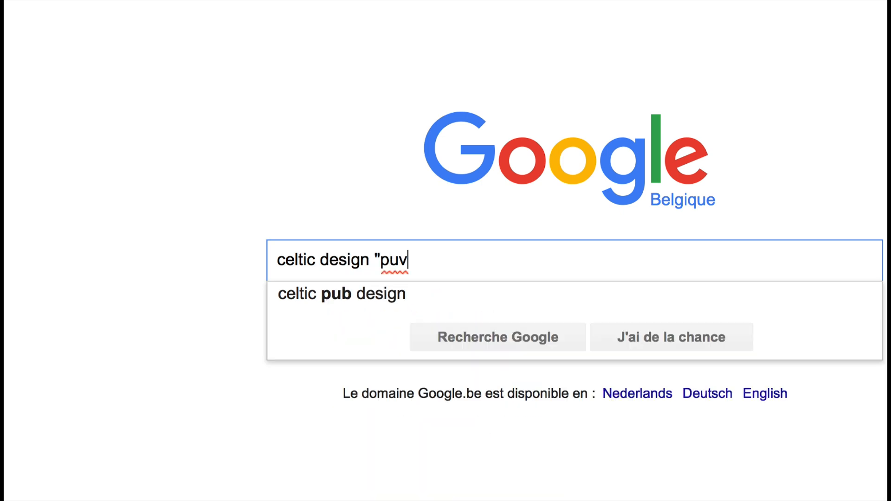
{"action": "key", "text": "BackSpace"}
{"action": "type", "text": "b"}
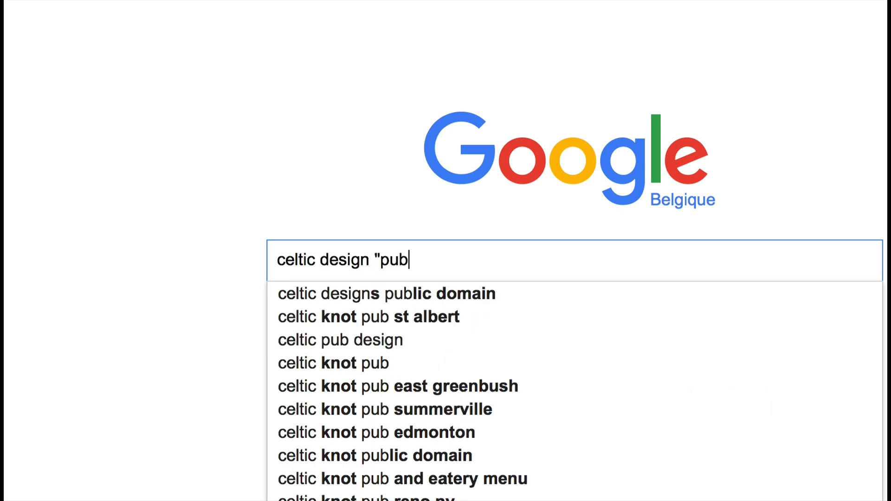
{"action": "type", "text": "lic domaine\""}
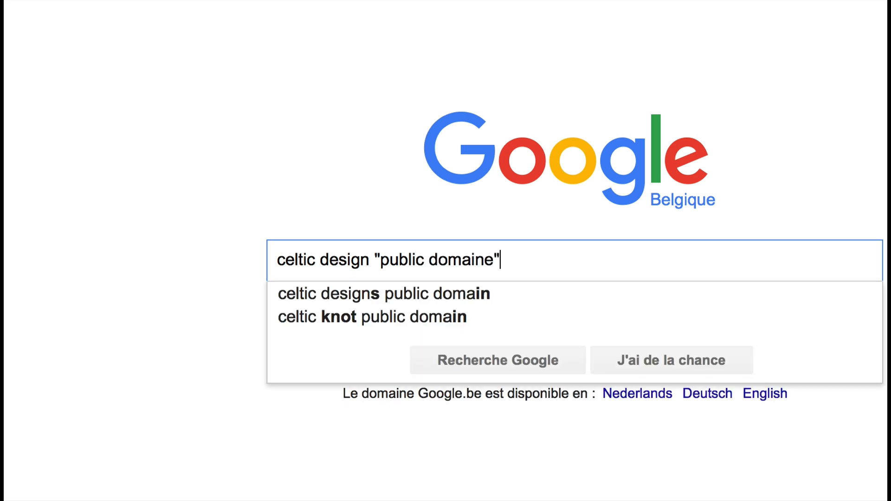
{"action": "key", "text": "Return"}
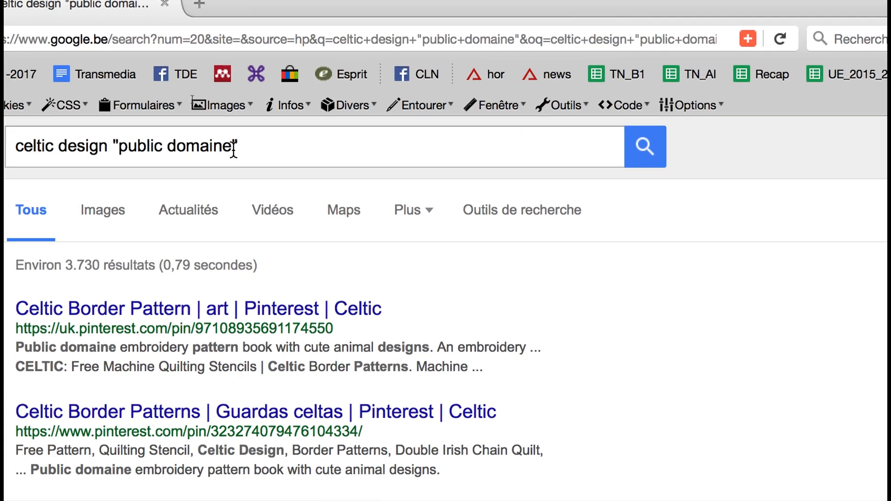
- Correct the search query to celtic design "public domain" and run it again
{"action": "left_click", "coordinate": [62, 96]}
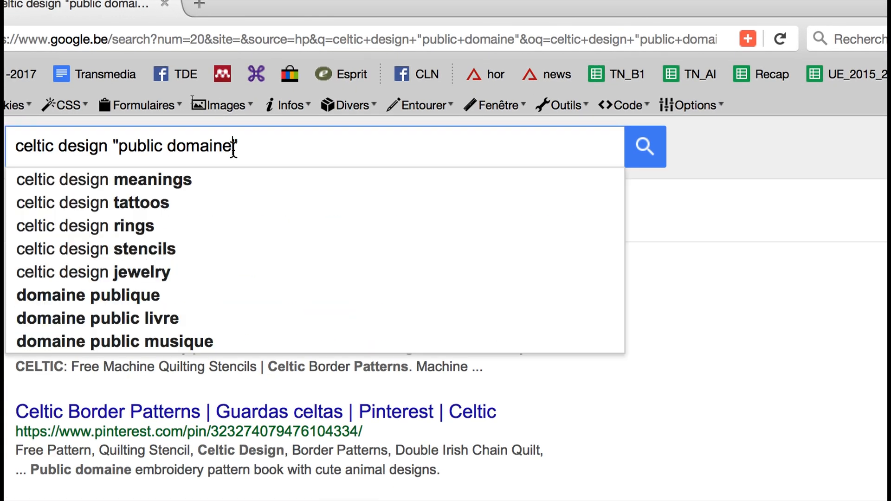
{"action": "key", "text": "BackSpace"}
{"action": "key", "text": "BackSpace"}
{"action": "type", "text": "\""}
{"action": "key", "text": "Return"}
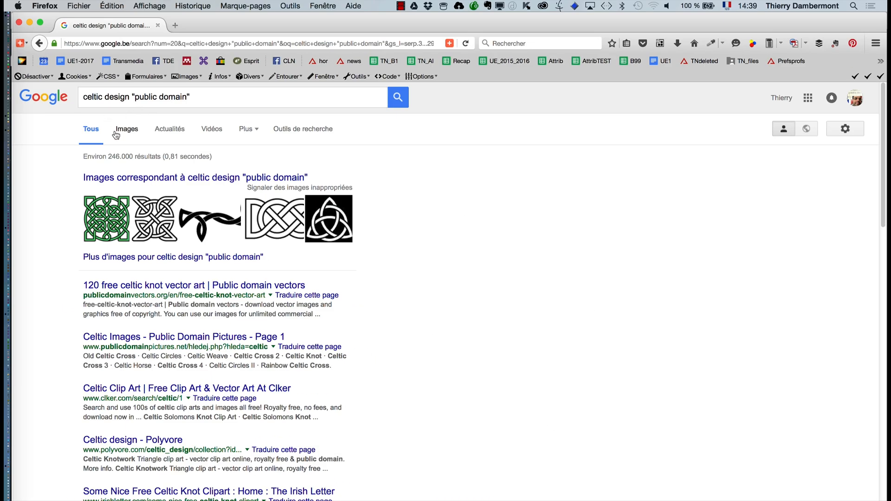
- Show the image results and open the black triple-spiral-in-a-circle image from pixabay.com as a standalone image
{"action": "left_click", "coordinate": [115, 132]}
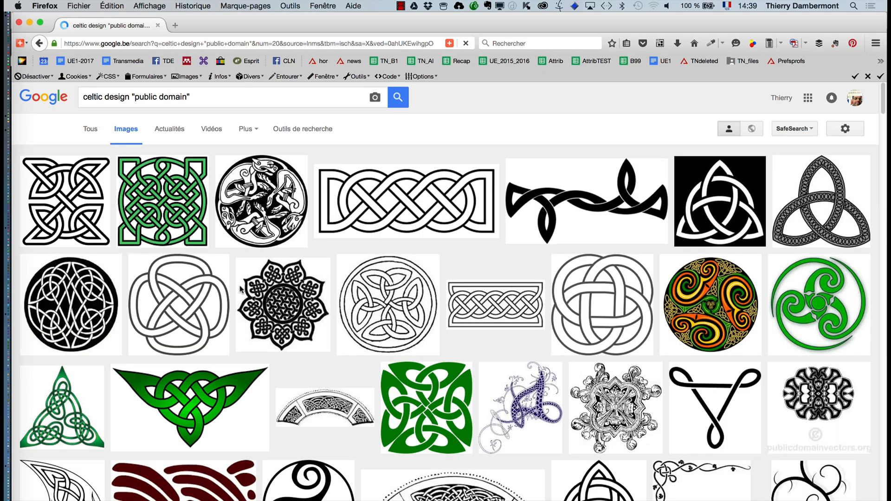
{"action": "scroll", "coordinate": [362, 397], "scroll_direction": "down", "scroll_amount": 5}
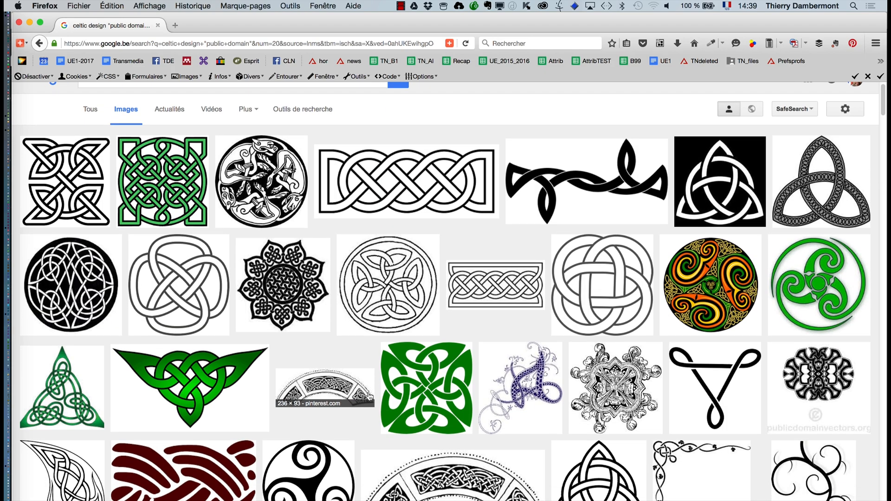
{"action": "scroll", "coordinate": [370, 402], "scroll_direction": "down", "scroll_amount": 4}
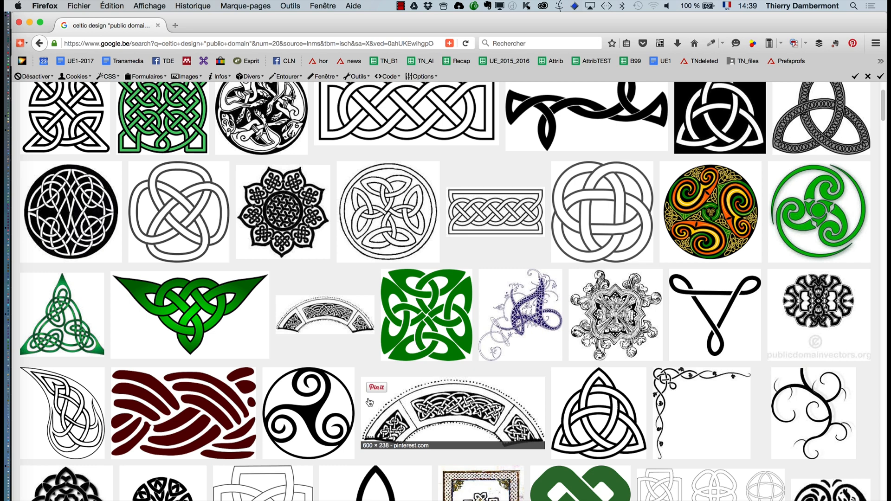
{"action": "scroll", "coordinate": [368, 403], "scroll_direction": "down", "scroll_amount": 2}
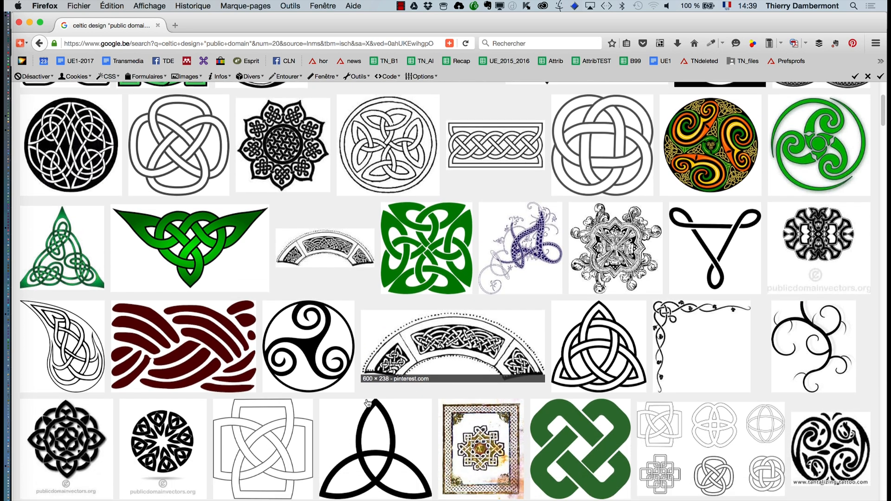
{"action": "left_click", "coordinate": [304, 328]}
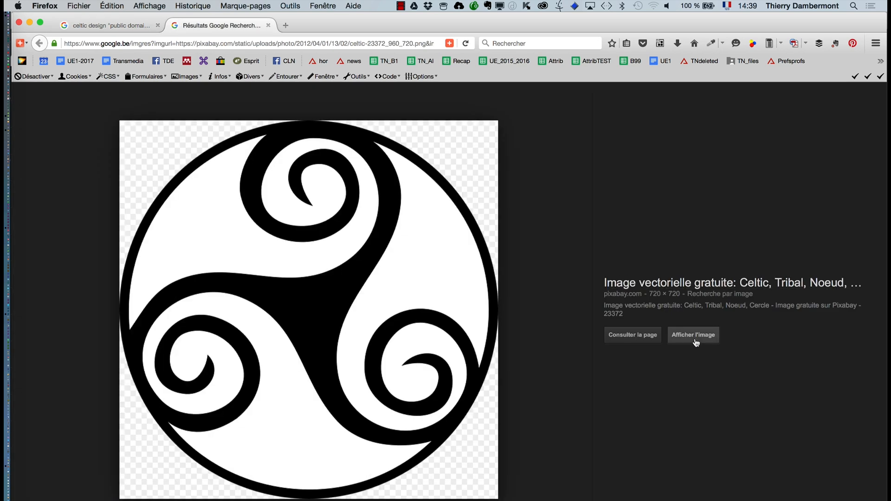
{"action": "left_click", "coordinate": [694, 336]}
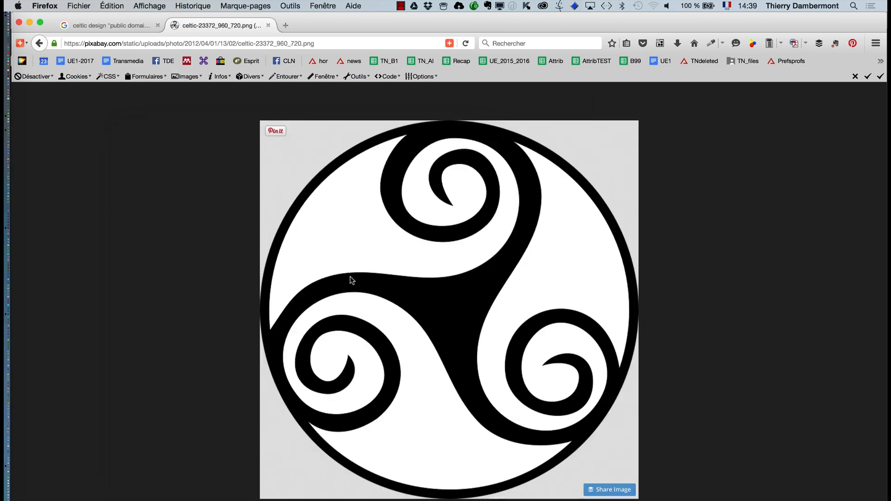
- Save the image as celtic-23372_960_720.png in the "jour 1 ID avancé" folder
{"action": "right_click", "coordinate": [381, 253]}
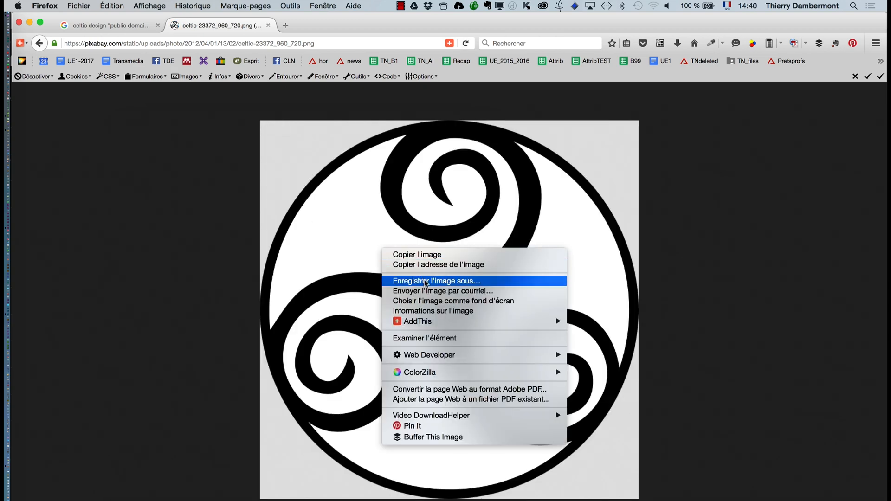
{"action": "left_click", "coordinate": [420, 281]}
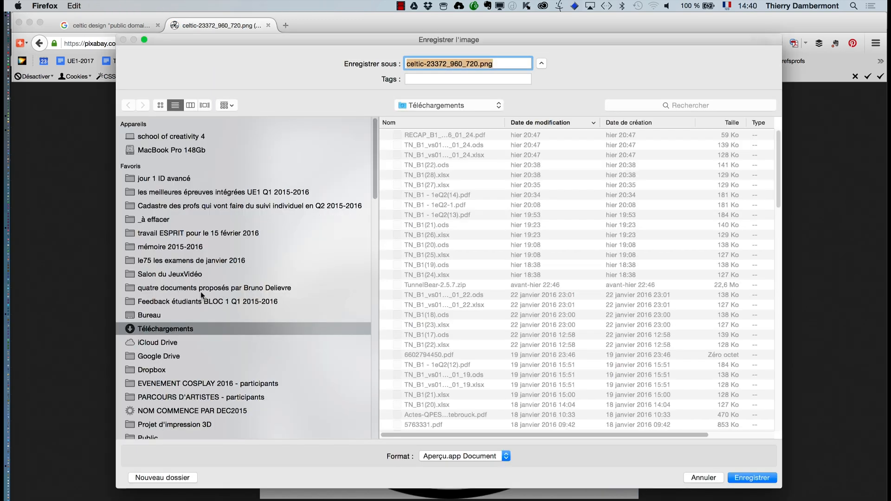
{"action": "left_click", "coordinate": [163, 180]}
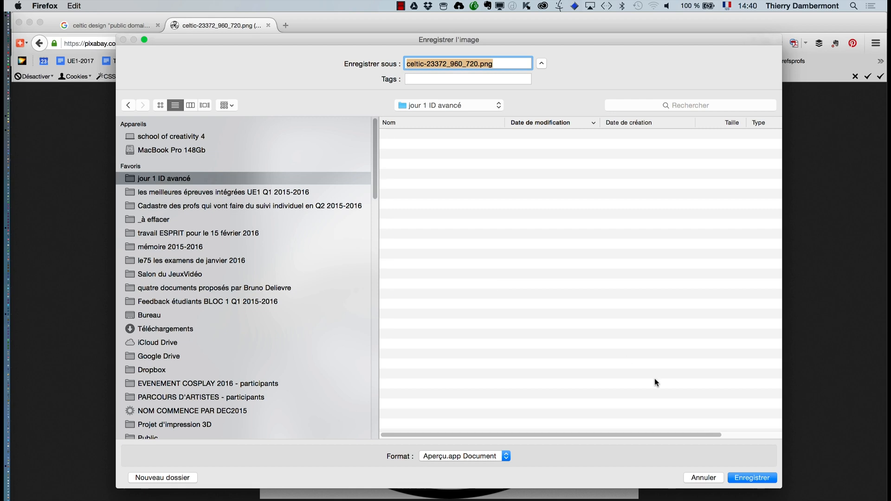
{"action": "left_click", "coordinate": [752, 477]}
- Switch to Photoshop and open celtic-23372_960_720.png from the "jour 1 ID avancé" folder
{"action": "key", "text": "super+Tab"}
{"action": "key", "text": "super+Tab"}
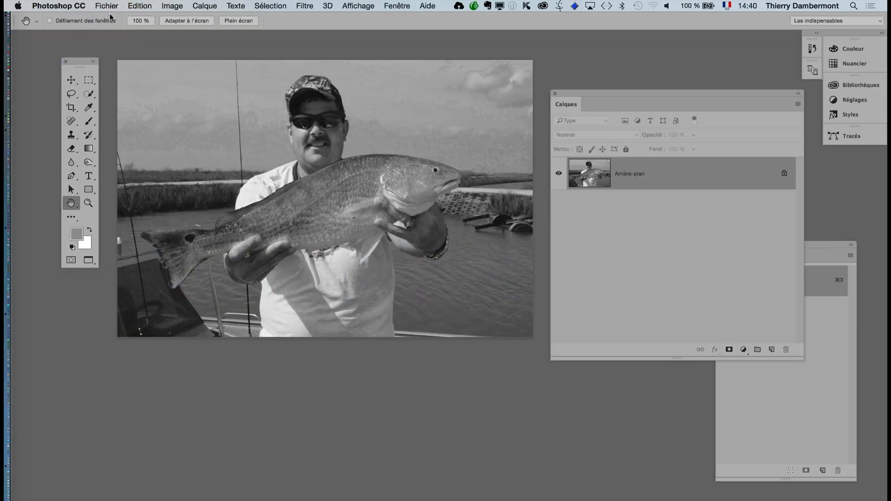
{"action": "left_click", "coordinate": [107, 6]}
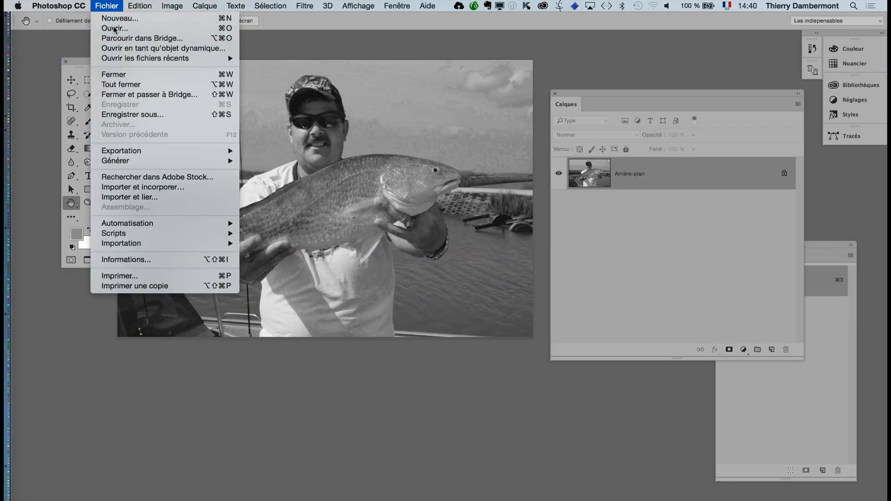
{"action": "left_click", "coordinate": [117, 28]}
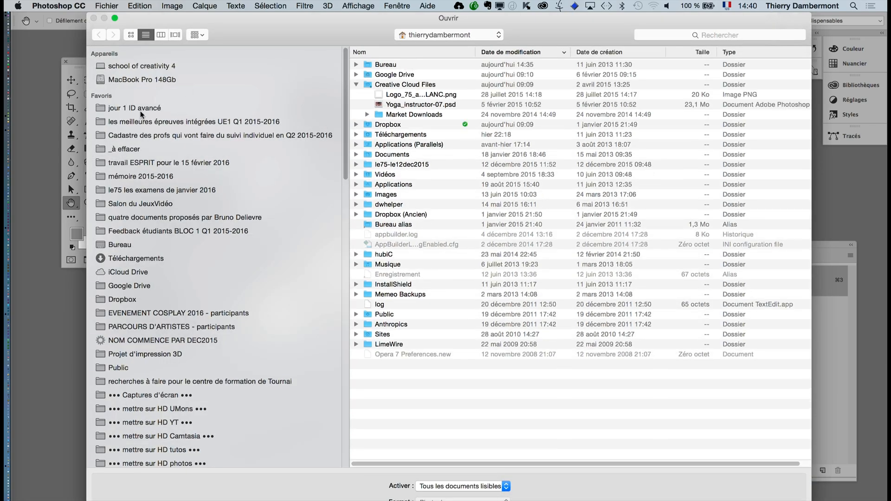
{"action": "left_click", "coordinate": [134, 107]}
{"action": "left_click", "coordinate": [407, 65]}
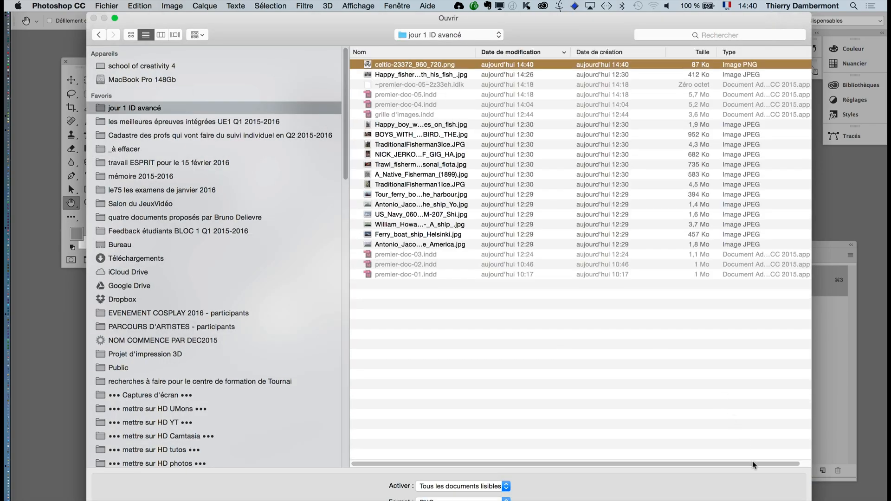
{"action": "key", "text": "Return"}
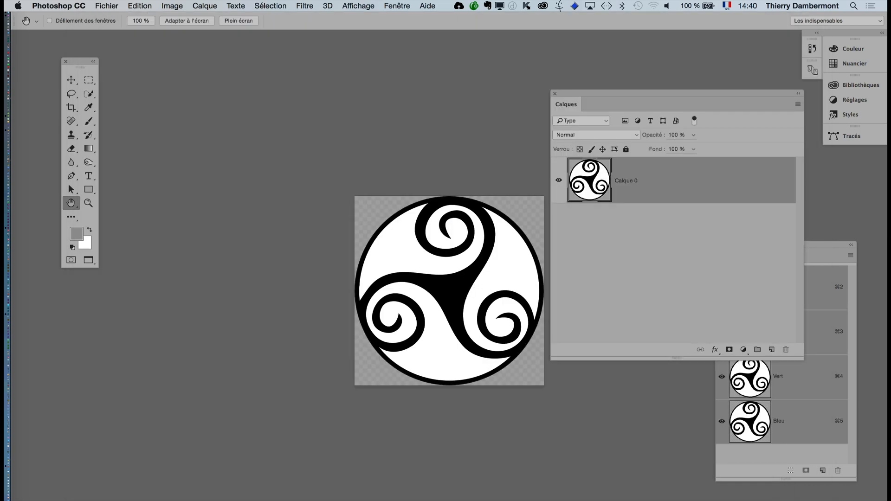
- Convert the spiral image to grayscale mode, discarding its colour information, and flatten it
{"action": "left_click_drag", "start_coordinate": [411, 304], "coordinate": [255, 284]}
{"action": "left_click", "coordinate": [172, 5]}
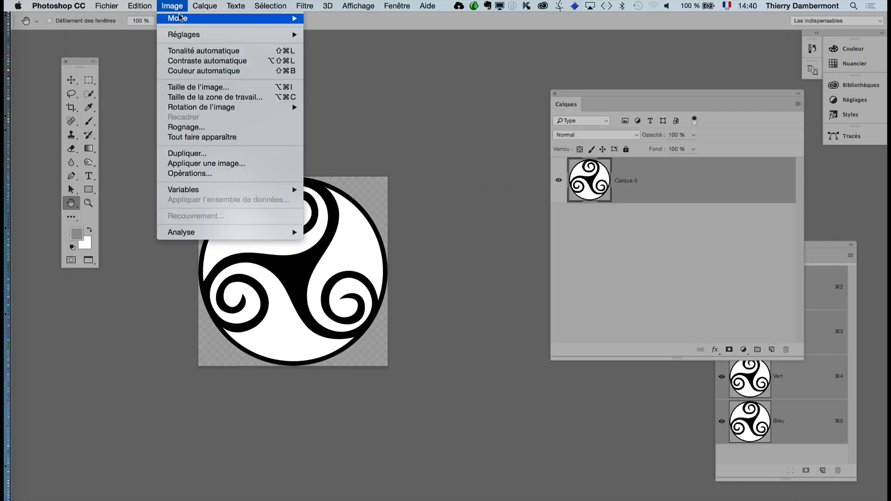
{"action": "mouse_move", "coordinate": [189, 19]}
{"action": "left_click", "coordinate": [341, 31]}
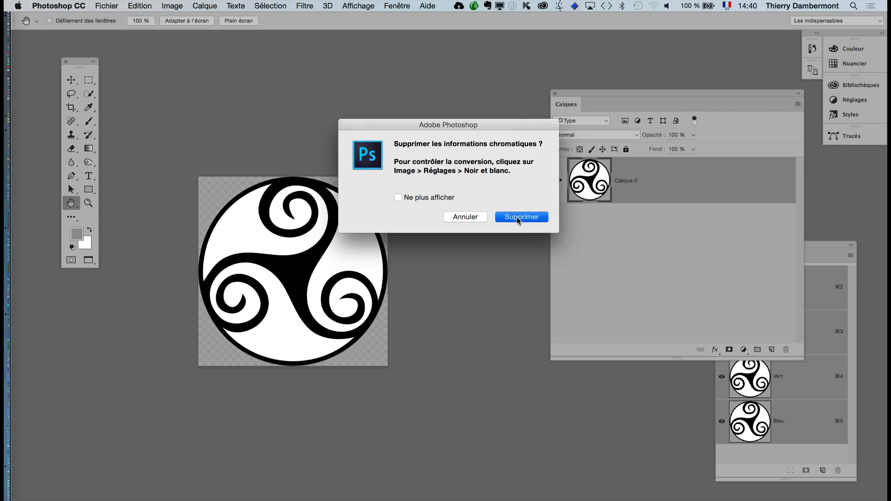
{"action": "left_click", "coordinate": [518, 219]}
{"action": "left_click", "coordinate": [200, 6]}
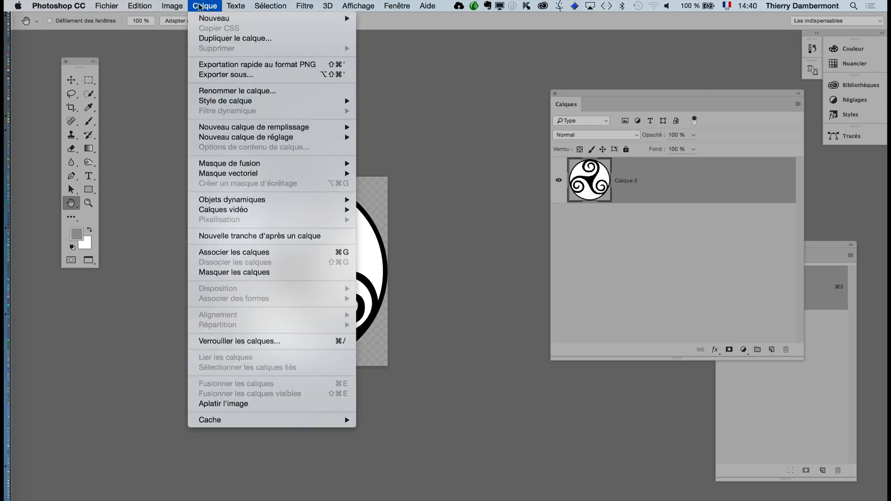
{"action": "left_click", "coordinate": [283, 405]}
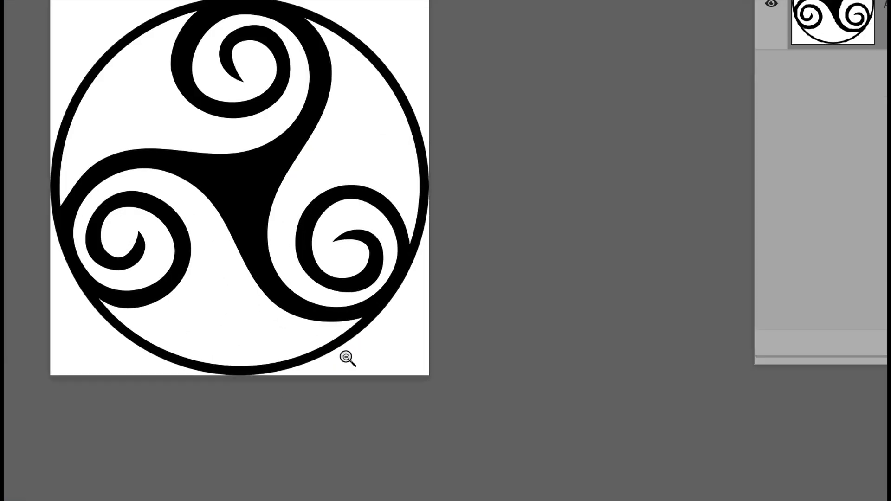
- Save the flattened grayscale image over celtic-23372_960_720.png in the "jour 1 ID avancé" folder, using smallest/slow compression without interlacing
{"action": "key", "text": "h"}
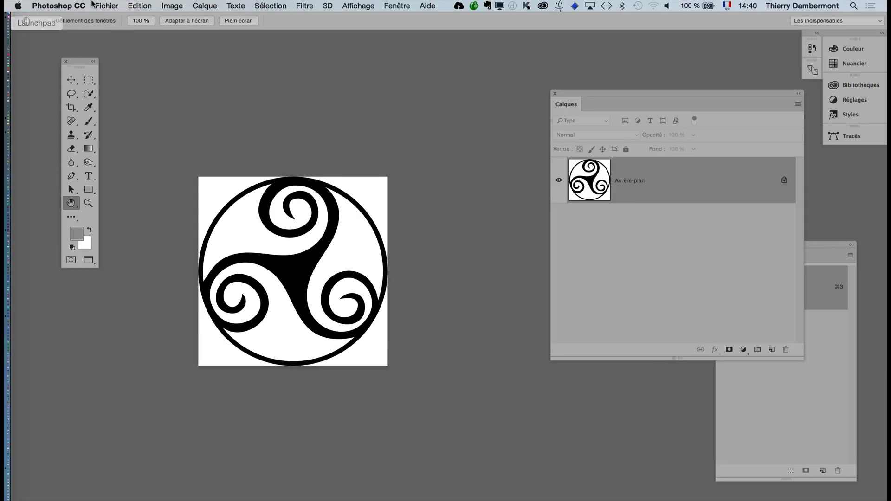
{"action": "left_click", "coordinate": [106, 6]}
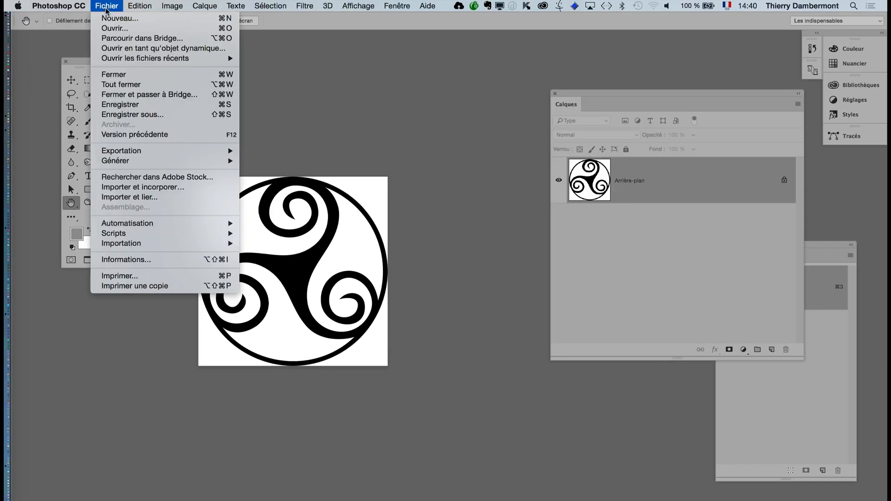
{"action": "left_click", "coordinate": [135, 115]}
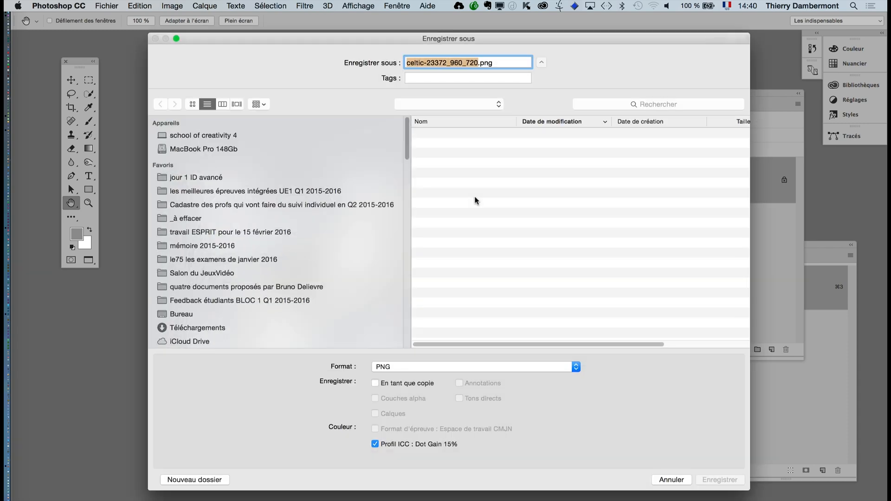
{"action": "left_click", "coordinate": [715, 478]}
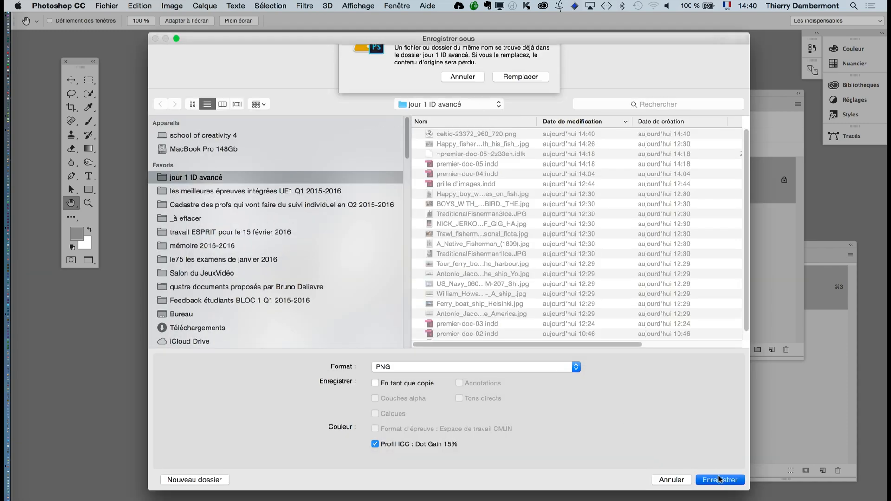
{"action": "left_click", "coordinate": [521, 108]}
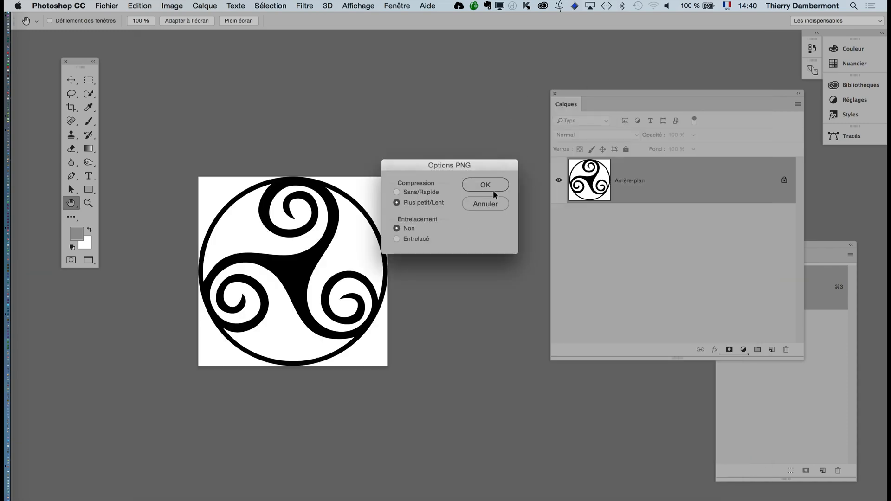
{"action": "left_click", "coordinate": [485, 184]}
- Switch to InDesign and select the frame containing the purple-tinted photo of the man holding a large fish
{"action": "key", "text": "super+Tab"}
{"action": "key", "text": "super+Tab"}
{"action": "key", "text": "super+Tab"}
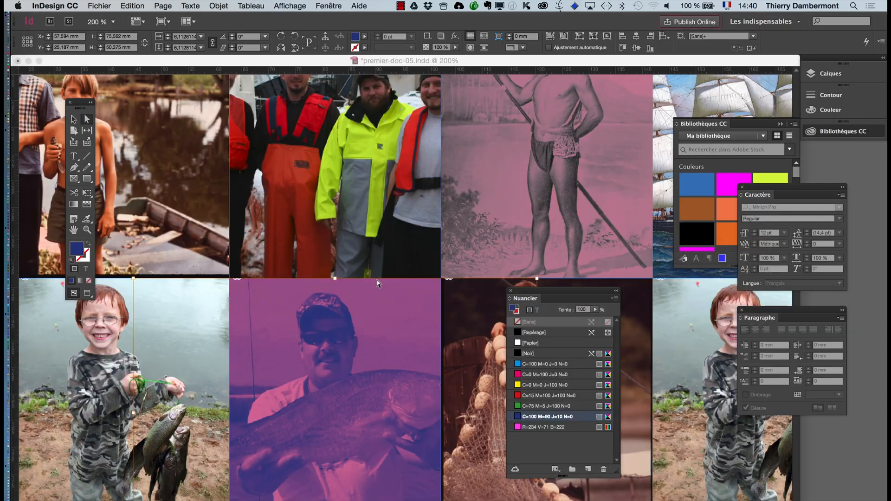
{"action": "scroll", "coordinate": [330, 360], "scroll_direction": "down", "scroll_amount": 1}
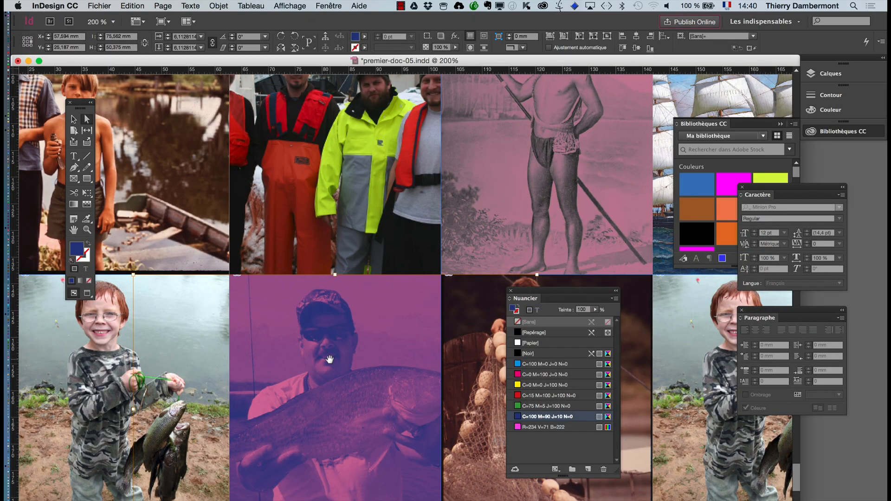
{"action": "scroll", "coordinate": [329, 359], "scroll_direction": "down", "scroll_amount": 5}
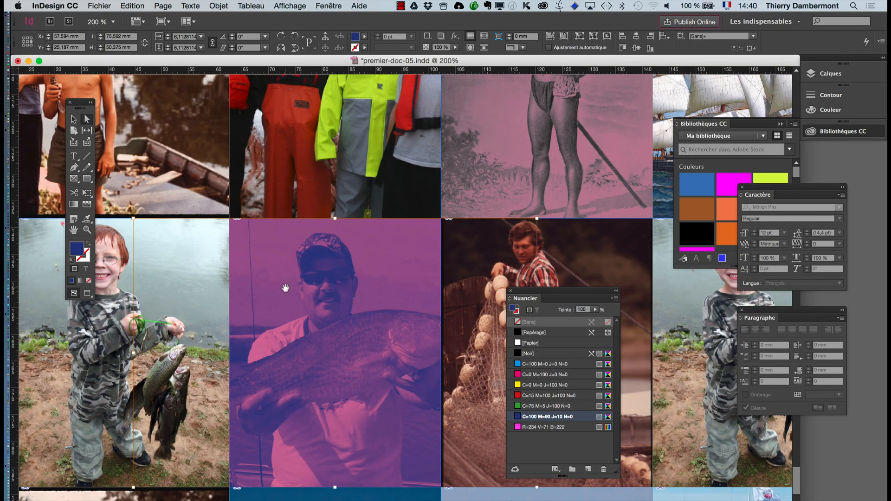
{"action": "left_click", "coordinate": [73, 119]}
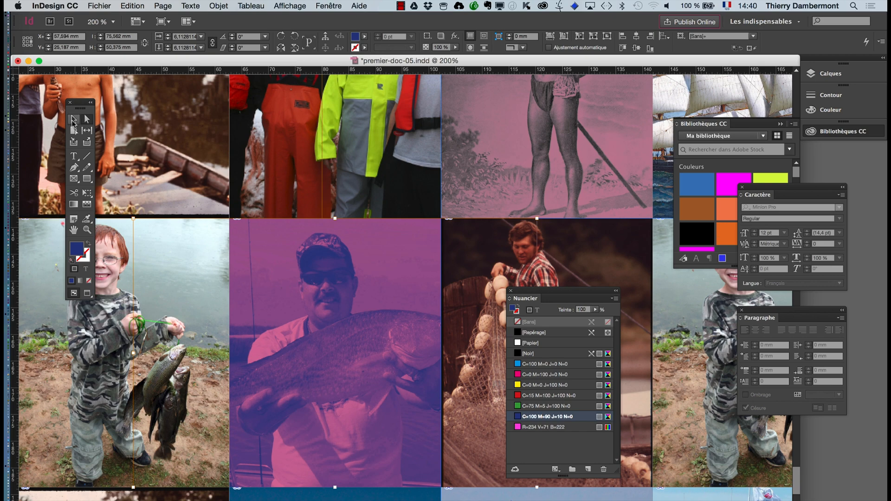
{"action": "left_click", "coordinate": [335, 146]}
{"action": "left_click", "coordinate": [238, 264]}
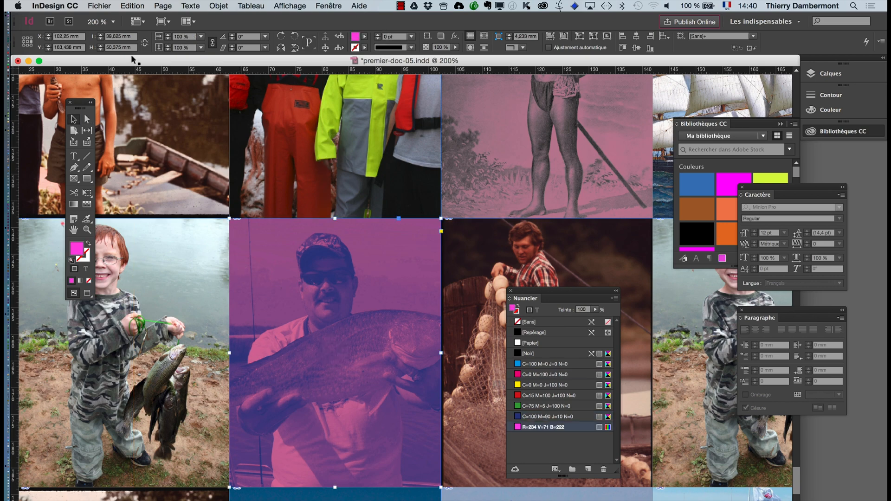
- Import celtic-23372_960_720.png from the "jour 1 ID avancé" folder into the selected frame, replacing its photo
{"action": "scroll", "coordinate": [271, 285], "scroll_direction": "down", "scroll_amount": 2, "text": "alt"}
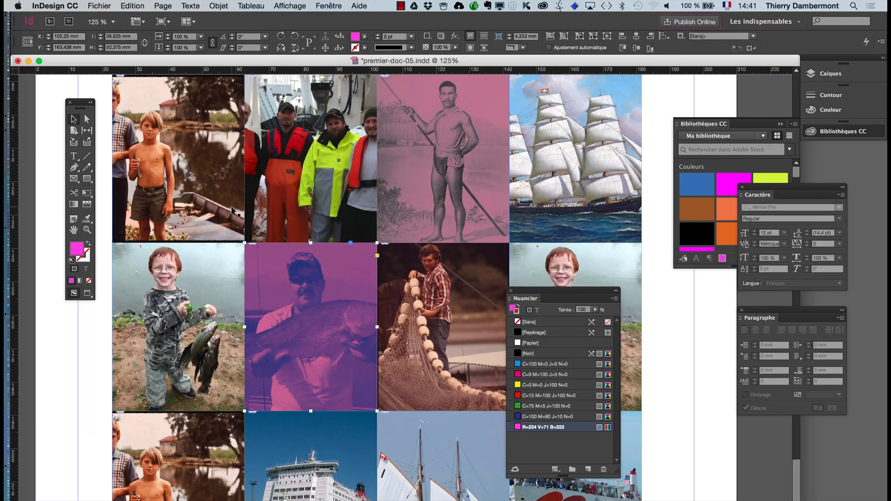
{"action": "left_click", "coordinate": [99, 6]}
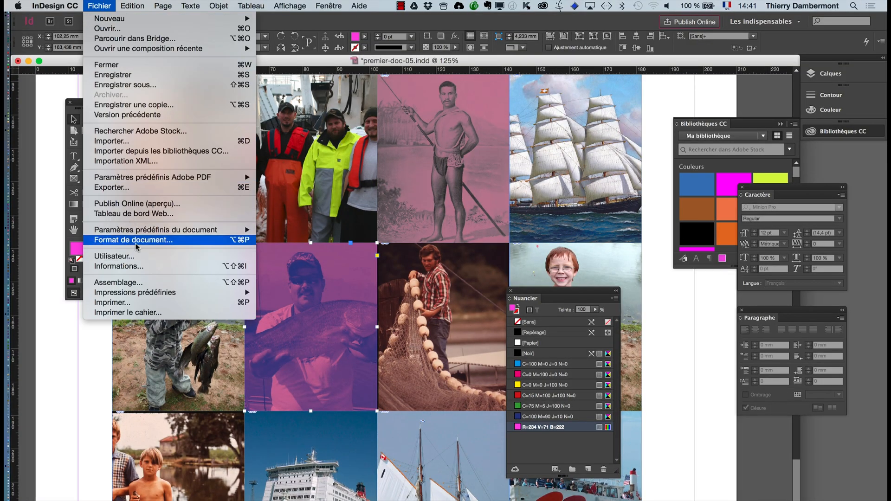
{"action": "left_click", "coordinate": [134, 145]}
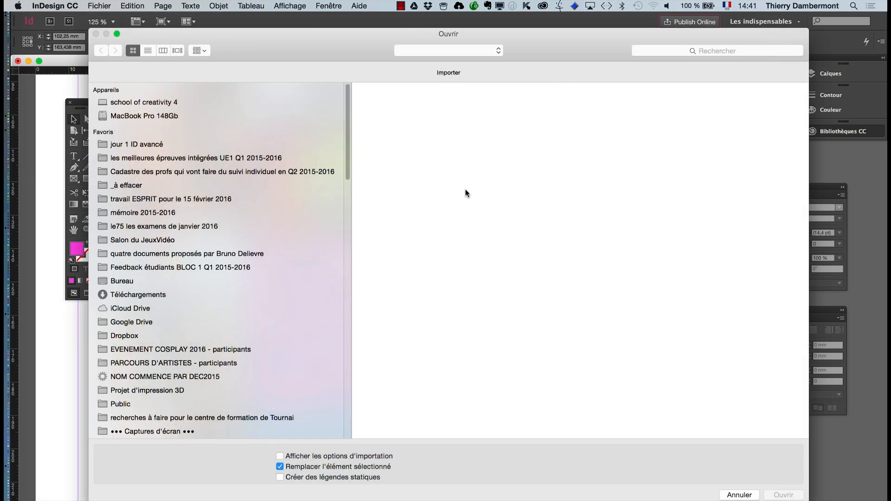
{"action": "left_click", "coordinate": [407, 101]}
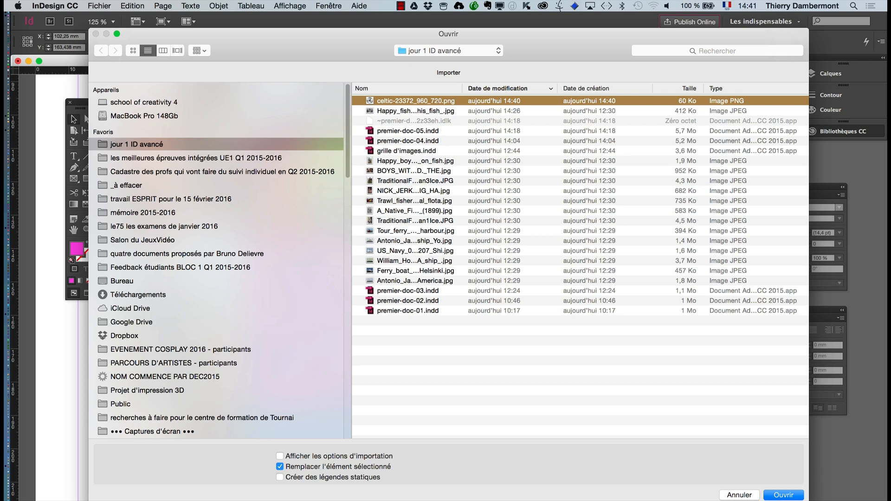
{"action": "left_click", "coordinate": [784, 494]}
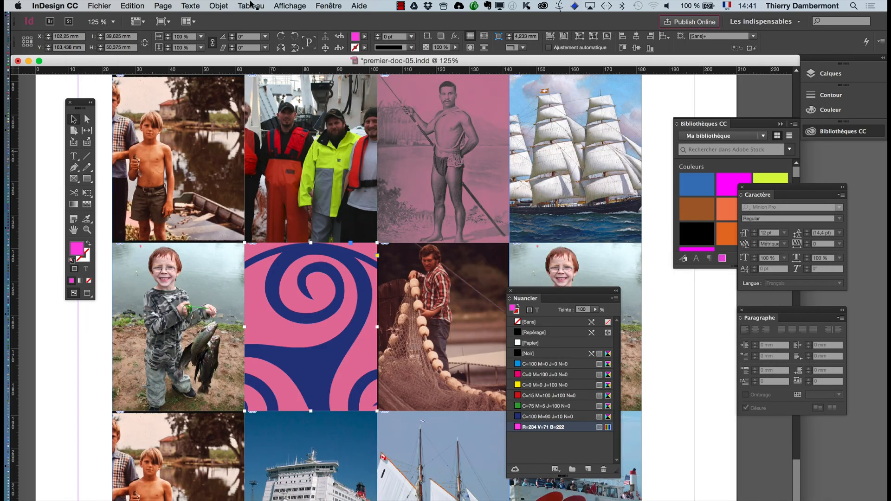
- Fit the spiral image so that it fills its frame proportionally
{"action": "left_click", "coordinate": [223, 6]}
{"action": "mouse_move", "coordinate": [234, 190]}
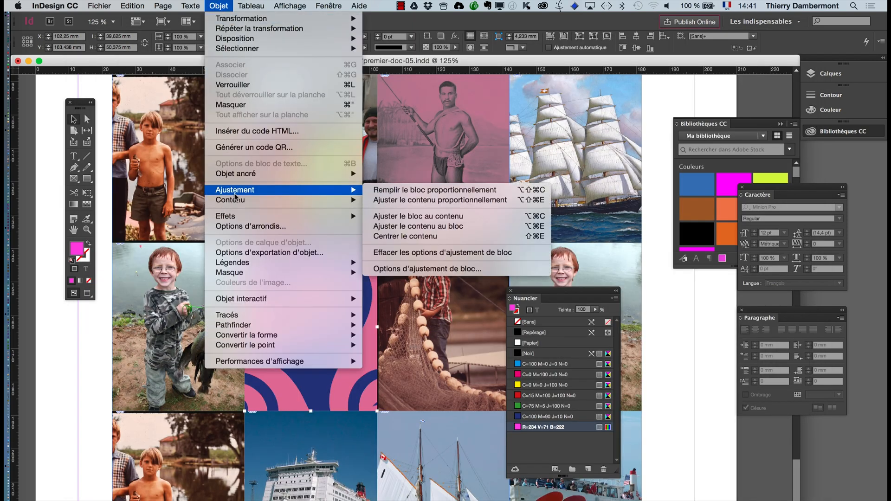
{"action": "left_click", "coordinate": [406, 189]}
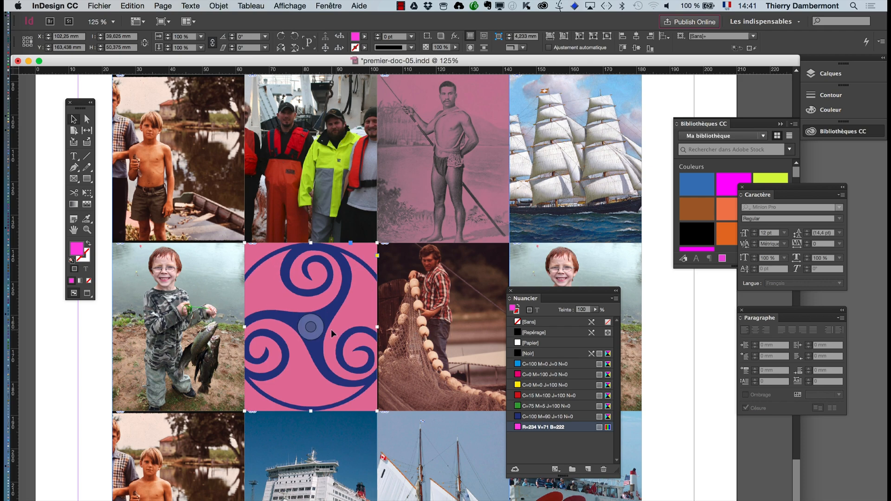
{"action": "scroll", "coordinate": [295, 328], "scroll_direction": "down", "scroll_amount": 1}
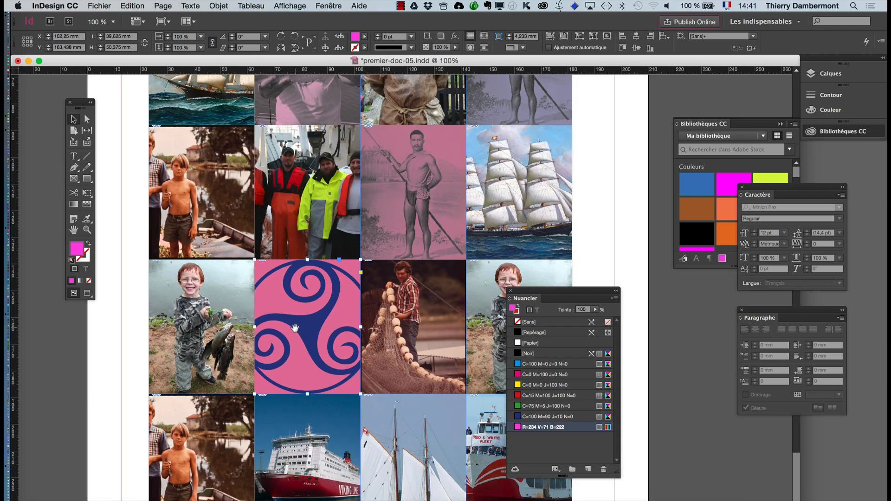
{"action": "scroll", "coordinate": [294, 331], "scroll_direction": "up", "scroll_amount": 2}
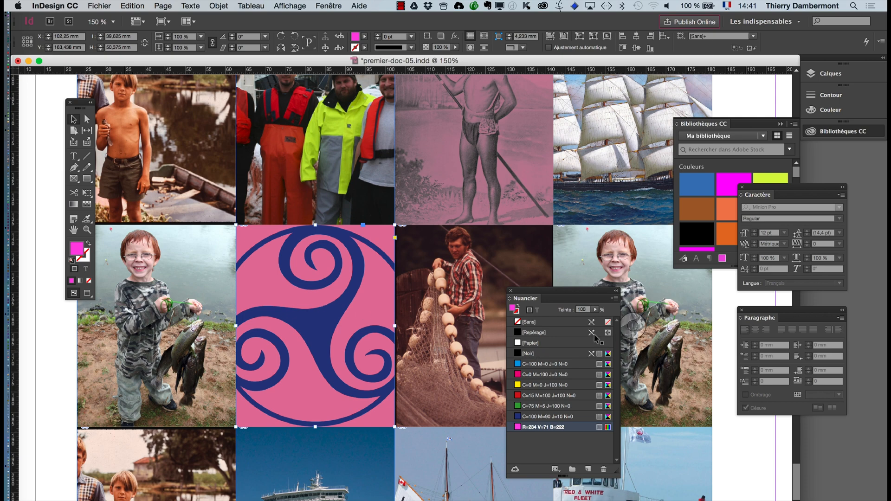
- Fill the spiral's frame with yellow C=0 M=0 J=100 N=0 and colour the spiral image itself magenta C=0 M=100 J=0 N=0
{"action": "left_click", "coordinate": [539, 385]}
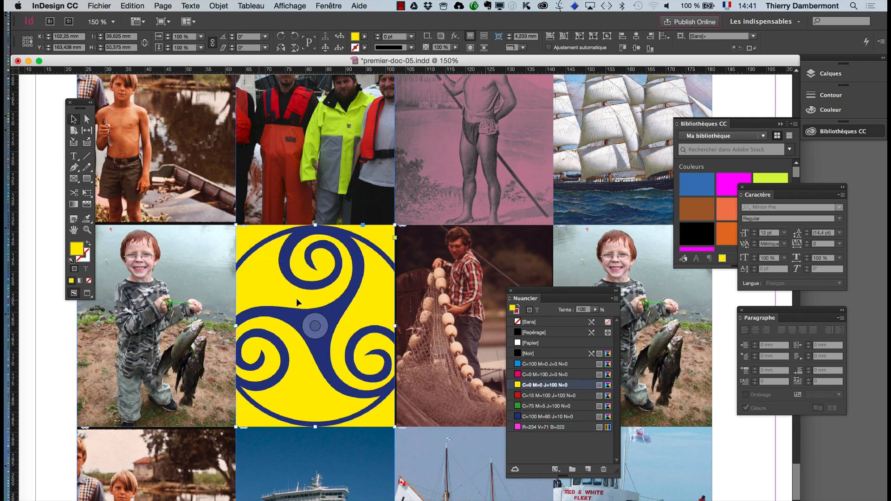
{"action": "left_click", "coordinate": [87, 119]}
{"action": "left_click", "coordinate": [325, 302]}
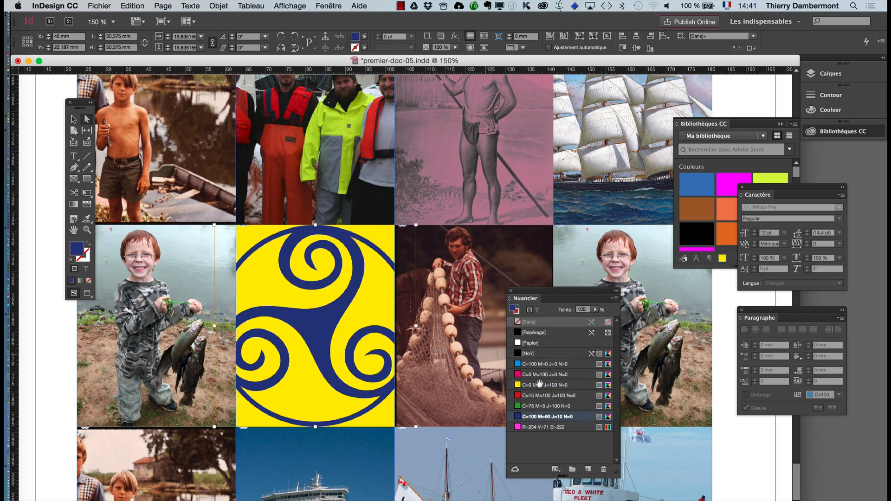
{"action": "left_click", "coordinate": [543, 375]}
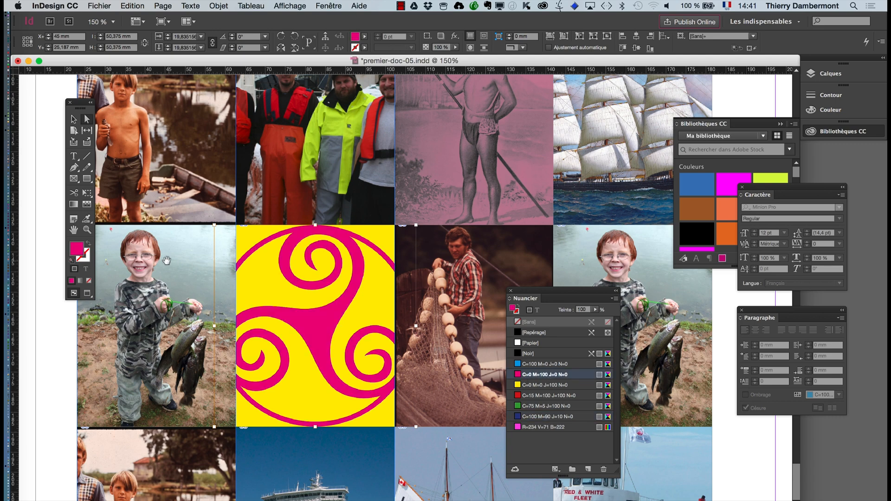
- Try the green and pink swatches as the frame's background, and fill it with dark blue C=100 M=90 J=10 N=0
{"action": "left_click", "coordinate": [73, 119]}
{"action": "left_click", "coordinate": [325, 299]}
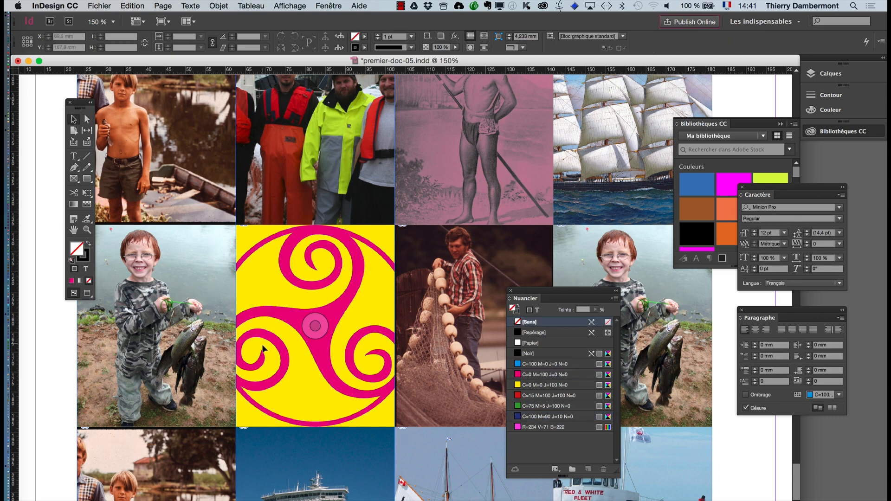
{"action": "left_click", "coordinate": [538, 406]}
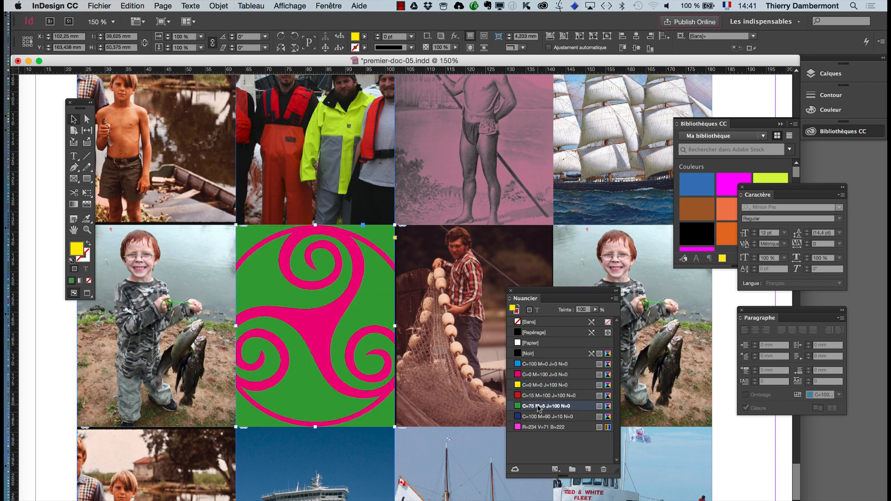
{"action": "left_click", "coordinate": [534, 427]}
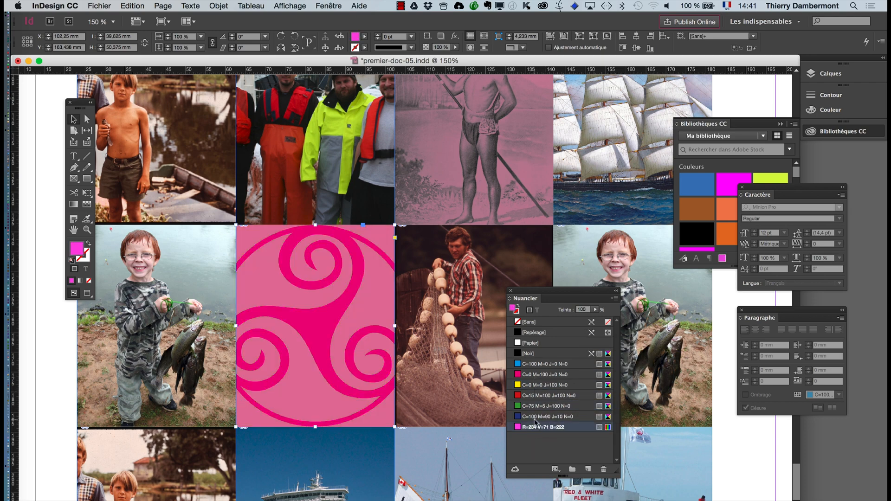
{"action": "left_click", "coordinate": [546, 415]}
- Convert the dark blue swatch to RGB mode and set its red to 208 and green to 193
{"action": "double_click", "coordinate": [570, 413]}
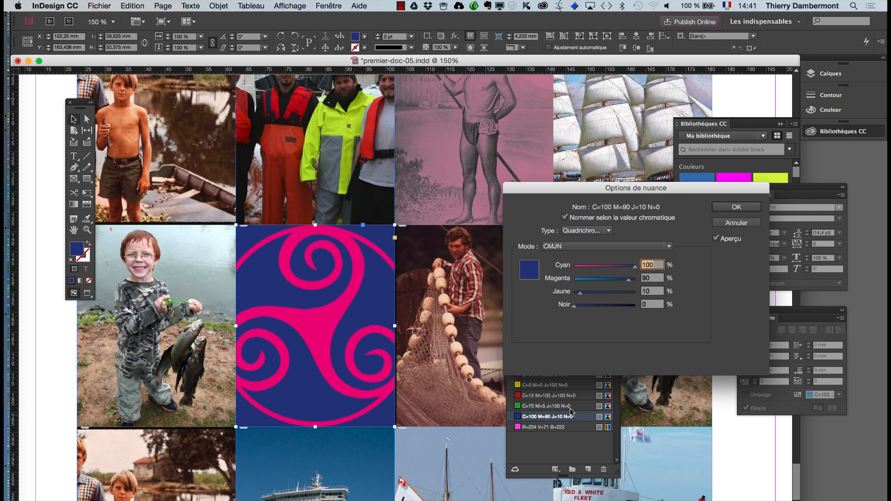
{"action": "left_click", "coordinate": [599, 246]}
{"action": "left_click", "coordinate": [587, 267]}
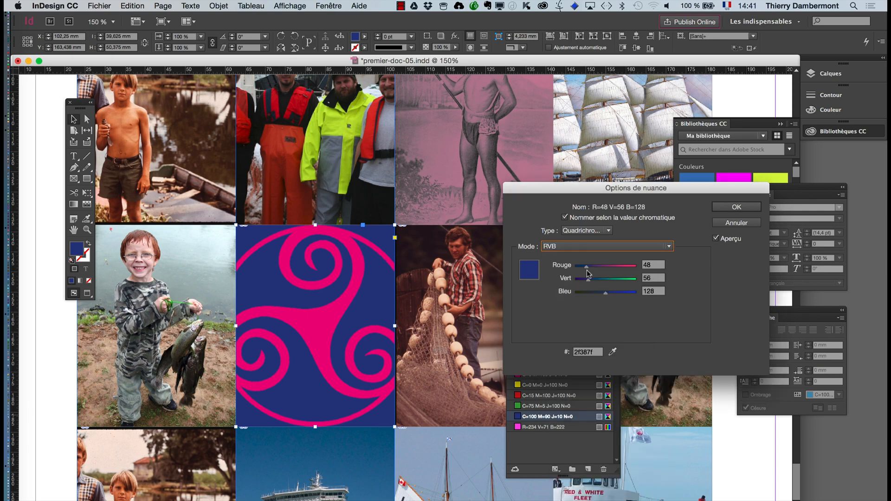
{"action": "left_click", "coordinate": [625, 266]}
{"action": "left_click", "coordinate": [621, 279]}
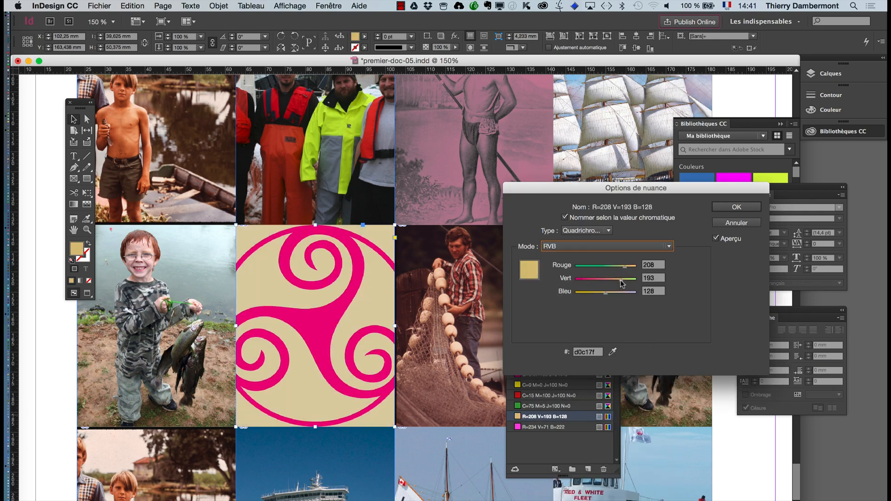
{"action": "left_click", "coordinate": [734, 207]}
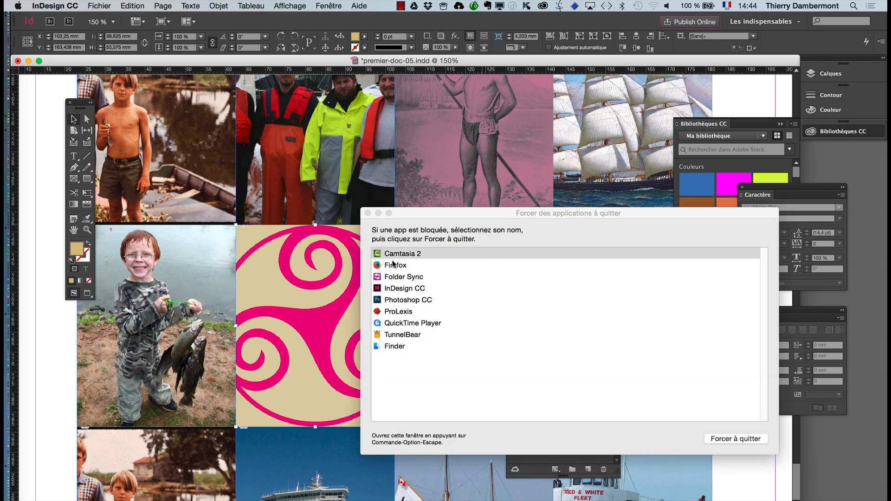
{"action": "left_click", "coordinate": [368, 213]}
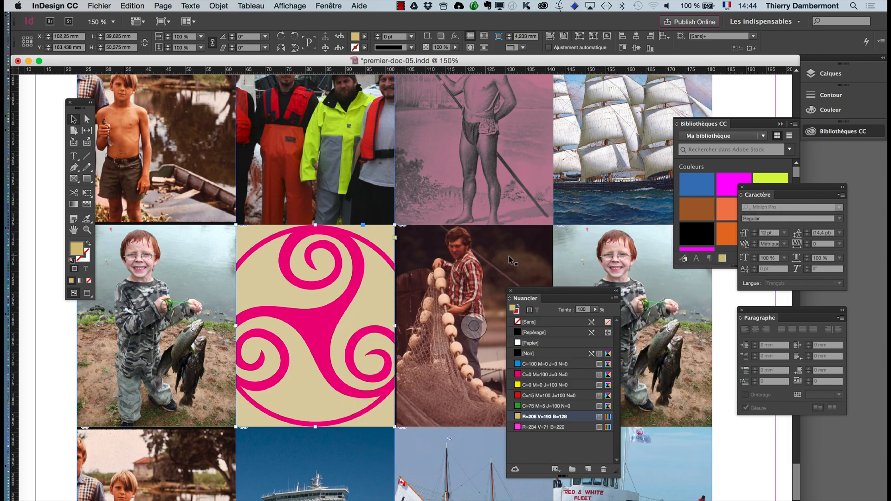
- Switch to Photoshop, examine the spiral image's colour mode, layer and channel, and return to InDesign
{"action": "key", "text": "super+Tab"}
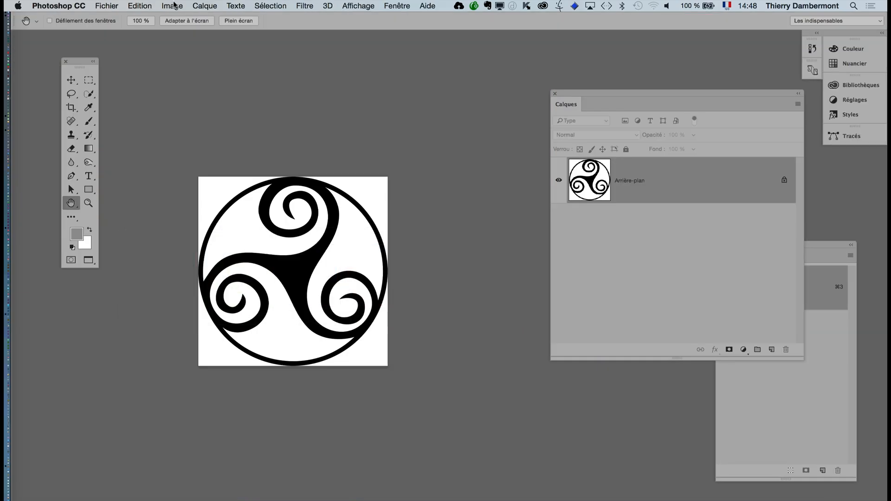
{"action": "left_click", "coordinate": [174, 5]}
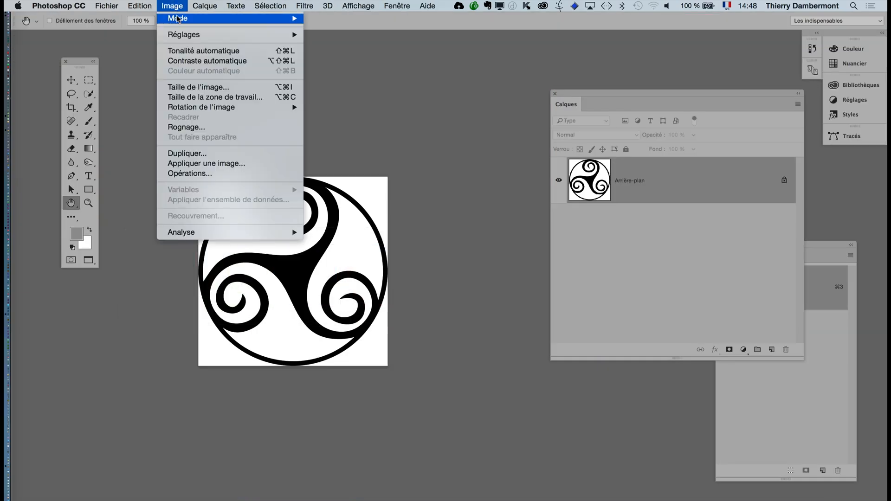
{"action": "mouse_move", "coordinate": [178, 20]}
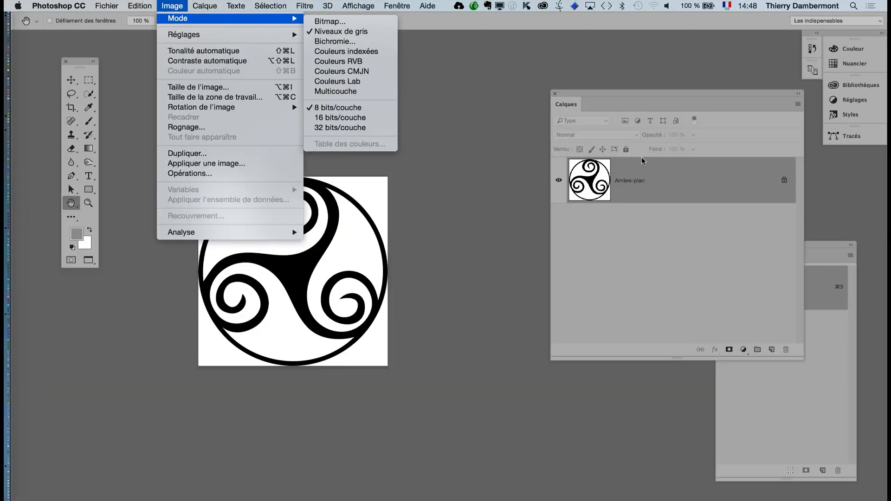
{"action": "left_click", "coordinate": [612, 92]}
{"action": "left_click_drag", "start_coordinate": [587, 93], "coordinate": [457, 129]}
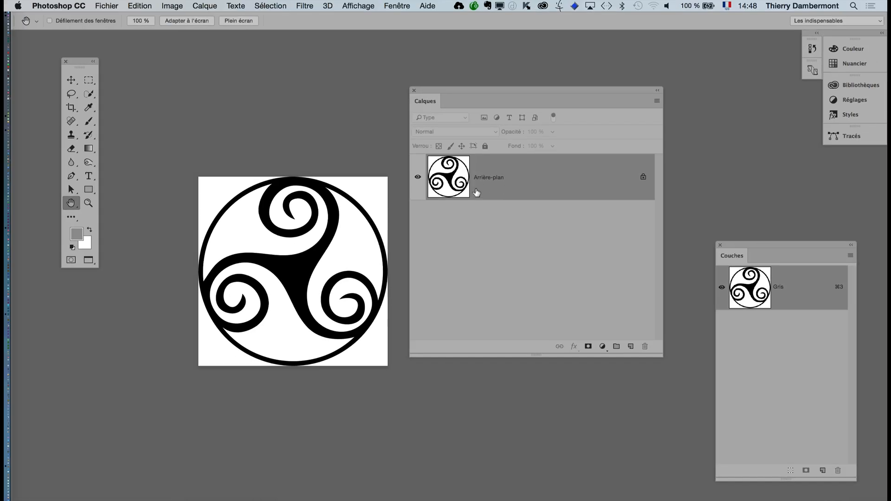
{"action": "left_click", "coordinate": [208, 4]}
{"action": "left_click", "coordinate": [562, 251]}
{"action": "key", "text": "super+Tab"}
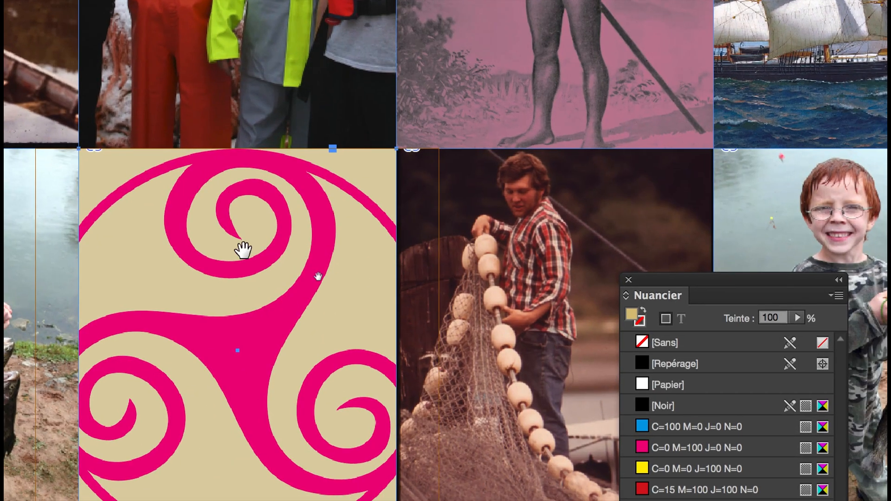
- Shrink the spiral image proportionally about its centre to about 33 mm square inside its frame with Free Transform, and deselect it
{"action": "left_click", "coordinate": [242, 250]}
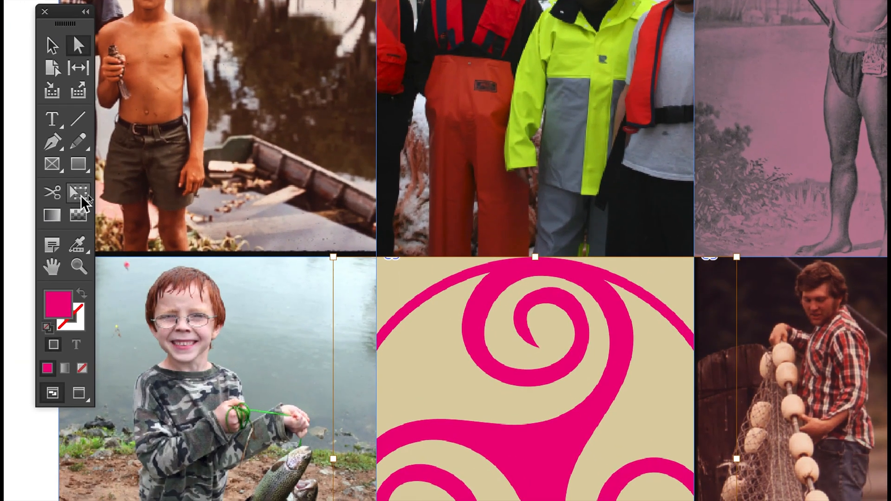
{"action": "left_click", "coordinate": [81, 197]}
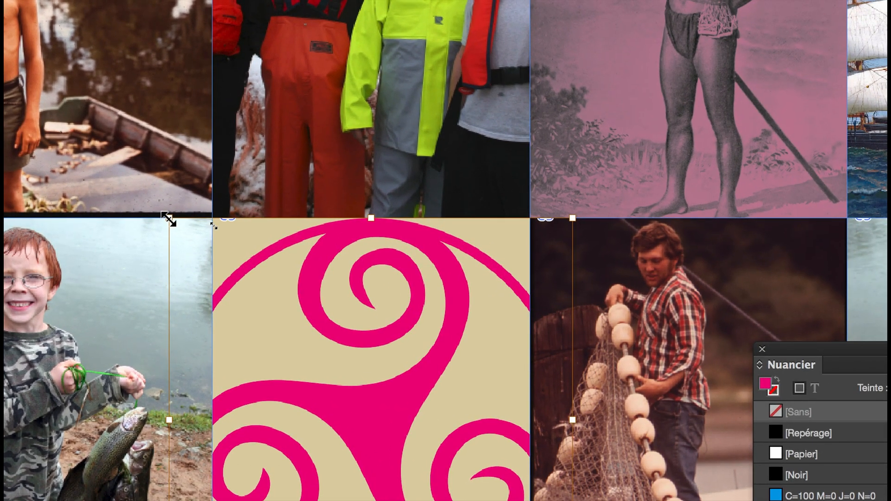
{"action": "left_click_drag", "start_coordinate": [169, 221], "coordinate": [204, 250]}
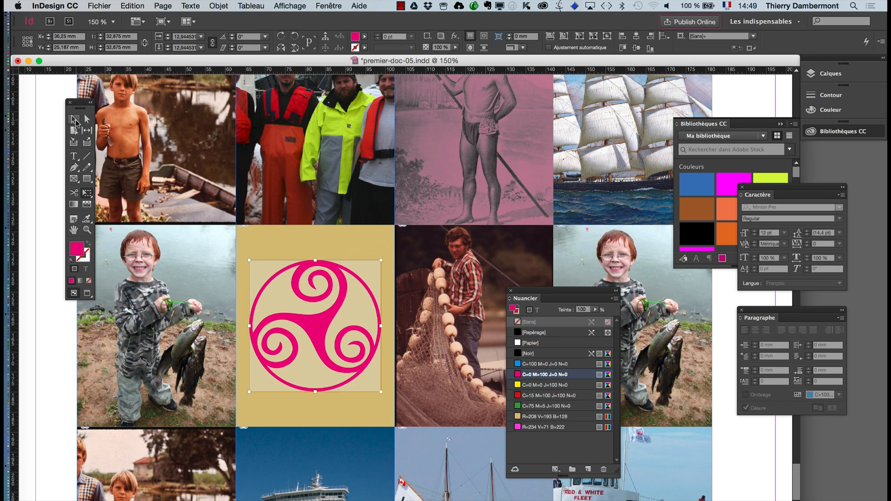
{"action": "left_click", "coordinate": [36, 279]}
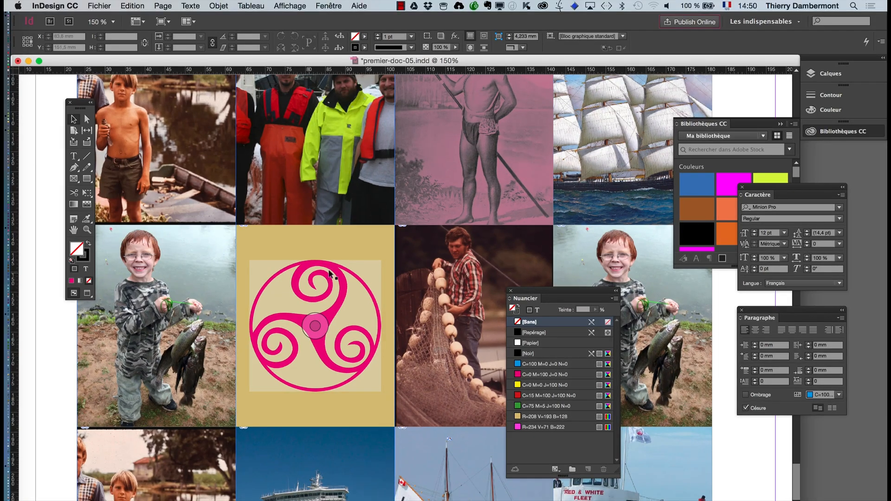
- Switch to Photoshop and extend the canvas evenly around the spiral with the Crop tool, filling the added area with white
{"action": "key", "text": "super+Tab"}
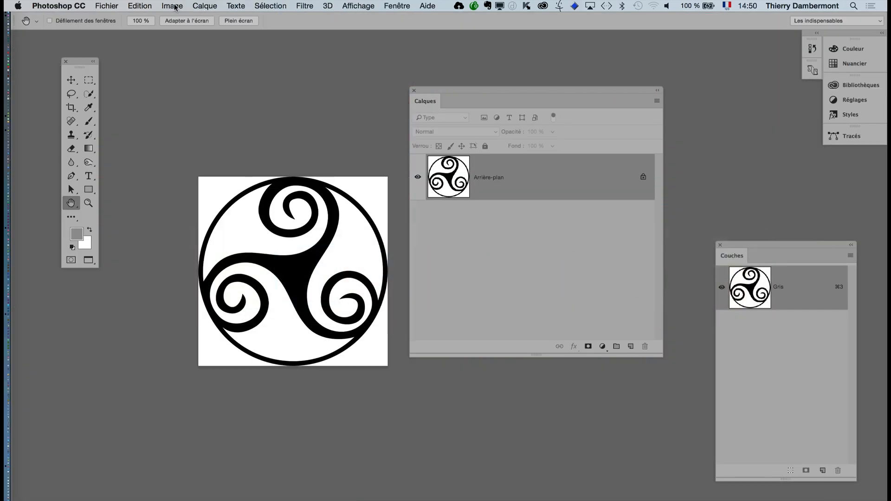
{"action": "left_click_drag", "start_coordinate": [460, 91], "coordinate": [602, 82]}
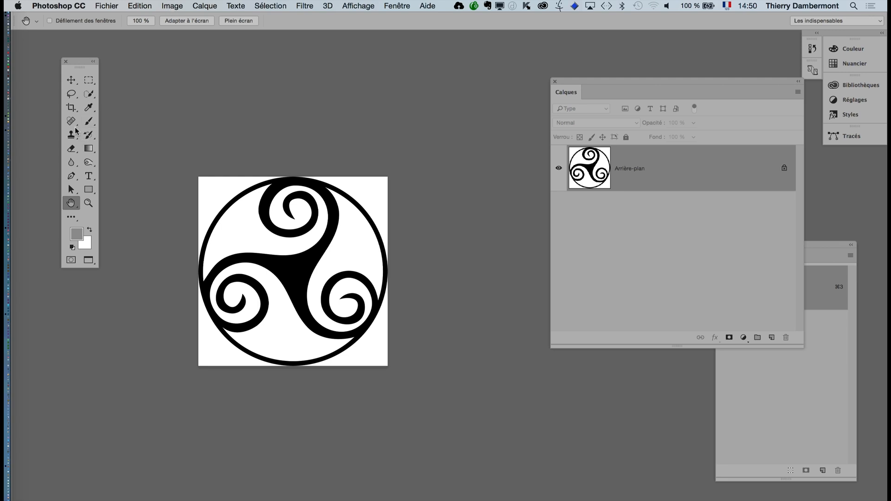
{"action": "left_click", "coordinate": [71, 108]}
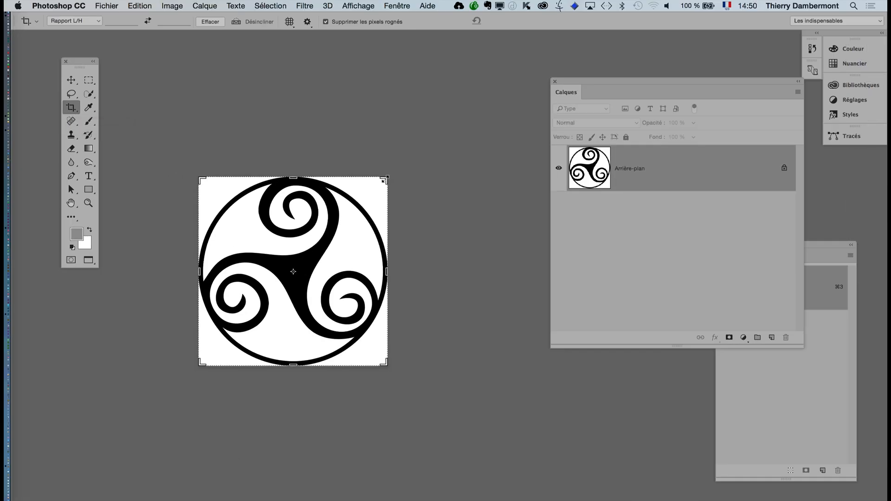
{"action": "left_click_drag", "start_coordinate": [385, 179], "coordinate": [557, 54]}
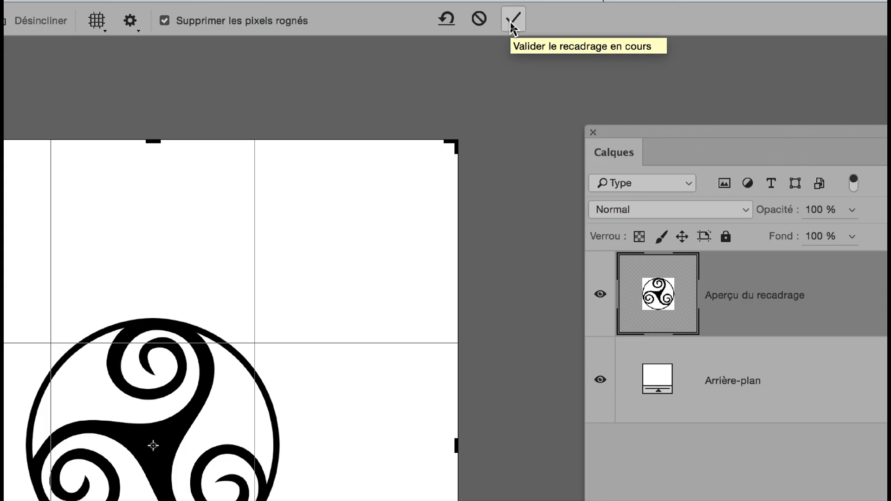
{"action": "left_click", "coordinate": [511, 22]}
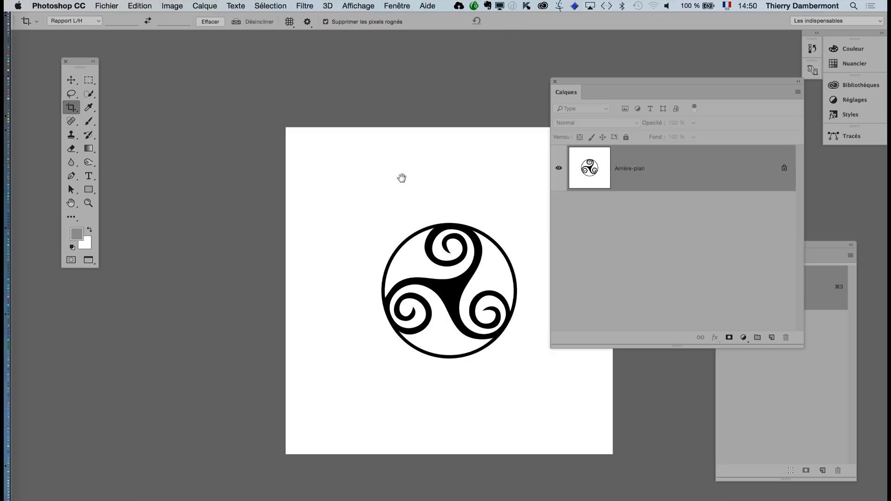
- Save the enlarged spiral image under its existing name and return to InDesign
{"action": "left_click_drag", "start_coordinate": [401, 177], "coordinate": [251, 137]}
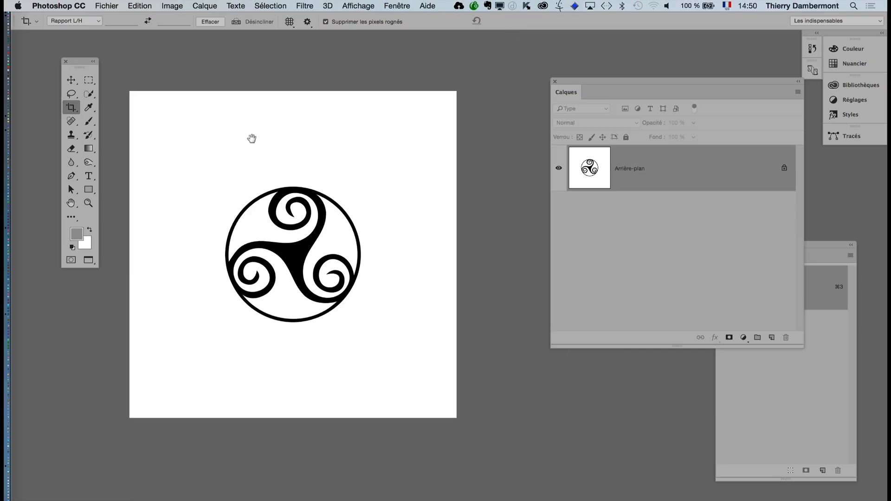
{"action": "left_click", "coordinate": [107, 6]}
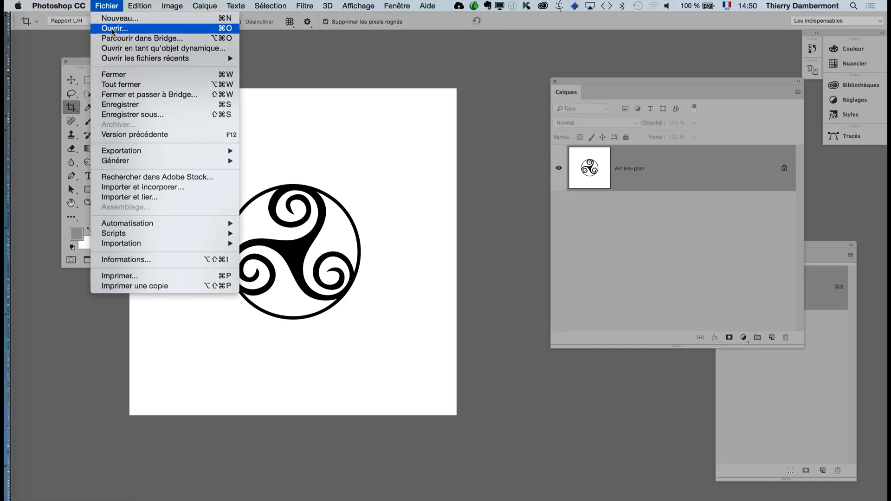
{"action": "left_click", "coordinate": [134, 106]}
{"action": "key", "text": "super+Tab"}
{"action": "left_click", "coordinate": [227, 295]}
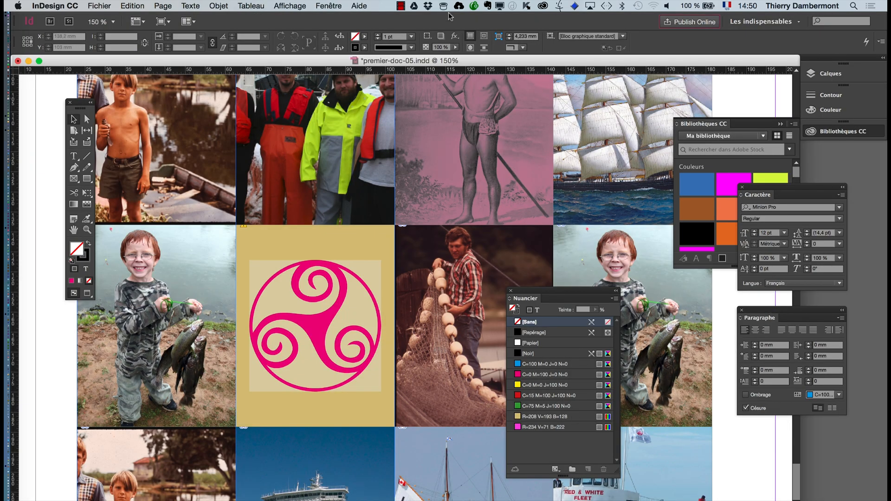
- Update the modified link celtic-23372_960_720.png in the document's links
{"action": "left_click", "coordinate": [338, 5]}
{"action": "left_click", "coordinate": [334, 153]}
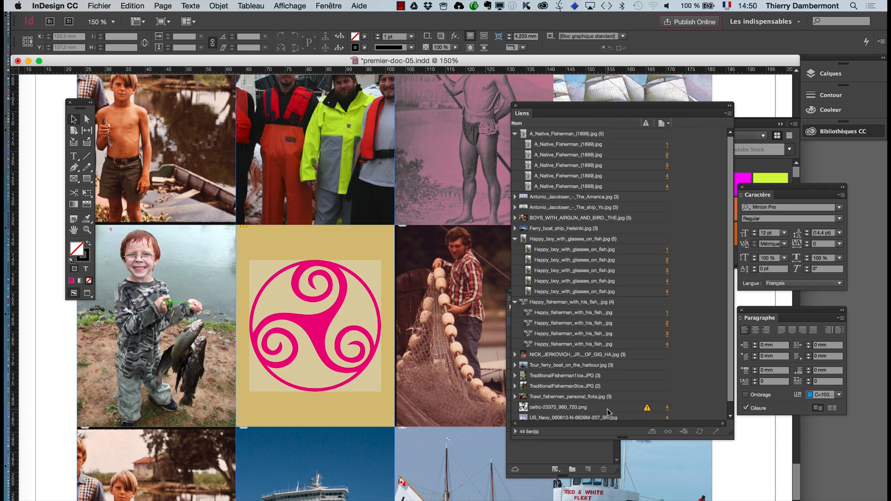
{"action": "scroll", "coordinate": [635, 405], "scroll_direction": "down", "scroll_amount": 1}
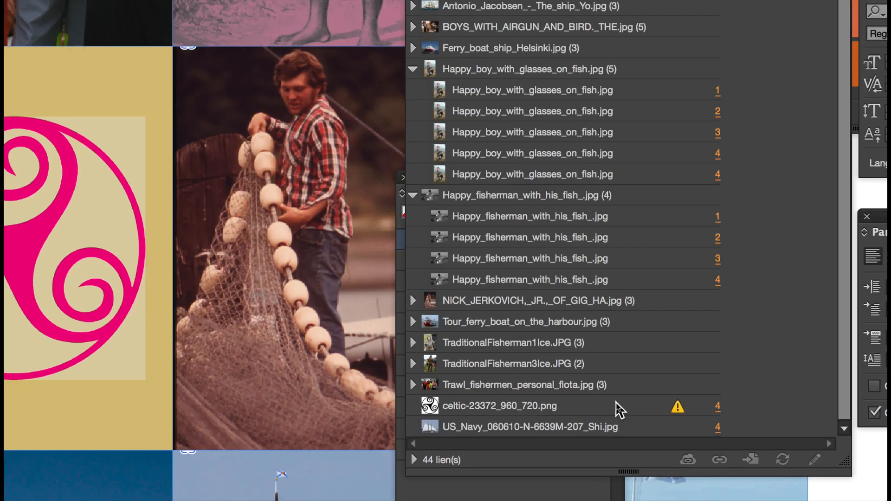
{"action": "left_click", "coordinate": [619, 404]}
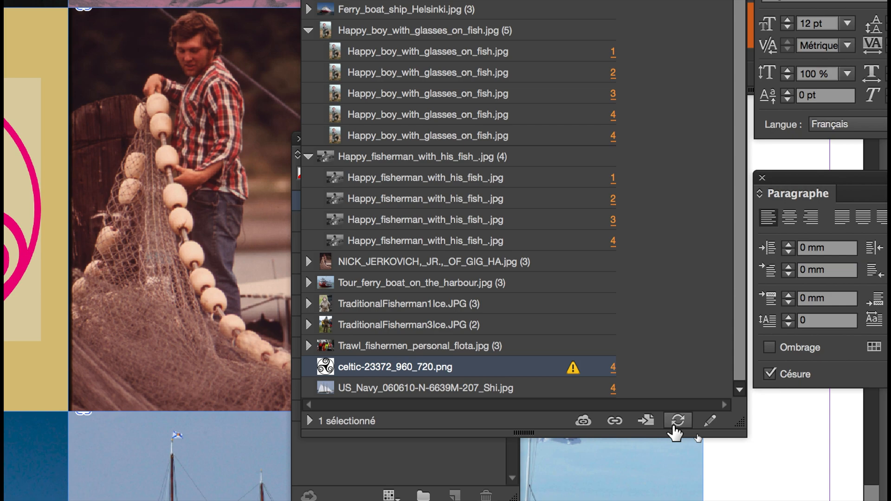
{"action": "left_click", "coordinate": [781, 460]}
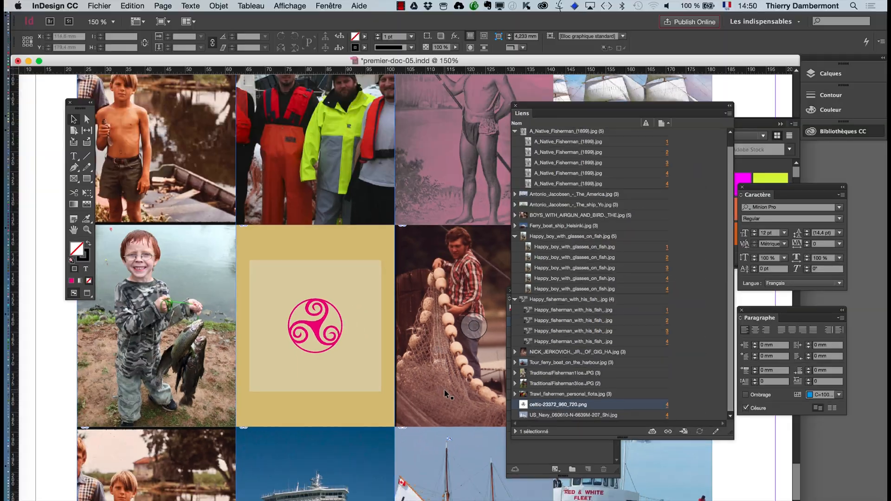
- Enlarge the spiral image about its centre with Free Transform to about 71 mm square so its background covers the frame, and deselect it
{"action": "left_click", "coordinate": [84, 119]}
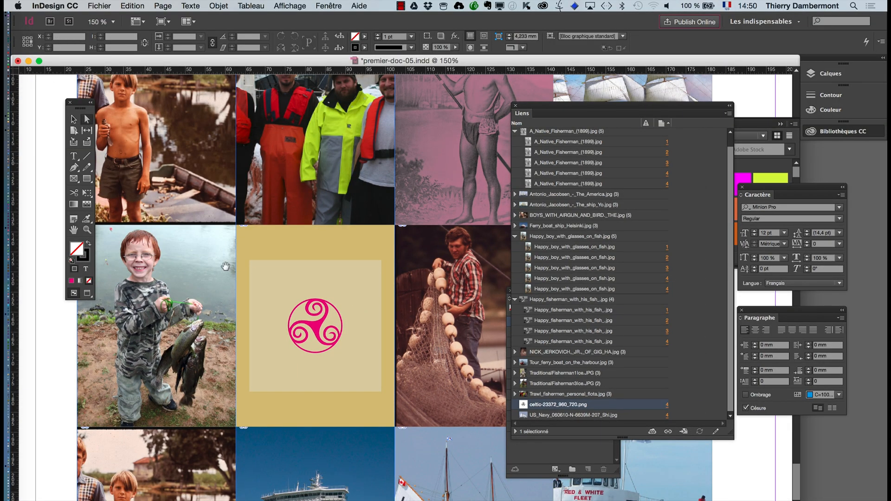
{"action": "left_click", "coordinate": [317, 324]}
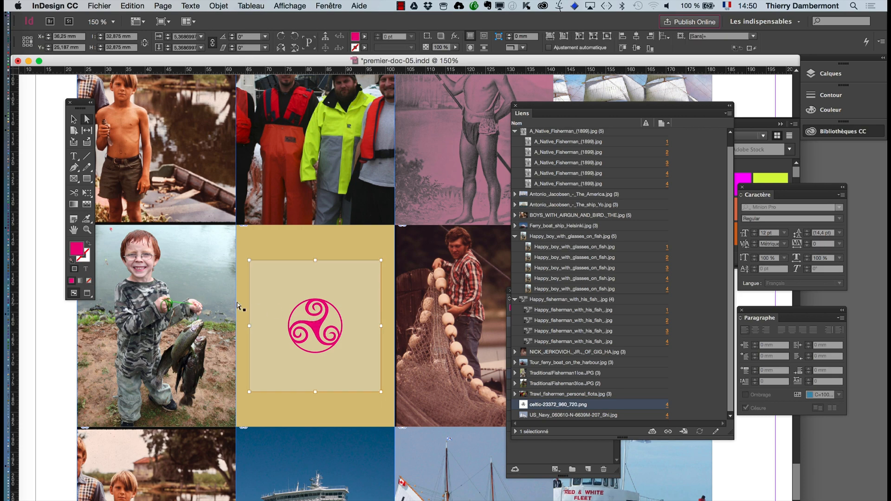
{"action": "left_click", "coordinate": [87, 192]}
{"action": "left_click_drag", "start_coordinate": [380, 261], "coordinate": [455, 187]}
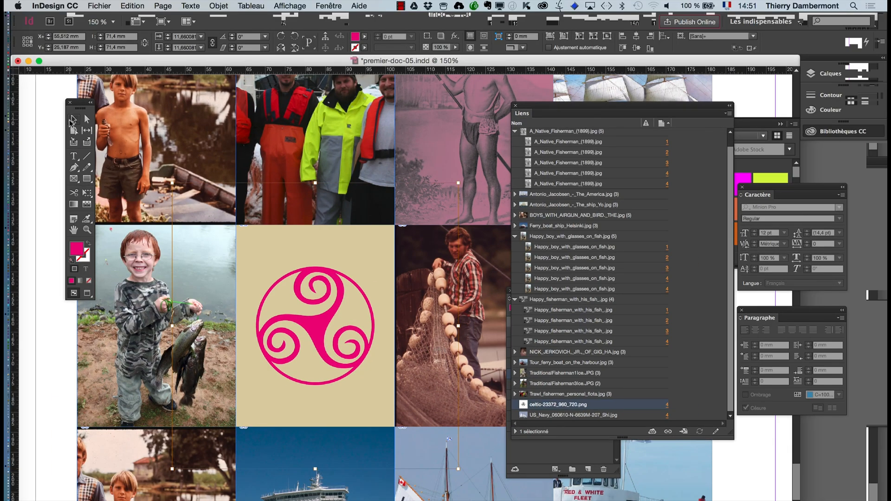
{"action": "left_click", "coordinate": [54, 135]}
- Switch to Photoshop to examine the extended white canvas around the spiral, and return to InDesign
{"action": "key", "text": "super+Tab"}
{"action": "left_click", "coordinate": [251, 290]}
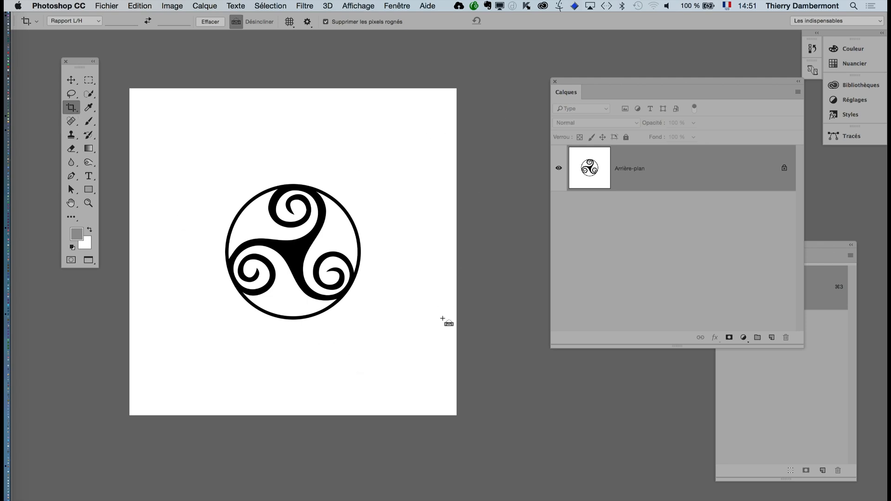
{"action": "key", "text": "super+Tab"}
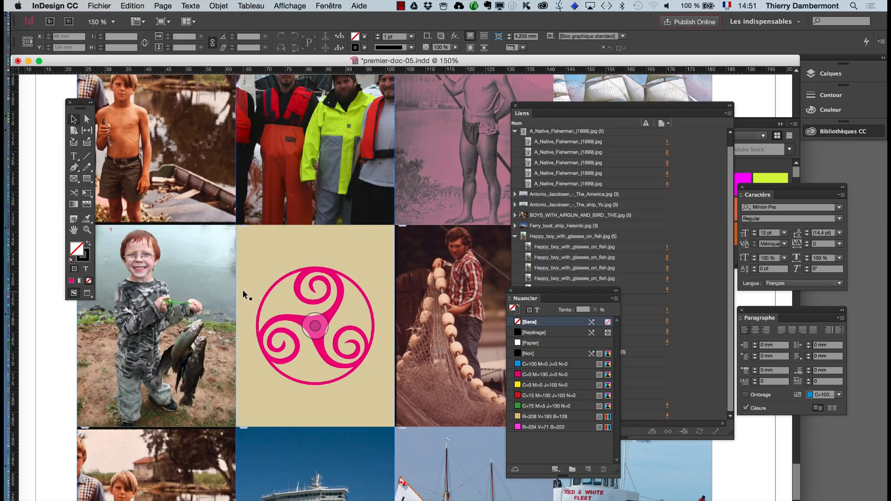
- Scale the spiral image up about its centre to about 85 mm square so the motif nearly spans the frame's width
{"action": "left_click", "coordinate": [86, 120]}
{"action": "left_click", "coordinate": [330, 298]}
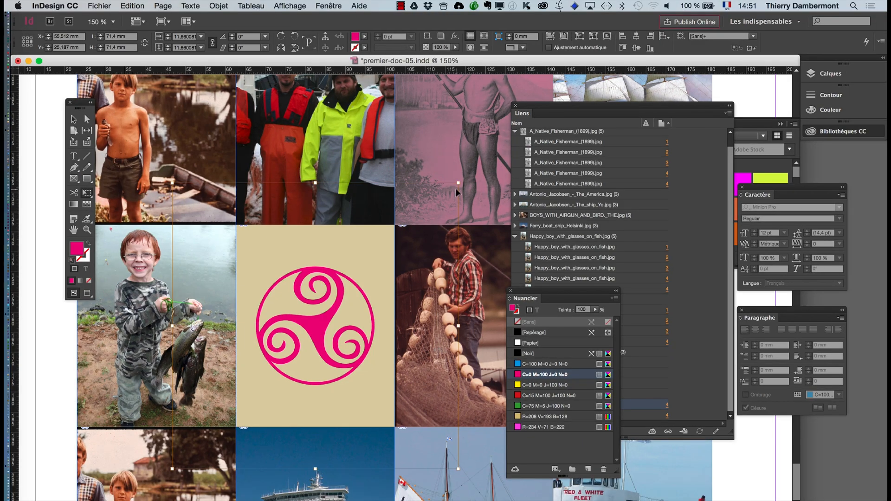
{"action": "left_click_drag", "start_coordinate": [459, 182], "coordinate": [500, 168]}
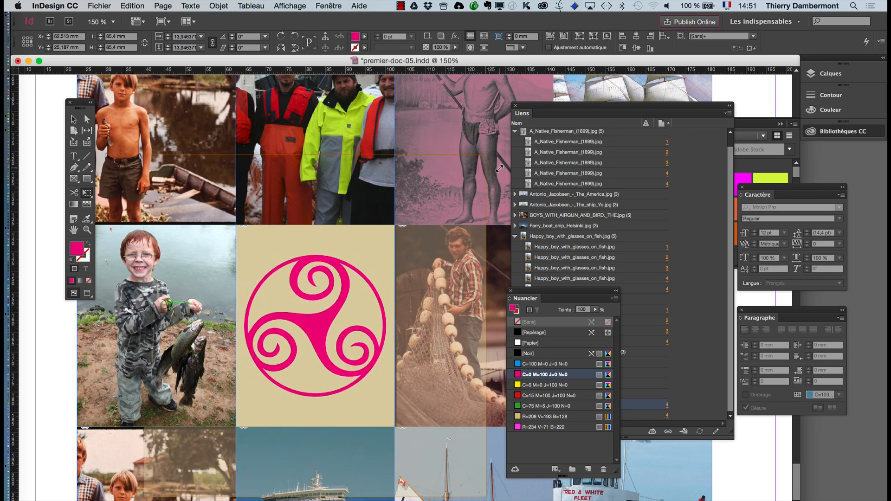
{"action": "left_click_drag", "start_coordinate": [419, 151], "coordinate": [417, 150]}
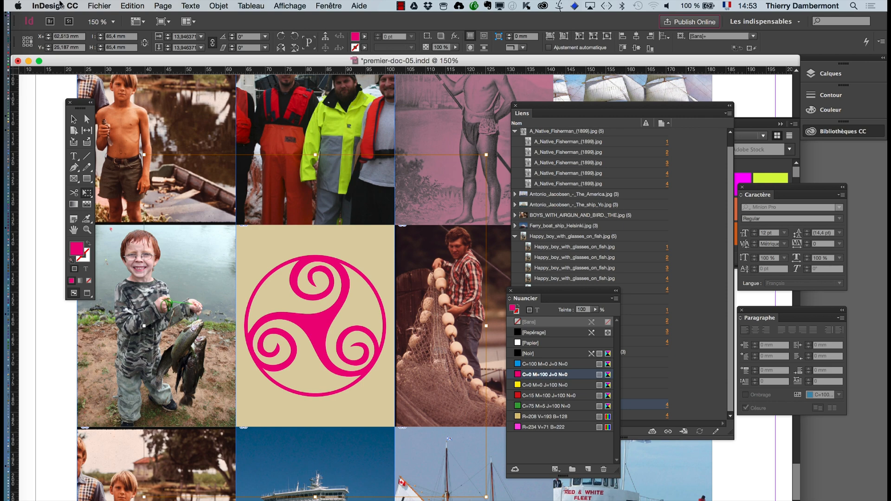
- Save the document under the new name premier-doc-06.indd in the folder jour 1 ID avancé
{"action": "left_click", "coordinate": [99, 6]}
{"action": "left_click", "coordinate": [127, 82]}
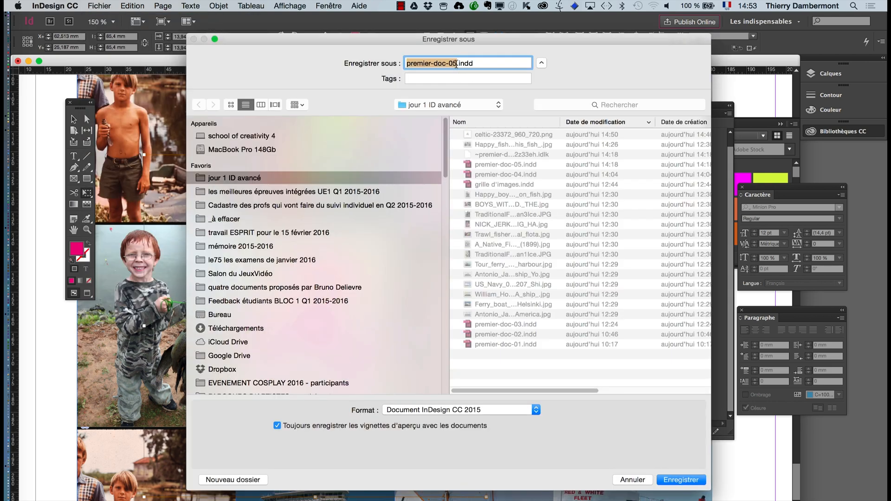
{"action": "left_click", "coordinate": [457, 63]}
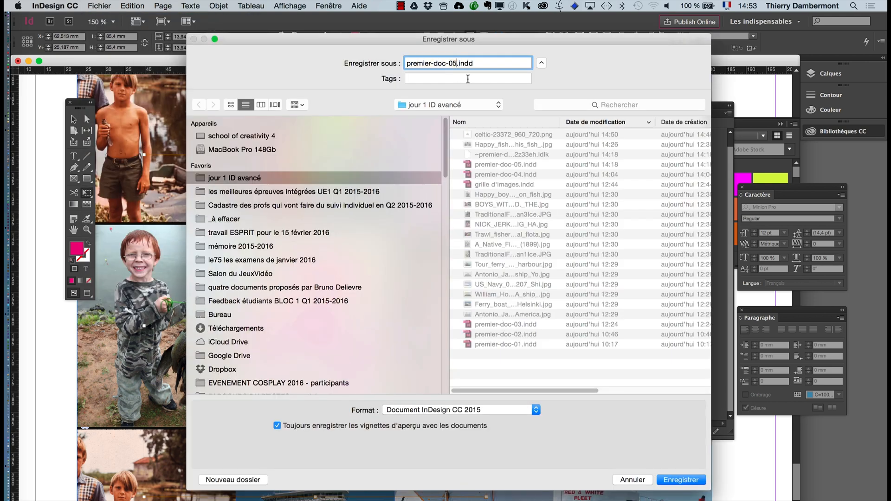
{"action": "key", "text": "BackSpace"}
{"action": "type", "text": "6"}
{"action": "key", "text": "Return"}
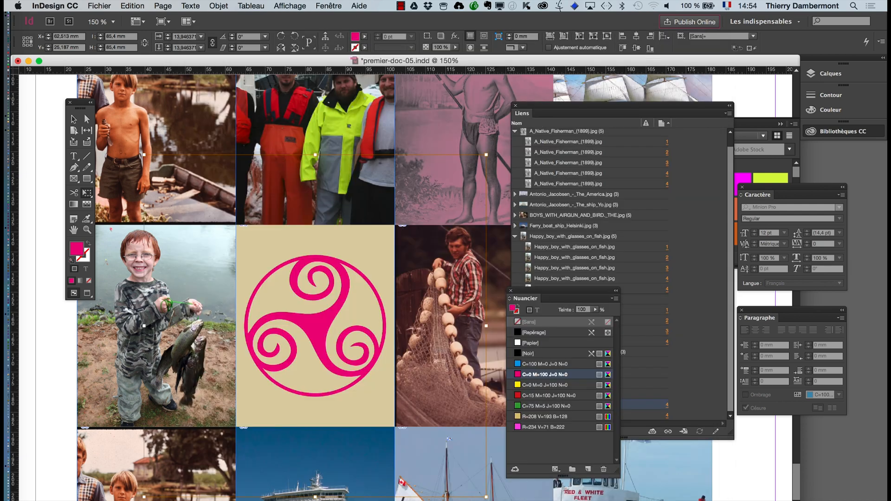
- Close the Links and Swatches panels and display the page at 100%
{"action": "left_click", "coordinate": [515, 105]}
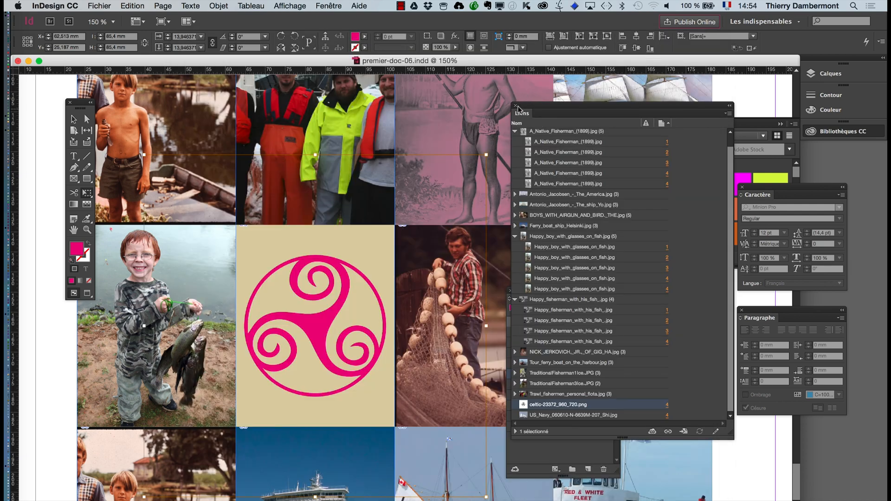
{"action": "left_click", "coordinate": [511, 291]}
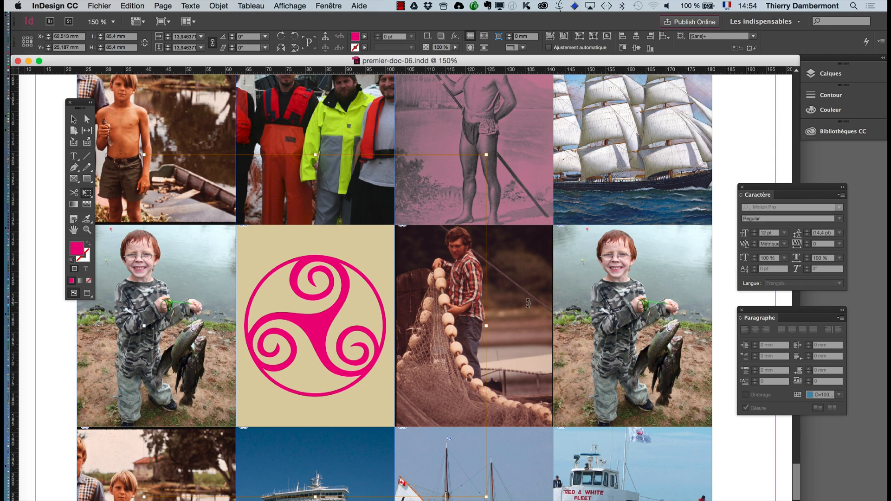
{"action": "key", "text": "super+1"}
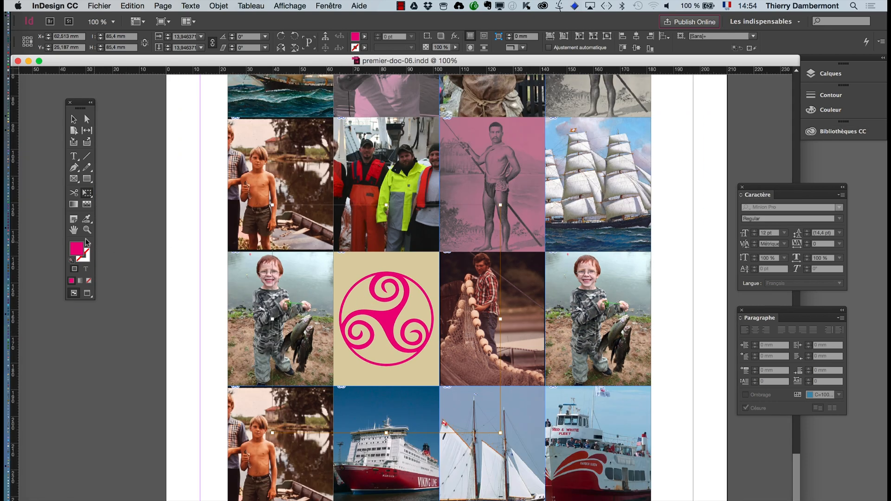
- Review the photo grid and select the pink-tinted native fisherman frame in the second row
{"action": "left_click_drag", "start_coordinate": [294, 278], "coordinate": [190, 296]}
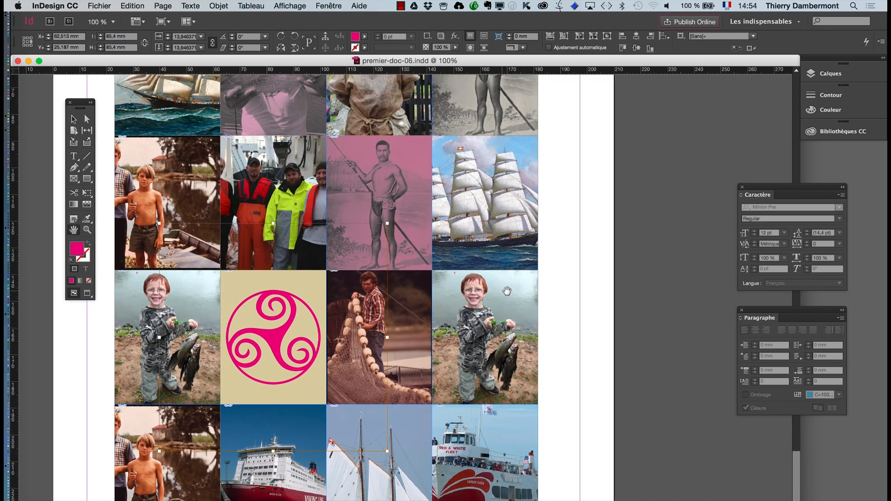
{"action": "scroll", "coordinate": [521, 304], "scroll_direction": "up", "scroll_amount": 2}
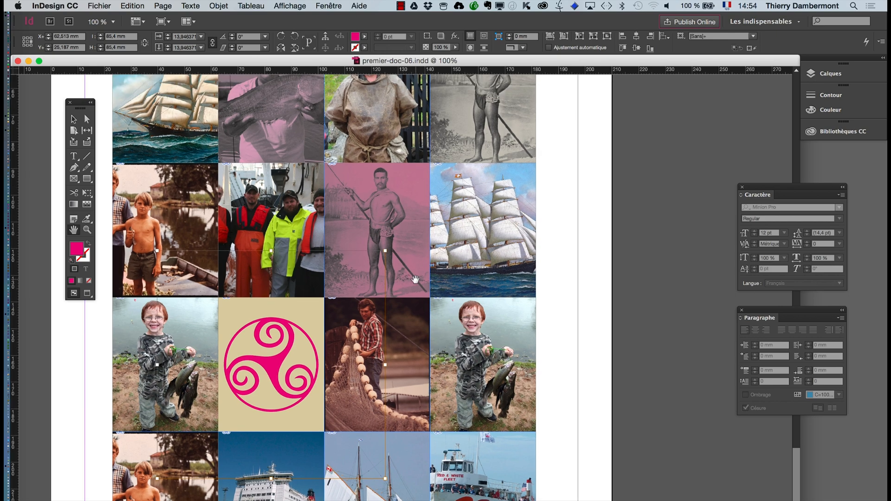
{"action": "scroll", "coordinate": [414, 287], "scroll_direction": "up", "scroll_amount": 4}
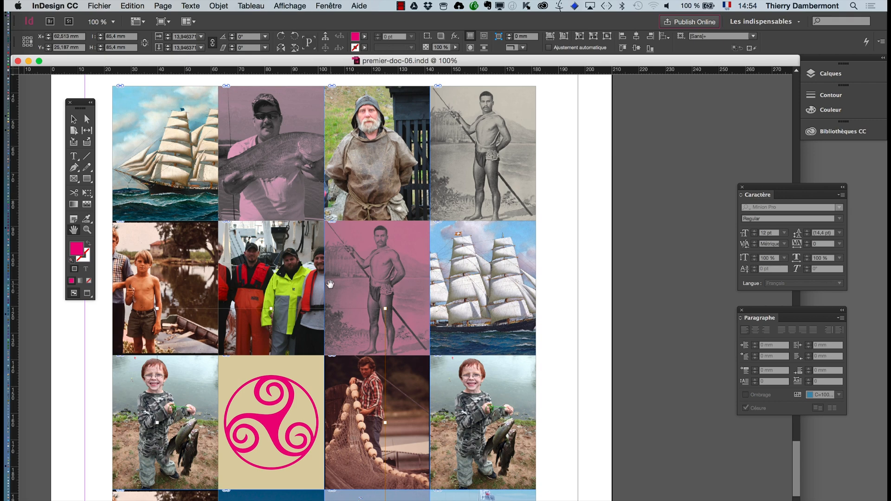
{"action": "scroll", "coordinate": [361, 295], "scroll_direction": "down", "scroll_amount": 4}
{"action": "scroll", "coordinate": [119, 137], "scroll_direction": "up", "scroll_amount": 1}
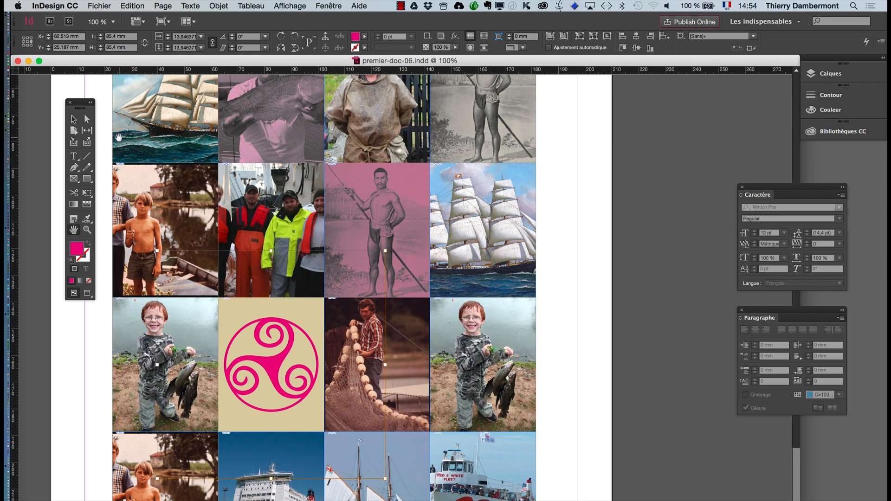
{"action": "left_click", "coordinate": [73, 118]}
{"action": "left_click", "coordinate": [377, 230]}
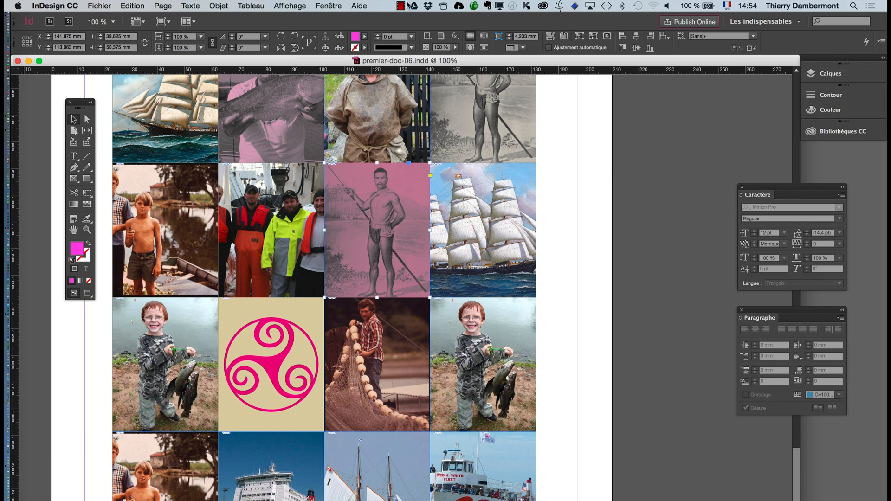
- Replace the pink fill of the native fisherman frame in the second row with the [Papier] swatch
{"action": "left_click", "coordinate": [332, 5]}
{"action": "mouse_move", "coordinate": [349, 106]}
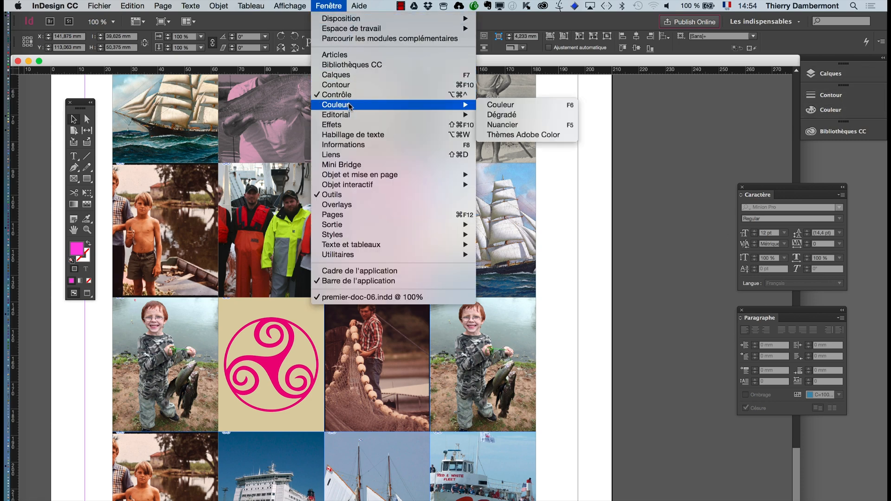
{"action": "left_click", "coordinate": [503, 125]}
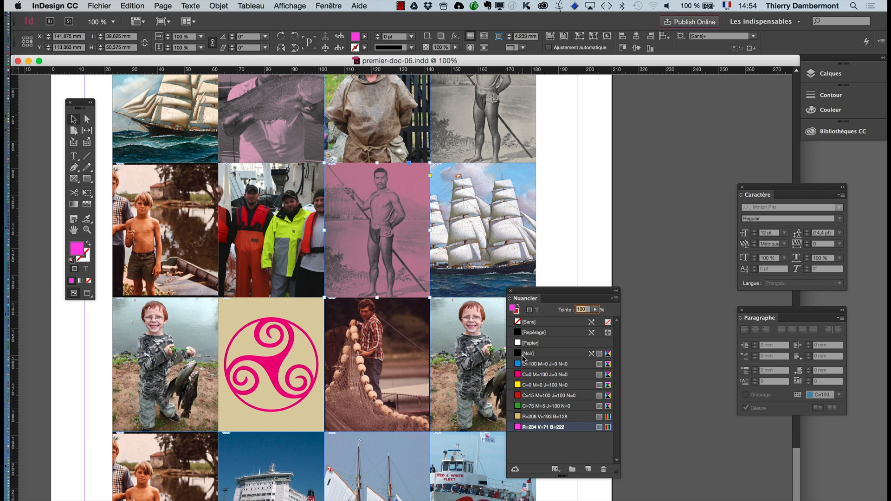
{"action": "left_click", "coordinate": [529, 343]}
- Try the C=100 M=0 J=0 N=0 and C=15 M=100 J=100 N=0 fills on the first row's native fisherman frame and set the tint to 58%
{"action": "scroll", "coordinate": [568, 255], "scroll_direction": "up", "scroll_amount": 4}
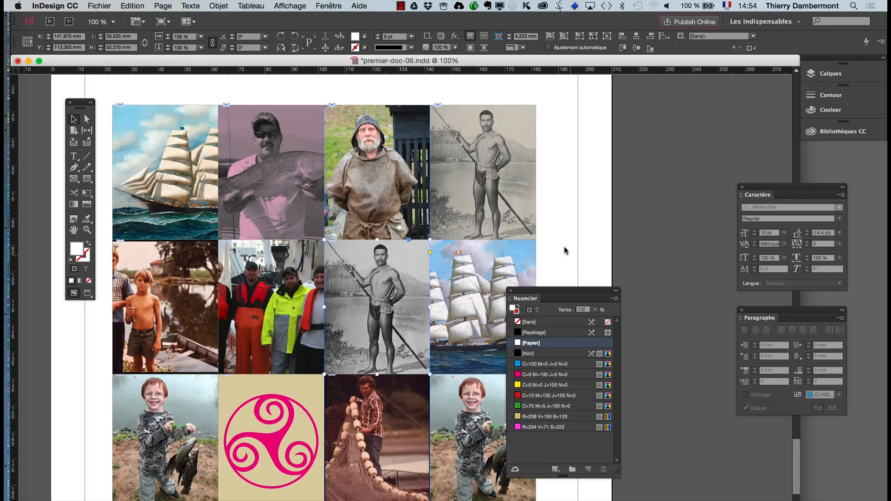
{"action": "left_click", "coordinate": [493, 207]}
{"action": "left_click", "coordinate": [548, 364]}
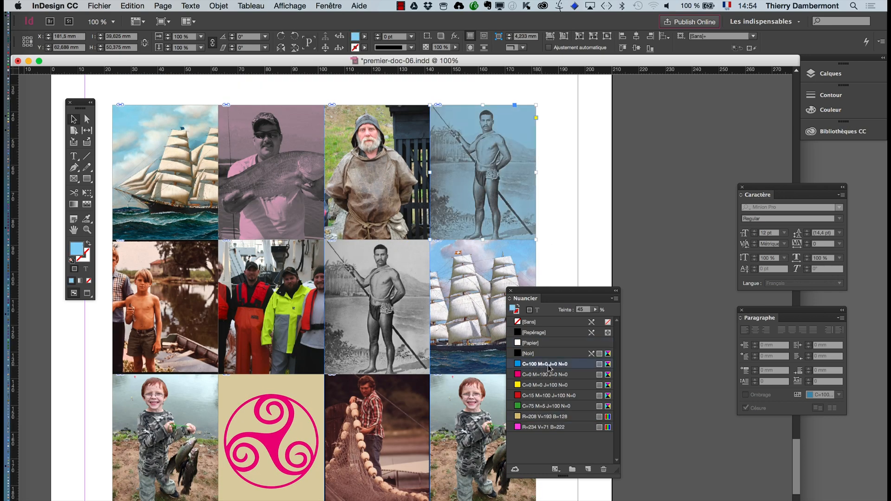
{"action": "left_click", "coordinate": [548, 397]}
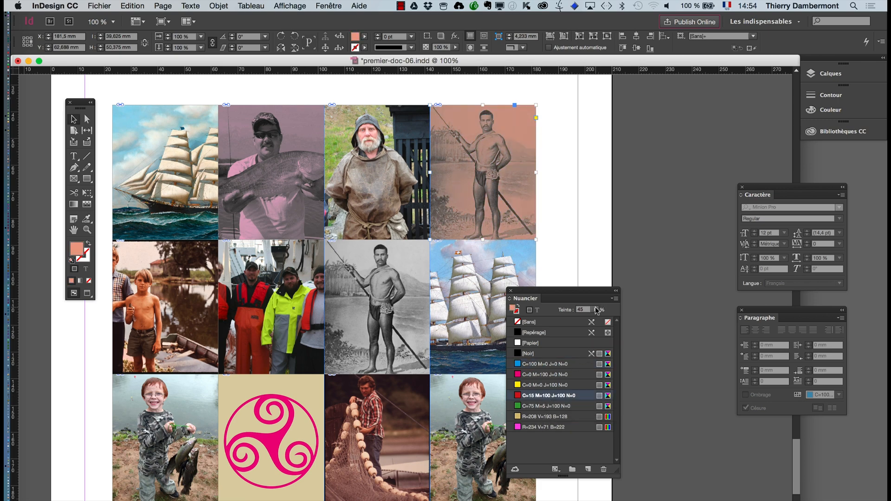
{"action": "left_click", "coordinate": [595, 309]}
{"action": "left_click", "coordinate": [584, 320]}
{"action": "left_click_drag", "start_coordinate": [574, 322], "coordinate": [561, 330]}
- Try the R=234 V=71 B=222 fill on the same frame, settle on C=100 M=0 J=0 N=0 and deselect it
{"action": "left_click", "coordinate": [538, 427]}
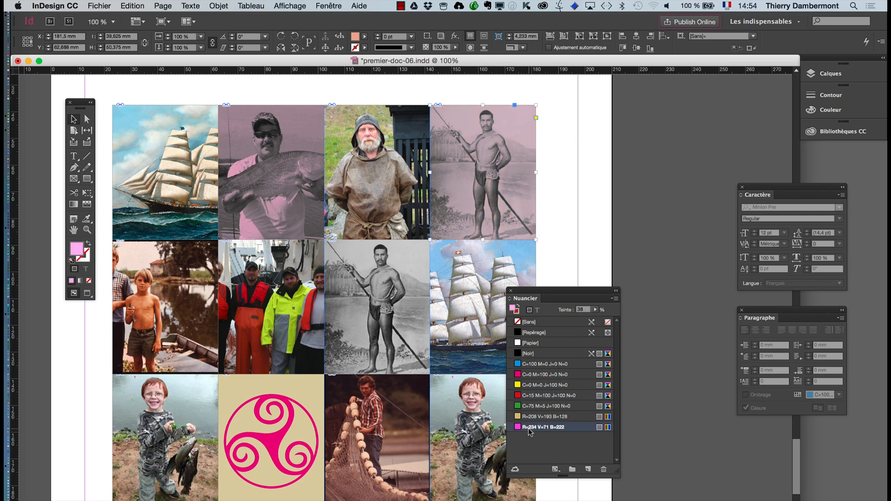
{"action": "left_click", "coordinate": [543, 364]}
{"action": "left_click", "coordinate": [606, 220]}
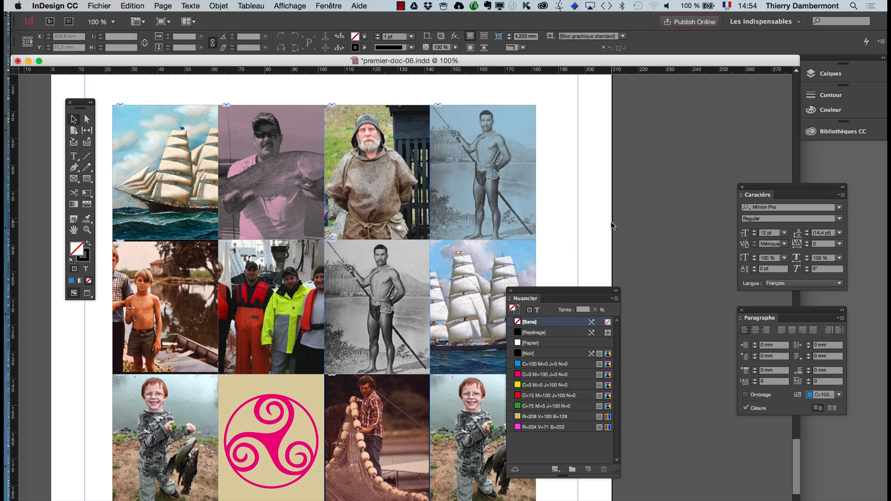
- Move the Nuancier panel clear of the photo grid and display the whole page at 50%
{"action": "key", "text": "super+minus"}
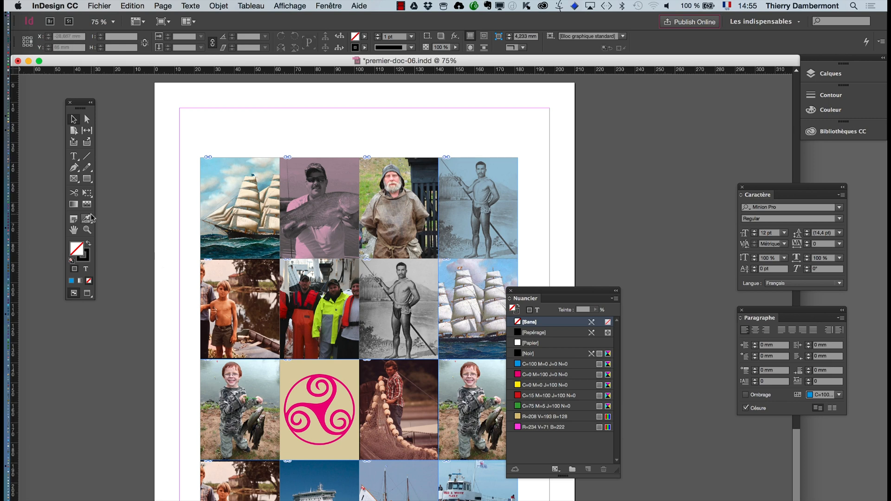
{"action": "left_click", "coordinate": [74, 229]}
{"action": "left_click_drag", "start_coordinate": [453, 333], "coordinate": [442, 281]}
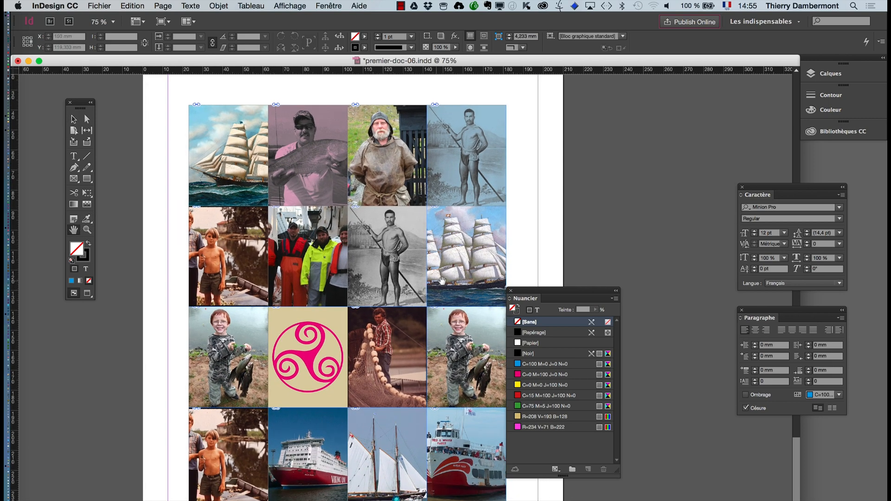
{"action": "left_click_drag", "start_coordinate": [524, 298], "coordinate": [594, 278]}
{"action": "left_click", "coordinate": [73, 119]}
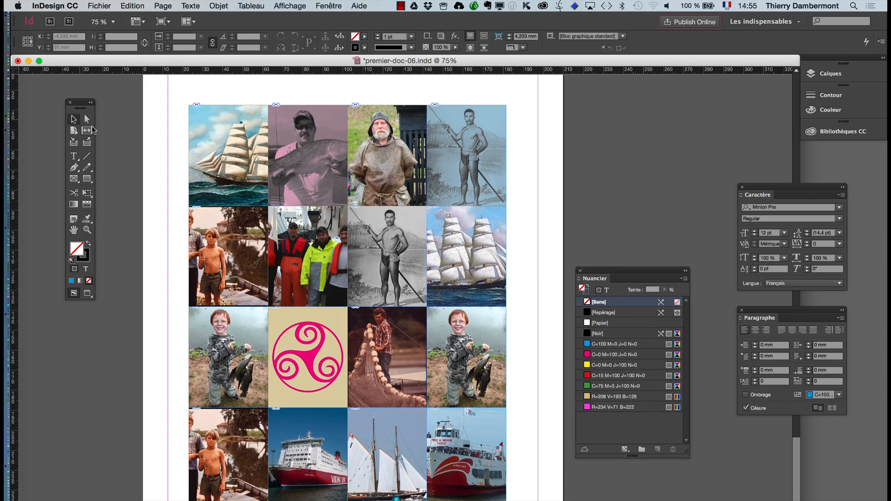
{"action": "key", "text": "super+minus"}
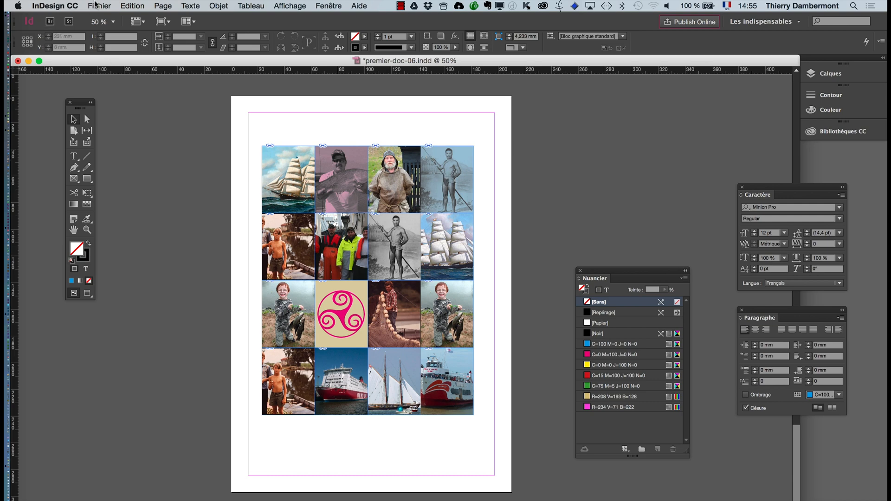
- Save the document under the new name couverture.indd in the folder jour 1 ID avancé
{"action": "left_click", "coordinate": [99, 6]}
{"action": "left_click", "coordinate": [125, 84]}
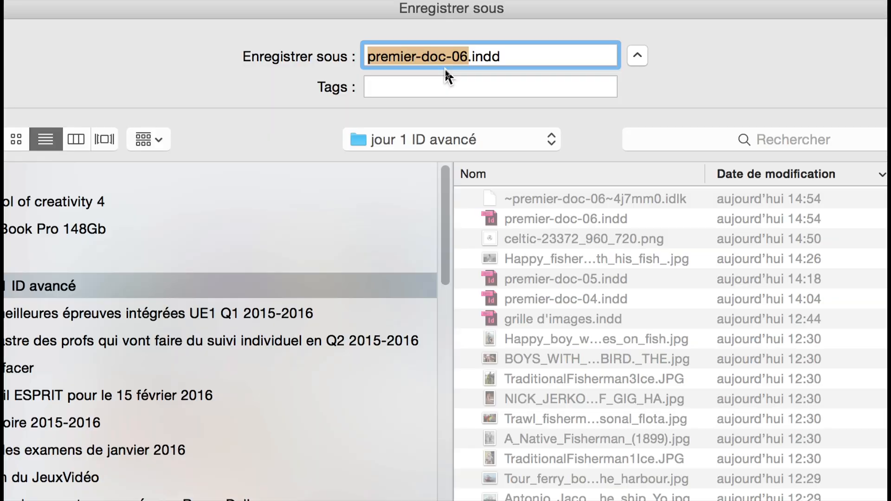
{"action": "type", "text": "grille d'images"}
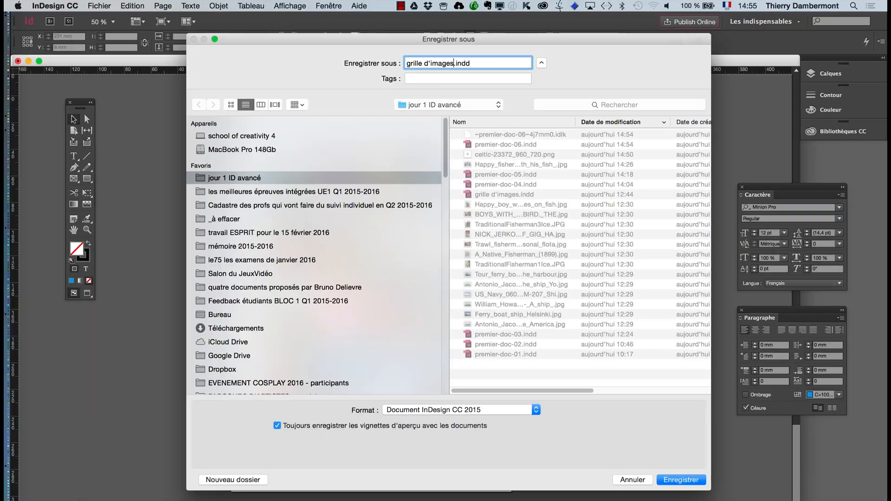
{"action": "left_click_drag", "start_coordinate": [453, 63], "coordinate": [437, 51]}
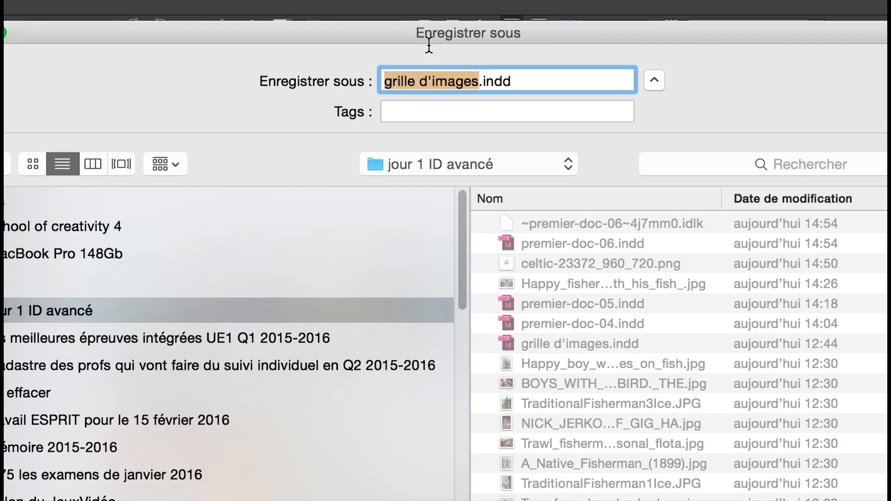
{"action": "type", "text": "cou"}
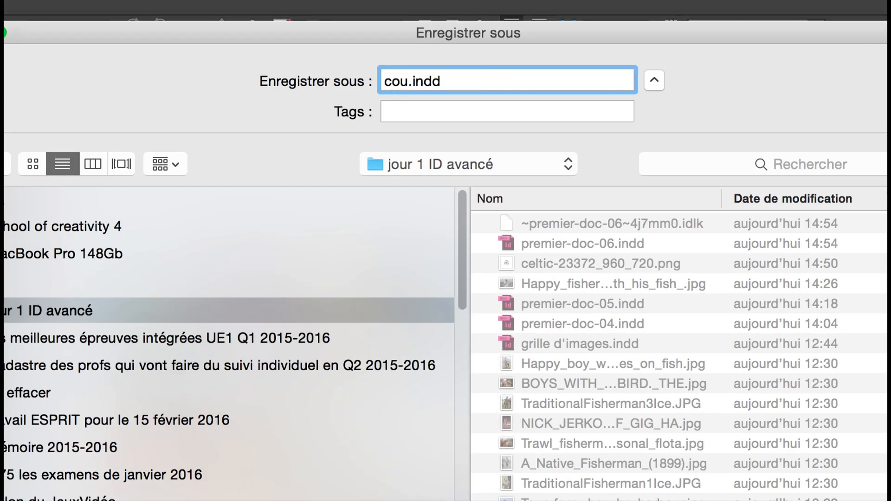
{"action": "type", "text": "verture"}
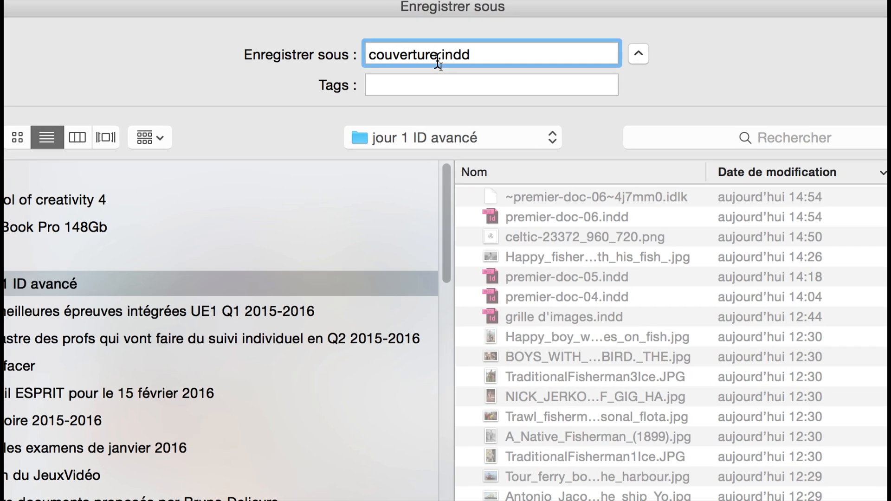
{"action": "left_click_drag", "start_coordinate": [464, 81], "coordinate": [363, 82]}
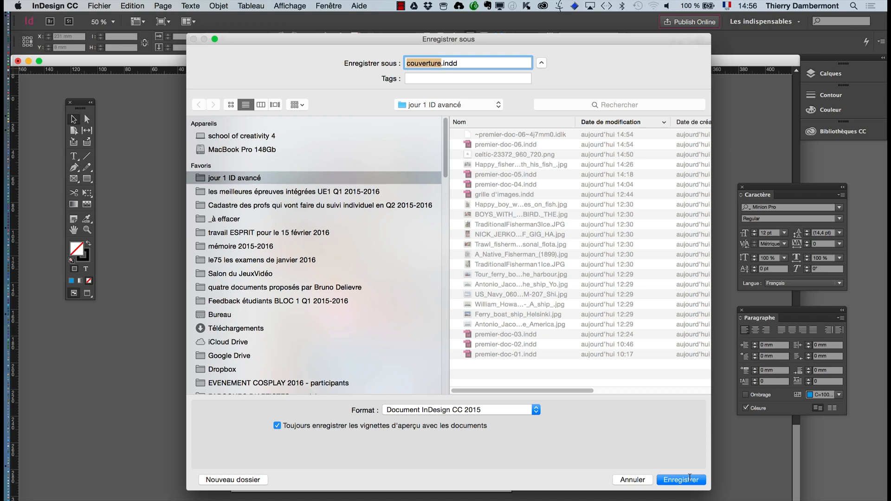
{"action": "left_click", "coordinate": [689, 478]}
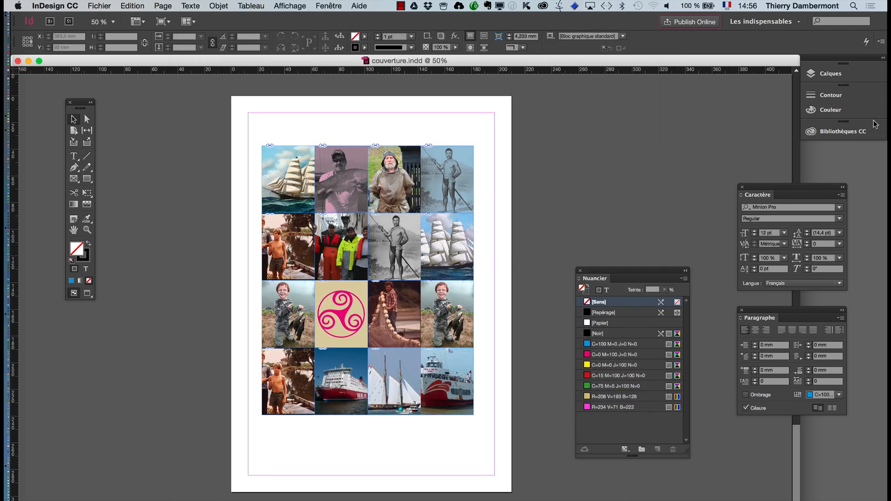
- Delete pages 1 to 3 of the document, keeping only page 4 with the finished photo grid
{"action": "left_click", "coordinate": [323, 4]}
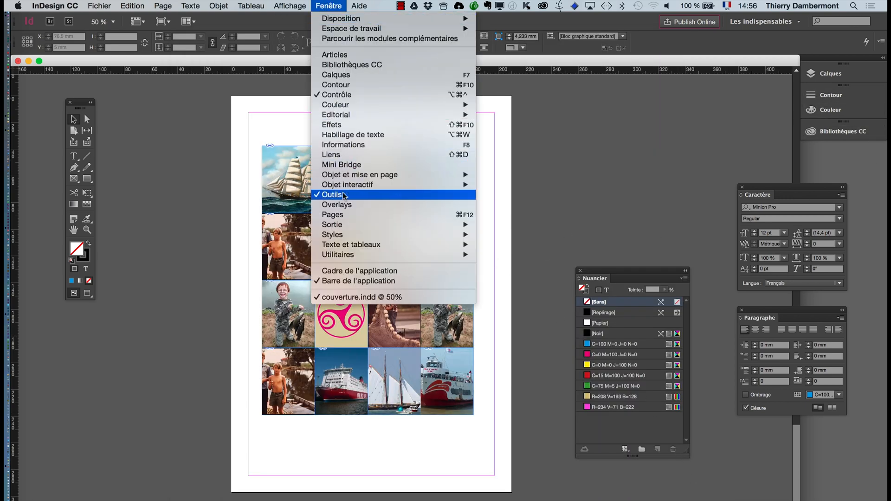
{"action": "left_click", "coordinate": [344, 215]}
{"action": "left_click_drag", "start_coordinate": [667, 392], "coordinate": [580, 112]}
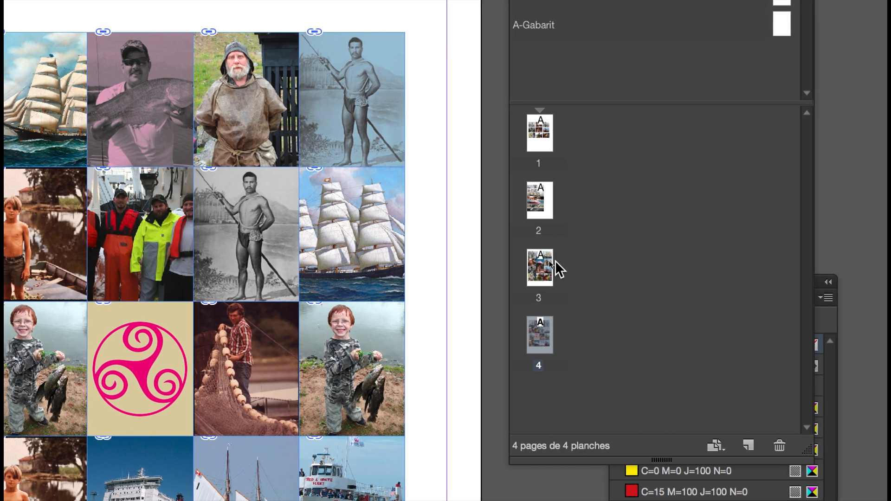
{"action": "left_click", "coordinate": [547, 265]}
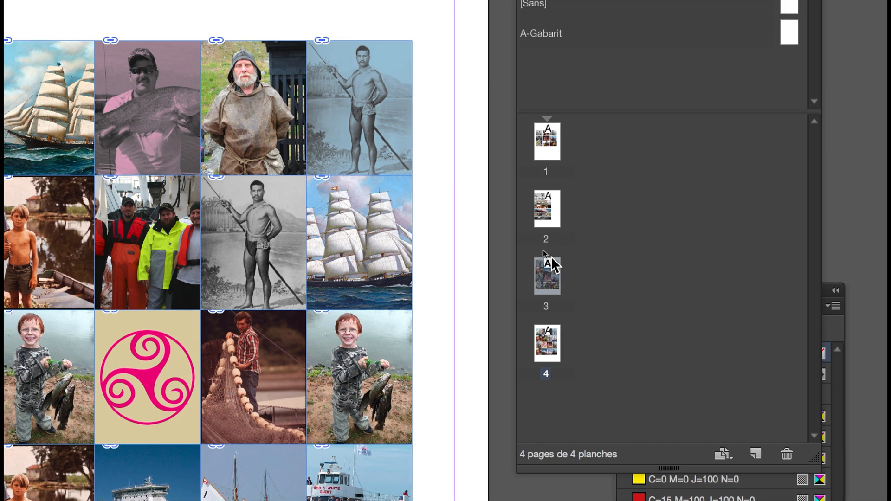
{"action": "left_click", "coordinate": [541, 137], "text": "shift"}
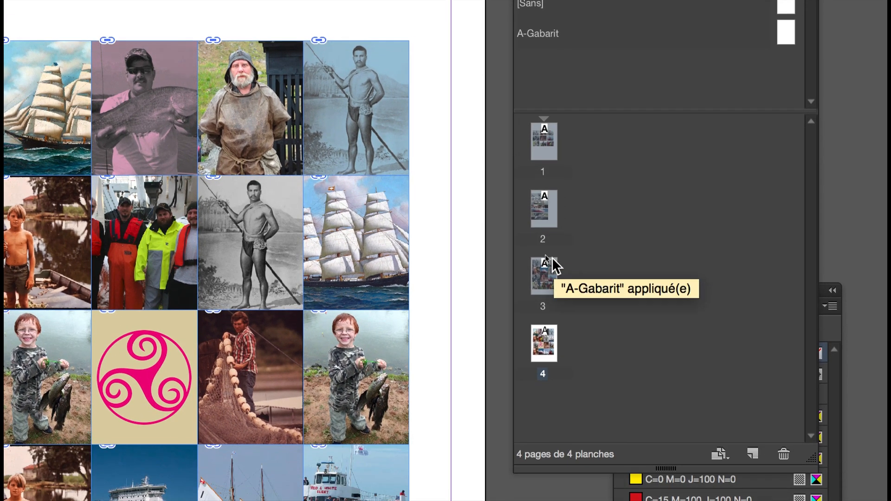
{"action": "left_click", "coordinate": [550, 338]}
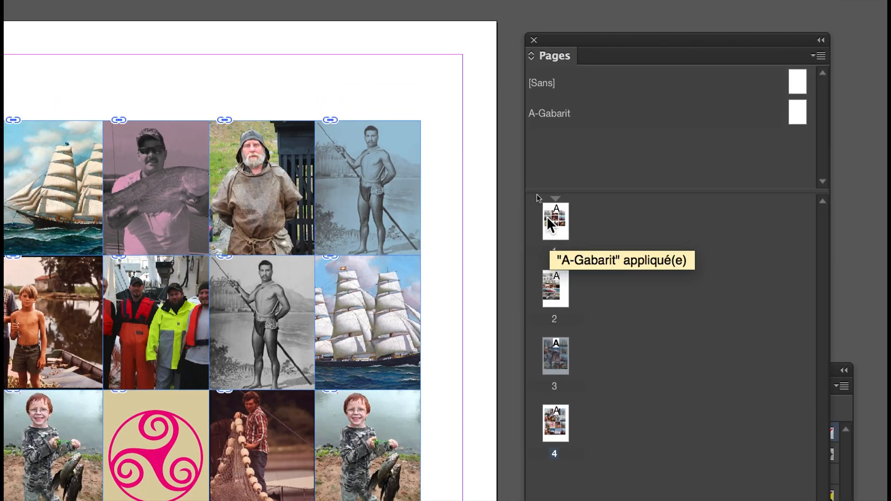
{"action": "left_click", "coordinate": [547, 186], "text": "shift"}
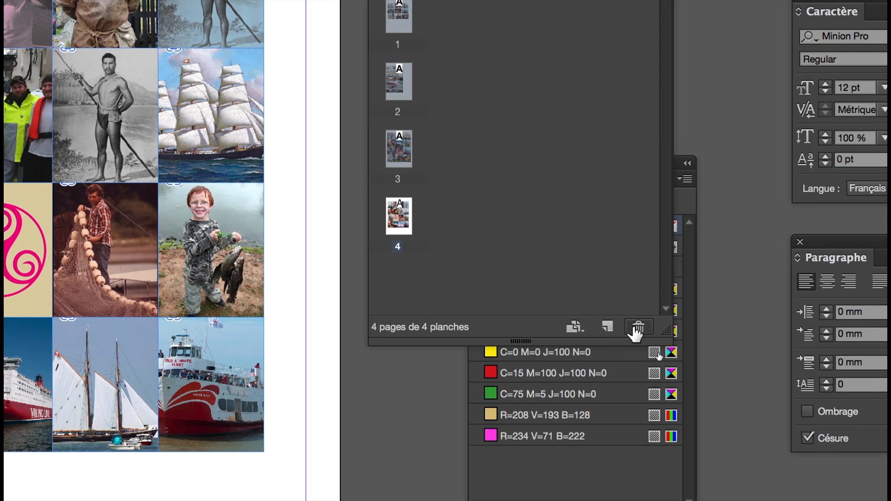
{"action": "left_click", "coordinate": [643, 326]}
{"action": "left_click", "coordinate": [550, 296]}
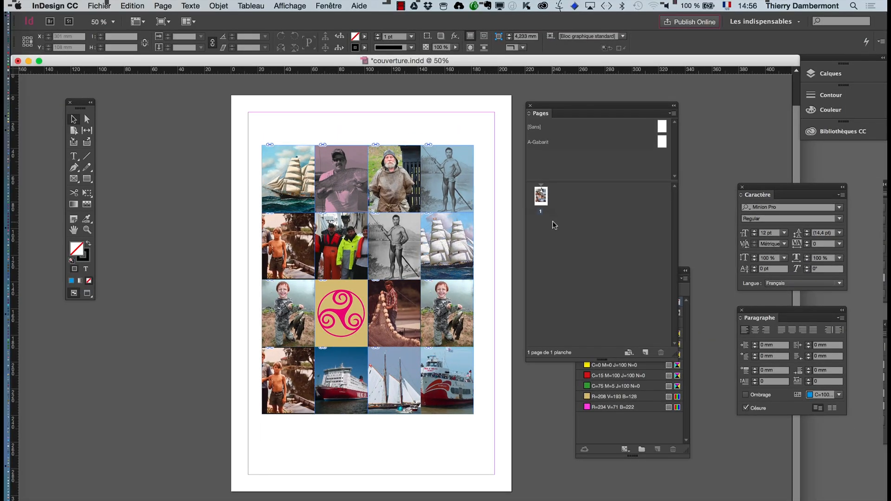
- Switch the page to the preview display without guides or frame edges, and save and close couverture.indd
{"action": "left_click", "coordinate": [87, 293]}
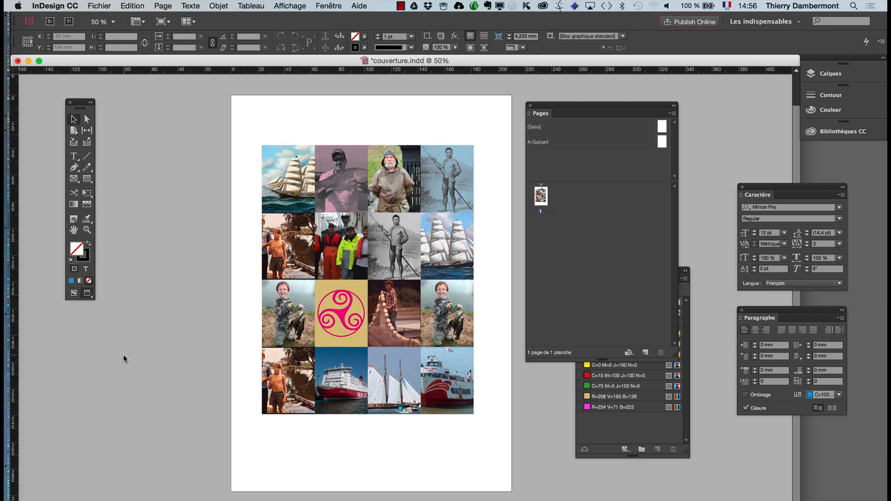
{"action": "left_click", "coordinate": [98, 5]}
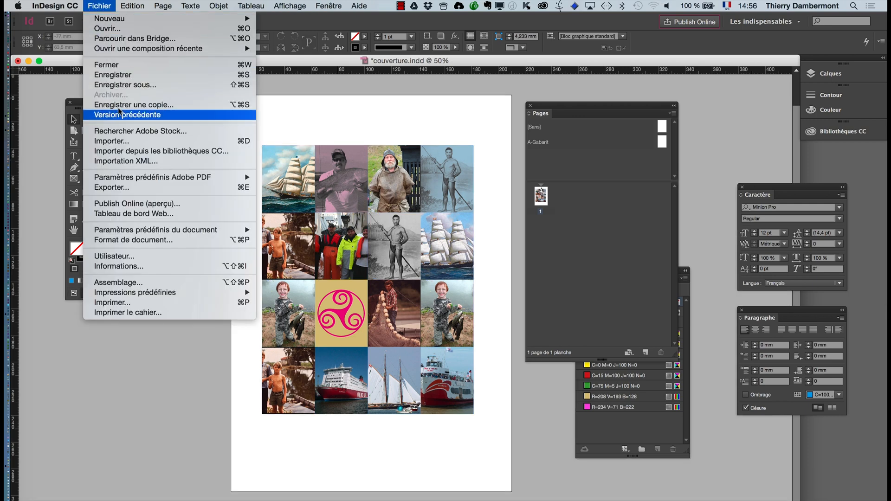
{"action": "left_click", "coordinate": [132, 75]}
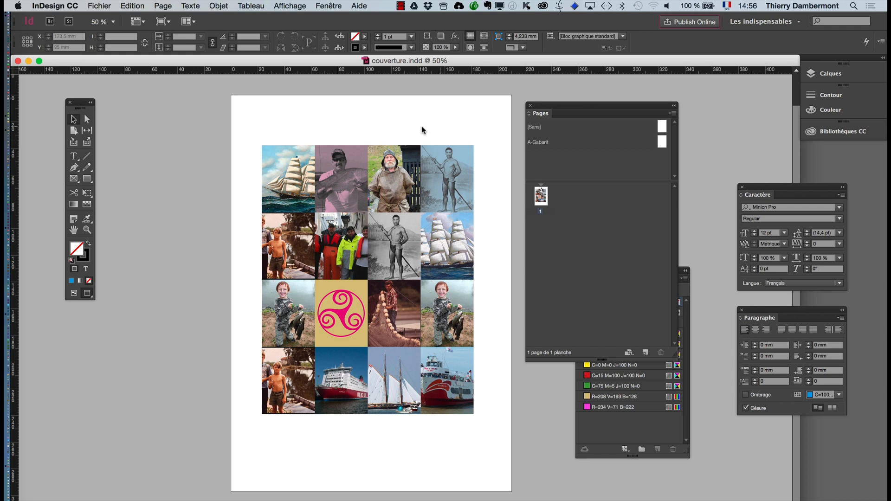
{"action": "left_click", "coordinate": [17, 61]}
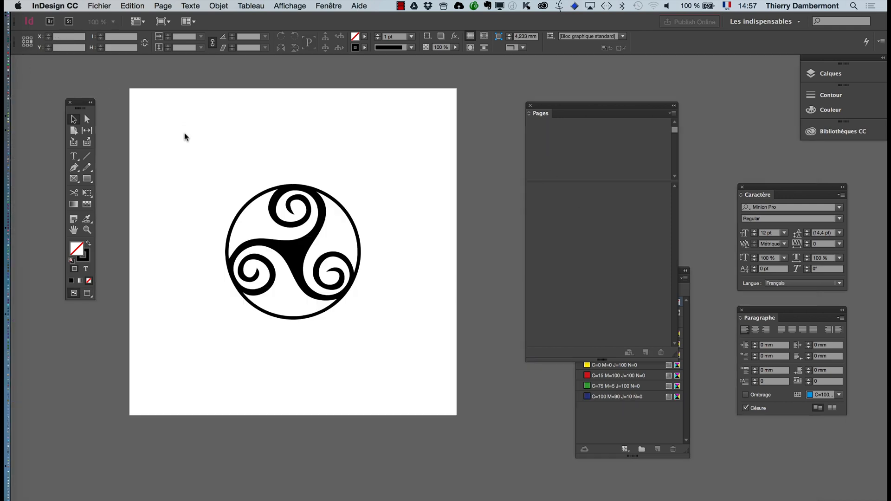
- Close Photoshop and Firefox and switch back to InDesign
{"action": "key", "text": "super+Tab"}
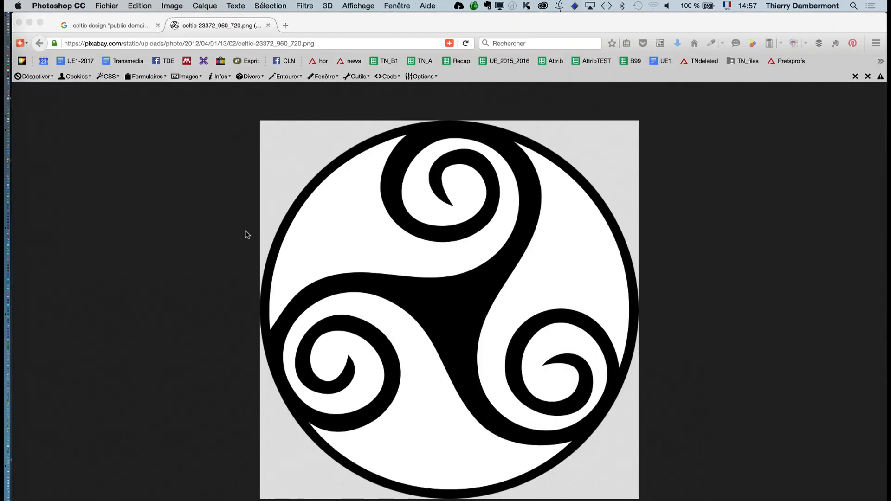
{"action": "key", "text": "F11"}
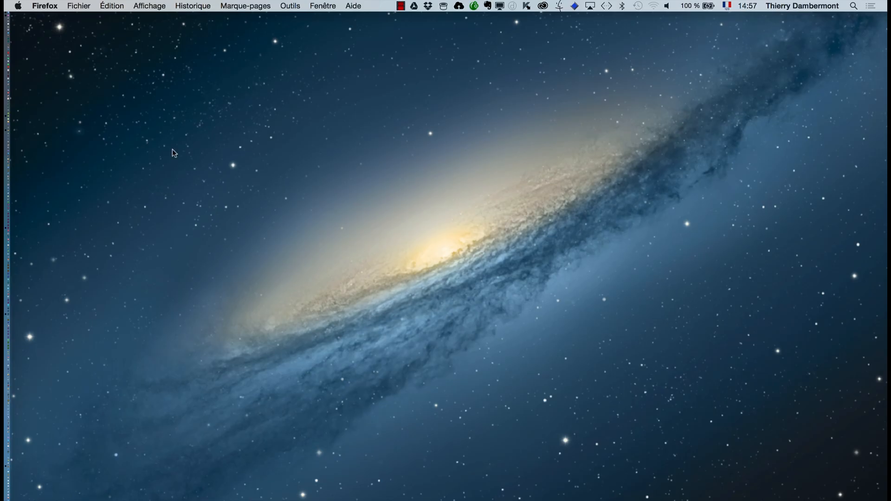
{"action": "key", "text": "super+Tab"}
{"action": "key", "text": "super+Tab"}
{"action": "key", "text": "super+Tab"}
{"action": "key", "text": "super+Tab"}
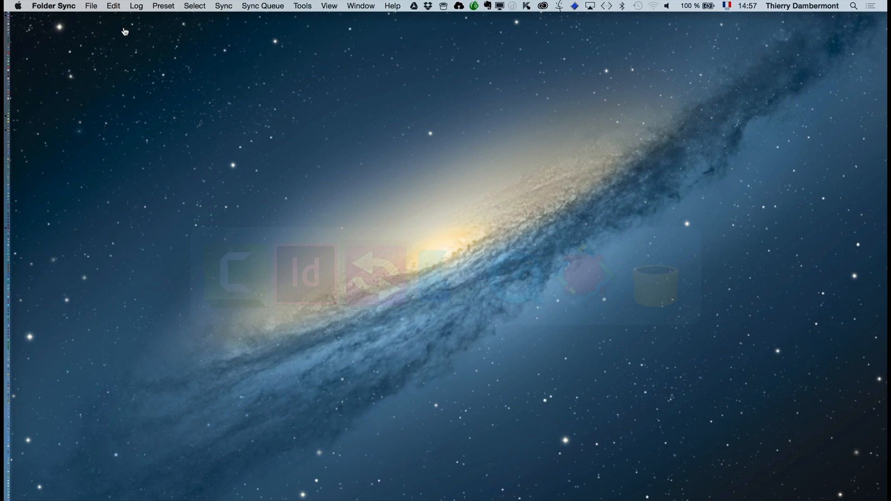
{"action": "key", "text": "super+Tab"}
{"action": "key", "text": "super+Tab"}
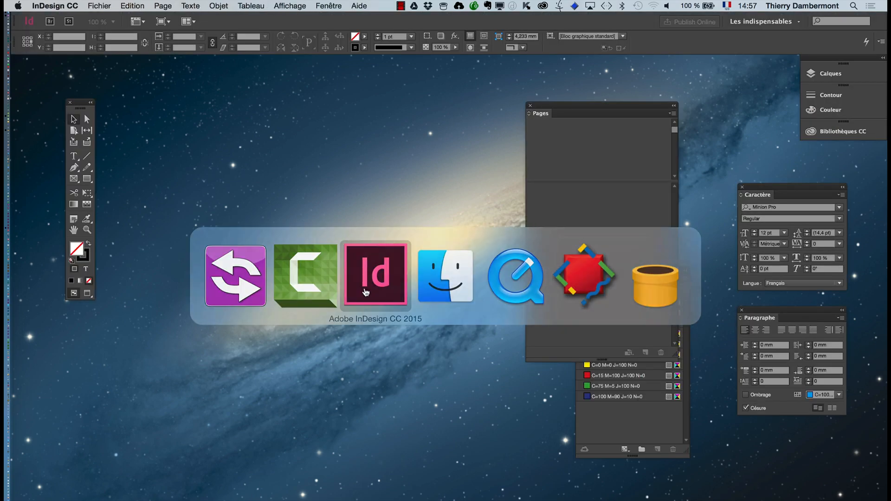
- Open the recent document premier-doc-06.indd, look over its photo grid pages, and close it
{"action": "left_click", "coordinate": [99, 5]}
{"action": "mouse_move", "coordinate": [113, 52]}
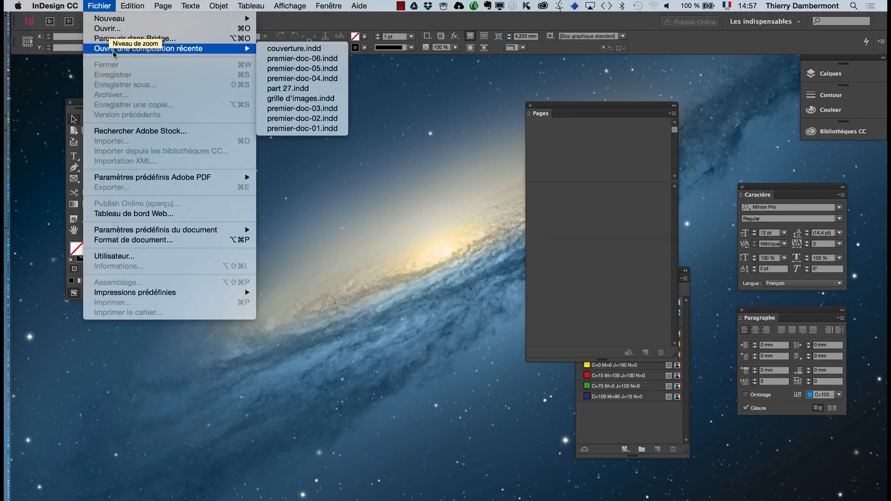
{"action": "left_click", "coordinate": [103, 4]}
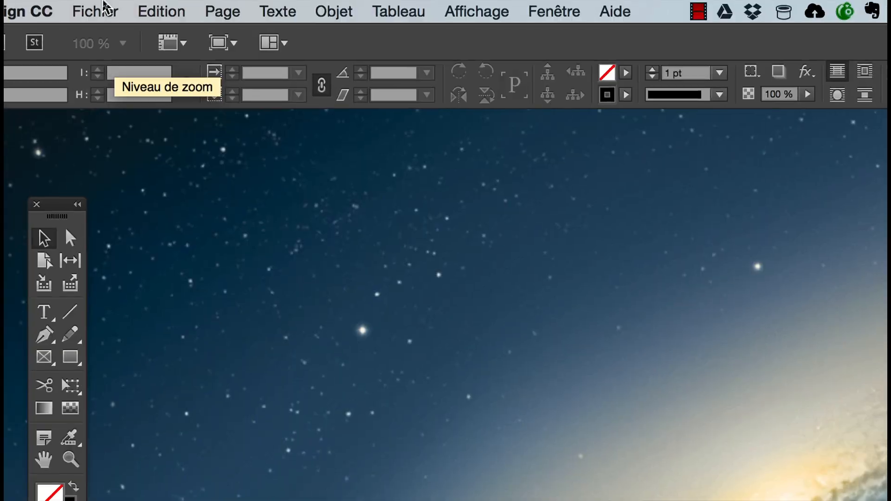
{"action": "left_click", "coordinate": [103, 4]}
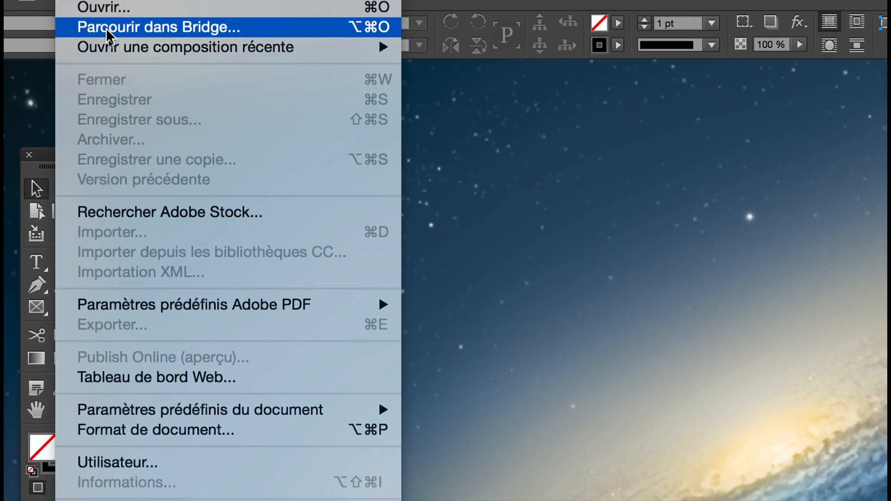
{"action": "mouse_move", "coordinate": [106, 42]}
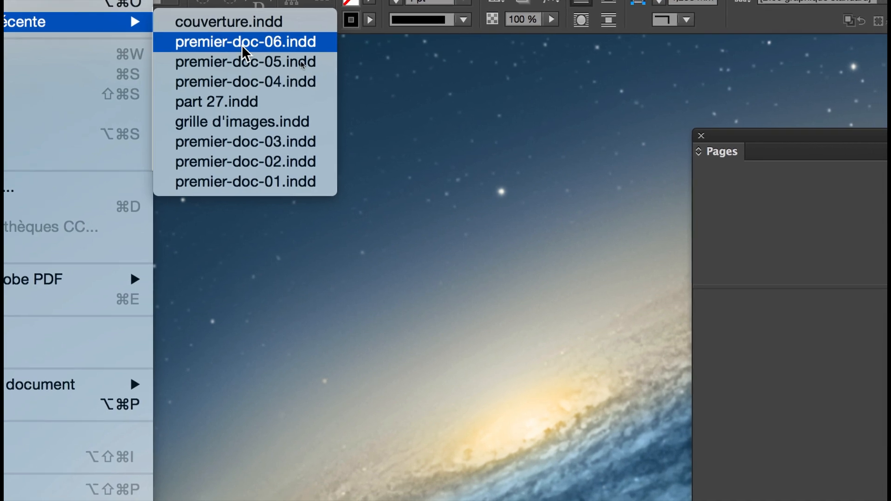
{"action": "left_click", "coordinate": [241, 45]}
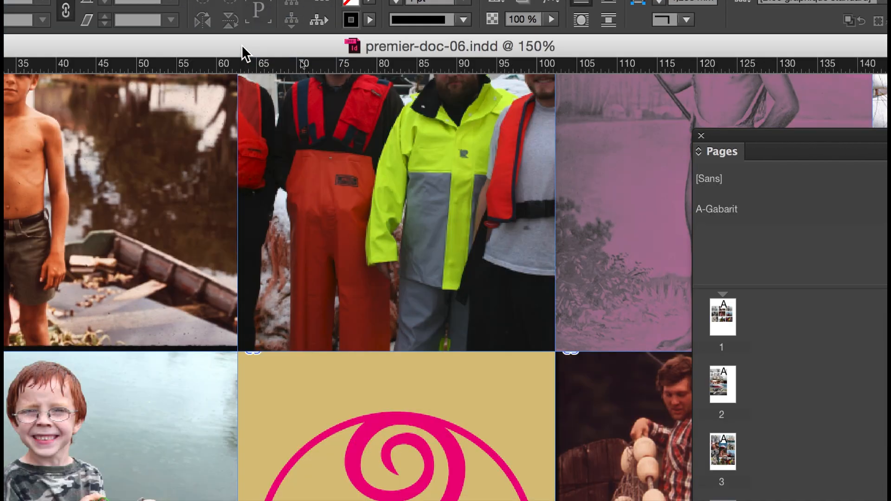
{"action": "key", "text": "super+minus"}
{"action": "key", "text": "super+minus"}
{"action": "key", "text": "super+minus"}
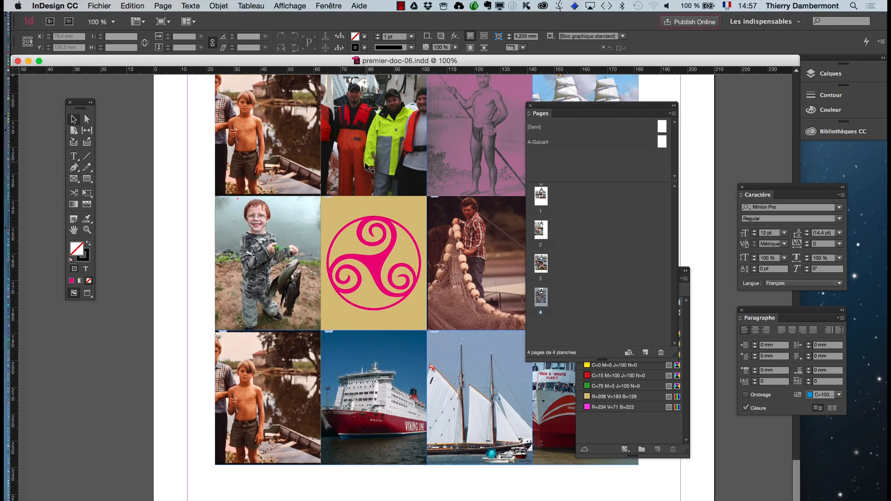
{"action": "key", "text": "super+minus"}
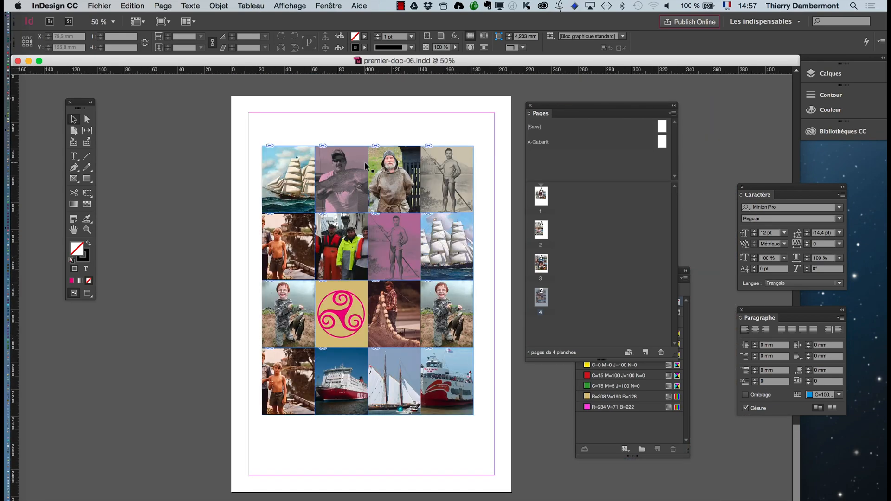
{"action": "scroll", "coordinate": [295, 131], "scroll_direction": "up", "scroll_amount": 5}
{"action": "scroll", "coordinate": [260, 121], "scroll_direction": "down", "scroll_amount": 4}
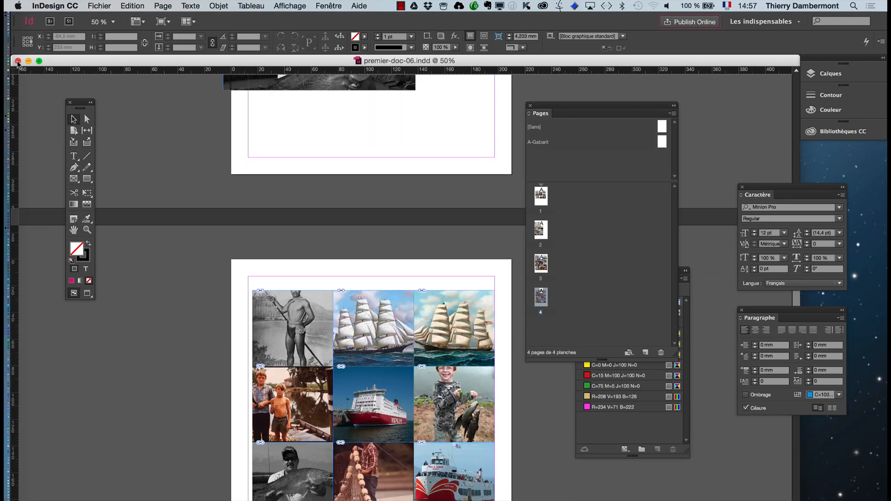
{"action": "left_click", "coordinate": [18, 61]}
- Reopen premier-doc-06.indd, review its pages from the last photo grid back to page 1, and close it again
{"action": "left_click", "coordinate": [106, 6]}
{"action": "mouse_move", "coordinate": [131, 48]}
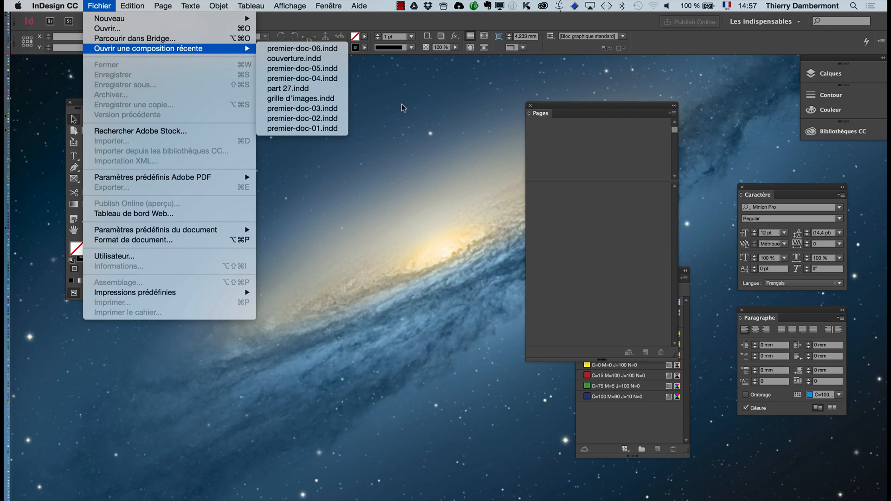
{"action": "left_click", "coordinate": [303, 48]}
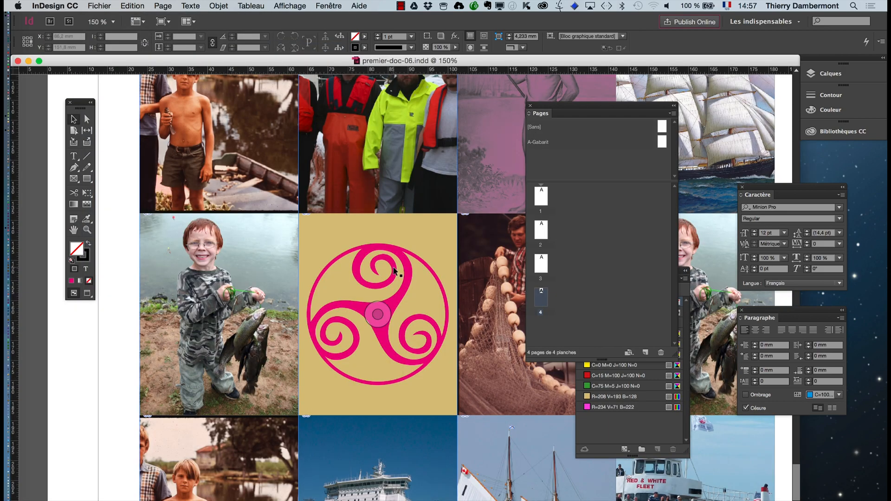
{"action": "key", "text": "super+minus"}
{"action": "key", "text": "super+minus"}
{"action": "key", "text": "super+minus"}
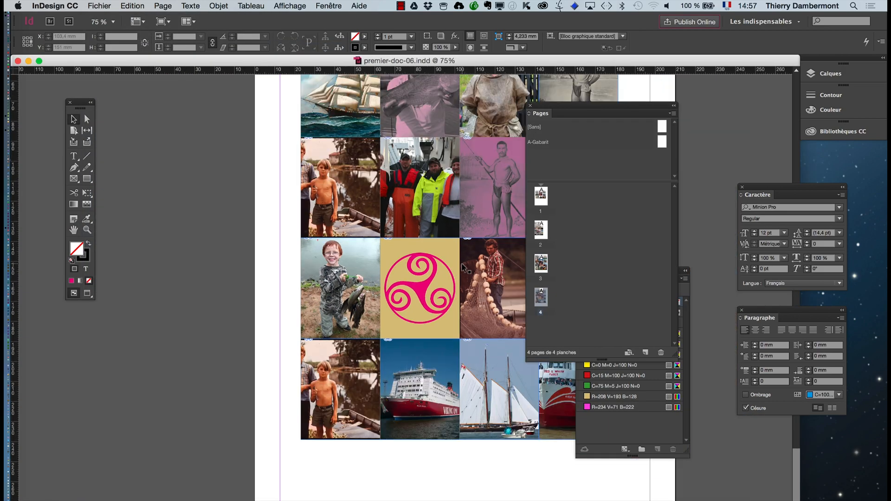
{"action": "key", "text": "super+minus"}
{"action": "key", "text": "space"}
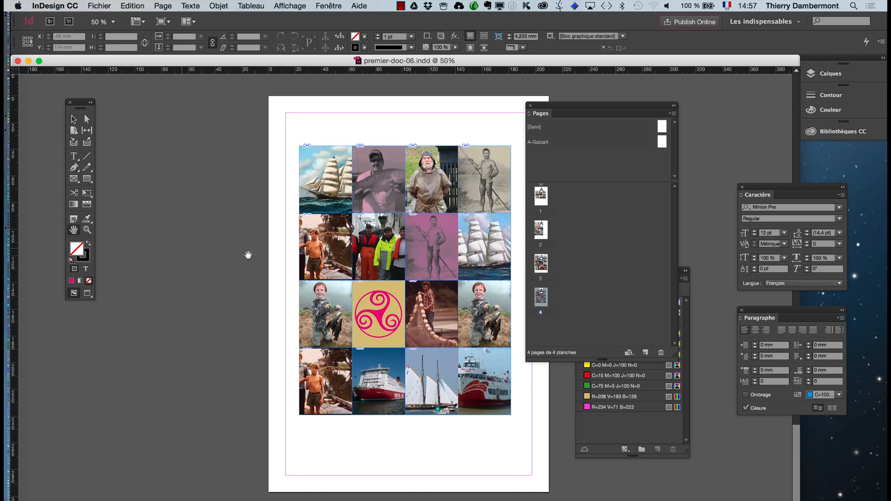
{"action": "left_click_drag", "start_coordinate": [248, 255], "coordinate": [210, 275]}
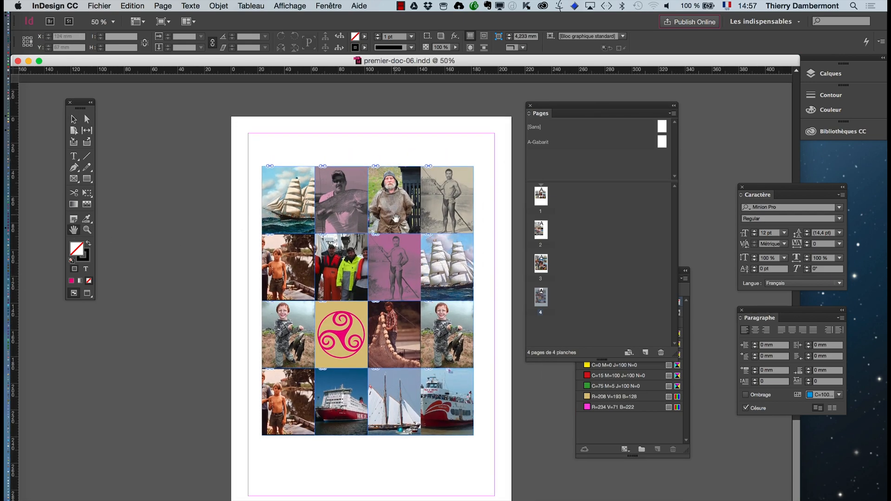
{"action": "key", "text": "super+minus"}
{"action": "scroll", "coordinate": [396, 218], "scroll_direction": "up", "scroll_amount": 5}
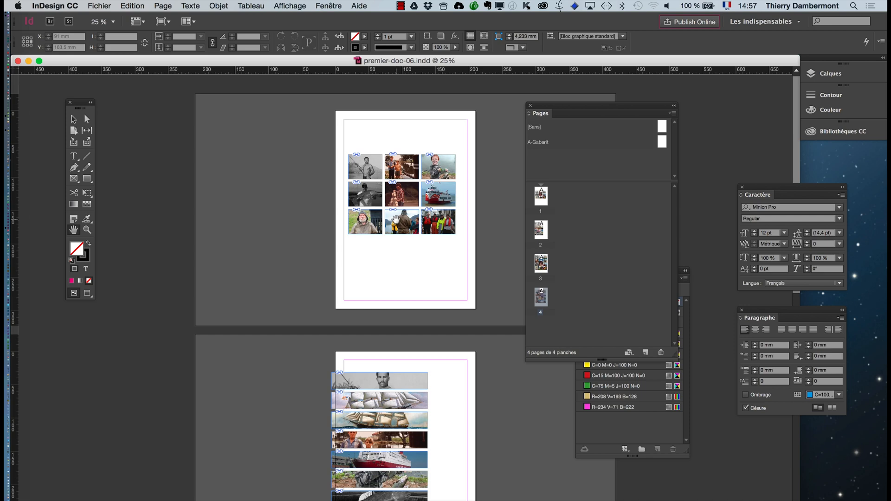
{"action": "left_click", "coordinate": [17, 61]}
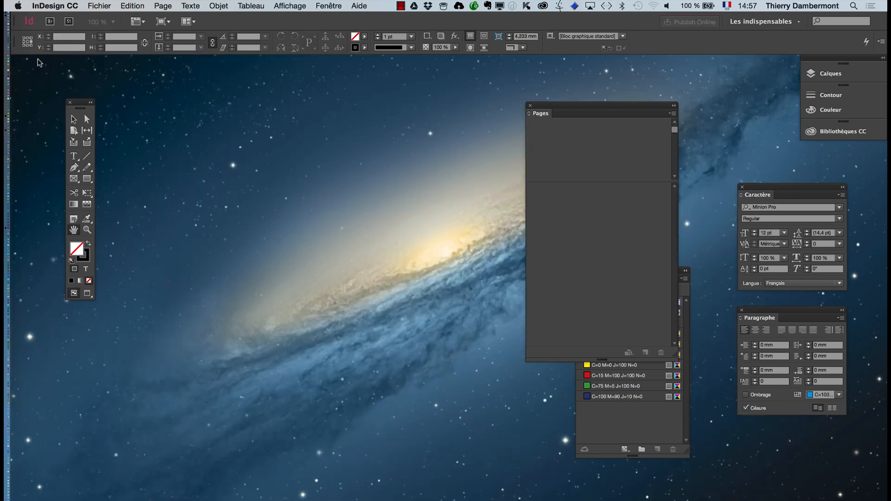
- From the name-sorted folder jour 1 ID avancé, open premier-doc-04.indd with its modified links updated, and close it without saving
{"action": "left_click", "coordinate": [104, 4]}
{"action": "left_click", "coordinate": [107, 28]}
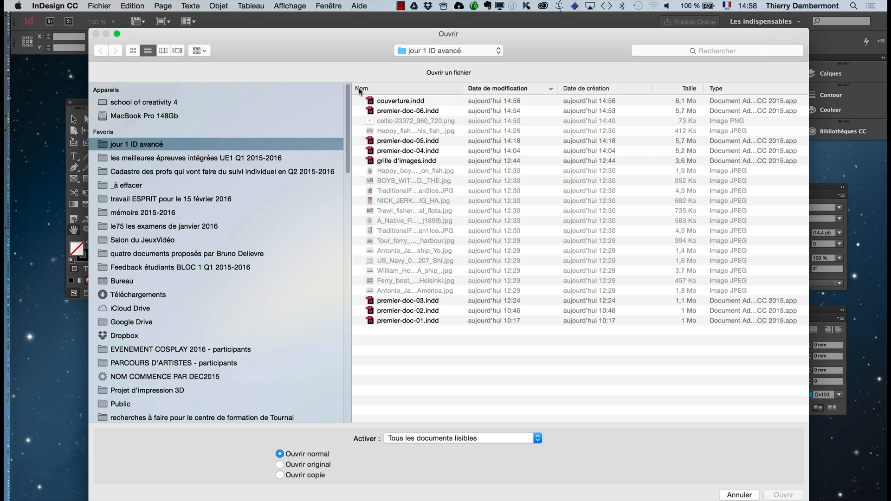
{"action": "left_click", "coordinate": [361, 90]}
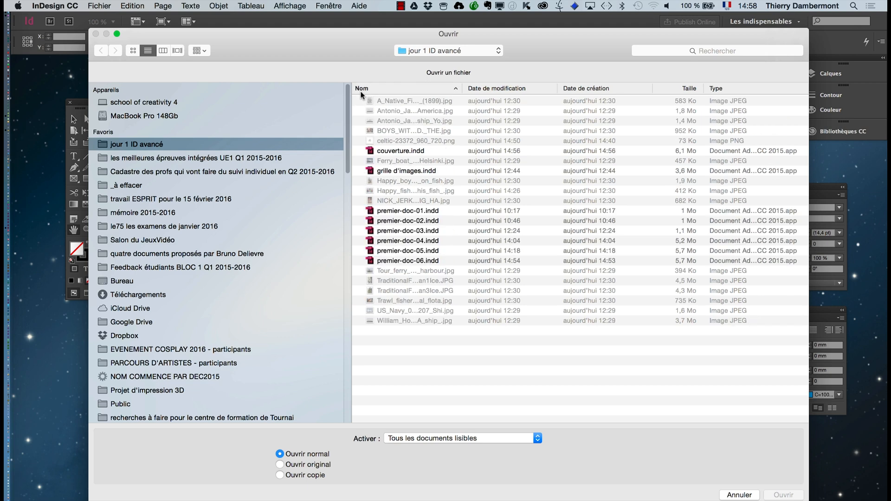
{"action": "left_click", "coordinate": [426, 262]}
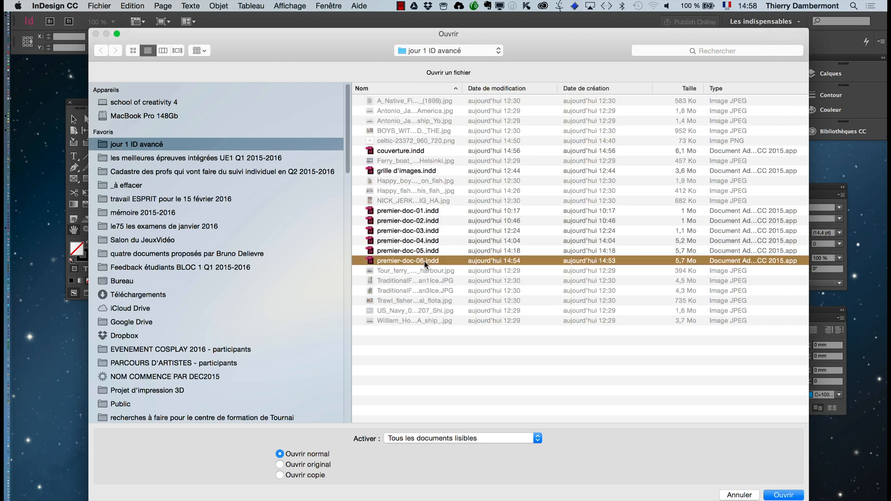
{"action": "left_click", "coordinate": [420, 242]}
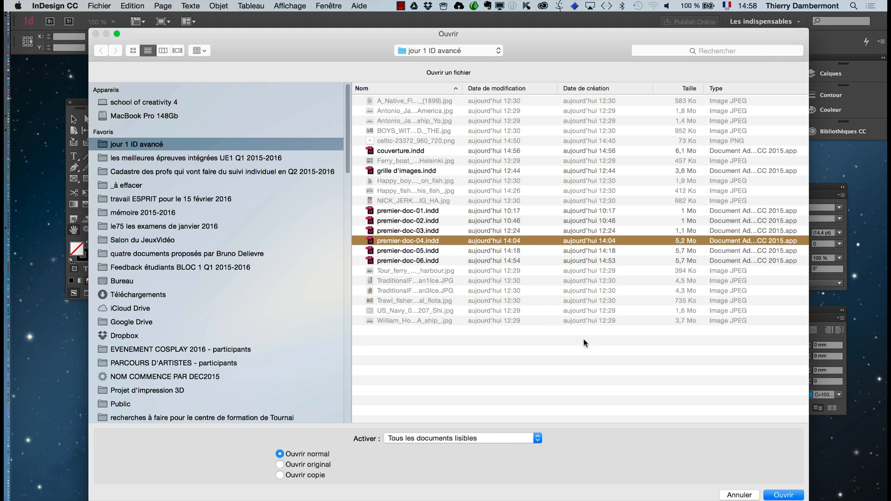
{"action": "key", "text": "Return"}
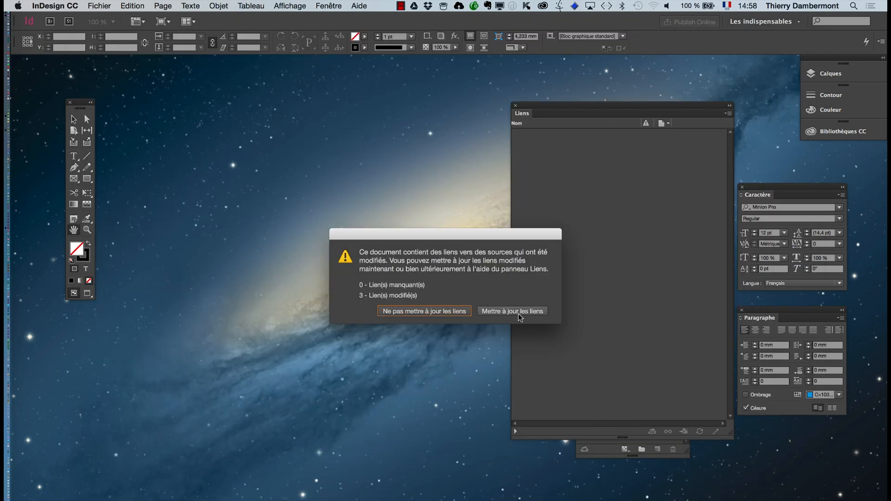
{"action": "left_click", "coordinate": [512, 311]}
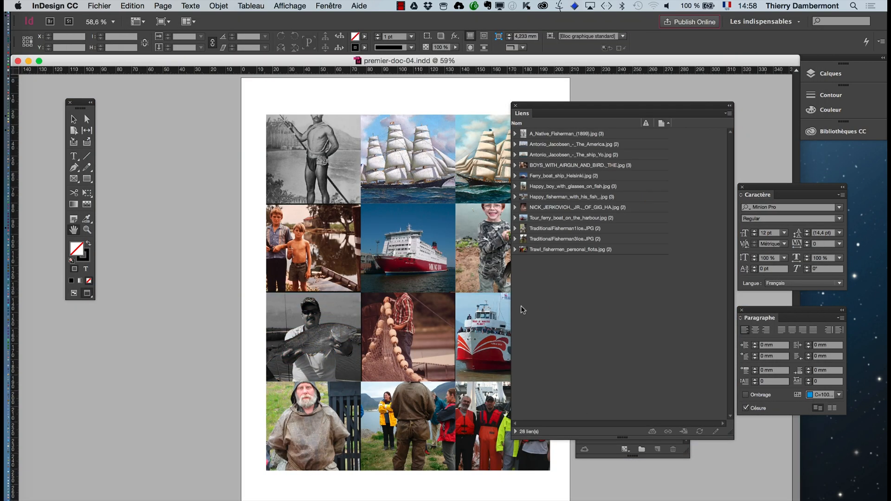
{"action": "key", "text": "super+w"}
{"action": "left_click", "coordinate": [437, 295]}
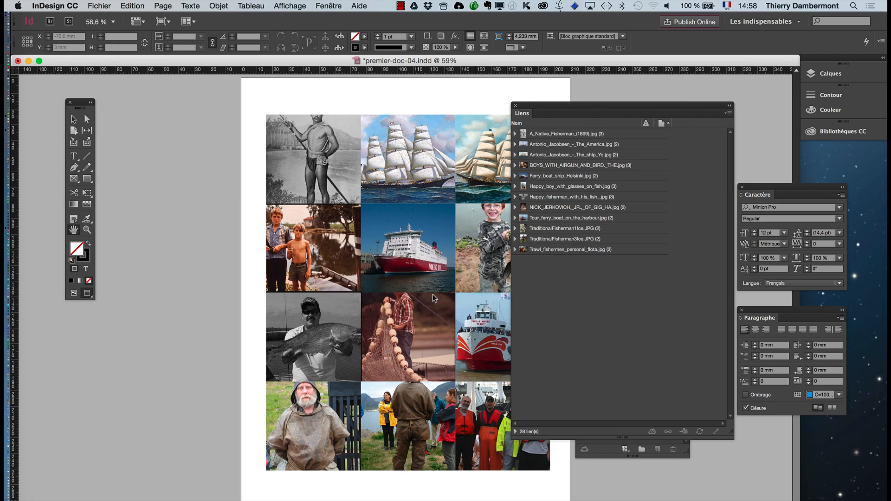
- Open premier-doc-01.indd to view its spreads, and close it
{"action": "left_click", "coordinate": [108, 5]}
{"action": "left_click", "coordinate": [116, 29]}
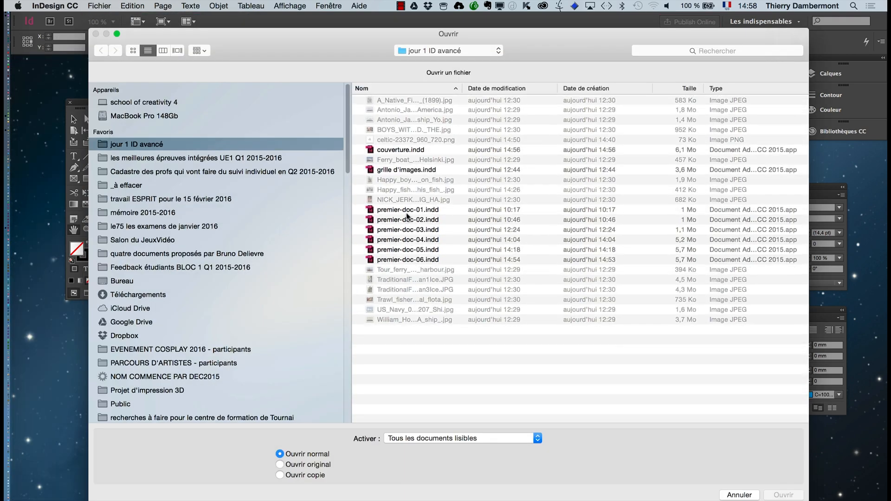
{"action": "left_click", "coordinate": [408, 210]}
{"action": "left_click", "coordinate": [788, 497]}
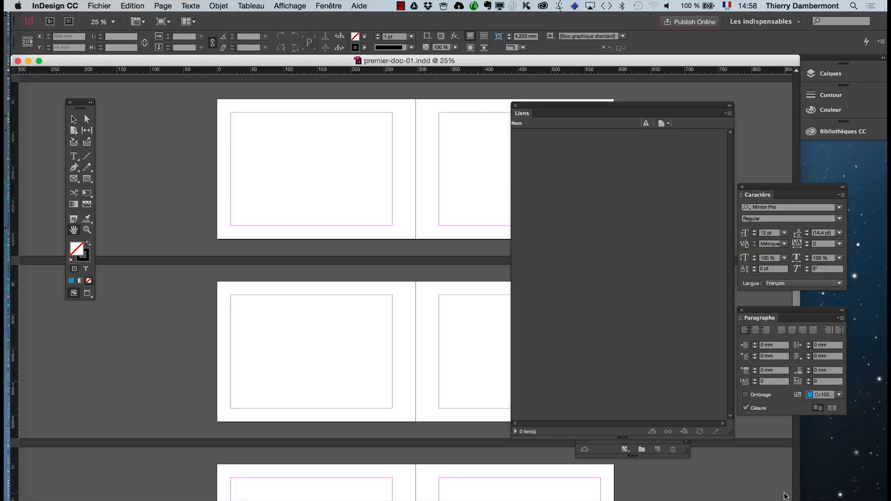
{"action": "key", "text": "super+w"}
- Open premier-doc-02.indd to view its text page, and close it
{"action": "left_click", "coordinate": [99, 6]}
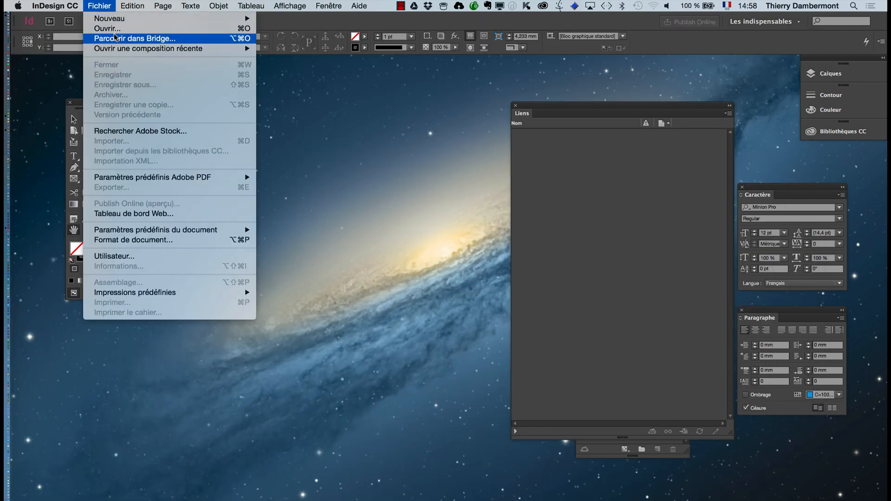
{"action": "left_click", "coordinate": [104, 53]}
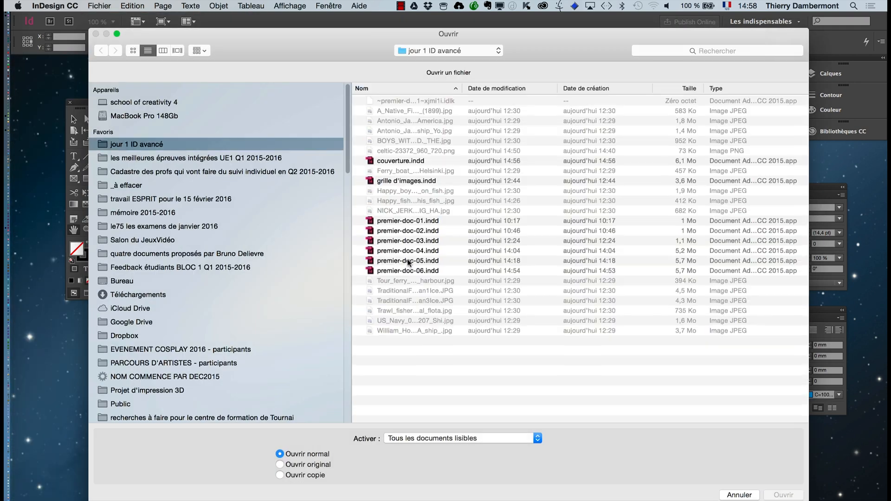
{"action": "left_click", "coordinate": [410, 224]}
{"action": "left_click", "coordinate": [779, 494]}
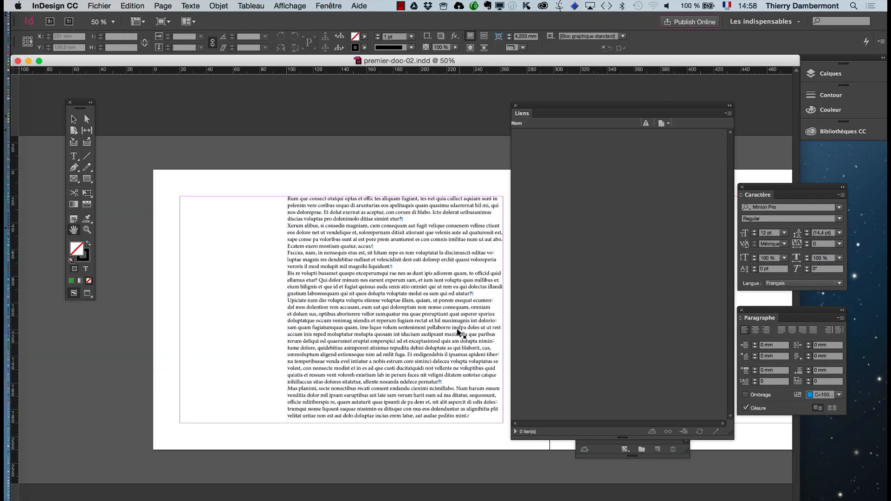
{"action": "key", "text": "super+w"}
- Open premier-doc-03.indd to view its titled multi-column text layout, and close it
{"action": "left_click", "coordinate": [102, 5]}
{"action": "left_click", "coordinate": [103, 30]}
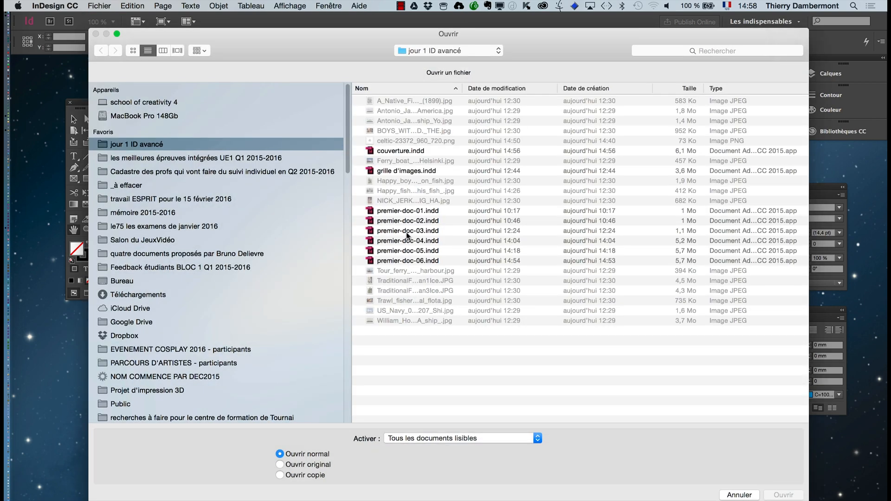
{"action": "left_click", "coordinate": [407, 232]}
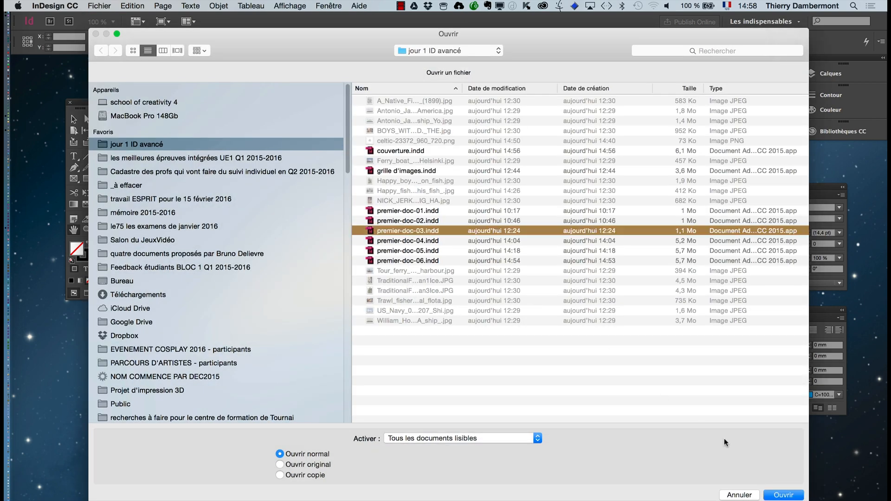
{"action": "left_click", "coordinate": [783, 496]}
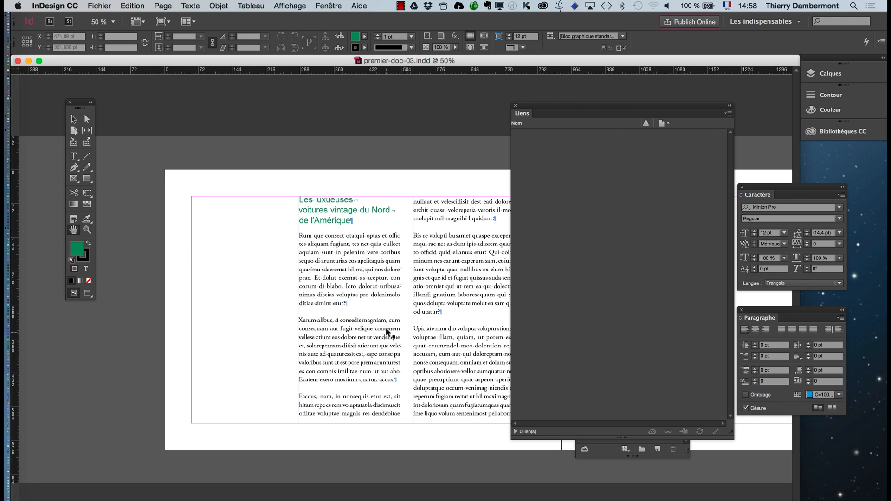
{"action": "key", "text": "super+w"}
- Open premier-doc-04.indd once more for a brief check, and close it
{"action": "left_click", "coordinate": [105, 6]}
{"action": "left_click", "coordinate": [107, 29]}
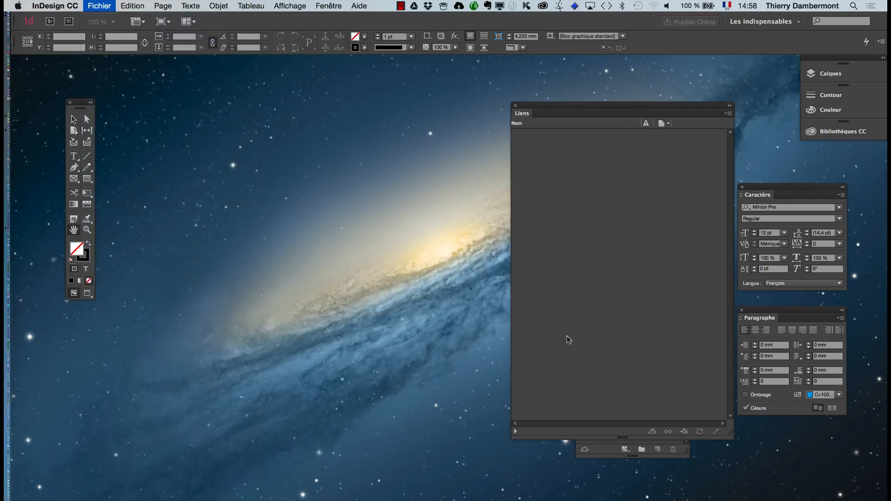
{"action": "left_click", "coordinate": [409, 242]}
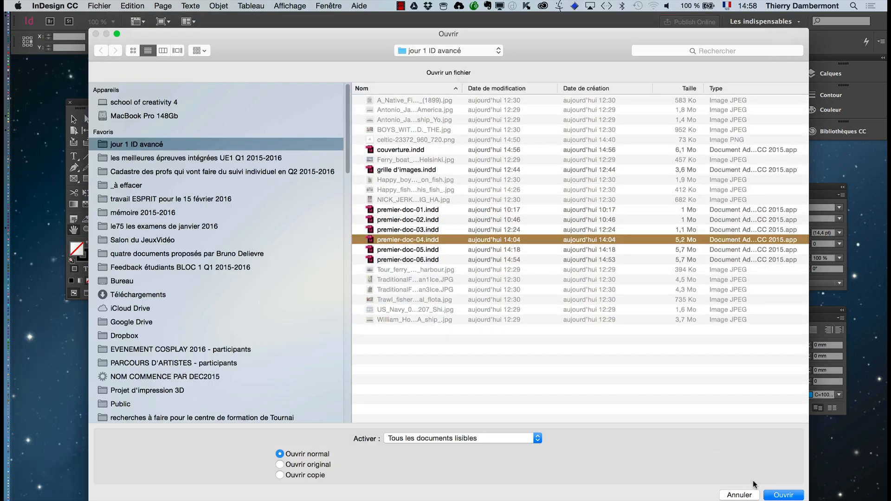
{"action": "left_click", "coordinate": [777, 494]}
{"action": "key", "text": "Return"}
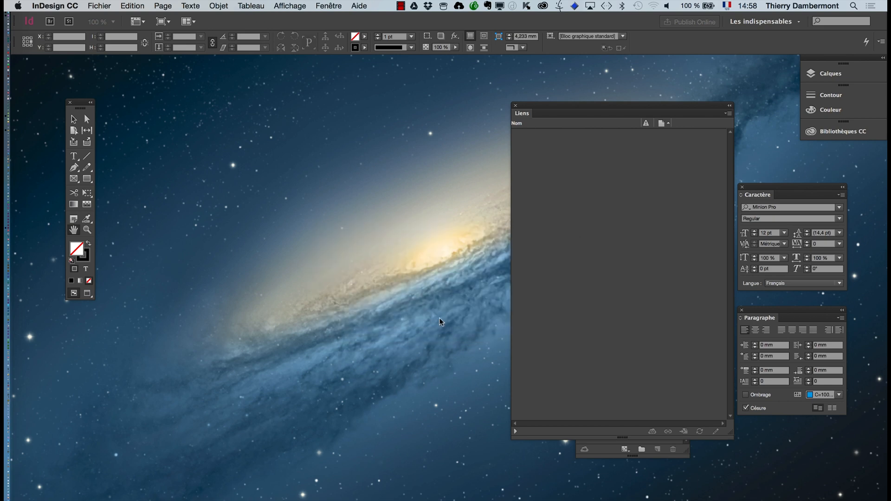
{"action": "key", "text": "super+w"}
- Switch to the Finder and open a new window for browsing files
{"action": "key", "text": "super+Tab"}
{"action": "key", "text": "super+Tab"}
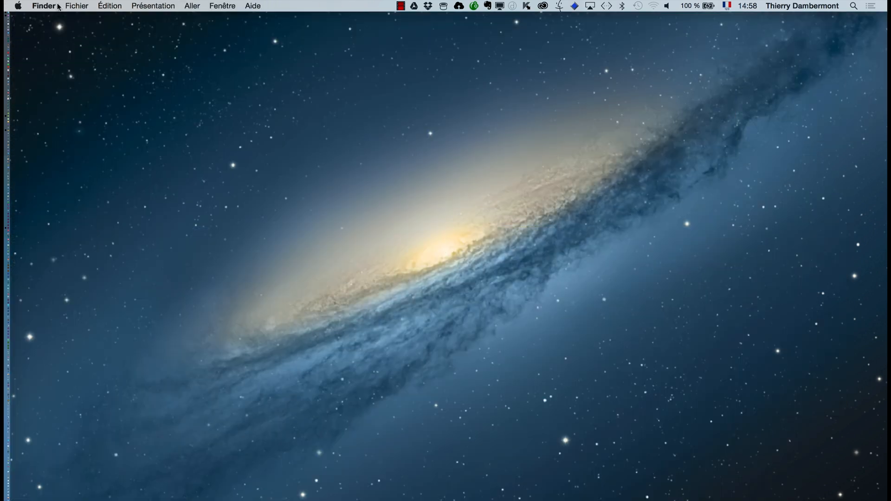
{"action": "left_click", "coordinate": [76, 6]}
{"action": "left_click", "coordinate": [82, 17]}
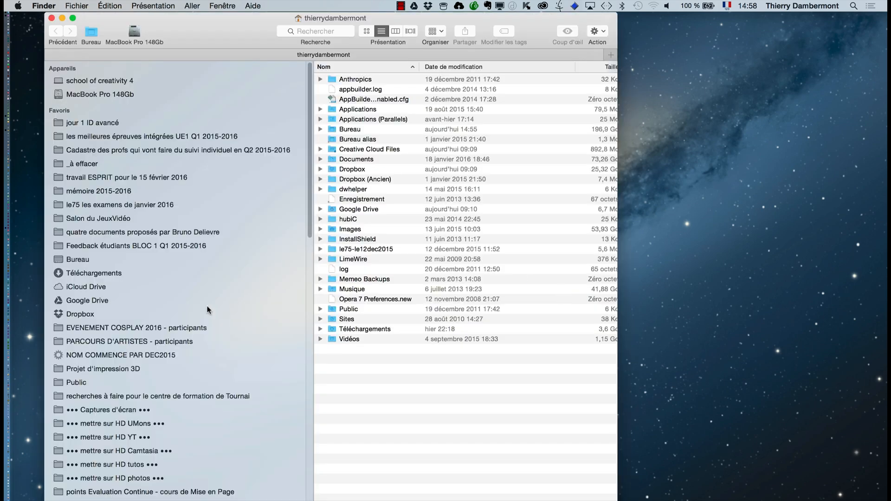
- Open the "jour 1 ID avancé" folder and send premier-doc-04.indd through premier-doc-06.indd to A Better Finder Rename 9
{"action": "left_click", "coordinate": [93, 122]}
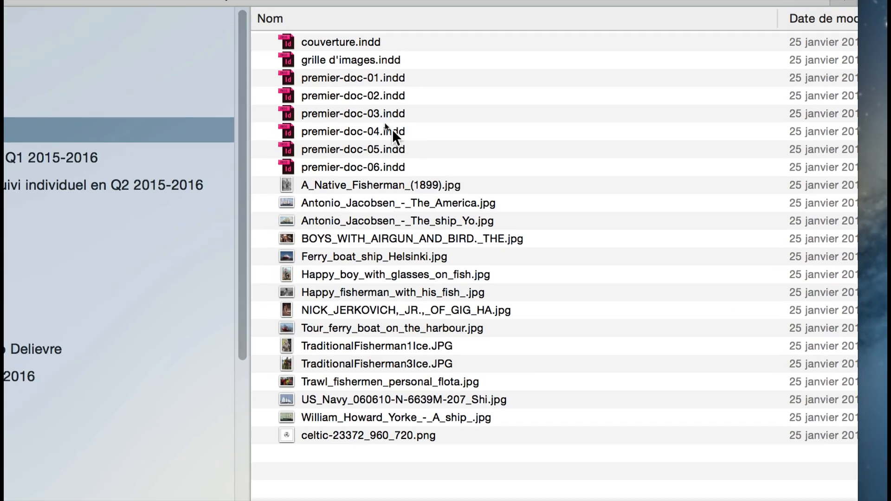
{"action": "left_click", "coordinate": [381, 123]}
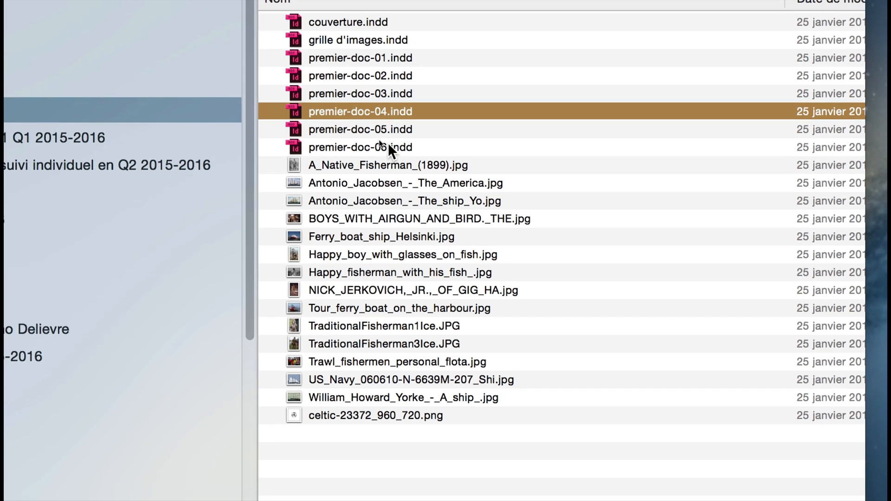
{"action": "left_click", "coordinate": [377, 161], "text": "shift"}
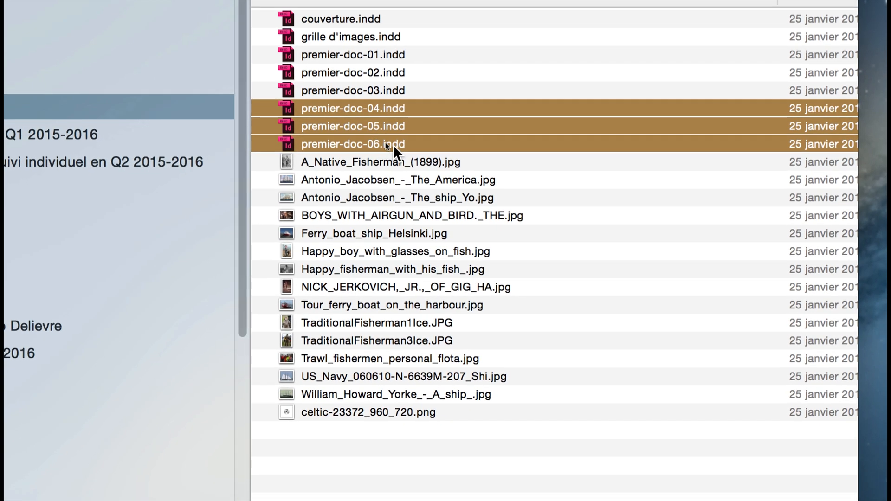
{"action": "right_click", "coordinate": [393, 145]}
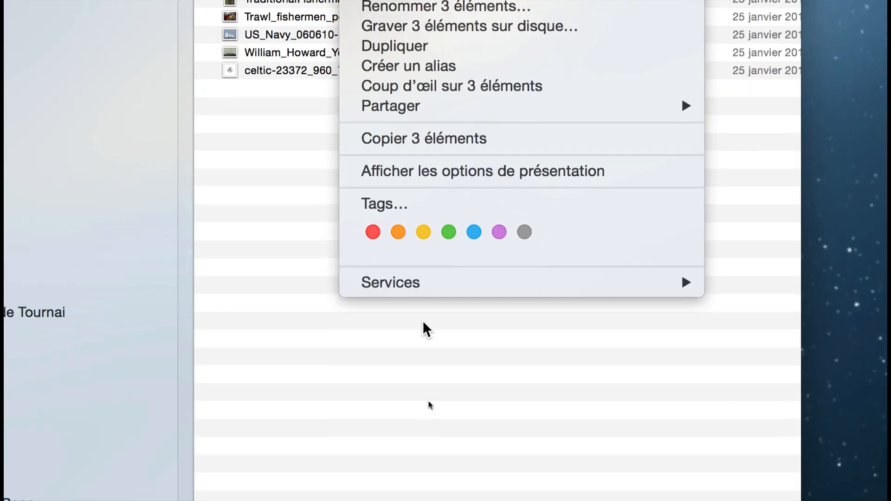
{"action": "mouse_move", "coordinate": [434, 289]}
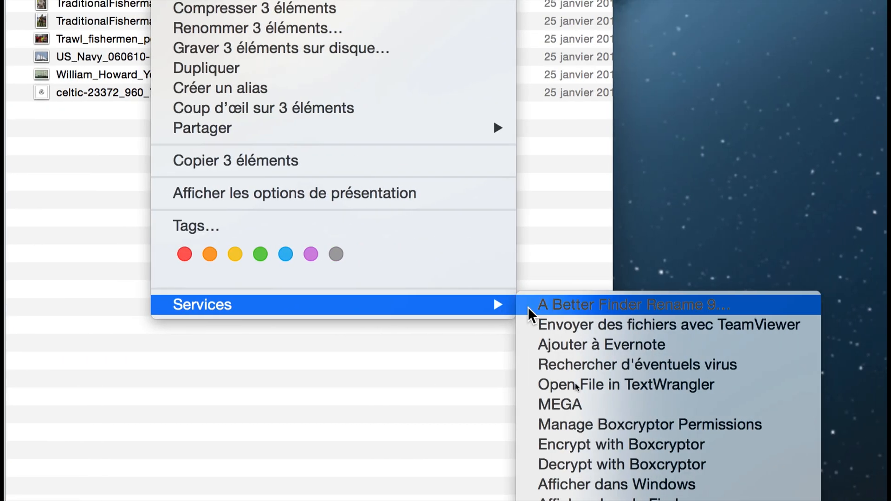
{"action": "left_click", "coordinate": [728, 284]}
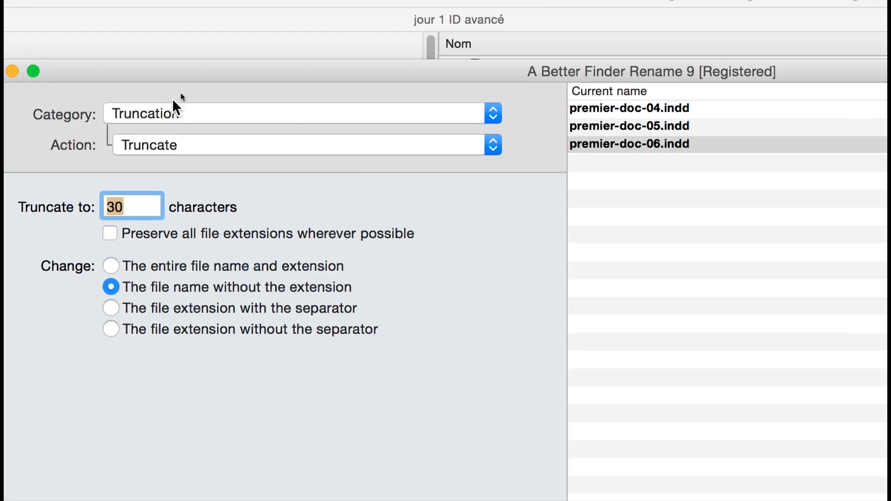
- Configure a text replacement in the file names, without the extension, that changes "premier" to "second"
{"action": "left_click", "coordinate": [181, 100]}
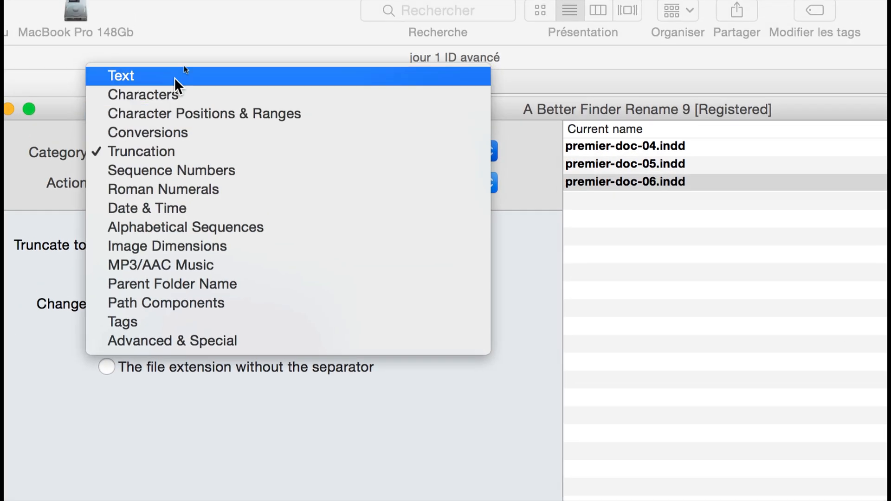
{"action": "left_click", "coordinate": [179, 61]}
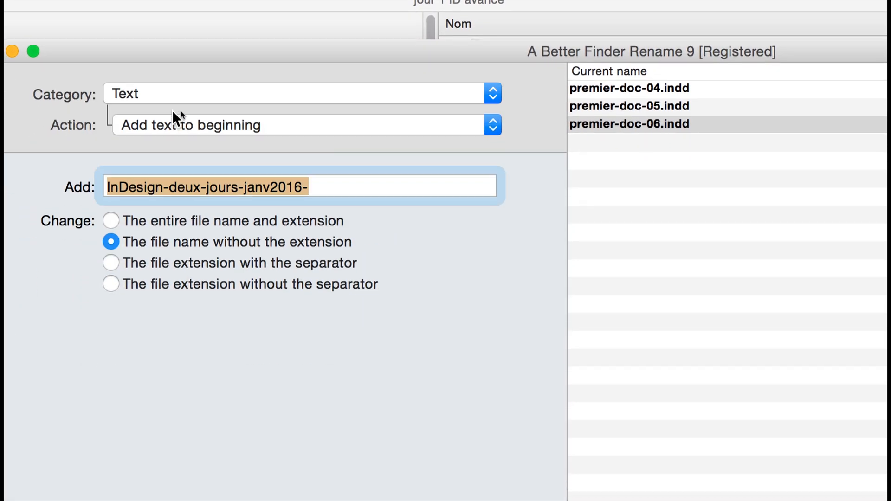
{"action": "left_click", "coordinate": [169, 156]}
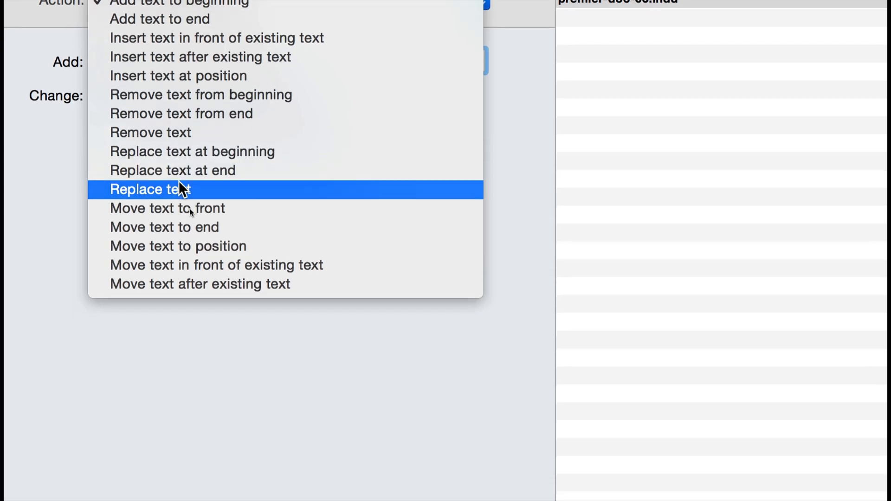
{"action": "left_click", "coordinate": [180, 188]}
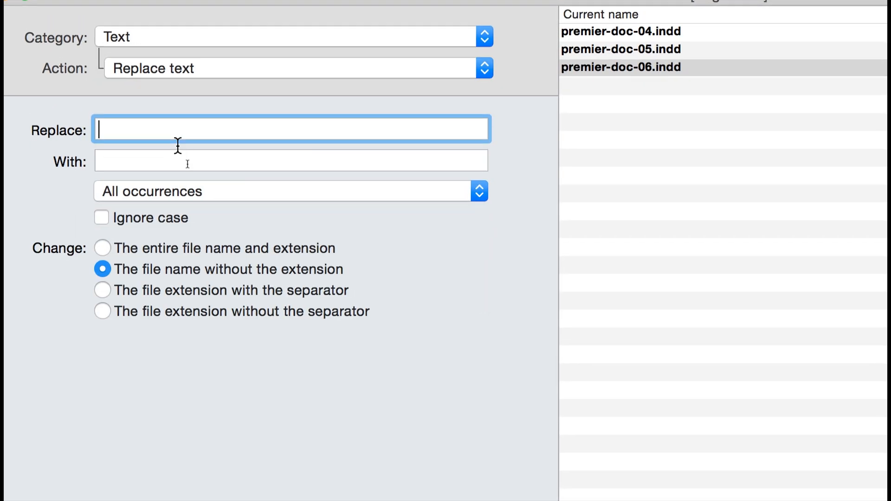
{"action": "type", "text": "premier"}
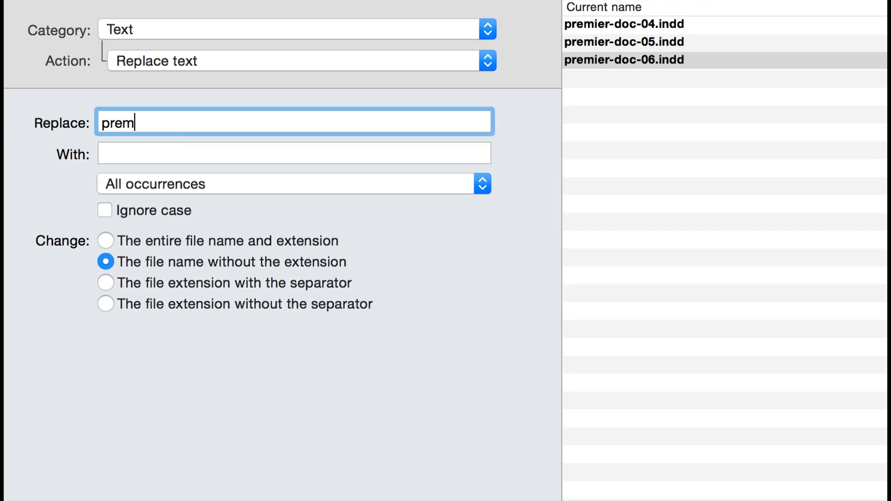
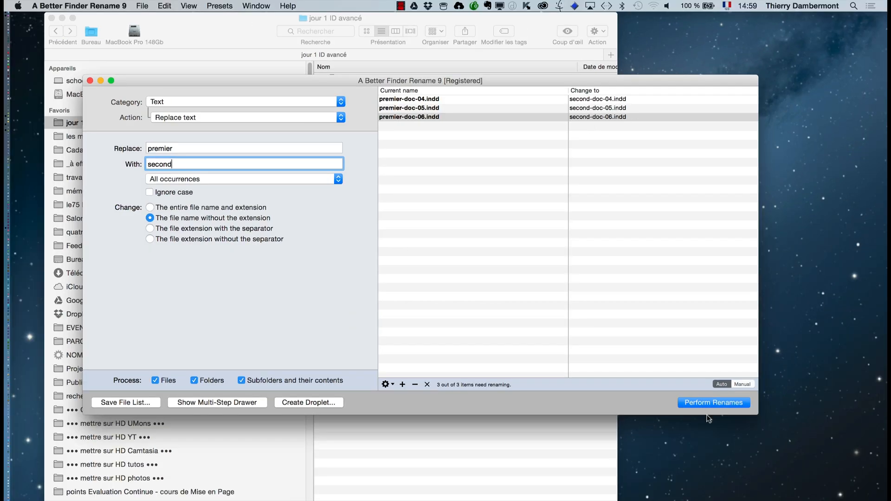
- Perform the renaming on all three listed files and close the renaming window
{"action": "left_click", "coordinate": [736, 402]}
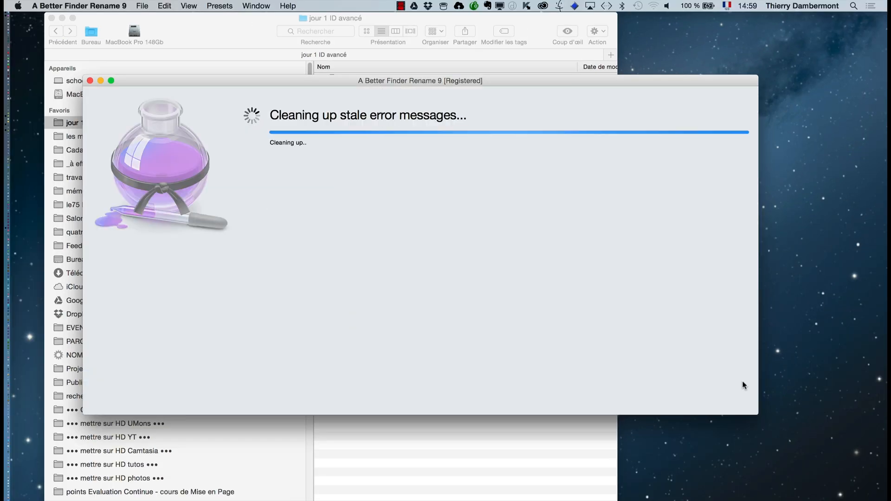
{"action": "left_click", "coordinate": [563, 256]}
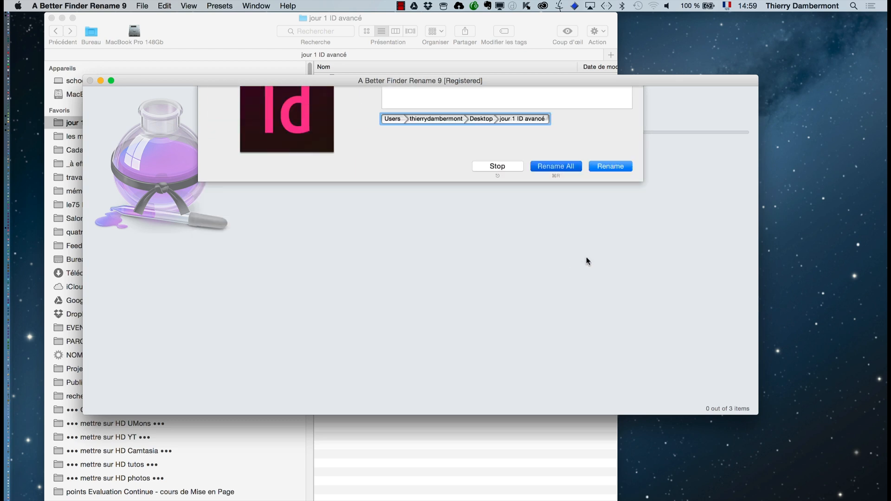
{"action": "left_click", "coordinate": [532, 192]}
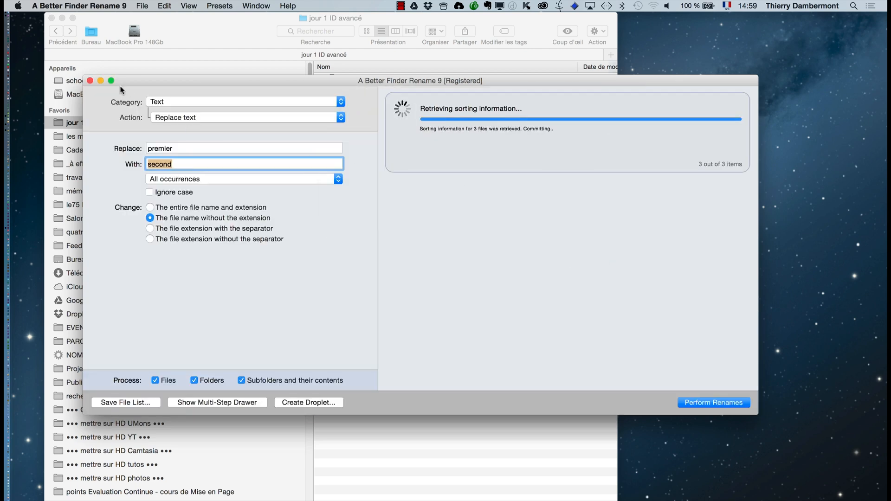
{"action": "left_click", "coordinate": [90, 81]}
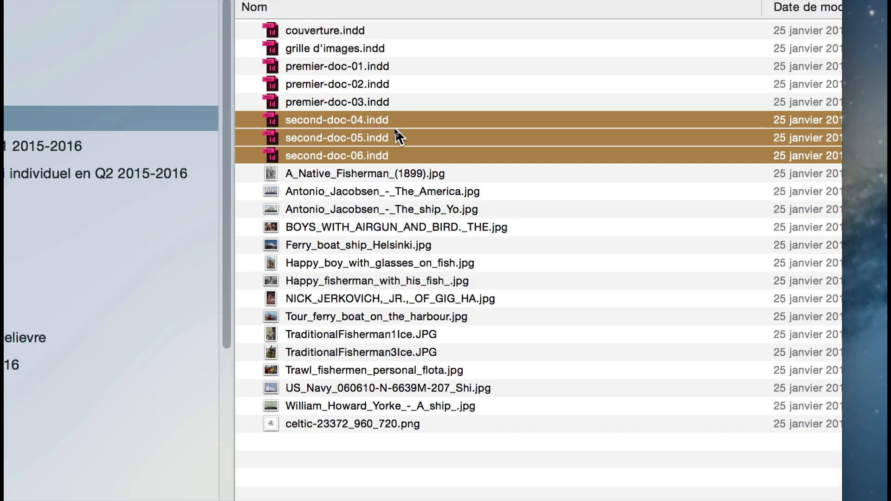
- Rename second-doc-04.indd as second-doc-0a.indd
{"action": "left_click", "coordinate": [391, 114]}
{"action": "left_click", "coordinate": [380, 123]}
{"action": "left_click", "coordinate": [368, 127]}
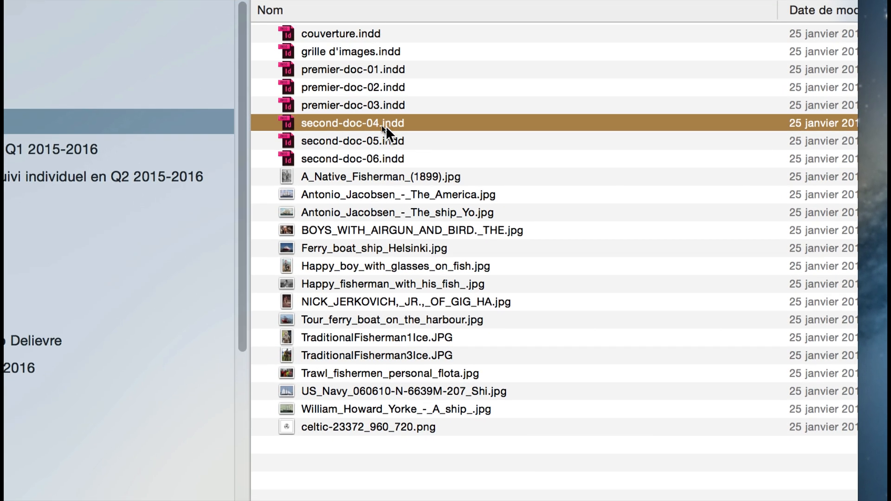
{"action": "left_click", "coordinate": [383, 125]}
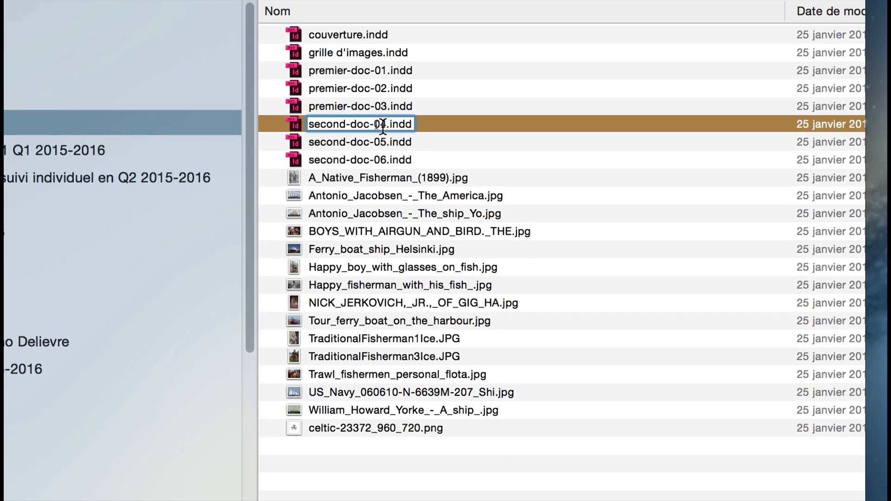
{"action": "key", "text": "BackSpace"}
{"action": "type", "text": "a"}
{"action": "key", "text": "Return"}
{"action": "key", "text": "Down"}
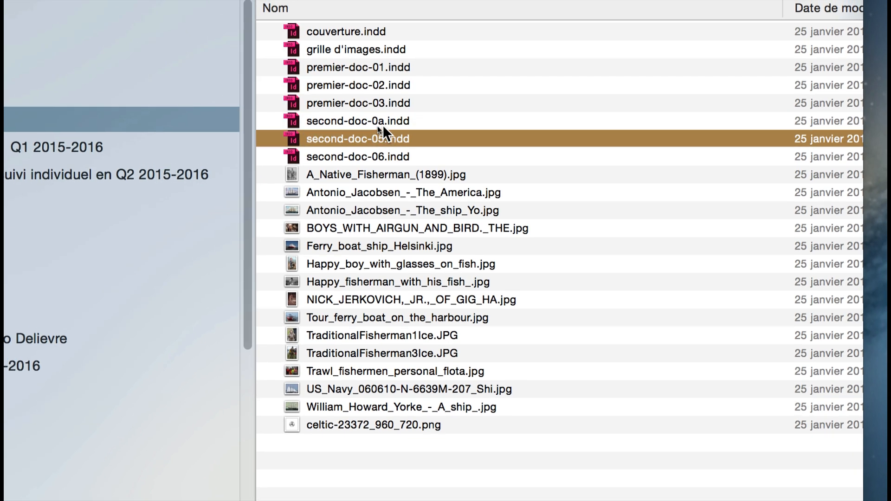
- Rename second-doc-0a.indd as second-doc-01.indd
{"action": "left_click", "coordinate": [382, 124]}
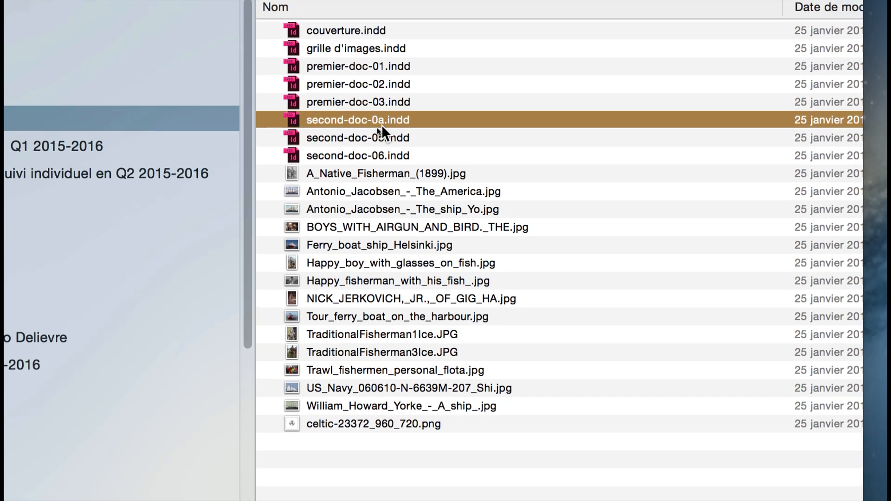
{"action": "left_click", "coordinate": [382, 124]}
{"action": "left_click", "coordinate": [382, 123]}
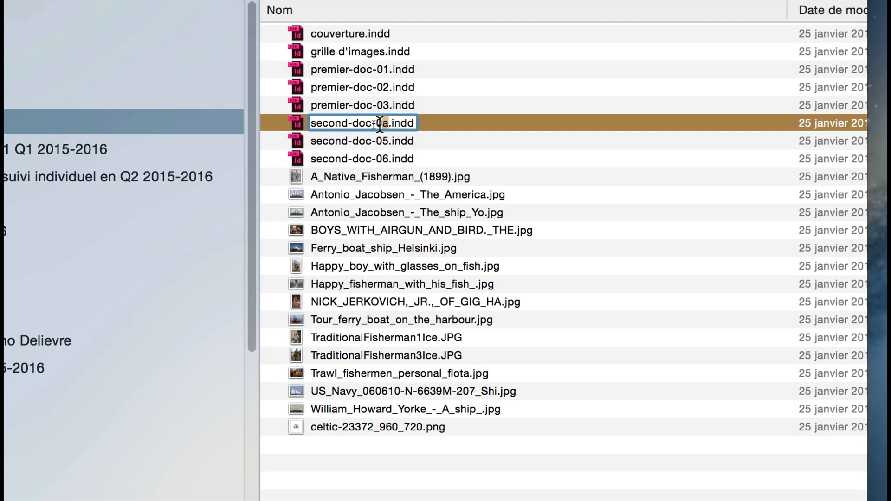
{"action": "key", "text": "BackSpace"}
{"action": "type", "text": "1"}
{"action": "key", "text": "Return"}
{"action": "key", "text": "Down"}
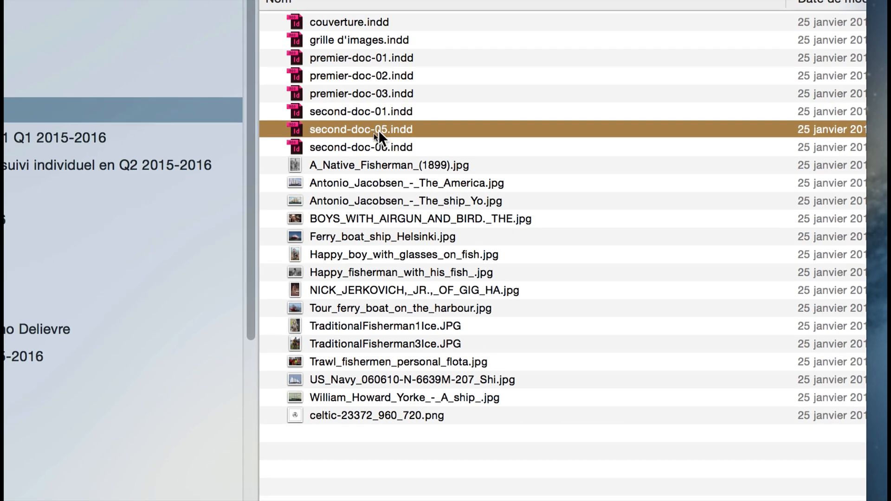
- Rename second-doc-05.indd as second-doc-02.indd
{"action": "key", "text": "Return"}
{"action": "left_click", "coordinate": [380, 131]}
{"action": "key", "text": "BackSpace"}
{"action": "type", "text": "2"}
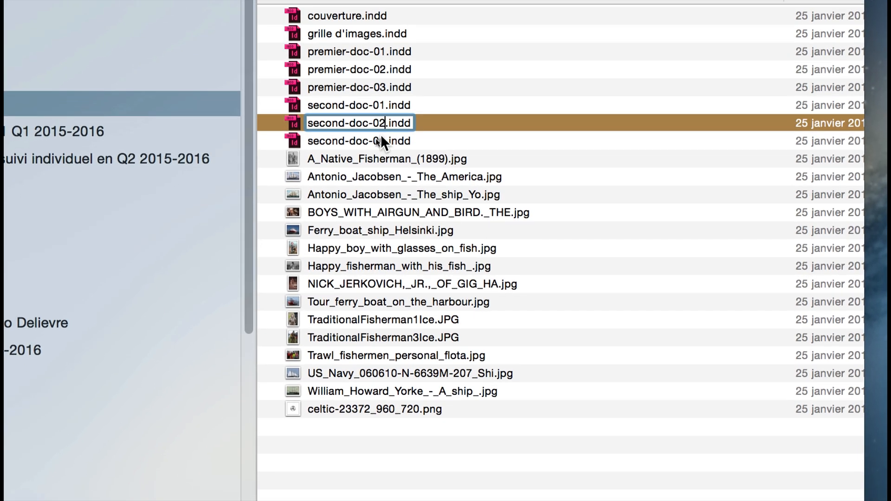
{"action": "key", "text": "Return"}
{"action": "key", "text": "Down"}
- Rename second-doc-06.indd as second-doc-03.indd
{"action": "key", "text": "Return"}
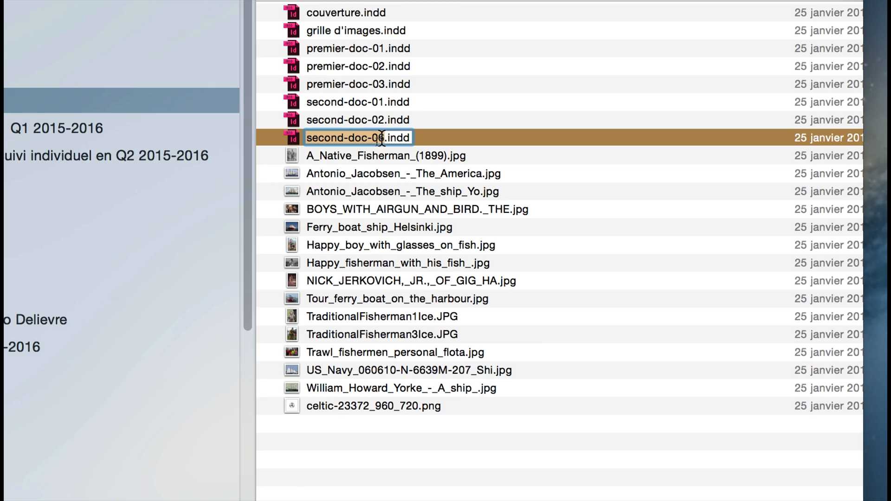
{"action": "left_click", "coordinate": [383, 141]}
{"action": "key", "text": "BackSpace"}
{"action": "type", "text": "3"}
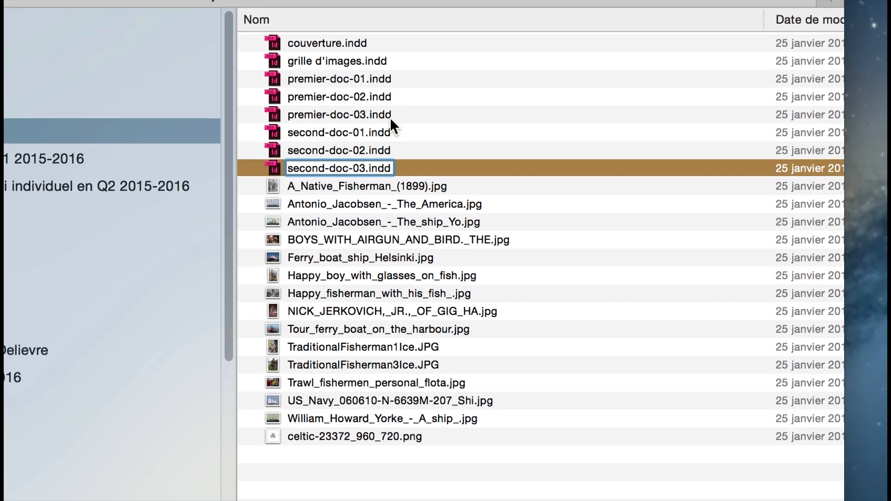
{"action": "key", "text": "Return"}
- Point out couverture.indd and premier-doc-03.indd in the folder, and open premier-doc-03.indd in InDesign
{"action": "left_click", "coordinate": [393, 96]}
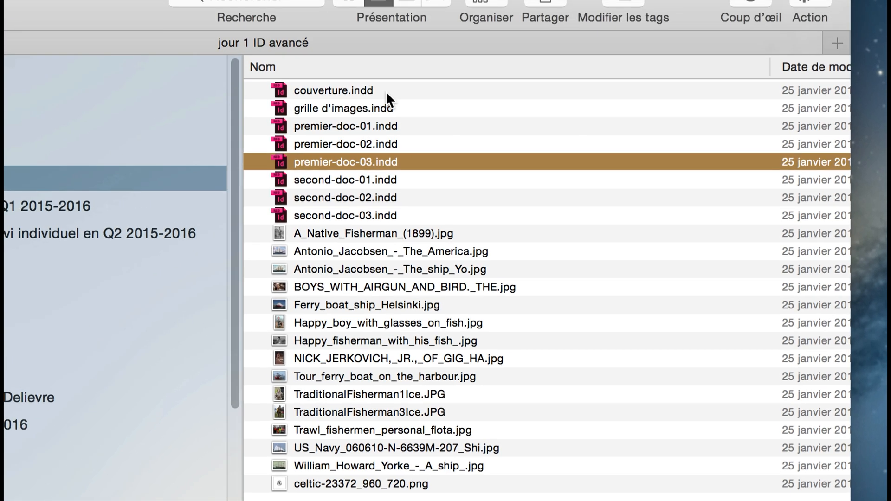
{"action": "left_click", "coordinate": [362, 47]}
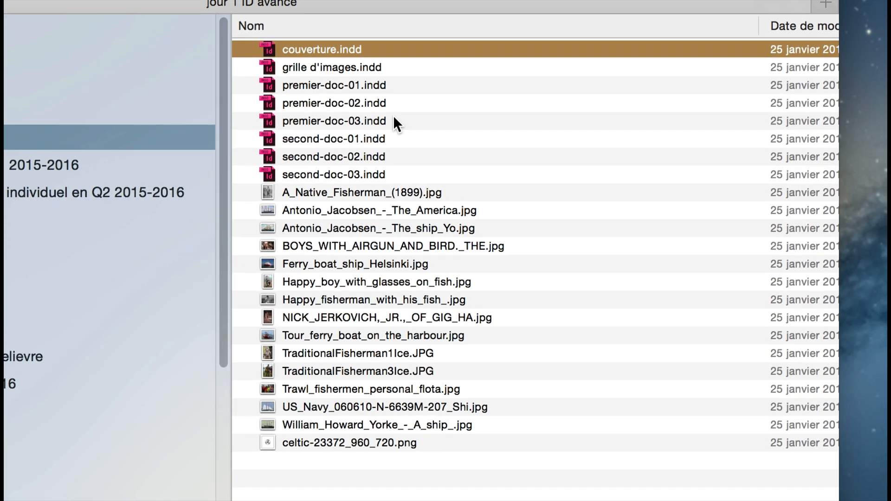
{"action": "left_click", "coordinate": [405, 158]}
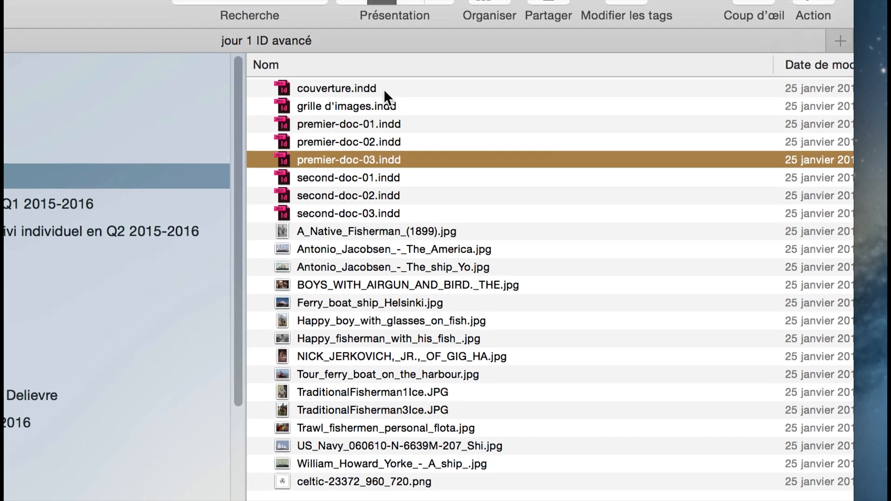
{"action": "left_click", "coordinate": [368, 52]}
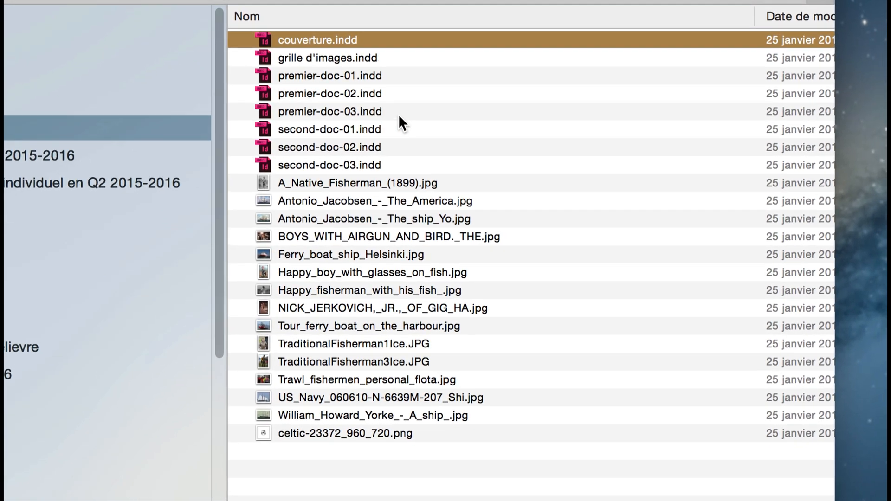
{"action": "double_click", "coordinate": [399, 114]}
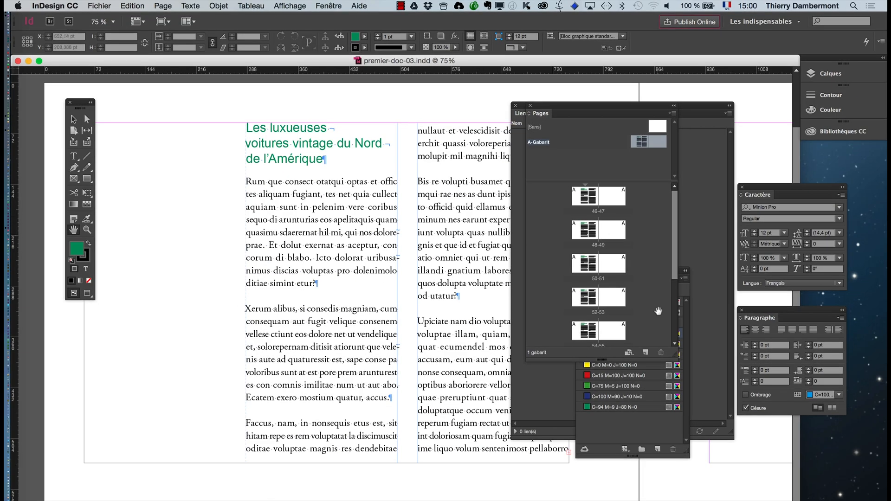
- Move the Pages panel aside, try applying the [Sans] master to spread 46-47, and undo it
{"action": "left_click_drag", "start_coordinate": [565, 110], "coordinate": [492, 112]}
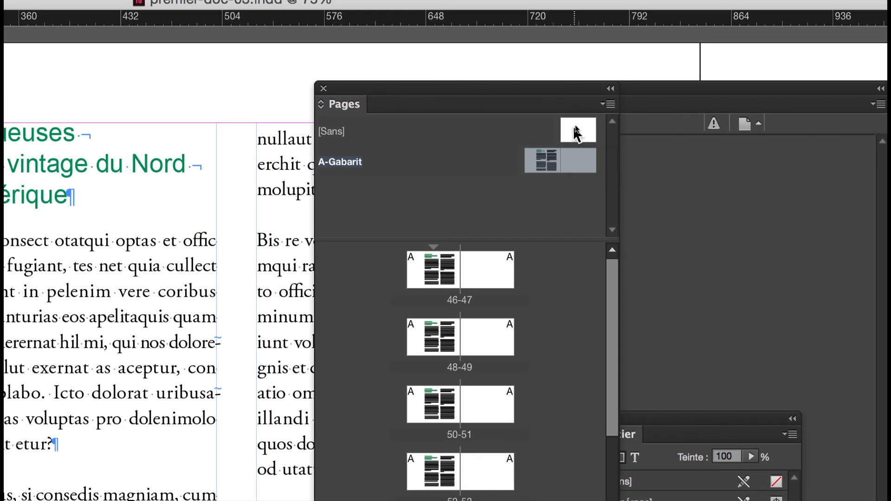
{"action": "left_click_drag", "start_coordinate": [577, 132], "coordinate": [391, 253]}
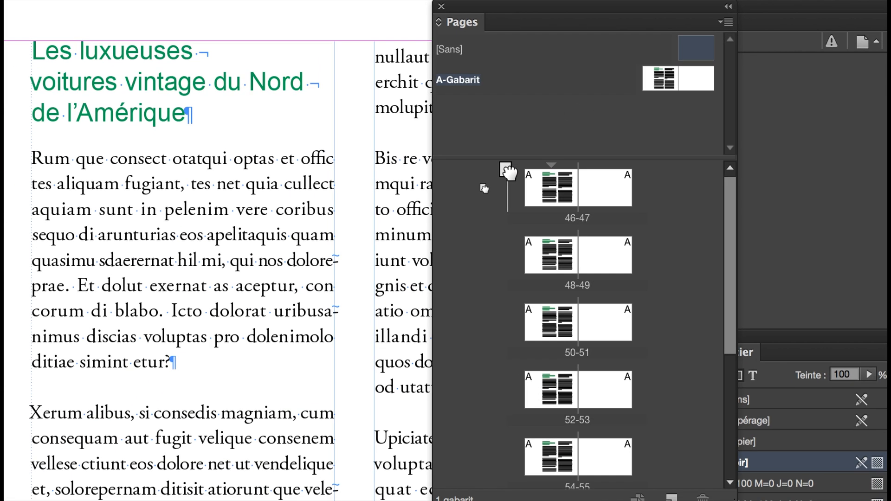
{"action": "left_click_drag", "start_coordinate": [509, 172], "coordinate": [510, 172]}
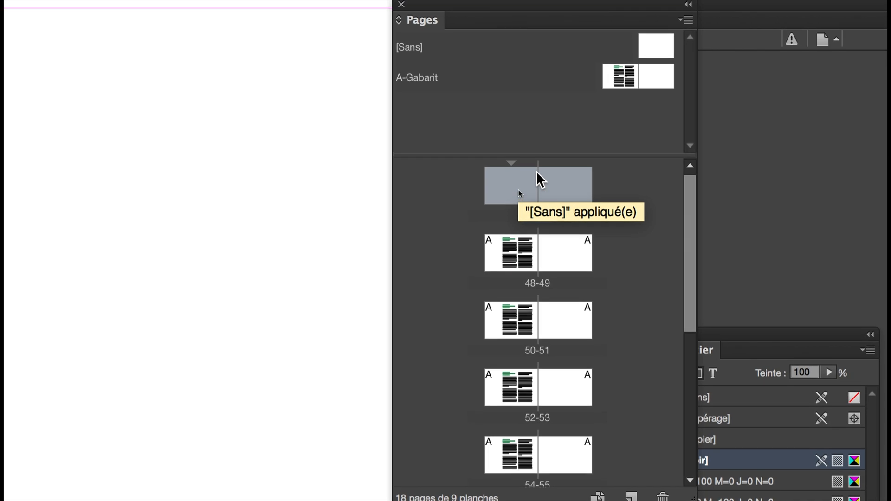
{"action": "key", "text": "super+z"}
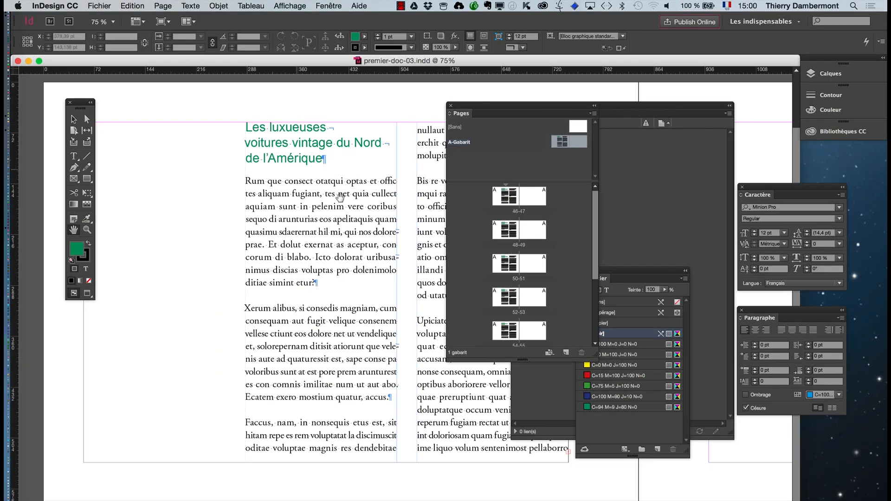
- Clear the view of the spread by closing the links, swatches, character and paragraph panels and moving the Pages panel aside
{"action": "key", "text": "super+minus"}
{"action": "key", "text": "super+minus"}
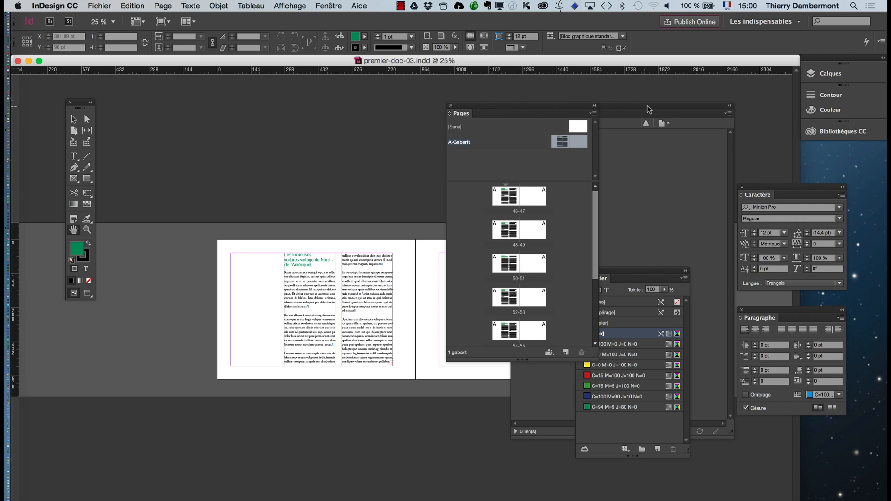
{"action": "left_click_drag", "start_coordinate": [649, 109], "coordinate": [706, 117]}
{"action": "left_click", "coordinate": [580, 115]}
{"action": "left_click_drag", "start_coordinate": [572, 115], "coordinate": [236, 106]}
{"action": "left_click", "coordinate": [579, 272]}
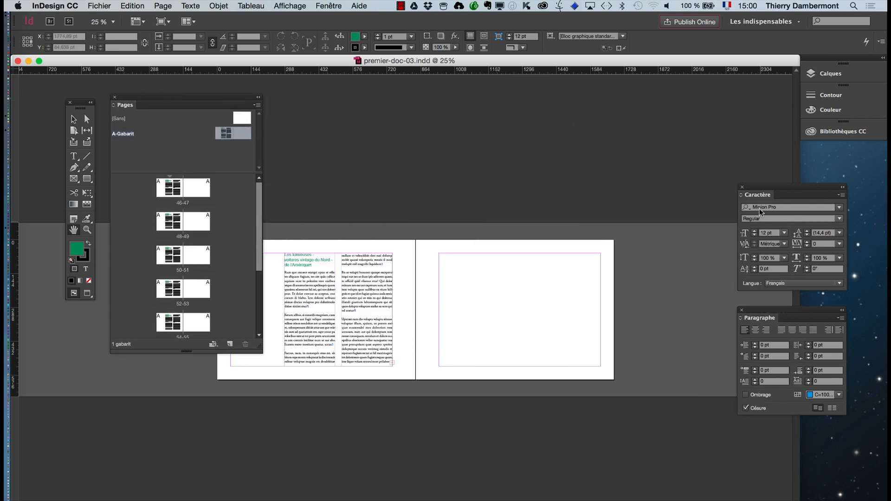
{"action": "left_click", "coordinate": [742, 188]}
{"action": "left_click", "coordinate": [741, 311]}
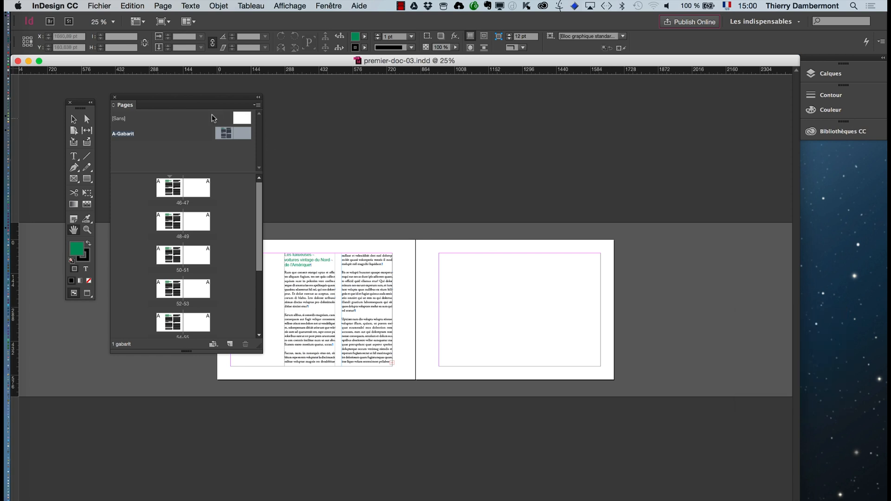
{"action": "left_click_drag", "start_coordinate": [197, 101], "coordinate": [704, 102]}
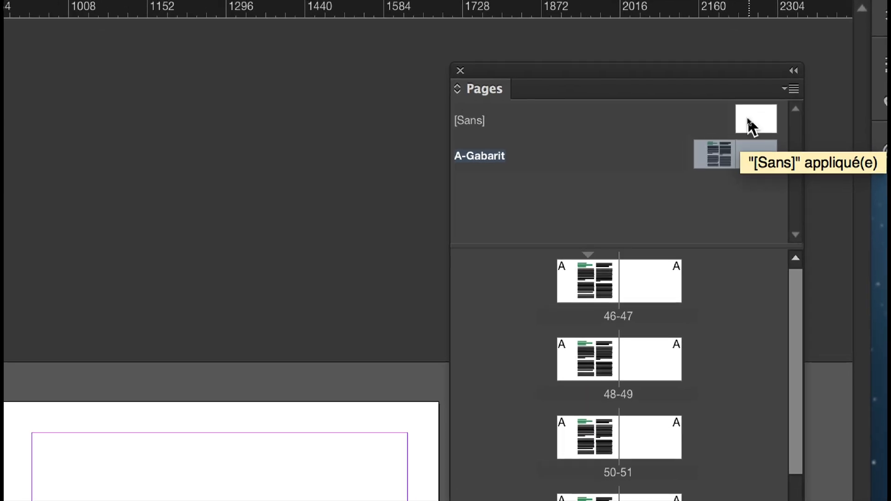
- Try to add a [Sans] master page in front of spread 46-47, and undo it
{"action": "left_click_drag", "start_coordinate": [750, 125], "coordinate": [547, 258]}
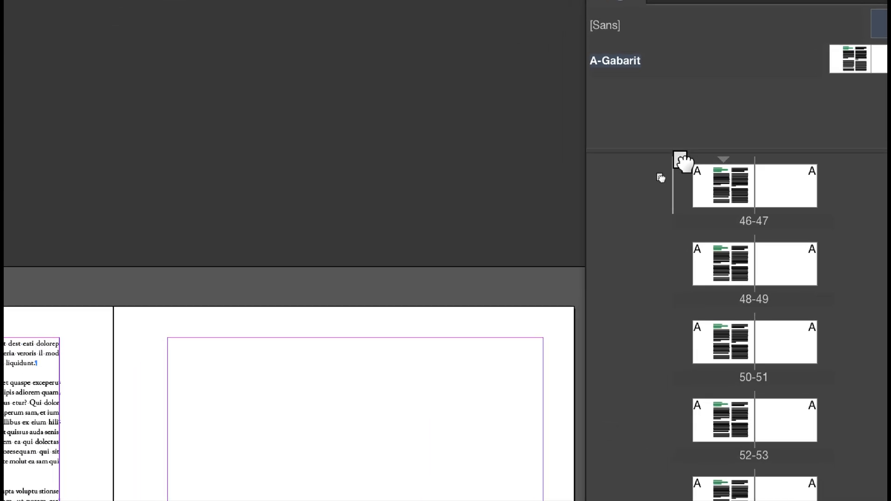
{"action": "mouse_move", "coordinate": [685, 163]}
{"action": "left_mouse_down"}
{"action": "mouse_move", "coordinate": [678, 180]}
{"action": "mouse_move", "coordinate": [683, 168]}
{"action": "left_mouse_up"}
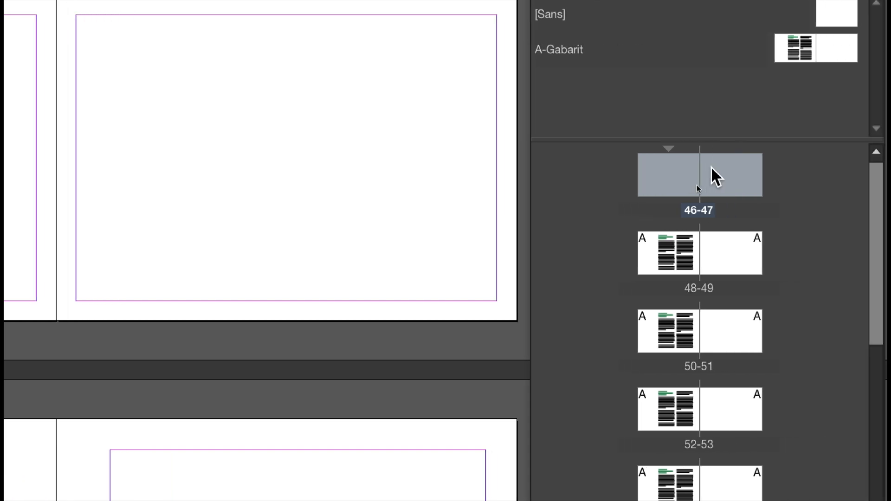
{"action": "key", "text": "super+z"}
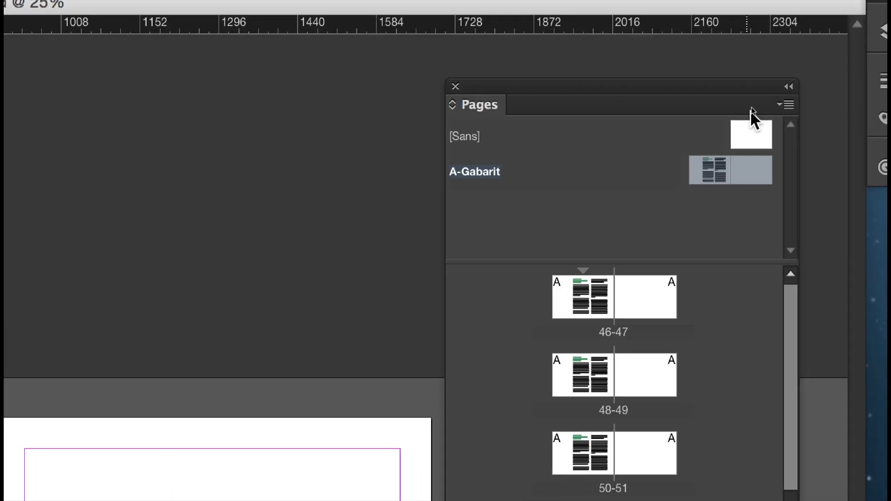
- Insert 2 pages at the start of the document (Au début du document) with the [Sans] master
{"action": "left_click", "coordinate": [830, 24]}
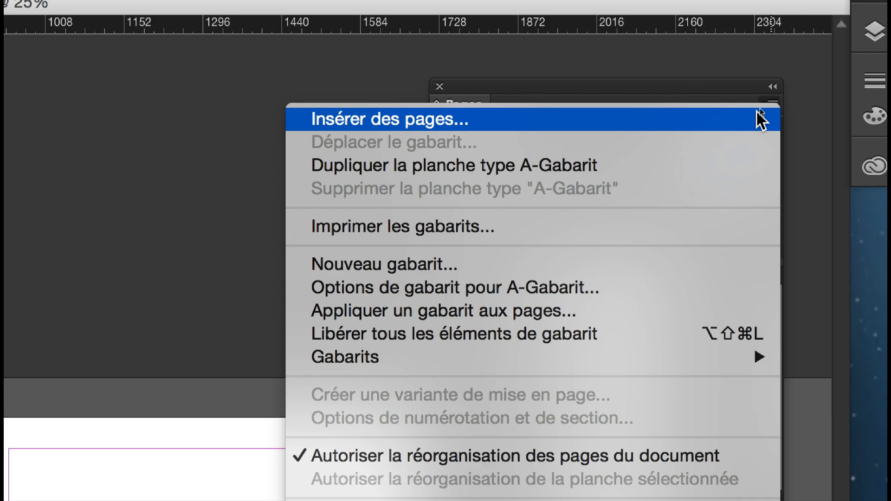
{"action": "left_click", "coordinate": [761, 120]}
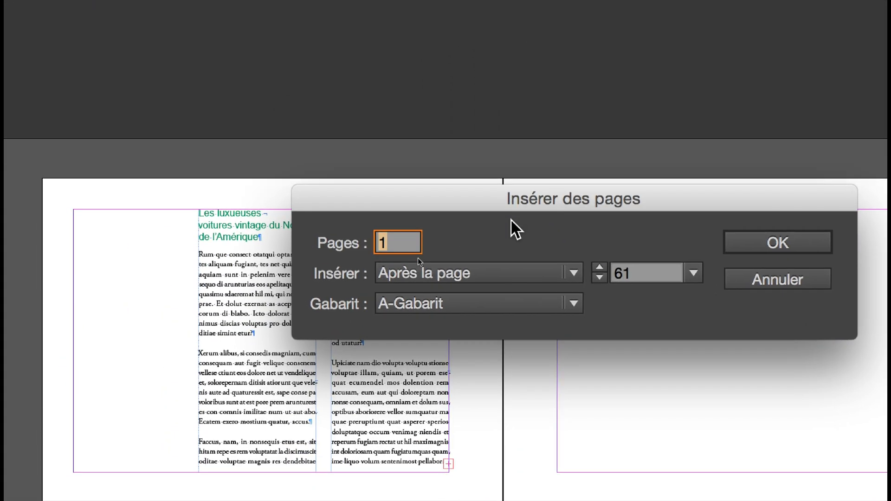
{"action": "type", "text": "2"}
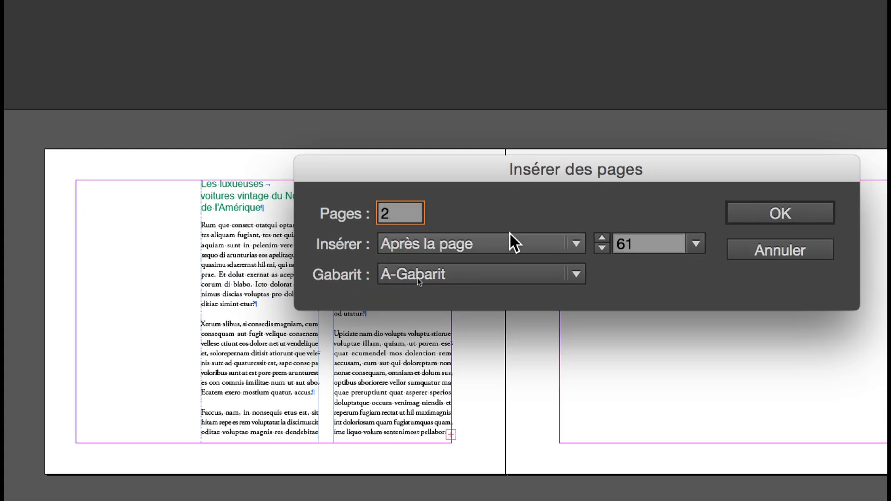
{"action": "left_click", "coordinate": [510, 233]}
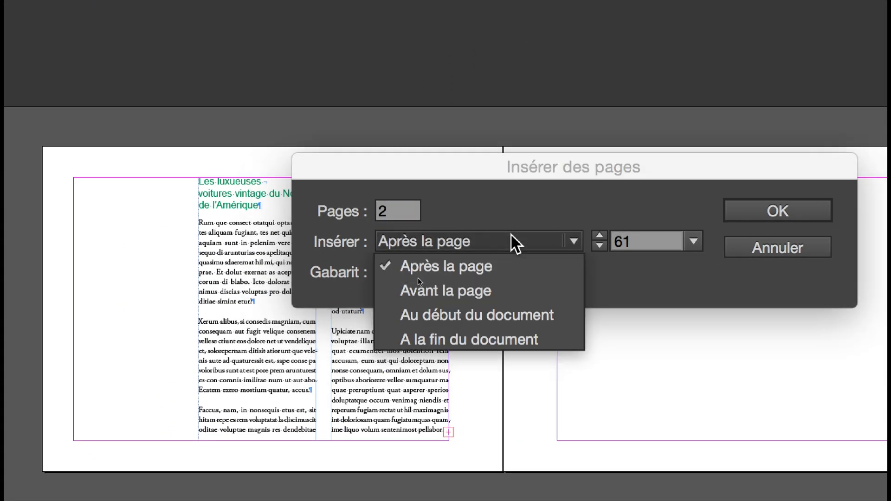
{"action": "left_click", "coordinate": [503, 314]}
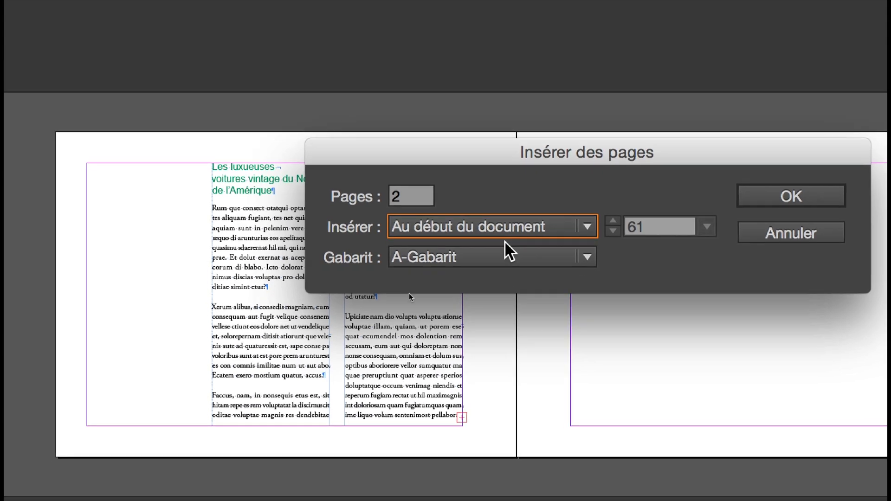
{"action": "left_click", "coordinate": [499, 215]}
{"action": "left_click", "coordinate": [505, 259]}
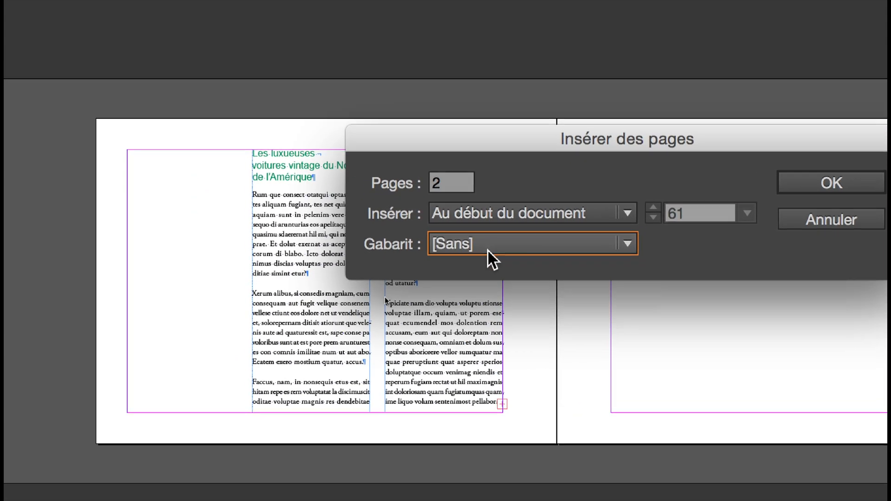
{"action": "left_click", "coordinate": [488, 250]}
{"action": "left_click", "coordinate": [492, 263]}
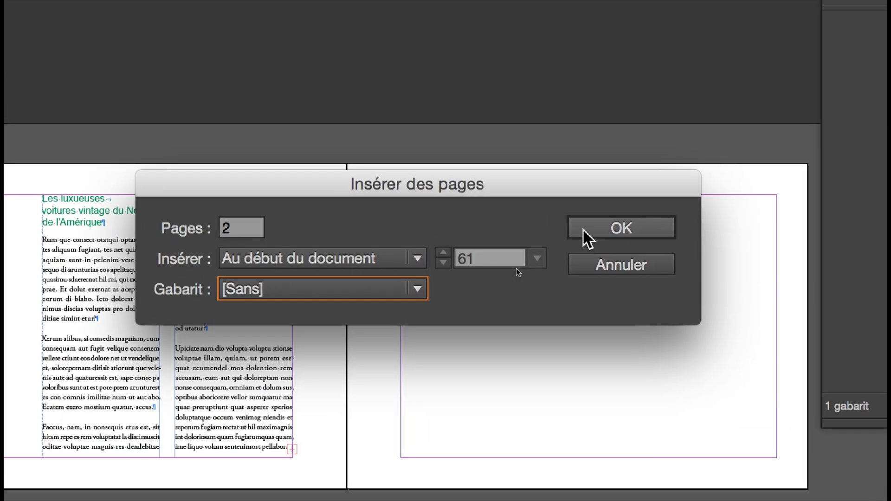
{"action": "left_click", "coordinate": [584, 228]}
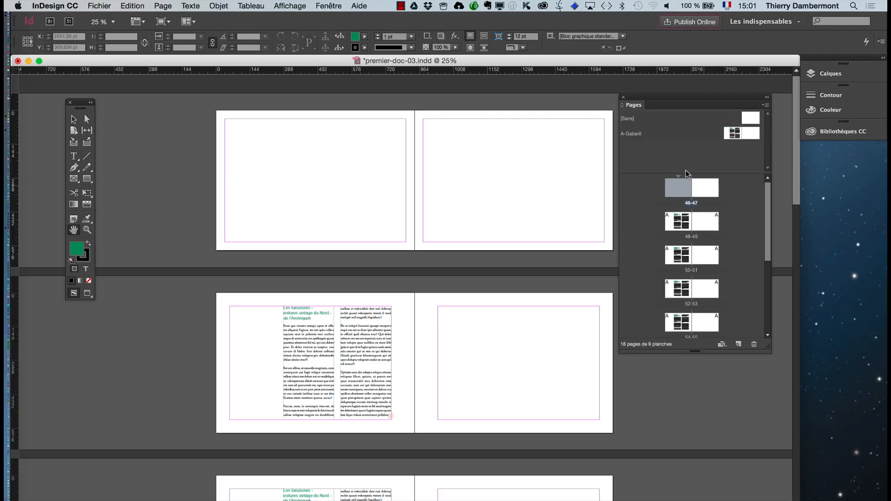
- Import couverture.indd and place it on the blank page 47 at about 53 % scale
{"action": "left_click", "coordinate": [706, 188]}
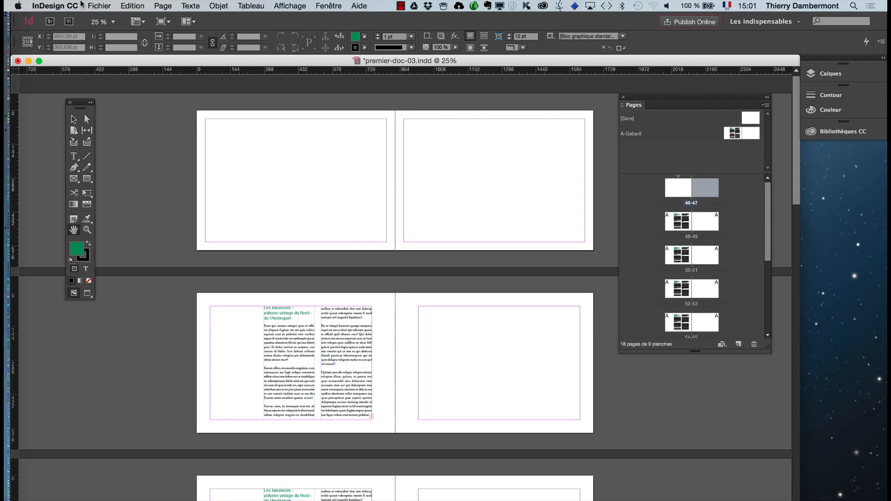
{"action": "left_click", "coordinate": [99, 6]}
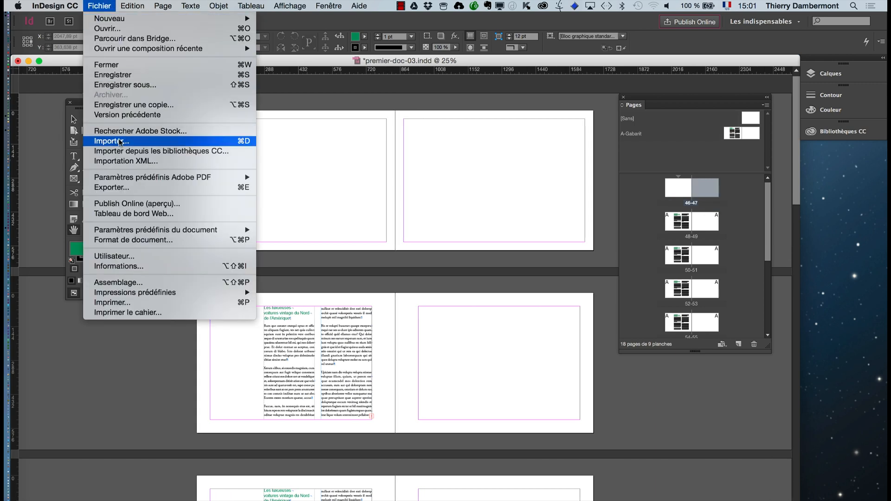
{"action": "left_click", "coordinate": [119, 141]}
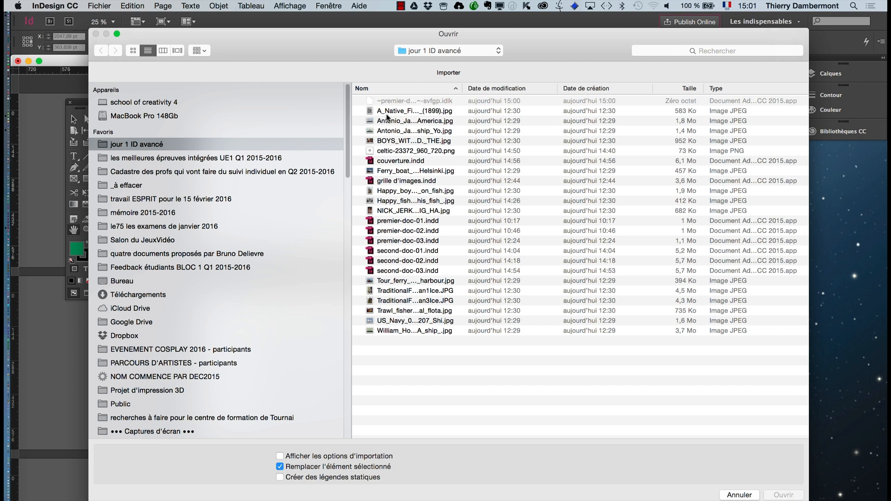
{"action": "left_click", "coordinate": [425, 162]}
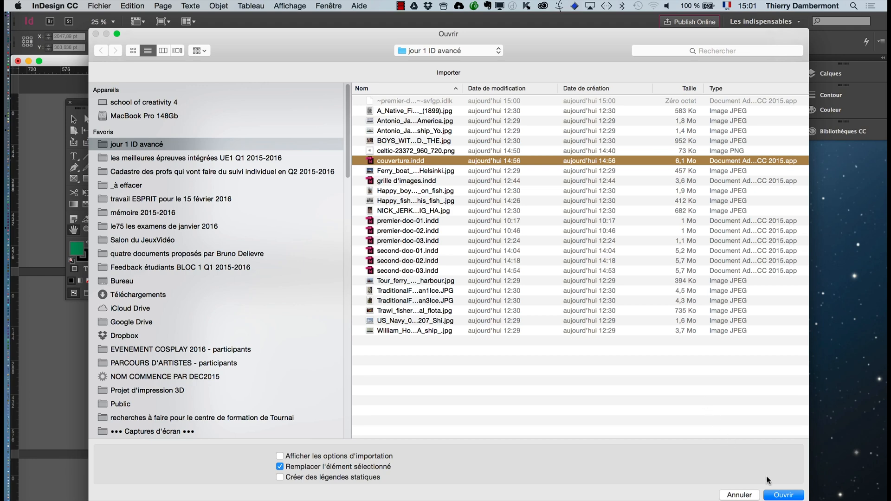
{"action": "left_click", "coordinate": [783, 495]}
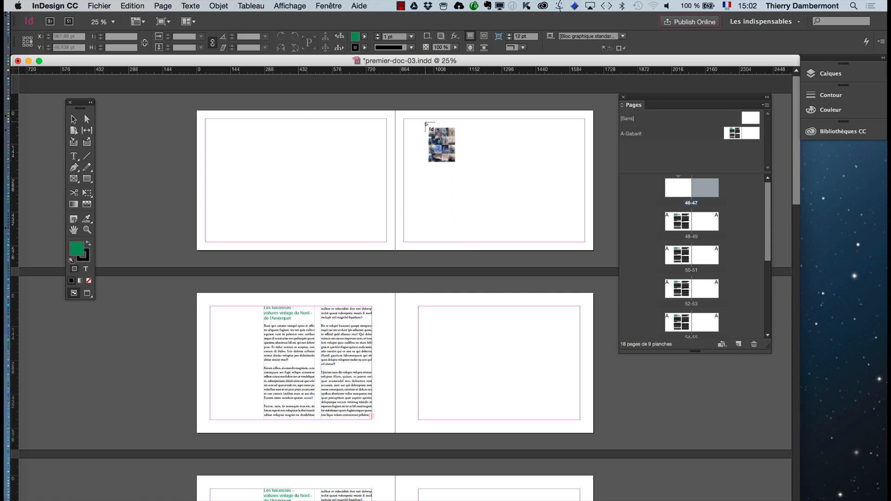
{"action": "key", "text": "Escape"}
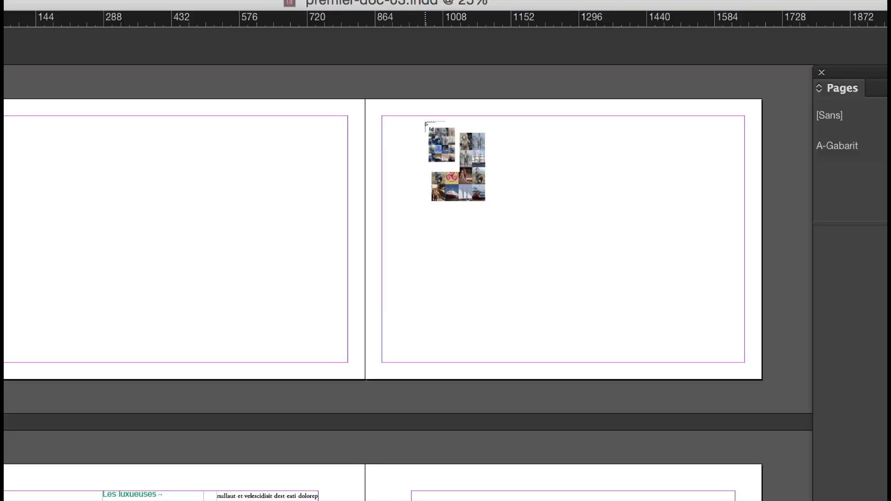
{"action": "left_click_drag", "start_coordinate": [417, 125], "coordinate": [616, 324]}
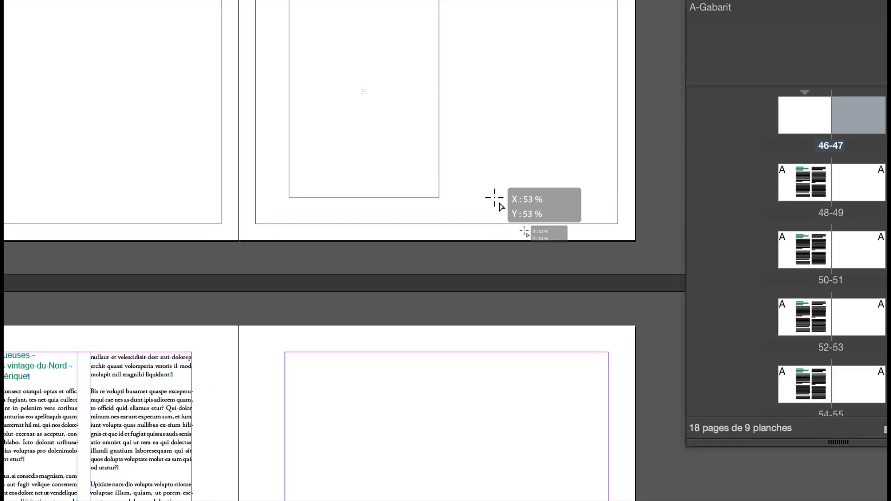
{"action": "left_click_drag", "start_coordinate": [494, 198], "coordinate": [503, 205]}
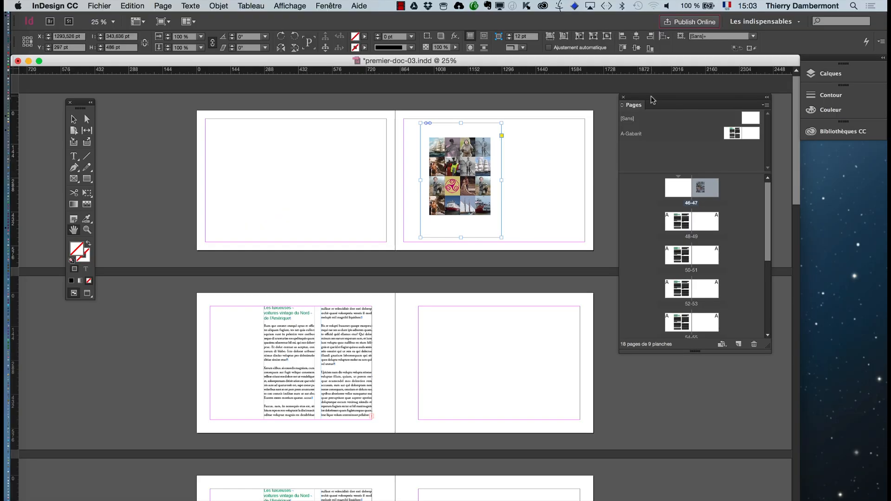
- Show the document's links list and shrink it to fit beside the placed cover, with the Pages panel moved out of the way
{"action": "left_click_drag", "start_coordinate": [651, 100], "coordinate": [740, 100]}
{"action": "scroll", "coordinate": [502, 156], "scroll_direction": "up", "scroll_amount": 1}
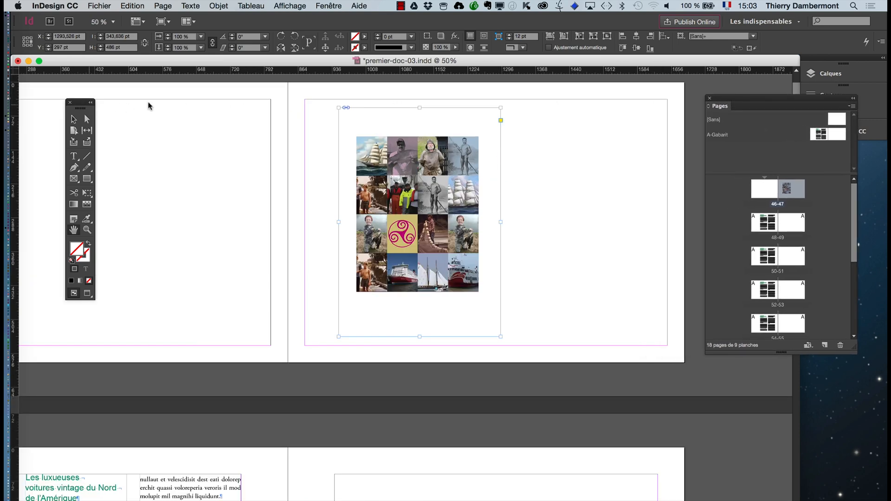
{"action": "left_click", "coordinate": [329, 6]}
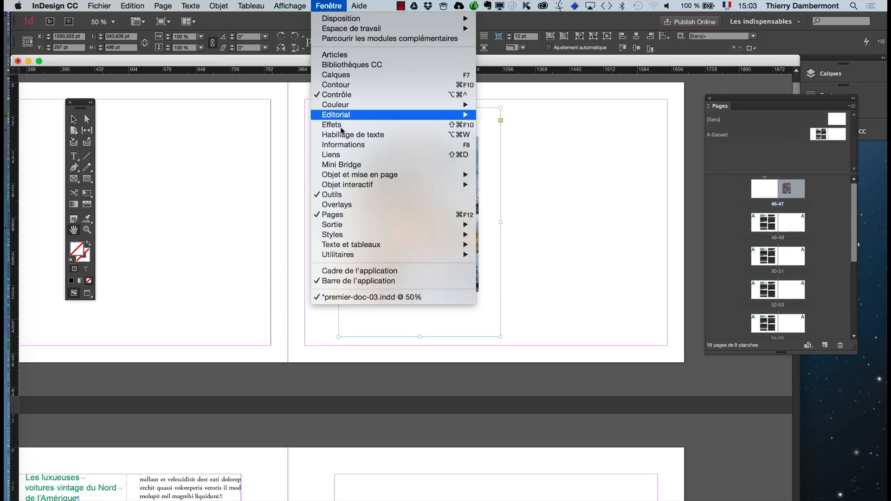
{"action": "left_click", "coordinate": [344, 156]}
{"action": "left_click_drag", "start_coordinate": [630, 116], "coordinate": [564, 100]}
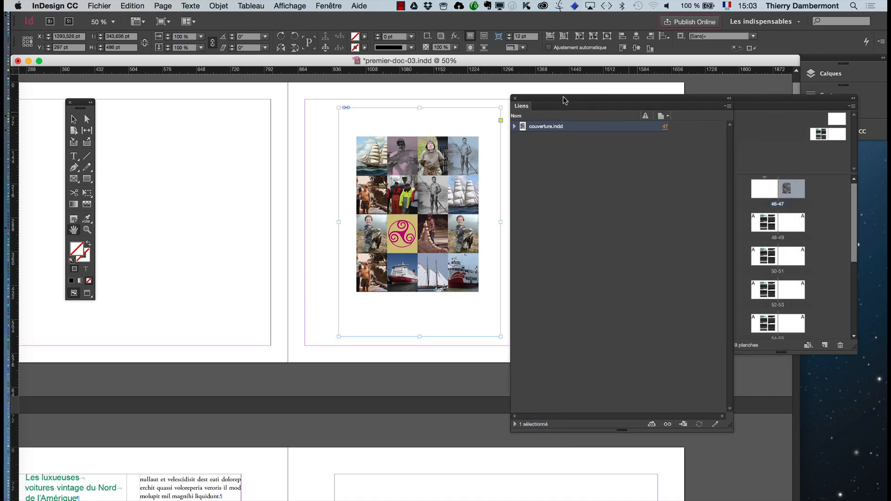
{"action": "left_click_drag", "start_coordinate": [728, 424], "coordinate": [691, 268]}
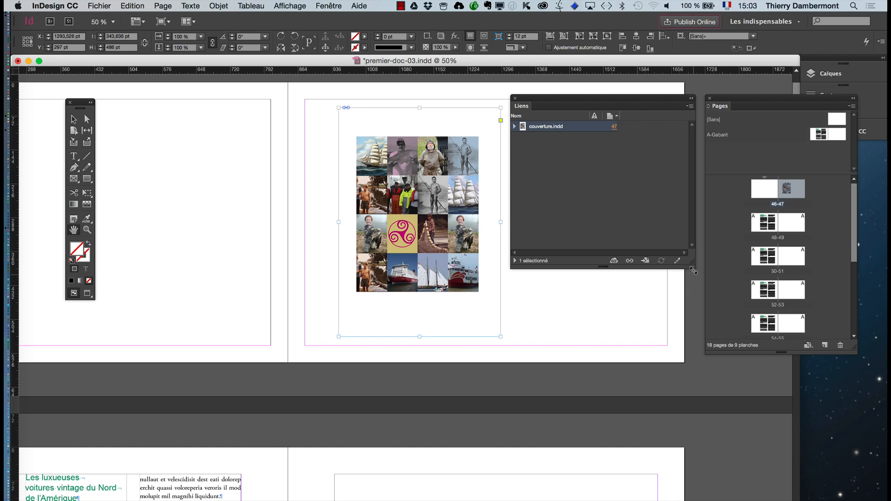
{"action": "left_click_drag", "start_coordinate": [691, 263], "coordinate": [647, 250]}
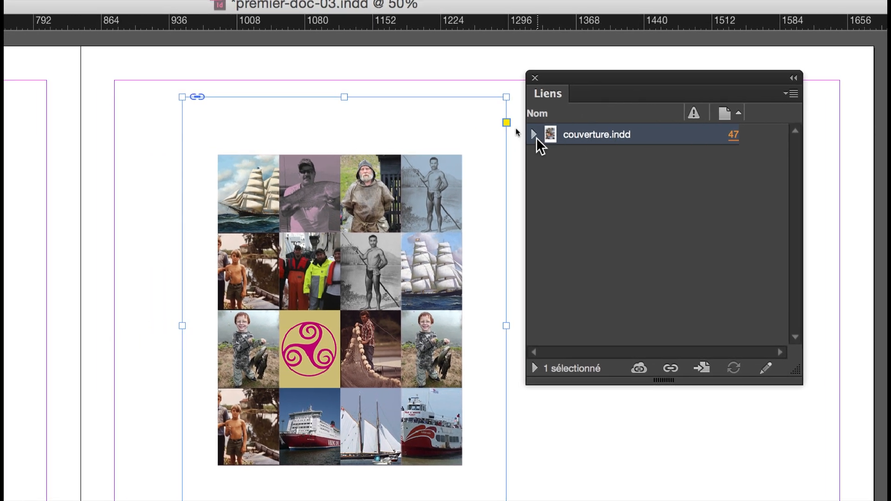
- Expand the couverture.indd link and examine the image files nested inside it, enlarging the list to show them all
{"action": "left_click", "coordinate": [534, 135]}
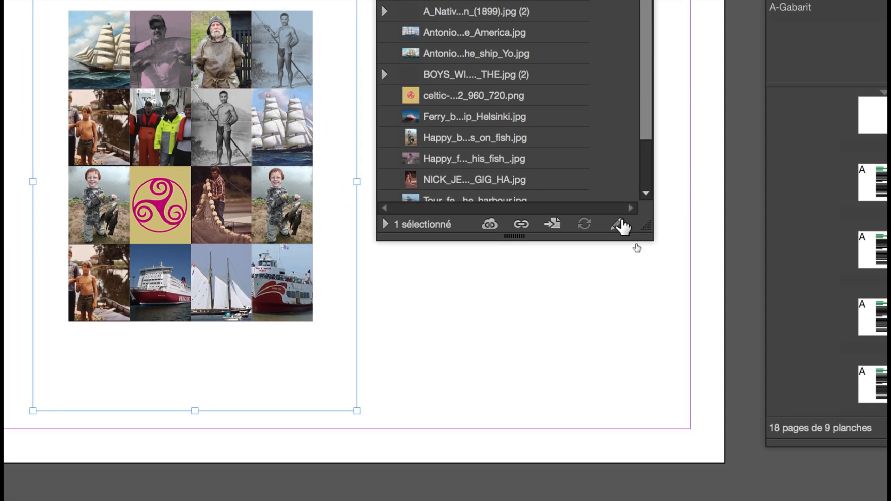
{"action": "left_click_drag", "start_coordinate": [645, 226], "coordinate": [673, 286]}
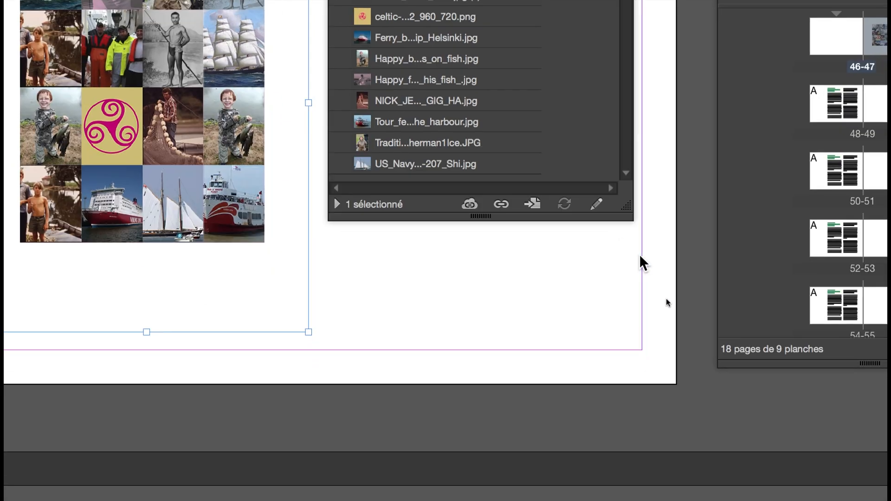
{"action": "left_click_drag", "start_coordinate": [640, 256], "coordinate": [646, 283]}
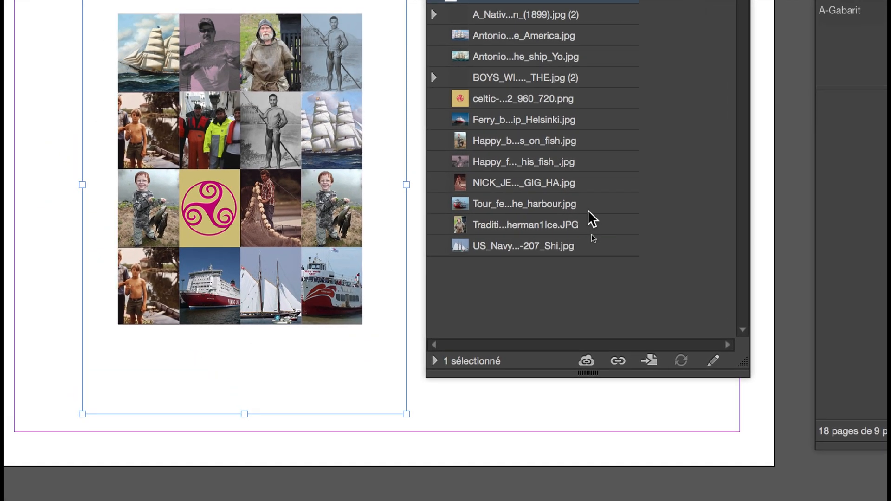
{"action": "left_click", "coordinate": [588, 207]}
{"action": "left_click", "coordinate": [588, 182]}
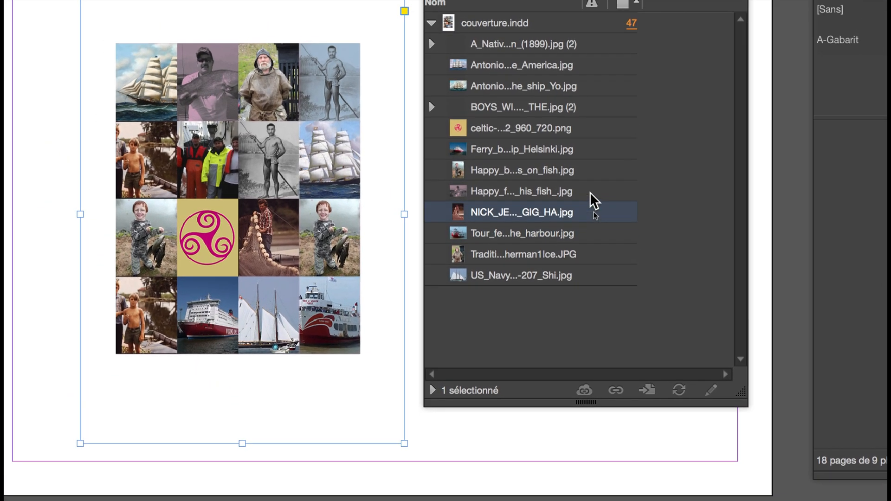
{"action": "left_click", "coordinate": [590, 193]}
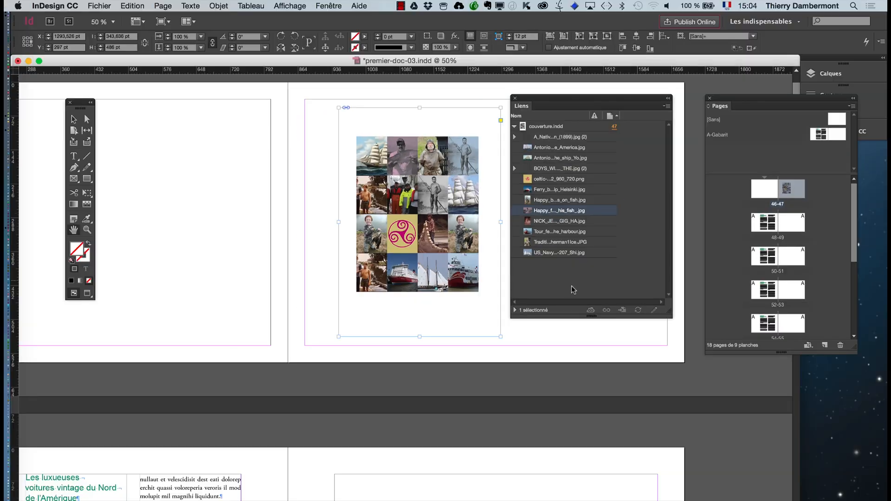
- Delete the placed couverture.indd frame from page 47
{"action": "left_click", "coordinate": [73, 119]}
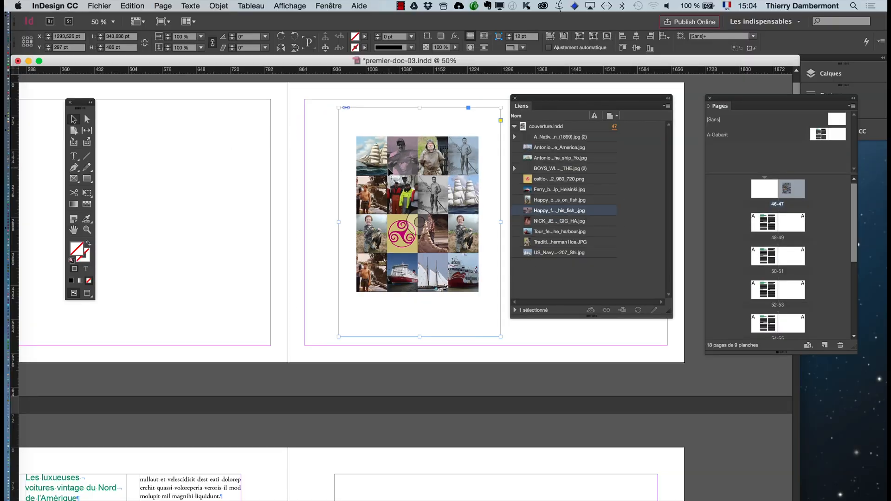
{"action": "key", "text": "Delete"}
- Import couverture.indd and place it at full size near the upper-left margin corner of page 47
{"action": "left_click", "coordinate": [99, 6]}
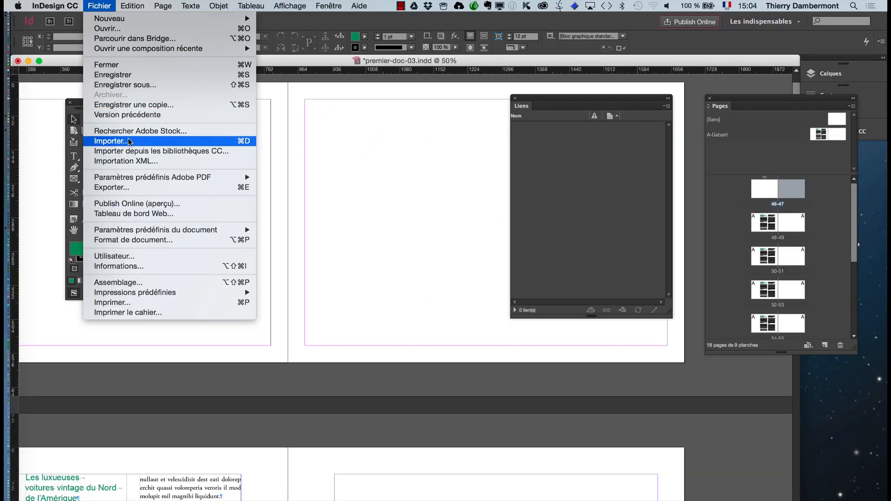
{"action": "left_click", "coordinate": [111, 141]}
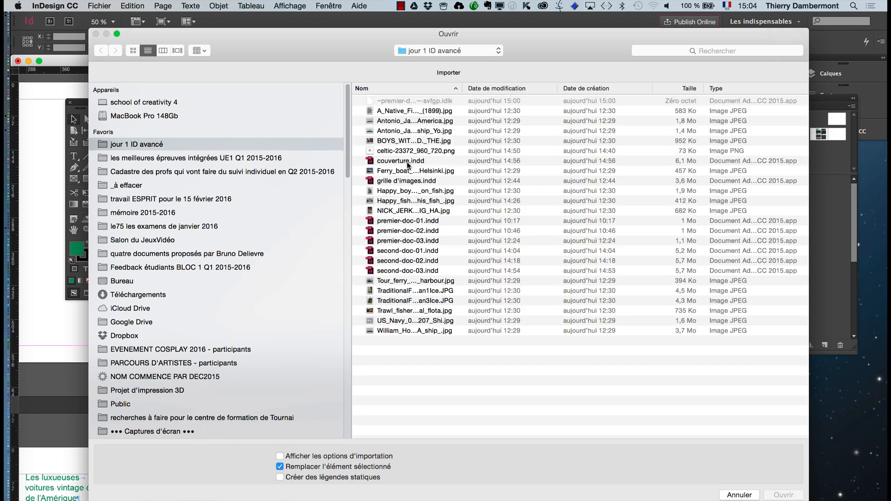
{"action": "left_click", "coordinate": [408, 162]}
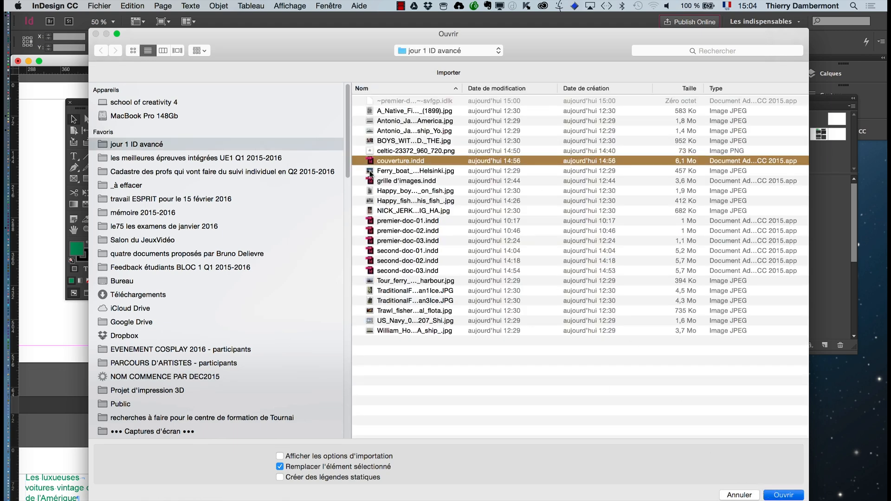
{"action": "key", "text": "Return"}
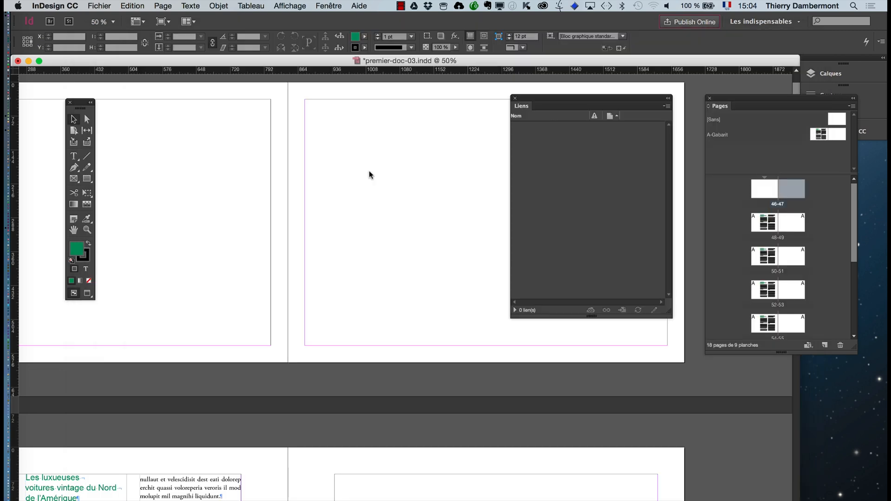
{"action": "left_click", "coordinate": [318, 114]}
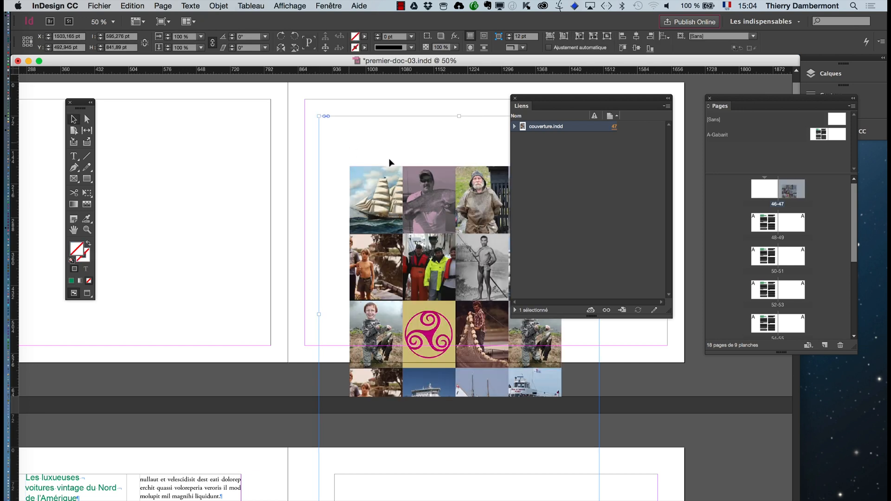
- Move the links list clear of the placed cover and scale the cover down to about 307 × 434 pt with Free Transform
{"action": "left_click_drag", "start_coordinate": [542, 106], "coordinate": [663, 106]}
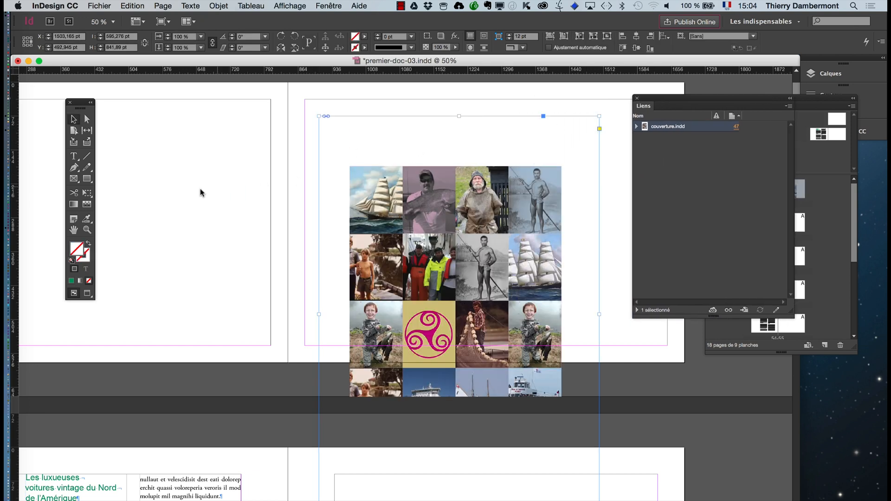
{"action": "left_click", "coordinate": [87, 192]}
{"action": "left_click_drag", "start_coordinate": [599, 500], "coordinate": [463, 321]}
{"action": "left_click", "coordinate": [73, 120]}
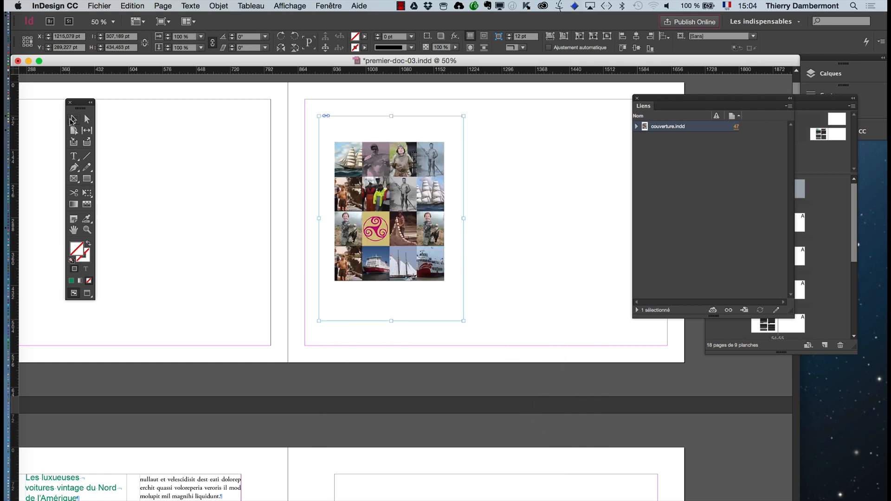
{"action": "left_click", "coordinate": [235, 186]}
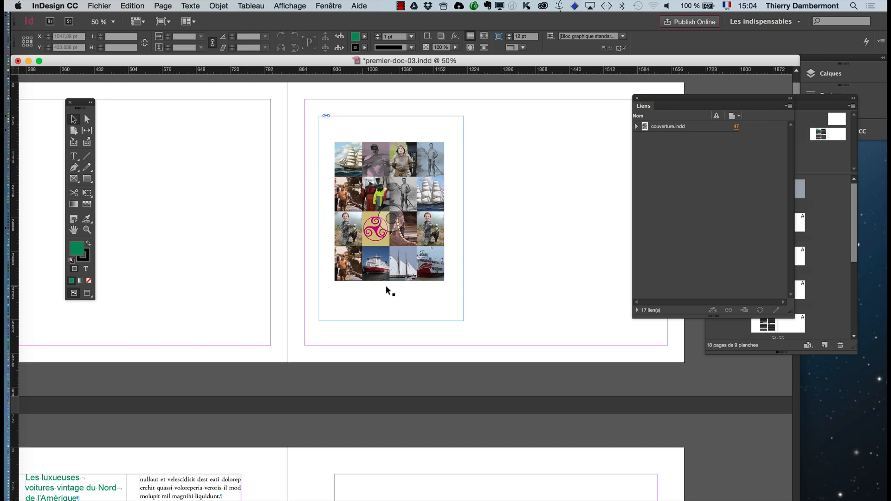
- Move the placed cover into the right half of page 47
{"action": "key", "text": "super+minus"}
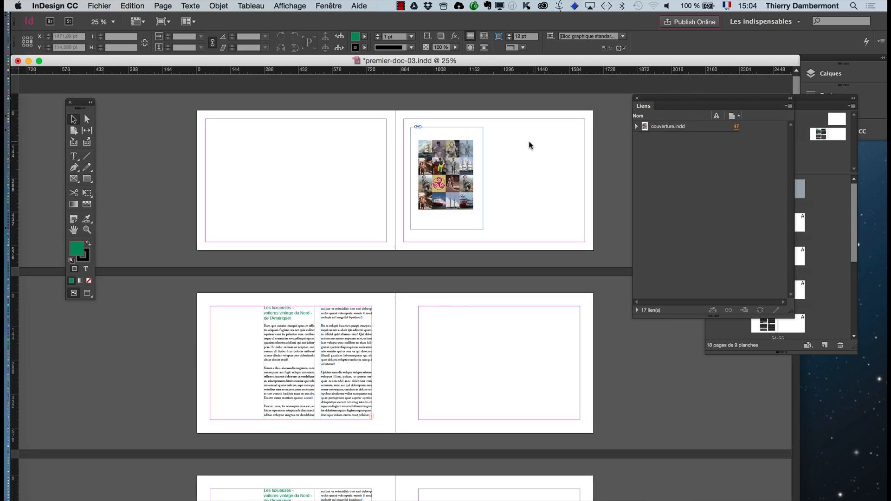
{"action": "key", "text": "super+plus"}
{"action": "left_click_drag", "start_coordinate": [365, 172], "coordinate": [537, 167]}
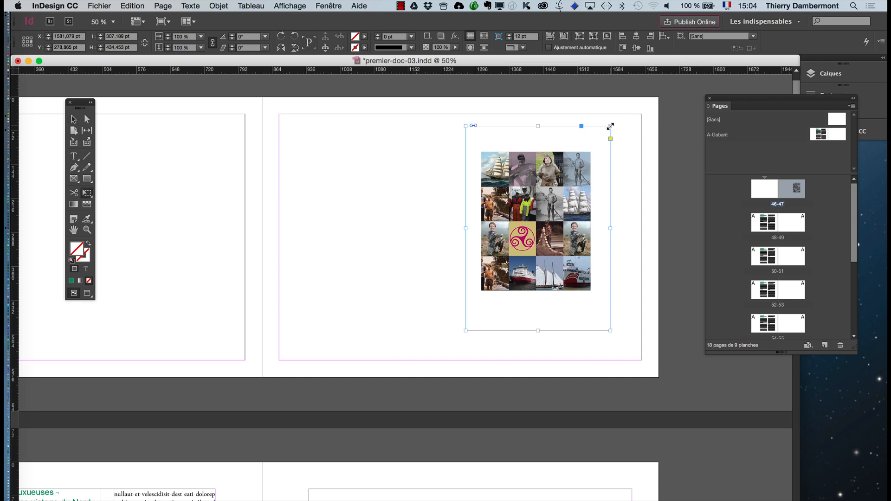
- Enlarge the cover to about 551 × 779 pt so its image grid spans the margins of page 47 from top to bottom
{"action": "left_click_drag", "start_coordinate": [614, 126], "coordinate": [664, 95]}
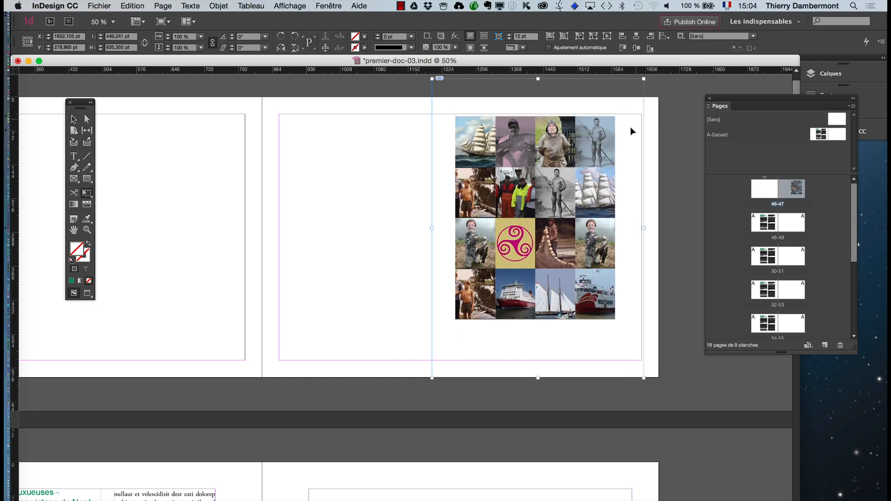
{"action": "left_click_drag", "start_coordinate": [644, 378], "coordinate": [665, 409]}
{"action": "left_click_drag", "start_coordinate": [589, 303], "coordinate": [597, 320]}
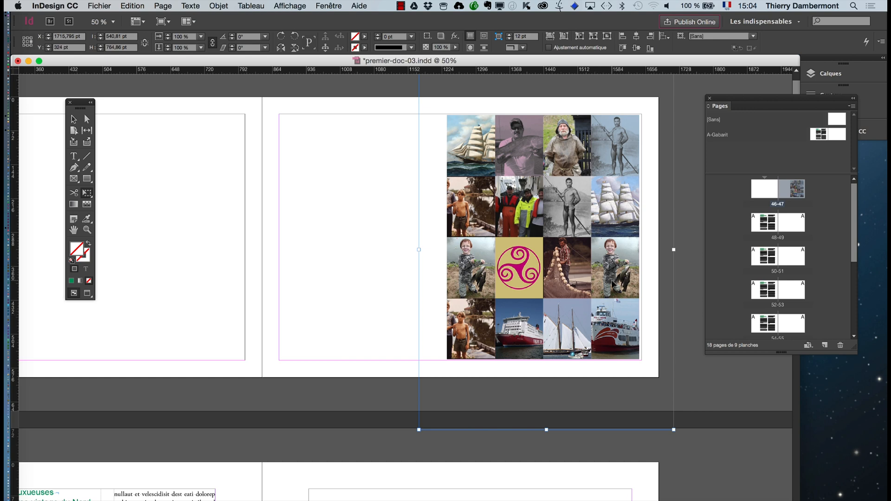
{"action": "key", "text": "super+minus"}
{"action": "left_click_drag", "start_coordinate": [602, 96], "coordinate": [605, 97]}
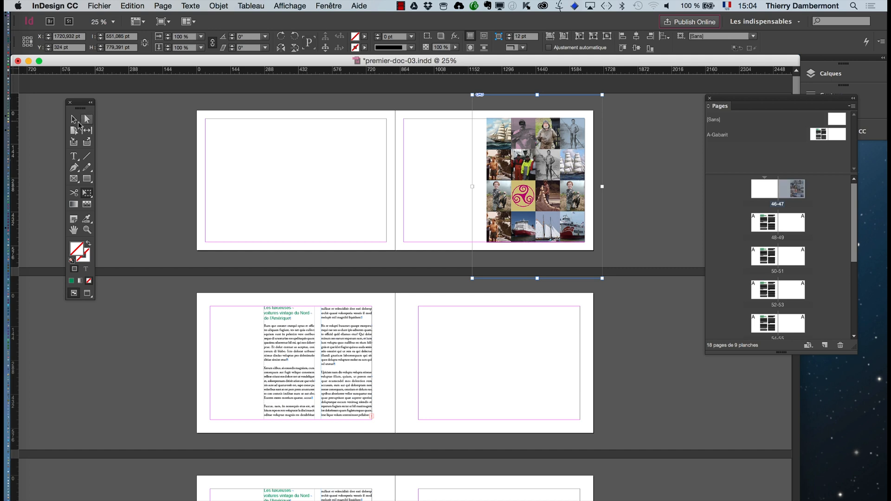
{"action": "left_click", "coordinate": [246, 221]}
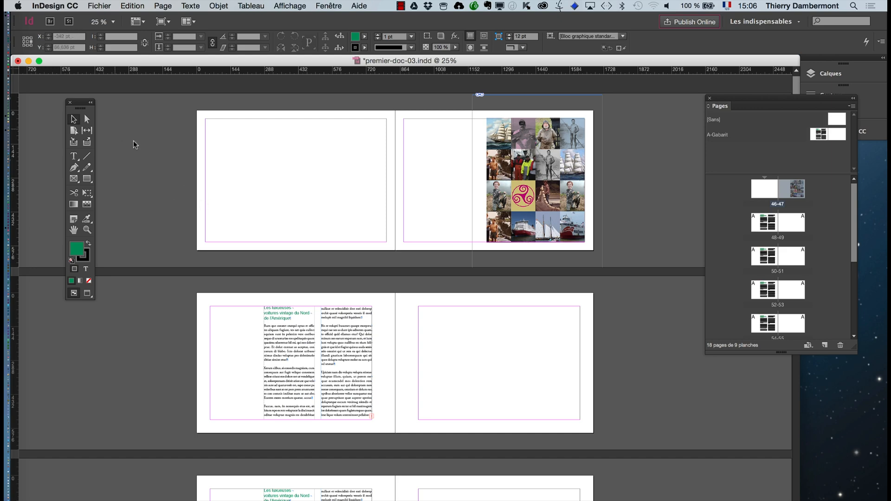
- Preview the spread without frames and guides and examine the cover's image grid up close
{"action": "left_click", "coordinate": [87, 293]}
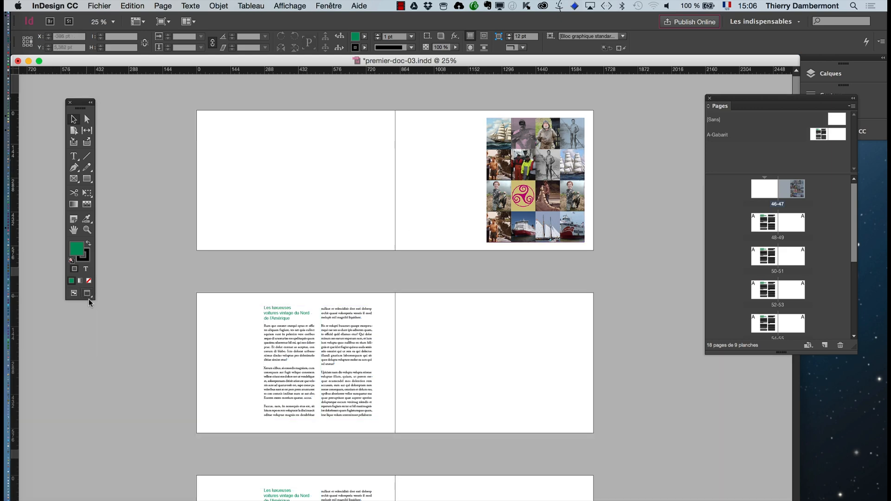
{"action": "scroll", "coordinate": [583, 165], "scroll_direction": "up", "scroll_amount": 2}
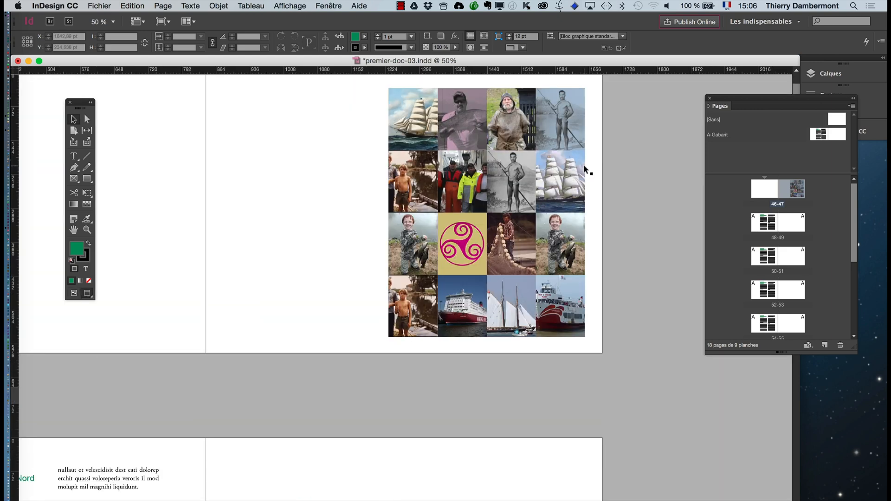
{"action": "scroll", "coordinate": [403, 257], "scroll_direction": "up", "scroll_amount": 3}
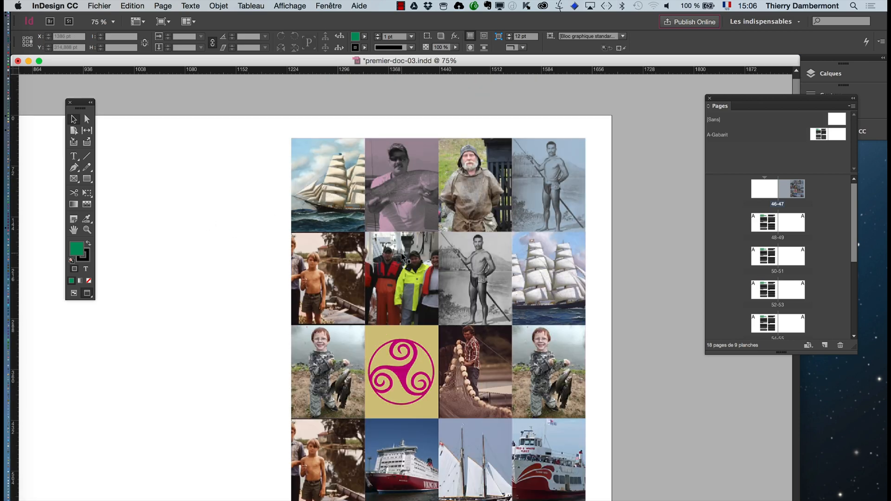
{"action": "scroll", "coordinate": [646, 363], "scroll_direction": "down", "scroll_amount": 1}
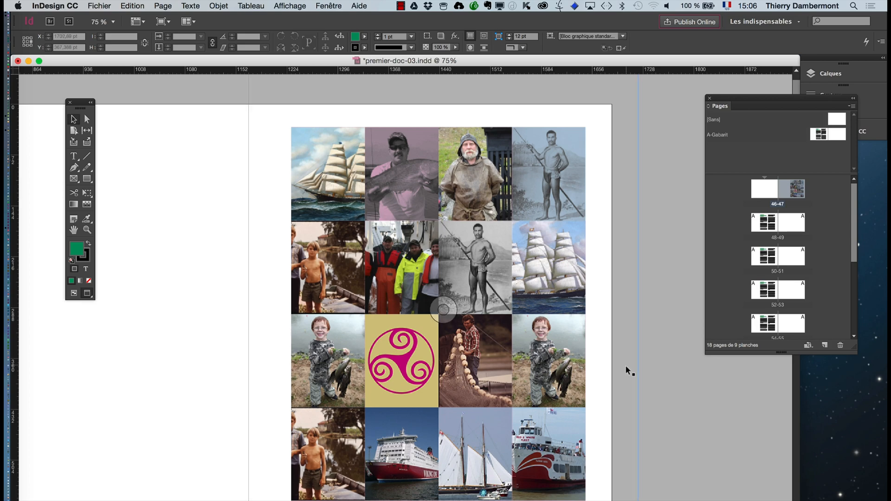
{"action": "scroll", "coordinate": [625, 365], "scroll_direction": "down", "scroll_amount": 1}
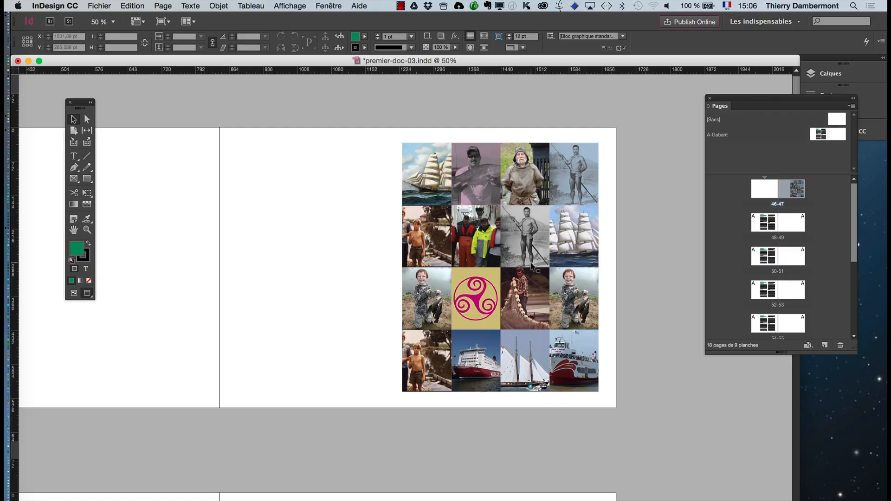
- Switch to the Finder and review couverture.indd and the JPEG images in the jour 1 ID avancé folder, narrowing its window
{"action": "key", "text": "super+Tab"}
{"action": "left_click", "coordinate": [386, 290]}
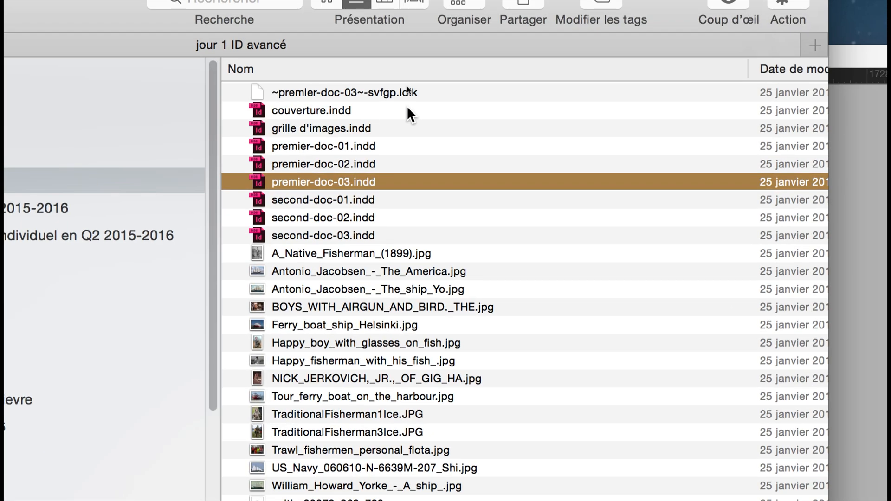
{"action": "left_click", "coordinate": [400, 18]}
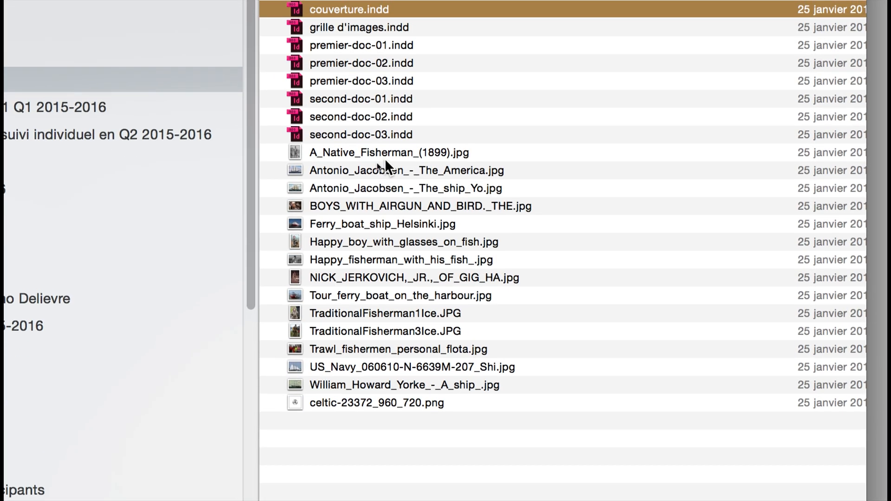
{"action": "left_click", "coordinate": [349, 258]}
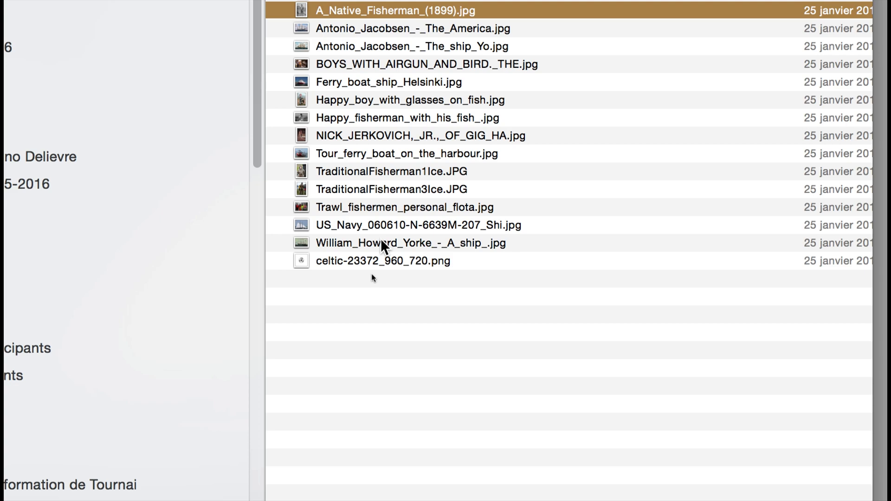
{"action": "left_click", "coordinate": [375, 380], "text": "shift"}
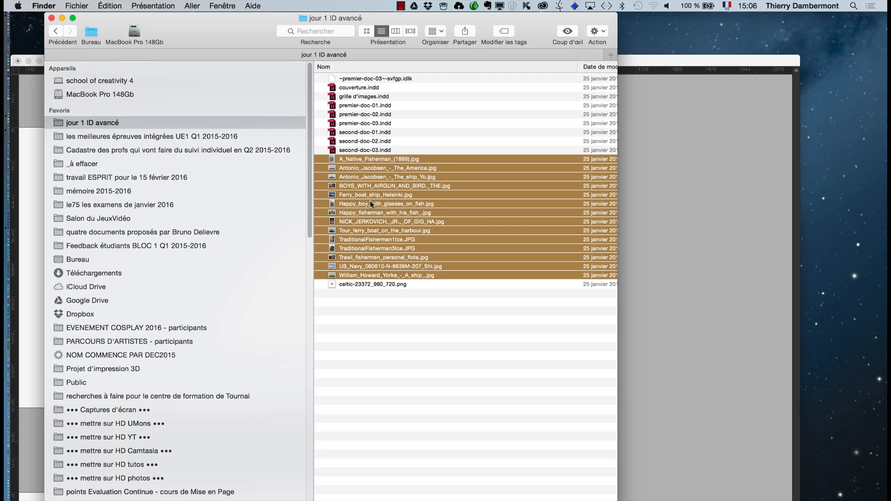
{"action": "left_click", "coordinate": [483, 493]}
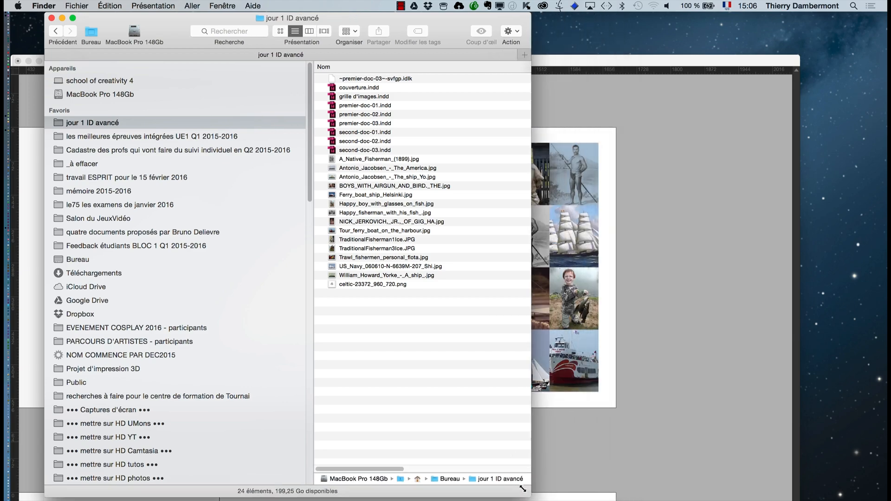
- Point out individual image files used by the cover, then close the folder window and return to InDesign
{"action": "left_click", "coordinate": [394, 187]}
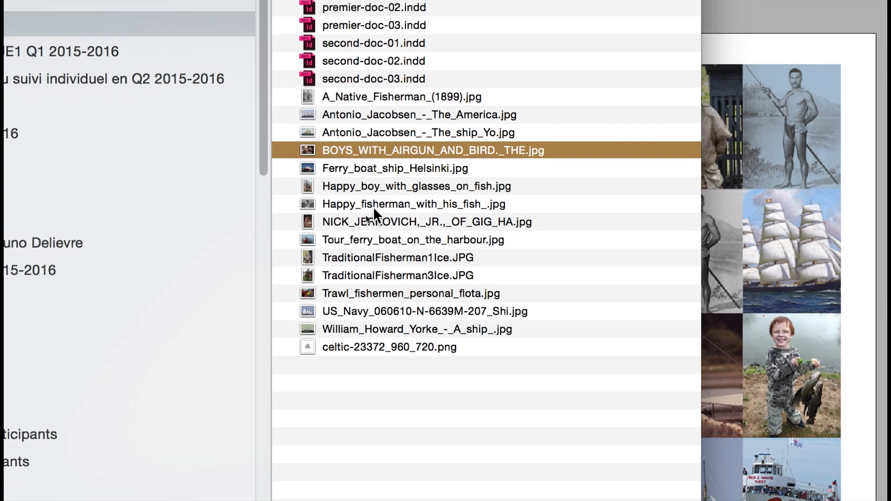
{"action": "left_click", "coordinate": [376, 242]}
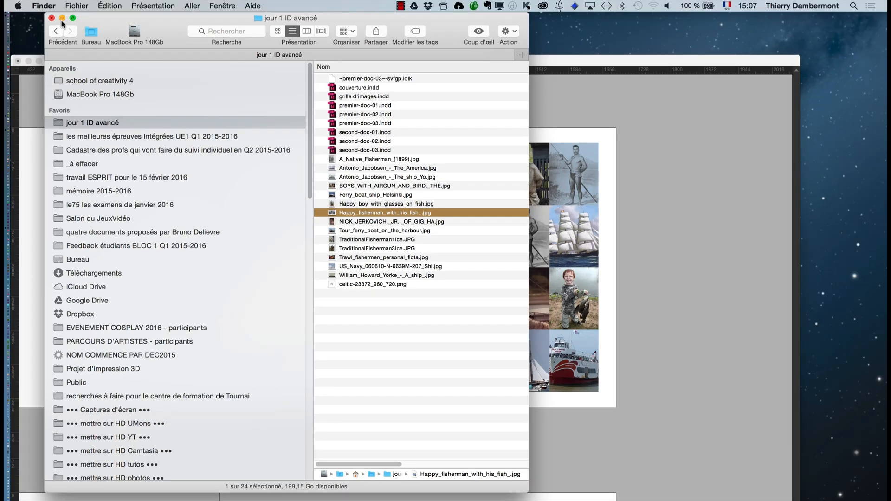
{"action": "left_click", "coordinate": [51, 20]}
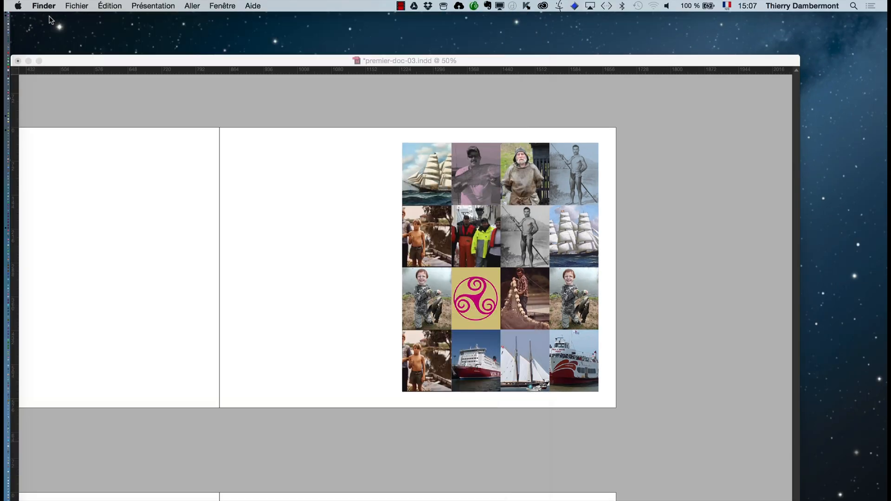
{"action": "left_click", "coordinate": [157, 60]}
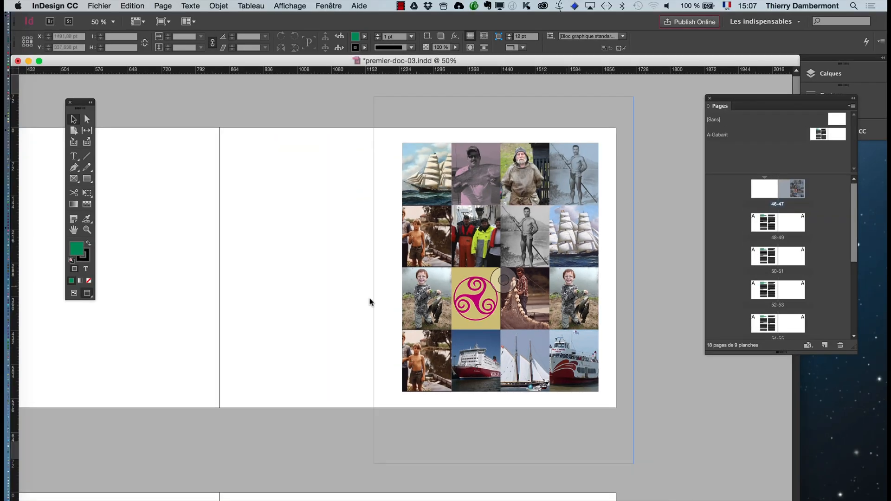
- Return to the normal view and add a text frame in the empty area beside the cover reading "Les plus belles photos en mer"
{"action": "left_click", "coordinate": [74, 294]}
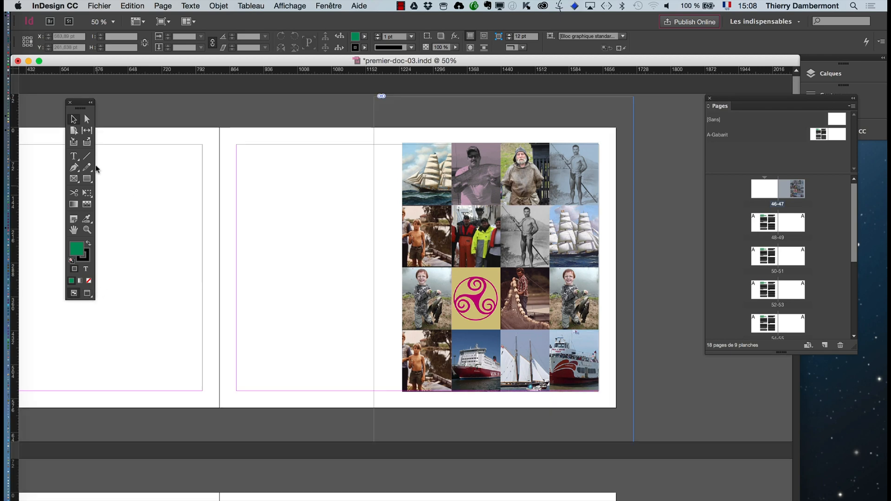
{"action": "left_click", "coordinate": [74, 156]}
{"action": "left_click_drag", "start_coordinate": [236, 145], "coordinate": [373, 393]}
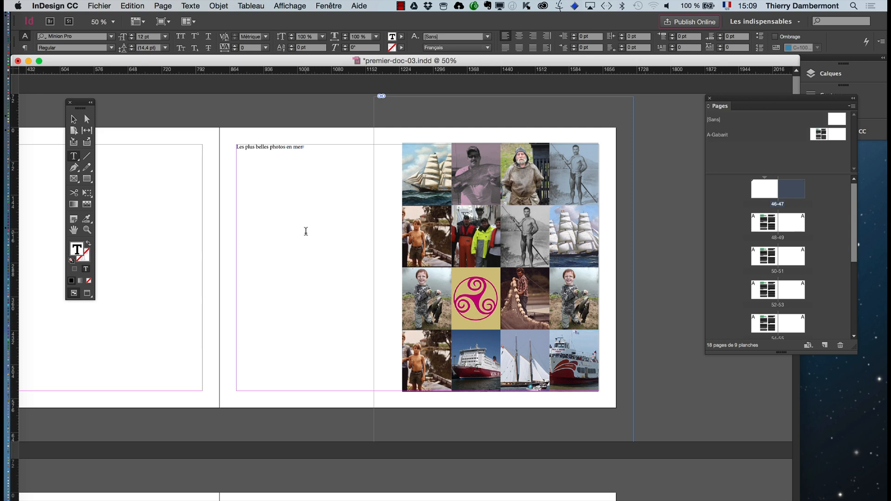
- Set the whole title's font size to 70 pt, with the character settings shown beside it
{"action": "key", "text": "super+a"}
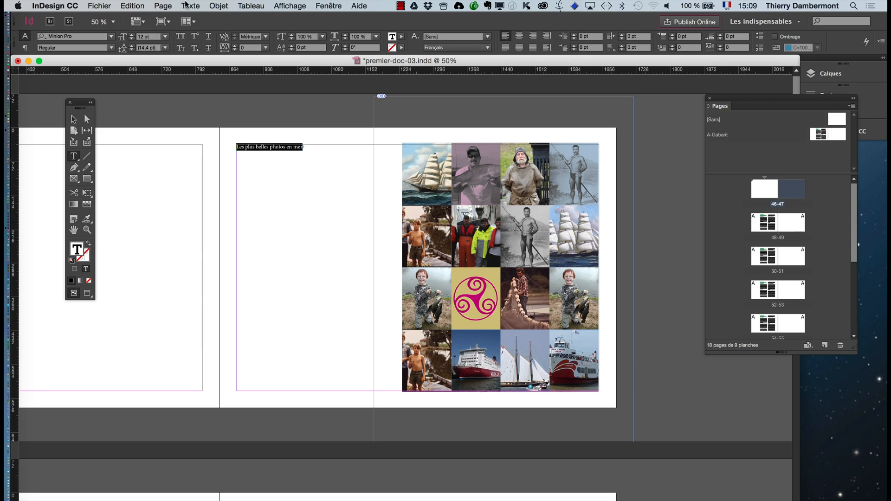
{"action": "left_click", "coordinate": [191, 5]}
{"action": "left_click", "coordinate": [236, 58]}
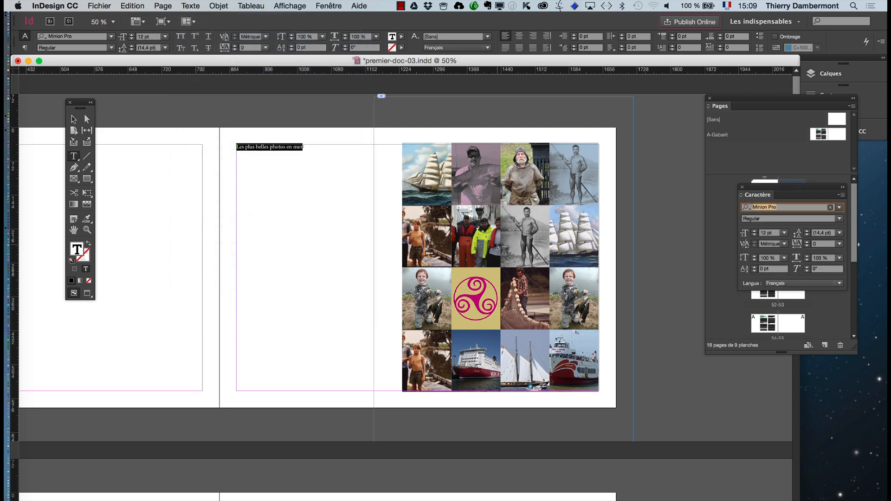
{"action": "left_click_drag", "start_coordinate": [755, 191], "coordinate": [450, 155]}
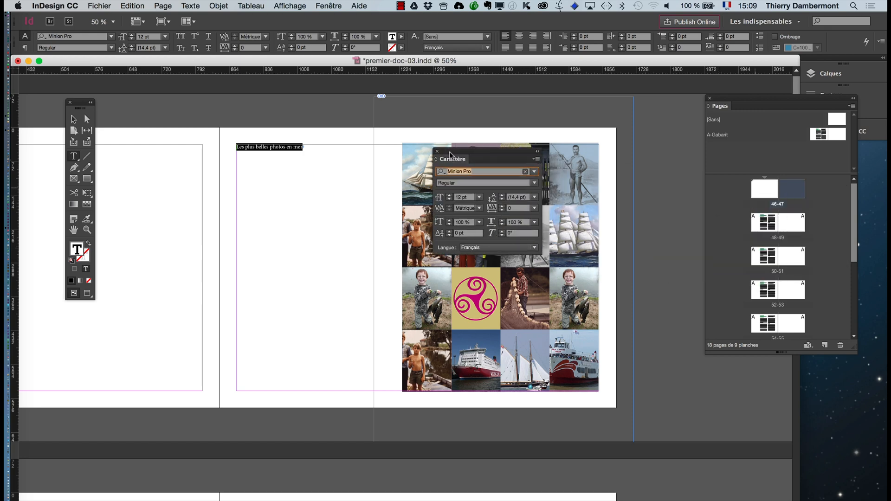
{"action": "left_click", "coordinate": [450, 196]}
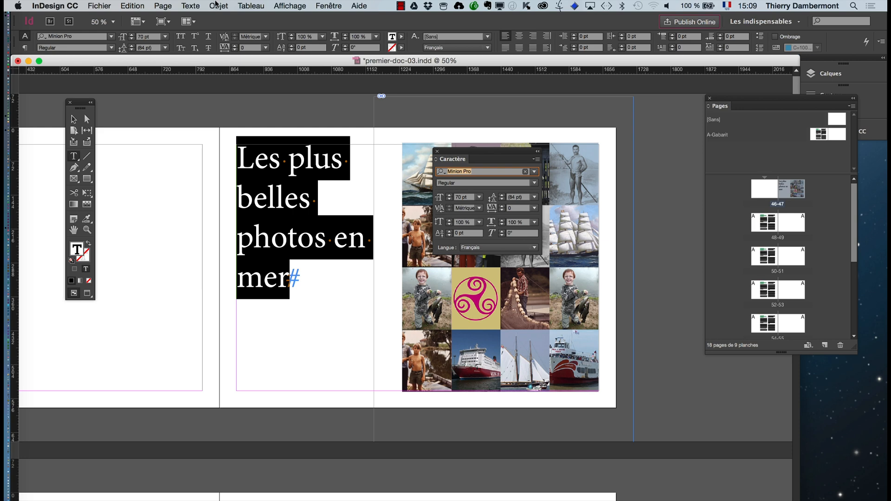
- Turn off hyphenation for the selected title through its paragraph hyphenation settings
{"action": "left_click", "coordinate": [190, 5]}
{"action": "left_click", "coordinate": [204, 65]}
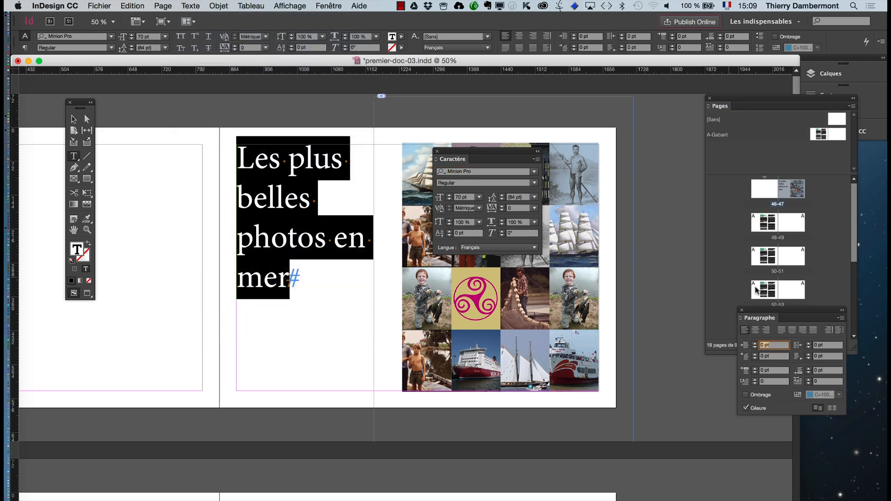
{"action": "left_click_drag", "start_coordinate": [766, 317], "coordinate": [424, 306]}
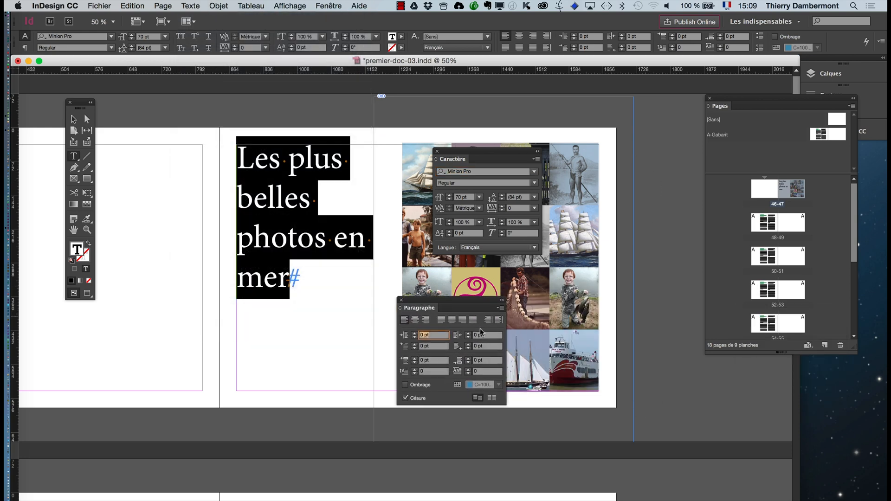
{"action": "left_click", "coordinate": [500, 308]}
{"action": "left_click", "coordinate": [532, 443]}
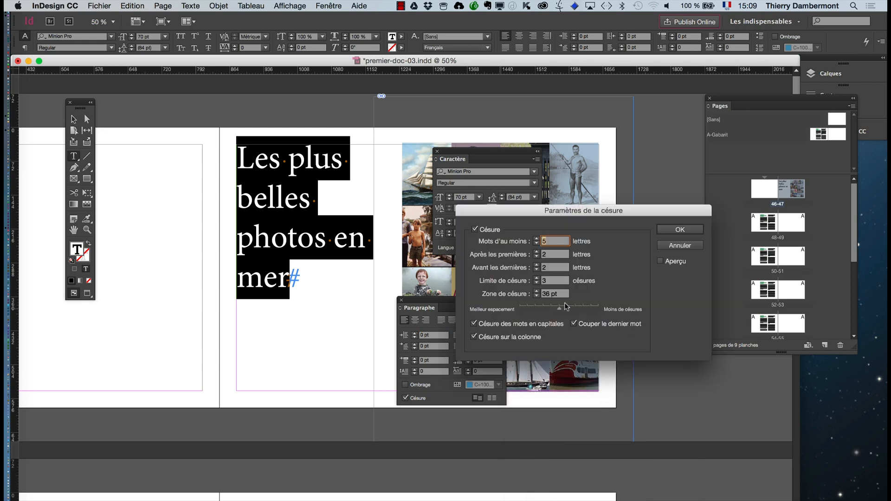
{"action": "left_click", "coordinate": [495, 230]}
{"action": "left_click", "coordinate": [679, 230]}
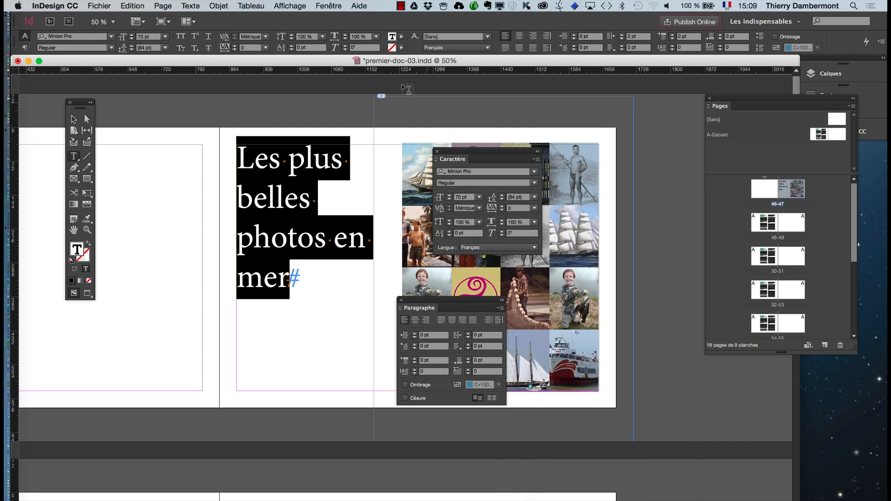
- Right-align the title and centre it vertically within its text frame
{"action": "left_click", "coordinate": [425, 320]}
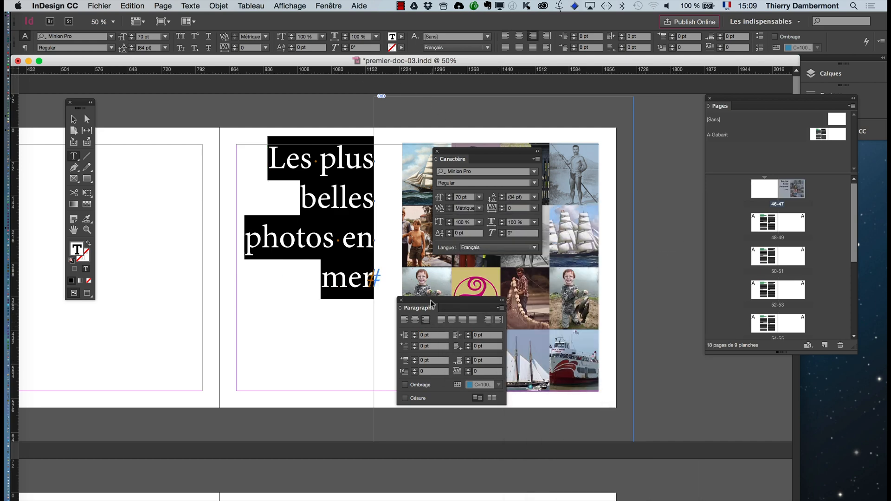
{"action": "left_click_drag", "start_coordinate": [431, 301], "coordinate": [634, 301]}
{"action": "left_click", "coordinate": [218, 6]}
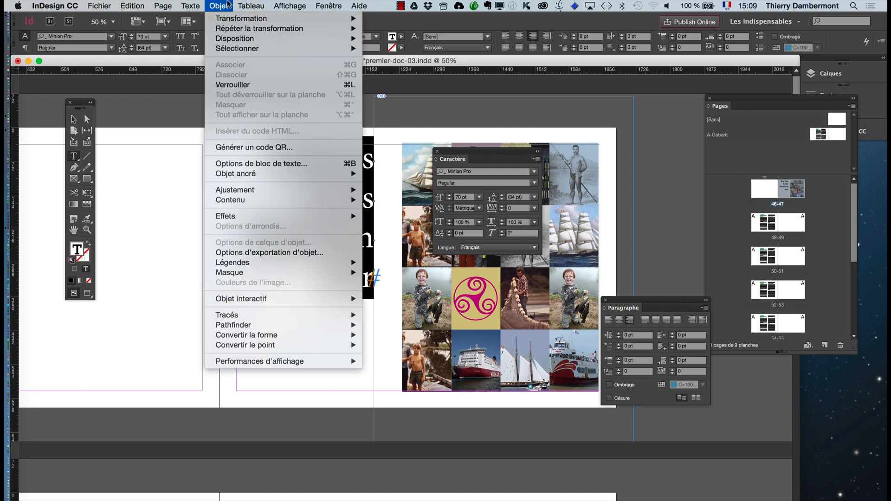
{"action": "left_click", "coordinate": [260, 163]}
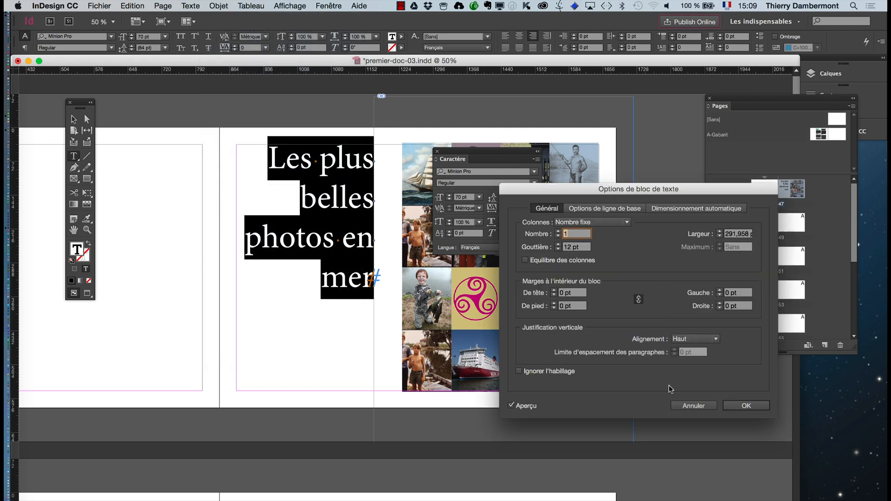
{"action": "left_click", "coordinate": [694, 339]}
{"action": "left_click", "coordinate": [687, 350]}
{"action": "left_click", "coordinate": [742, 405]}
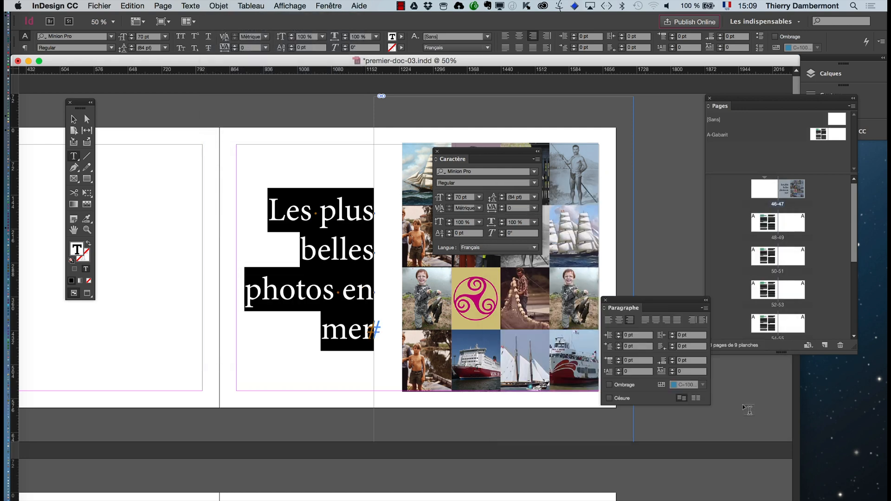
- Select the title frame and set its text to 60 pt in the Myanmar MN font
{"action": "left_click", "coordinate": [73, 119]}
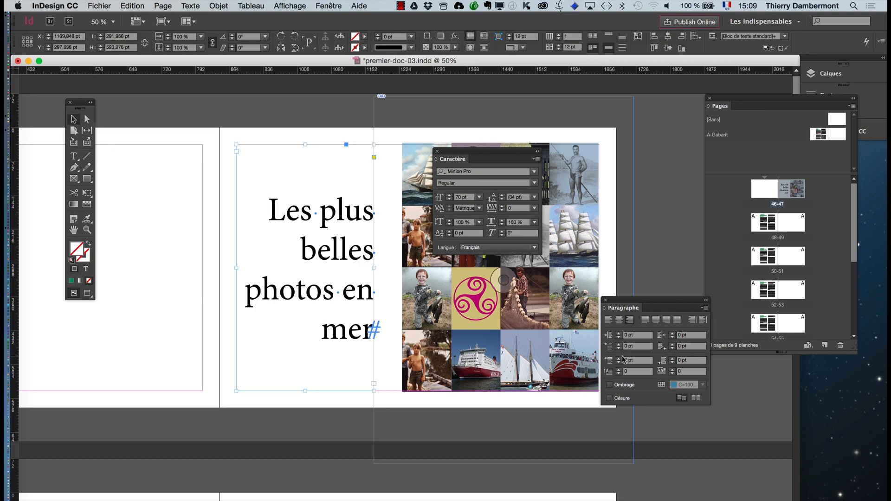
{"action": "left_click", "coordinate": [449, 201]}
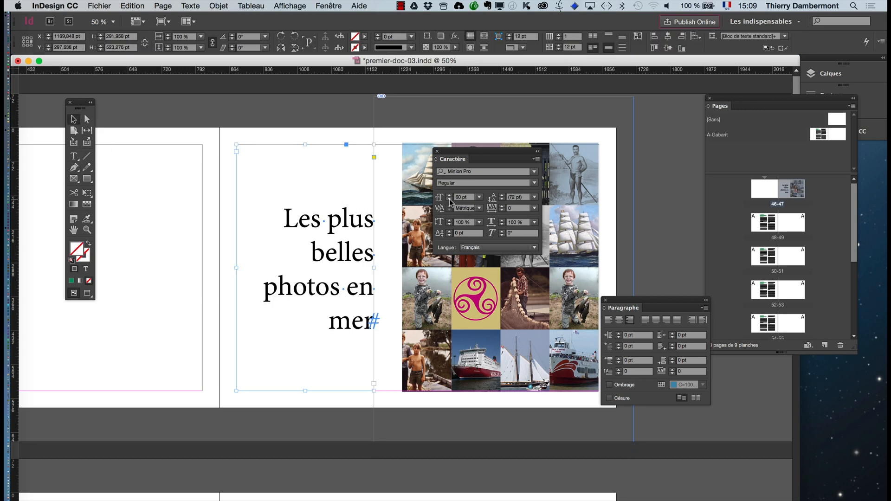
{"action": "key", "text": "Down"}
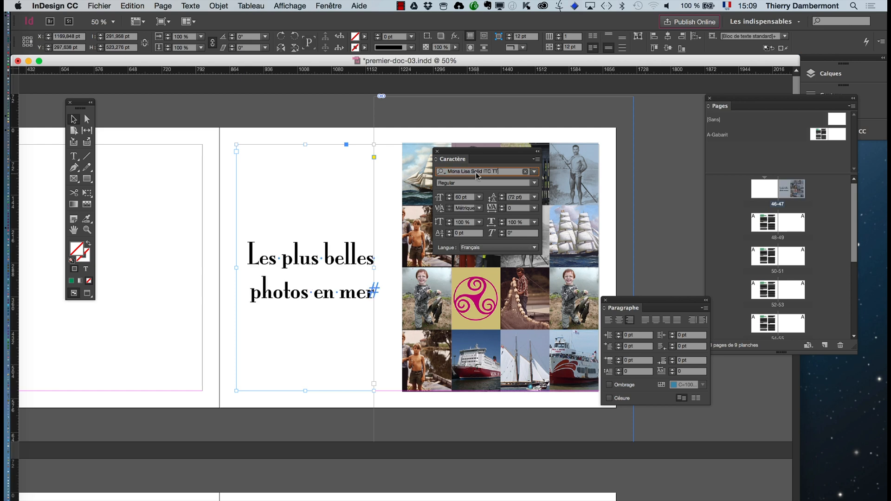
{"action": "key", "text": "Down"}
{"action": "key", "text": "Down"}
{"action": "key", "text": "Down"}
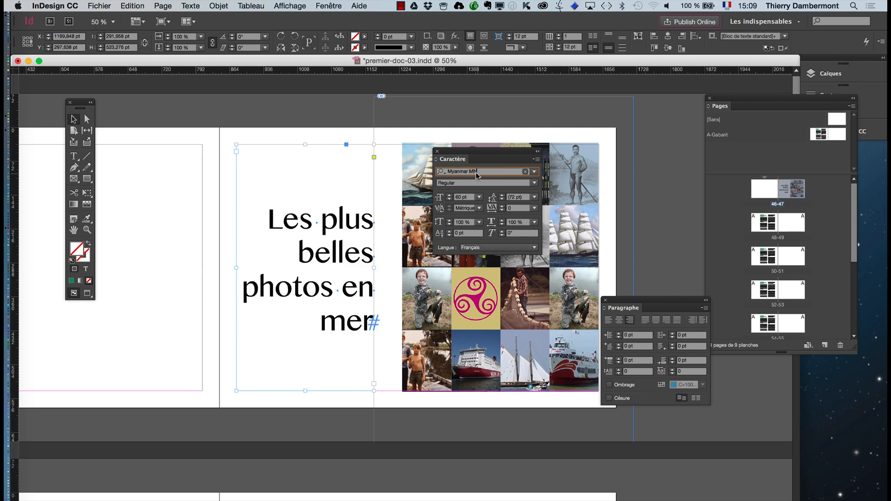
- Deselect the title, preview the page without guides and hide the floating character, paragraph and page settings
{"action": "left_click", "coordinate": [172, 111]}
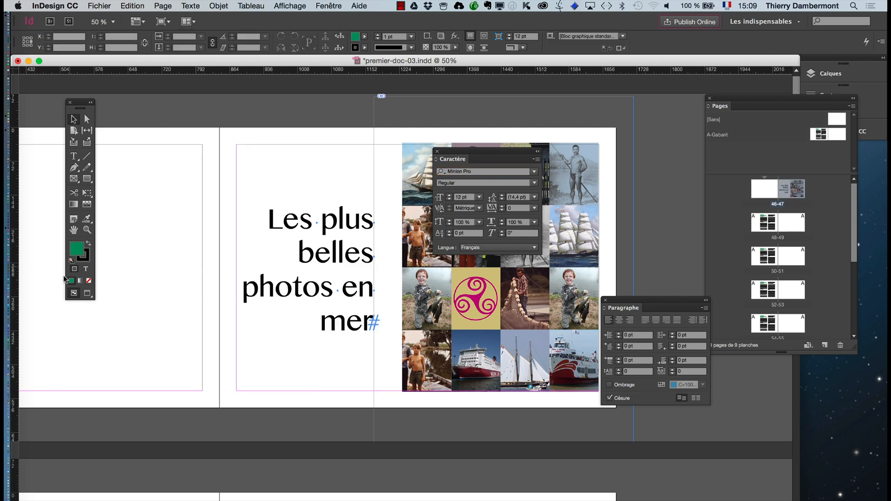
{"action": "key", "text": "w"}
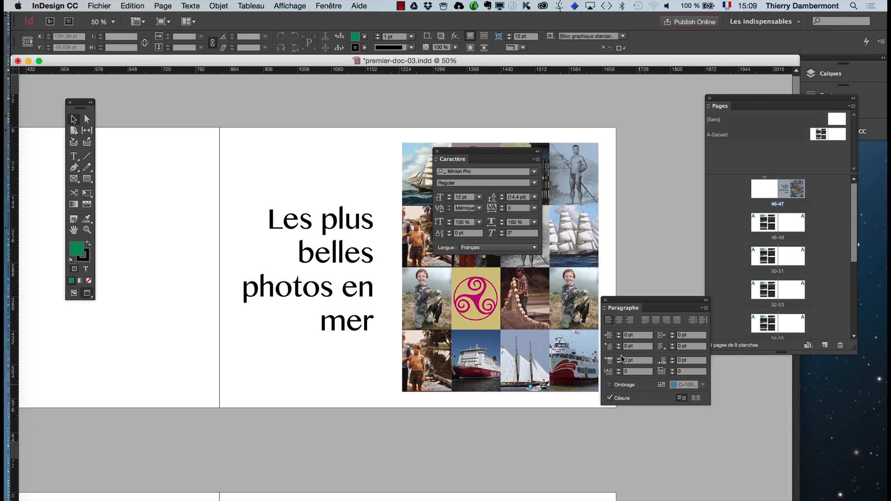
{"action": "left_click_drag", "start_coordinate": [454, 153], "coordinate": [615, 101]}
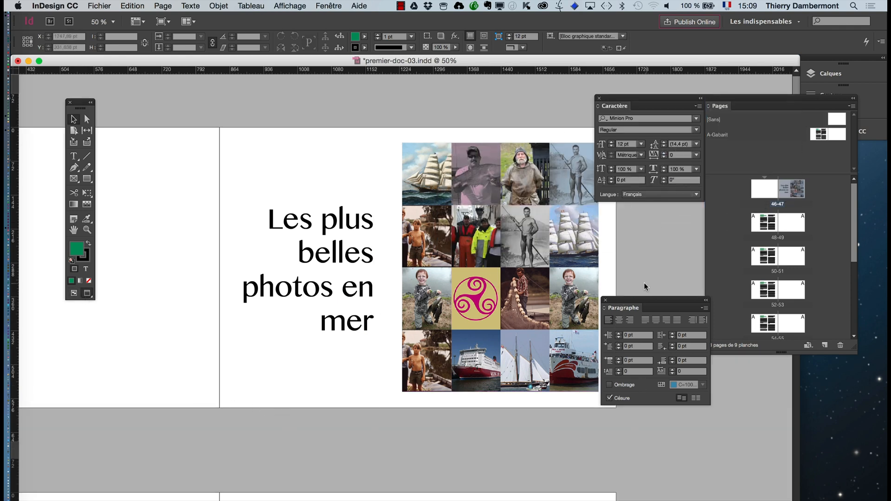
{"action": "left_click", "coordinate": [599, 98]}
{"action": "left_click", "coordinate": [605, 300]}
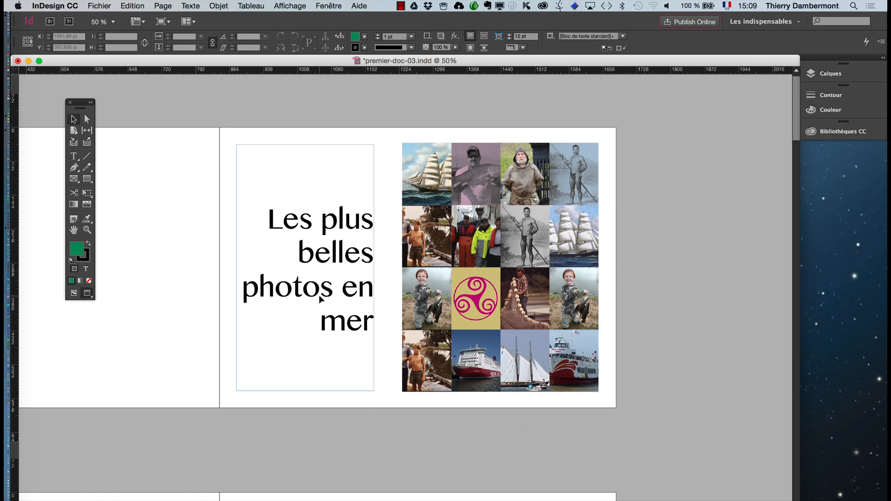
- Move the title frame slightly closer to the cover images and deselect it
{"action": "left_click", "coordinate": [323, 300]}
{"action": "left_click_drag", "start_coordinate": [335, 293], "coordinate": [346, 294]}
{"action": "left_click", "coordinate": [322, 443]}
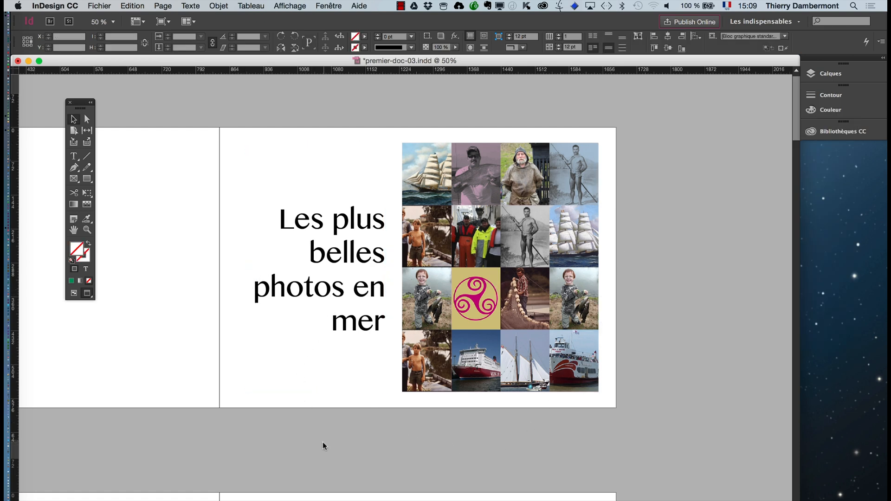
- Insert a line break before "en" so that "en mer" forms the last line of the title
{"action": "left_click", "coordinate": [73, 156]}
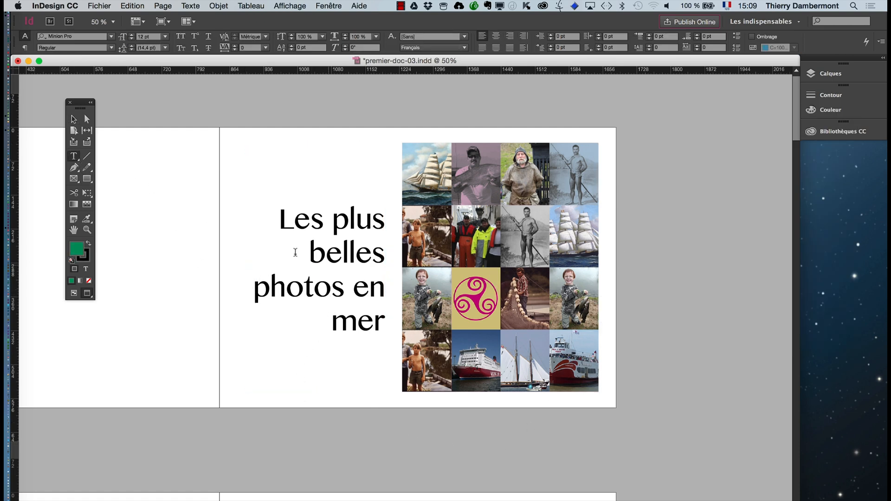
{"action": "left_click", "coordinate": [355, 284]}
{"action": "key", "text": "Return"}
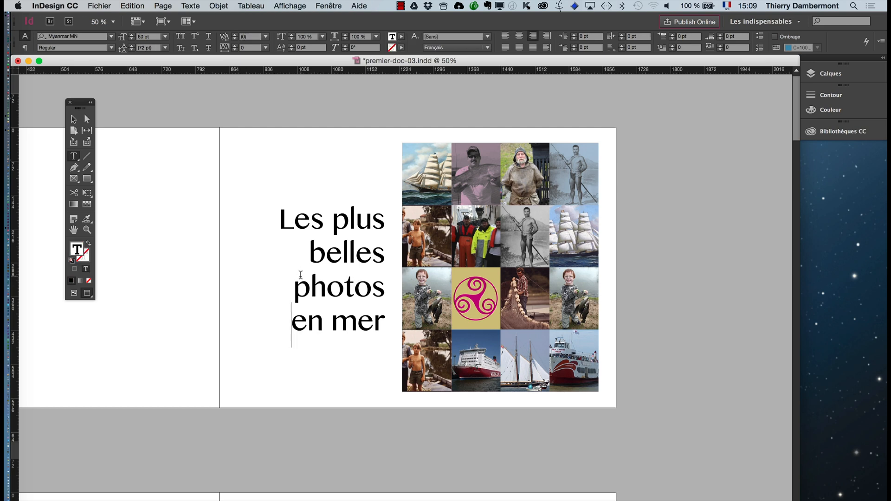
{"action": "left_click", "coordinate": [73, 119]}
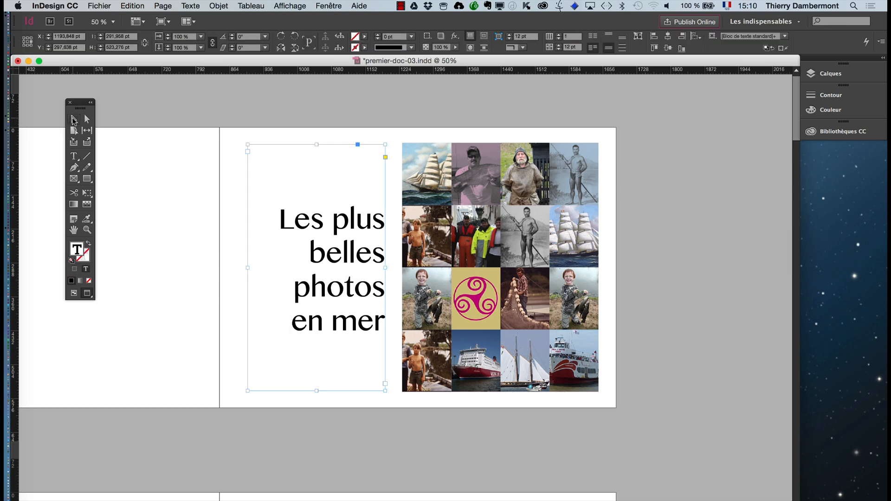
- Set the words "Les plus belles" in the title to 40 pt
{"action": "left_click", "coordinate": [75, 156]}
{"action": "left_click_drag", "start_coordinate": [283, 217], "coordinate": [394, 256]}
{"action": "left_click", "coordinate": [183, 6]}
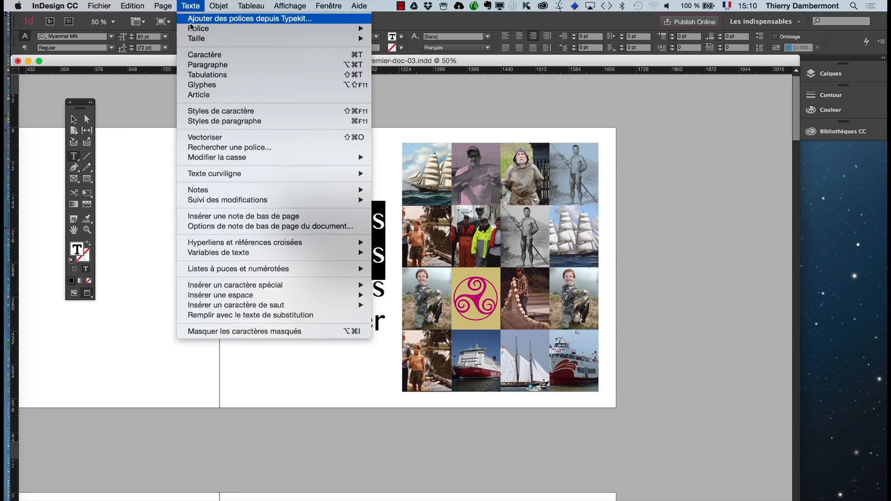
{"action": "left_click", "coordinate": [204, 54]}
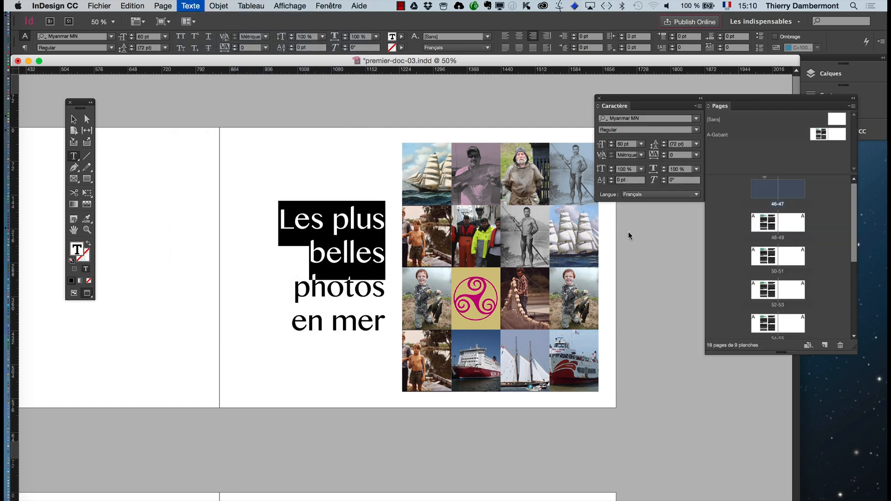
{"action": "left_click", "coordinate": [611, 146]}
{"action": "left_click", "coordinate": [611, 146]}
{"action": "left_click", "coordinate": [288, 299]}
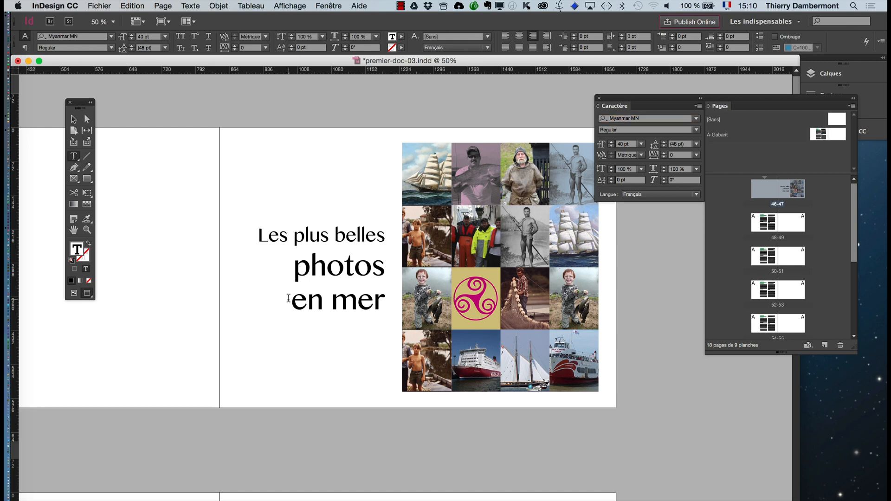
- Enlarge the last title line, "en mer", to 70 pt
{"action": "left_click_drag", "start_coordinate": [288, 298], "coordinate": [386, 303]}
{"action": "left_click", "coordinate": [612, 142]}
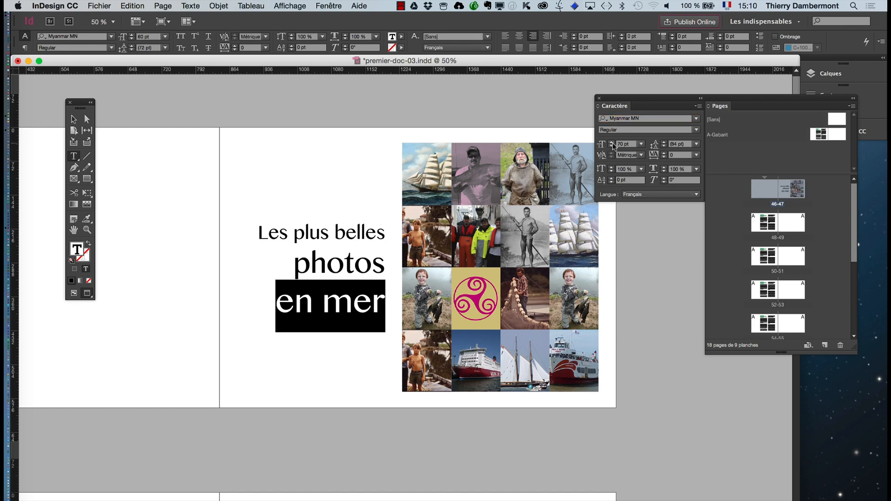
{"action": "left_click", "coordinate": [334, 305]}
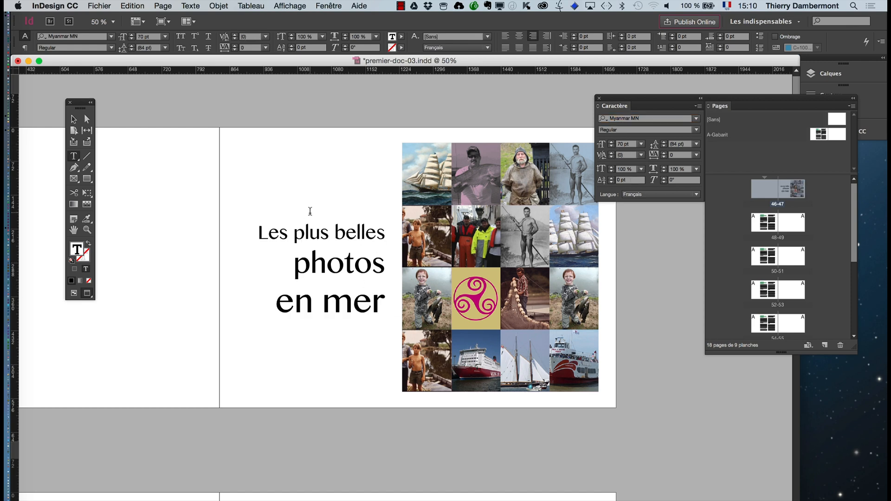
- Centre all the title's lines horizontally in the text frame and deselect it
{"action": "left_click", "coordinate": [73, 120]}
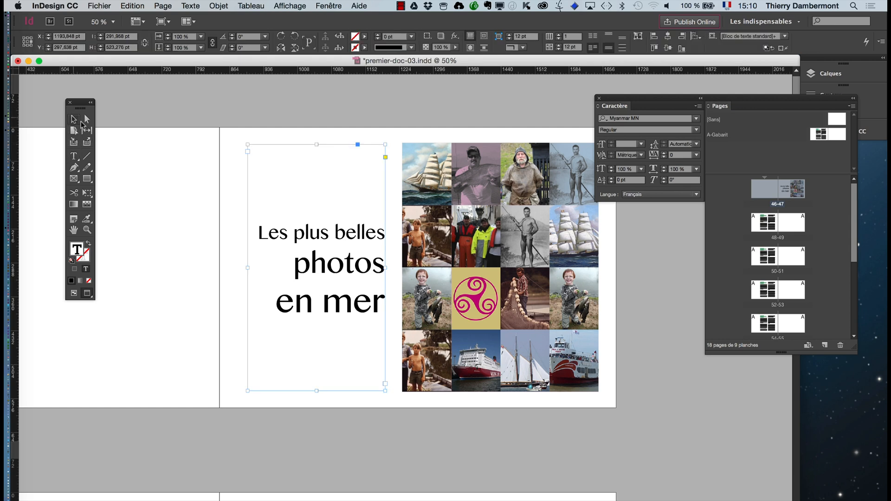
{"action": "left_click", "coordinate": [192, 5]}
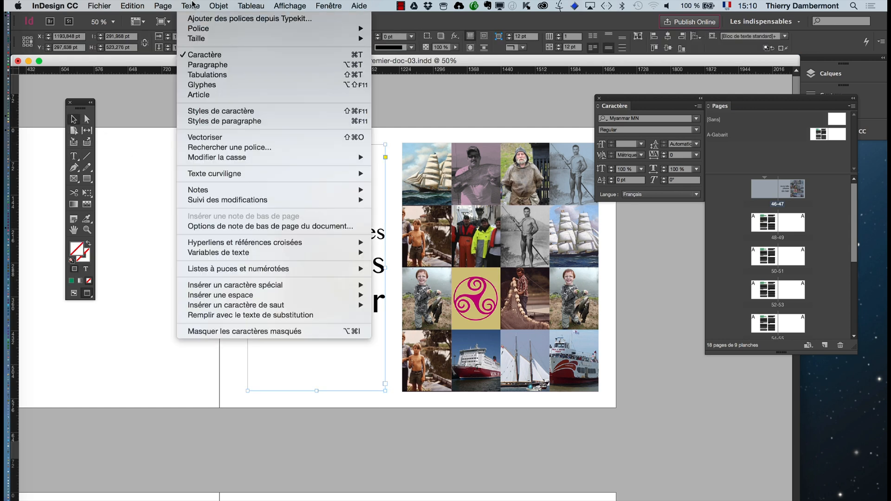
{"action": "left_click", "coordinate": [204, 64]}
{"action": "left_click", "coordinate": [619, 320]}
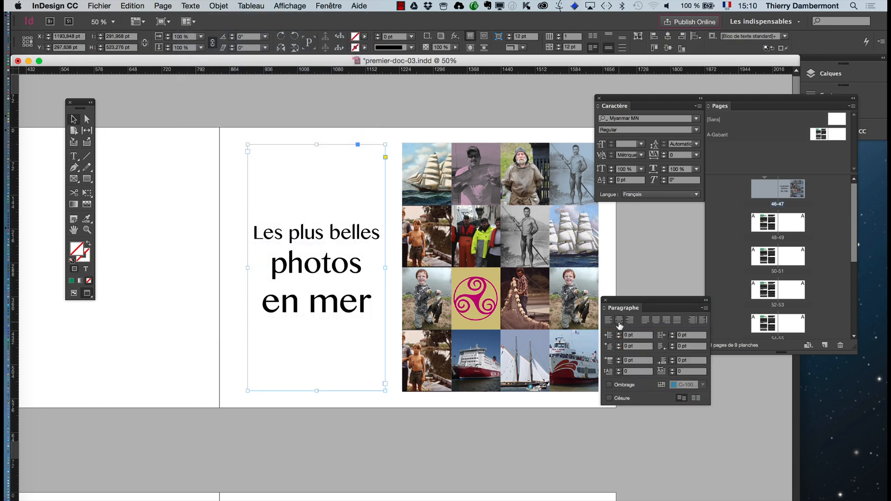
{"action": "left_click", "coordinate": [430, 444]}
{"action": "left_click", "coordinate": [686, 465]}
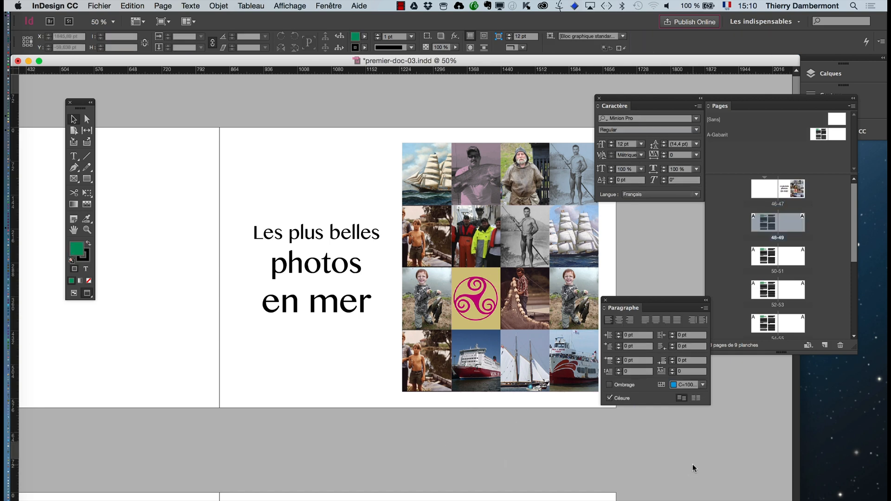
- Save the document under the new name premier-doc-04.indd in the jour 1 ID avancé folder
{"action": "key", "text": "super+minus"}
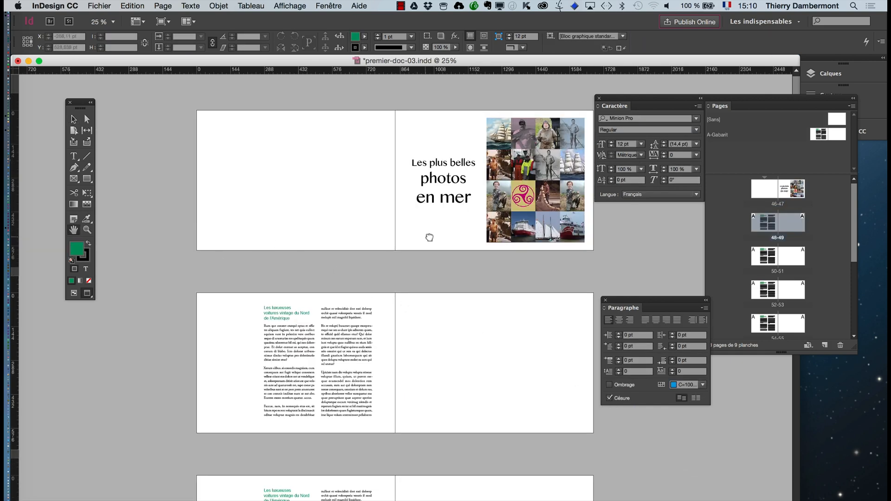
{"action": "left_click", "coordinate": [104, 6]}
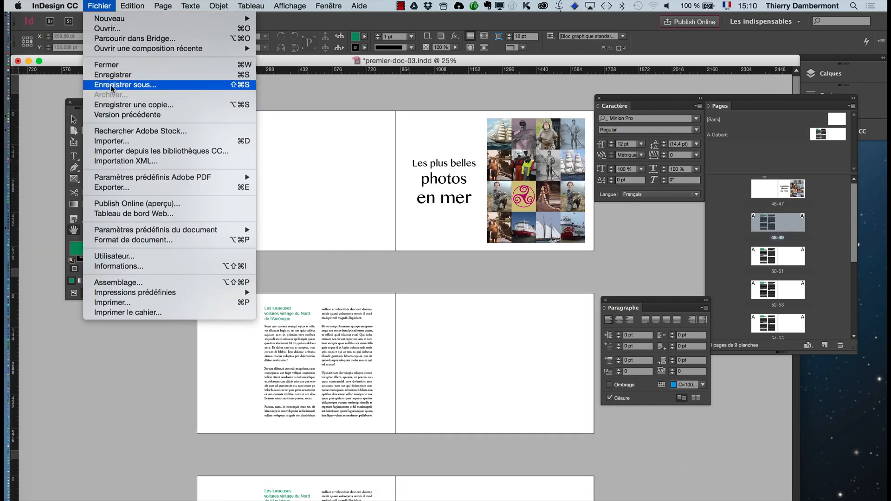
{"action": "left_click", "coordinate": [109, 85]}
{"action": "left_click", "coordinate": [455, 67]}
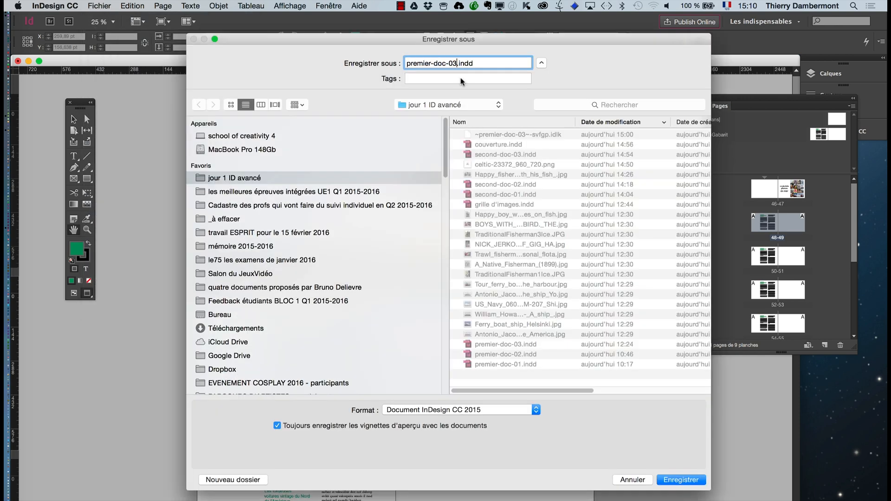
{"action": "key", "text": "BackSpace"}
{"action": "type", "text": "4"}
{"action": "key", "text": "Return"}
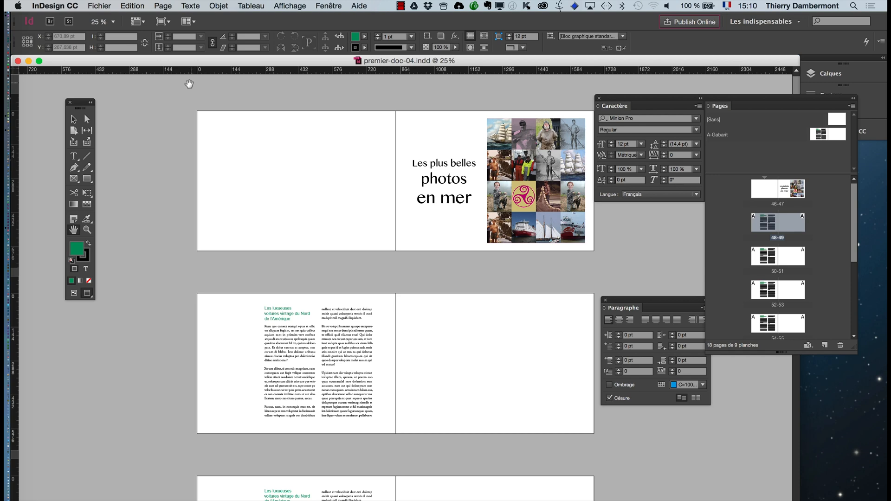
- Close premier-doc-04.indd and open the recently used document couverture.indd
{"action": "scroll", "coordinate": [542, 185], "scroll_direction": "up", "scroll_amount": 1}
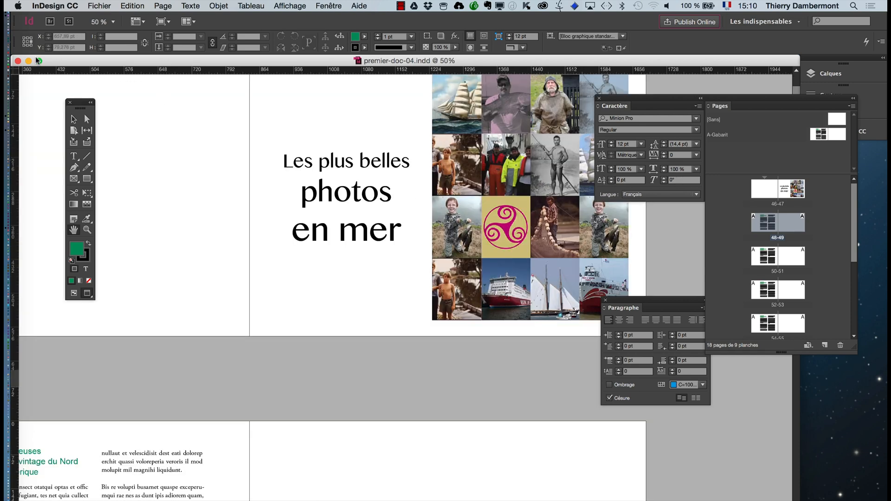
{"action": "left_click", "coordinate": [17, 60]}
{"action": "left_click", "coordinate": [98, 6]}
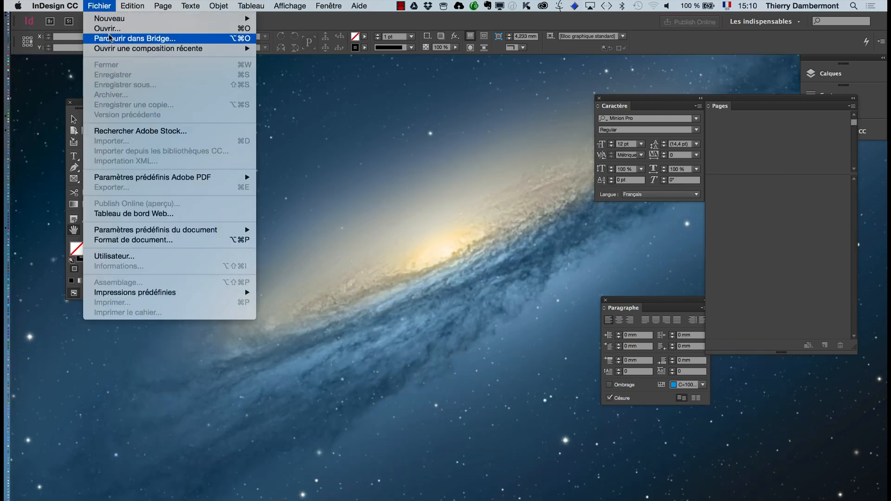
{"action": "mouse_move", "coordinate": [116, 48]}
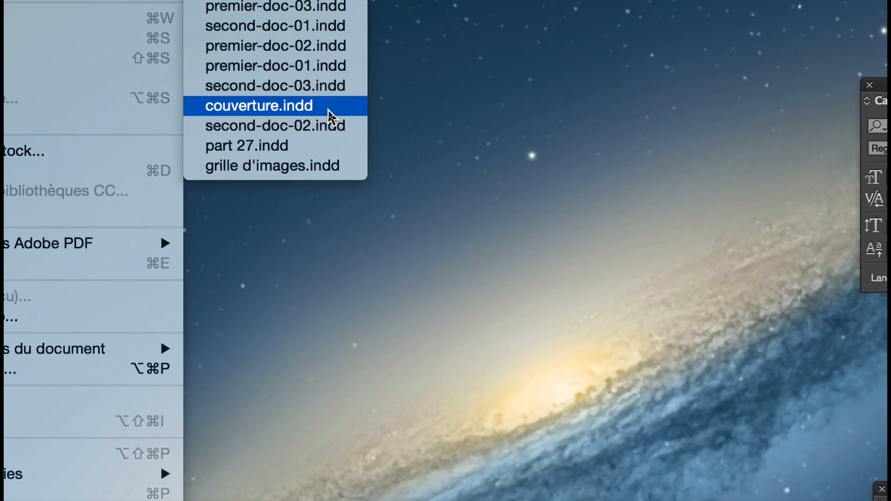
{"action": "left_click", "coordinate": [329, 114]}
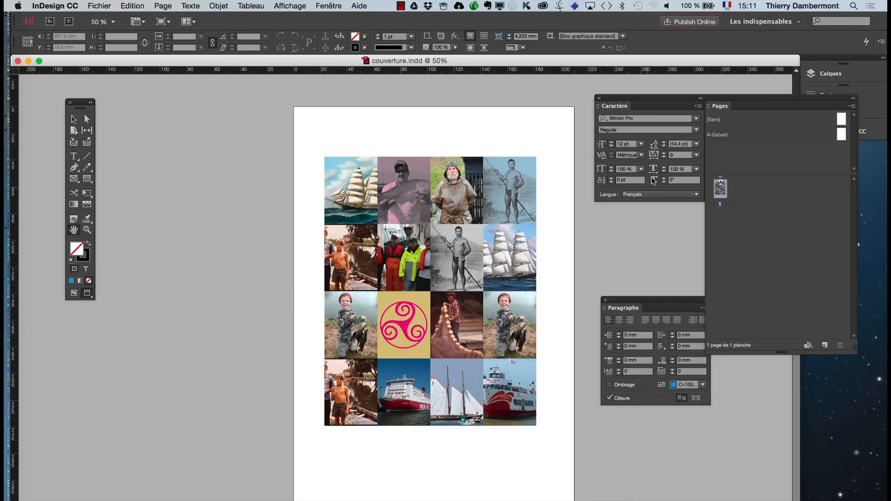
- Separate the Character panel from the Pages panel and place it beside the toolbox, clear of the cover page
{"action": "left_click", "coordinate": [599, 99]}
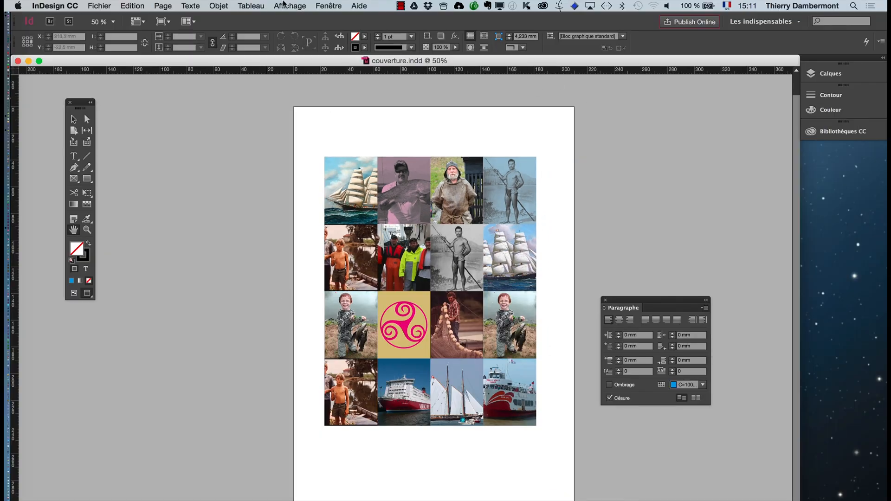
{"action": "left_click", "coordinate": [182, 6]}
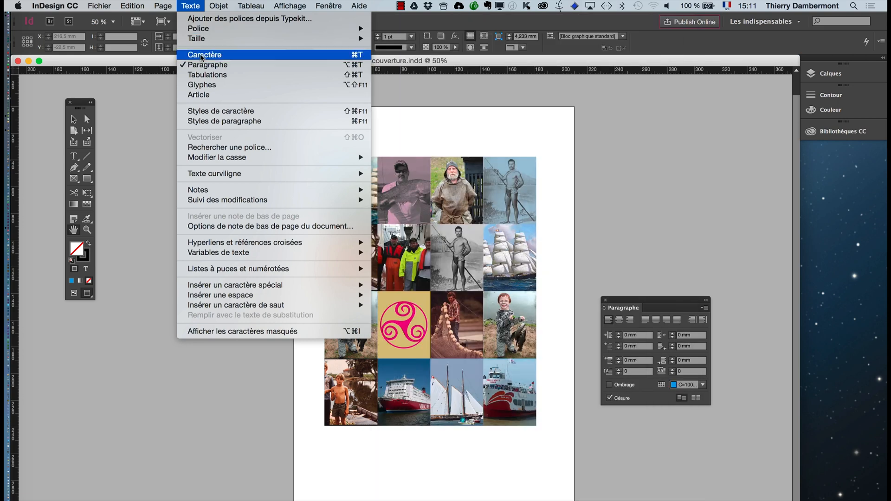
{"action": "left_click", "coordinate": [201, 55]}
{"action": "left_click_drag", "start_coordinate": [613, 110], "coordinate": [122, 122]}
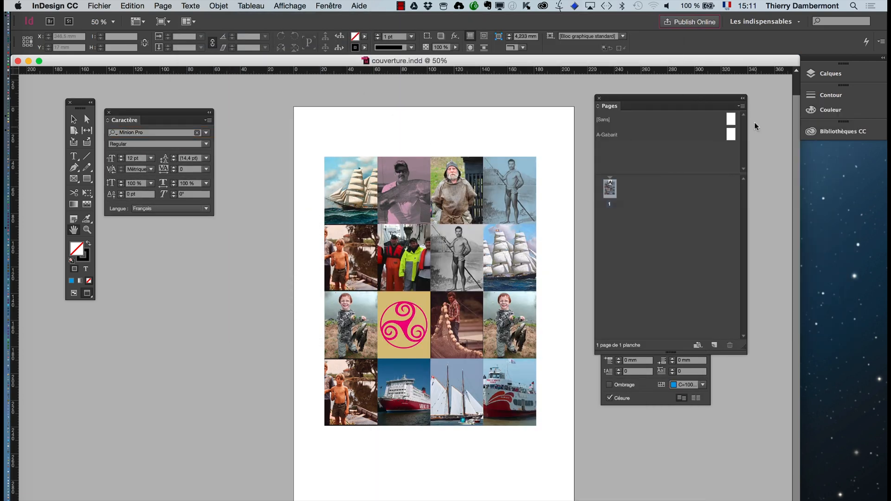
- Move the Pages and Paragraph panels to either side of the image grid so the pictures stay accessible
{"action": "left_click_drag", "start_coordinate": [601, 103], "coordinate": [122, 256]}
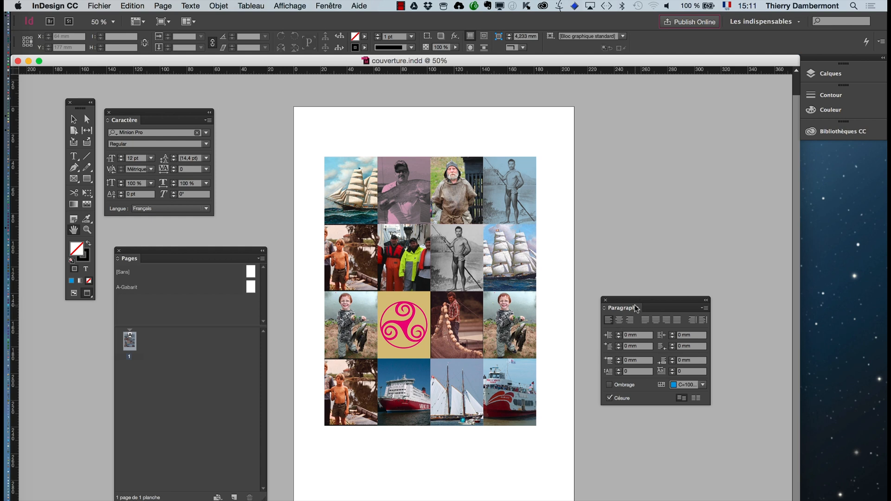
{"action": "left_click_drag", "start_coordinate": [636, 307], "coordinate": [688, 299]}
{"action": "scroll", "coordinate": [472, 282], "scroll_direction": "up", "scroll_amount": 1}
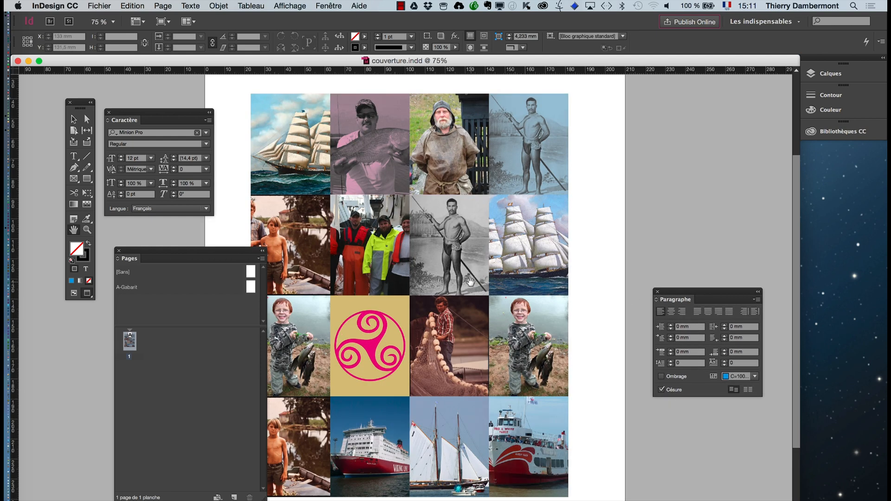
{"action": "left_click", "coordinate": [74, 230]}
{"action": "left_click_drag", "start_coordinate": [440, 286], "coordinate": [502, 291]}
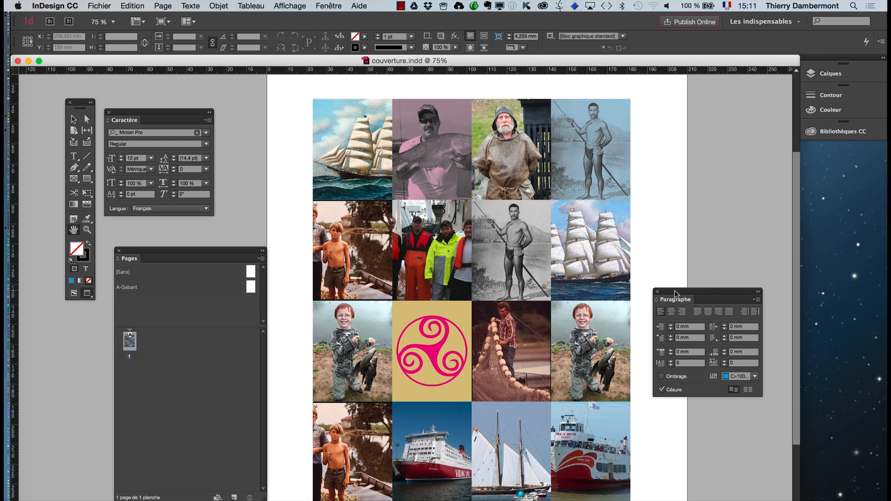
{"action": "left_click_drag", "start_coordinate": [675, 292], "coordinate": [749, 284]}
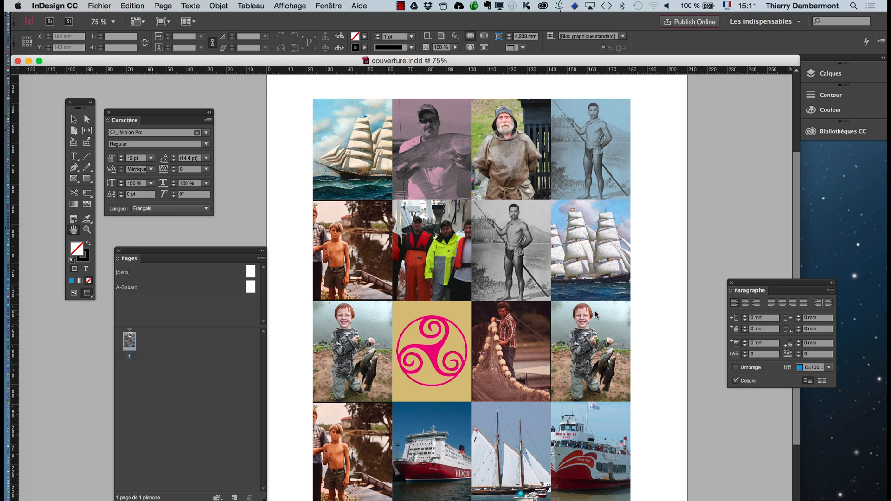
- Examine the stacking order of the second-row sailing ship and black-and-white fisherman images in the layer list, and close the list
{"action": "left_click", "coordinate": [73, 120]}
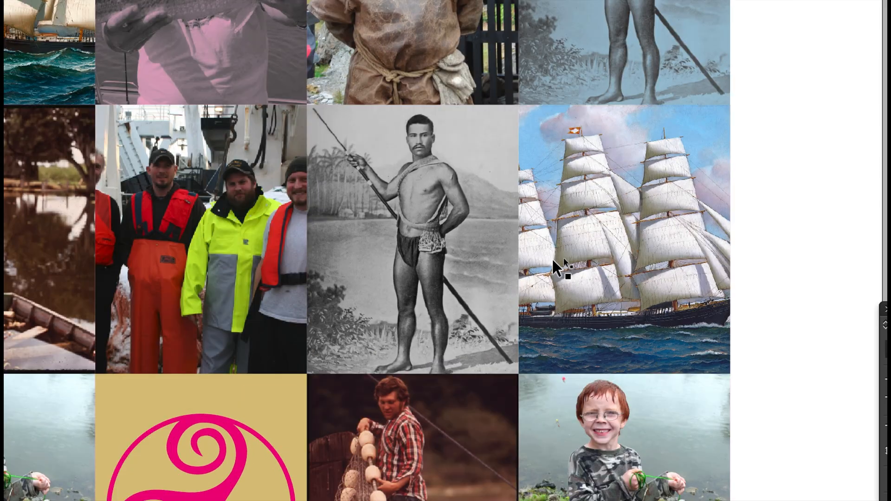
{"action": "left_click", "coordinate": [552, 258]}
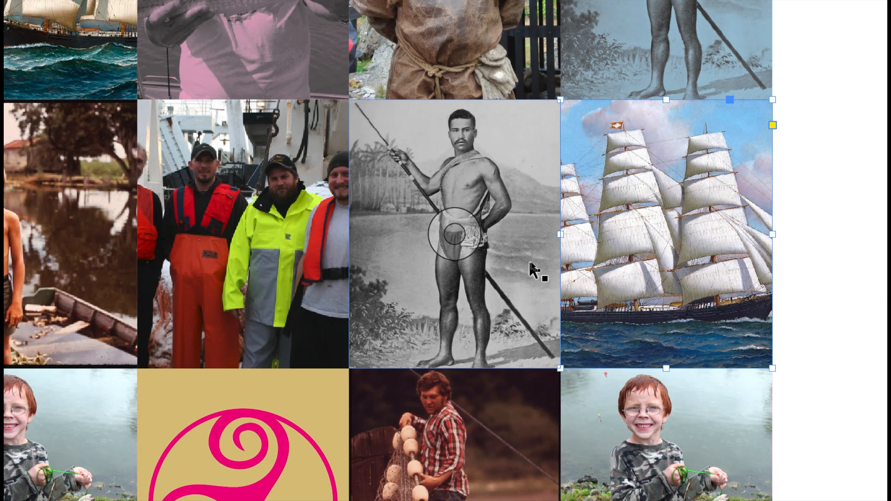
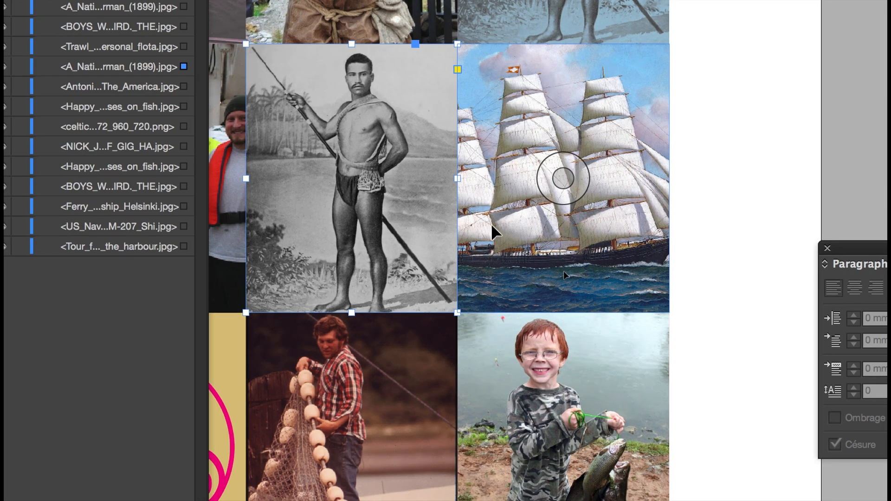
{"action": "left_click", "coordinate": [491, 224]}
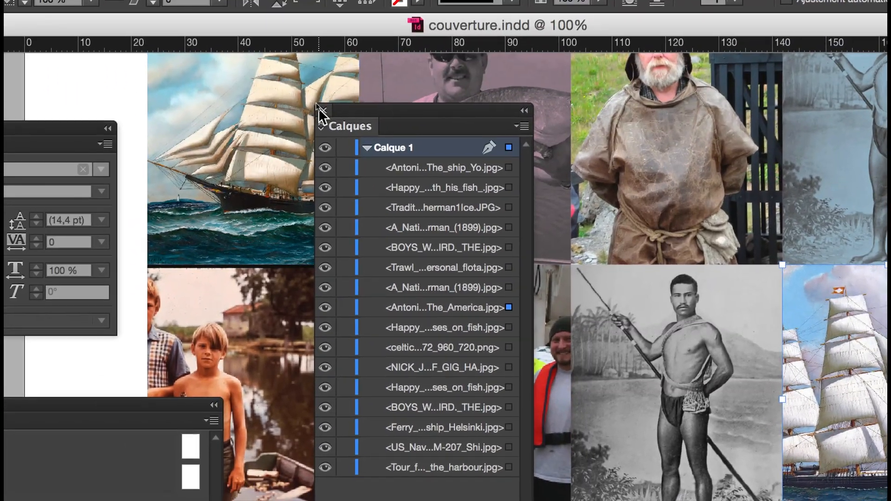
{"action": "left_click", "coordinate": [321, 113]}
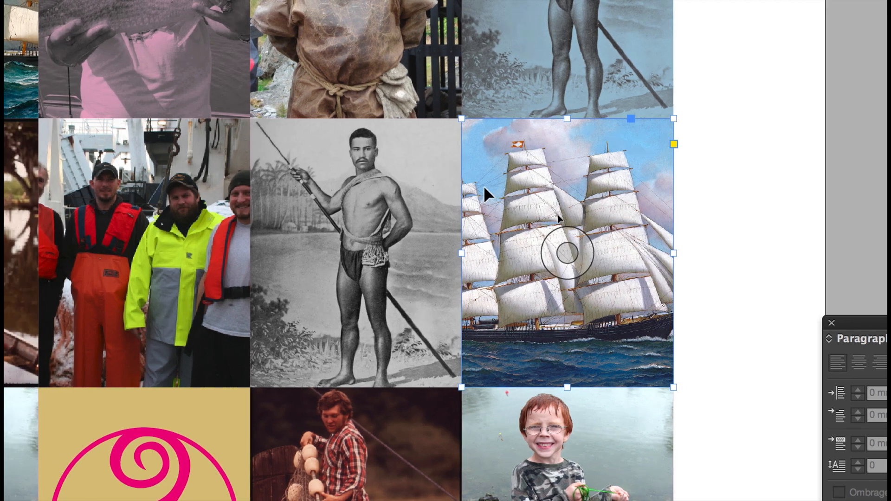
- Bring the second-row sailing ship image to the front and extend its frame leftward over the black-and-white fisherman image
{"action": "left_click", "coordinate": [361, 195]}
{"action": "left_click", "coordinate": [484, 190]}
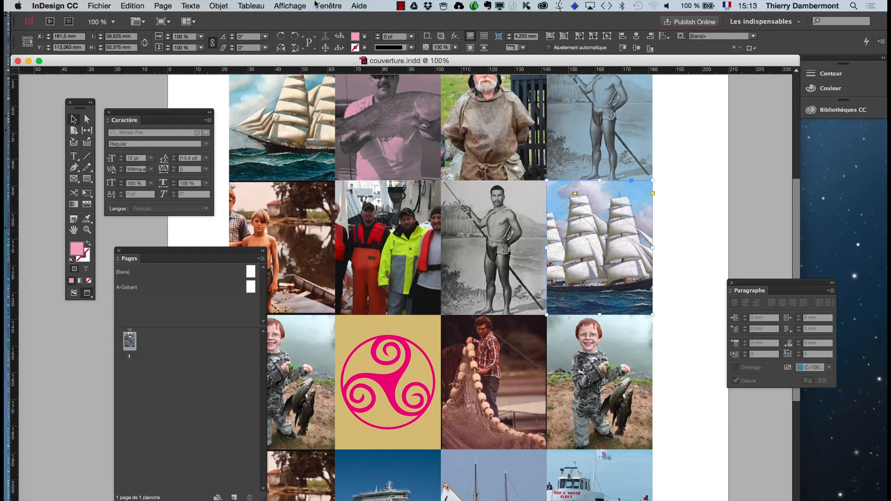
{"action": "left_click", "coordinate": [225, 5]}
{"action": "mouse_move", "coordinate": [325, 38]}
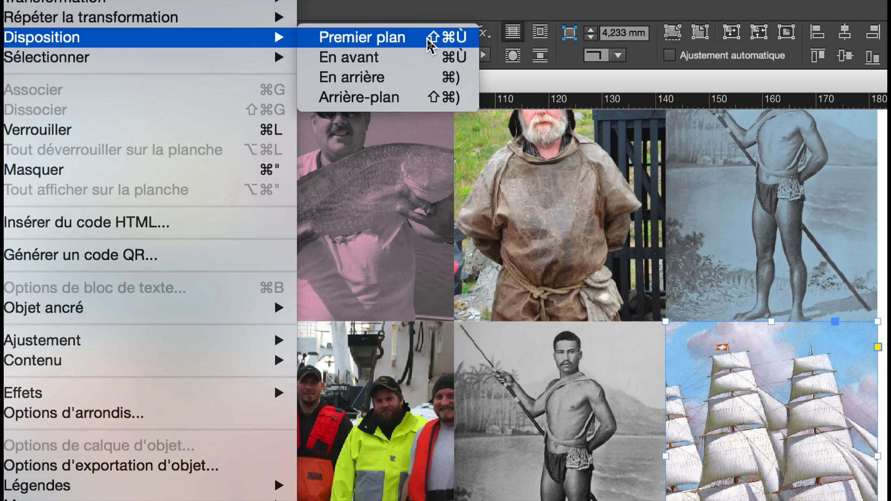
{"action": "left_click", "coordinate": [430, 39]}
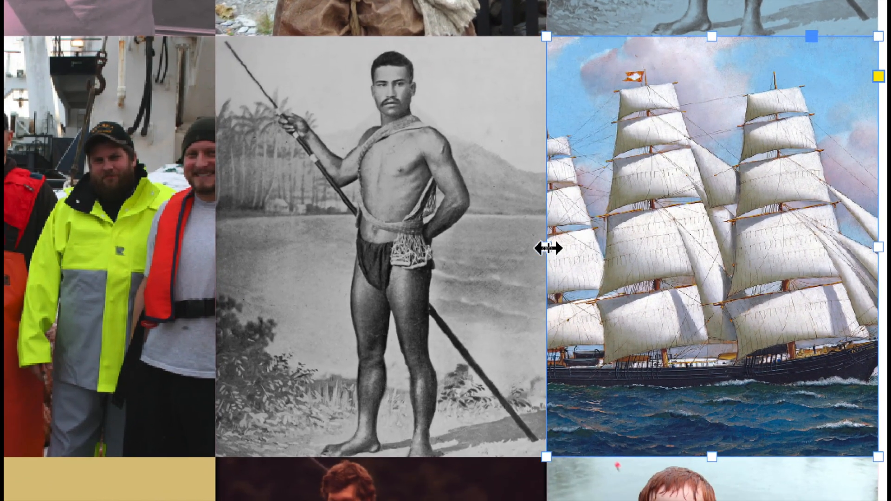
{"action": "left_click_drag", "start_coordinate": [548, 248], "coordinate": [528, 248]}
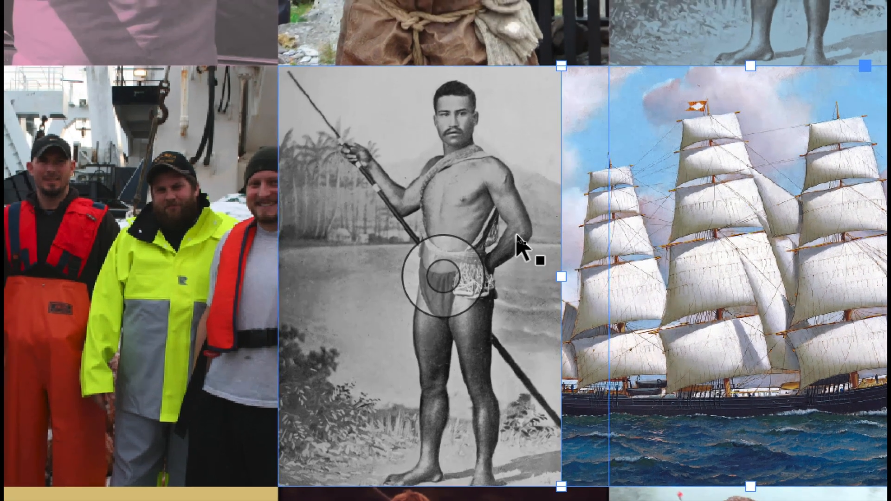
- Merge the overlapping ship and black-and-white fisherman frames into one shape with the Pathfinder Add operation
{"action": "left_click", "coordinate": [486, 199]}
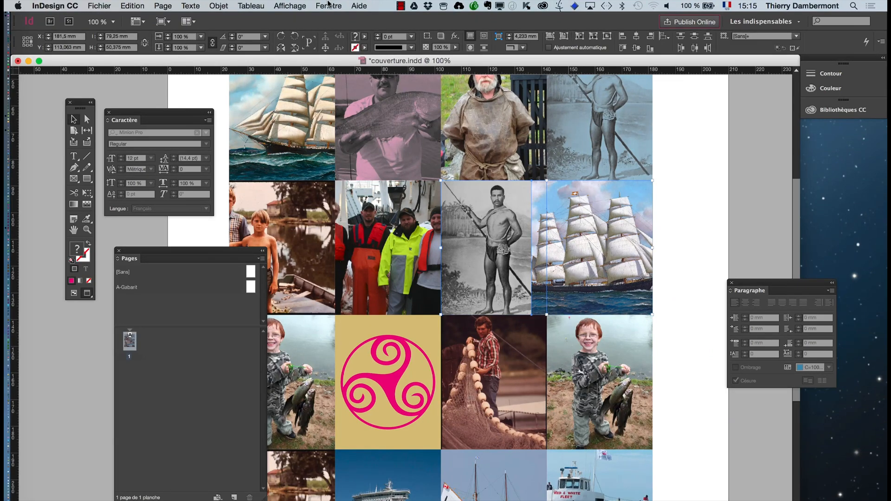
{"action": "left_click", "coordinate": [329, 5]}
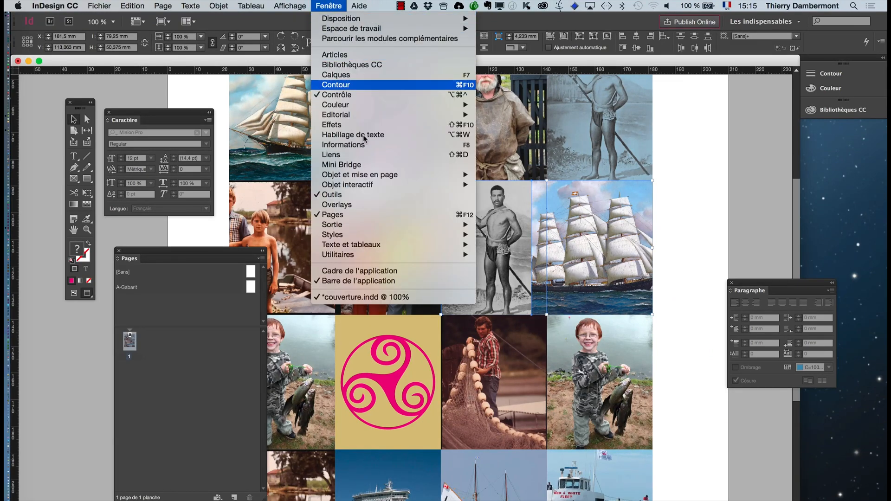
{"action": "mouse_move", "coordinate": [364, 179]}
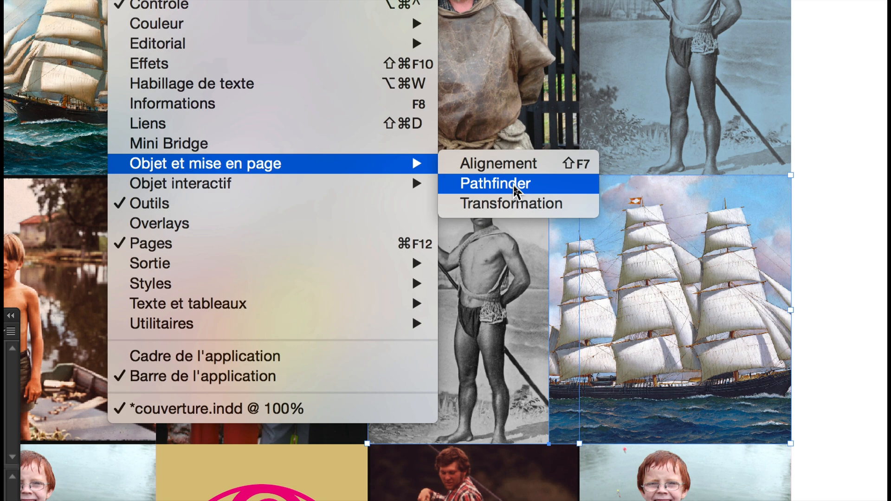
{"action": "left_click", "coordinate": [513, 183]}
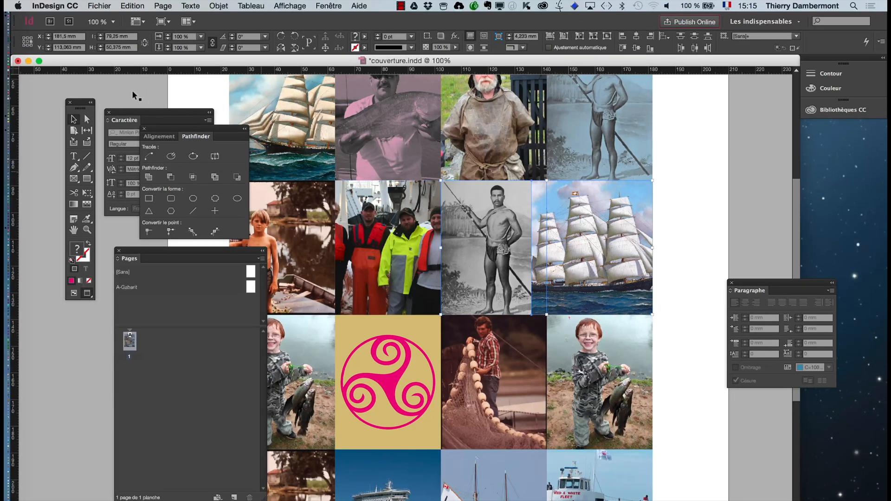
{"action": "left_click_drag", "start_coordinate": [160, 131], "coordinate": [688, 144]}
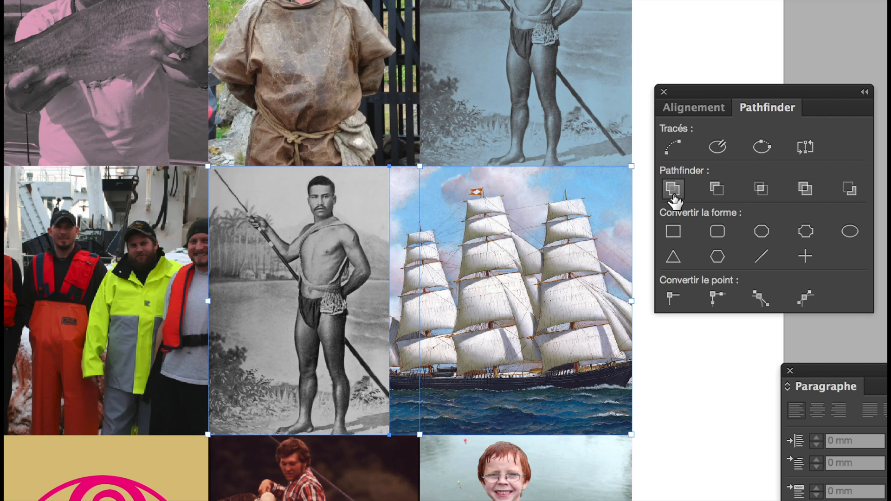
{"action": "left_click", "coordinate": [674, 198]}
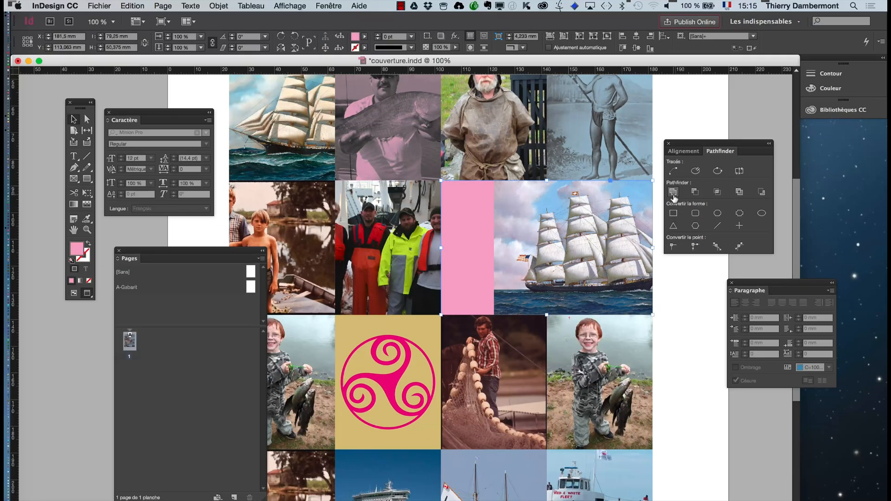
- Fit the ship image so that it fills the merged two-cell frame proportionally
{"action": "left_click", "coordinate": [217, 6]}
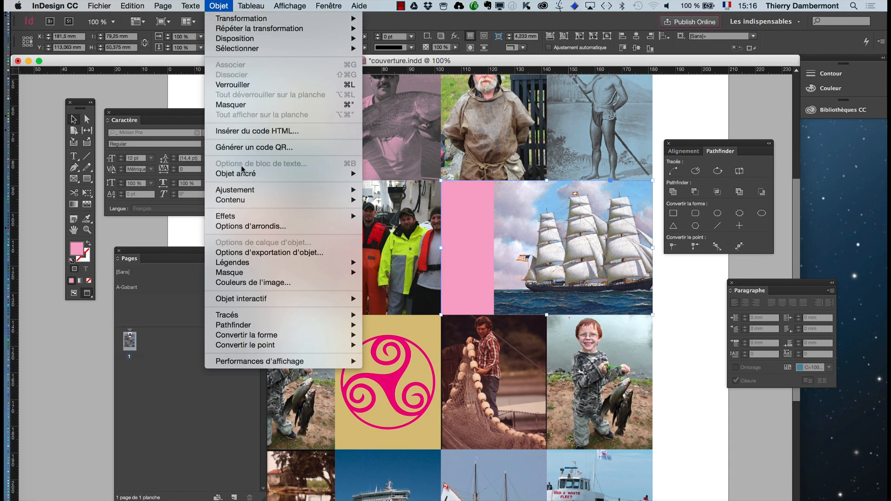
{"action": "mouse_move", "coordinate": [245, 192]}
{"action": "left_click", "coordinate": [418, 191]}
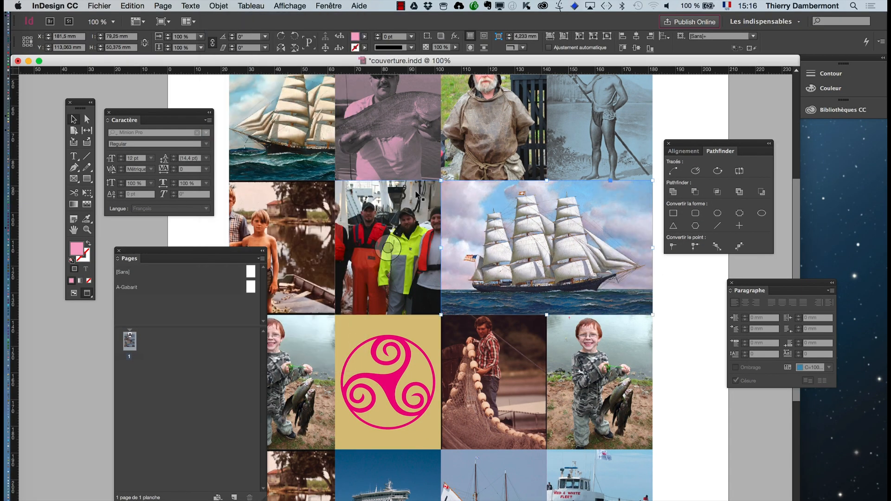
{"action": "key", "text": "super+minus"}
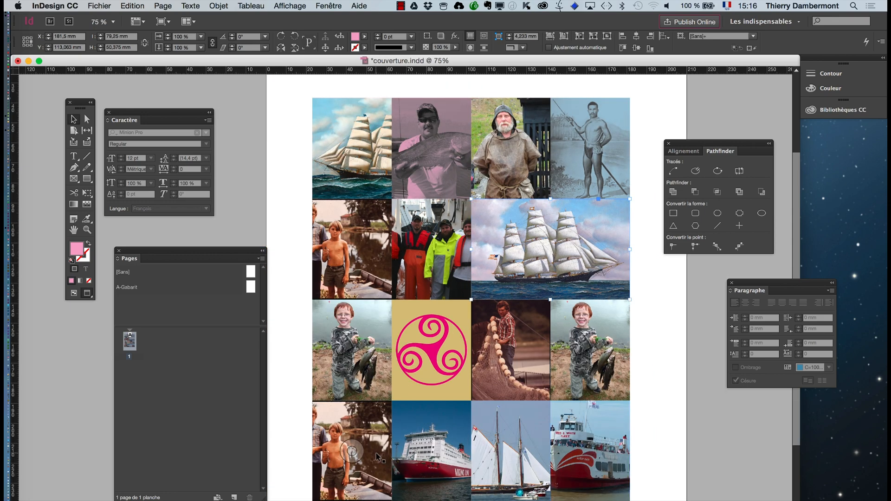
- Extend the second-row boys' image frame downward to about 63 mm high, over the image below, and bring it to the front
{"action": "left_click", "coordinate": [357, 278]}
{"action": "left_click_drag", "start_coordinate": [351, 300], "coordinate": [352, 325]}
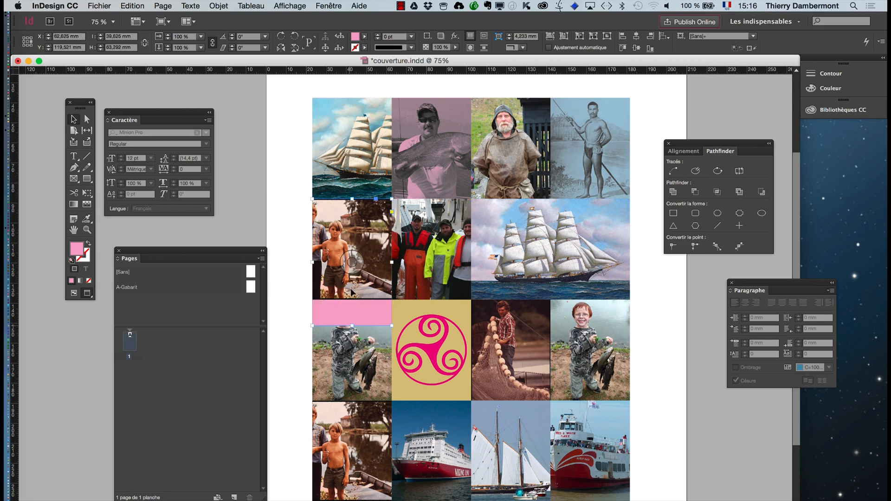
{"action": "left_click", "coordinate": [218, 6]}
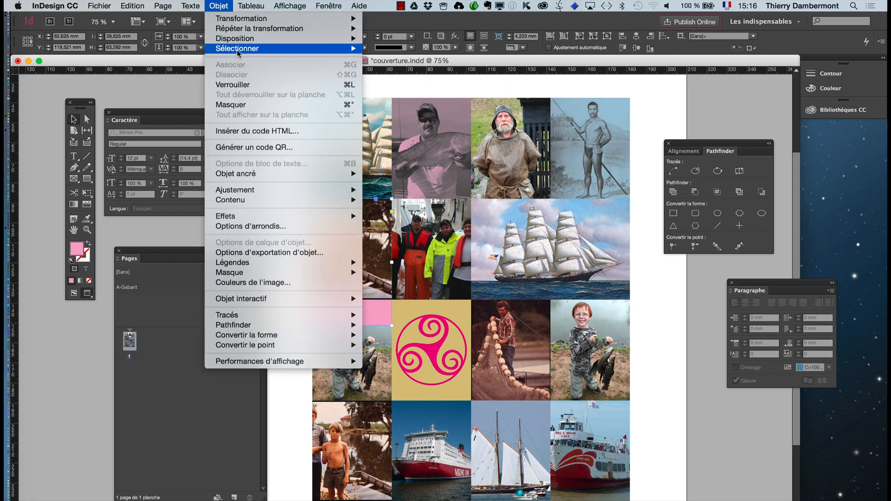
{"action": "mouse_move", "coordinate": [325, 39]}
{"action": "left_click", "coordinate": [423, 41]}
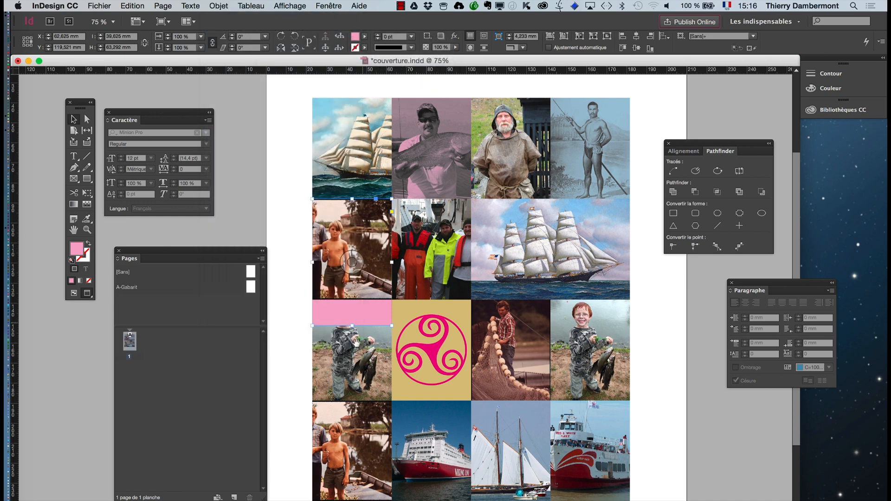
- Merge the boys' image frame with the frame below it and make the boys' image fill the combined shape proportionally
{"action": "left_click", "coordinate": [673, 192]}
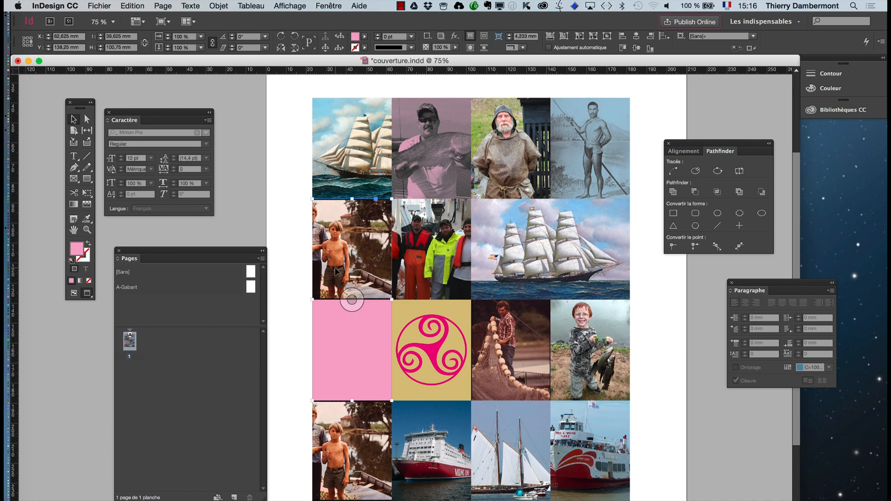
{"action": "left_click", "coordinate": [380, 440]}
{"action": "left_click", "coordinate": [218, 6]}
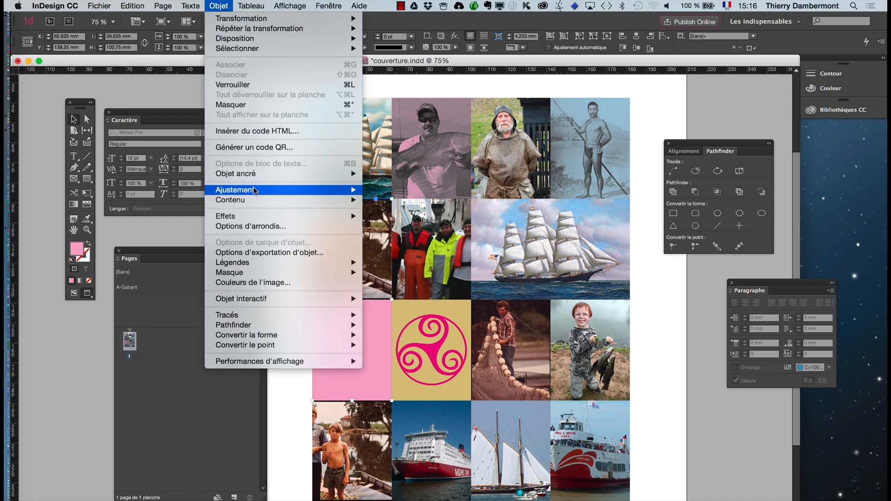
{"action": "mouse_move", "coordinate": [255, 190]}
{"action": "left_click", "coordinate": [385, 190]}
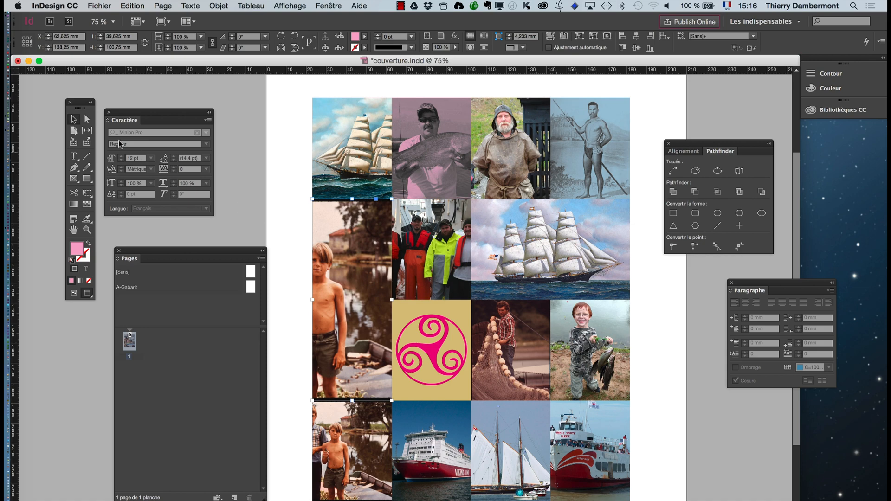
- Reposition the boys' image inside its merged two-cell frame so that both boys are visible
{"action": "left_click", "coordinate": [87, 123]}
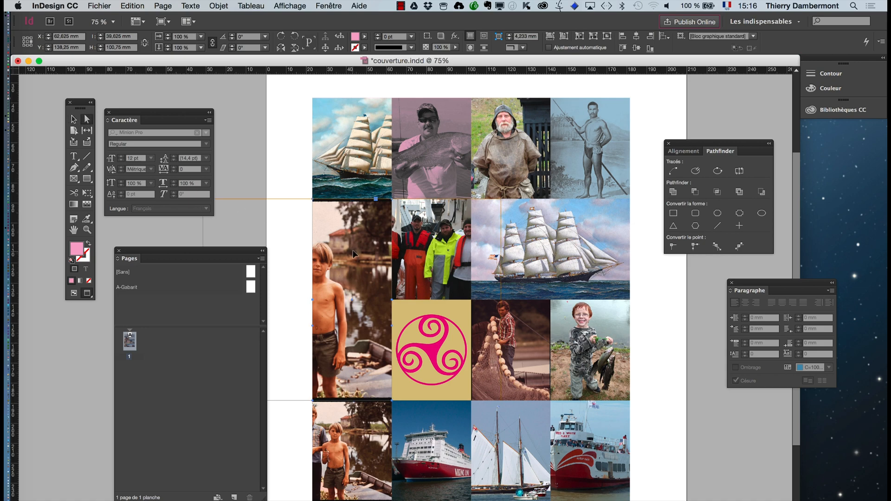
{"action": "mouse_move", "coordinate": [353, 254]}
{"action": "left_mouse_down"}
{"action": "mouse_move", "coordinate": [425, 255]}
{"action": "mouse_move", "coordinate": [350, 253]}
{"action": "left_mouse_up"}
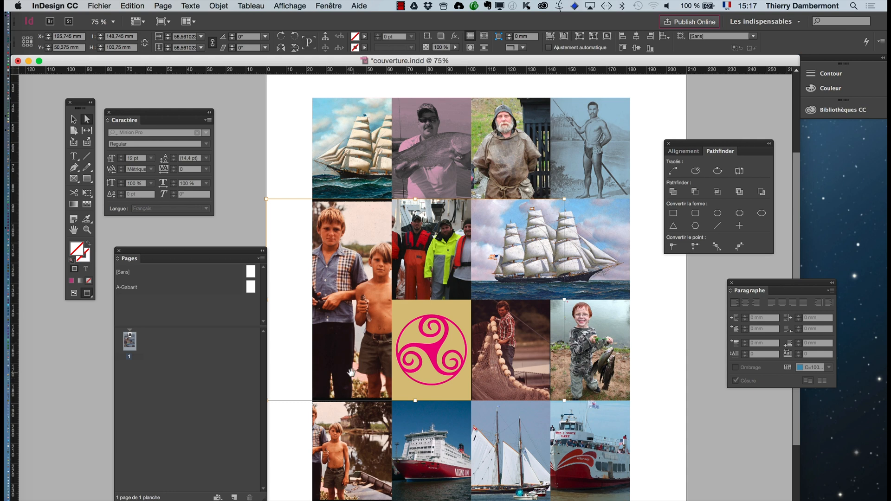
{"action": "left_click", "coordinate": [357, 420]}
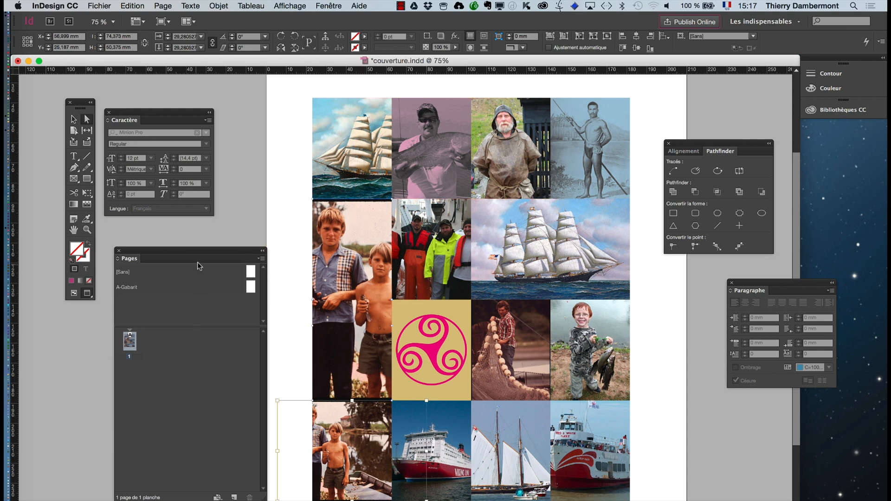
- Shorten the Pages panel and scale the boys' image up to about 60.9 % so it covers its frame's upper edge
{"action": "mouse_move", "coordinate": [208, 255]}
{"action": "left_mouse_down"}
{"action": "mouse_move", "coordinate": [171, 318]}
{"action": "mouse_move", "coordinate": [148, 325]}
{"action": "mouse_move", "coordinate": [219, 212]}
{"action": "mouse_move", "coordinate": [200, 252]}
{"action": "left_mouse_up"}
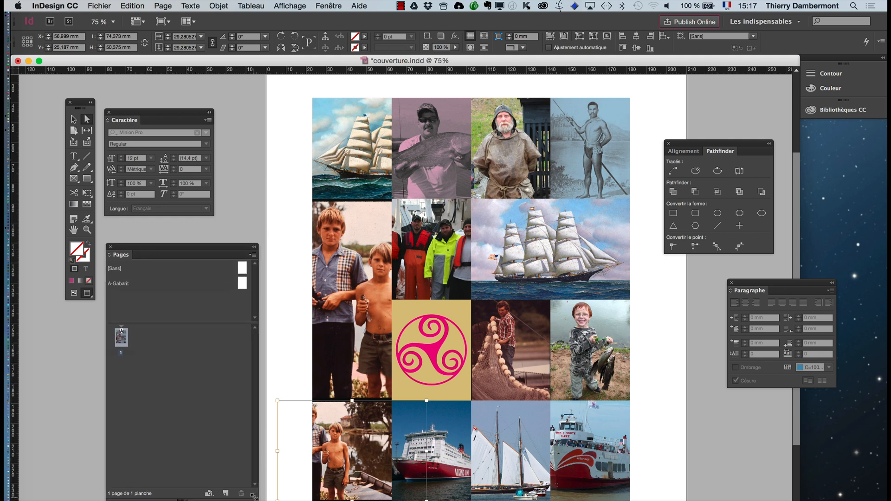
{"action": "left_click_drag", "start_coordinate": [253, 497], "coordinate": [247, 401]}
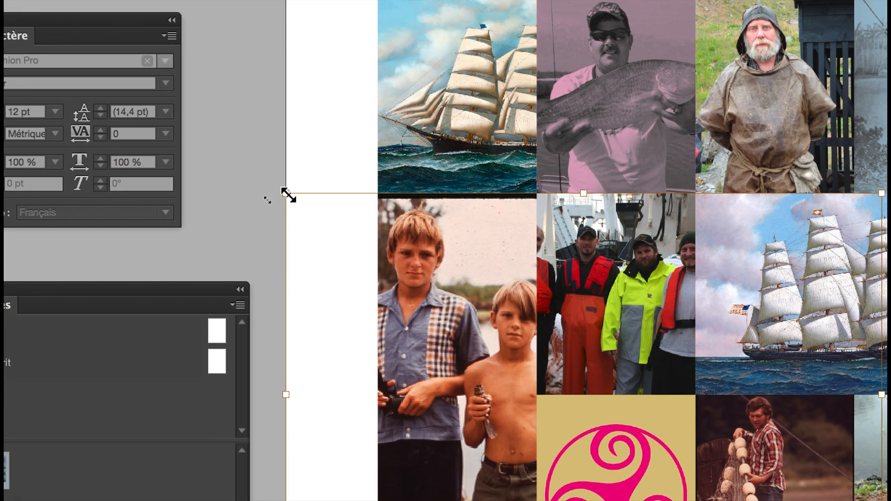
{"action": "mouse_move", "coordinate": [286, 193]}
{"action": "left_mouse_down"}
{"action": "mouse_move", "coordinate": [277, 184]}
{"action": "mouse_move", "coordinate": [281, 193]}
{"action": "left_mouse_up"}
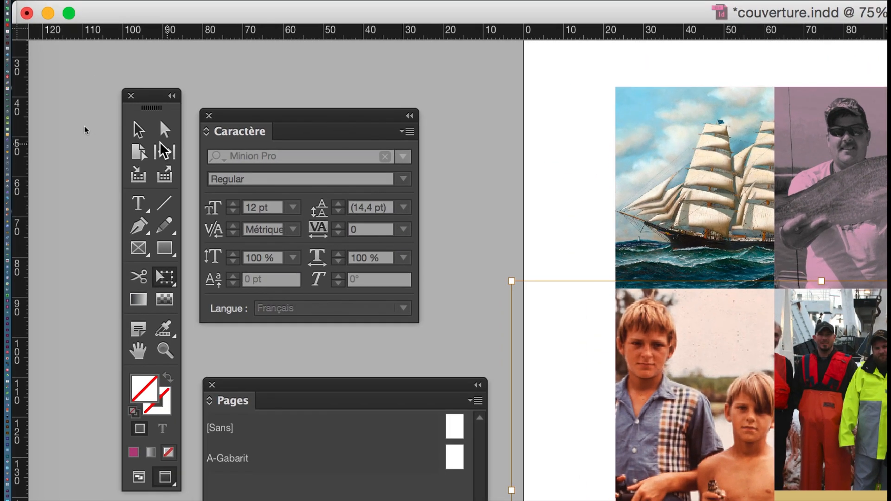
{"action": "left_click", "coordinate": [162, 137]}
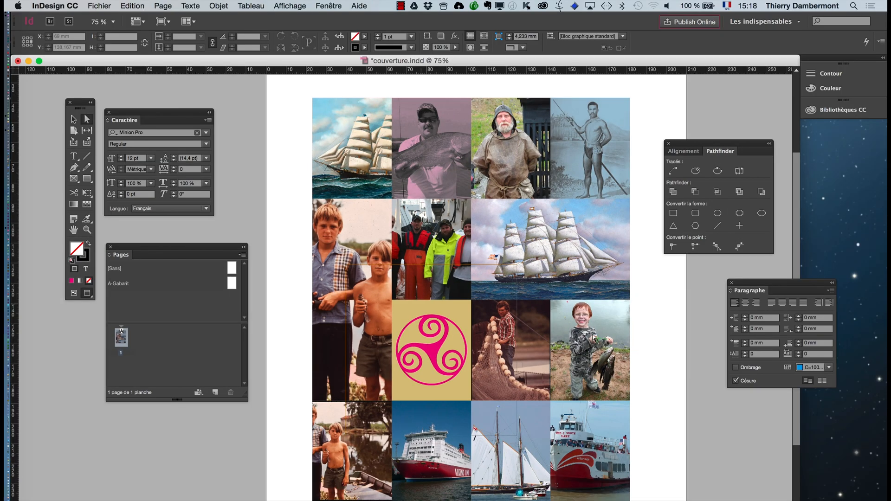
- Move the Pathfinder, Tools and Pages panels farther away from the page and deselect the boys' image
{"action": "left_click_drag", "start_coordinate": [687, 143], "coordinate": [723, 134]}
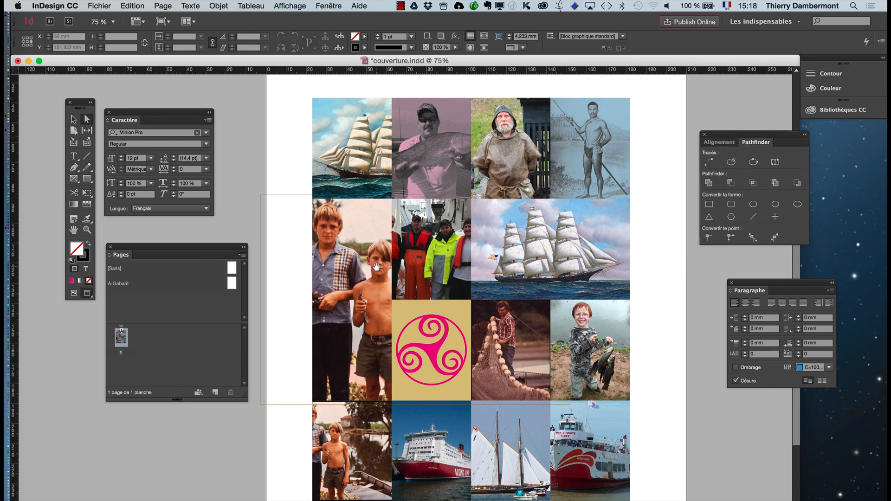
{"action": "left_click", "coordinate": [353, 298]}
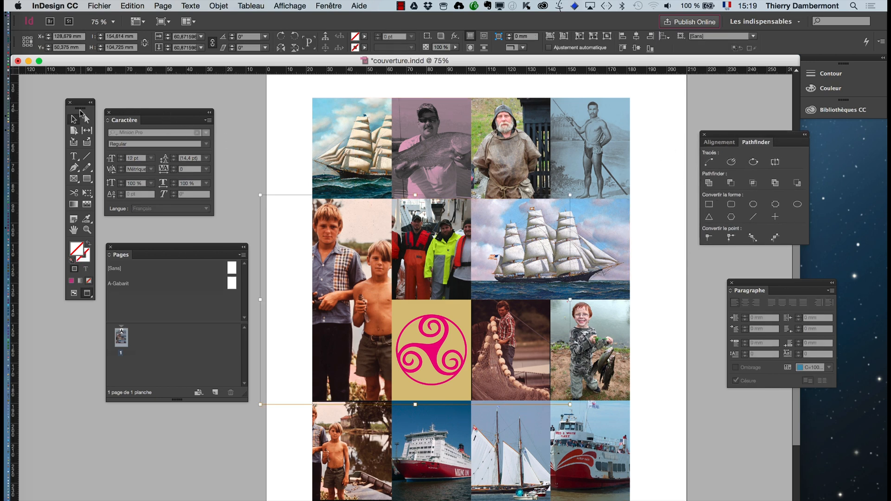
{"action": "left_click_drag", "start_coordinate": [80, 112], "coordinate": [50, 92]}
{"action": "left_click_drag", "start_coordinate": [163, 253], "coordinate": [93, 356]}
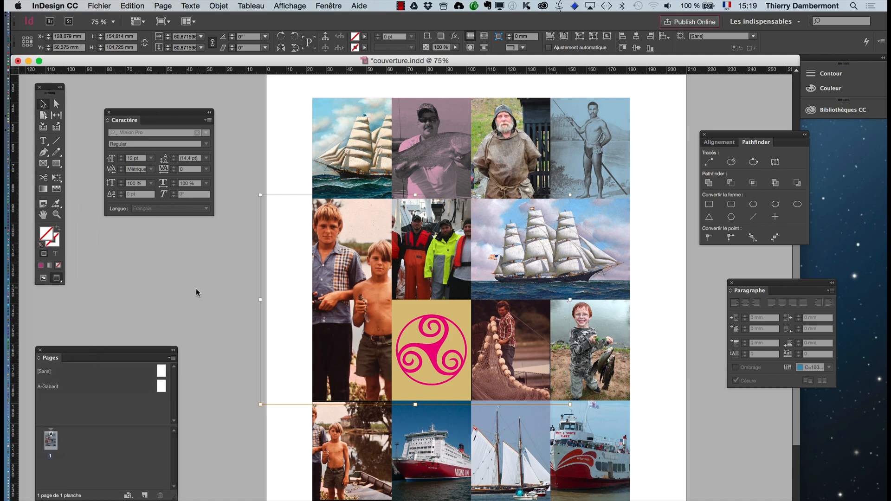
{"action": "left_click", "coordinate": [196, 289]}
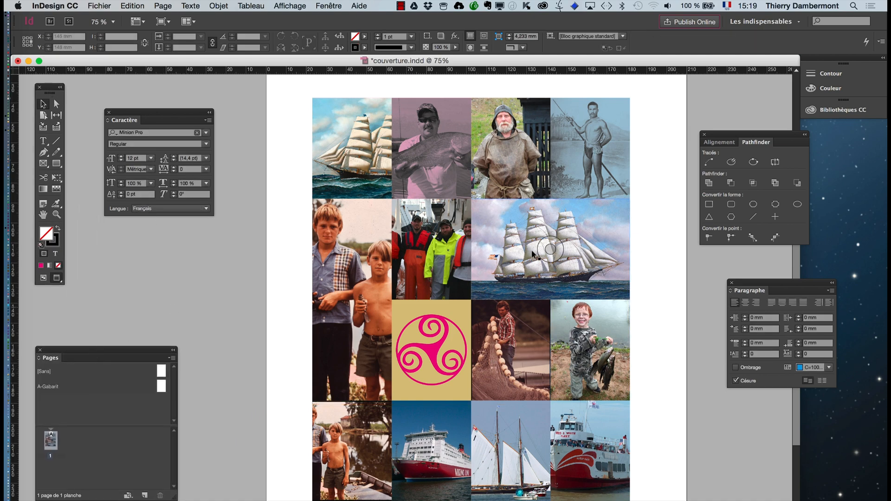
{"action": "key", "text": "super+minus"}
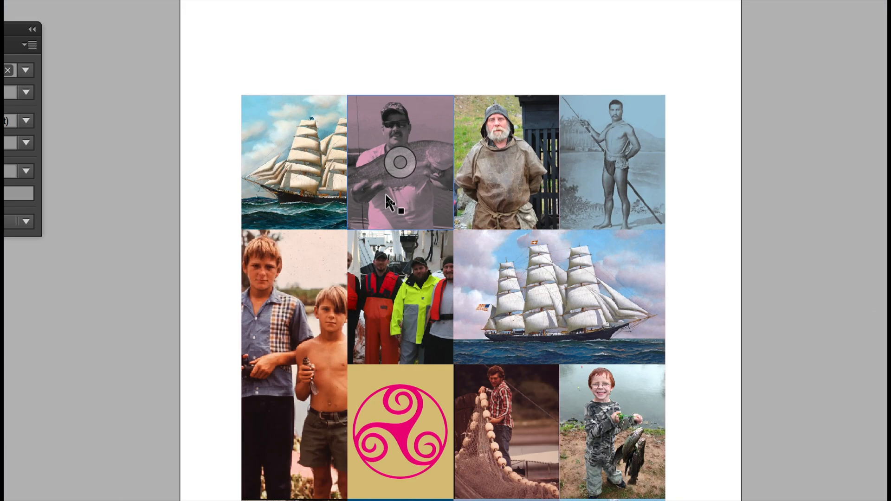
{"action": "left_click", "coordinate": [387, 199]}
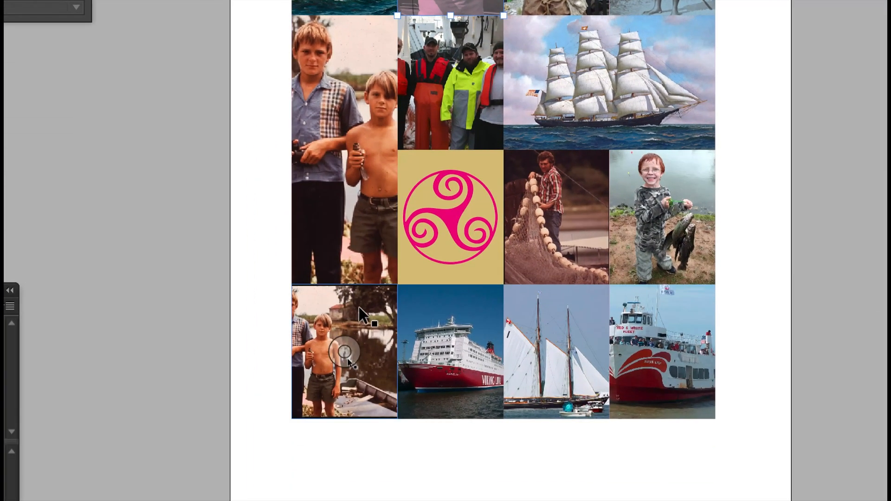
{"action": "left_click", "coordinate": [360, 311]}
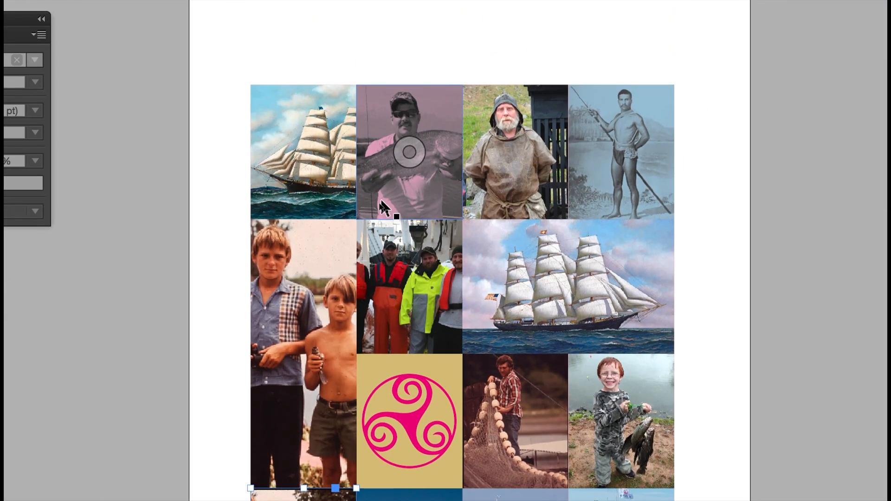
{"action": "left_click", "coordinate": [380, 198]}
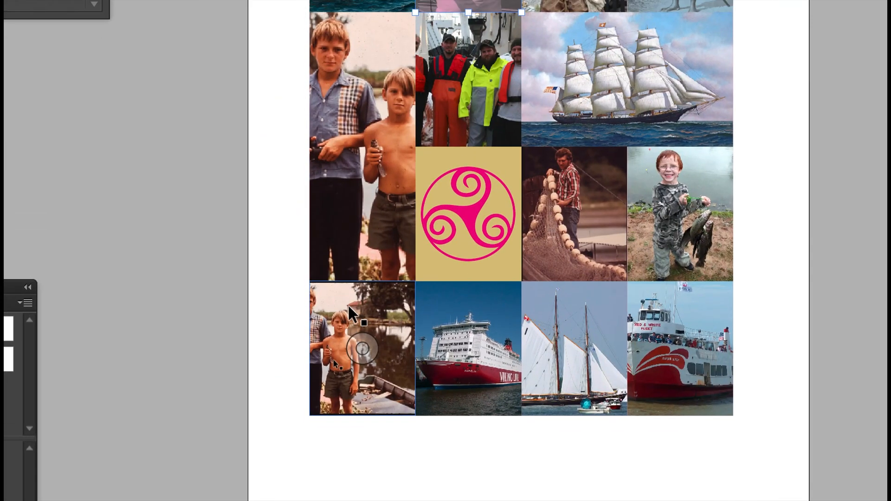
{"action": "left_click", "coordinate": [348, 289]}
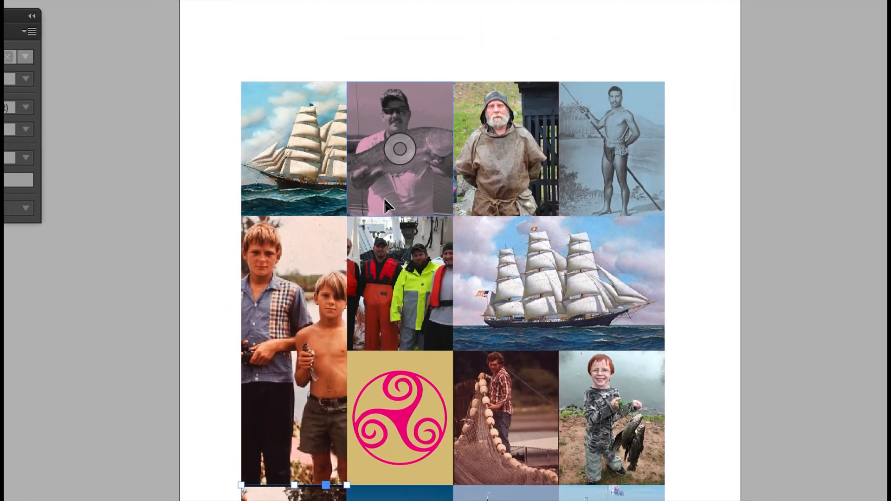
{"action": "left_click", "coordinate": [383, 197]}
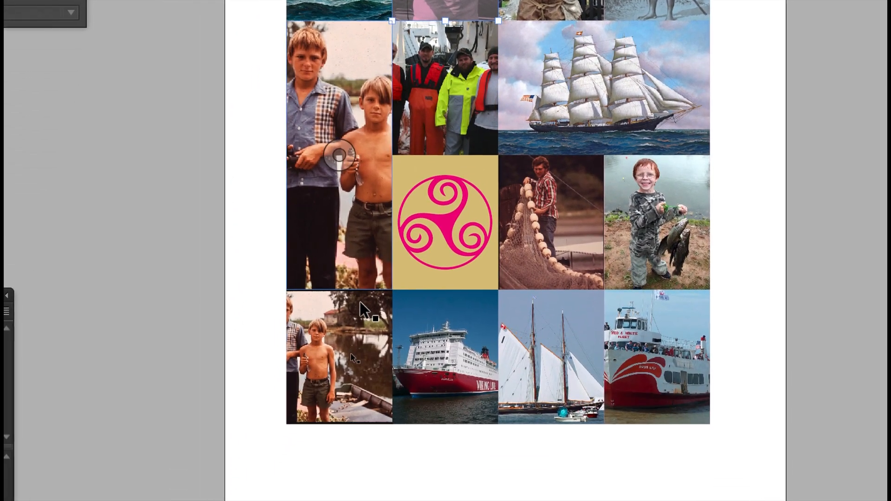
{"action": "left_click", "coordinate": [358, 319]}
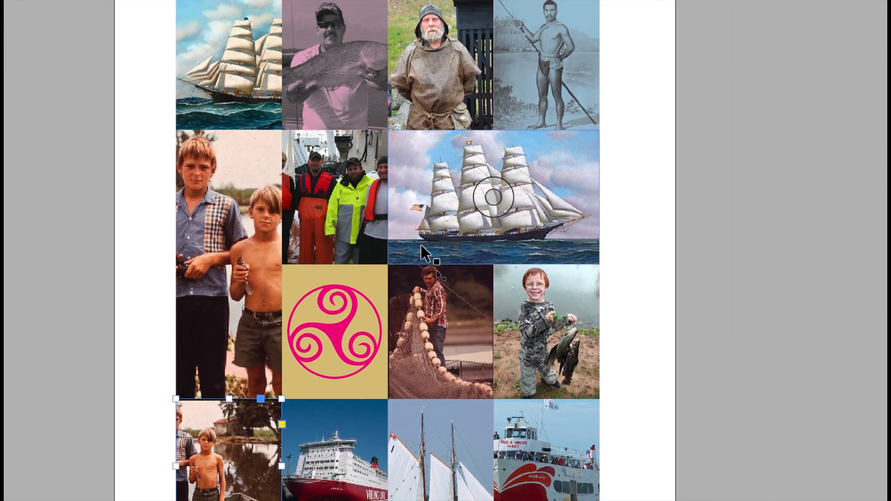
- Duplicate the two-column sailing ship frame onto the pasteboard beside the page, at about X 308 mm, Y 114 mm
{"action": "left_click", "coordinate": [517, 139]}
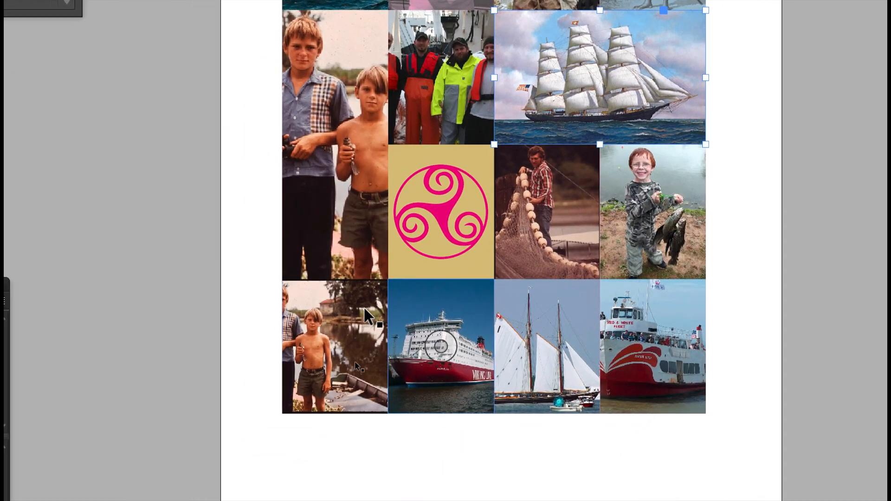
{"action": "left_click", "coordinate": [257, 428]}
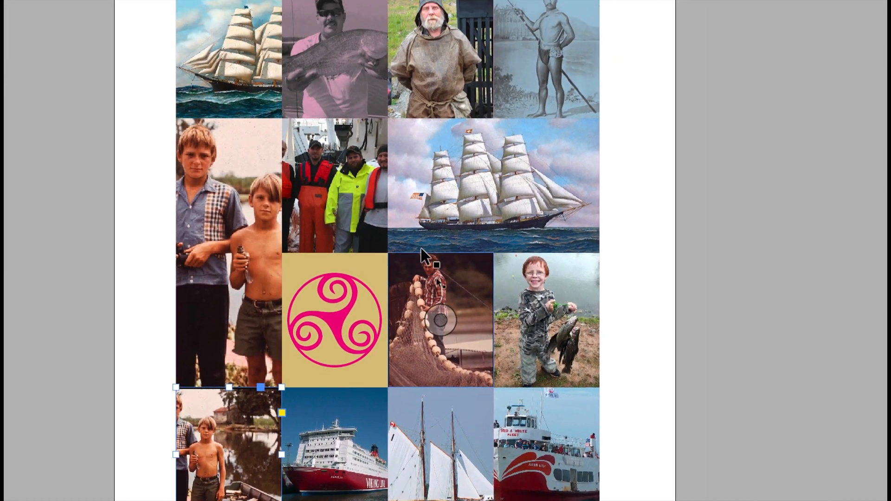
{"action": "left_click", "coordinate": [454, 192]}
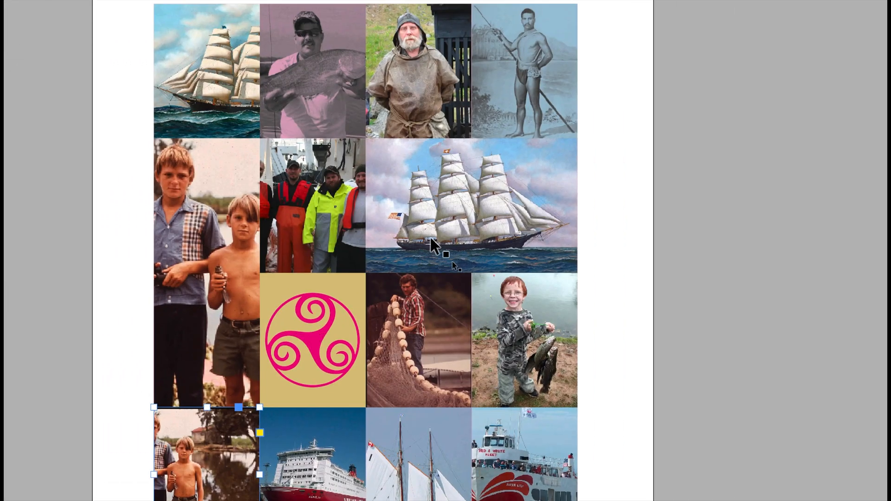
{"action": "left_click", "coordinate": [543, 88]}
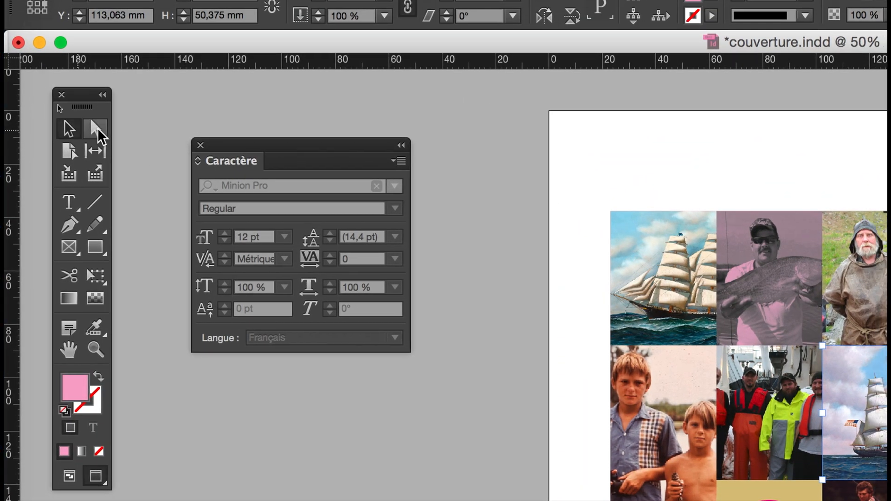
{"action": "left_click_drag", "start_coordinate": [853, 385], "coordinate": [890, 401], "text": "alt"}
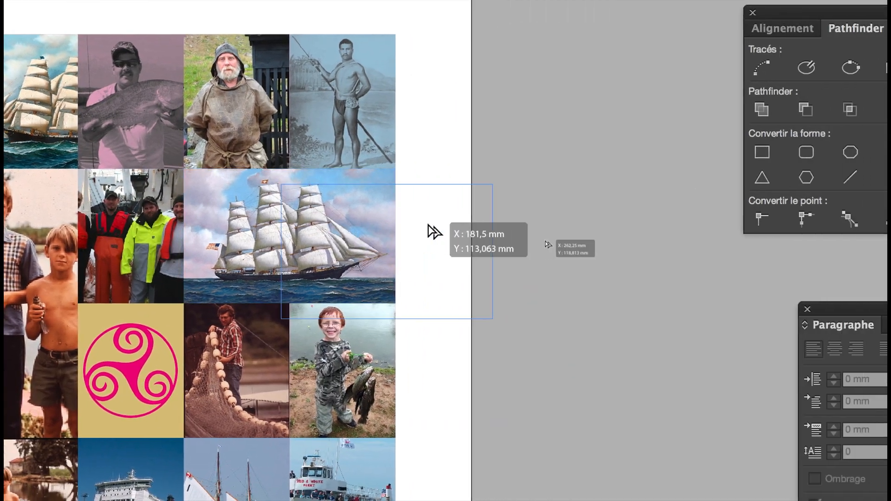
{"action": "left_click_drag", "start_coordinate": [428, 225], "coordinate": [551, 219]}
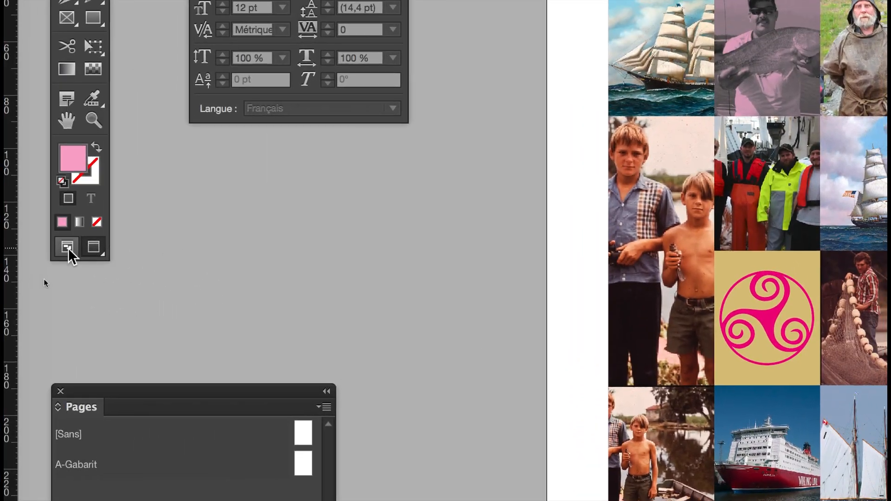
- Switch the document from Preview to Normal screen mode so that frames on the pasteboard are displayed
{"action": "left_click", "coordinate": [68, 248]}
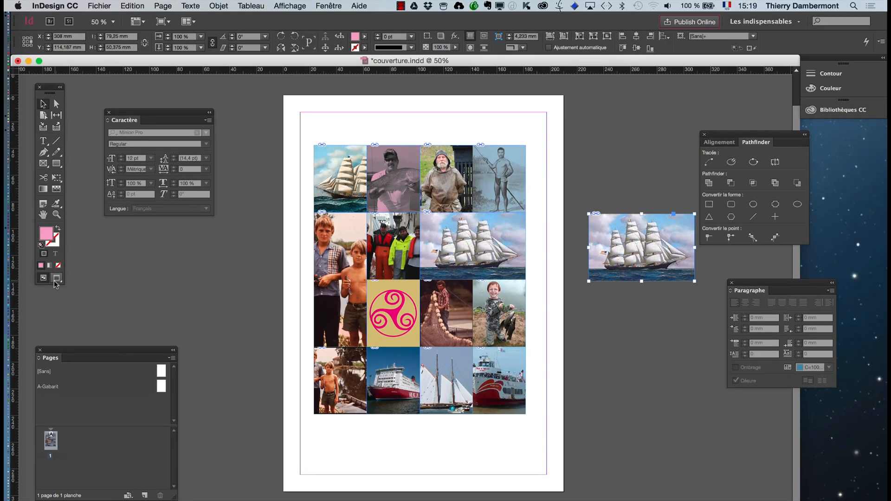
{"action": "left_click", "coordinate": [55, 281]}
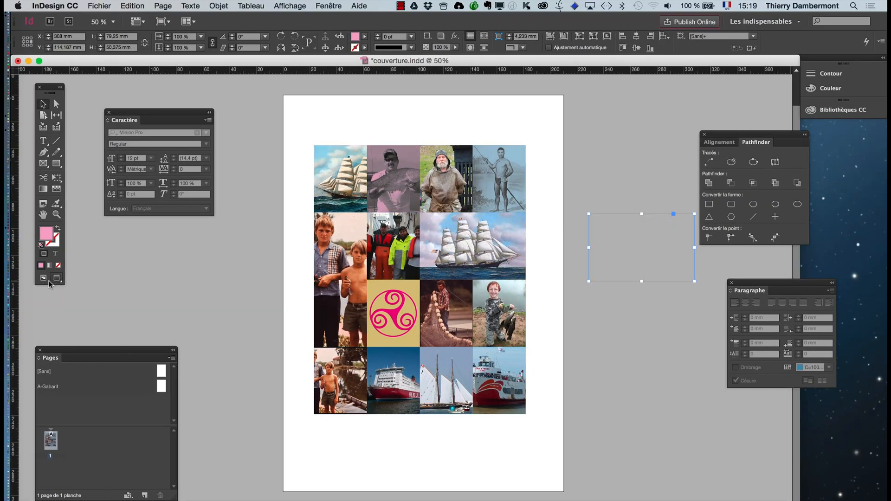
{"action": "left_click", "coordinate": [42, 280]}
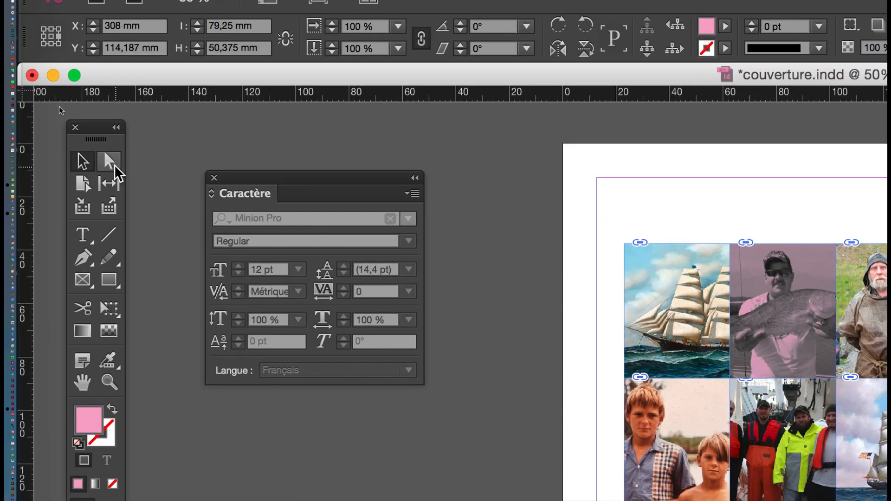
- Use Direct Selection to remove the sailing ship image from the two-column frame in the grid, keeping the frame
{"action": "left_click", "coordinate": [115, 165]}
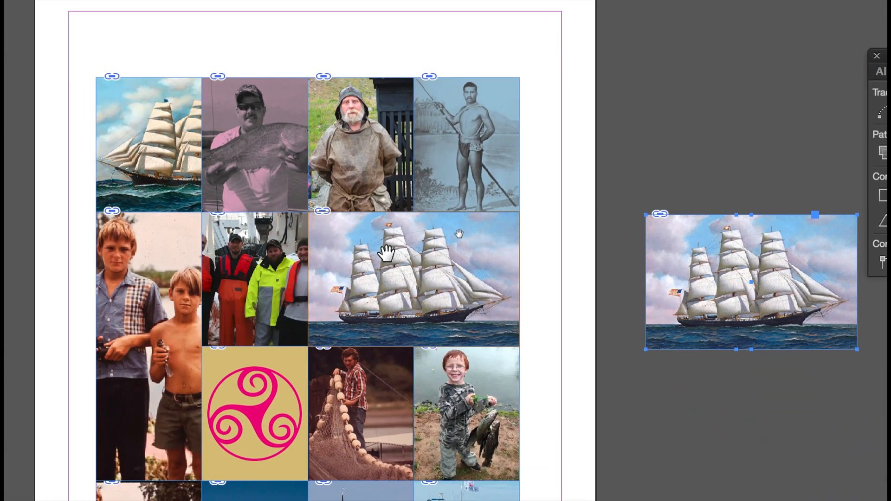
{"action": "left_click", "coordinate": [394, 307]}
{"action": "key", "text": "Delete"}
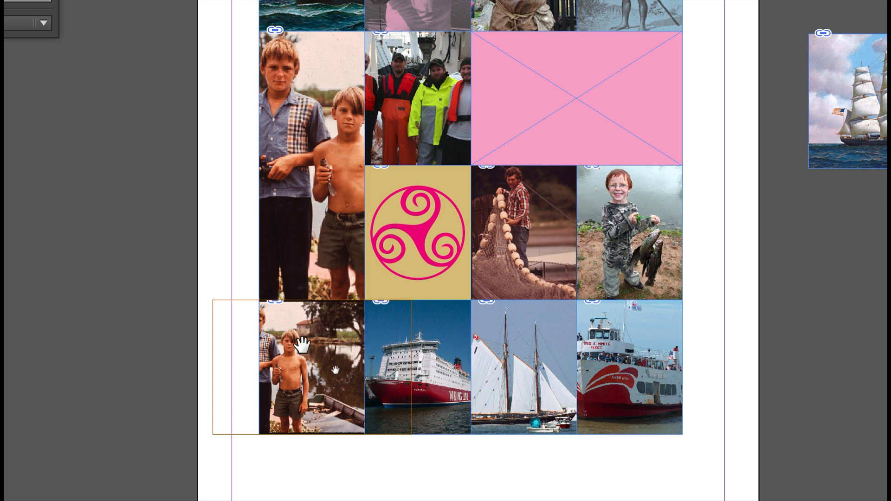
- Cut the photo of the two boys out of the first frame in the bottom row and paste it into the empty two-column frame
{"action": "left_click", "coordinate": [301, 344]}
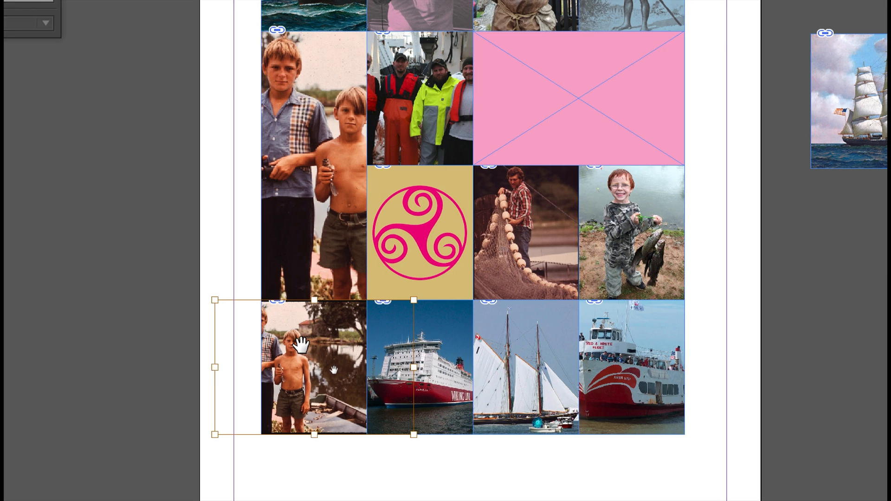
{"action": "key", "text": "Delete"}
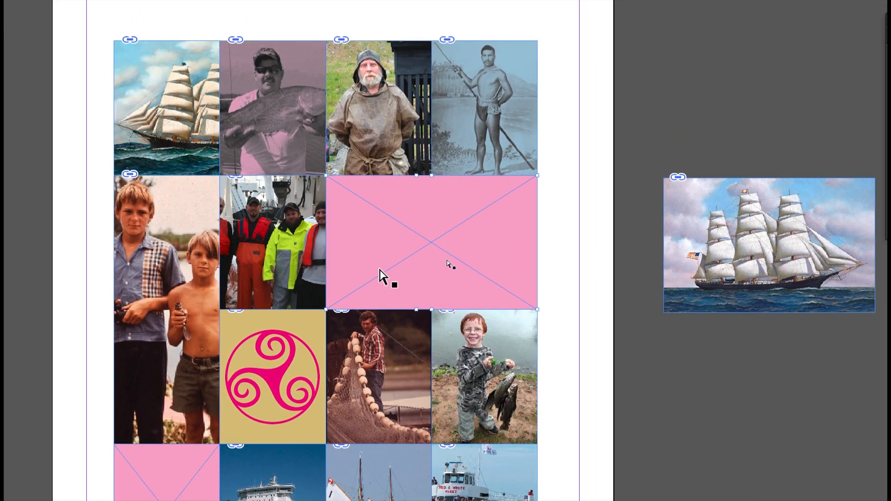
{"action": "left_click", "coordinate": [527, 105]}
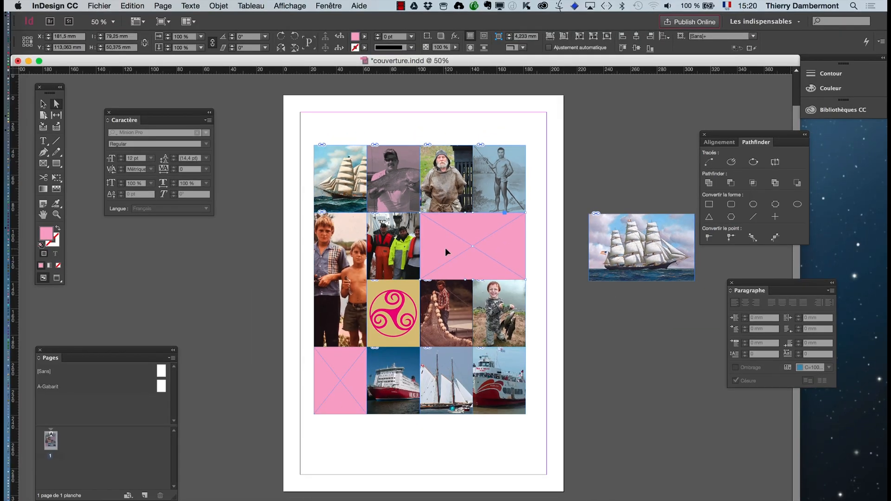
{"action": "key", "text": "ctrl+v"}
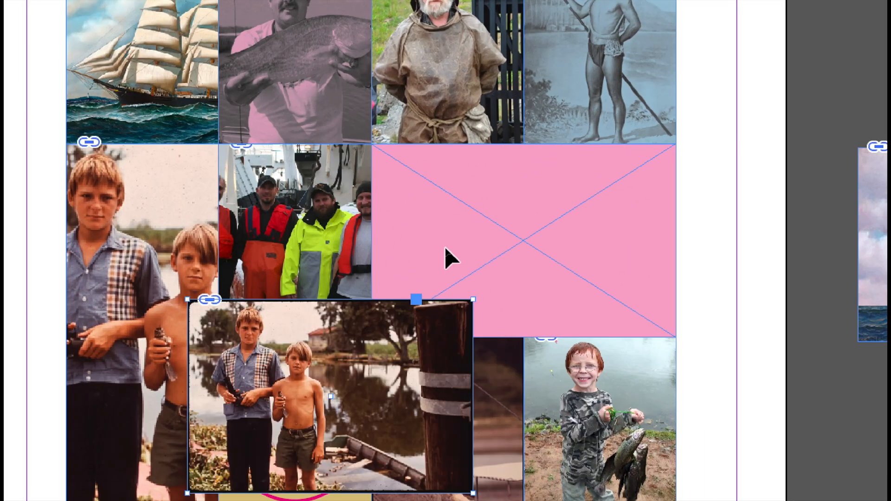
{"action": "key", "text": "ctrl+z"}
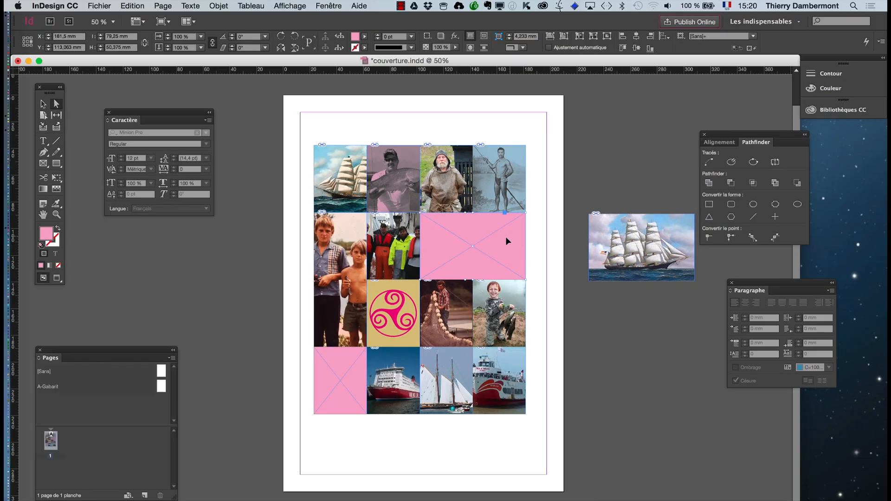
{"action": "left_click", "coordinate": [140, 5]}
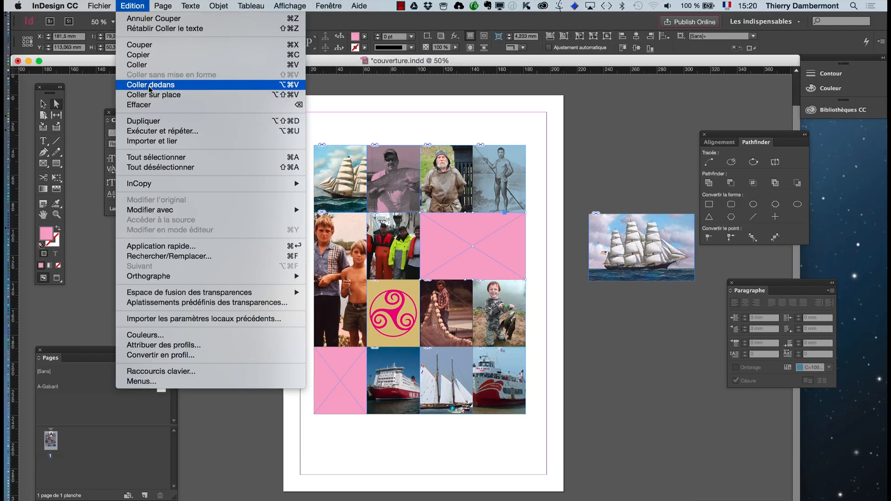
{"action": "left_click", "coordinate": [150, 85]}
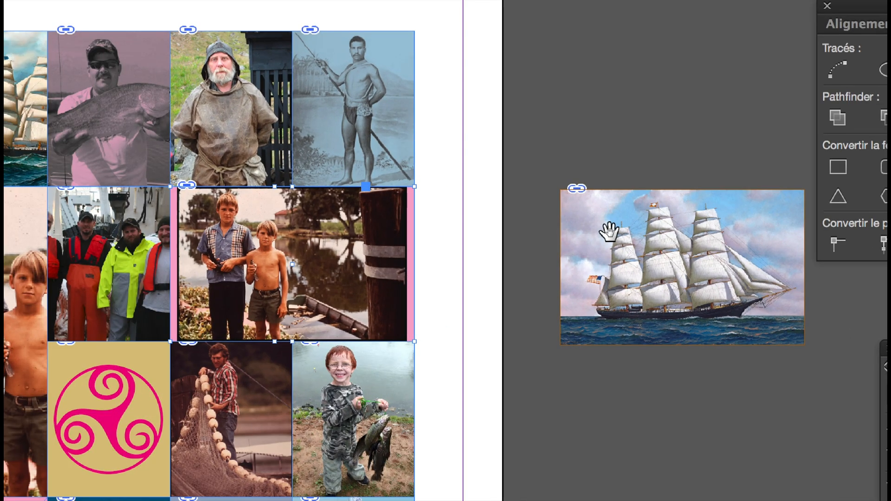
- Move the ship image from the pasteboard frame into the empty first frame of the bottom row, and delete the leftover pasteboard frame
{"action": "left_click", "coordinate": [610, 232]}
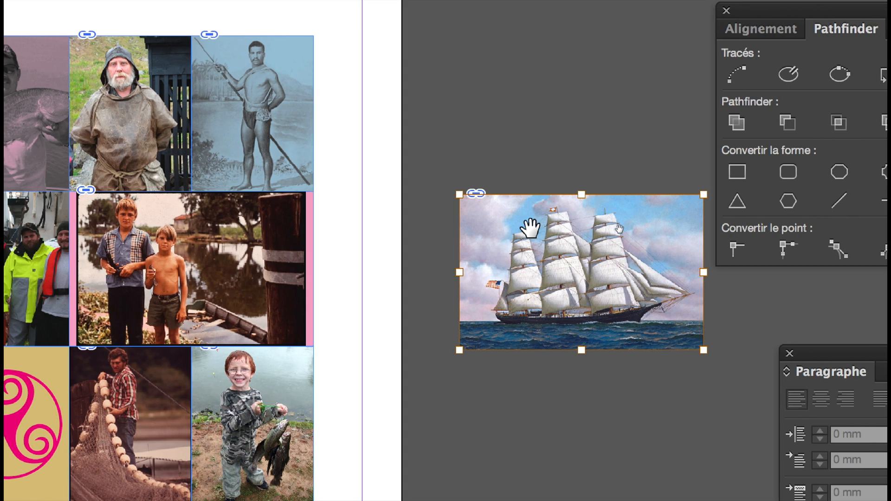
{"action": "key", "text": "Delete"}
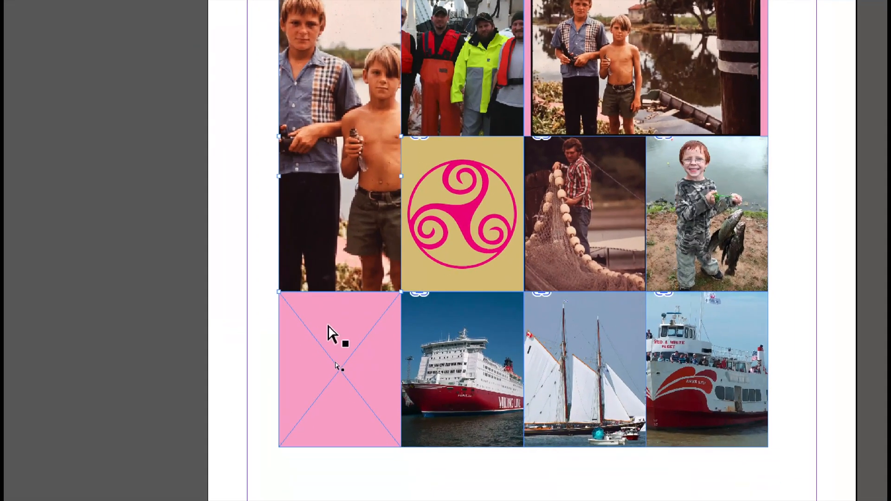
{"action": "left_click", "coordinate": [327, 327]}
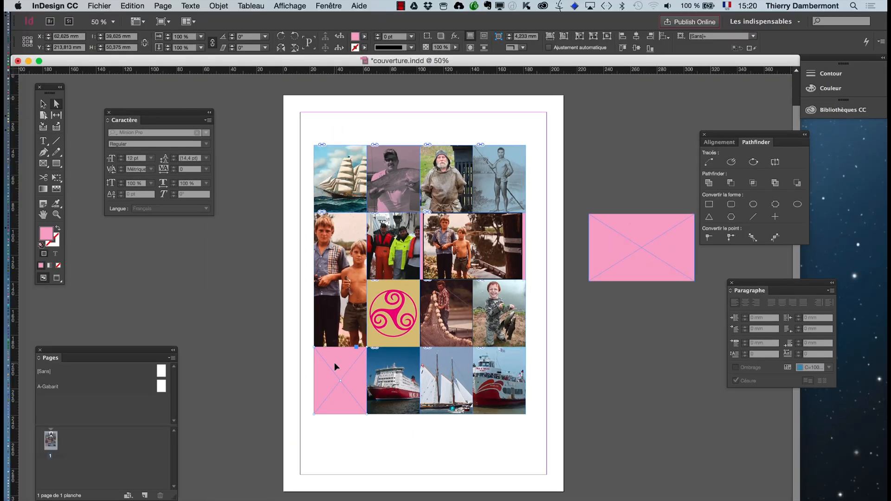
{"action": "left_click", "coordinate": [122, 6]}
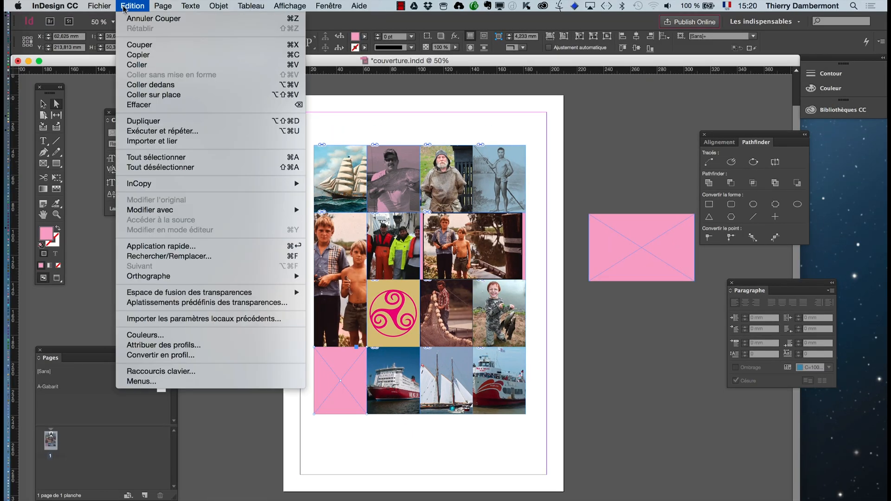
{"action": "left_click", "coordinate": [155, 85]}
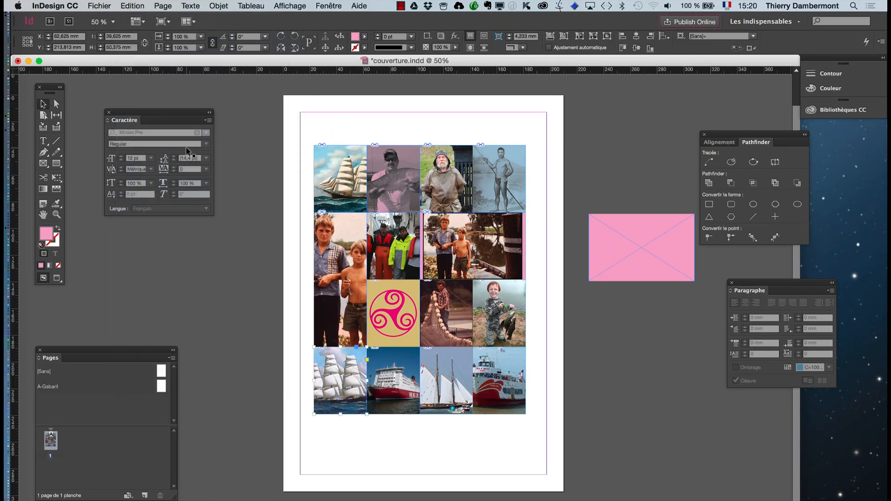
{"action": "key", "text": "Delete"}
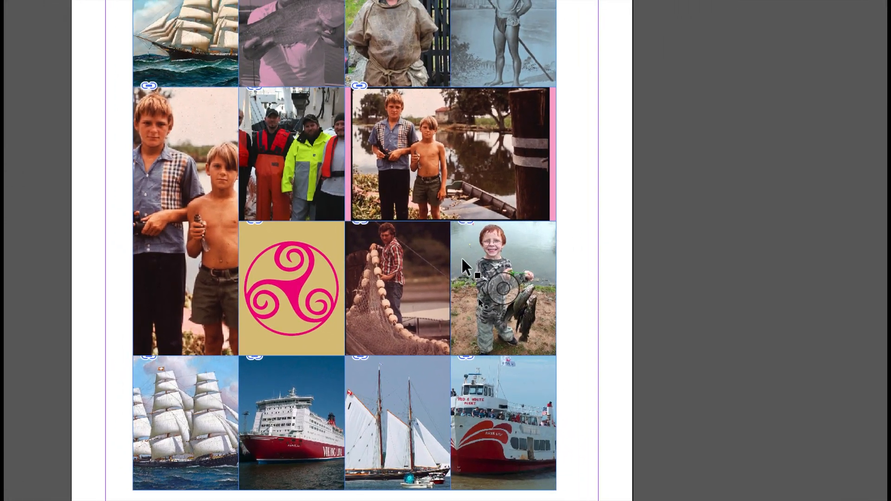
- Duplicate the frame of the boy holding fish onto the pasteboard beside the page, at about X 280 mm, Y 129 mm
{"action": "left_click", "coordinate": [560, 354]}
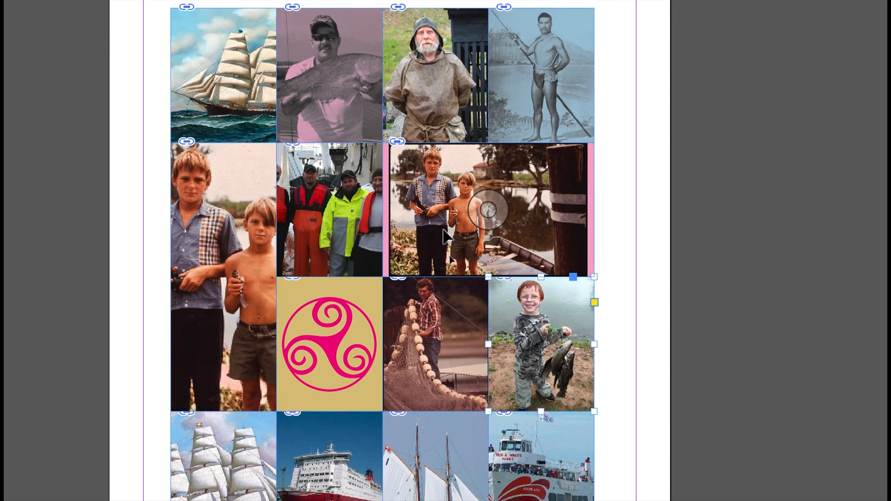
{"action": "left_click", "coordinate": [413, 188]}
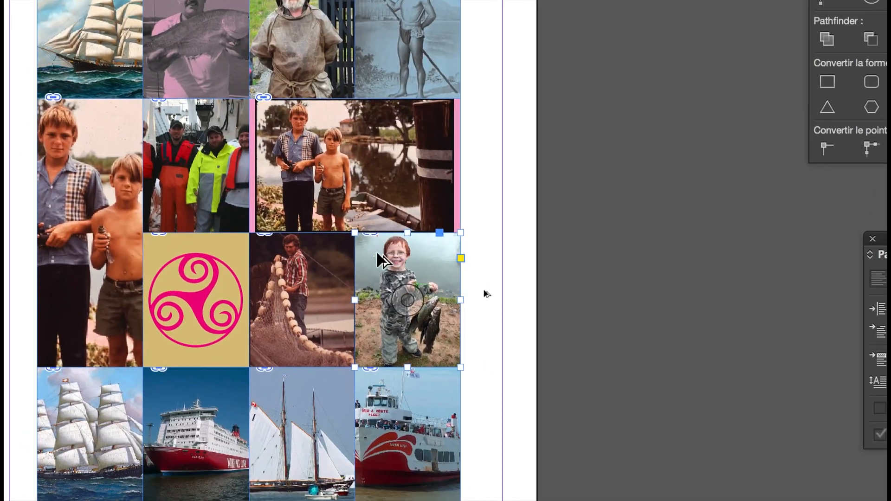
{"action": "left_click_drag", "start_coordinate": [378, 253], "coordinate": [579, 165]}
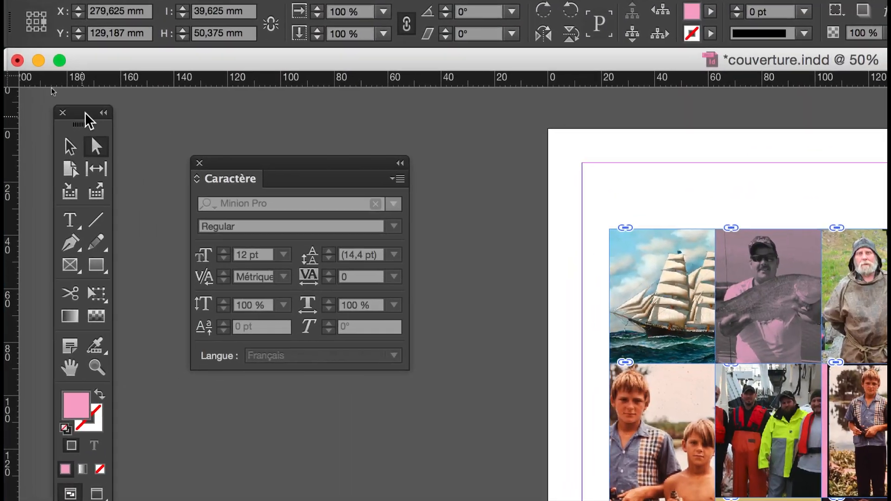
- Bring the tools next to the page and remove the photo of the boy holding fish from its frame in the grid
{"action": "left_click_drag", "start_coordinate": [85, 114], "coordinate": [442, 144]}
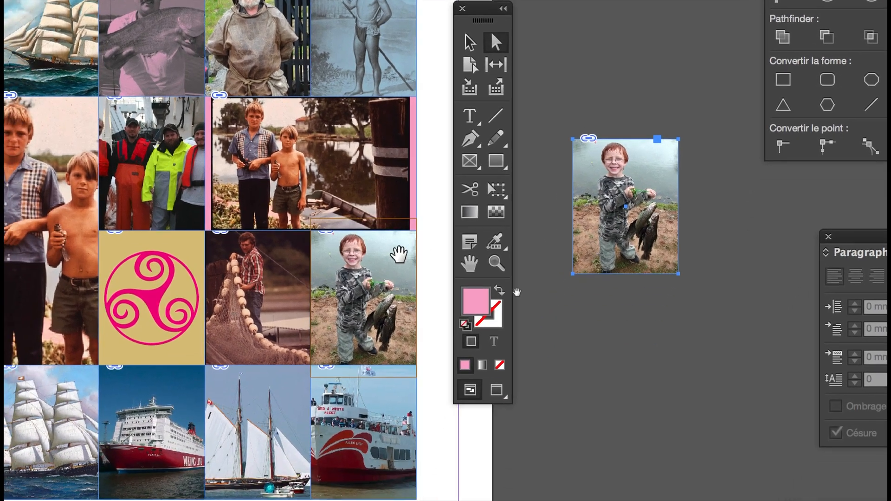
{"action": "left_click", "coordinate": [381, 286]}
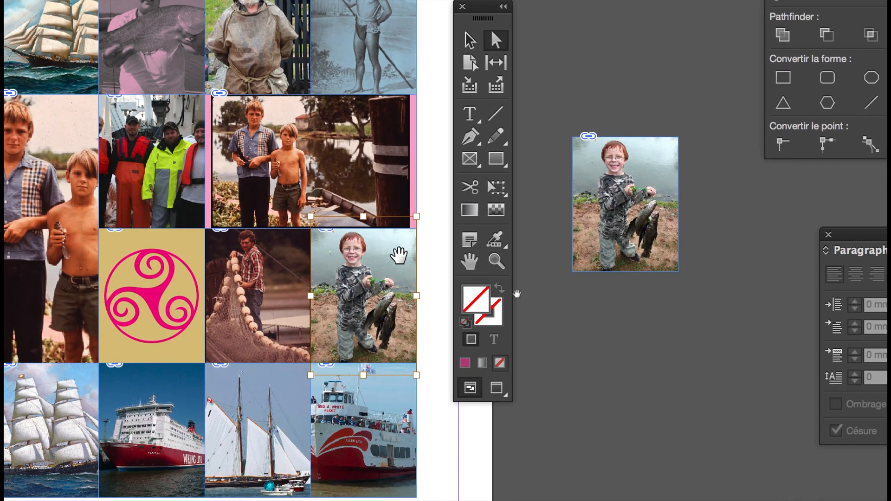
{"action": "key", "text": "Delete"}
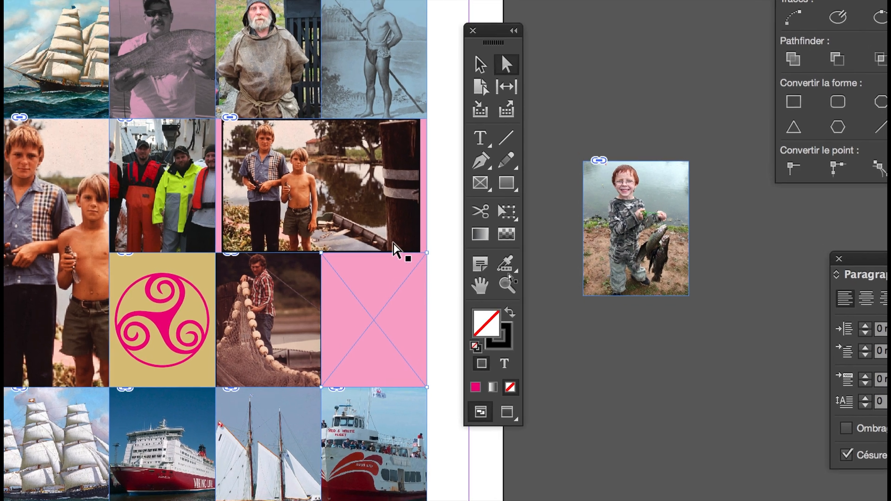
- Cut the photo of the two boys from the two-column frame and paste it into the empty last frame of the third row
{"action": "left_click", "coordinate": [375, 205]}
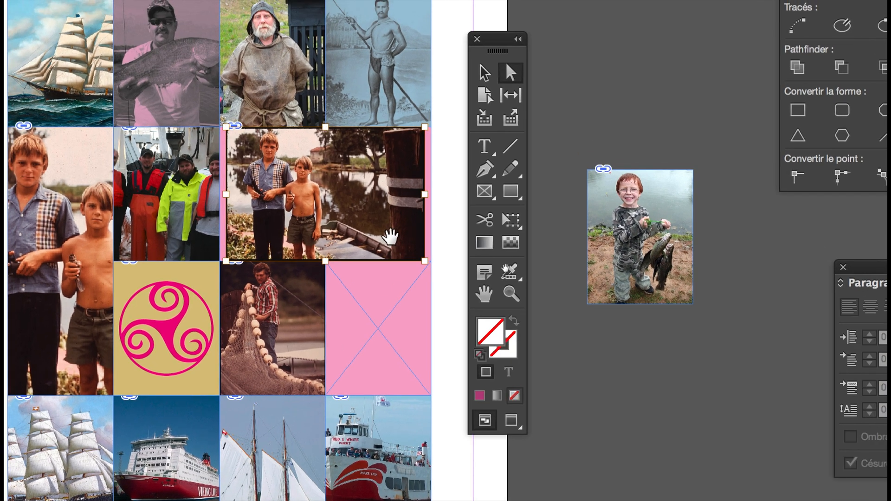
{"action": "key", "text": "Delete"}
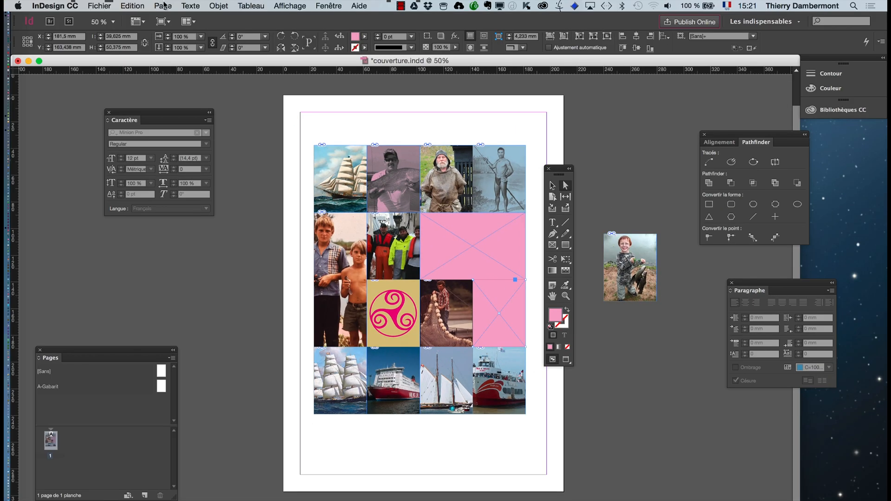
{"action": "left_click", "coordinate": [133, 6]}
{"action": "left_click", "coordinate": [149, 84]}
- Fit the boys' photo in the third row's last frame so that it fills the frame proportionally
{"action": "left_click", "coordinate": [219, 6]}
{"action": "mouse_move", "coordinate": [362, 193]}
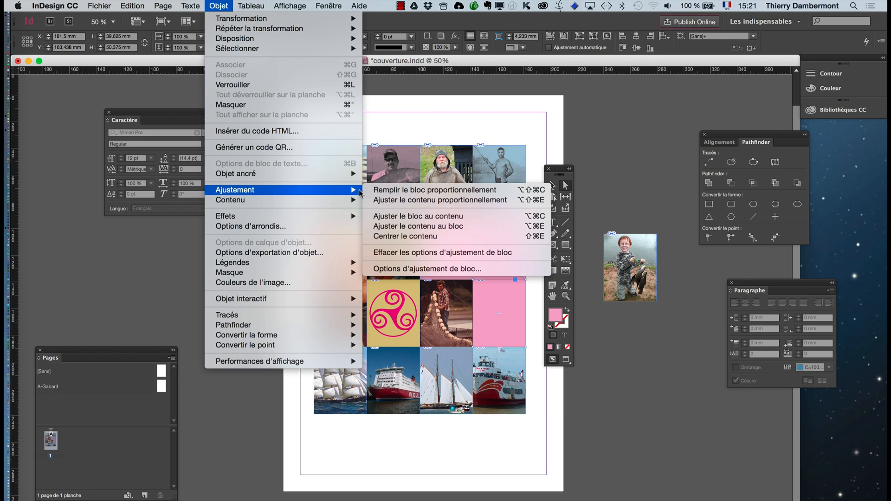
{"action": "left_click", "coordinate": [408, 190]}
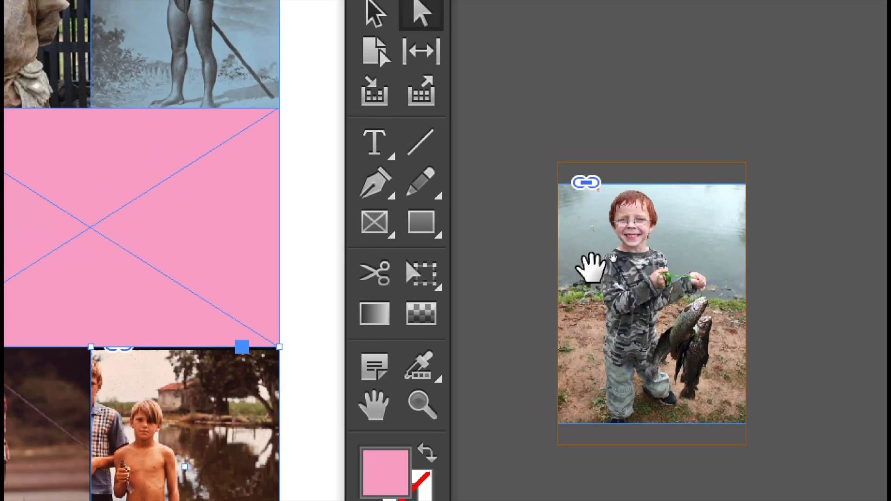
- Cut the photo of the boy holding fish from its pasteboard frame and paste it into the empty two-column frame
{"action": "left_click", "coordinate": [880, 88]}
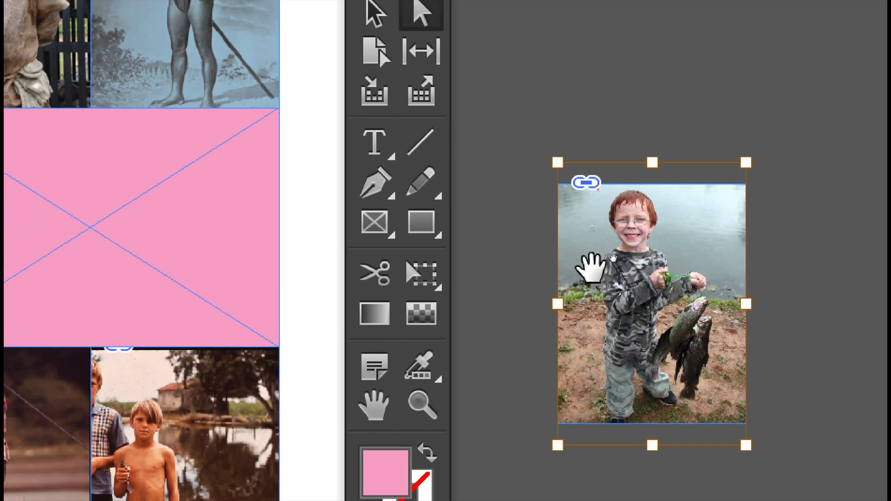
{"action": "key", "text": "ctrl+x"}
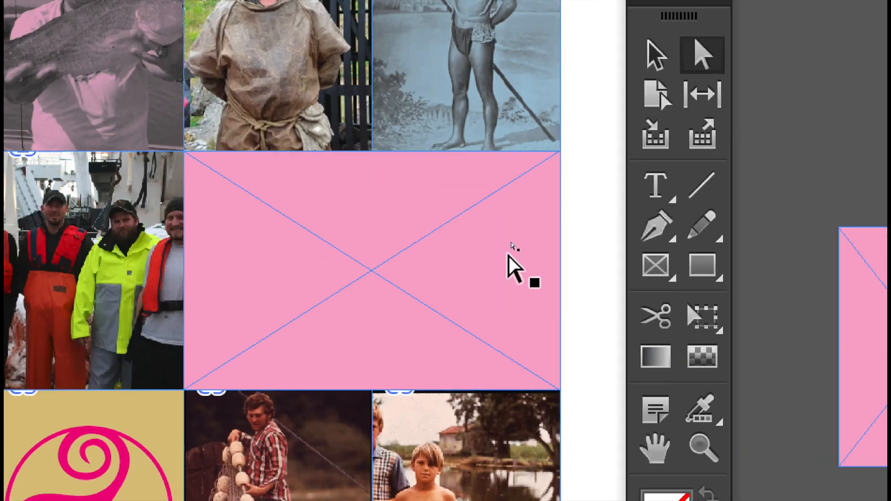
{"action": "left_click", "coordinate": [207, 197]}
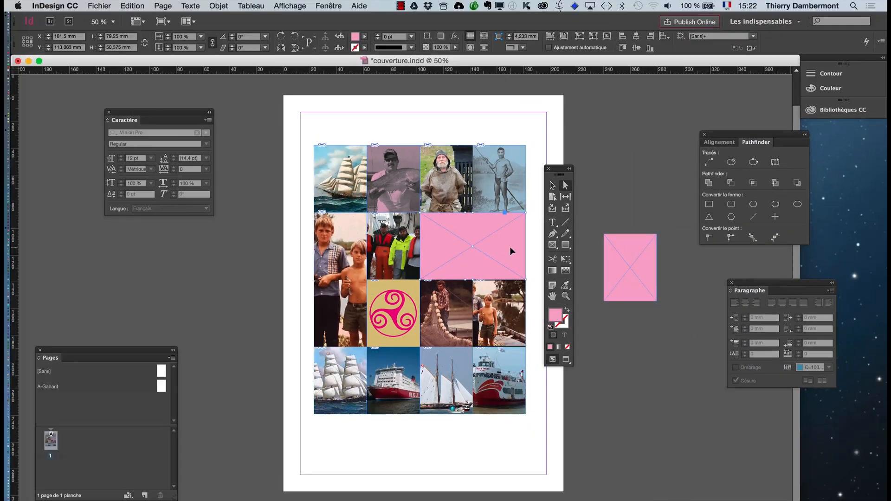
{"action": "left_click", "coordinate": [147, 5]}
{"action": "left_click", "coordinate": [160, 87]}
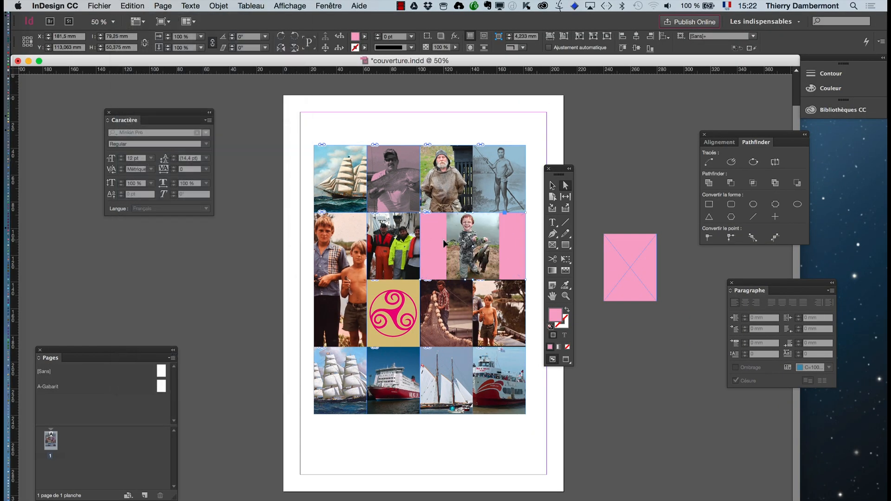
- Fit the boy's photo to fill the two-column frame proportionally, and reposition it and the two boys' photo within their frames
{"action": "left_click", "coordinate": [222, 4]}
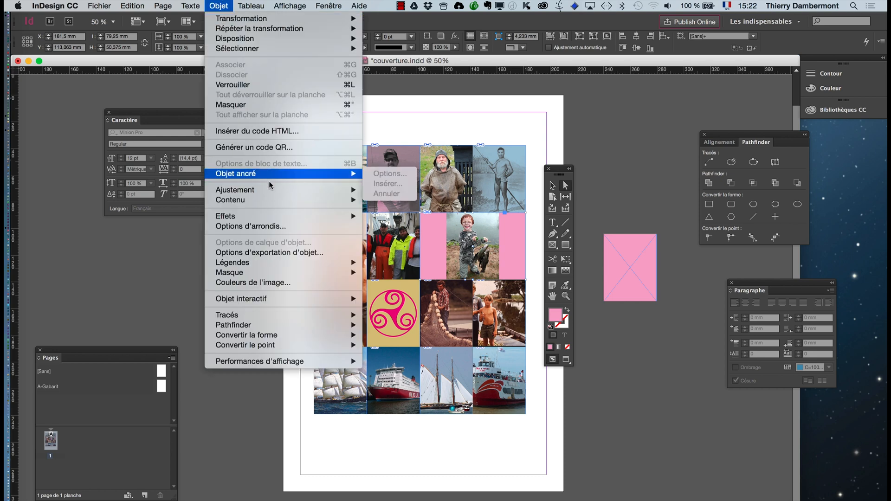
{"action": "mouse_move", "coordinate": [275, 190]}
{"action": "left_click", "coordinate": [389, 190]}
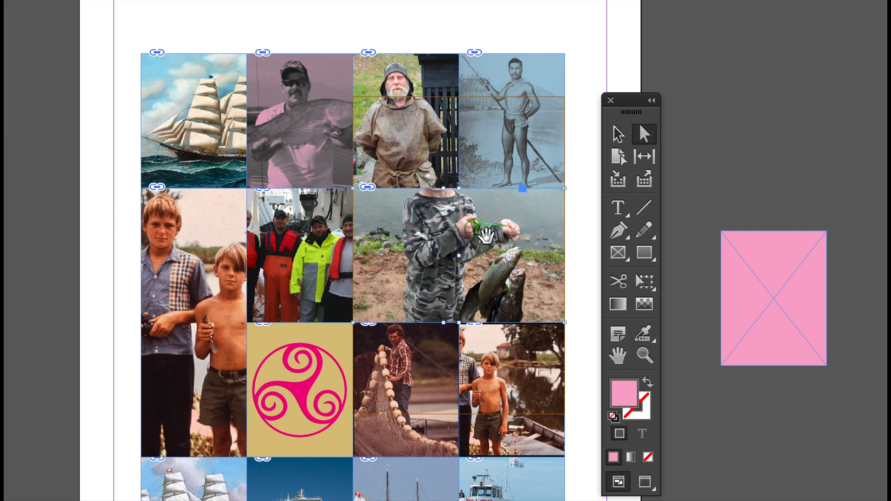
{"action": "left_click_drag", "start_coordinate": [485, 235], "coordinate": [499, 277]}
{"action": "left_click", "coordinate": [494, 309]}
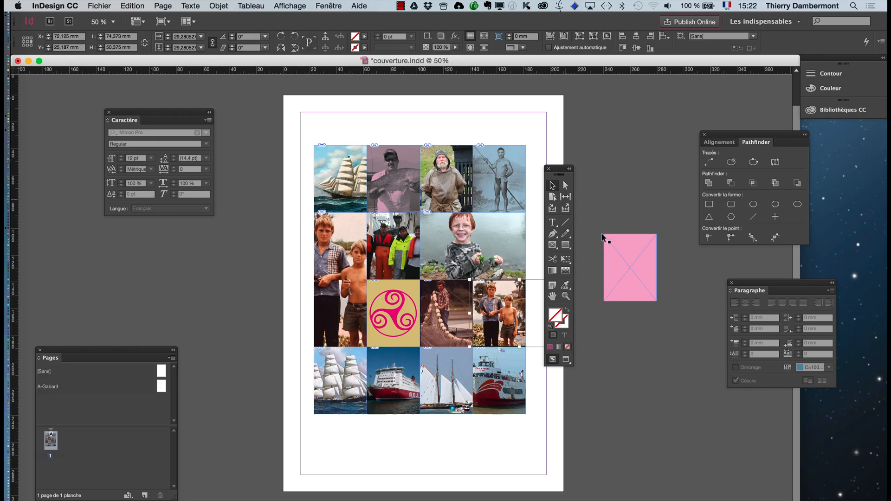
- Delete the leftover empty pink frame from the pasteboard and switch the page to preview display
{"action": "left_click", "coordinate": [625, 261]}
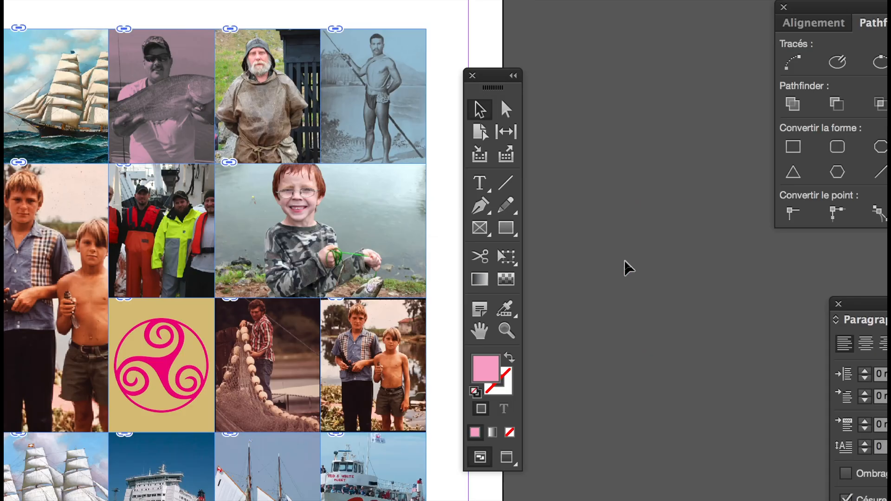
{"action": "left_click", "coordinate": [625, 261]}
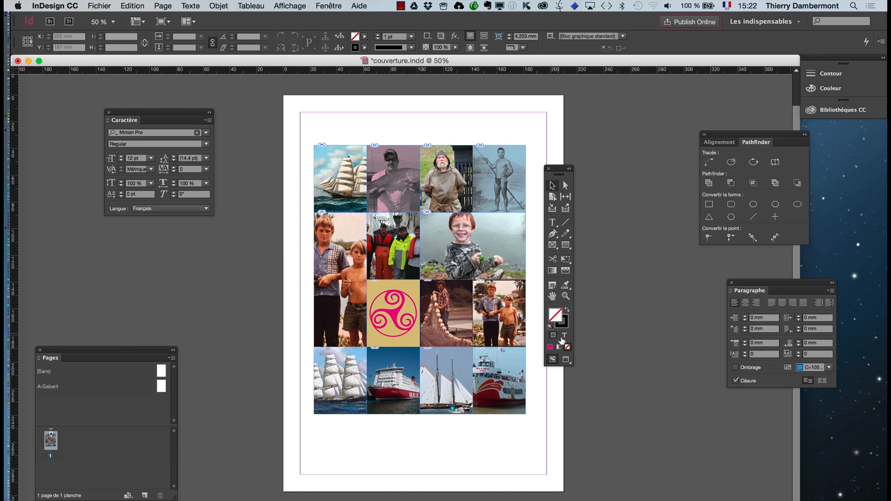
{"action": "left_click", "coordinate": [569, 359]}
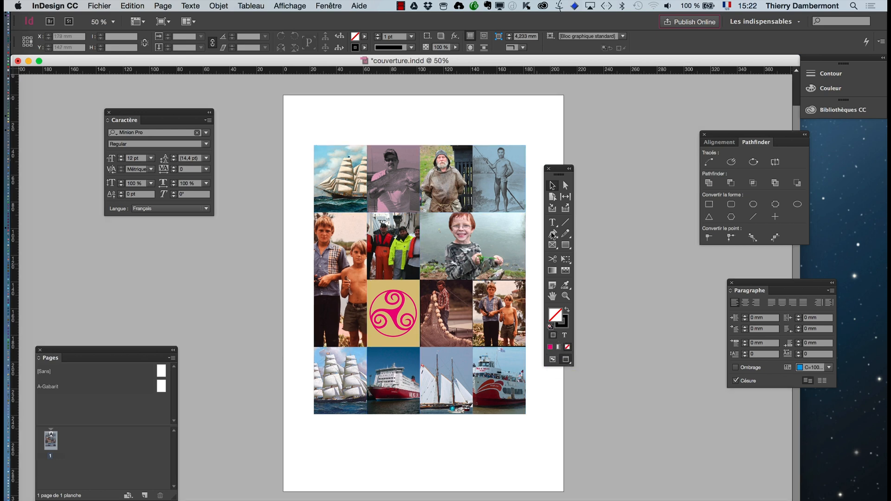
- Enlarge the two boys' photo inside the third row's last frame to about 31.5% so that it covers the frame's edges
{"action": "left_click_drag", "start_coordinate": [557, 175], "coordinate": [567, 169]}
{"action": "scroll", "coordinate": [515, 325], "scroll_direction": "up", "scroll_amount": 1}
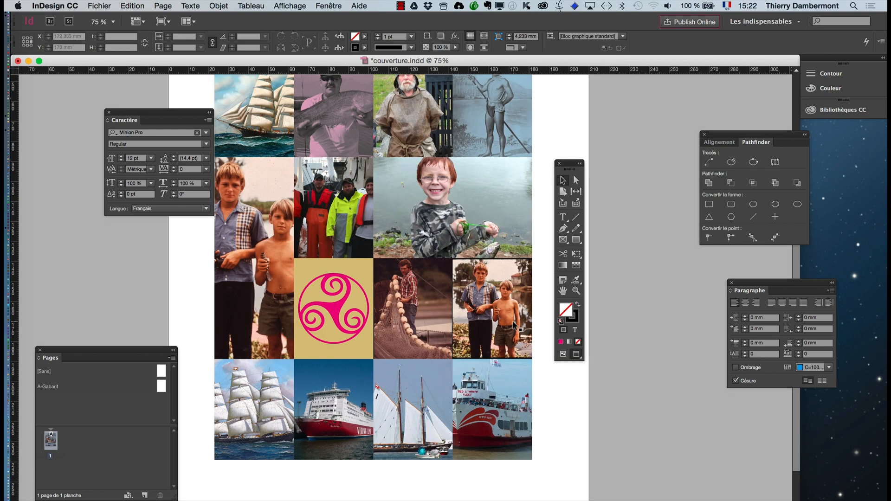
{"action": "scroll", "coordinate": [519, 308], "scroll_direction": "up", "scroll_amount": 1}
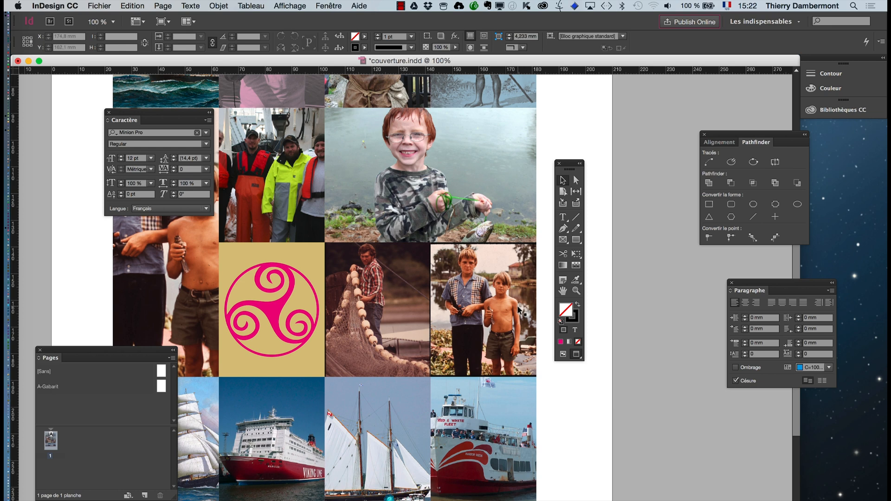
{"action": "left_click", "coordinate": [575, 180]}
{"action": "left_click", "coordinate": [534, 246]}
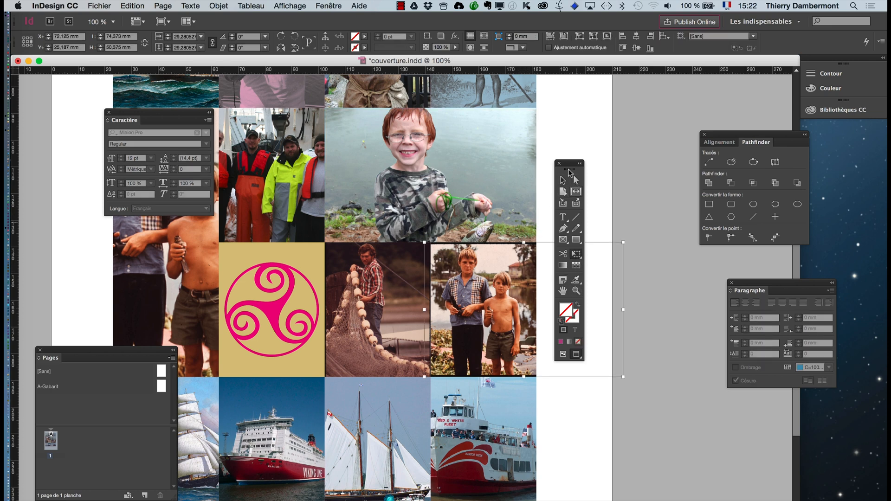
{"action": "left_click_drag", "start_coordinate": [570, 171], "coordinate": [665, 145]}
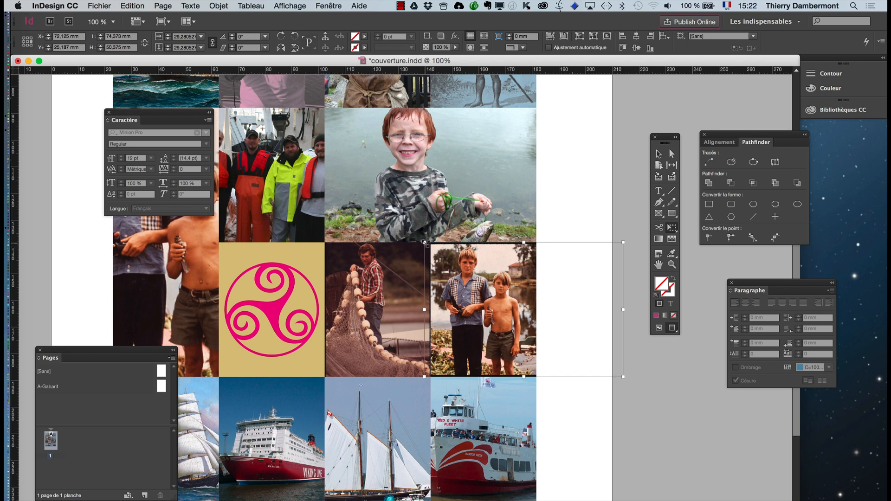
{"action": "left_click_drag", "start_coordinate": [424, 242], "coordinate": [414, 245]}
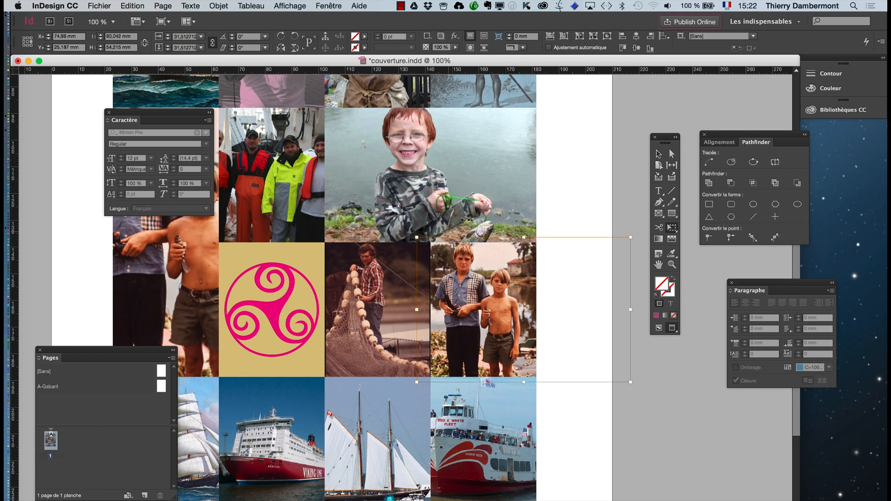
{"action": "left_click", "coordinate": [677, 432]}
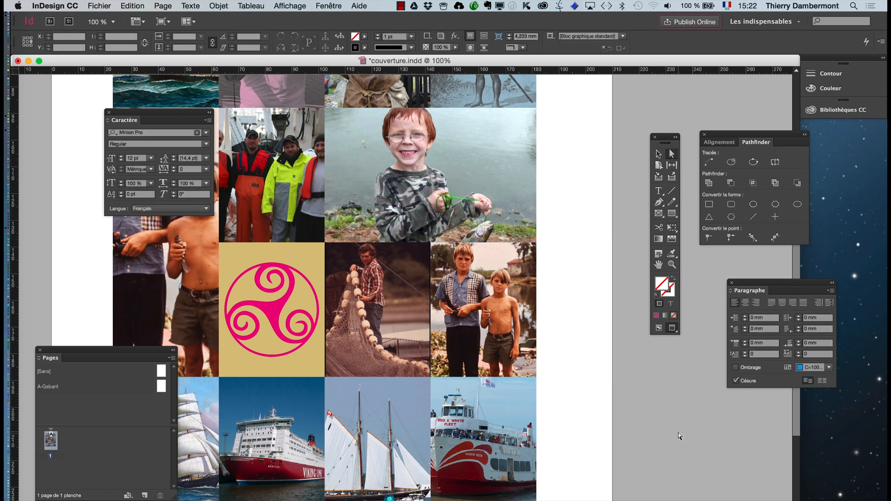
- Set the document view to 50% and clear away the Pathfinder and Paragraph panels
{"action": "key", "text": "super+minus"}
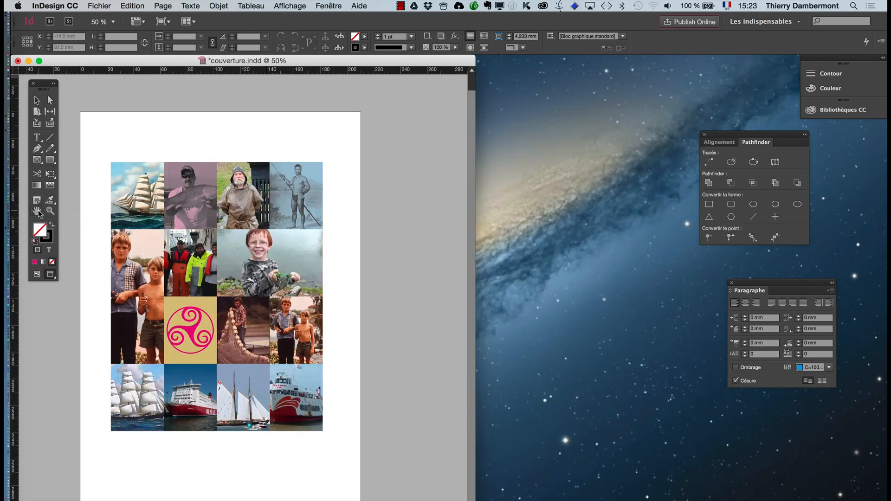
{"action": "left_click_drag", "start_coordinate": [160, 236], "coordinate": [178, 235]}
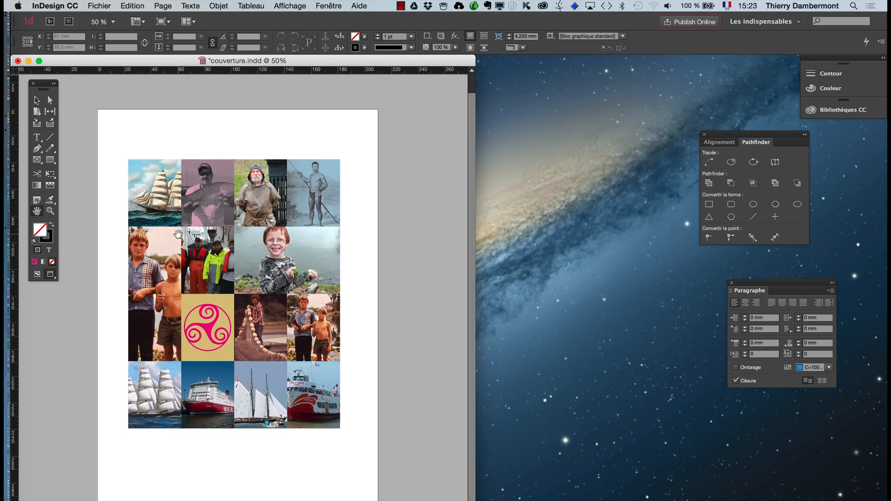
{"action": "left_click", "coordinate": [704, 135]}
{"action": "left_click", "coordinate": [732, 285]}
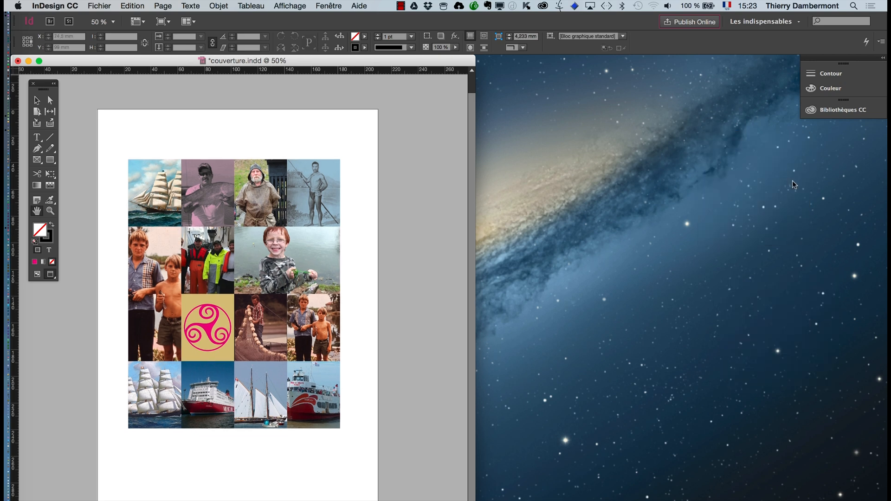
- Switch to Finder and open the folder "jour 1 ID avancé" in a new window
{"action": "key", "text": "super+Tab"}
{"action": "key", "text": "super+Tab"}
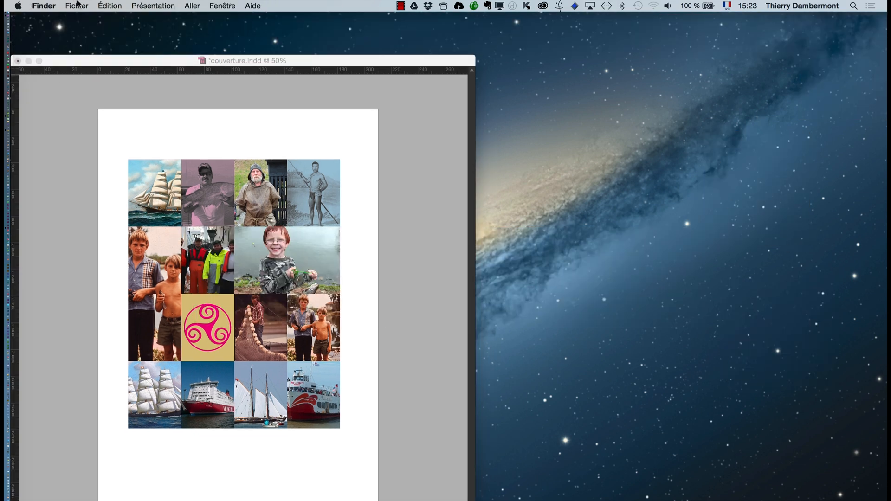
{"action": "left_click", "coordinate": [77, 5]}
{"action": "left_click", "coordinate": [92, 18]}
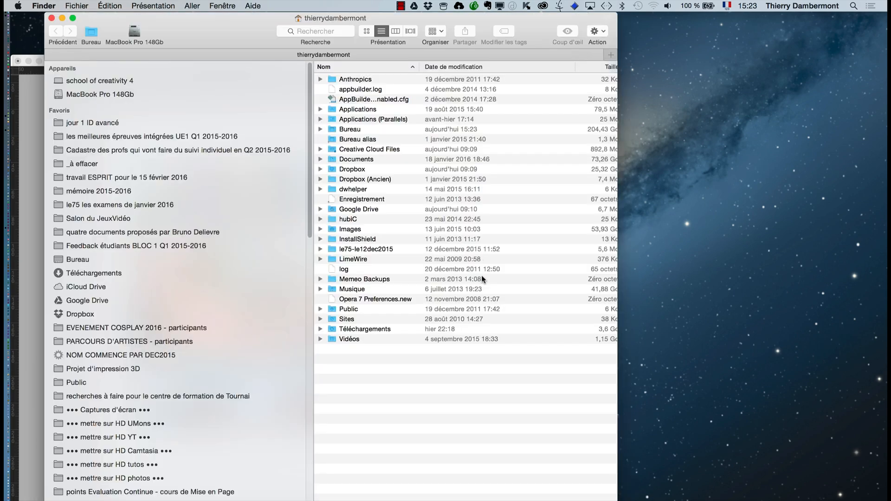
{"action": "left_click", "coordinate": [137, 124]}
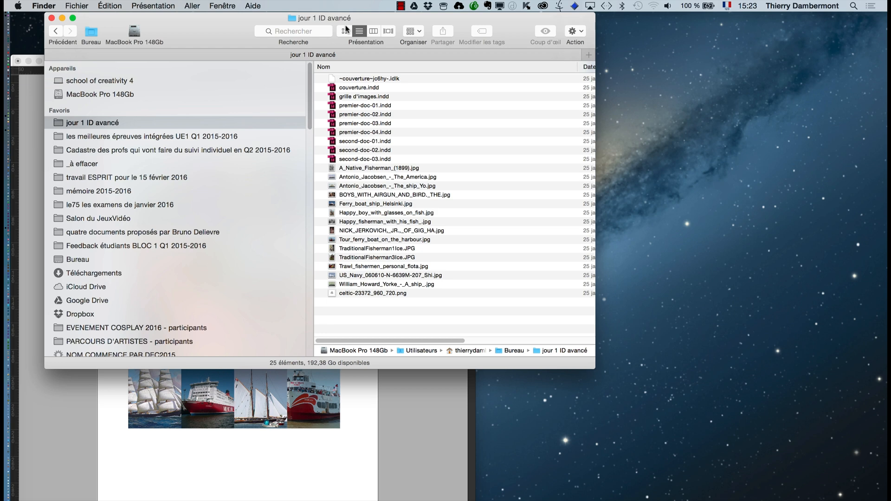
- Show the folder's files as larger icons without the sidebar, in a narrow window placed beside the InDesign document
{"action": "left_click", "coordinate": [343, 31]}
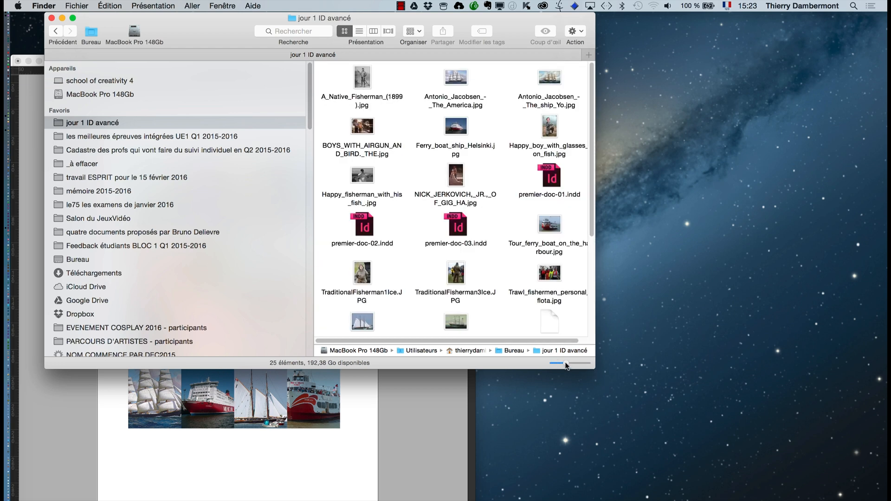
{"action": "left_click_drag", "start_coordinate": [557, 363], "coordinate": [655, 495]}
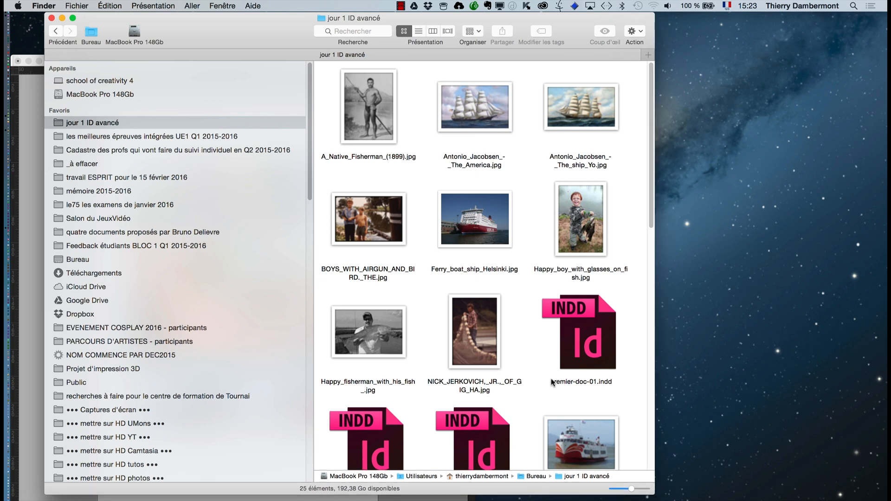
{"action": "left_click_drag", "start_coordinate": [309, 87], "coordinate": [63, 84]}
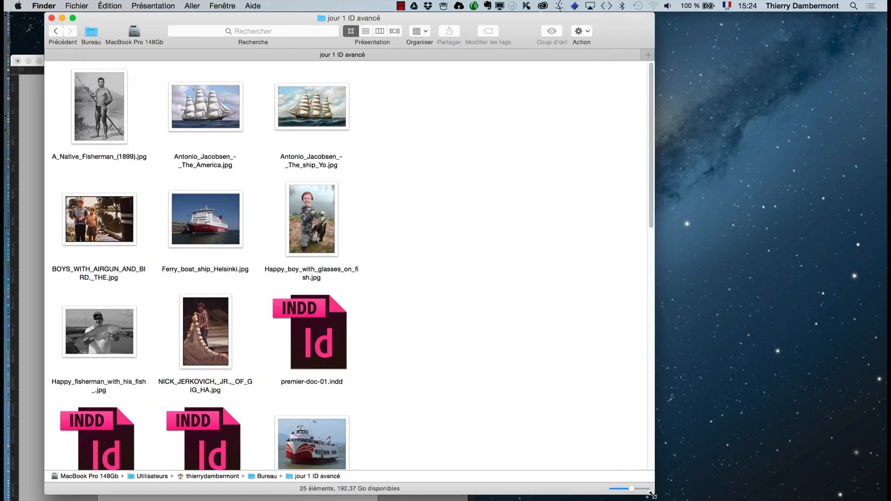
{"action": "left_click_drag", "start_coordinate": [652, 492], "coordinate": [438, 495]}
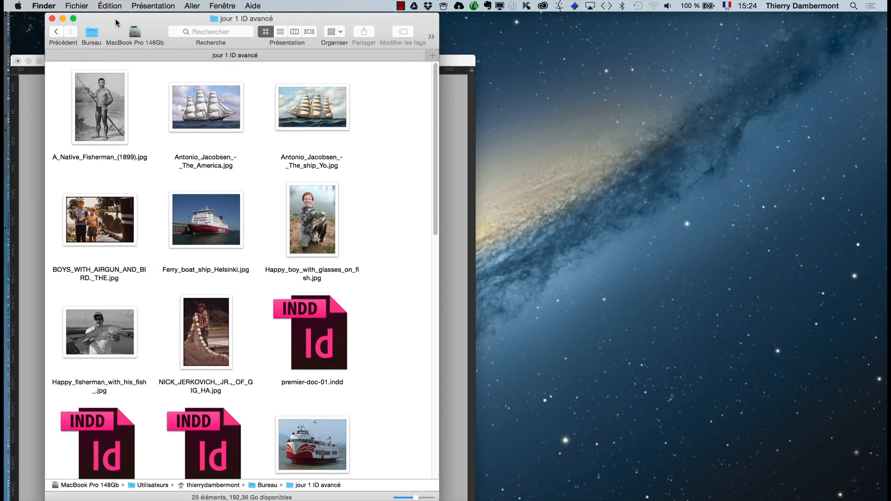
{"action": "left_click_drag", "start_coordinate": [115, 22], "coordinate": [545, 51]}
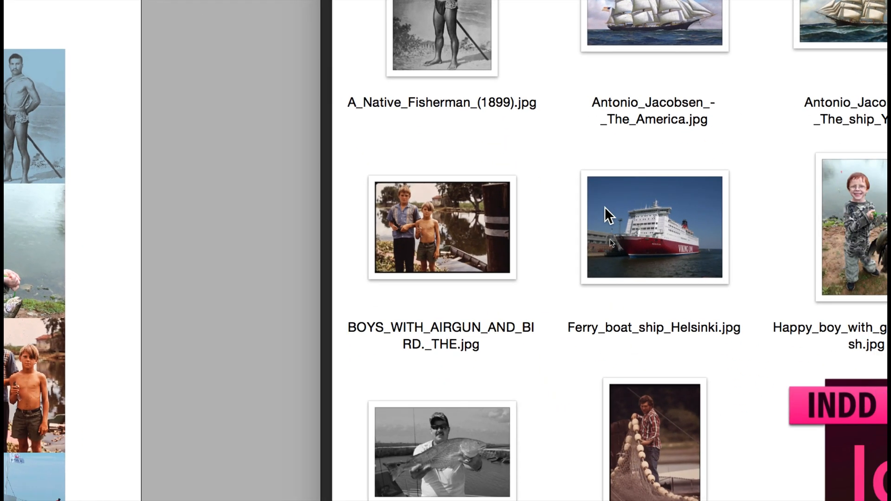
- Replace the first row's last image with Ferry_boat_ship_Helsinki.jpg and its first image with the net fisherman's photo from the folder
{"action": "left_click_drag", "start_coordinate": [605, 207], "coordinate": [394, 186]}
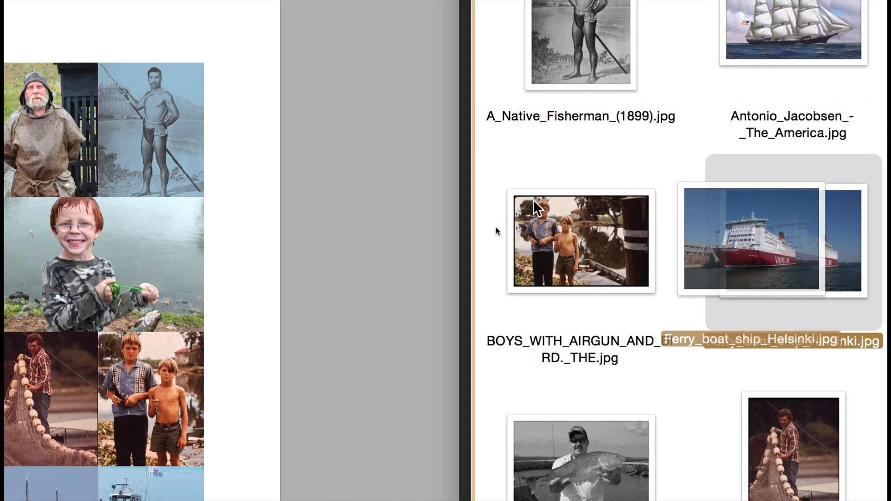
{"action": "left_click_drag", "start_coordinate": [533, 200], "coordinate": [155, 137]}
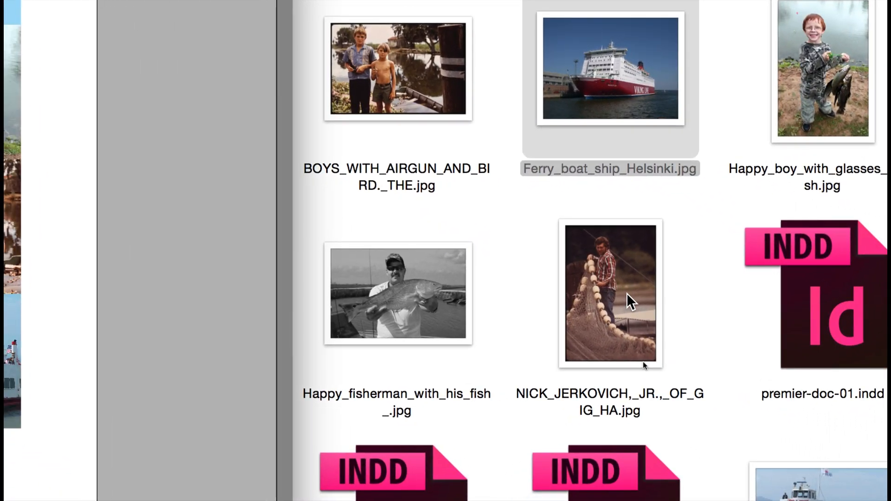
{"action": "left_click_drag", "start_coordinate": [627, 293], "coordinate": [91, 198]}
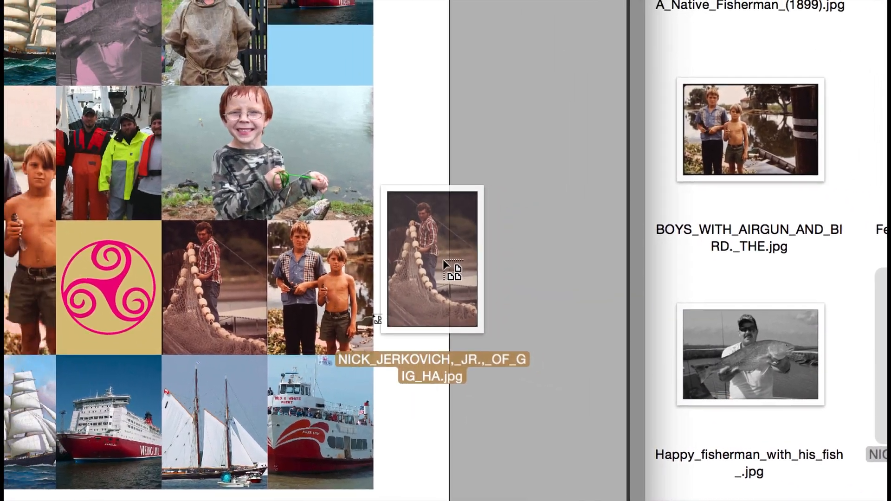
{"action": "left_click_drag", "start_coordinate": [443, 259], "coordinate": [7, 26]}
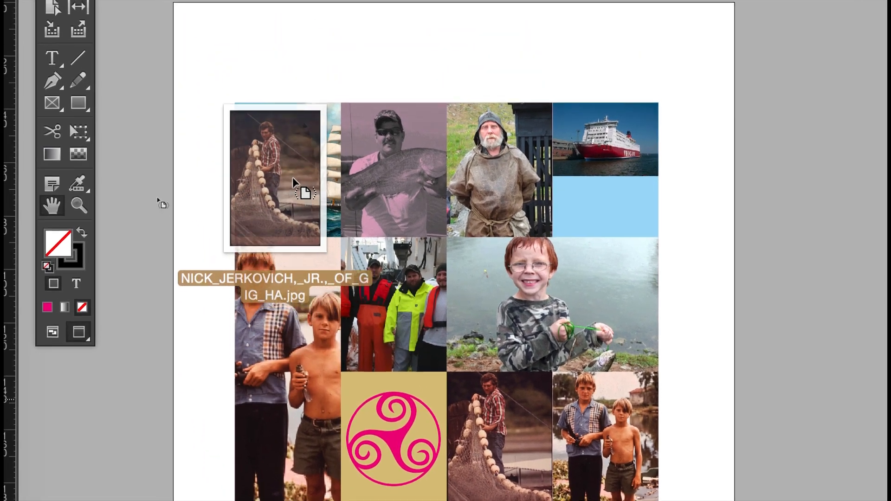
{"action": "left_click_drag", "start_coordinate": [293, 177], "coordinate": [293, 176]}
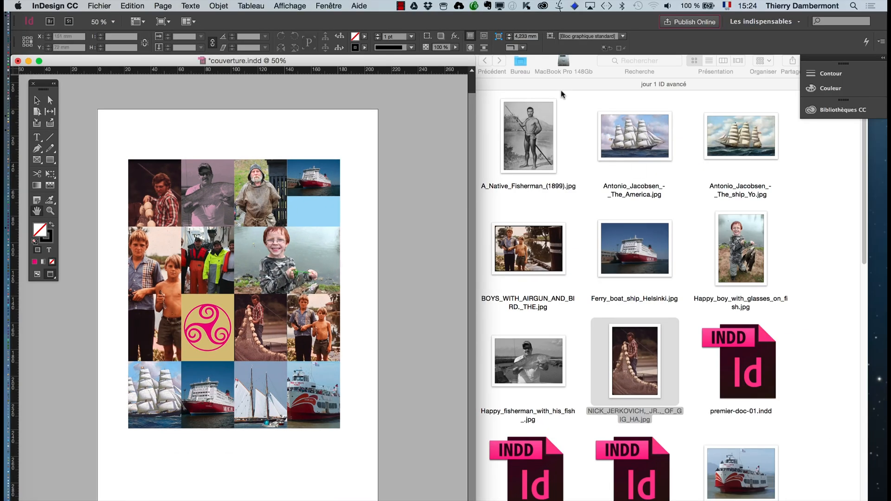
- Close the Finder window and switch back to the couverture.indd document in InDesign
{"action": "left_click", "coordinate": [492, 96]}
{"action": "left_click", "coordinate": [481, 48]}
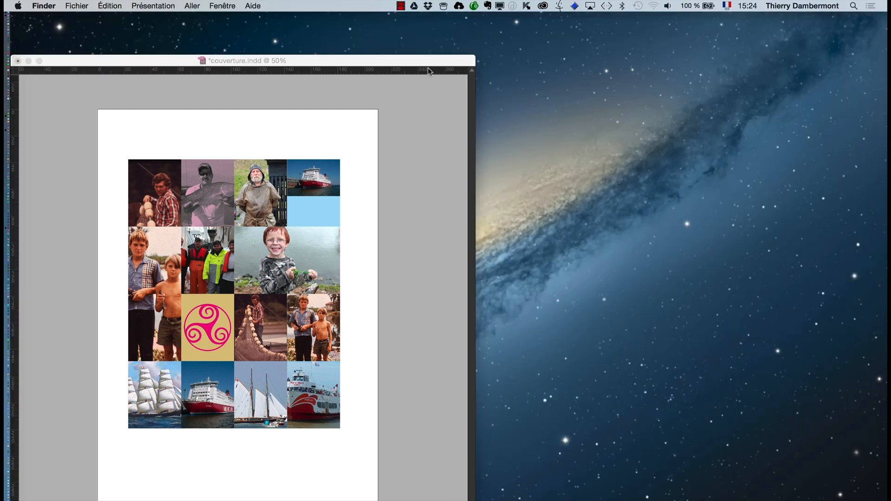
{"action": "left_click", "coordinate": [428, 69]}
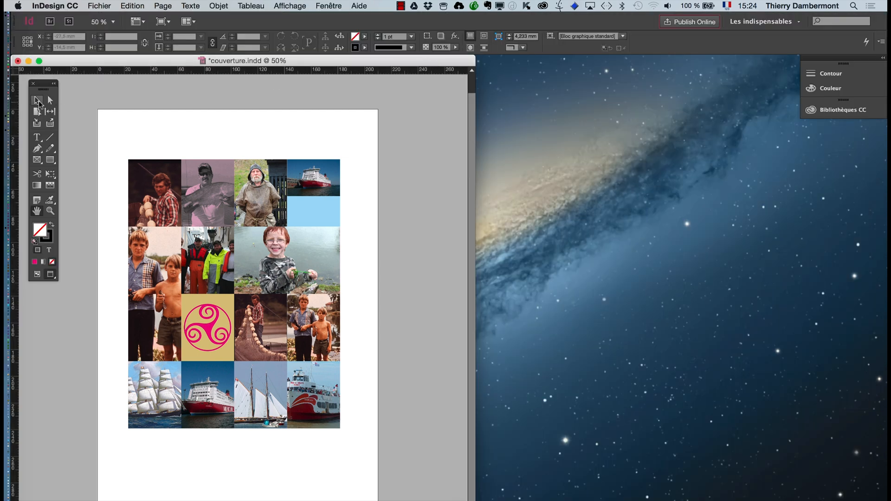
- Make the first row's last and first images fill their frames proportionally, and clear the selection
{"action": "left_click", "coordinate": [37, 100]}
{"action": "left_click", "coordinate": [325, 173]}
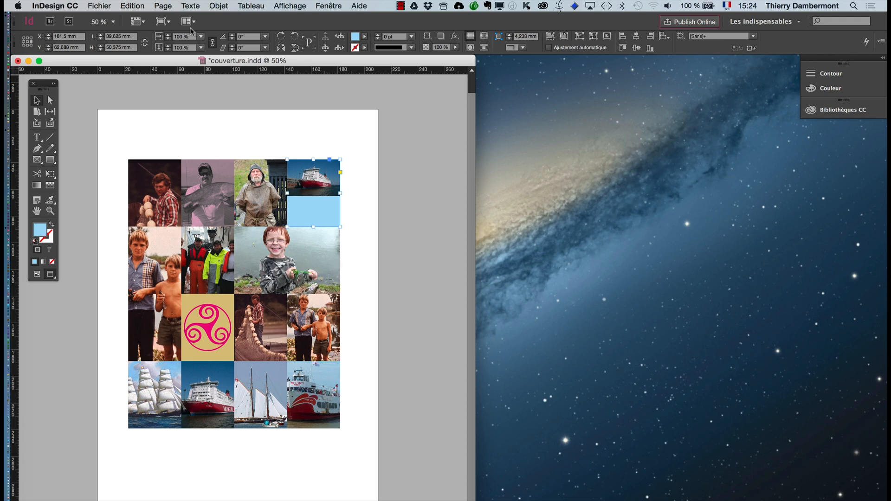
{"action": "left_click", "coordinate": [214, 6]}
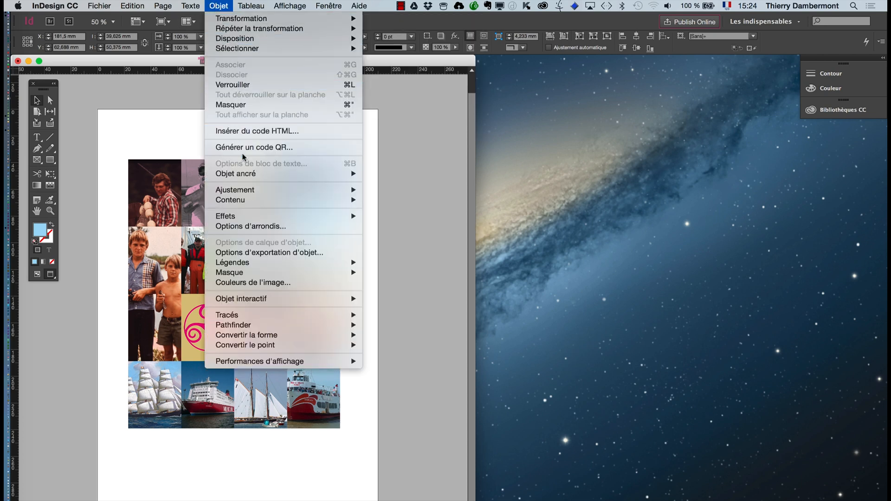
{"action": "mouse_move", "coordinate": [255, 190]}
{"action": "left_click", "coordinate": [400, 191]}
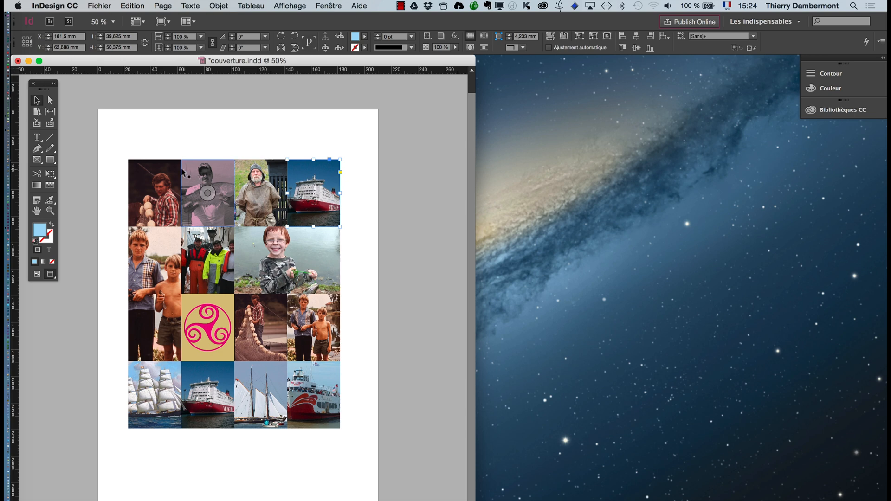
{"action": "left_click", "coordinate": [149, 188]}
{"action": "left_click", "coordinate": [218, 6]}
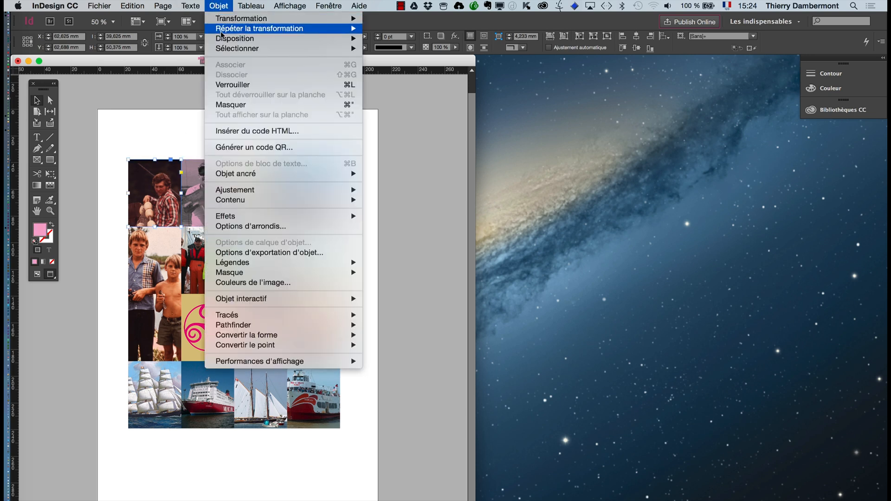
{"action": "mouse_move", "coordinate": [263, 200]}
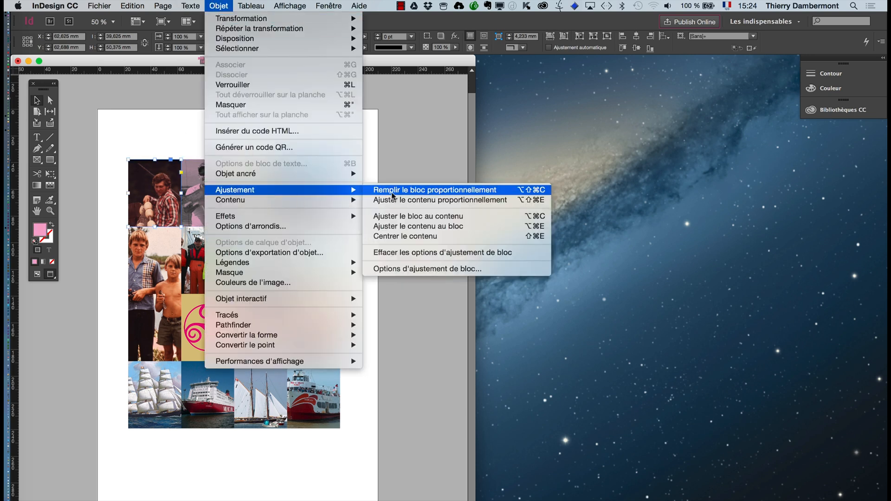
{"action": "left_click", "coordinate": [399, 190]}
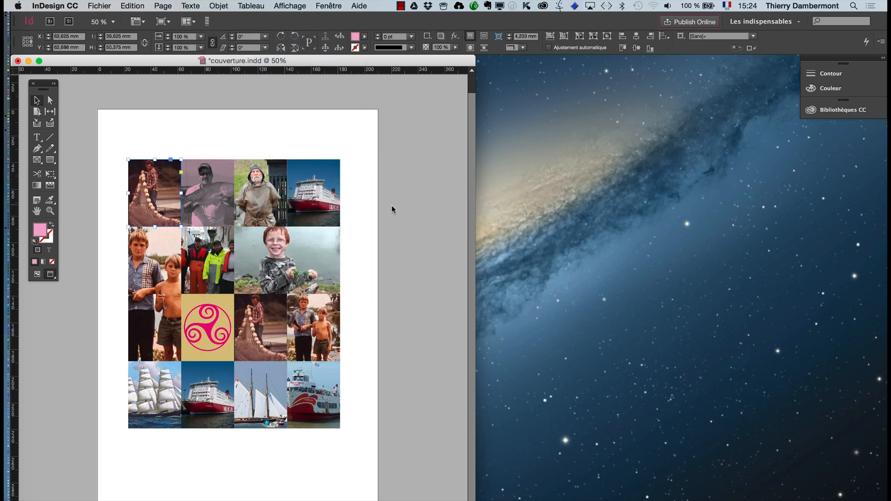
{"action": "left_click", "coordinate": [118, 150]}
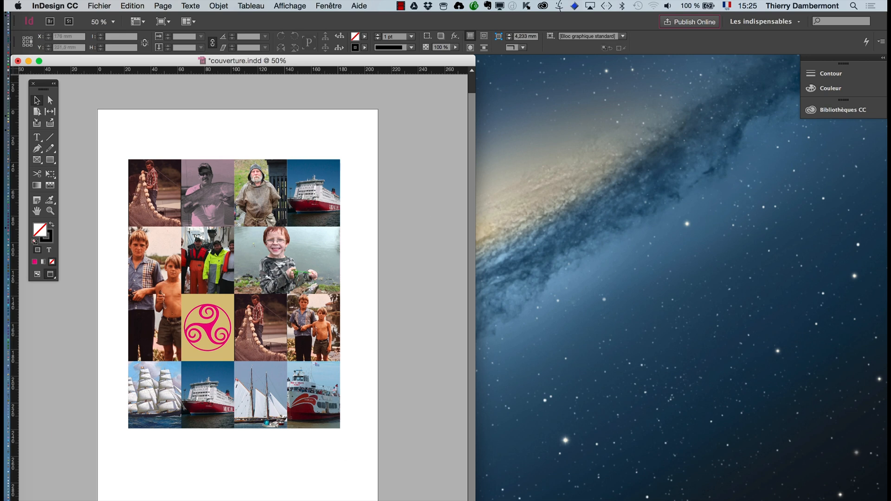
- Widen the document window slightly and move it clear of the tool palette
{"action": "left_click_drag", "start_coordinate": [475, 500], "coordinate": [488, 500]}
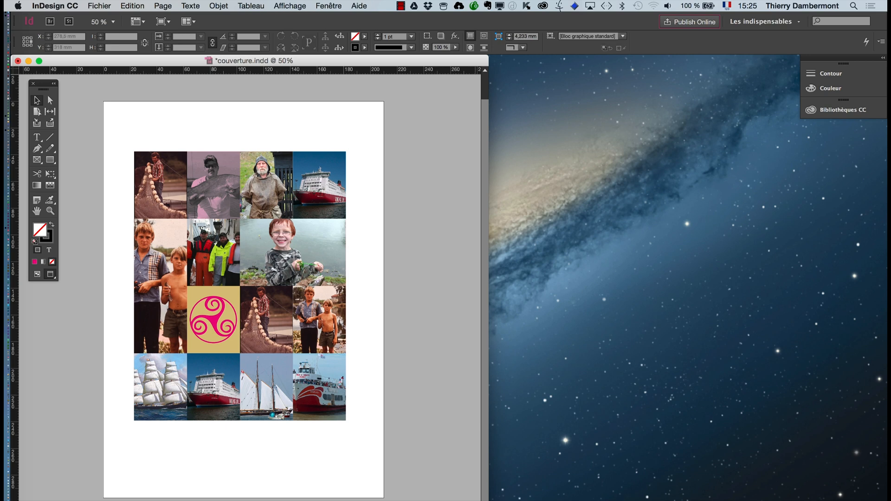
{"action": "mouse_move", "coordinate": [415, 65]}
{"action": "left_mouse_down"}
{"action": "mouse_move", "coordinate": [450, 65]}
{"action": "mouse_move", "coordinate": [417, 68]}
{"action": "left_mouse_up"}
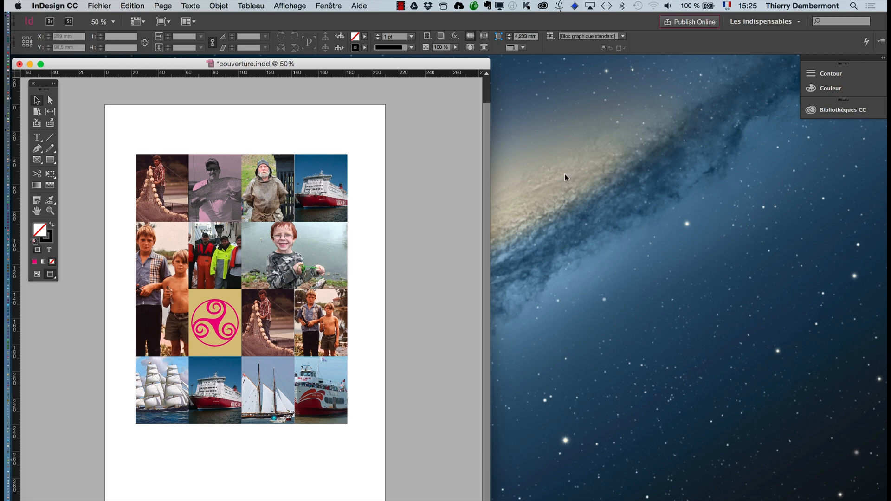
{"action": "left_click_drag", "start_coordinate": [442, 69], "coordinate": [488, 68]}
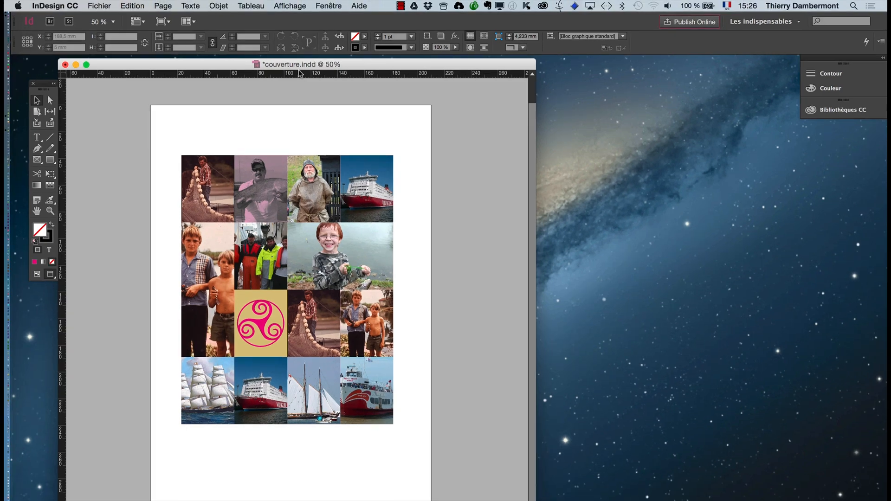
- Switch to Finder and show the folder "jour 1 ID avancé" as a list in a new, smaller window
{"action": "key", "text": "super+Tab"}
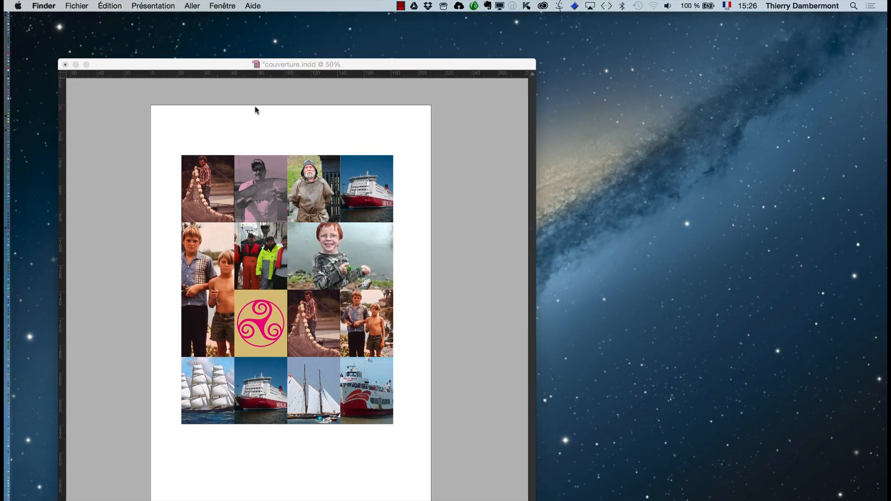
{"action": "left_click", "coordinate": [76, 5]}
{"action": "left_click", "coordinate": [92, 15]}
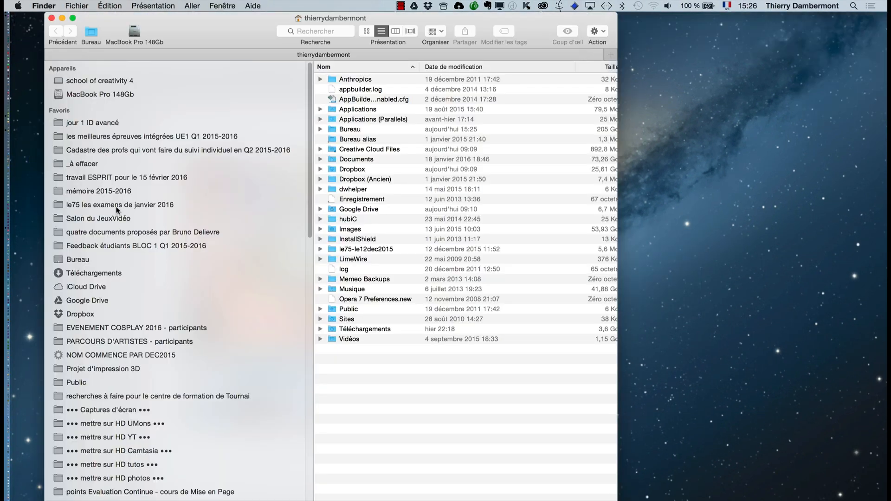
{"action": "left_click", "coordinate": [92, 126]}
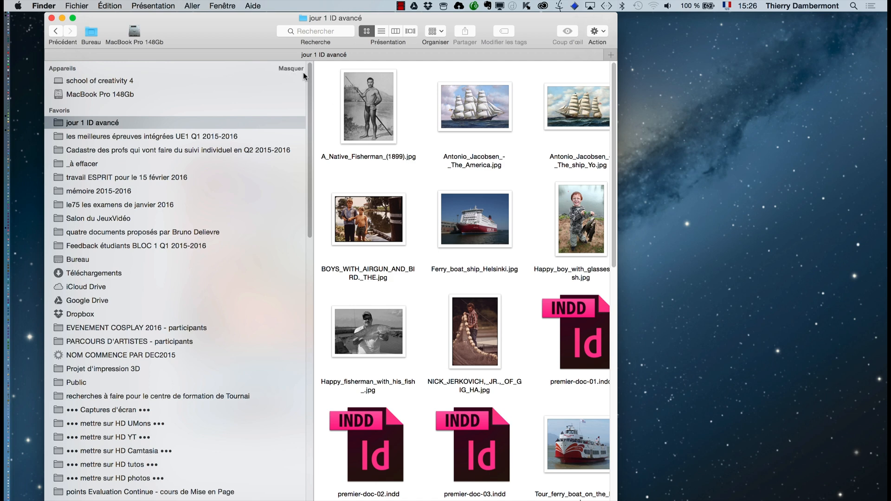
{"action": "left_click", "coordinate": [381, 31]}
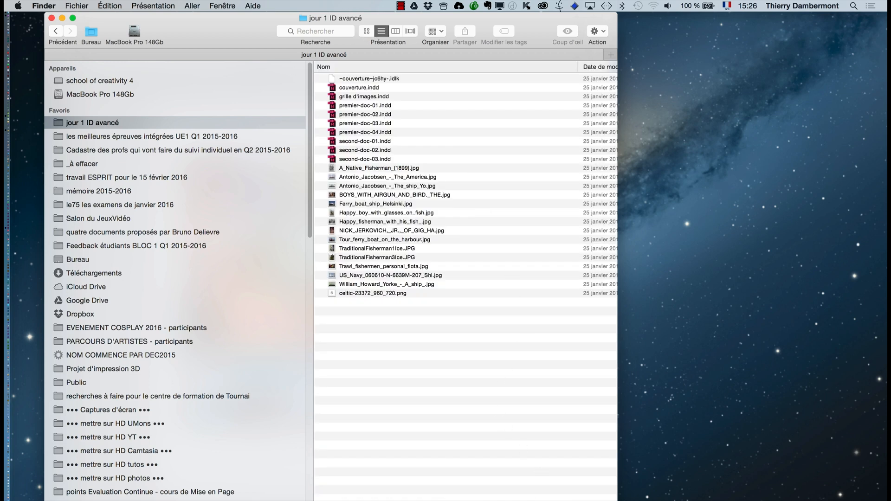
{"action": "left_click_drag", "start_coordinate": [617, 500], "coordinate": [582, 366]}
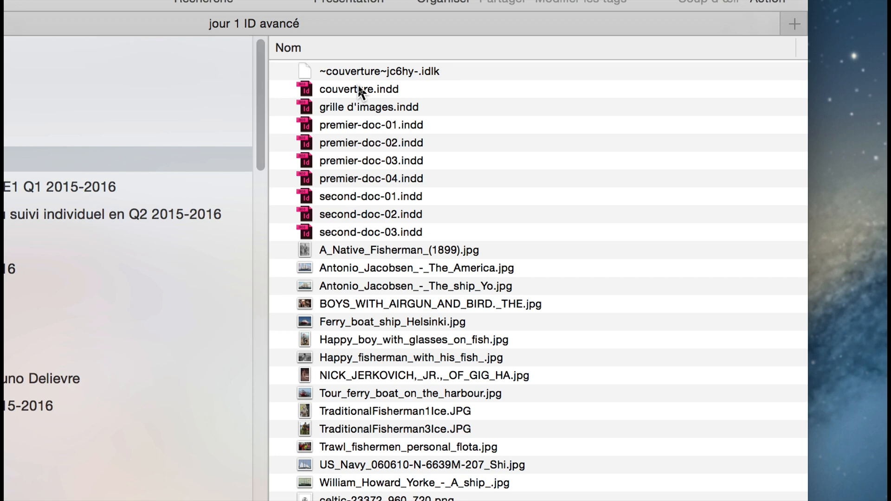
- Compress couverture.indd into a zip archive in the same folder
{"action": "left_click", "coordinate": [359, 87]}
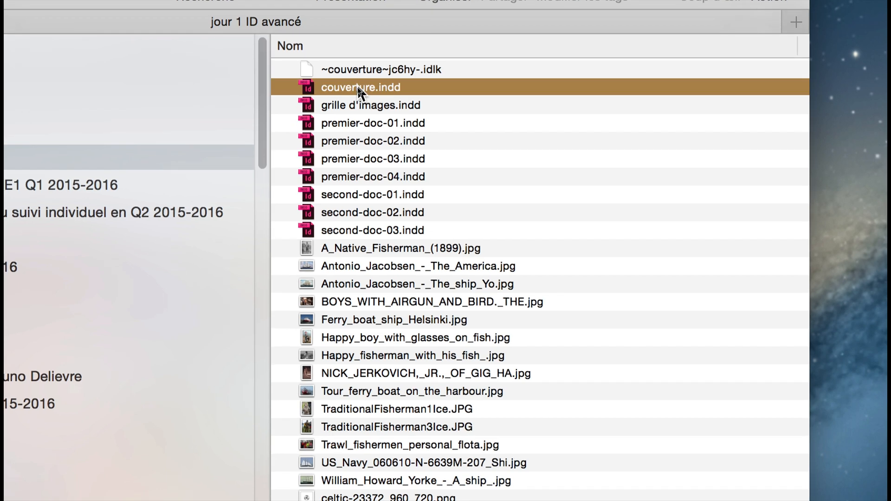
{"action": "right_click", "coordinate": [357, 86]}
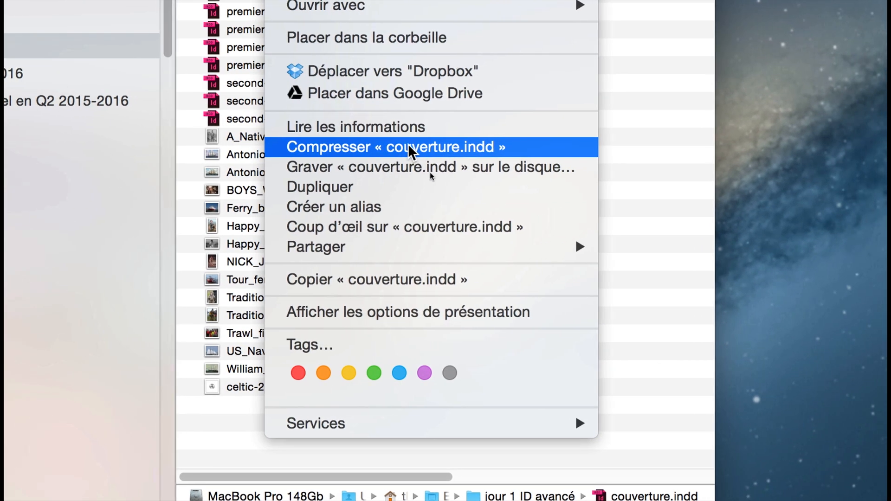
{"action": "left_click", "coordinate": [407, 145]}
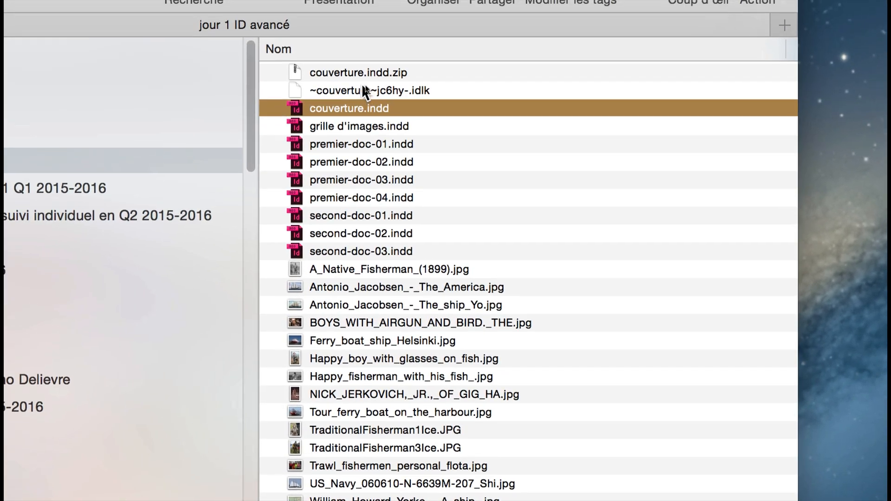
- Compare the couverture.indd.zip archive with the original couverture.indd in the file list
{"action": "left_click", "coordinate": [354, 63]}
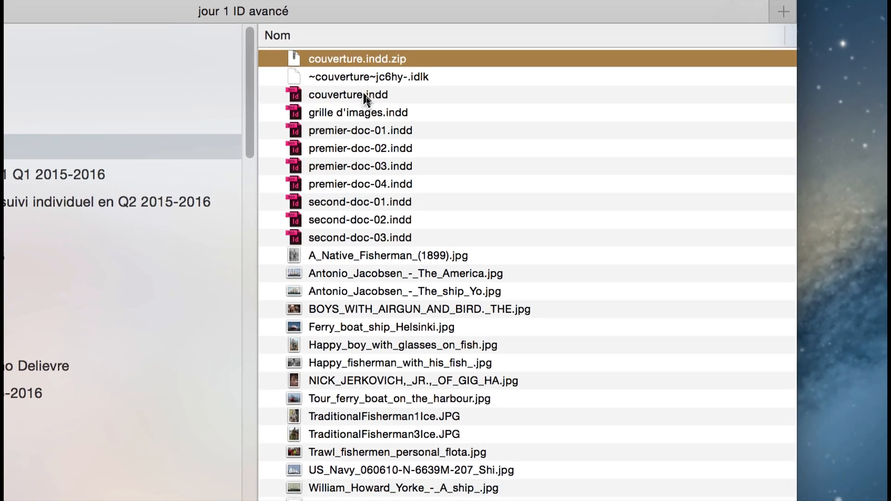
{"action": "left_click", "coordinate": [362, 99]}
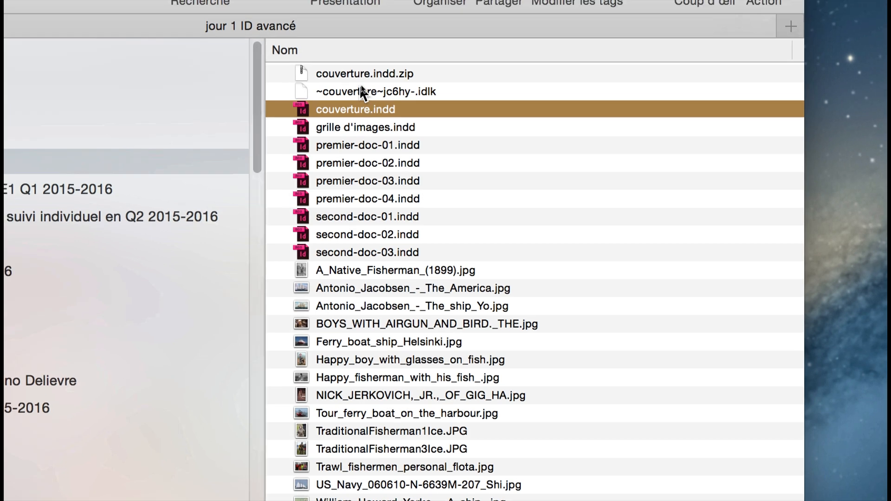
{"action": "left_click", "coordinate": [349, 58]}
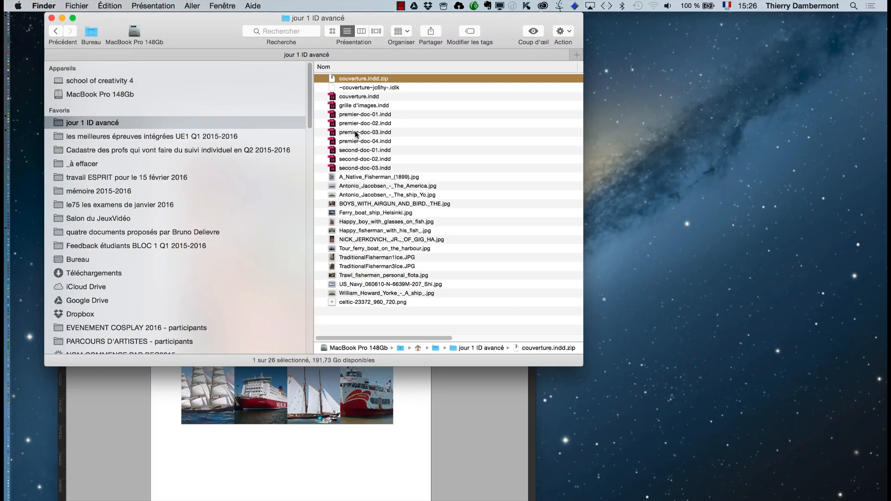
{"action": "left_click", "coordinate": [342, 97]}
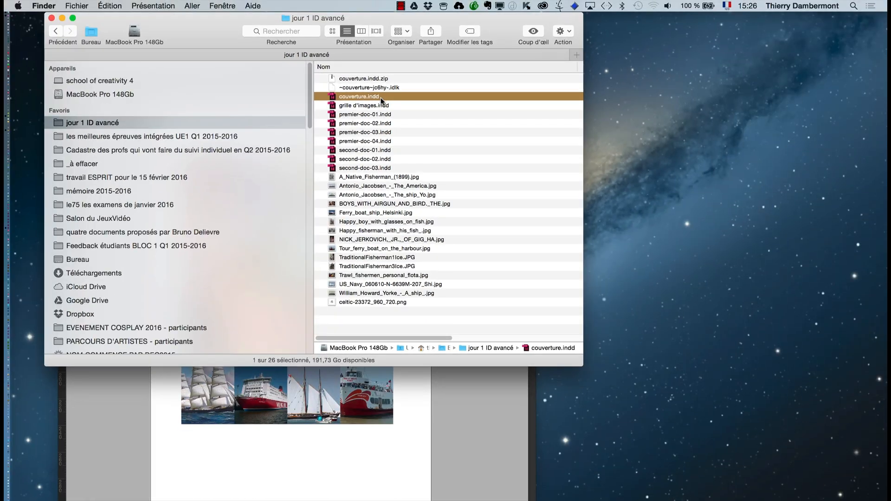
- Close the Finder window, switch back to InDesign and save couverture.indd
{"action": "left_click", "coordinate": [52, 18]}
{"action": "left_click", "coordinate": [189, 70]}
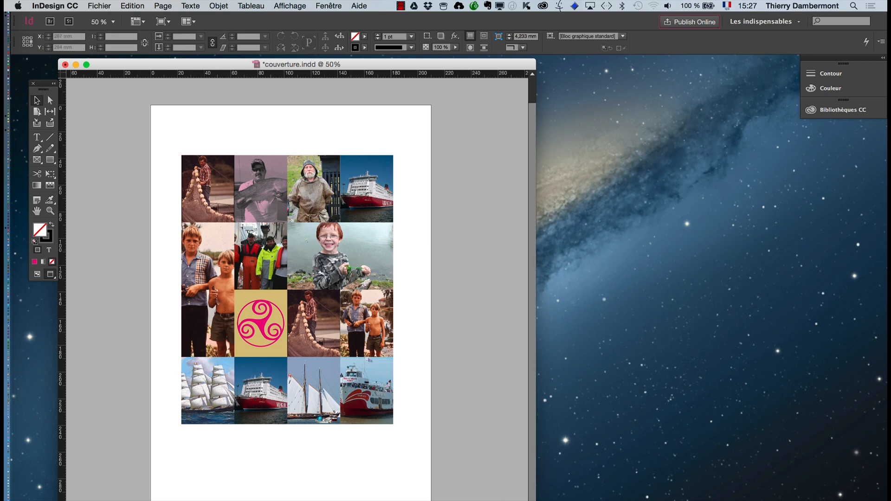
{"action": "left_click", "coordinate": [115, 4]}
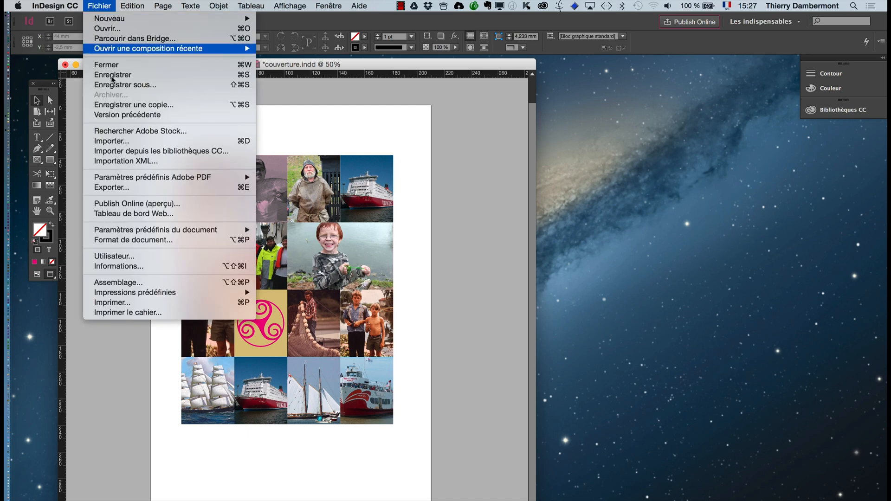
{"action": "left_click", "coordinate": [117, 81]}
- Open "jour 1 ID avancé" in a new Finder window and examine couverture.indd and couverture.indd.zip
{"action": "key", "text": "super+Tab"}
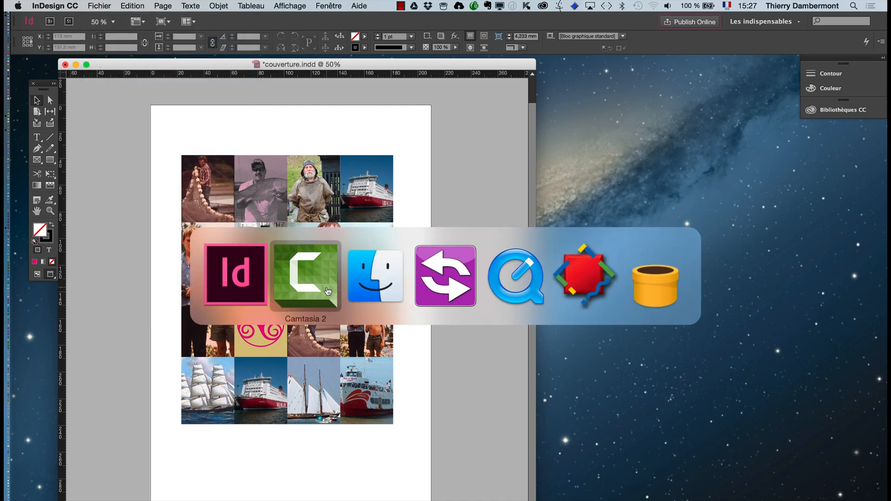
{"action": "left_click", "coordinate": [88, 6]}
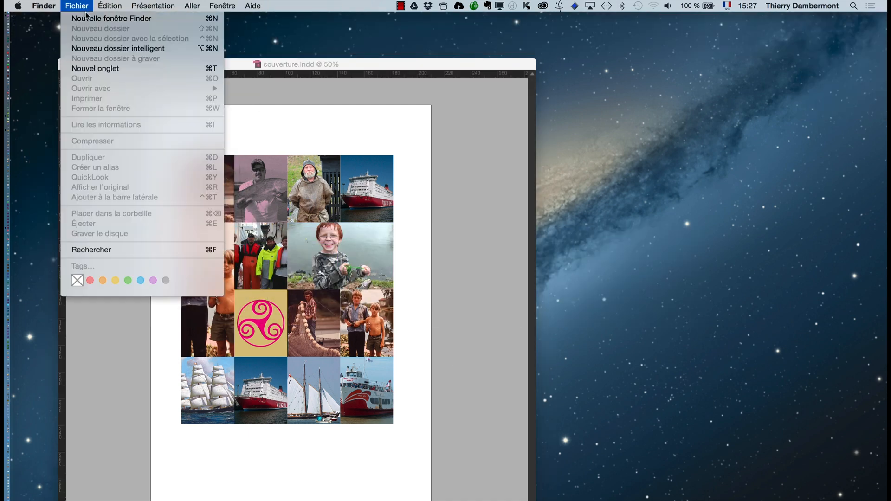
{"action": "left_click", "coordinate": [107, 16]}
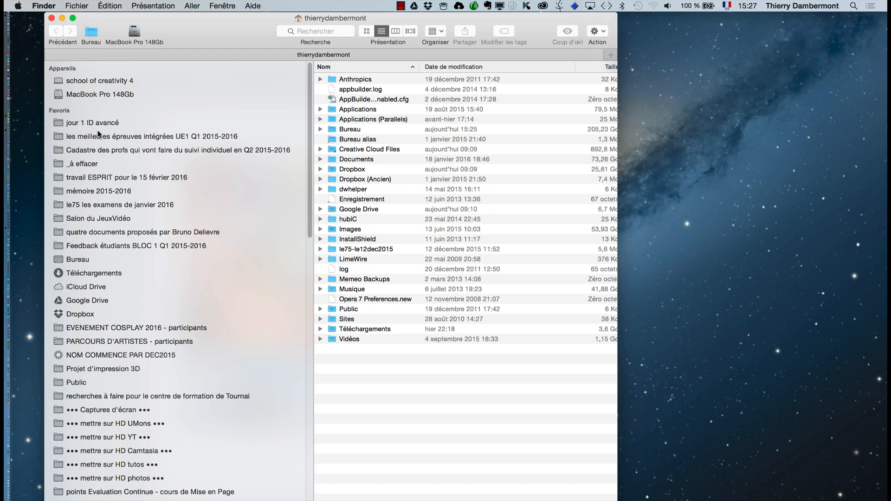
{"action": "left_click", "coordinate": [95, 123]}
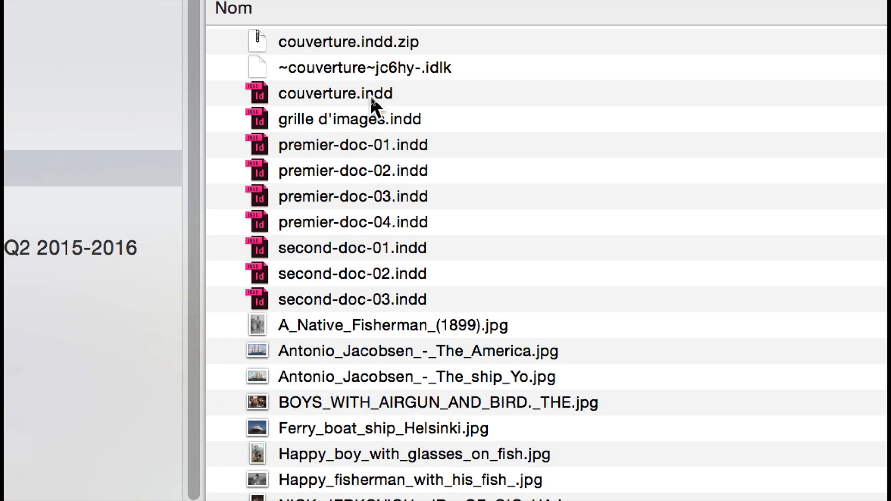
{"action": "left_click", "coordinate": [370, 94]}
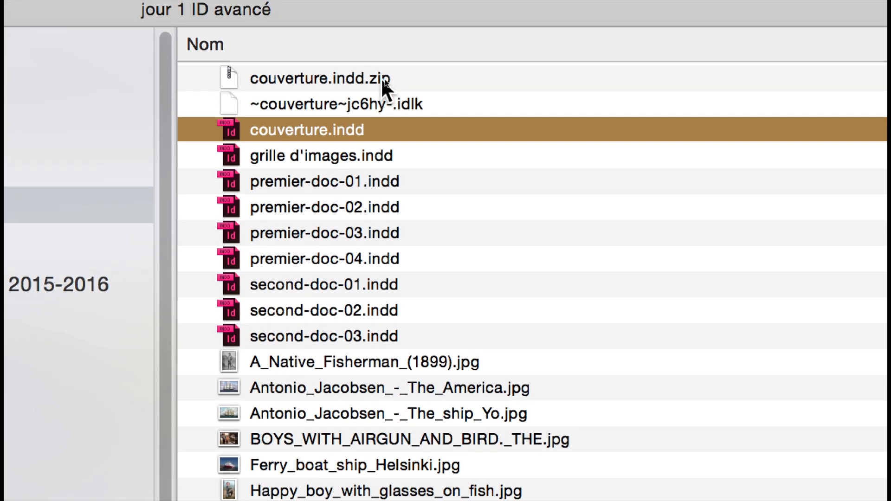
{"action": "left_click", "coordinate": [381, 41]}
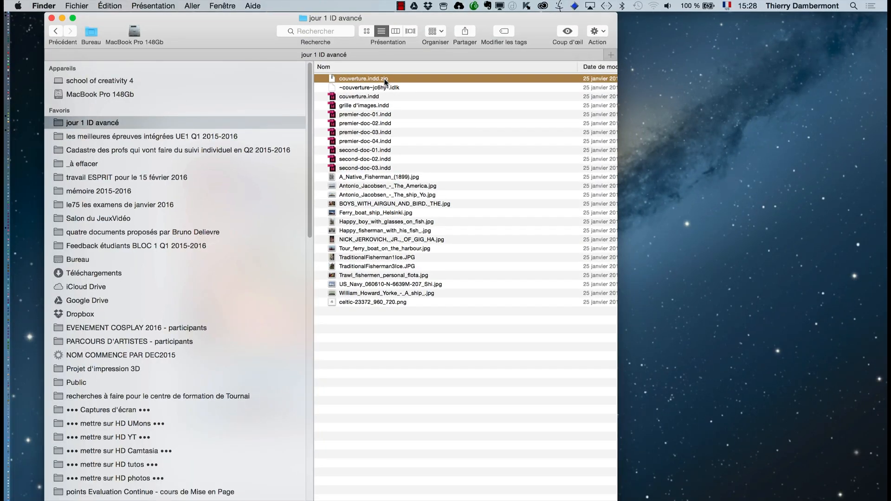
- Close the Finder window, return to InDesign, reopen the recent document premier-doc-04.indd and update its modified links
{"action": "left_click", "coordinate": [51, 18]}
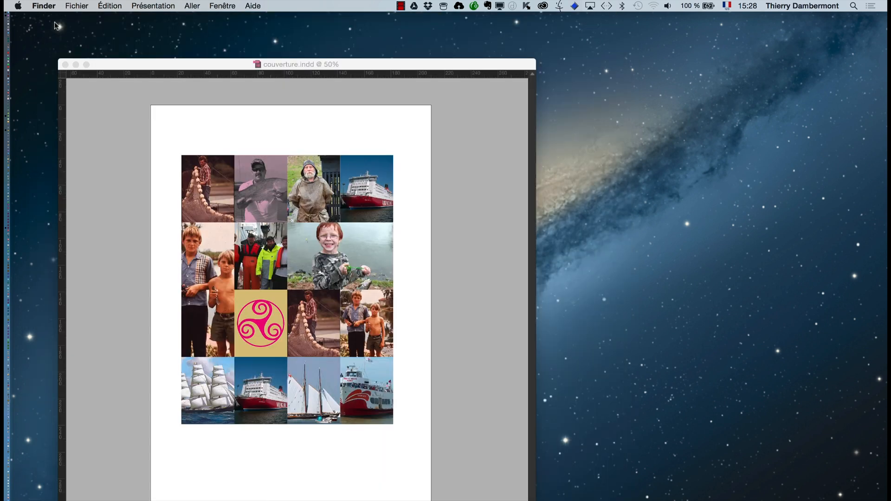
{"action": "left_click", "coordinate": [300, 73]}
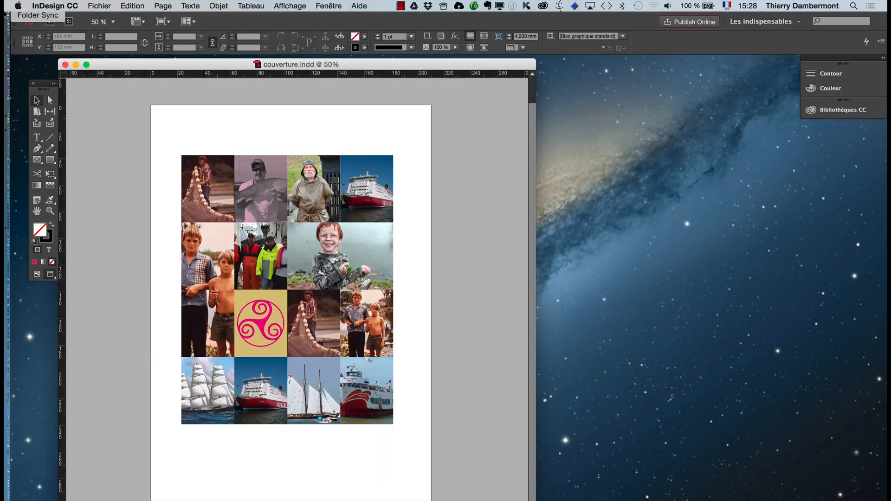
{"action": "left_click", "coordinate": [99, 6]}
{"action": "mouse_move", "coordinate": [232, 49]}
{"action": "left_click", "coordinate": [278, 49]}
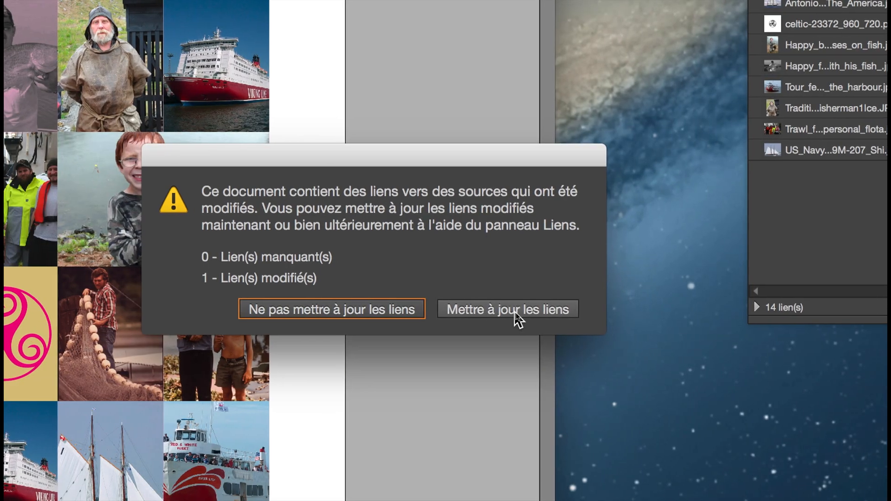
{"action": "left_click", "coordinate": [519, 319]}
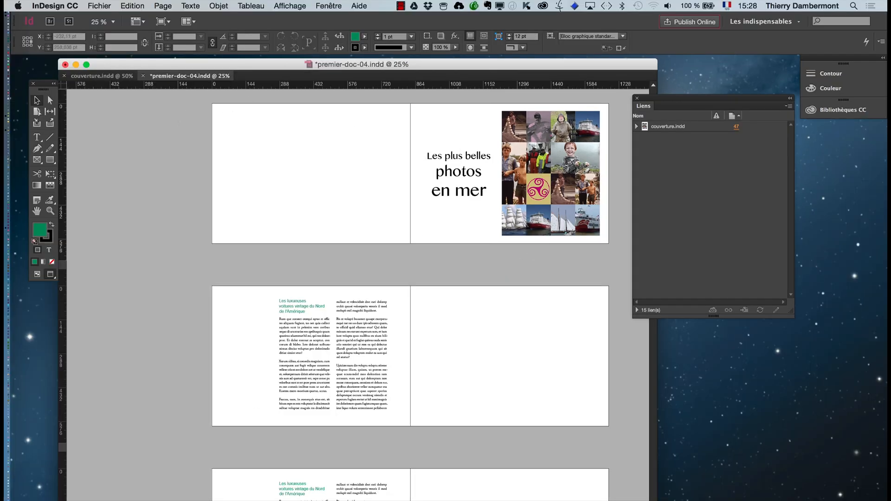
- Compare the cover image grid placed in premier-doc-04.indd with the source document couverture.indd
{"action": "left_click_drag", "start_coordinate": [657, 500], "coordinate": [626, 497]}
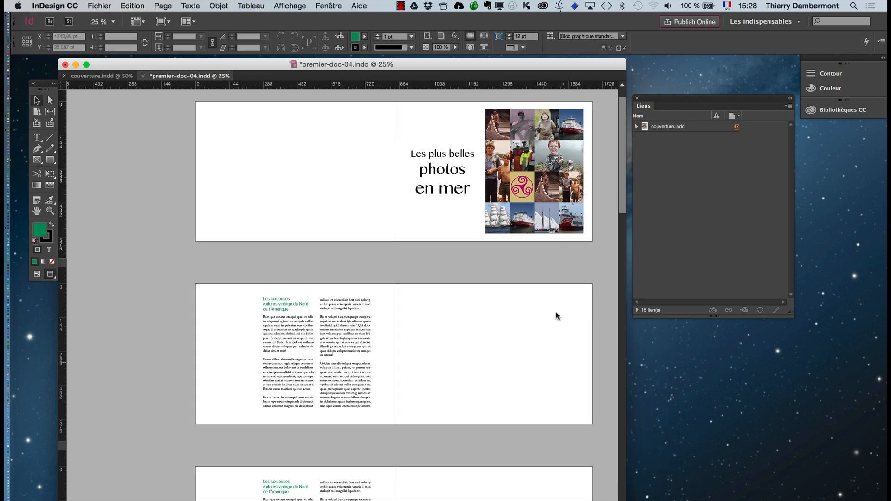
{"action": "left_click", "coordinate": [37, 211]}
{"action": "left_click_drag", "start_coordinate": [224, 256], "coordinate": [175, 257]}
{"action": "left_click_drag", "start_coordinate": [246, 270], "coordinate": [206, 271]}
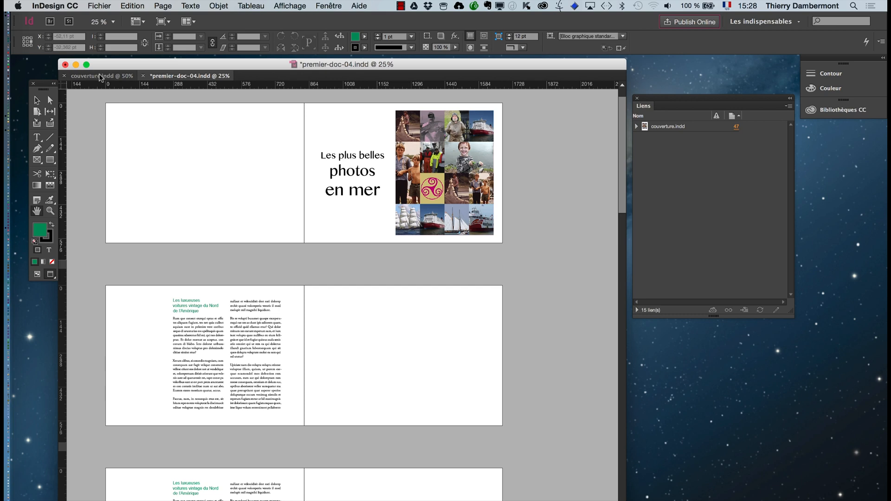
{"action": "left_click", "coordinate": [110, 80]}
{"action": "left_click", "coordinate": [189, 76]}
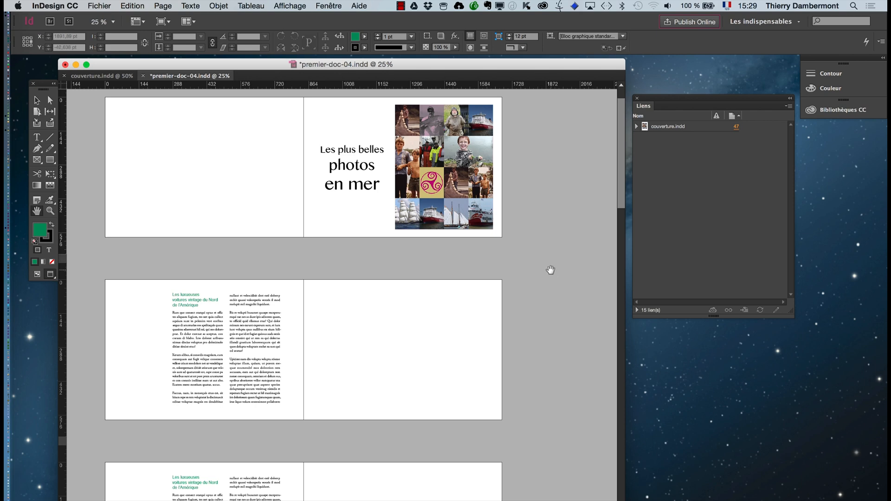
- Return to couverture.indd, shrink the Links panel and move it off the page area, and widen the document window
{"action": "left_click", "coordinate": [114, 76]}
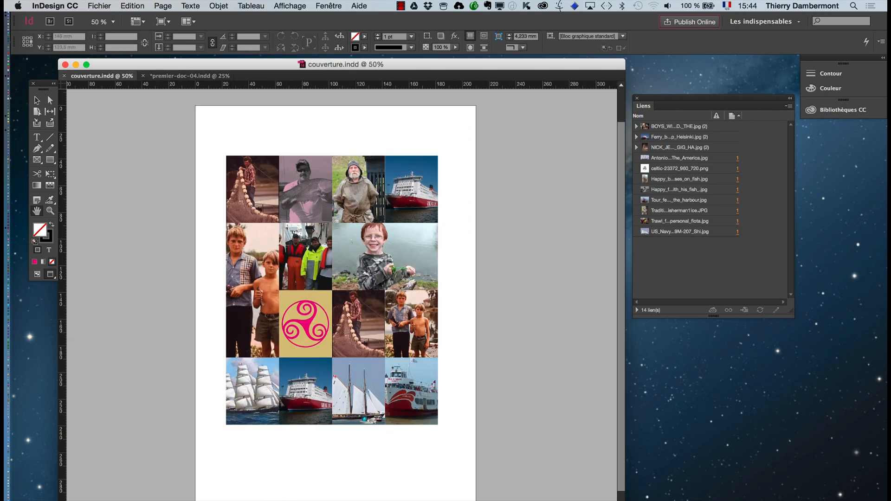
{"action": "left_click_drag", "start_coordinate": [788, 312], "coordinate": [755, 306]}
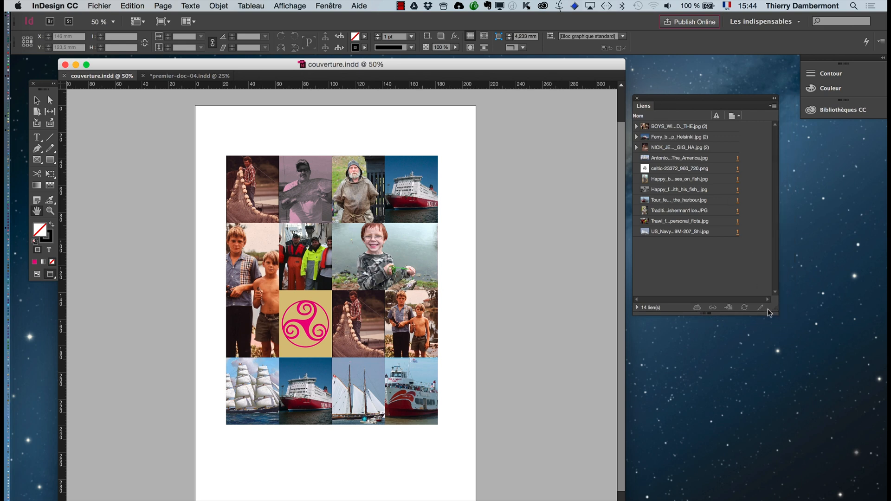
{"action": "left_click_drag", "start_coordinate": [649, 95], "coordinate": [746, 143]}
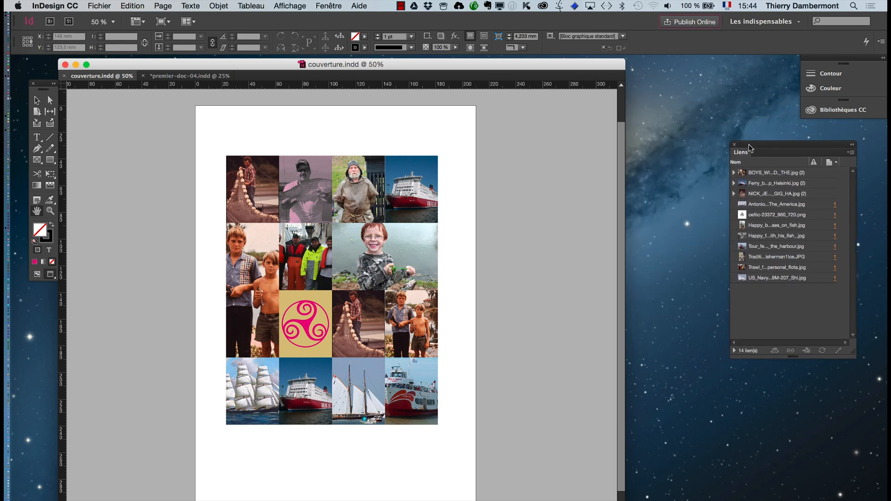
{"action": "left_click_drag", "start_coordinate": [625, 499], "coordinate": [714, 500]}
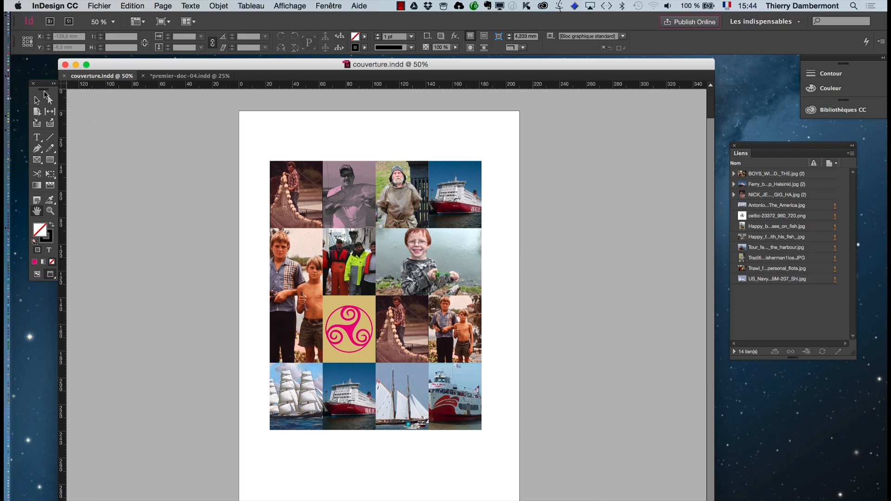
- Place the tools panel beside the page, activate the Selection tool and show couverture.indd in normal display mode
{"action": "left_click_drag", "start_coordinate": [45, 90], "coordinate": [236, 154]}
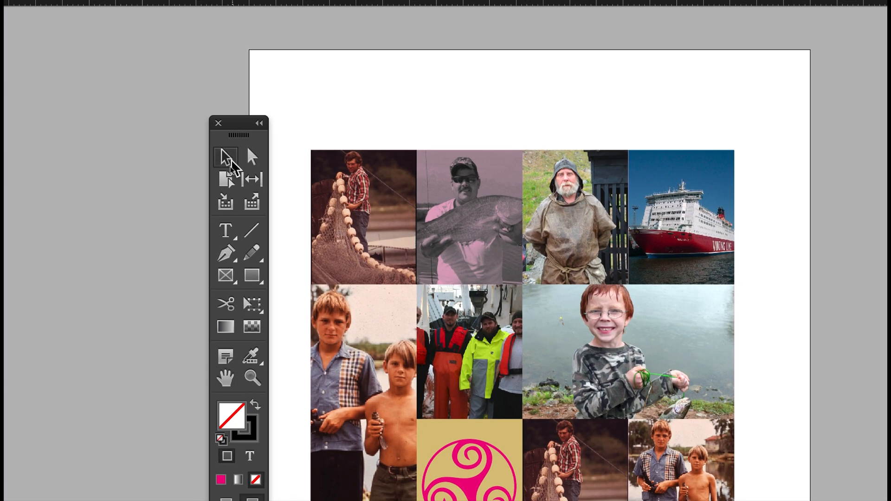
{"action": "left_click", "coordinate": [233, 172]}
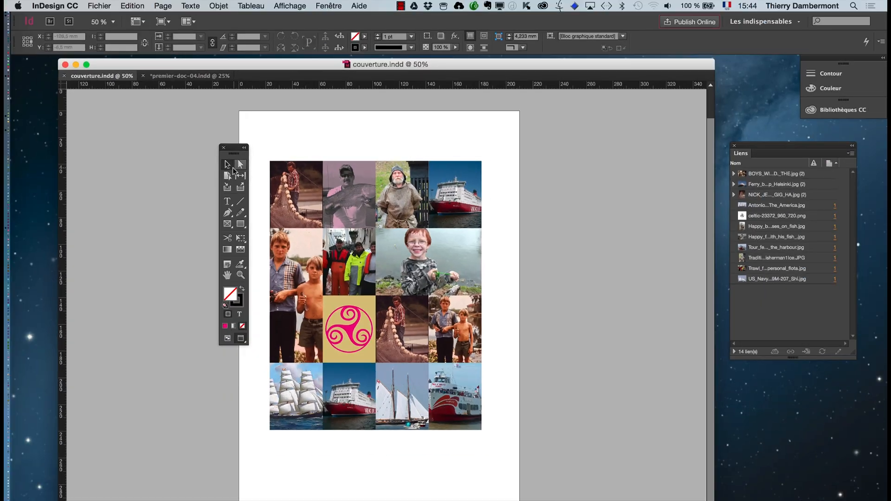
{"action": "left_click", "coordinate": [230, 339]}
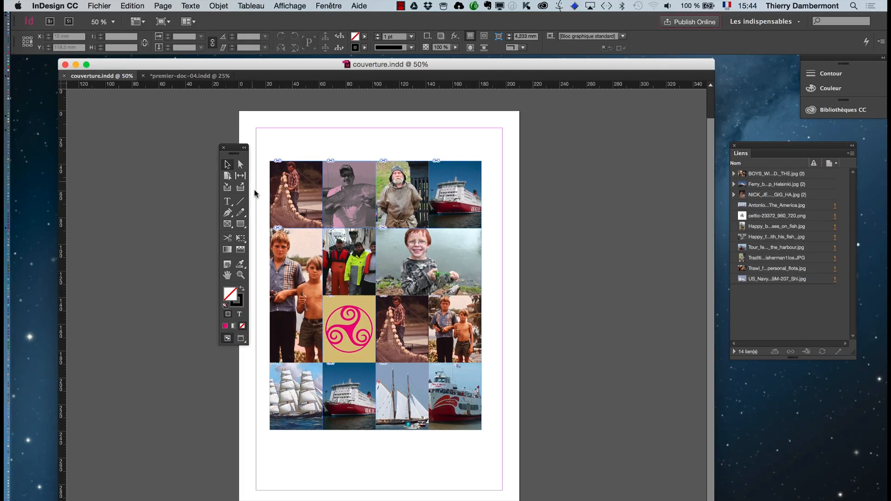
{"action": "left_click_drag", "start_coordinate": [236, 155], "coordinate": [186, 152]}
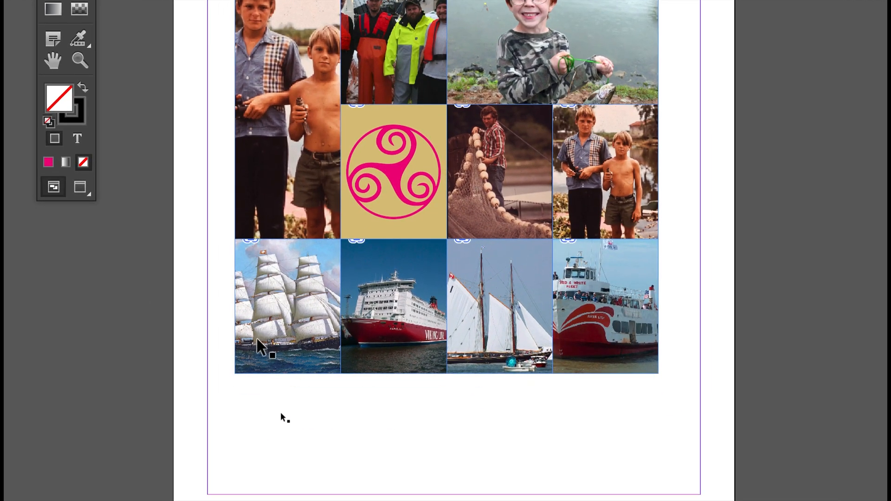
- Unite the tall ship frame, the white schooner frame and the small two-boys frame above them into one shape with Pathfinder
{"action": "left_click", "coordinate": [260, 332]}
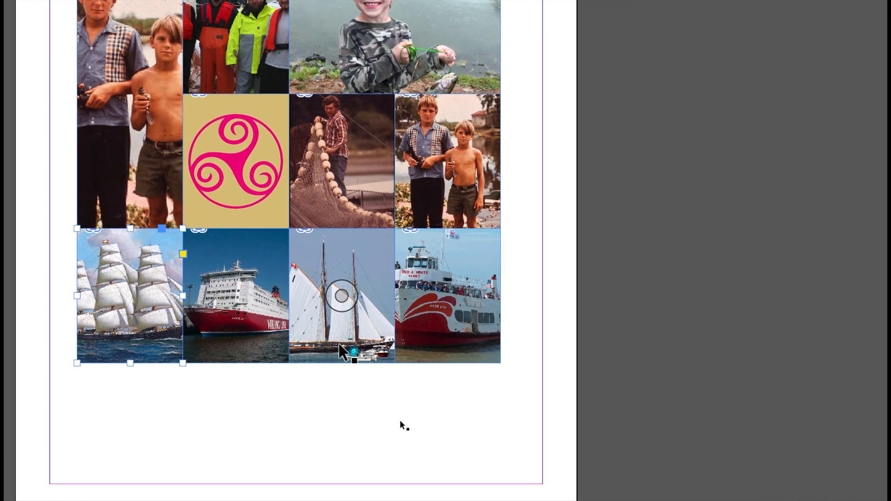
{"action": "left_click", "coordinate": [351, 345], "text": "shift"}
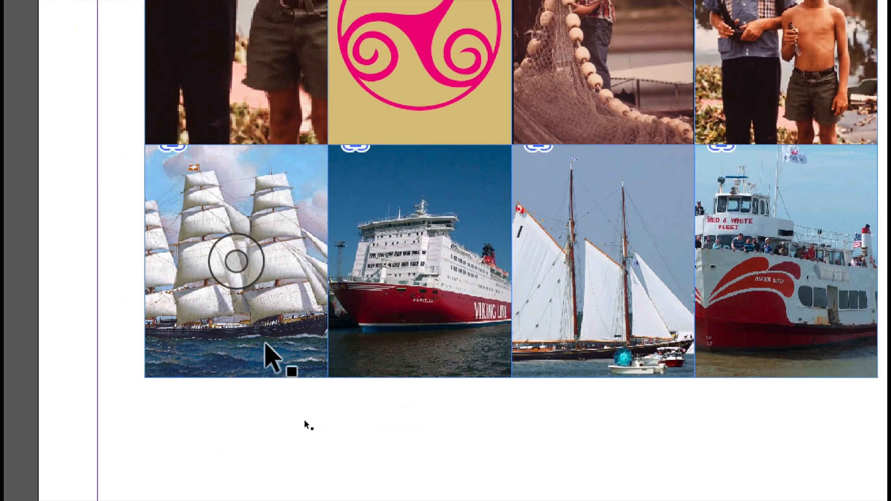
{"action": "left_click", "coordinate": [221, 279]}
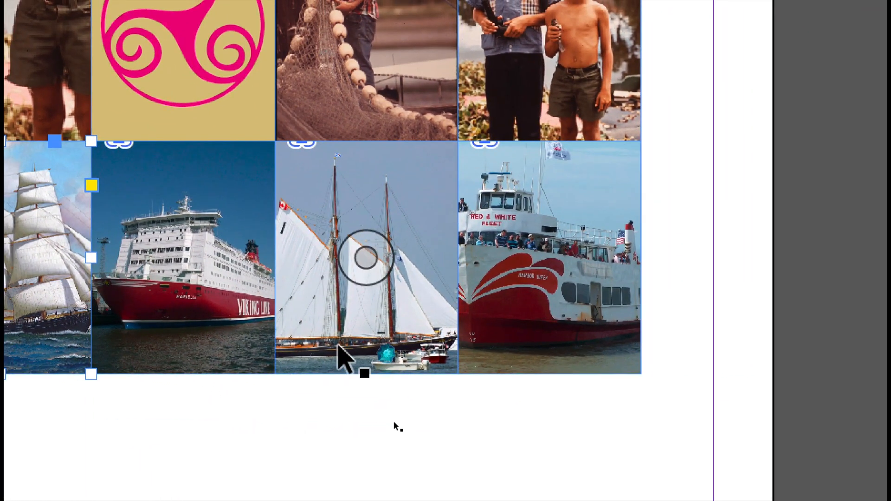
{"action": "left_click", "coordinate": [421, 342], "text": "shift"}
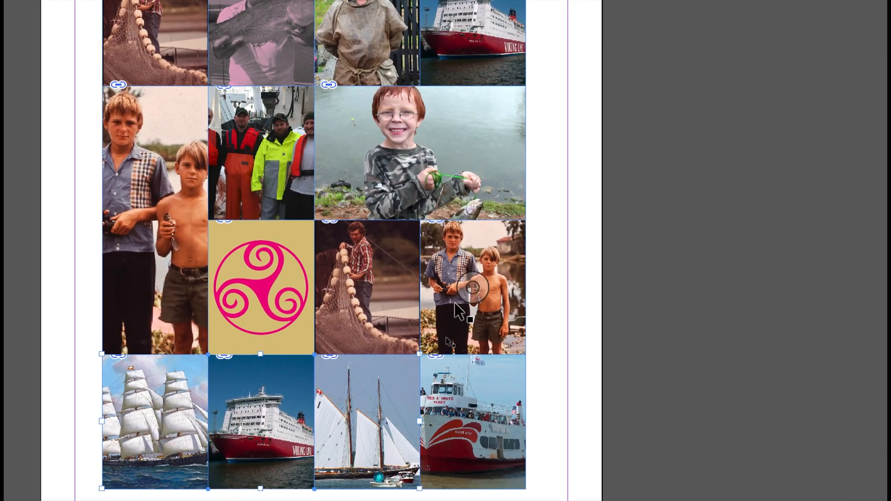
{"action": "left_click", "coordinate": [445, 307], "text": "shift"}
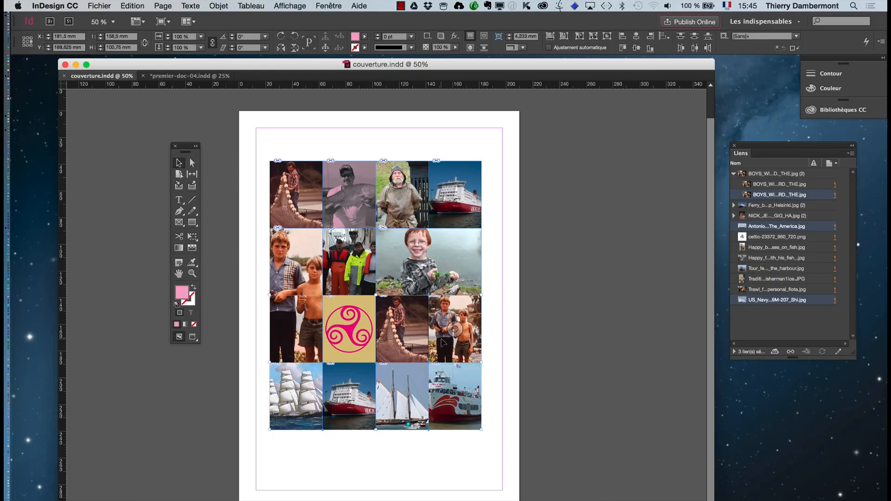
{"action": "left_click", "coordinate": [328, 6]}
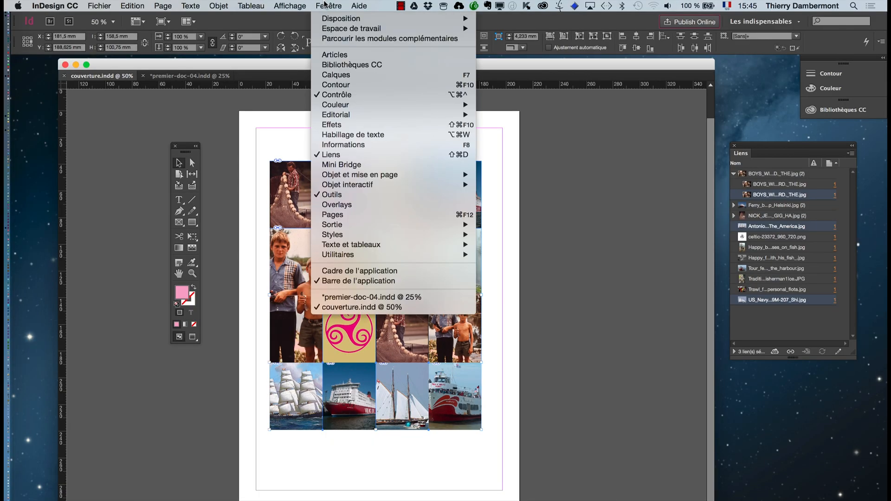
{"action": "mouse_move", "coordinate": [360, 179]}
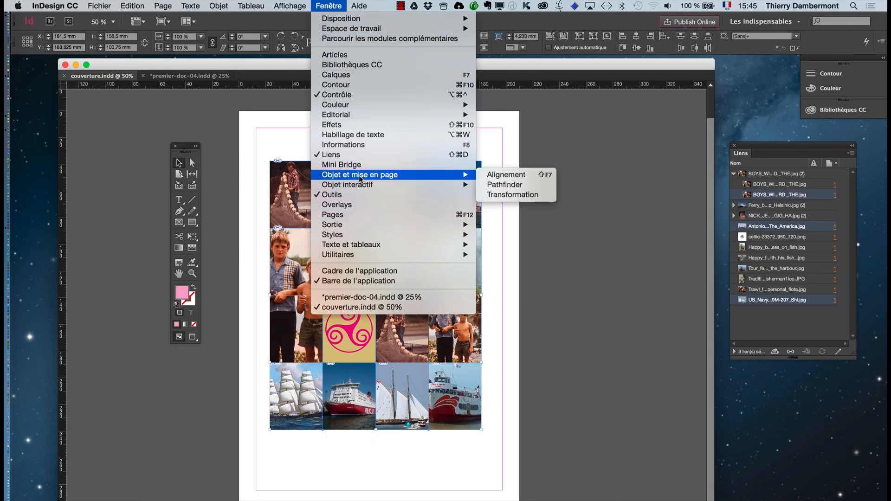
{"action": "left_click", "coordinate": [510, 184]}
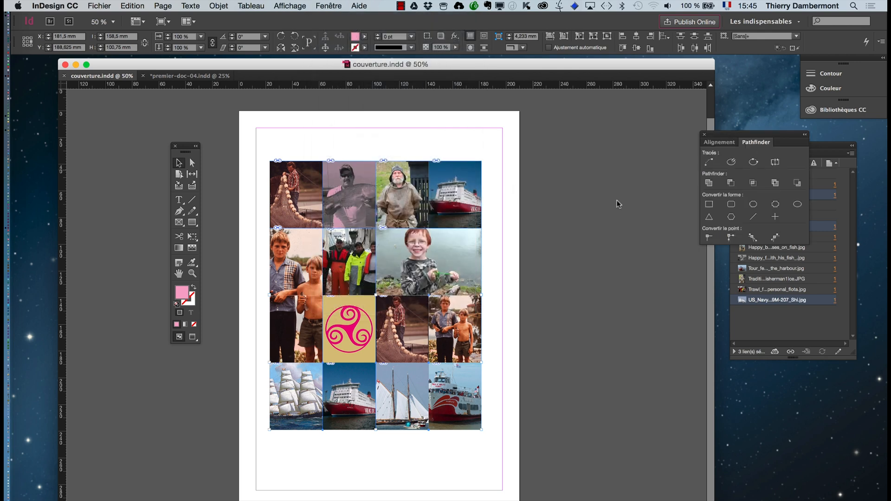
{"action": "left_click_drag", "start_coordinate": [756, 143], "coordinate": [552, 309]}
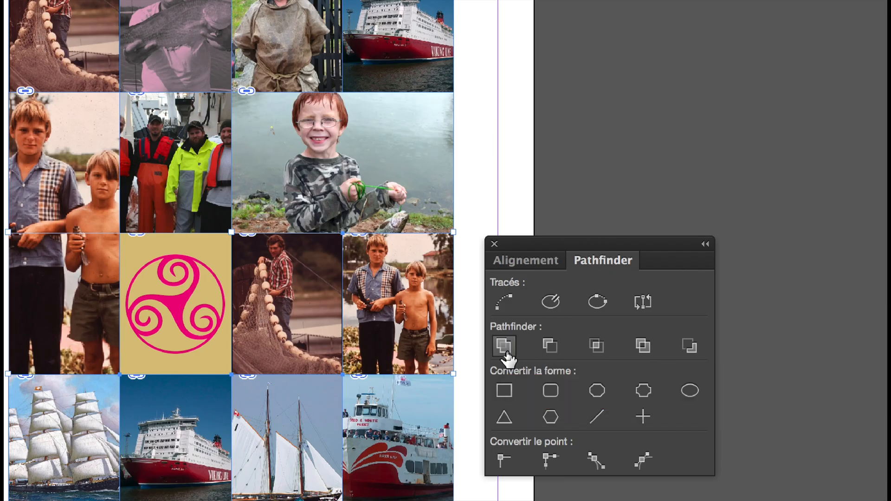
{"action": "left_click", "coordinate": [504, 350]}
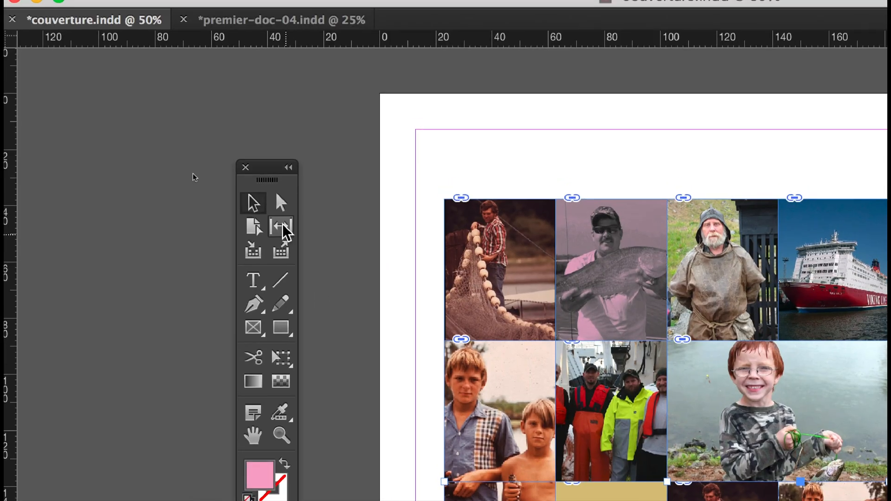
{"action": "left_click", "coordinate": [234, 112]}
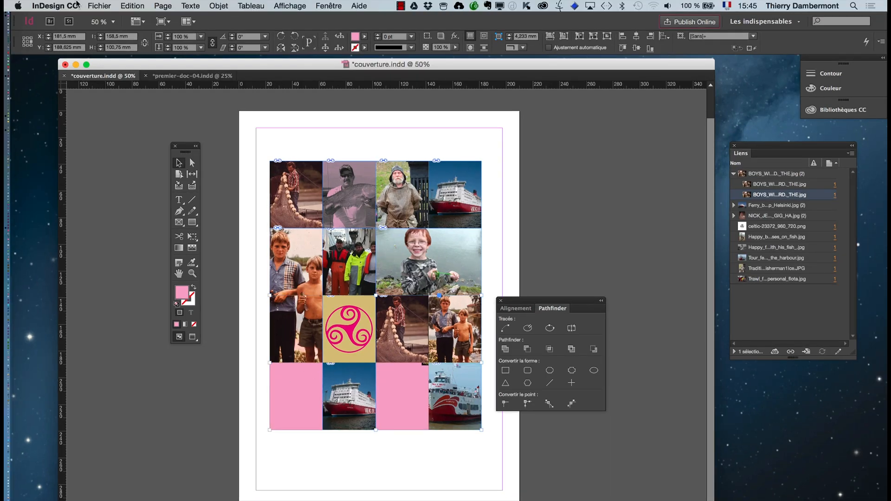
- Import Tour_ferry_boat_on_the_harbour.jpg into the united frame, browsing the image files as icons
{"action": "left_click", "coordinate": [99, 5]}
{"action": "left_click", "coordinate": [123, 140]}
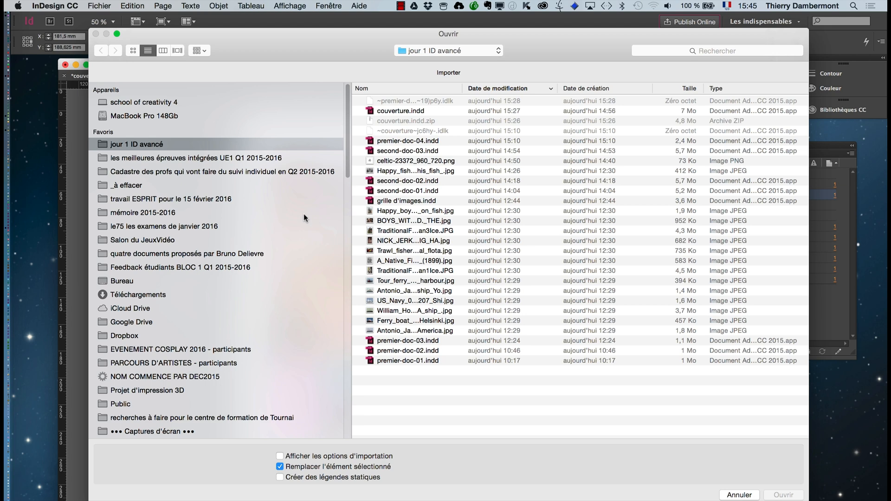
{"action": "left_click", "coordinate": [133, 50]}
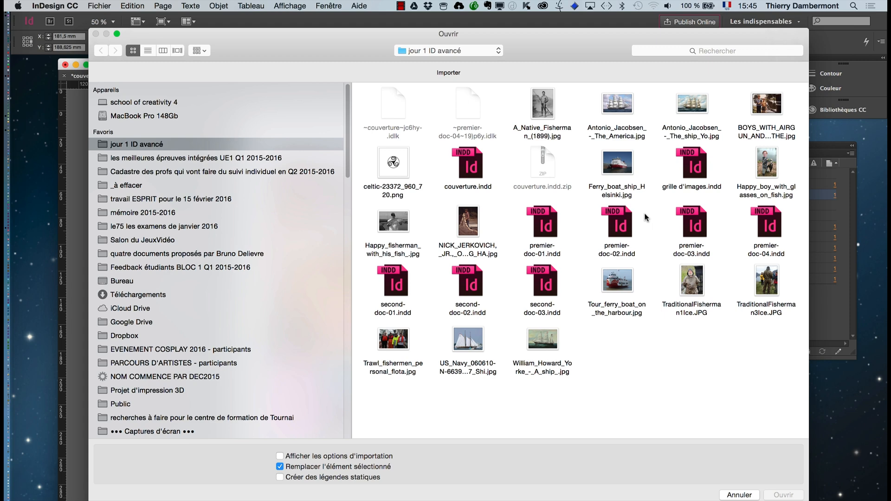
{"action": "left_click", "coordinate": [614, 281]}
{"action": "left_click", "coordinate": [774, 496]}
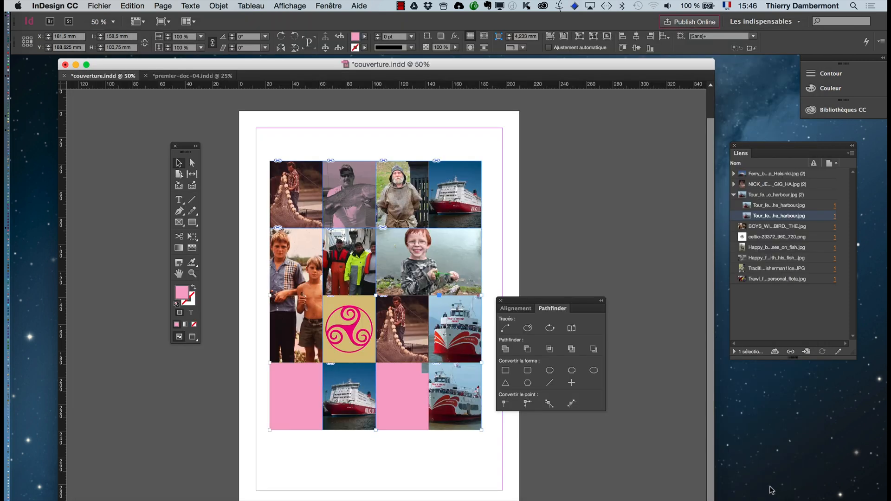
- Move the Pathfinder panel clear of the page and replace the united frame's image with Trawl_fishermen_personal_flota.jpg
{"action": "left_click_drag", "start_coordinate": [537, 303], "coordinate": [635, 298]}
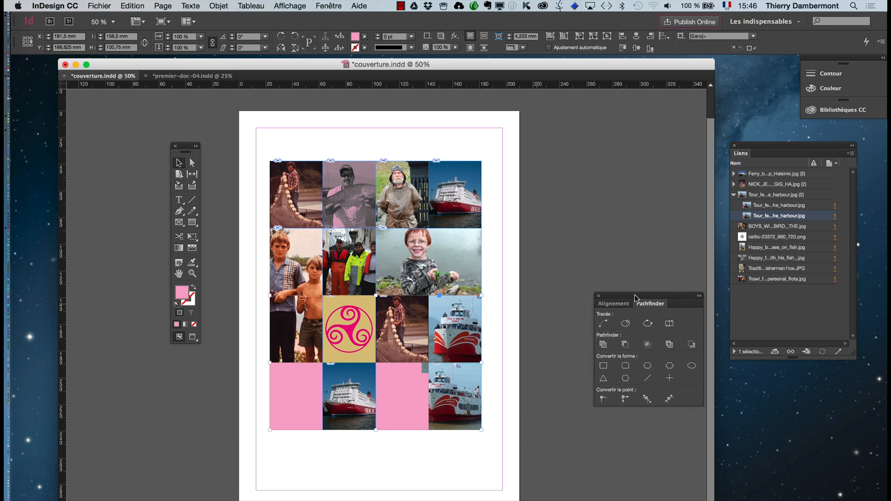
{"action": "left_click", "coordinate": [99, 5]}
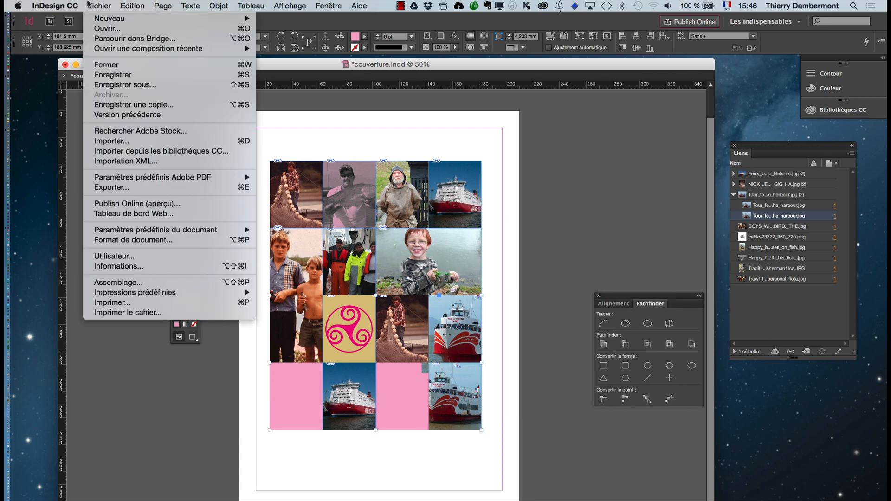
{"action": "left_click", "coordinate": [130, 140]}
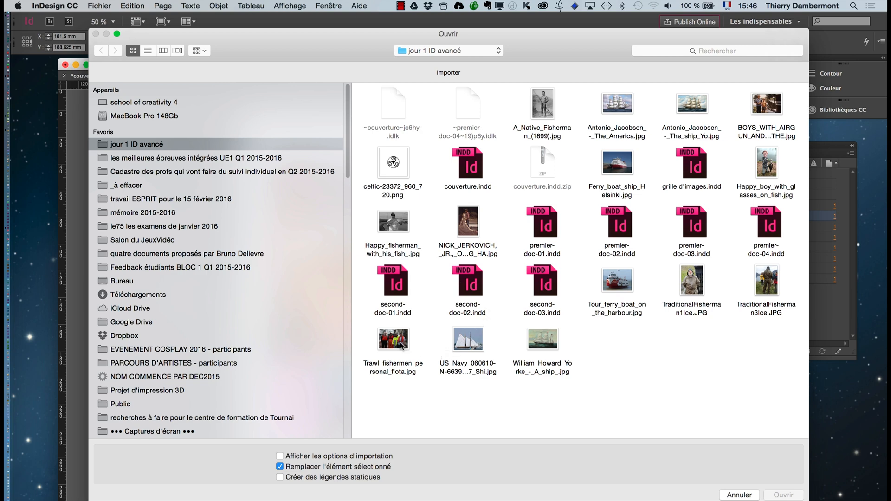
{"action": "left_click", "coordinate": [400, 345]}
{"action": "left_click", "coordinate": [781, 495]}
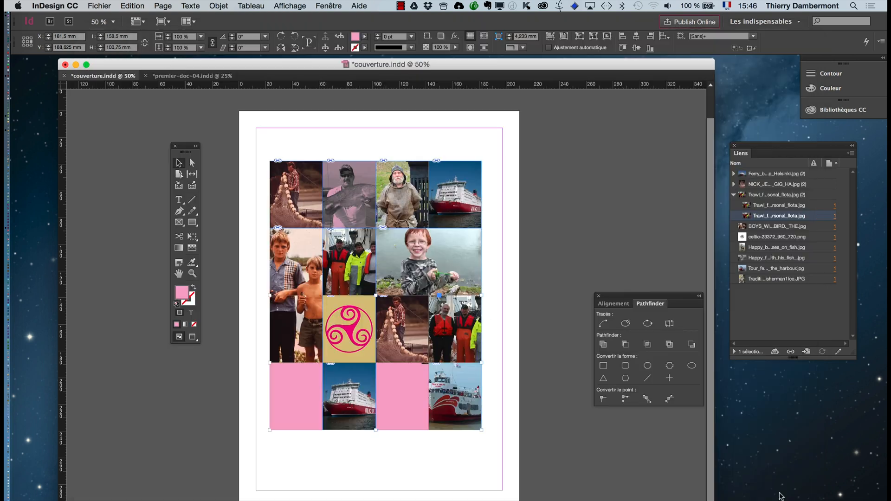
- Fit the trawl fishermen photo so that it fills the whole united frame proportionally
{"action": "left_click", "coordinate": [218, 6]}
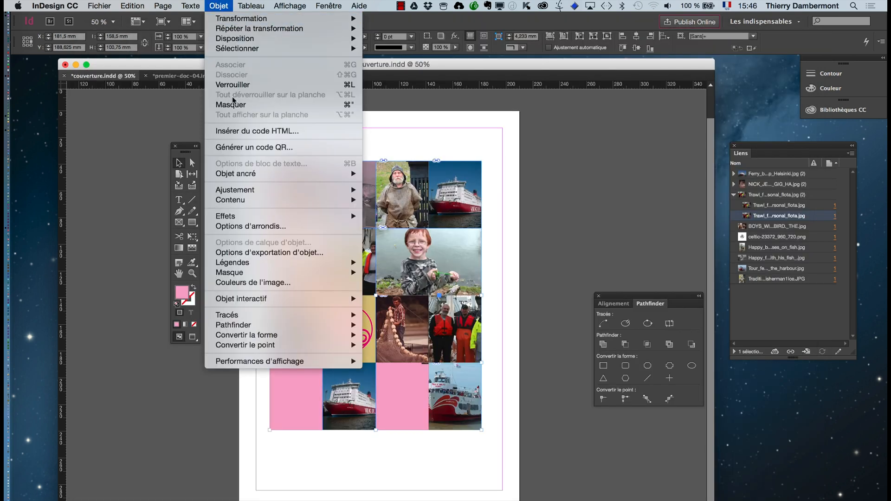
{"action": "mouse_move", "coordinate": [235, 190]}
{"action": "left_click", "coordinate": [378, 193]}
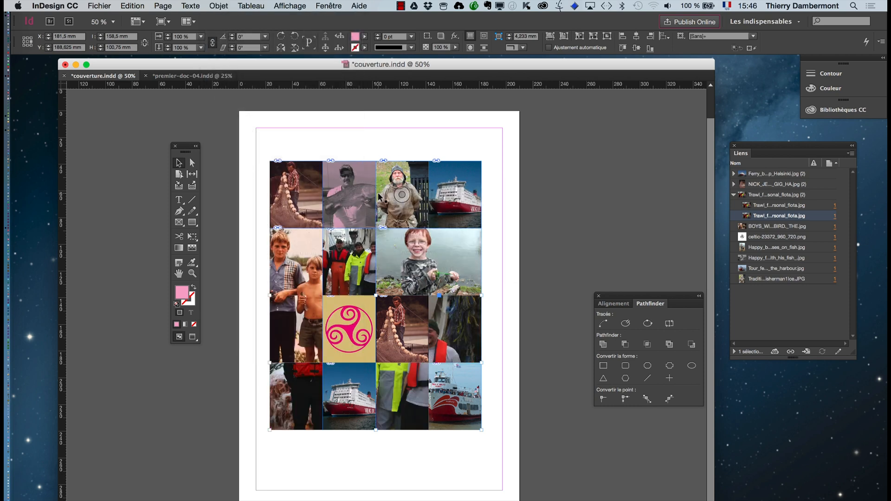
- Switch to Firefox and search Google Images for waves "public domain"
{"action": "left_click", "coordinate": [89, 5]}
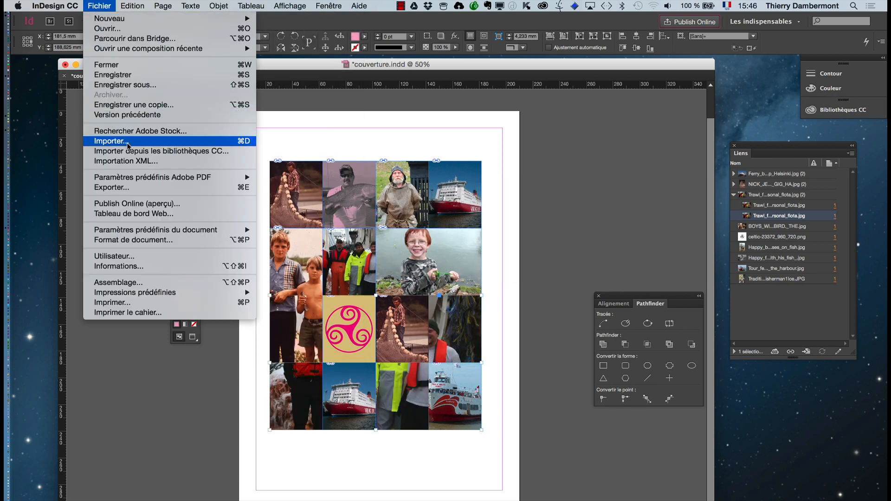
{"action": "left_click", "coordinate": [149, 389]}
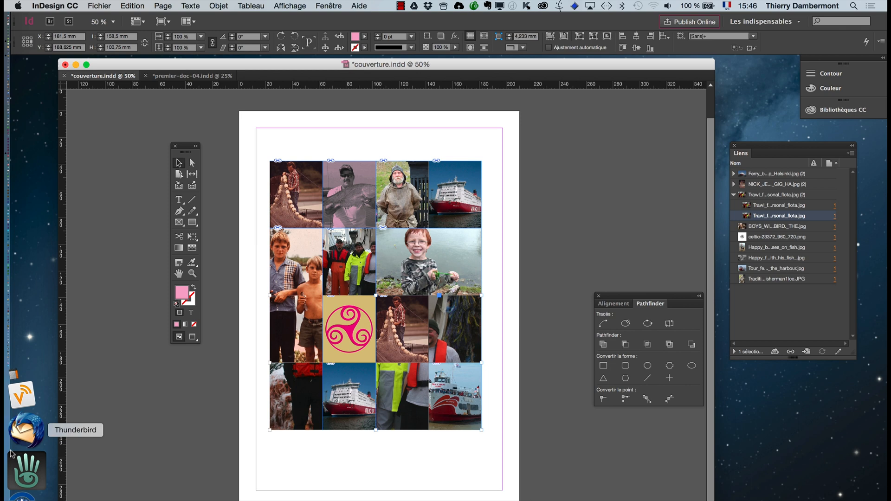
{"action": "left_click", "coordinate": [23, 464]}
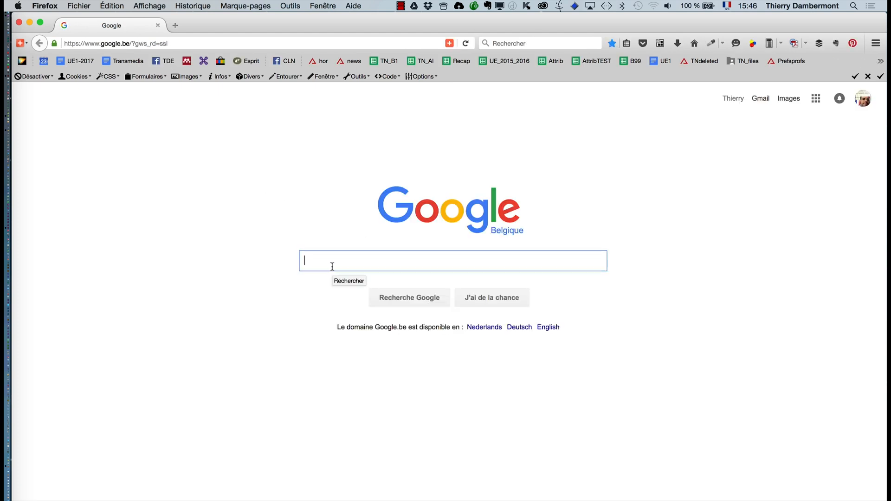
{"action": "type", "text": "texture"}
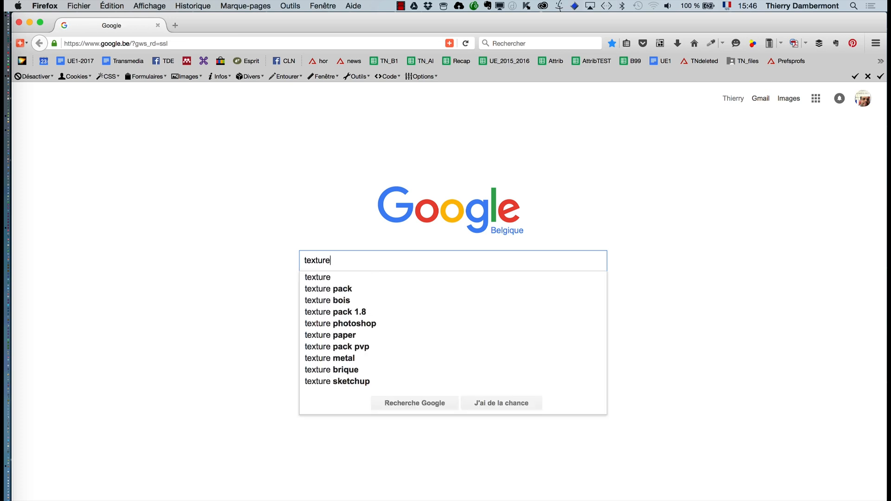
{"action": "left_click_drag", "start_coordinate": [354, 261], "coordinate": [285, 253]}
{"action": "type", "text": "sea"}
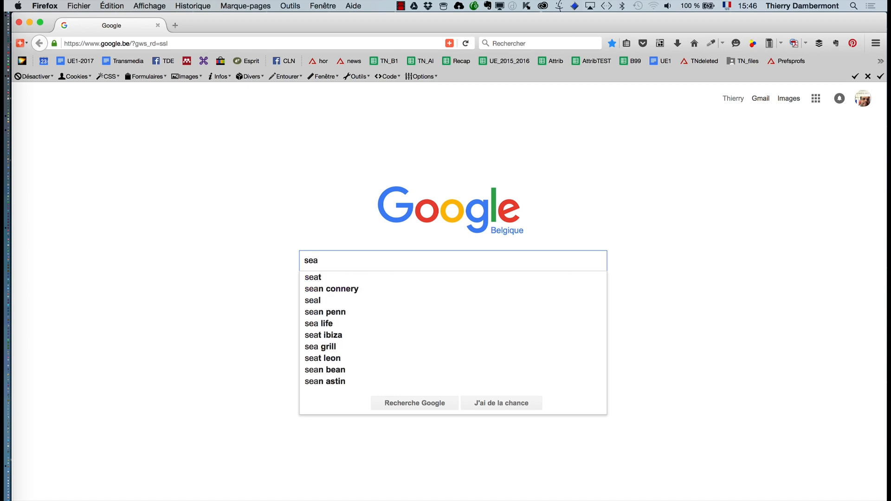
{"action": "type", "text": " \"pu"}
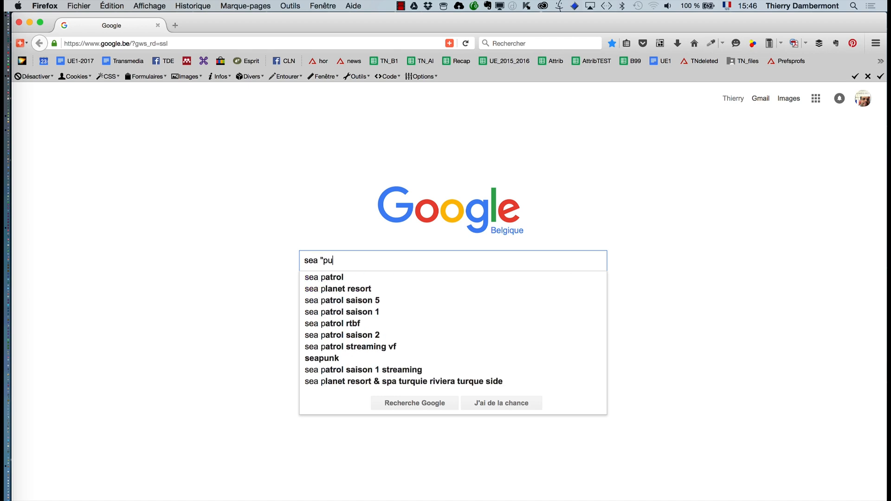
{"action": "type", "text": "blic domain\""}
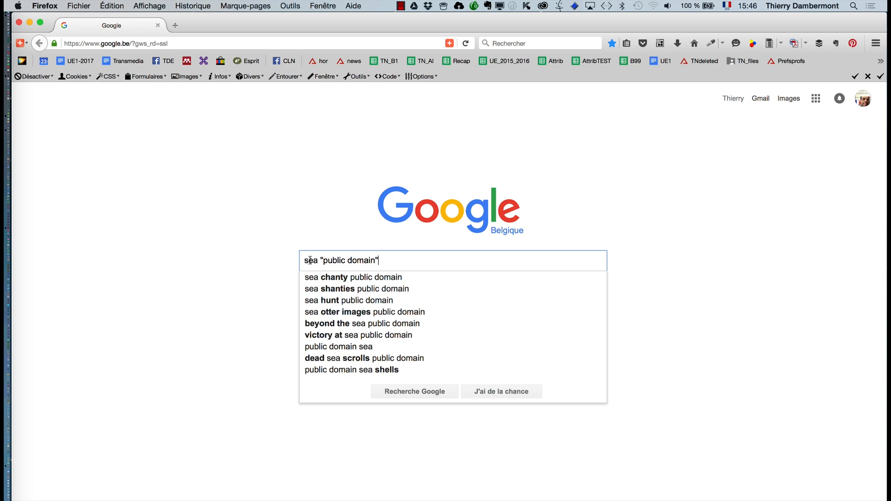
{"action": "left_click_drag", "start_coordinate": [320, 261], "coordinate": [287, 247]}
{"action": "type", "text": "waves"}
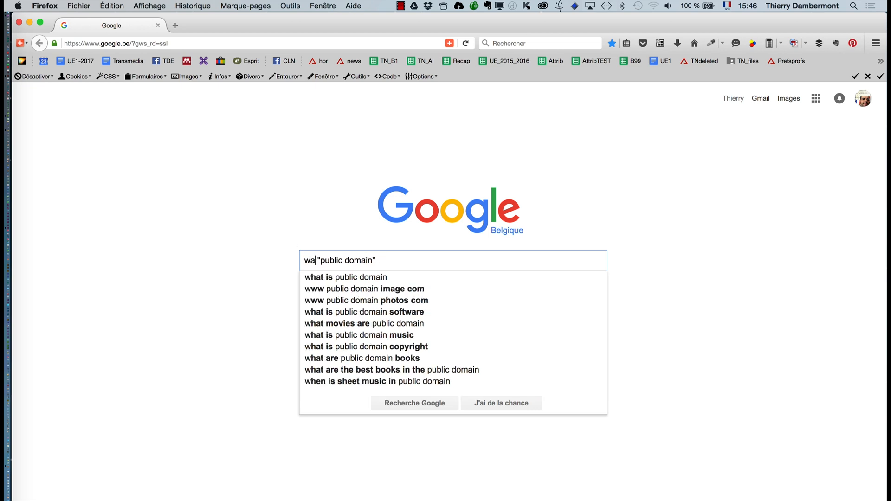
{"action": "key", "text": "Return"}
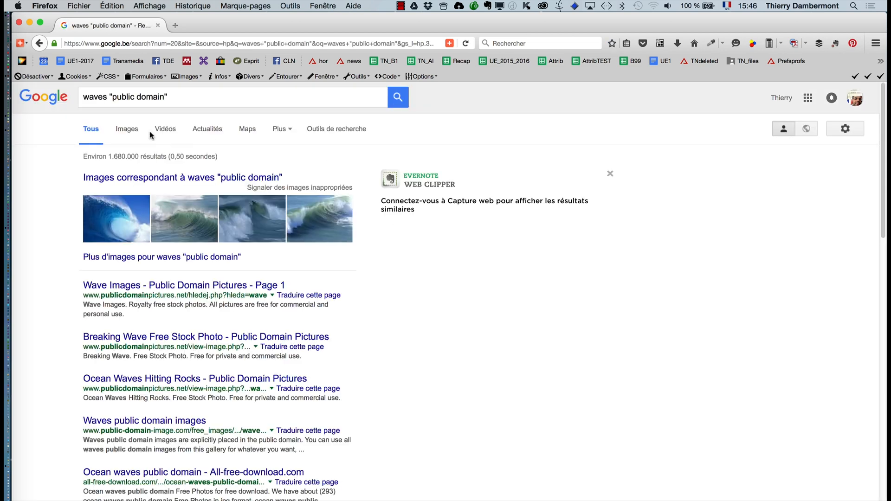
{"action": "left_click", "coordinate": [126, 130]}
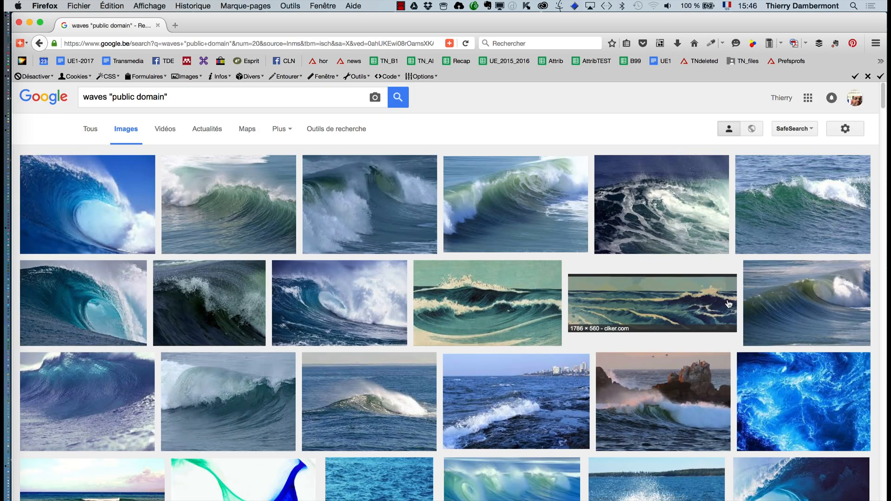
- Open the dark foaming wave photo's result in a new tab and search by image for other copies of it
{"action": "right_click", "coordinate": [666, 210]}
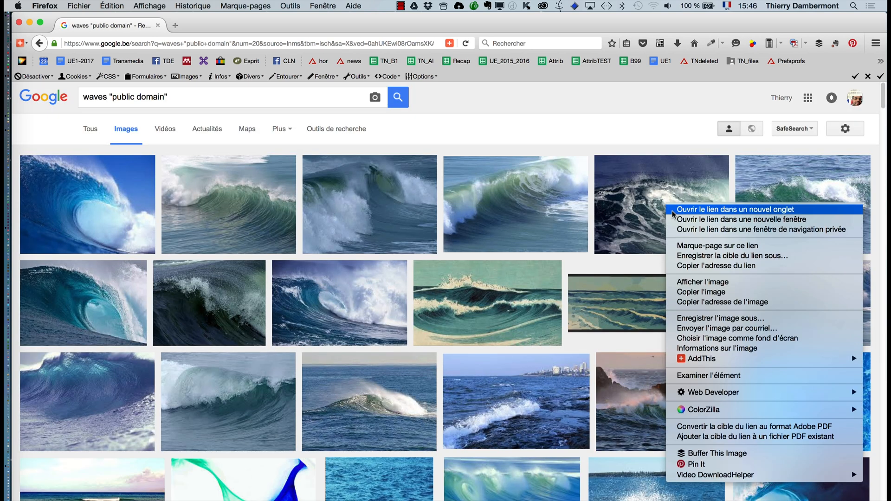
{"action": "left_click", "coordinate": [682, 207]}
{"action": "left_click", "coordinate": [219, 26]}
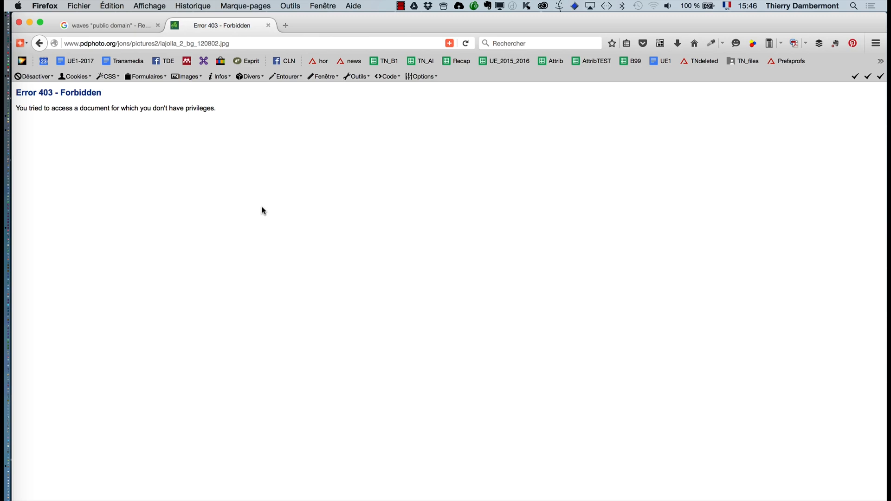
{"action": "left_click", "coordinate": [39, 43]}
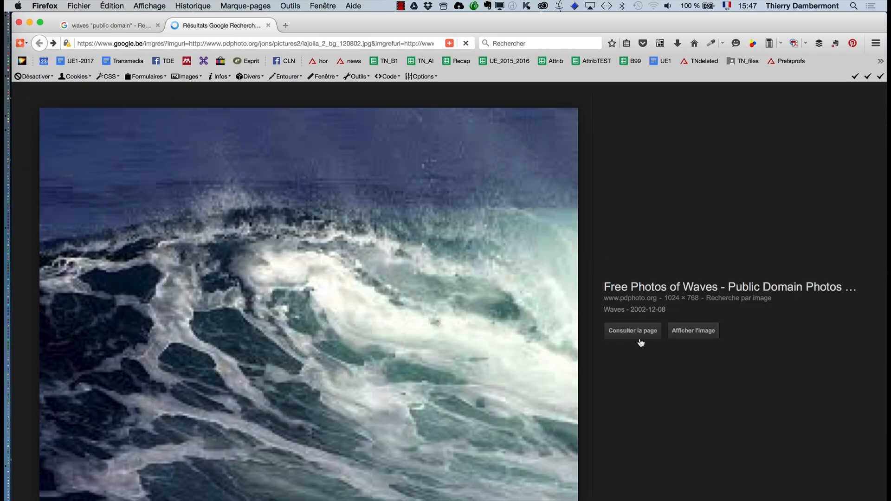
{"action": "left_click", "coordinate": [730, 299]}
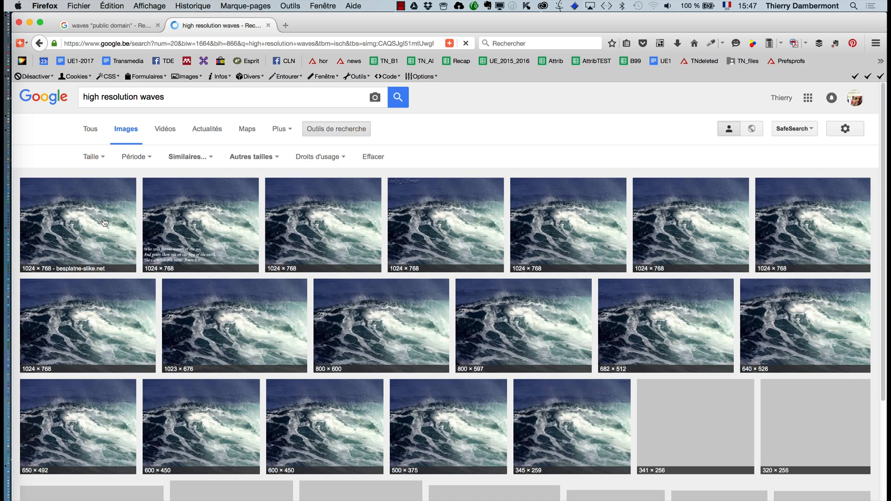
- Show the 1024 × 768 besplatne-slike.net copy at full size and save it as vodeni-talasi.jpg in the jour 1 ID avancé folder
{"action": "left_click", "coordinate": [105, 223]}
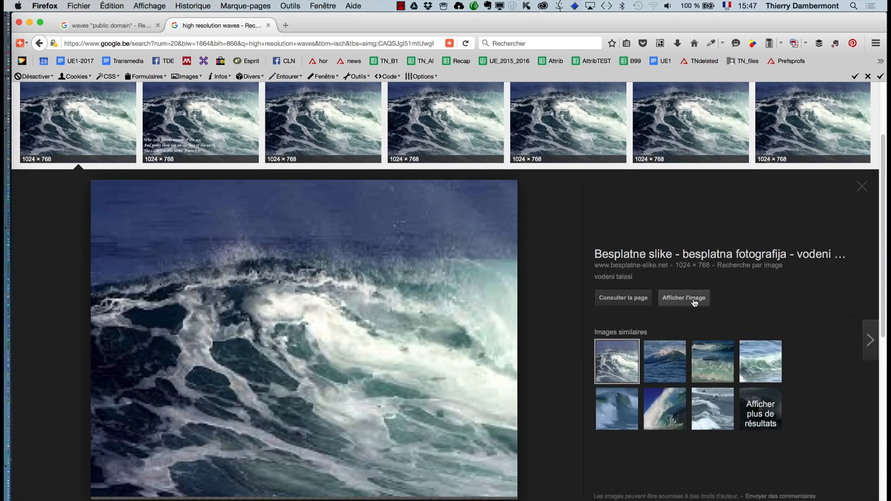
{"action": "left_click", "coordinate": [694, 303]}
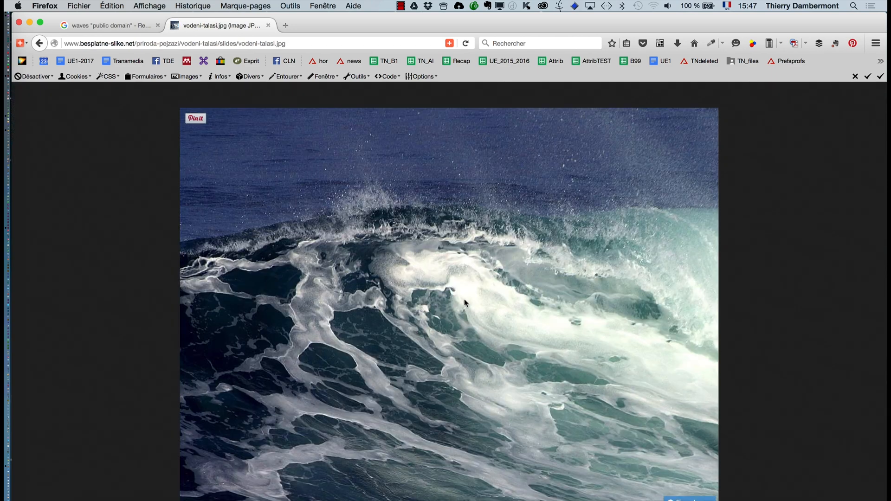
{"action": "right_click", "coordinate": [464, 303]}
{"action": "left_click", "coordinate": [508, 328]}
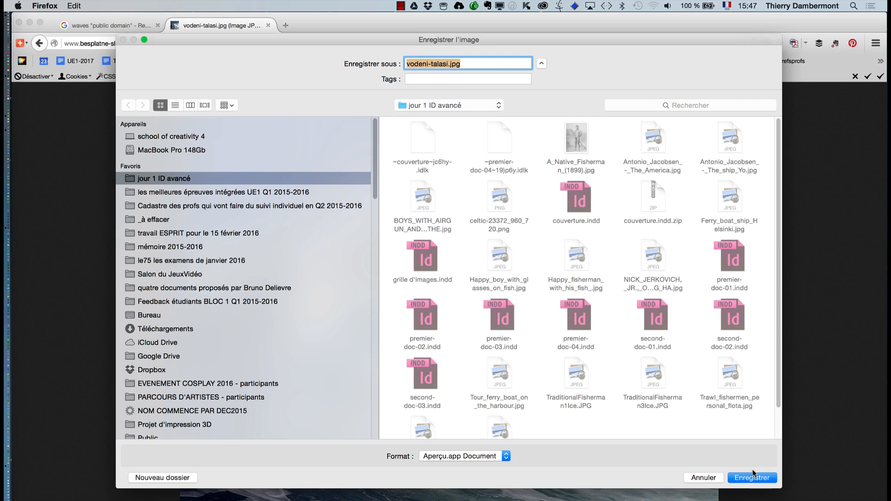
{"action": "left_click", "coordinate": [774, 479]}
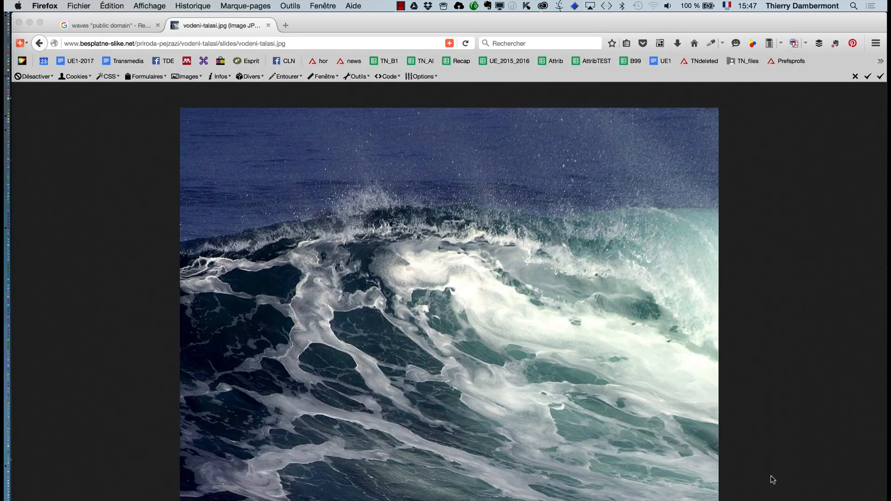
- Switch back to InDesign and replace the united frame's image with vodeni-talasi.jpg, listing the import files by modification date
{"action": "key", "text": "super+Tab"}
{"action": "left_click", "coordinate": [216, 291]}
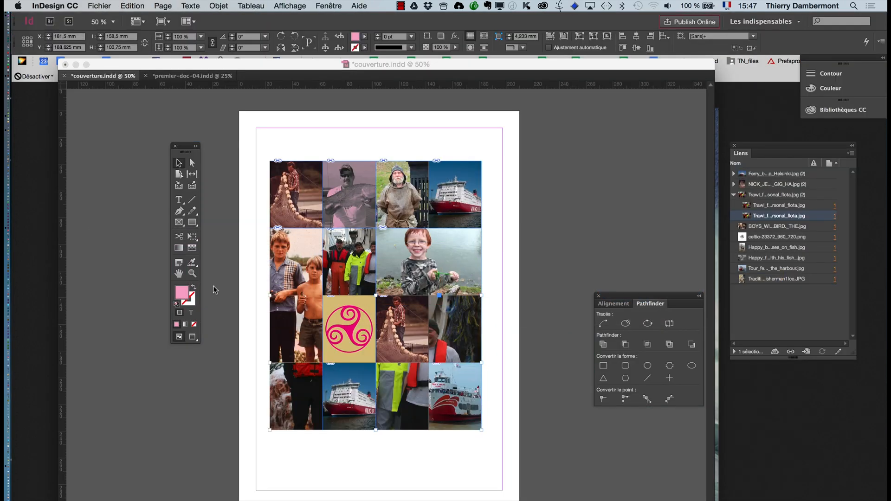
{"action": "left_click", "coordinate": [99, 6]}
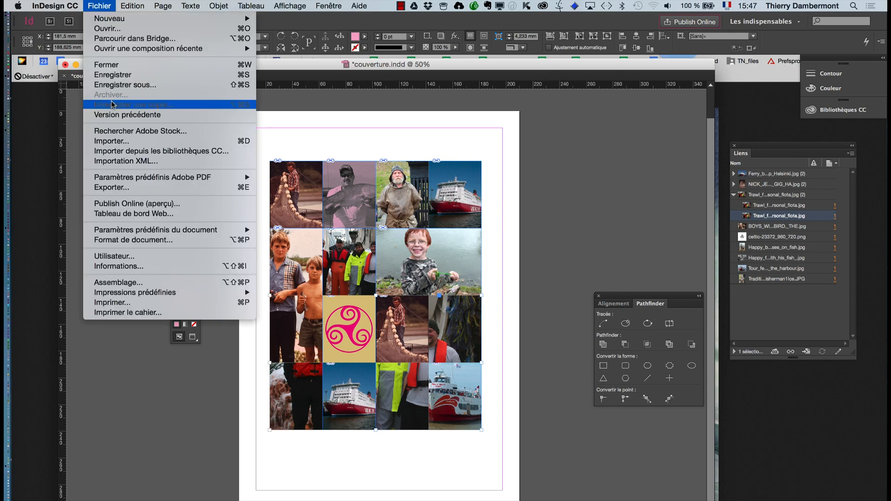
{"action": "left_click", "coordinate": [114, 139]}
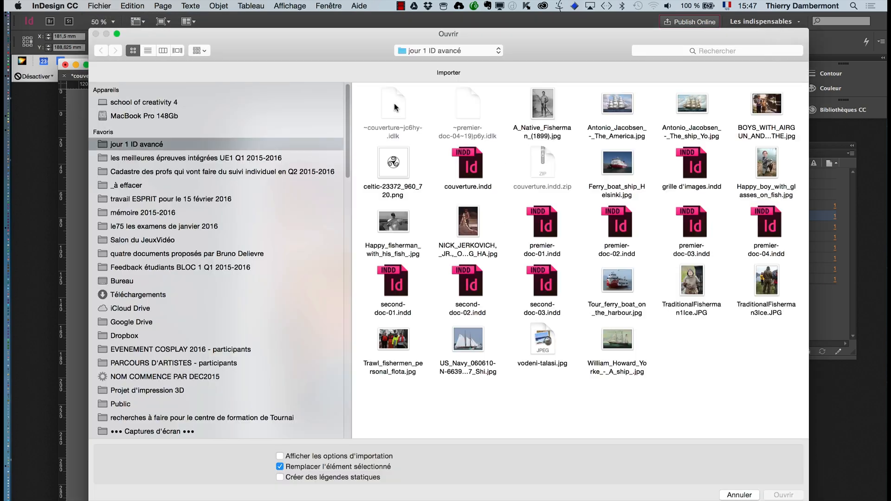
{"action": "left_click", "coordinate": [148, 50]}
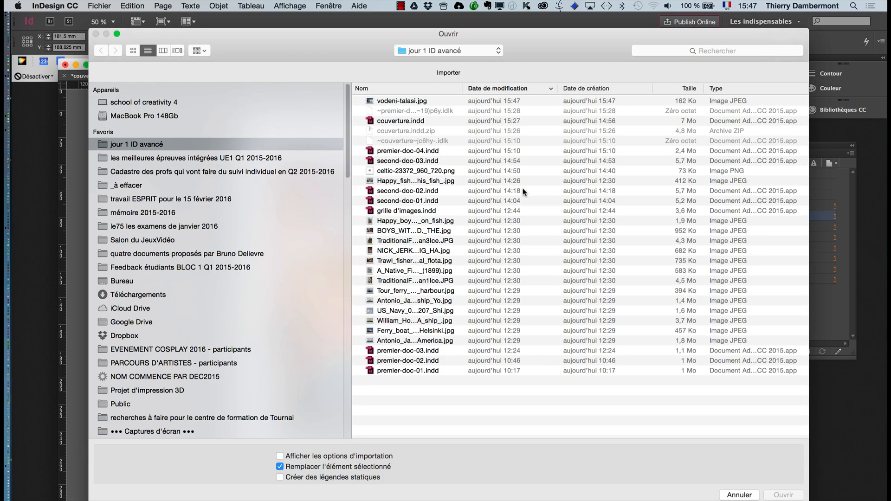
{"action": "left_click", "coordinate": [512, 88]}
{"action": "left_click", "coordinate": [515, 88]}
{"action": "left_click", "coordinate": [415, 102]}
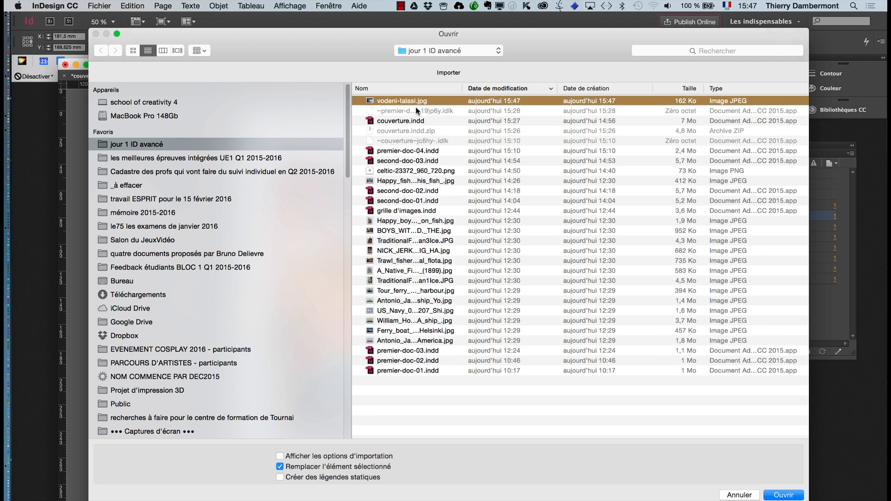
{"action": "left_click", "coordinate": [783, 495]}
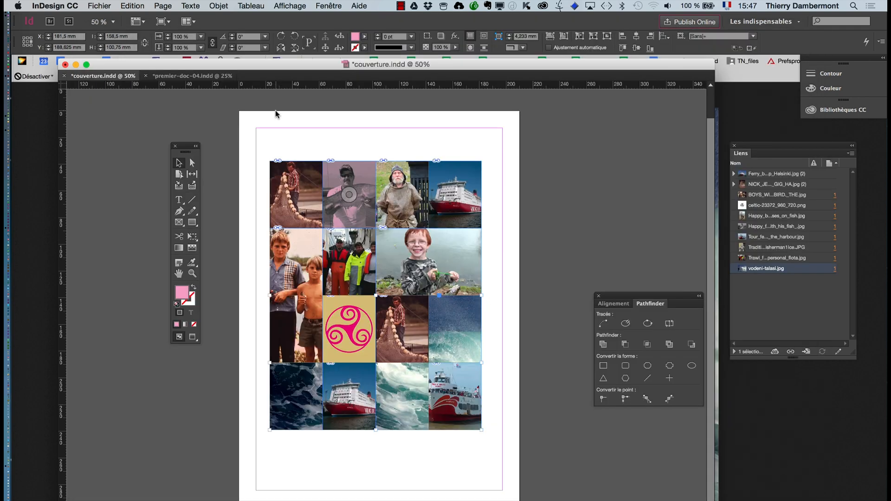
- Fit the wave photo so that it fills the united frame proportionally
{"action": "left_click", "coordinate": [221, 5]}
{"action": "mouse_move", "coordinate": [259, 190]}
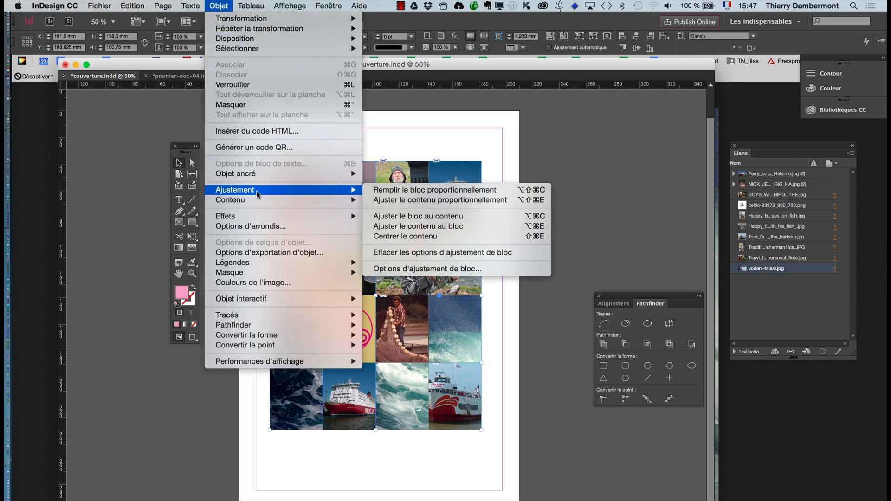
{"action": "left_click", "coordinate": [403, 192]}
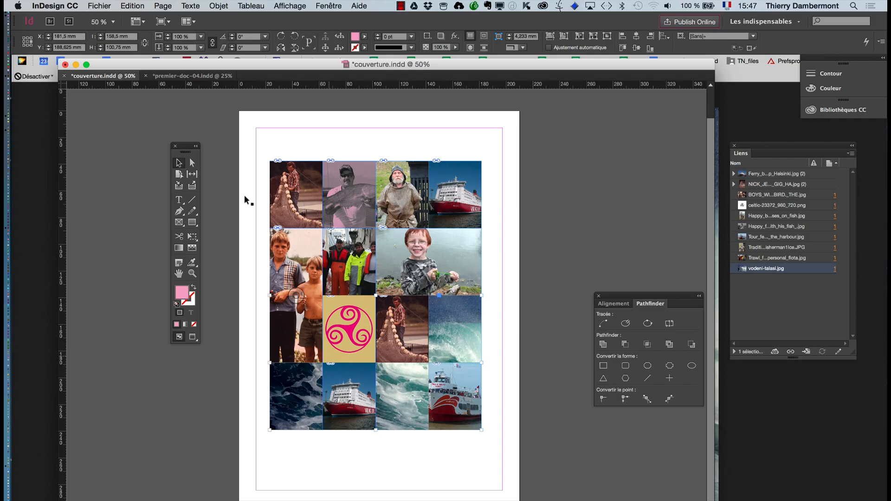
- Enlarge the wave photo inside the united frame to about 199 mm wide with the Free Transform tool, then deselect it
{"action": "key", "text": "a"}
{"action": "left_click", "coordinate": [408, 425]}
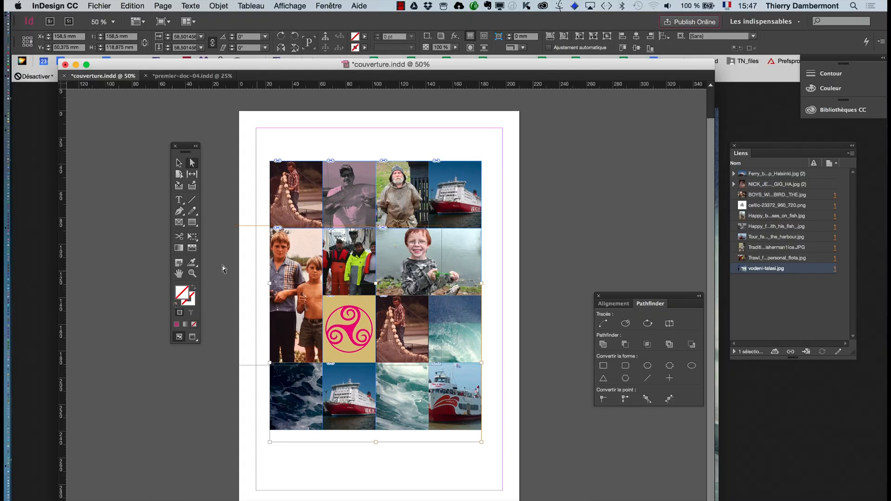
{"action": "left_click", "coordinate": [191, 237]}
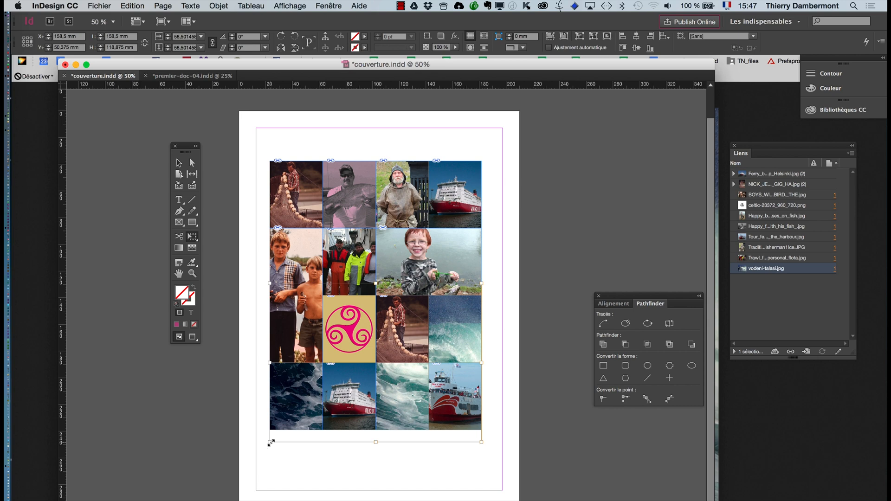
{"action": "left_click_drag", "start_coordinate": [271, 443], "coordinate": [241, 465]}
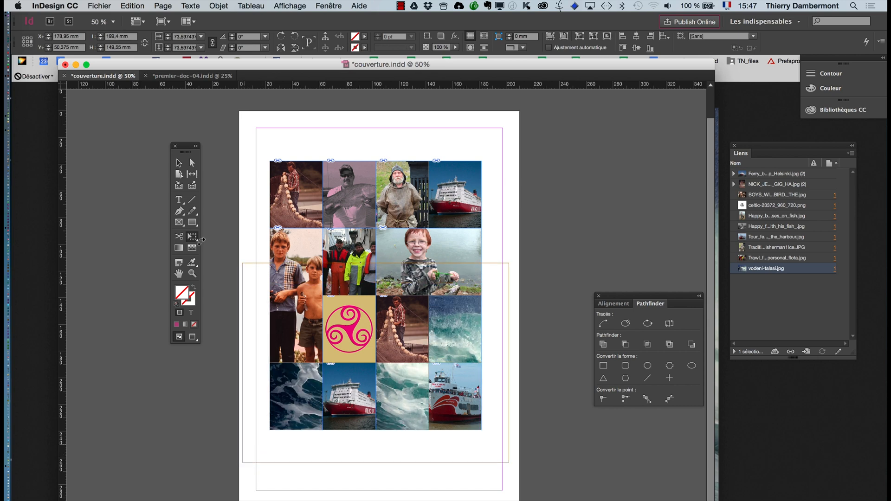
{"action": "left_click", "coordinate": [179, 163]}
{"action": "left_click", "coordinate": [222, 288]}
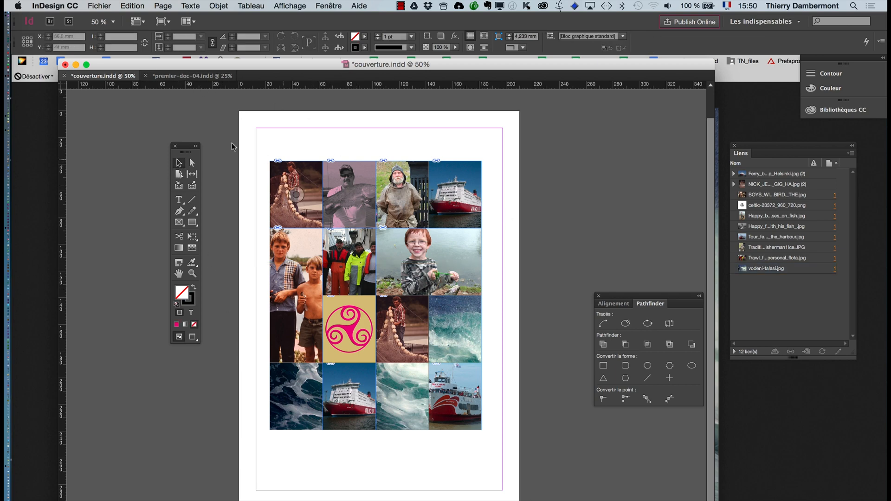
- Create a new one-page A4 portrait document with facing pages, one column and 12.7 mm margins
{"action": "left_click", "coordinate": [99, 6]}
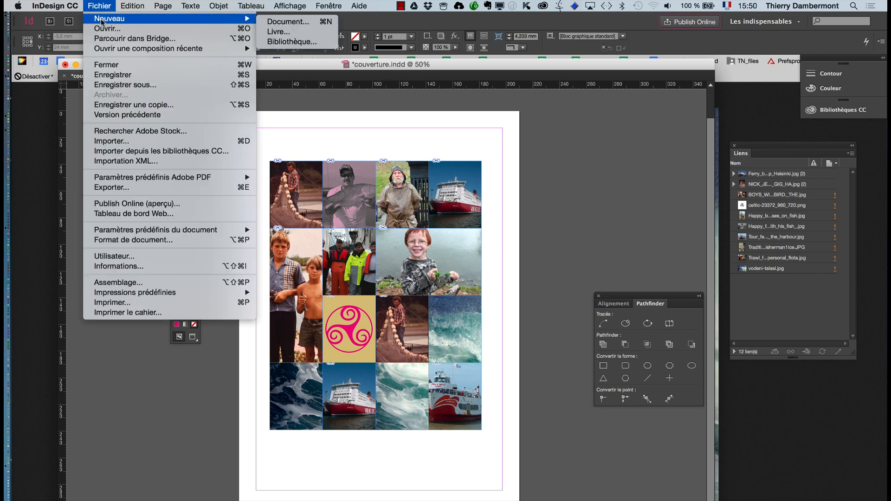
{"action": "left_click", "coordinate": [281, 23]}
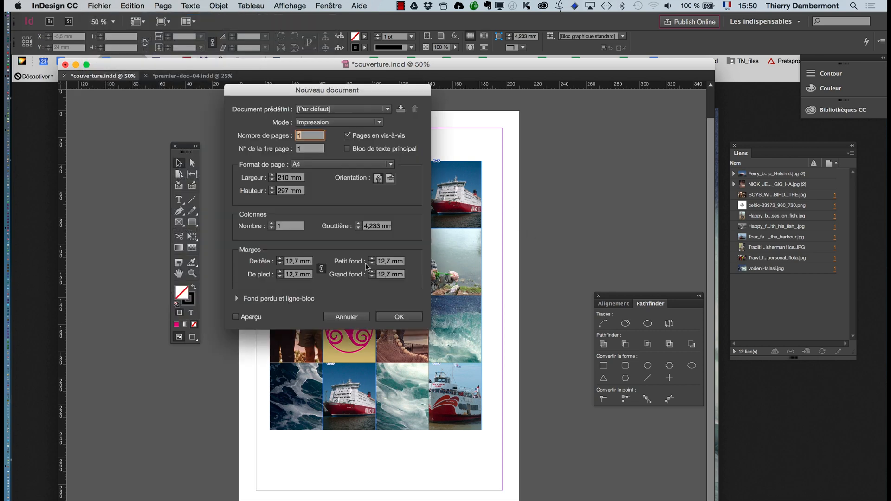
{"action": "left_click", "coordinate": [391, 317]}
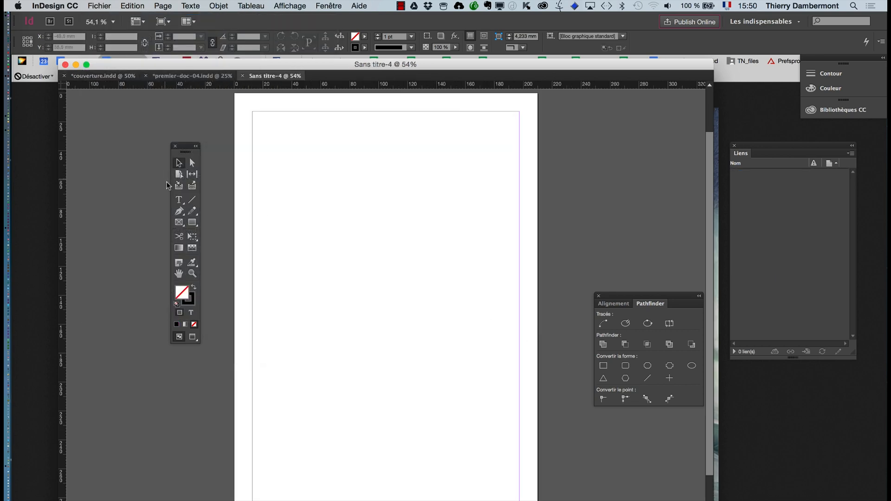
- Draw a square of about 67 mm near the page's upper-left margin corner and return to the Selection tool
{"action": "left_click", "coordinate": [192, 222]}
{"action": "left_click_drag", "start_coordinate": [269, 135], "coordinate": [360, 226]}
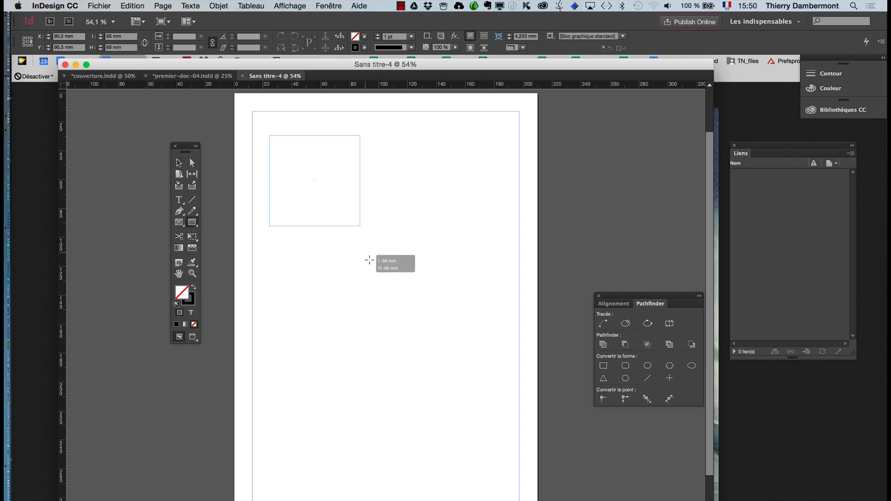
{"action": "left_click_drag", "start_coordinate": [369, 260], "coordinate": [370, 261]}
{"action": "left_click", "coordinate": [180, 164]}
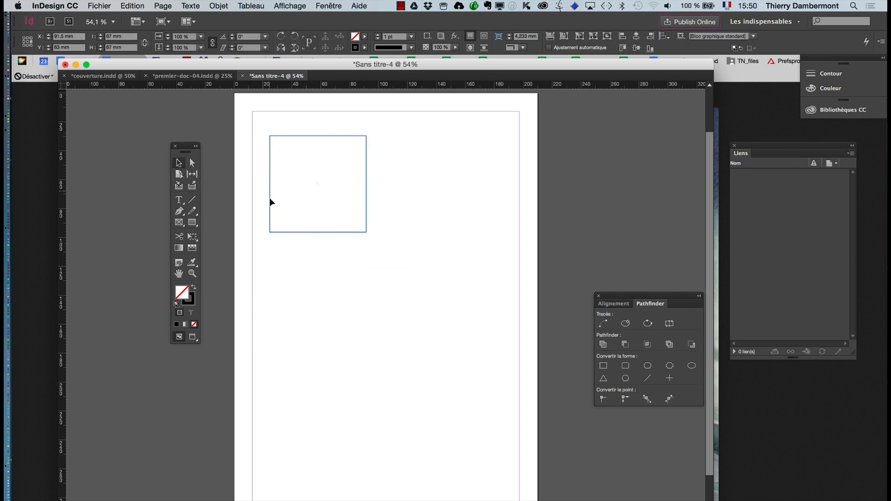
- Duplicate the 67 mm square below and beside it, arranging the three squares in an L with small gaps
{"action": "left_click_drag", "start_coordinate": [271, 203], "coordinate": [398, 328]}
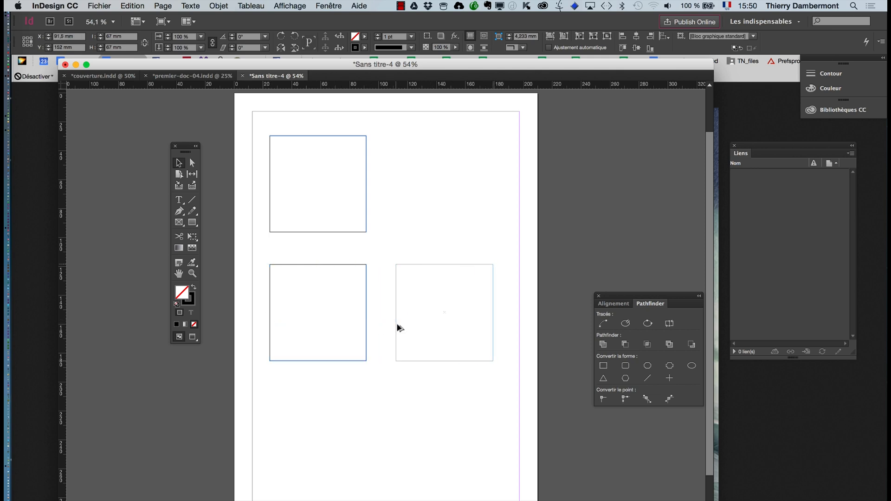
{"action": "left_click", "coordinate": [355, 238]}
{"action": "left_click_drag", "start_coordinate": [354, 232], "coordinate": [388, 269]}
{"action": "left_click", "coordinate": [389, 251]}
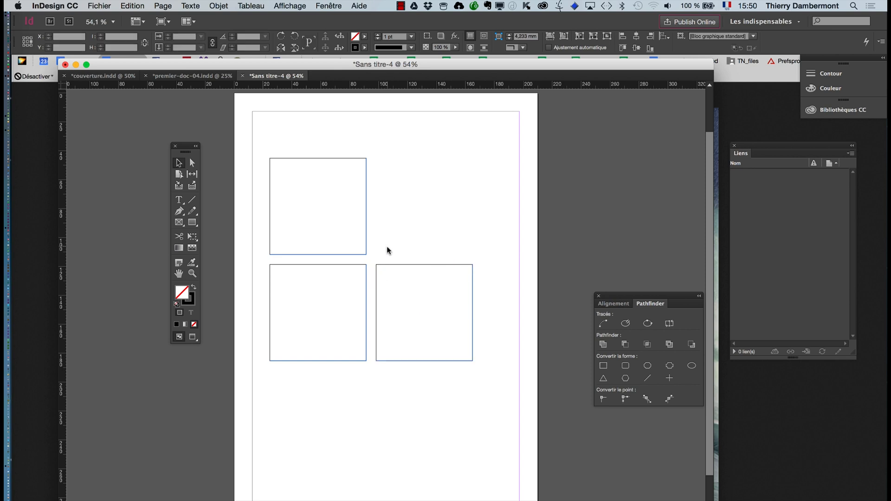
- Duplicate the two lower squares straight down to form another row, then deselect
{"action": "left_click_drag", "start_coordinate": [439, 392], "coordinate": [330, 324]}
{"action": "left_click_drag", "start_coordinate": [341, 420], "coordinate": [346, 478]}
{"action": "left_click", "coordinate": [240, 370]}
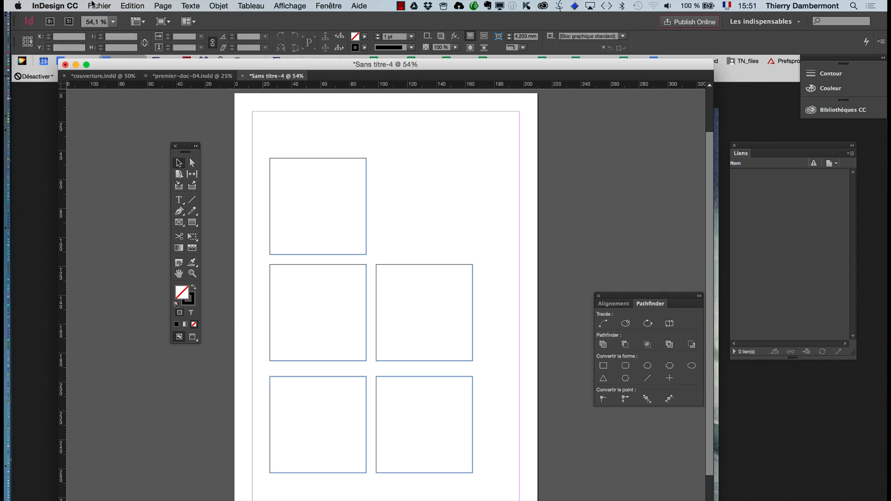
- Place the BOYS_WIT and NICK_JERK photos in the two bottom squares and discard the remaining loaded image
{"action": "left_click", "coordinate": [99, 5]}
{"action": "left_click", "coordinate": [130, 140]}
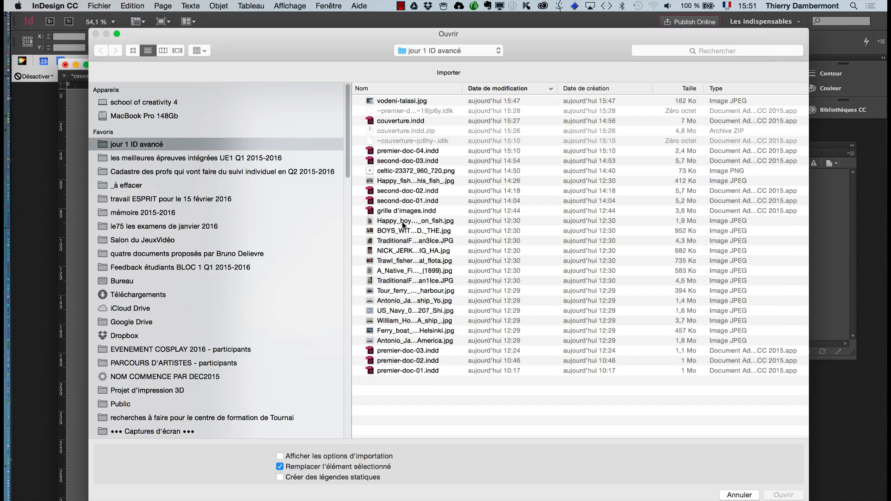
{"action": "left_click", "coordinate": [403, 231]}
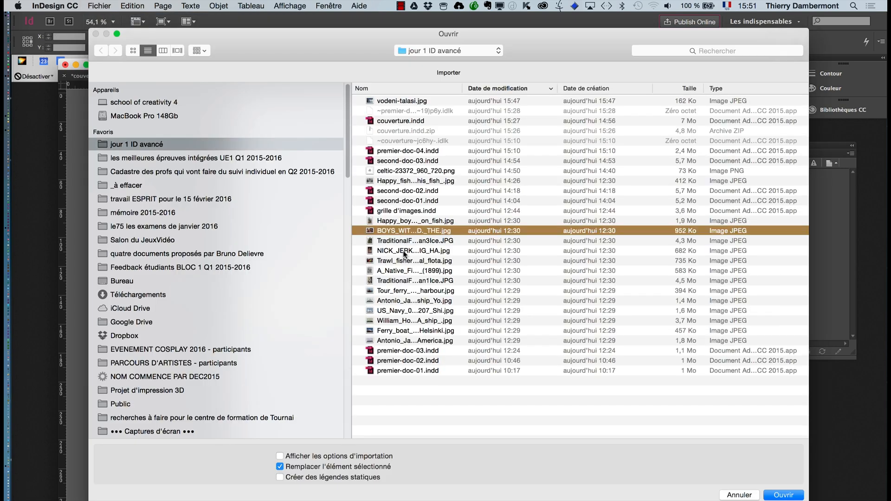
{"action": "left_click", "coordinate": [404, 250], "text": "shift"}
{"action": "left_click", "coordinate": [773, 494]}
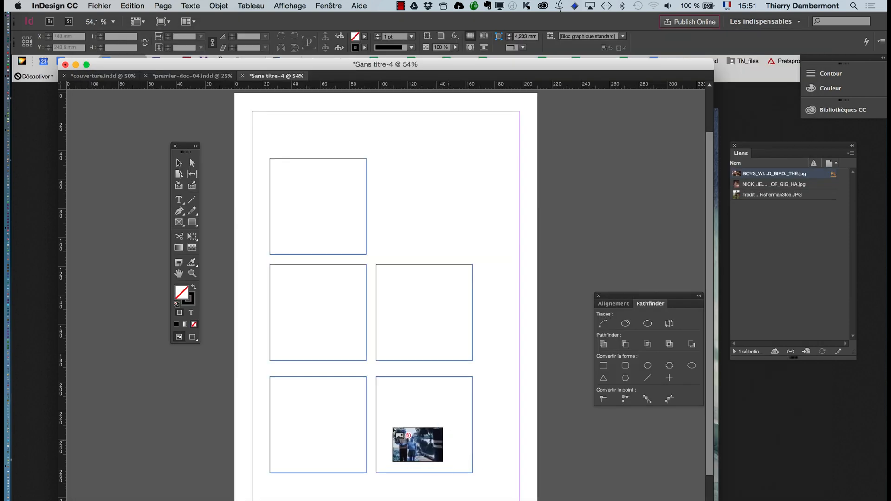
{"action": "left_click", "coordinate": [329, 380]}
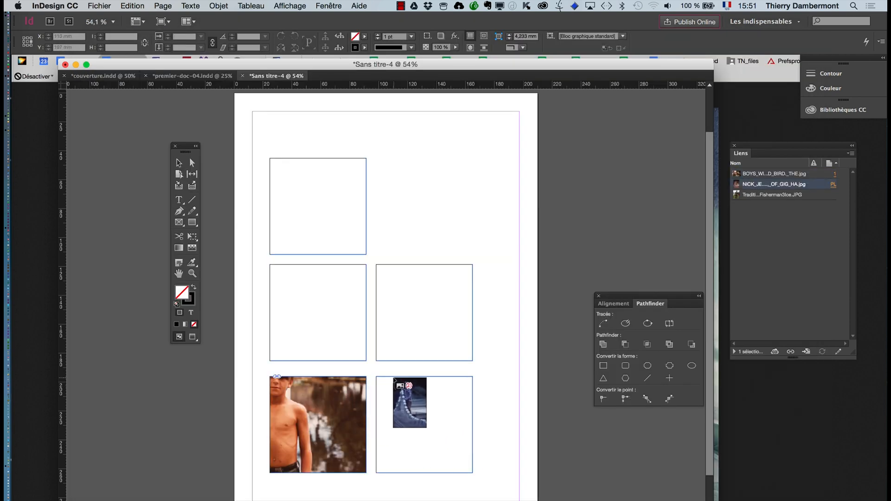
{"action": "left_click", "coordinate": [390, 379]}
{"action": "key", "text": "Escape"}
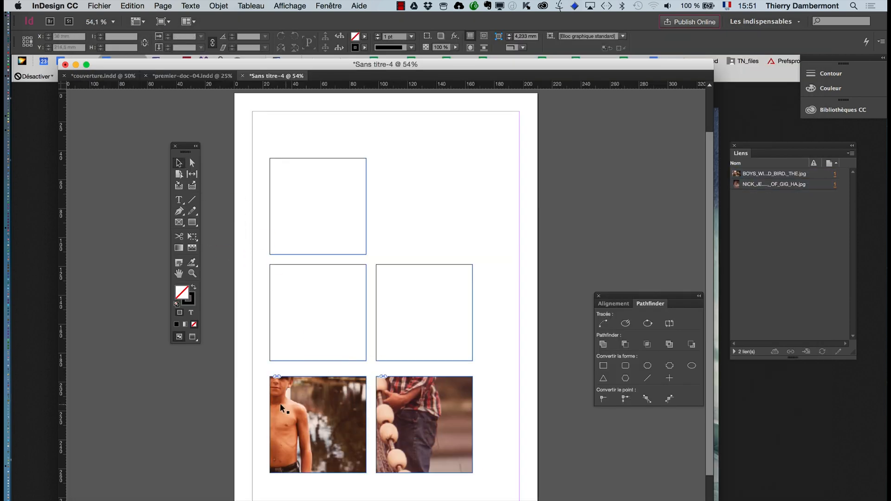
- Fit the two bottom photos so that they fill their frames proportionally, then deselect them
{"action": "left_click_drag", "start_coordinate": [248, 395], "coordinate": [468, 463]}
{"action": "left_click", "coordinate": [206, 6]}
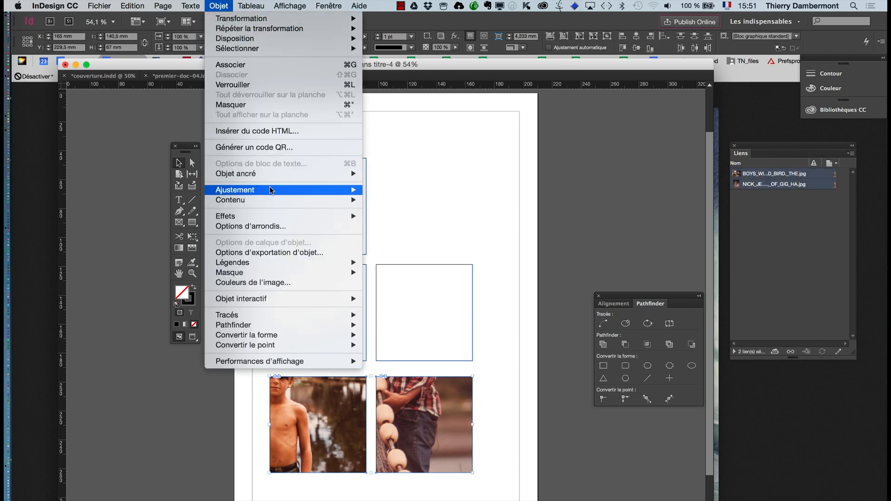
{"action": "mouse_move", "coordinate": [325, 190]}
{"action": "left_click", "coordinate": [375, 194]}
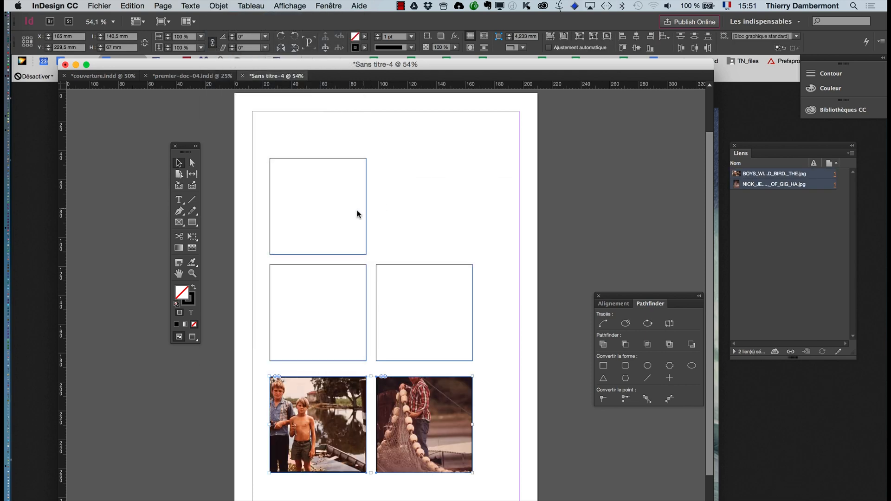
{"action": "left_click", "coordinate": [236, 356]}
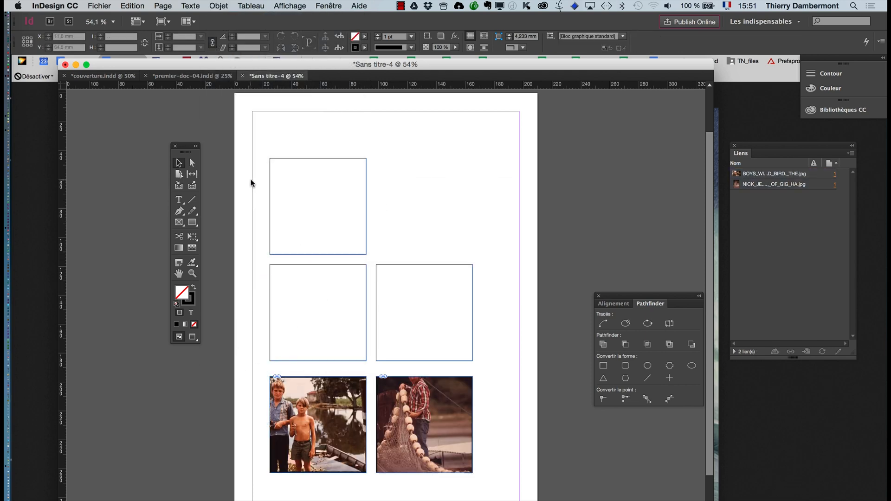
- Unite the three empty squares into one frame with the Pathfinder Addition operation
{"action": "left_click_drag", "start_coordinate": [252, 184], "coordinate": [418, 334]}
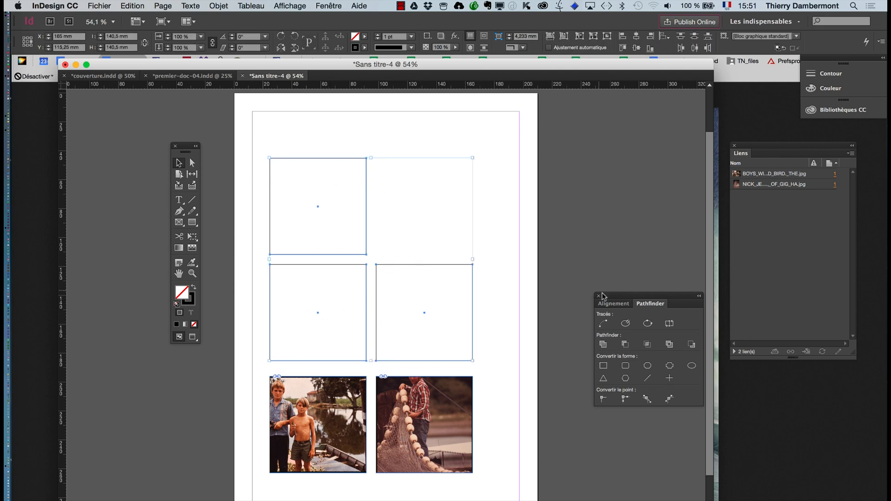
{"action": "left_click_drag", "start_coordinate": [606, 297], "coordinate": [530, 239]}
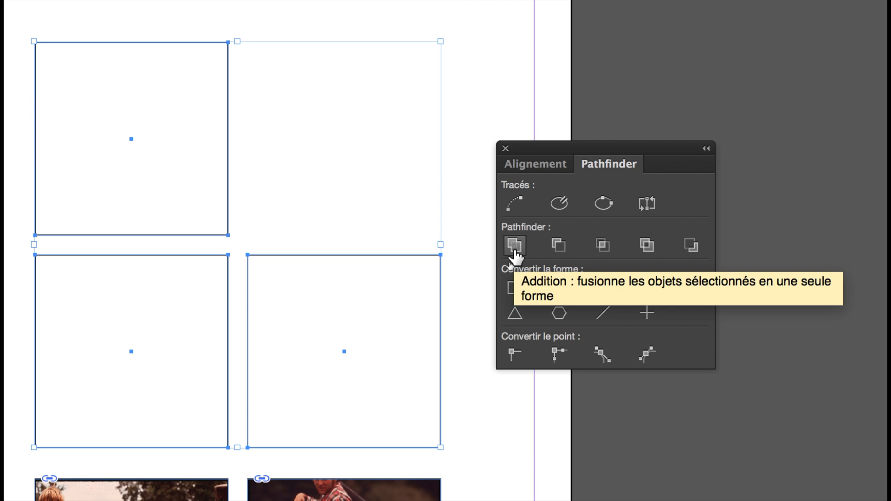
{"action": "left_click", "coordinate": [501, 276]}
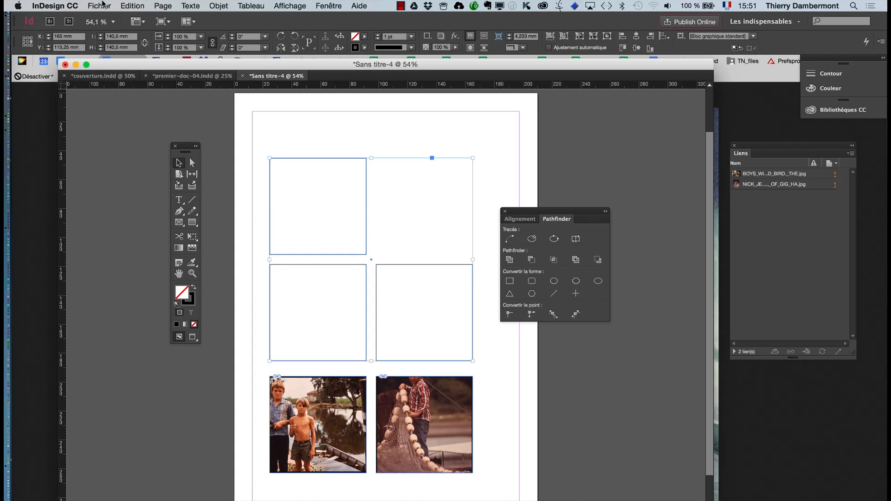
- Import the US_Navy sailing ship photo into the united frame, browsing the files as thumbnails
{"action": "left_click", "coordinate": [103, 5]}
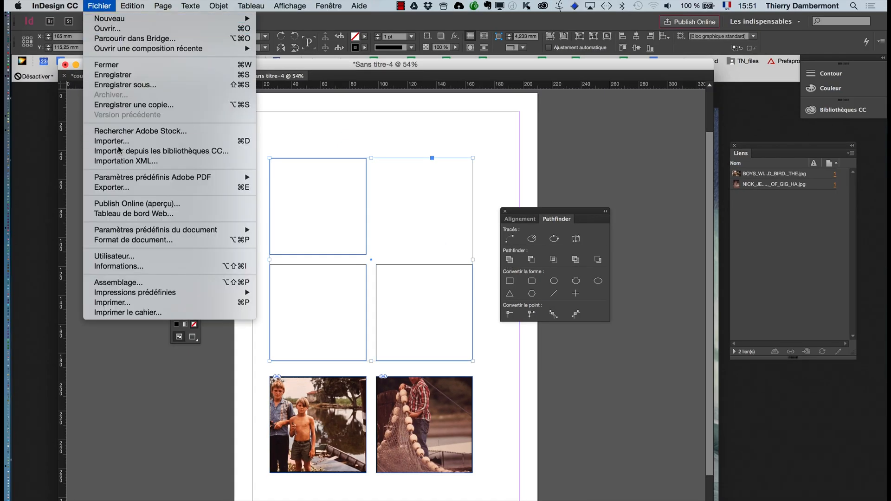
{"action": "left_click", "coordinate": [106, 139]}
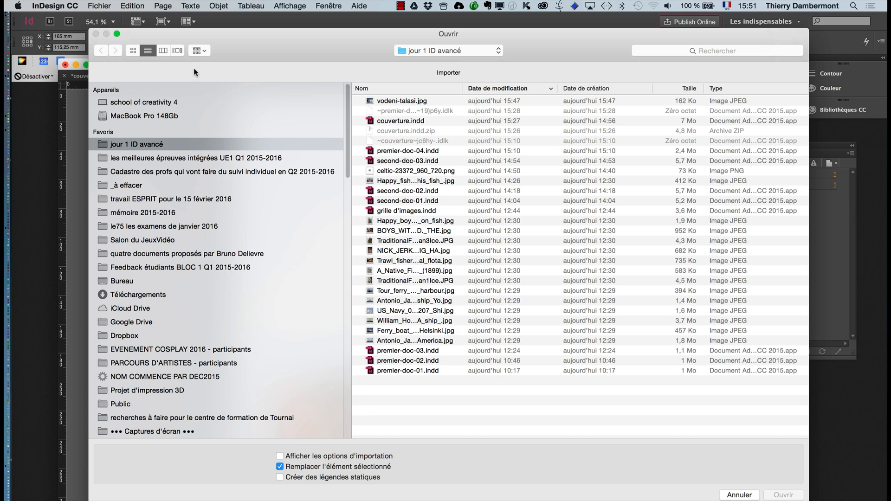
{"action": "left_click", "coordinate": [134, 51]}
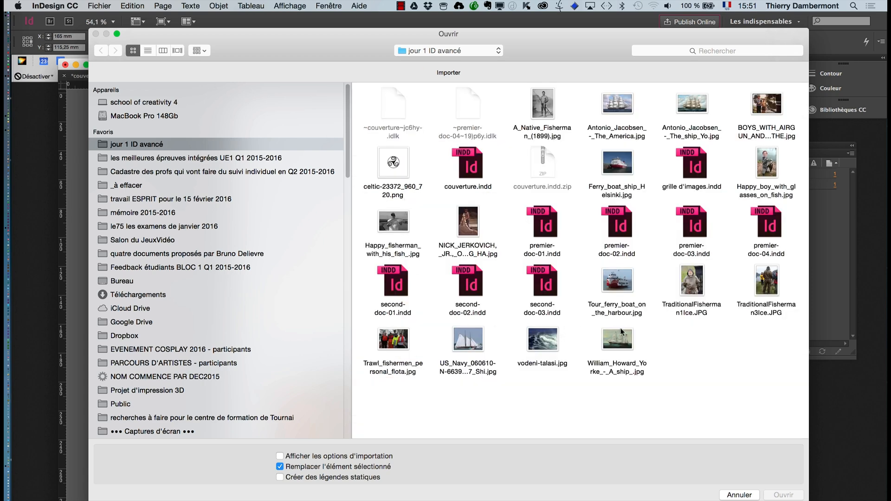
{"action": "left_click", "coordinate": [470, 345]}
{"action": "left_click", "coordinate": [784, 495]}
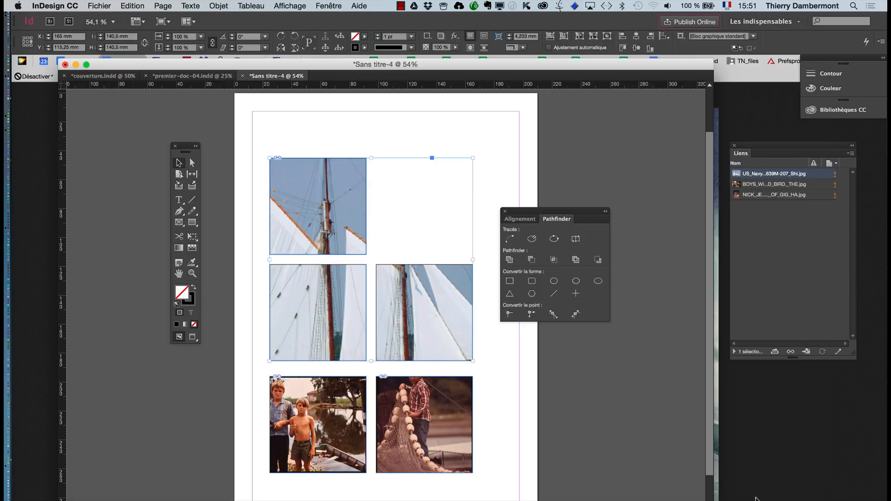
- Fit the ship photo so that it fills the united frame proportionally, and move the Pathfinder panel off the page
{"action": "left_click", "coordinate": [217, 5]}
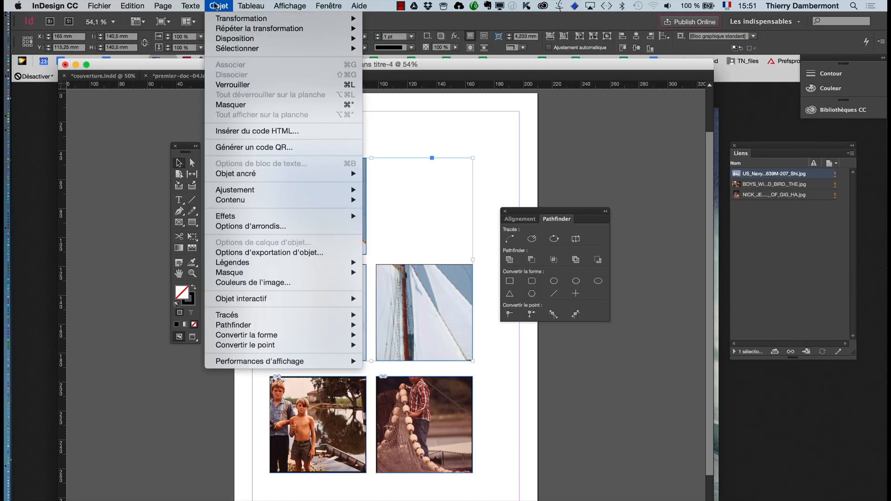
{"action": "mouse_move", "coordinate": [264, 190]}
{"action": "left_click", "coordinate": [420, 190]}
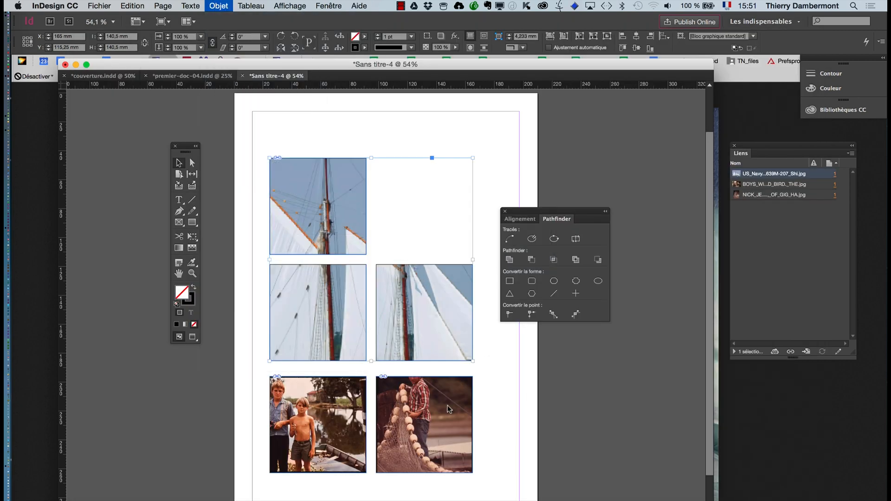
{"action": "left_click_drag", "start_coordinate": [580, 218], "coordinate": [690, 201]}
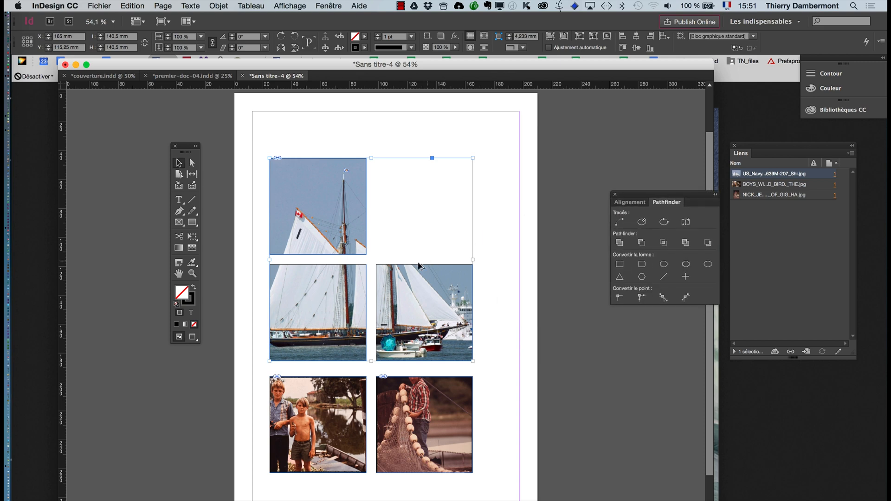
- Enlarge the ship photo inside the united frame to about 346 mm wide with Free Transform and shift it up and right
{"action": "key", "text": "super+minus"}
{"action": "left_click", "coordinate": [321, 199]}
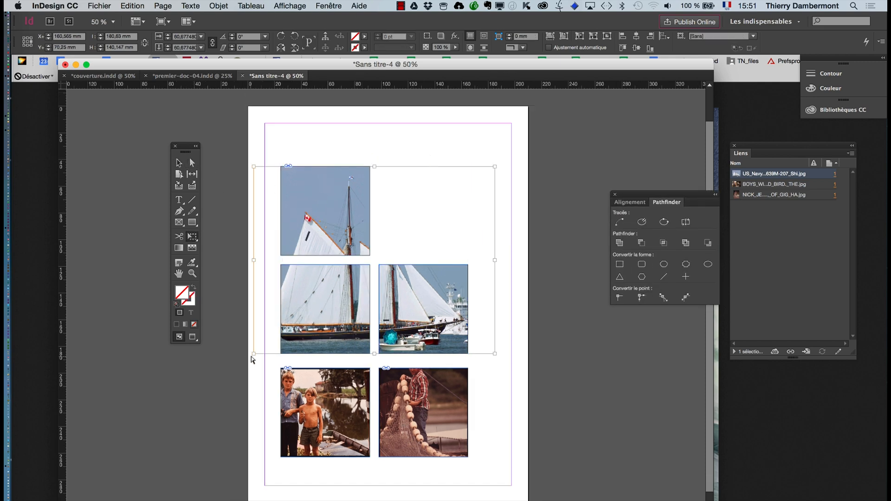
{"action": "left_click_drag", "start_coordinate": [254, 354], "coordinate": [186, 421]}
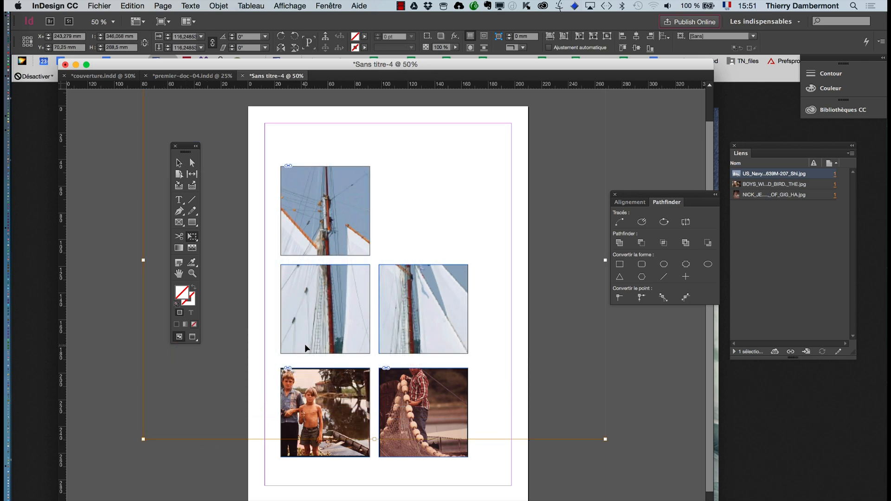
{"action": "left_click_drag", "start_coordinate": [307, 347], "coordinate": [366, 290]}
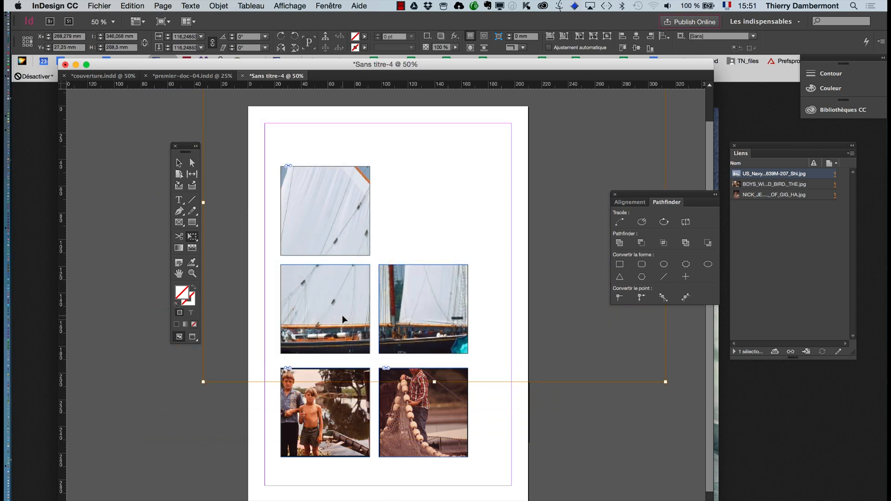
- Scale the ship photo to about 203 mm wide and reposition it so that the ship spans the three united squares
{"action": "key", "text": "super+minus"}
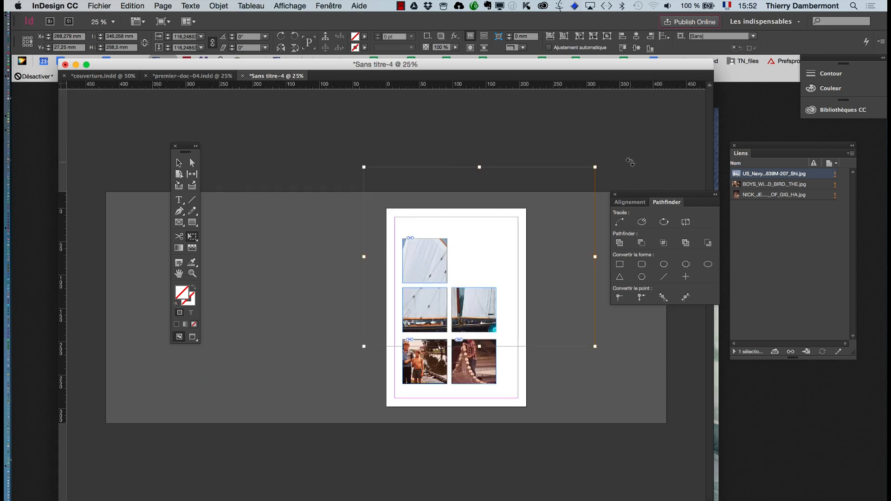
{"action": "left_click_drag", "start_coordinate": [596, 167], "coordinate": [543, 208]}
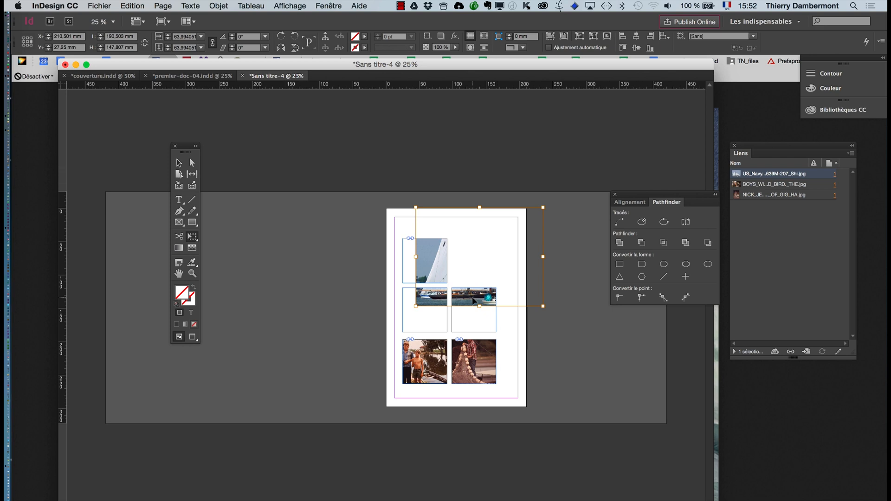
{"action": "left_click_drag", "start_coordinate": [474, 301], "coordinate": [445, 333]}
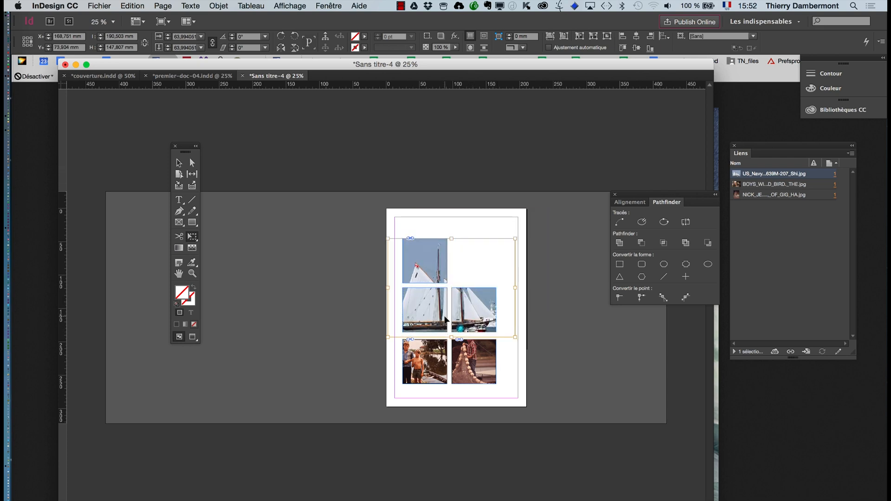
{"action": "key", "text": "super+equal"}
{"action": "left_click_drag", "start_coordinate": [410, 203], "coordinate": [399, 203]}
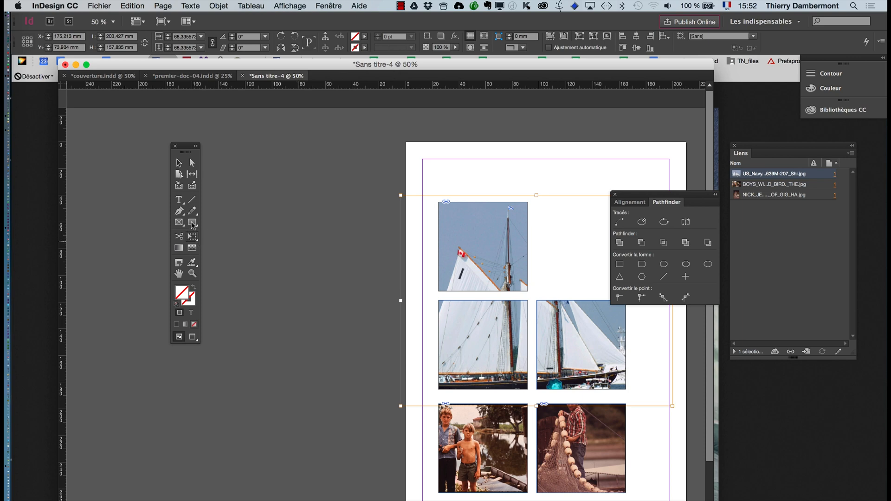
- Return to the Selection tool, move the united ship frame straight up from the bottom photos, and deselect it
{"action": "left_click", "coordinate": [179, 163]}
{"action": "left_click", "coordinate": [179, 274]}
{"action": "scroll", "coordinate": [204, 281], "scroll_direction": "right", "scroll_amount": 5}
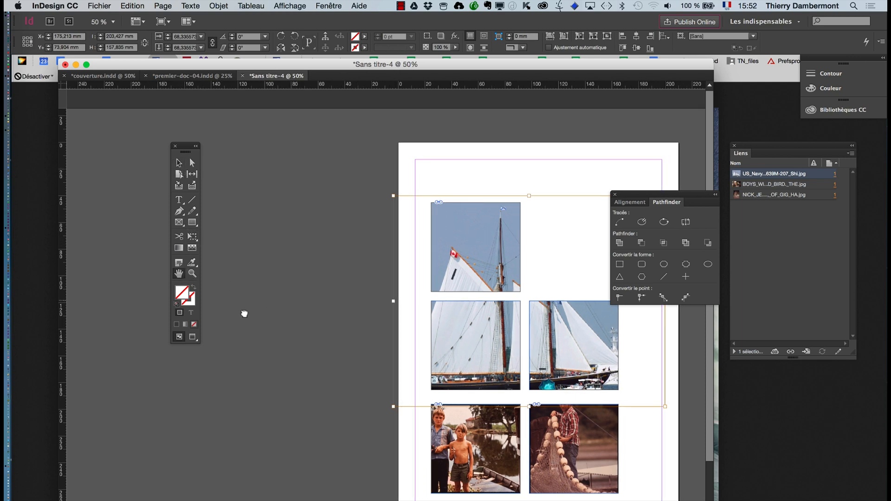
{"action": "left_click", "coordinate": [178, 163]}
{"action": "left_click", "coordinate": [218, 212]}
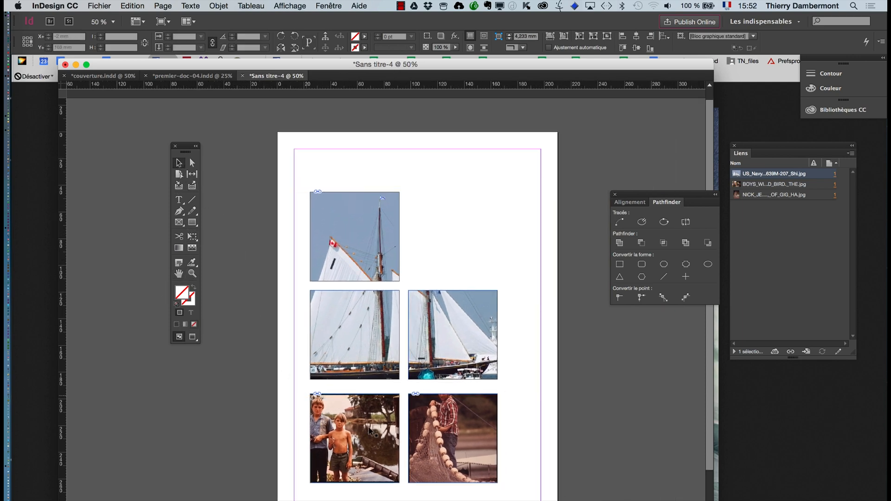
{"action": "left_click_drag", "start_coordinate": [379, 304], "coordinate": [339, 241]}
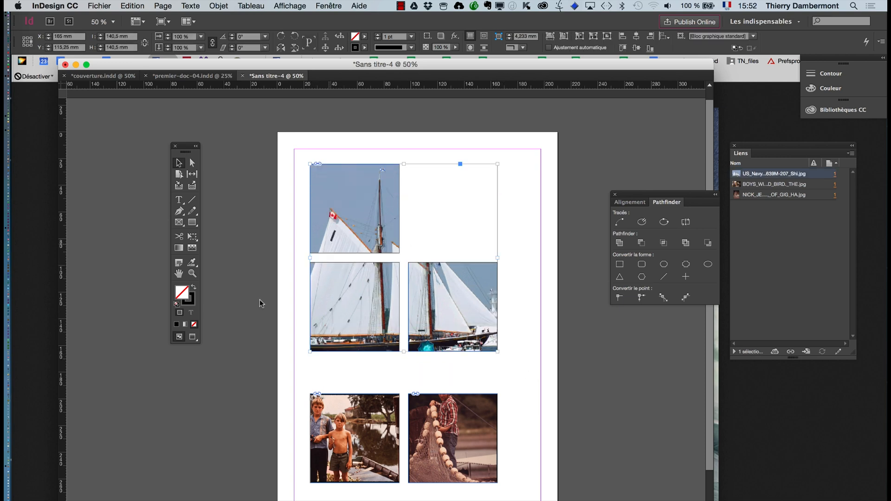
{"action": "left_click", "coordinate": [269, 311]}
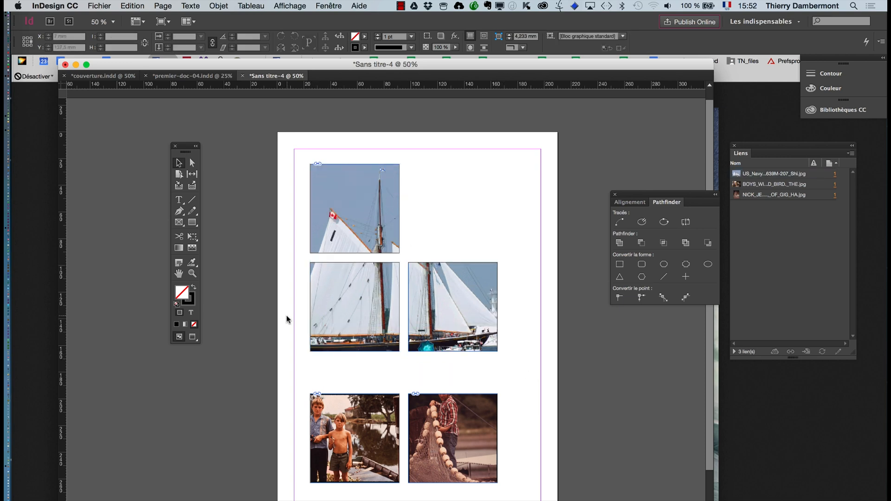
- Shorten the united ship frame's upper square by lowering its top edge about 28 mm, and narrow its lower-right square about 28 mm with Direct Selection
{"action": "left_click", "coordinate": [192, 163]}
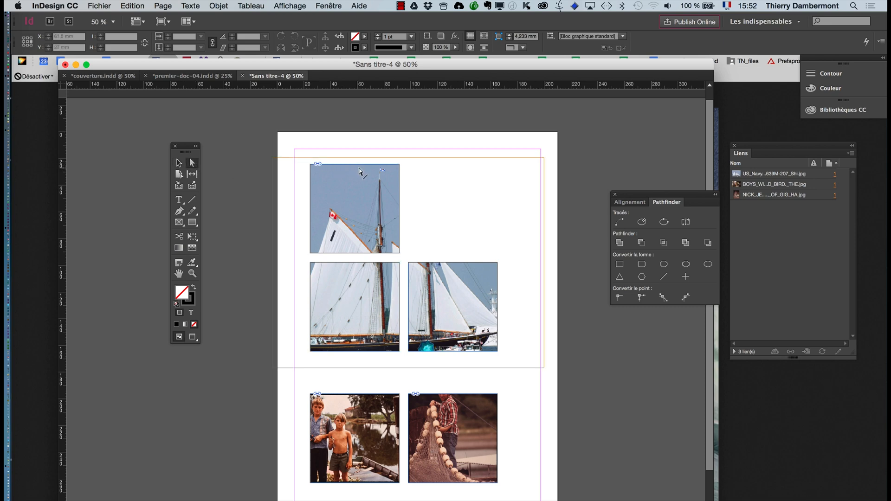
{"action": "left_click", "coordinate": [359, 170]}
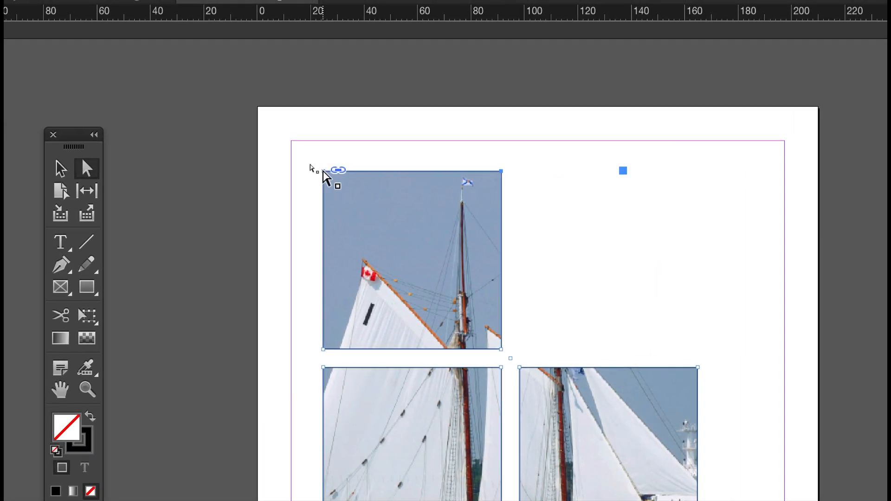
{"action": "left_click_drag", "start_coordinate": [325, 181], "coordinate": [324, 247]}
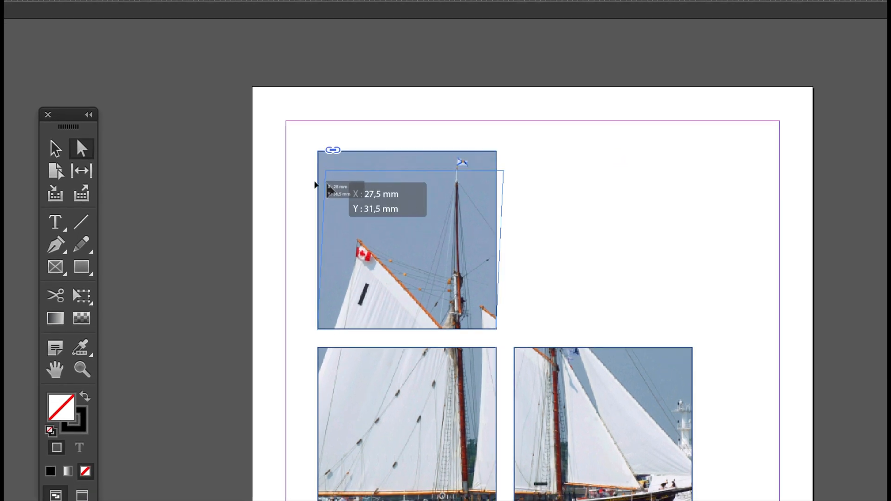
{"action": "left_click_drag", "start_coordinate": [324, 211], "coordinate": [321, 210]}
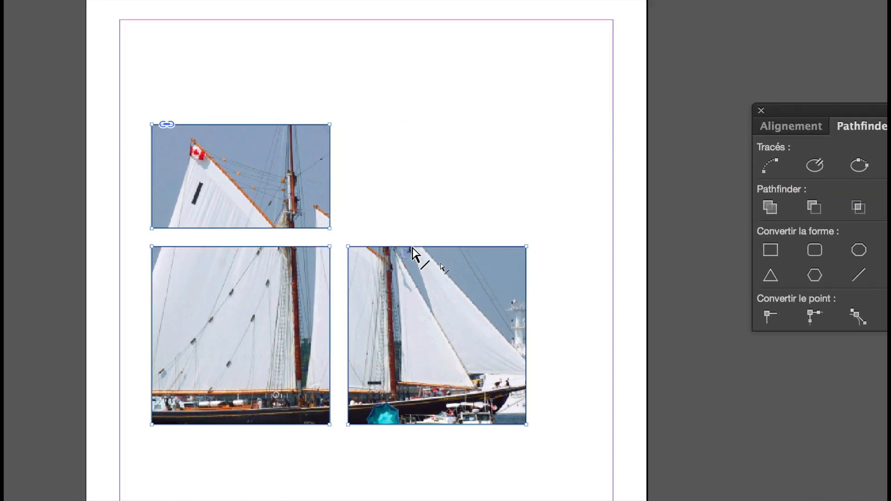
{"action": "key", "text": "super+a"}
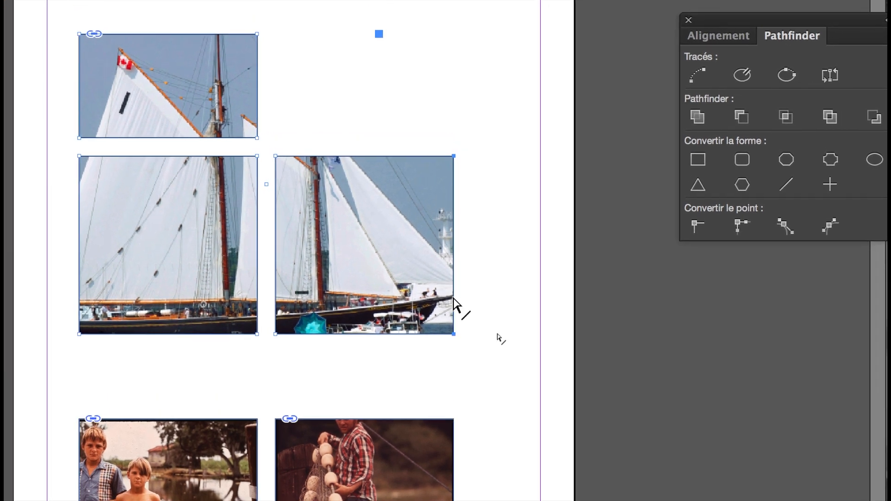
{"action": "left_click_drag", "start_coordinate": [453, 300], "coordinate": [421, 304]}
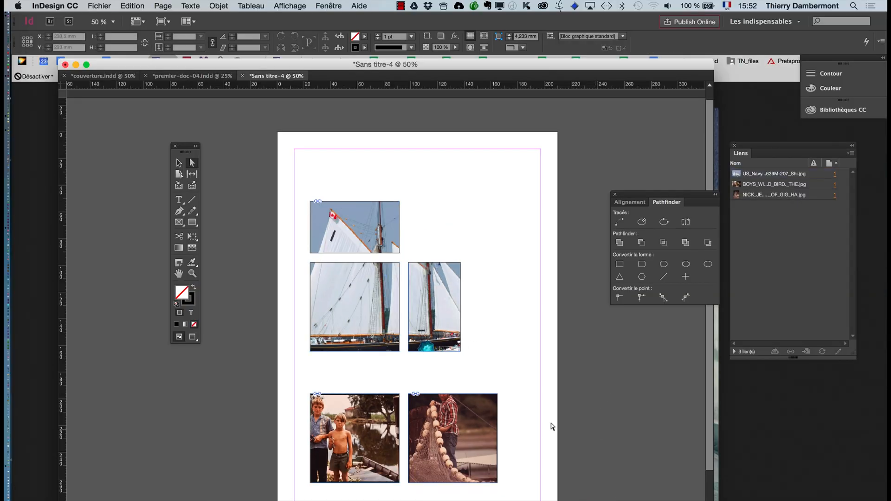
- Undo both edge changes on the united ship frame and deselect it
{"action": "key", "text": "super+z"}
{"action": "key", "text": "super+z"}
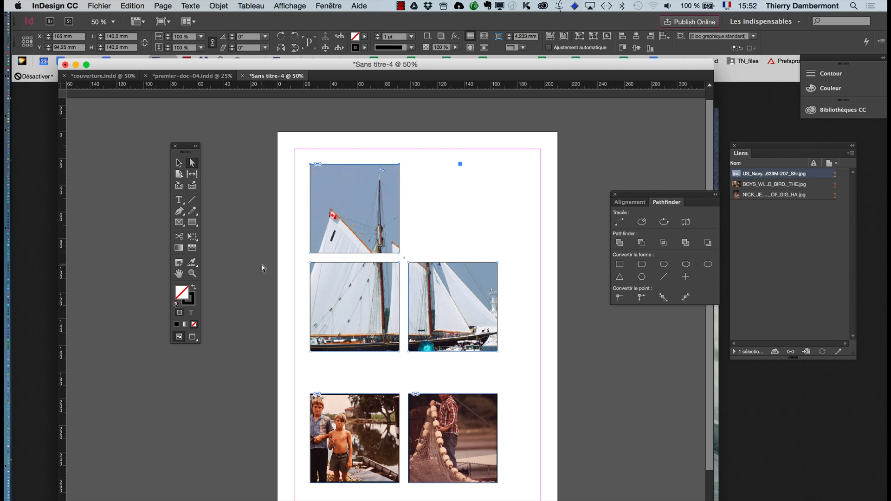
{"action": "left_click", "coordinate": [262, 268]}
- Save the document as "image a travers plusieurs blocs.indd" in the "jour 1 ID avancé" folder
{"action": "left_click", "coordinate": [95, 5]}
{"action": "left_click", "coordinate": [142, 87]}
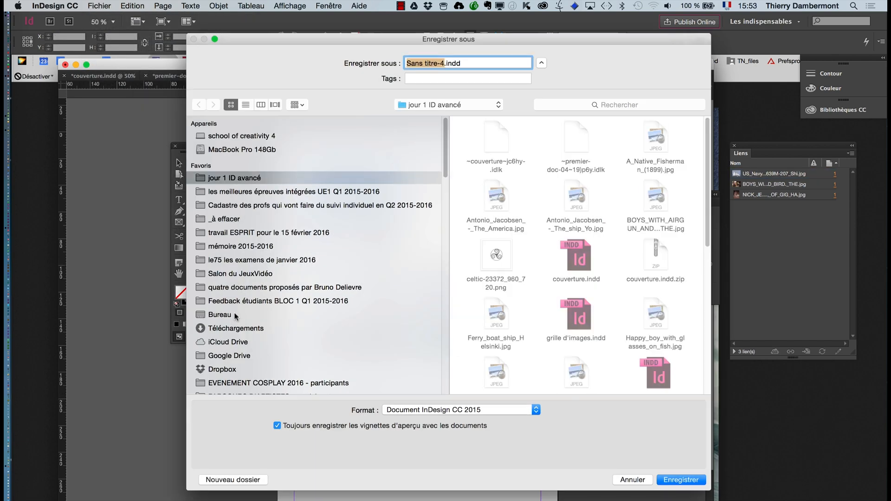
{"action": "left_click", "coordinate": [220, 314]}
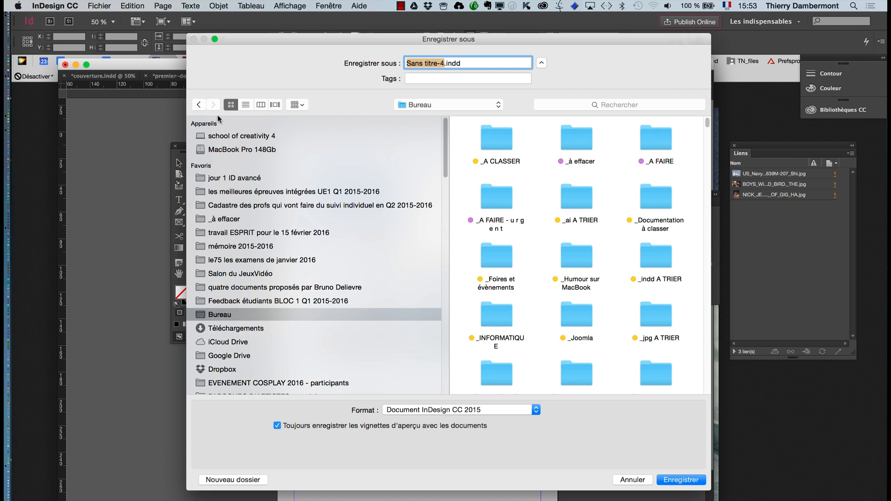
{"action": "left_click", "coordinate": [241, 107]}
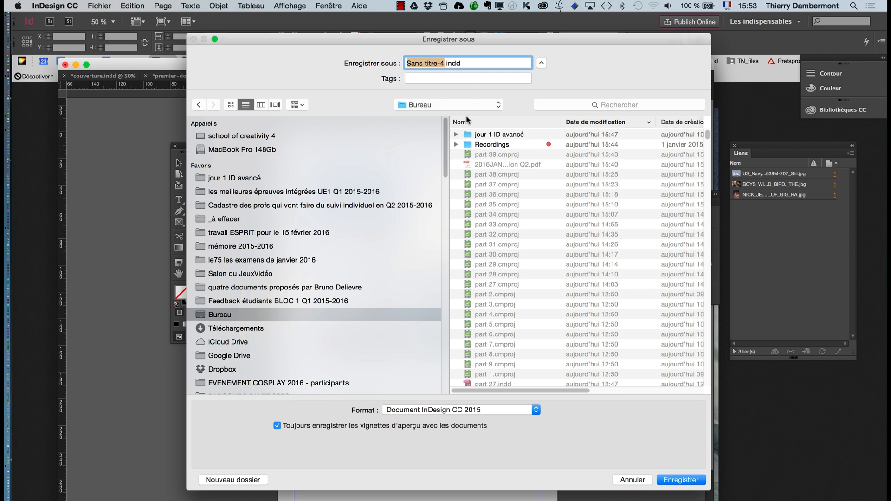
{"action": "left_click", "coordinate": [236, 178]}
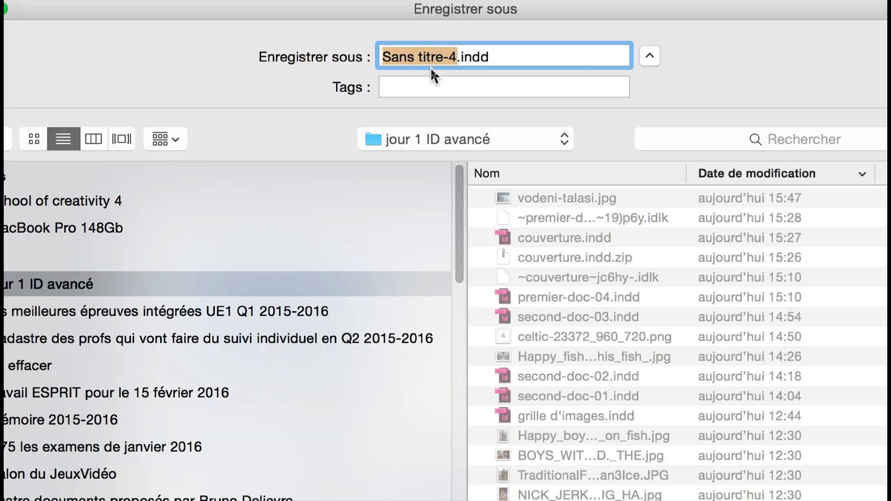
{"action": "type", "text": "image "}
{"action": "type", "text": "a travers plusie"}
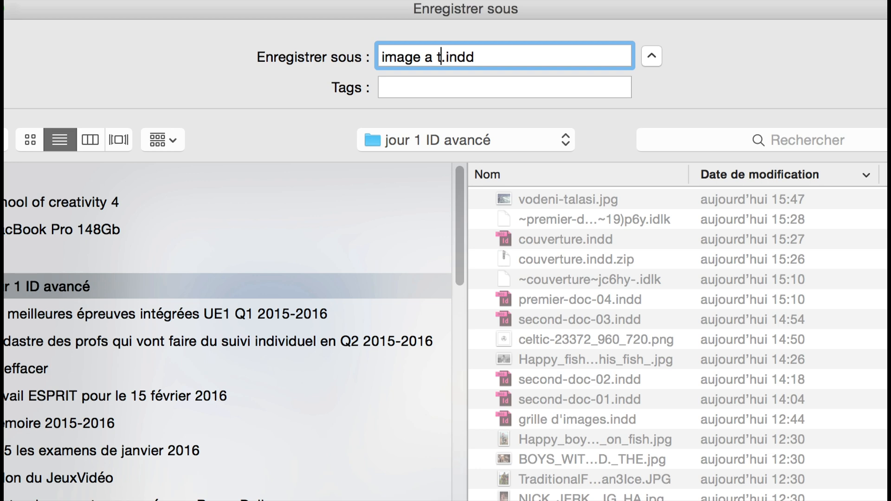
{"action": "type", "text": "urs blocs"}
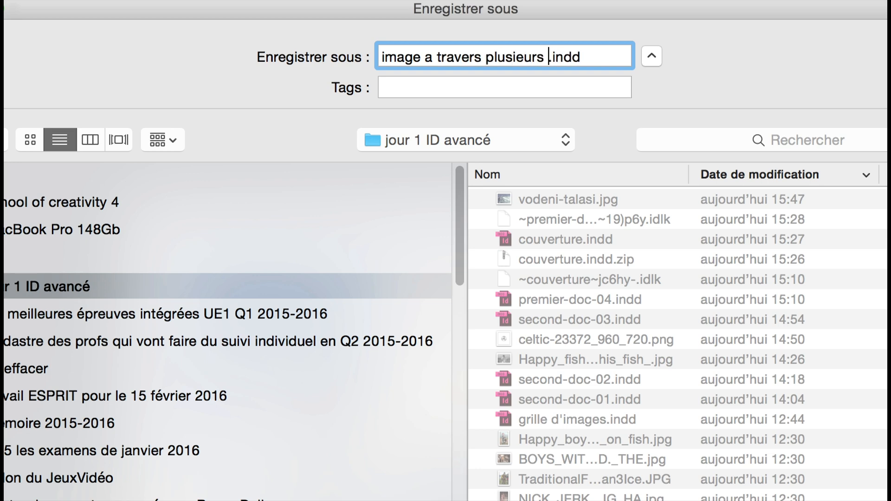
{"action": "key", "text": "BackSpace"}
{"action": "key", "text": "BackSpace"}
{"action": "type", "text": "cs"}
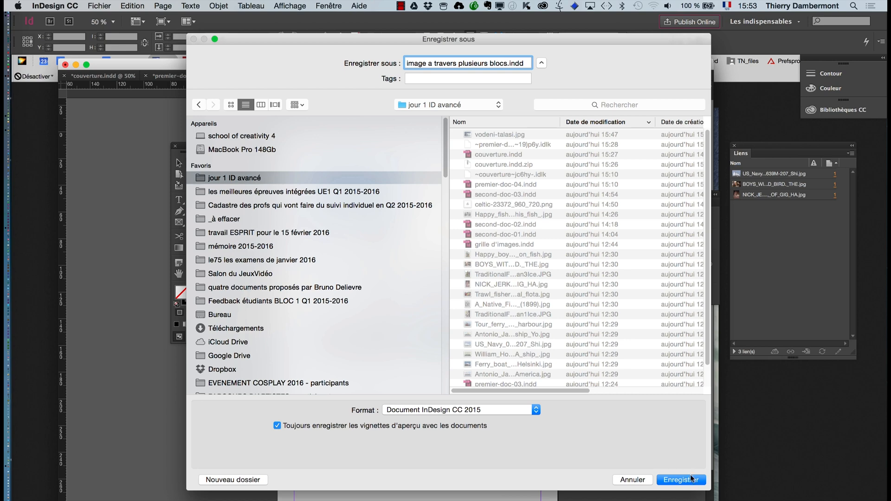
{"action": "left_click", "coordinate": [681, 479]}
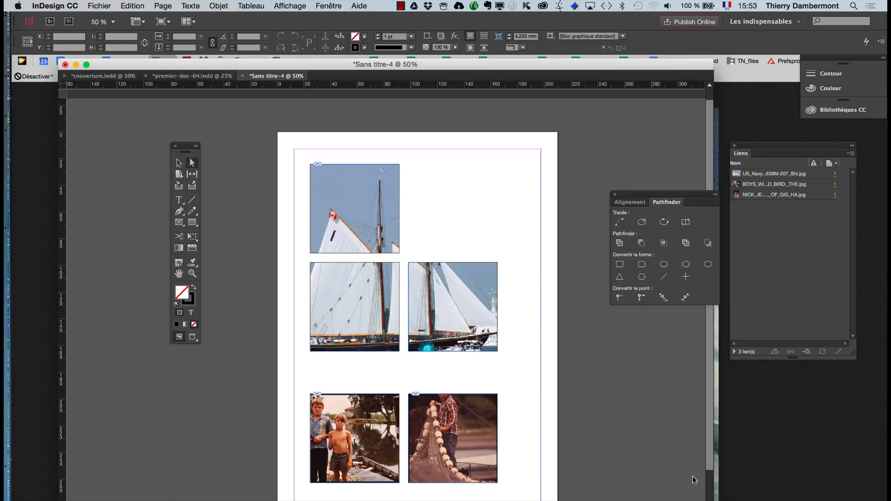
- Switch to the couverture.indd document and hide the other applications
{"action": "left_click", "coordinate": [193, 76]}
{"action": "left_click", "coordinate": [102, 76]}
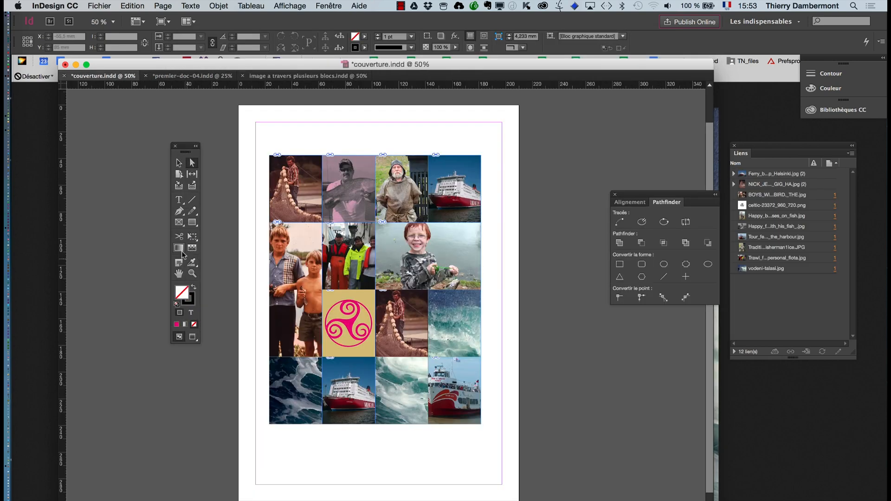
{"action": "key", "text": "alt+super+h"}
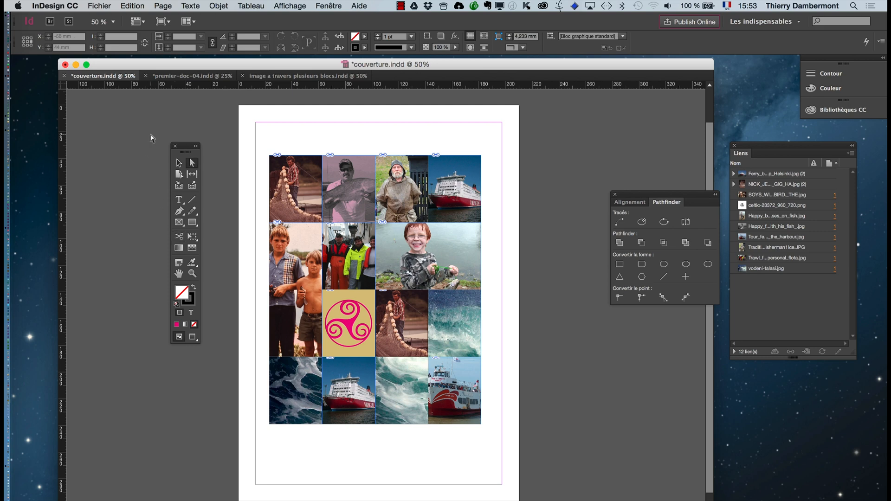
- Shift and widen the document window, and move the Tools and Pathfinder panels clear of the photo grid
{"action": "left_click_drag", "start_coordinate": [122, 65], "coordinate": [78, 62]}
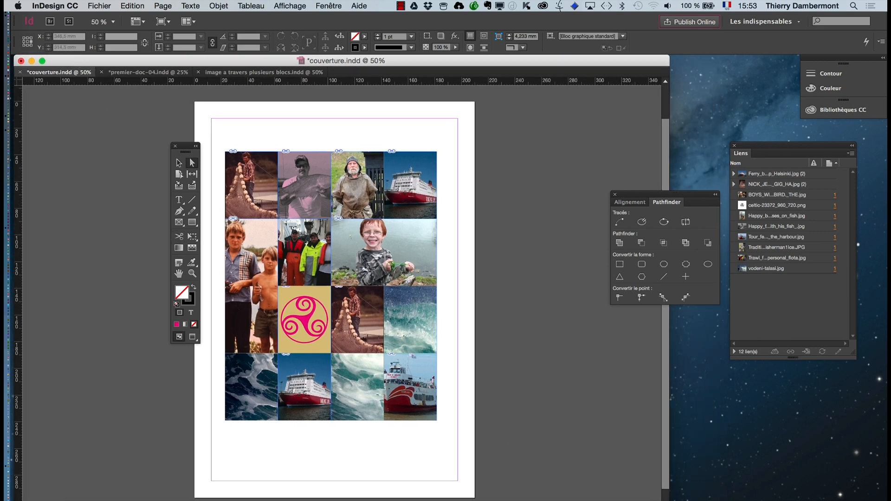
{"action": "left_click_drag", "start_coordinate": [668, 500], "coordinate": [760, 500]}
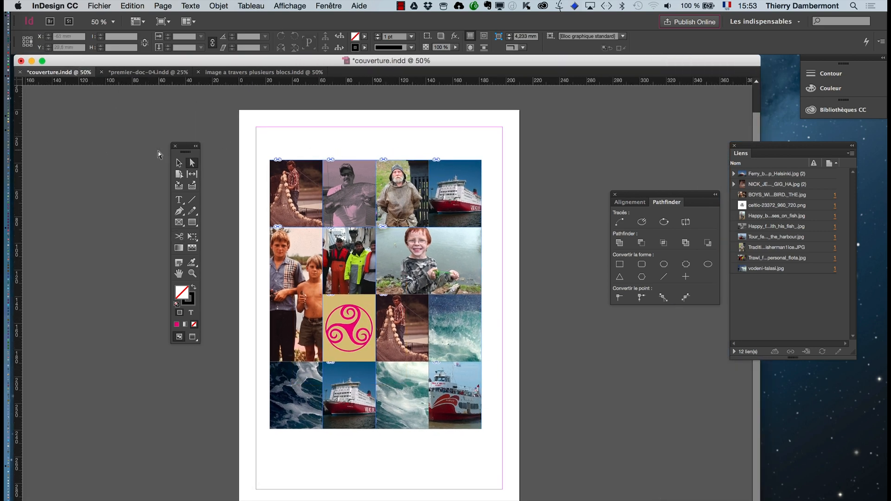
{"action": "left_click_drag", "start_coordinate": [181, 147], "coordinate": [141, 139]}
{"action": "left_click_drag", "start_coordinate": [635, 198], "coordinate": [655, 402]}
{"action": "key", "text": "super+equal"}
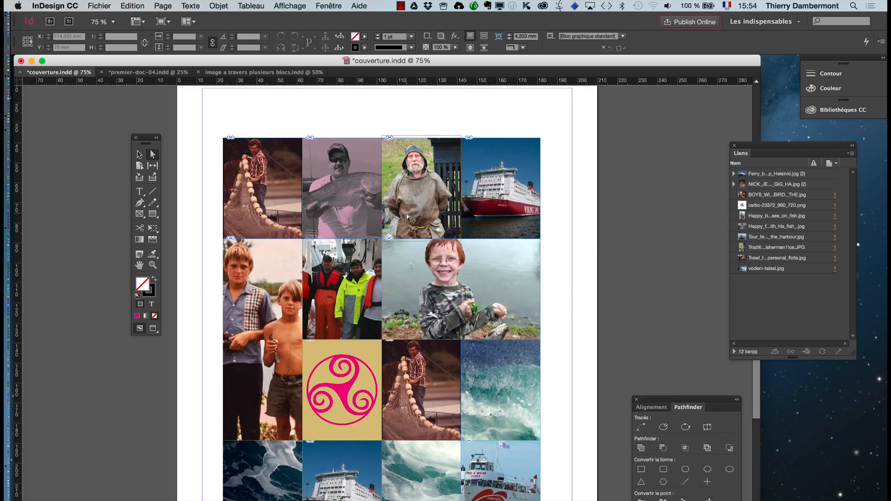
{"action": "key", "text": "super+equal"}
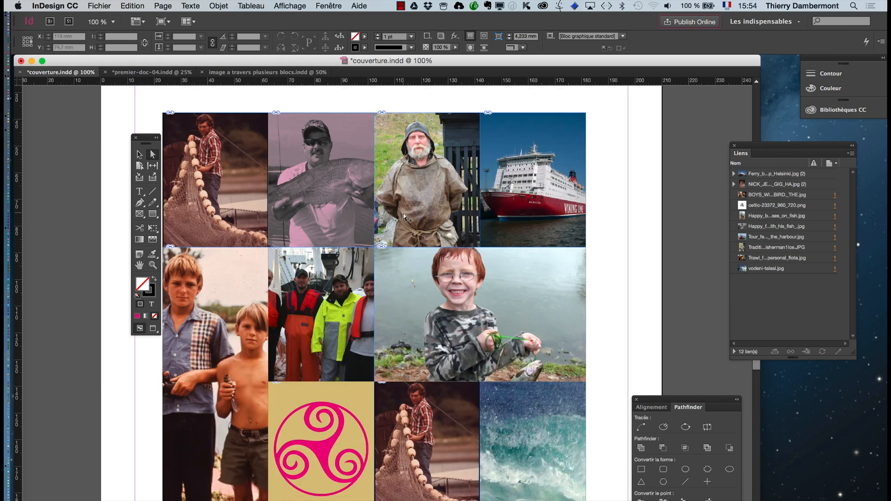
{"action": "left_click_drag", "start_coordinate": [145, 138], "coordinate": [118, 131]}
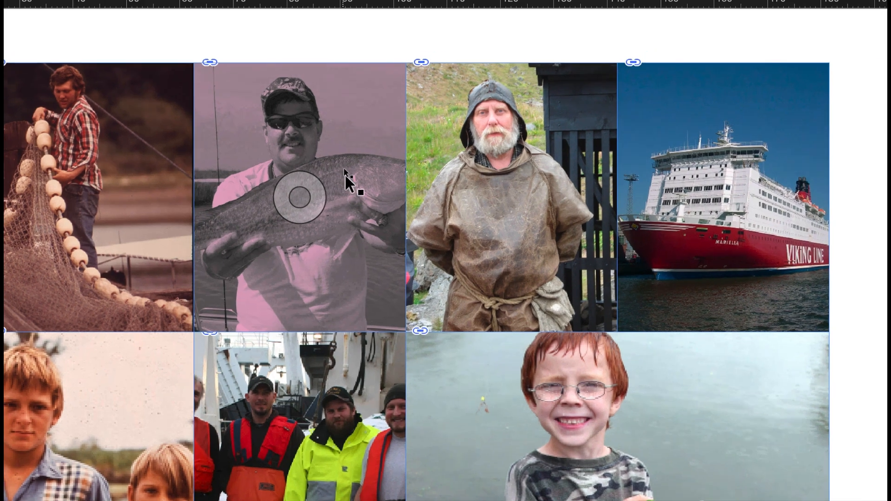
- Widen the fish photo's frame about 6.5 mm rightward and the top-row ship frame about 5.5 mm leftward, overlapping the fisherman photo between them
{"action": "left_click_drag", "start_coordinate": [406, 196], "coordinate": [441, 199]}
{"action": "left_click_drag", "start_coordinate": [381, 185], "coordinate": [381, 184]}
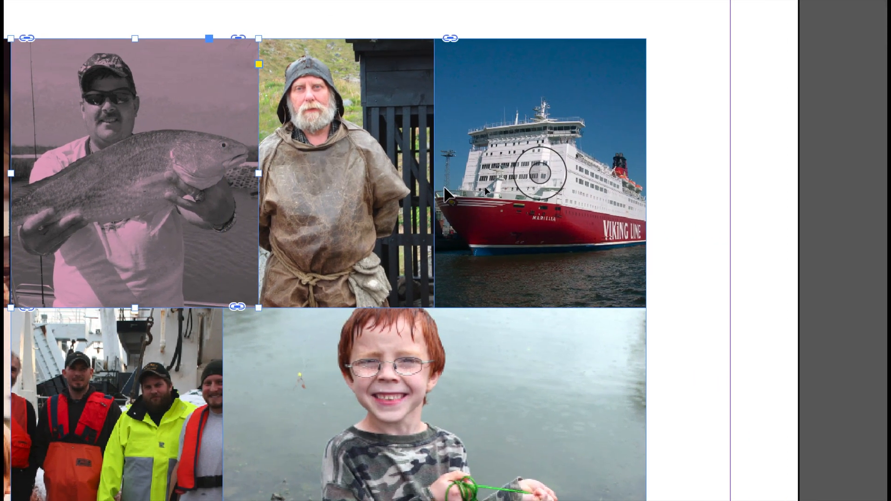
{"action": "left_click", "coordinate": [603, 188]}
{"action": "left_click_drag", "start_coordinate": [439, 185], "coordinate": [409, 185]}
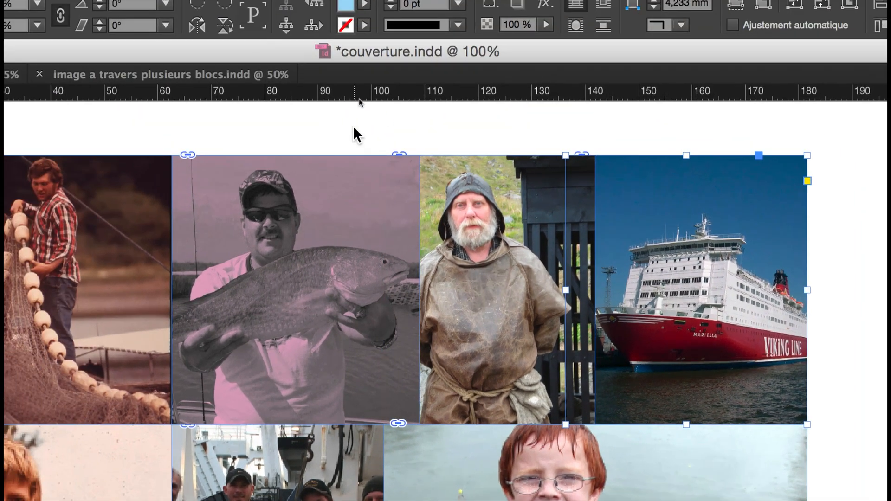
- Unite the overlapping fish, fisherman and ship frames in the top row into one frame with Pathfinder Add, and deselect it
{"action": "left_click_drag", "start_coordinate": [251, 28], "coordinate": [486, 98]}
{"action": "left_click_drag", "start_coordinate": [441, 152], "coordinate": [442, 151]}
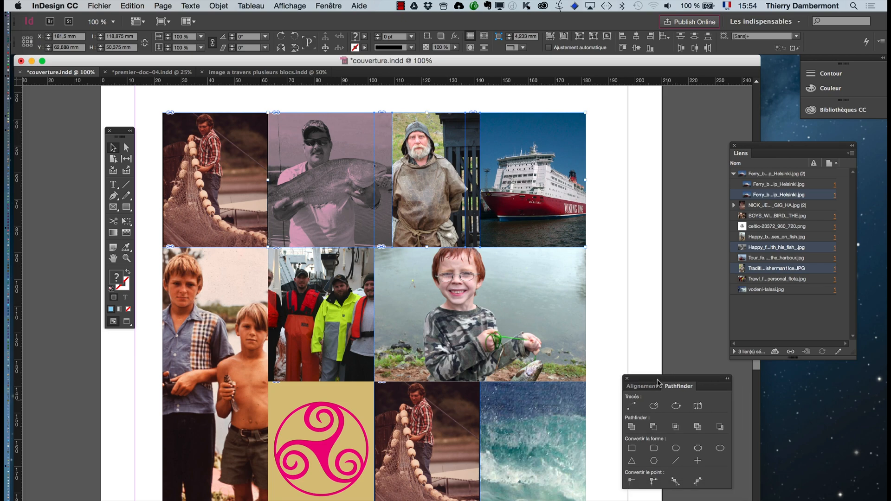
{"action": "left_click_drag", "start_coordinate": [662, 382], "coordinate": [650, 172]}
{"action": "left_click", "coordinate": [629, 217]}
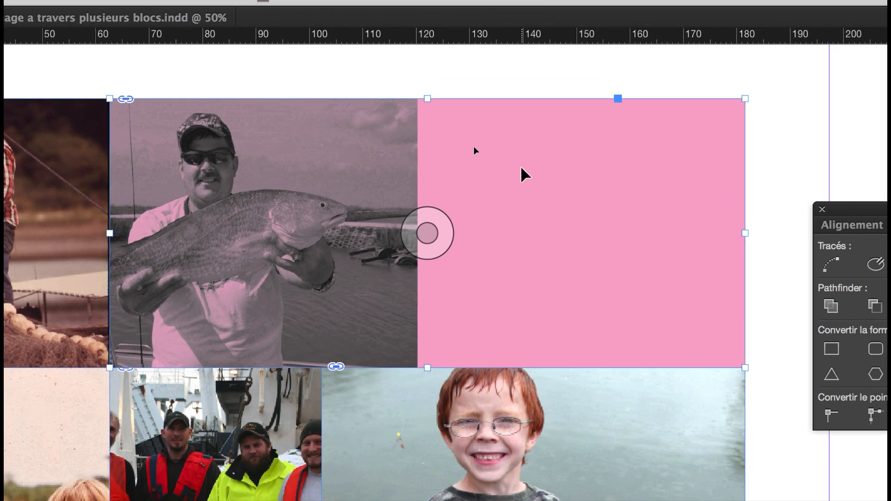
{"action": "left_click", "coordinate": [504, 92]}
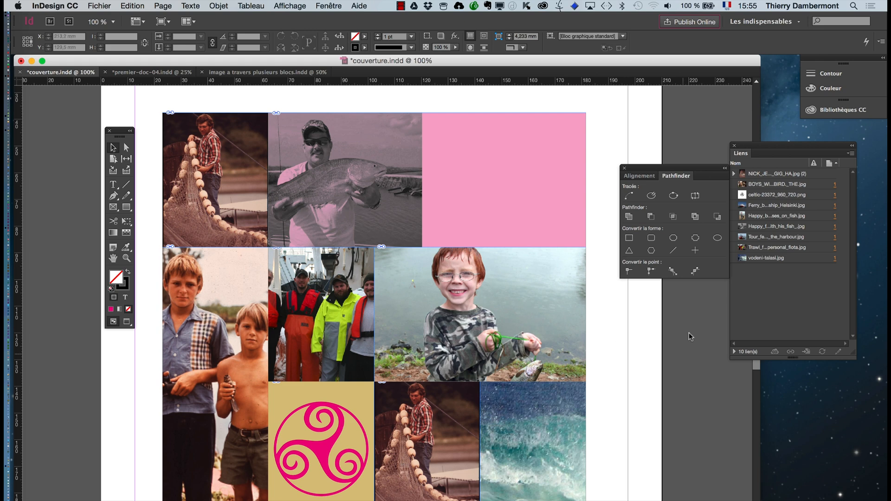
- Select the fish photo inside the united frame with Direct Selection and delete it, keeping the pink frame
{"action": "left_click", "coordinate": [427, 180]}
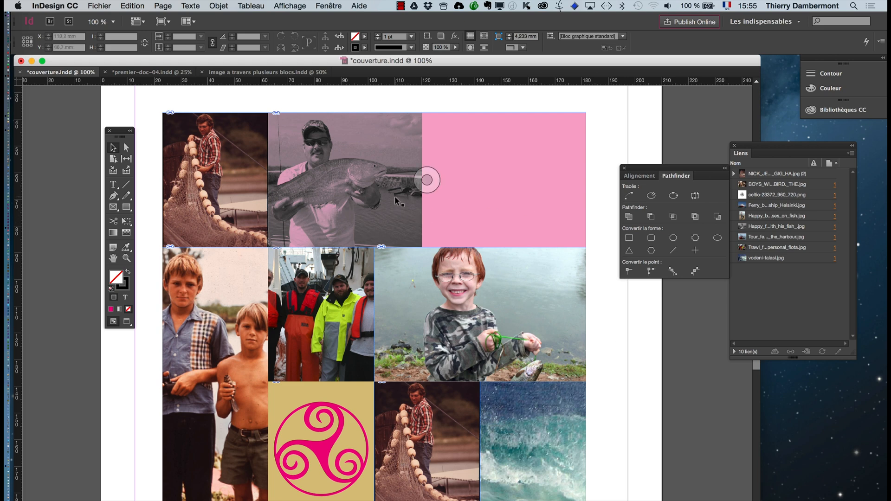
{"action": "left_click", "coordinate": [127, 148]}
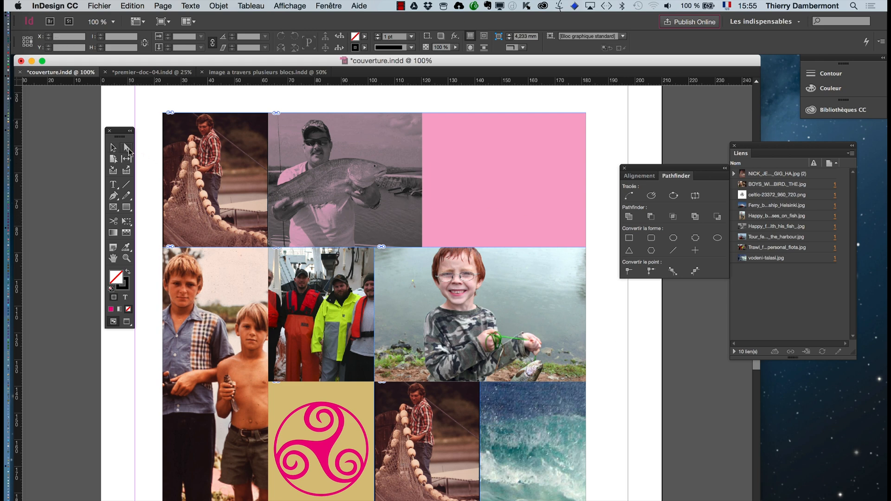
{"action": "left_click", "coordinate": [377, 150]}
{"action": "left_click", "coordinate": [478, 154]}
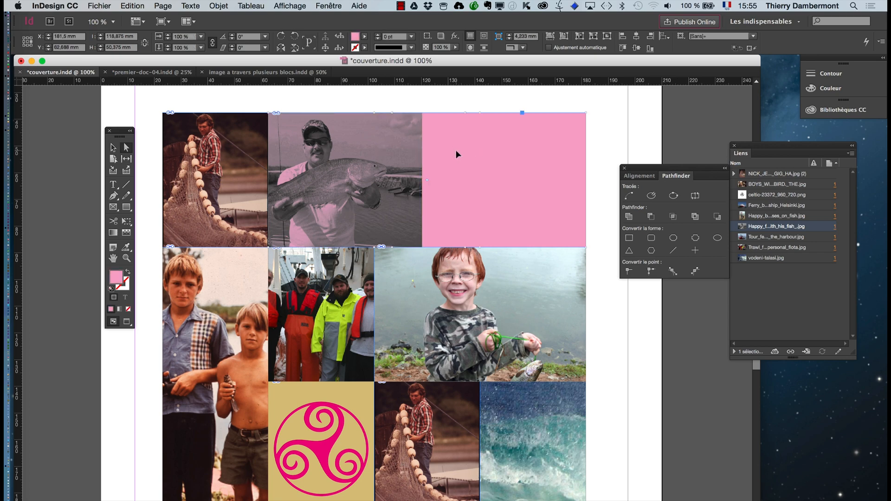
{"action": "left_click", "coordinate": [416, 150]}
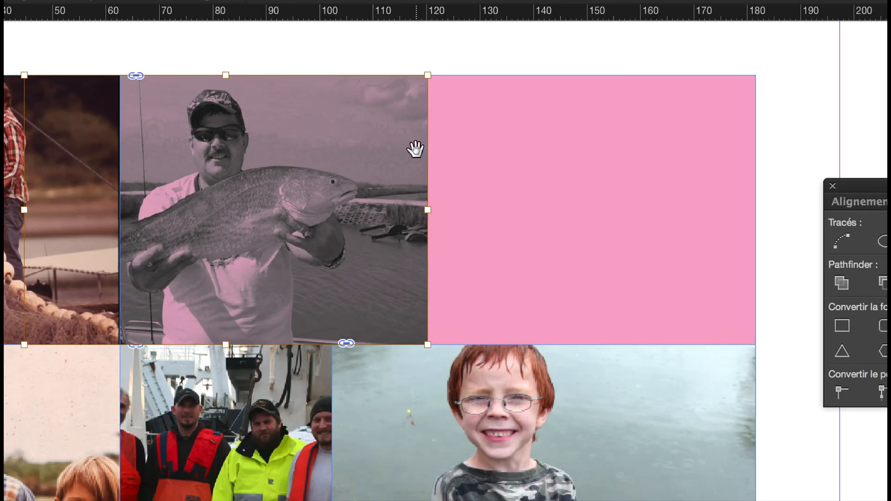
{"action": "key", "text": "Delete"}
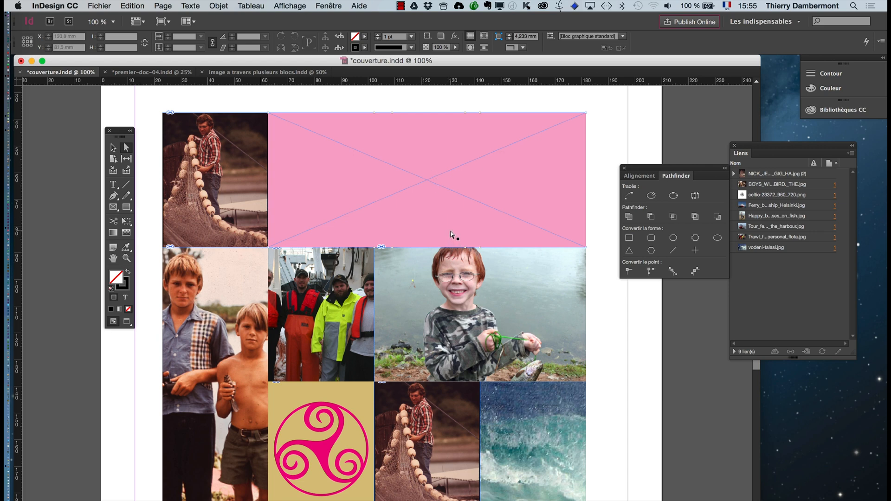
- Select the empty pink frame with the Selection tool, and move the Tools panel farther from the photo grid
{"action": "left_click", "coordinate": [113, 147]}
{"action": "left_click", "coordinate": [372, 170]}
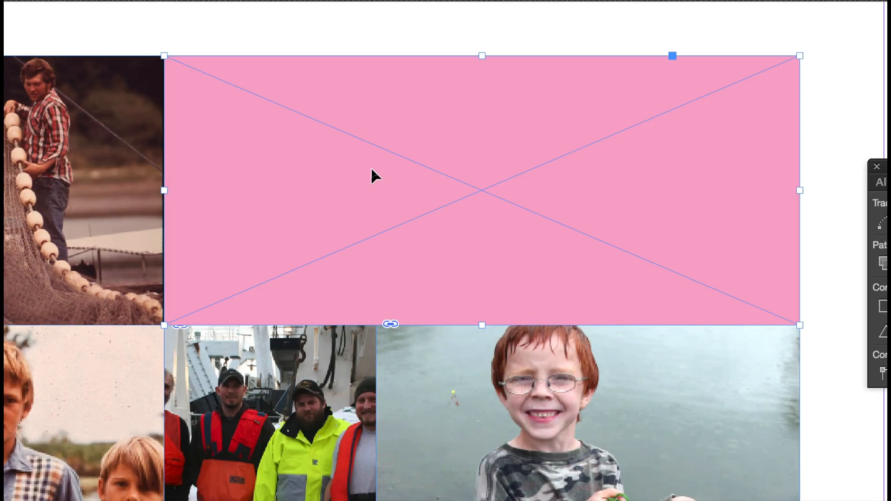
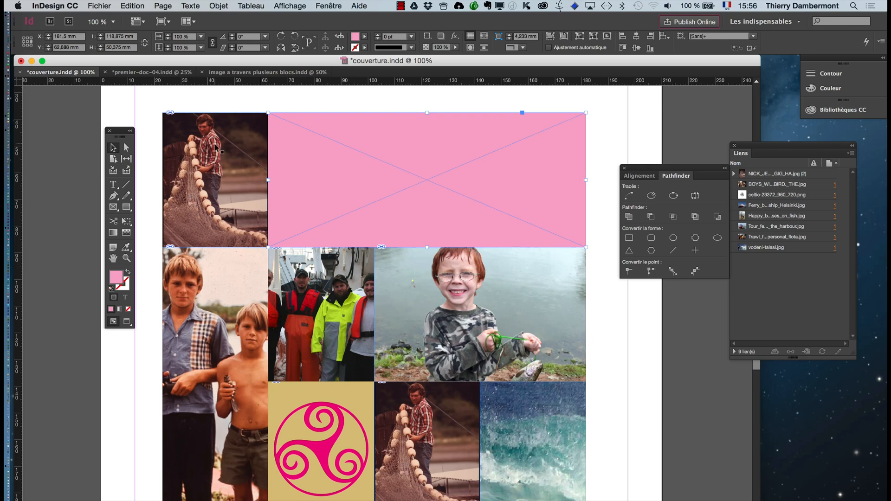
{"action": "left_click_drag", "start_coordinate": [116, 137], "coordinate": [98, 122]}
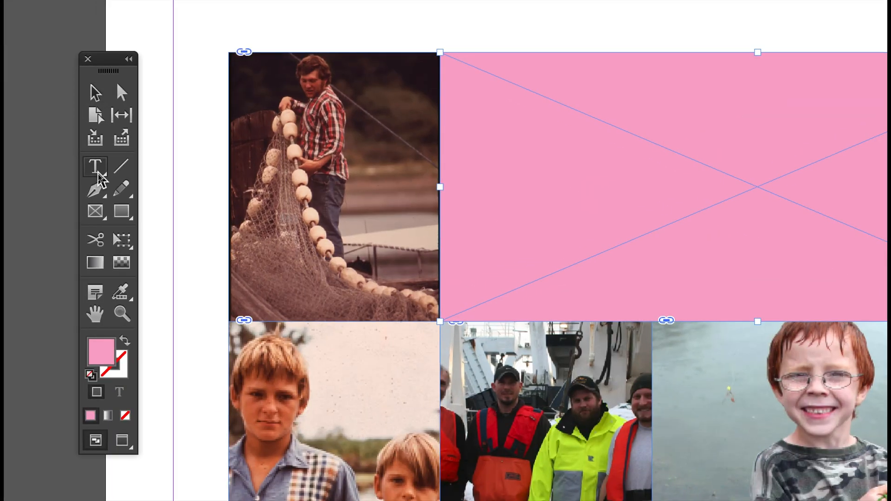
- Turn the empty pink frame into a text frame with the Type tool and write "avec les meilleurs marins de la planète" in it
{"action": "left_click", "coordinate": [98, 173]}
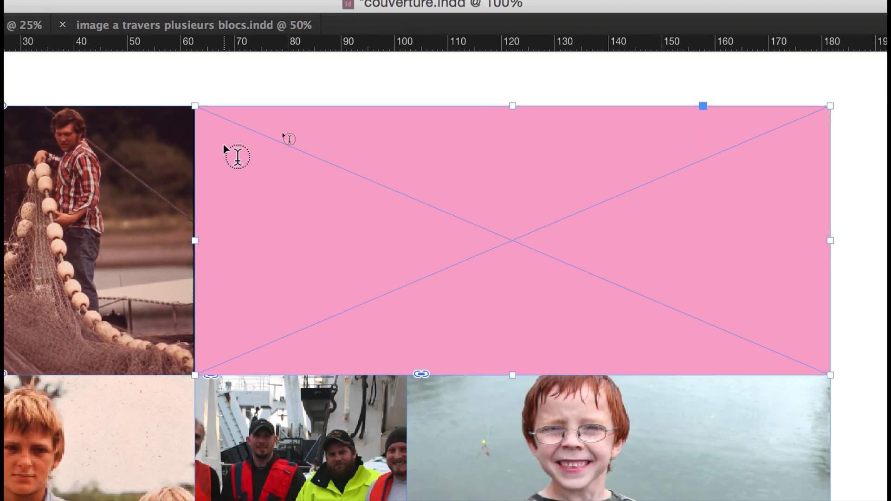
{"action": "left_click", "coordinate": [225, 144]}
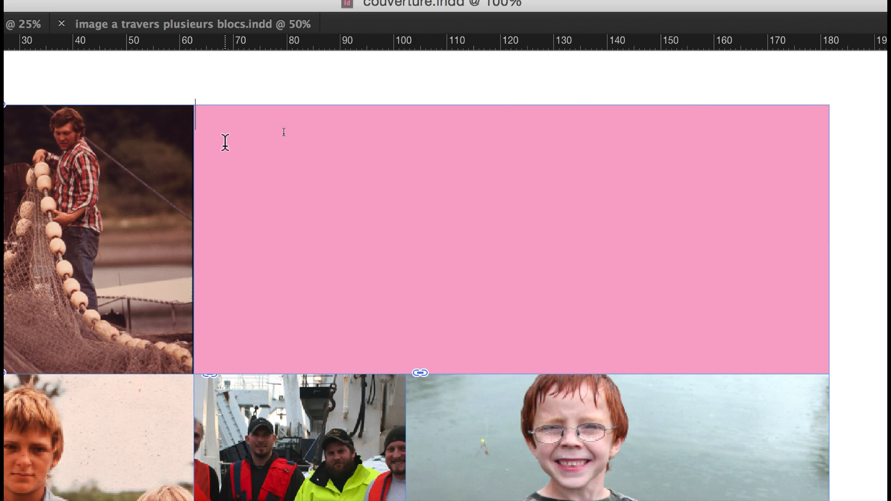
{"action": "type", "text": "avec les meilleurs ma"}
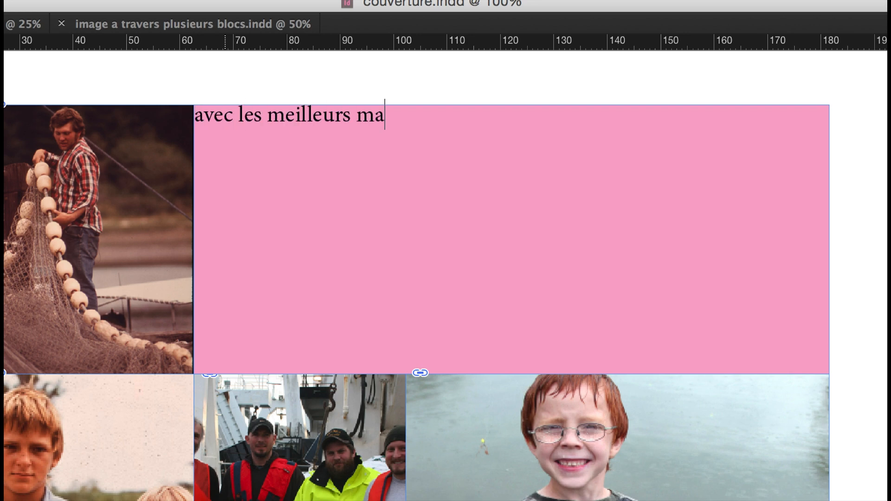
{"action": "type", "text": "rins de la plnète"}
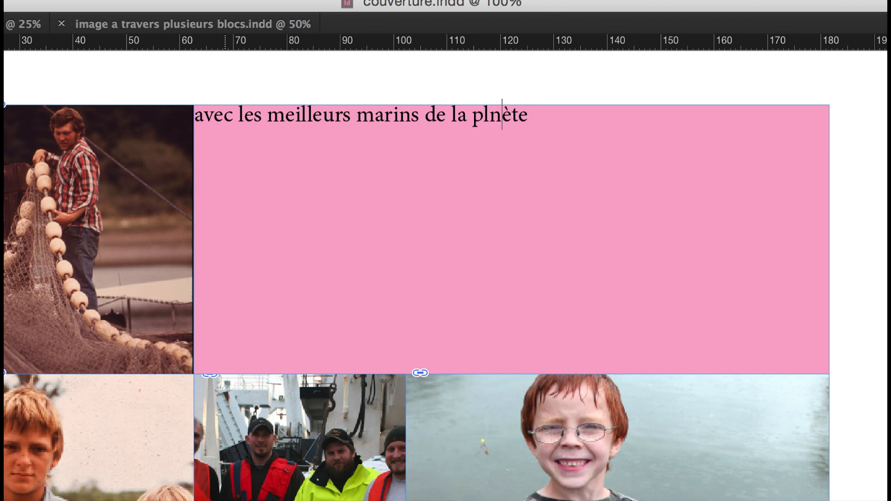
{"action": "key", "text": "Left"}
{"action": "type", "text": "a"}
{"action": "key", "text": "Right"}
{"action": "key", "text": "Right"}
{"action": "key", "text": "Right"}
{"action": "key", "text": "Right"}
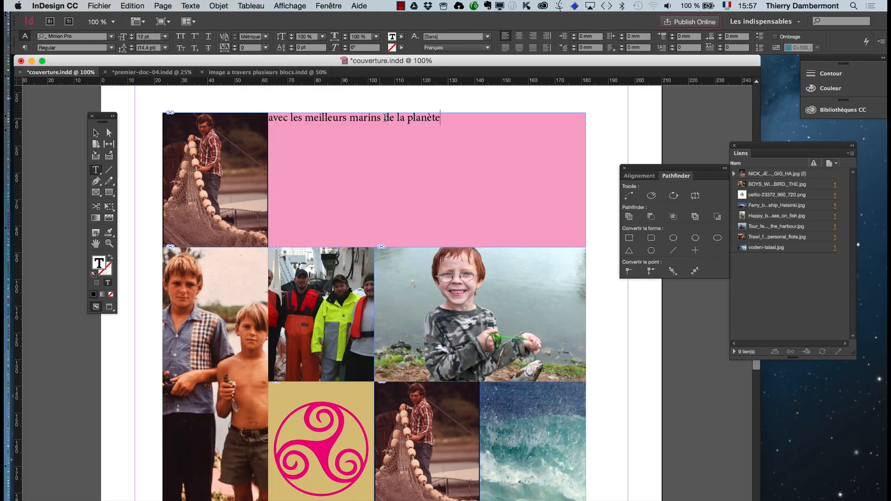
- Delete the words "de la planète" from the end of the text, and close the Pathfinder panel
{"action": "left_click_drag", "start_coordinate": [385, 117], "coordinate": [451, 117]}
{"action": "key", "text": "BackSpace"}
{"action": "left_click", "coordinate": [624, 168]}
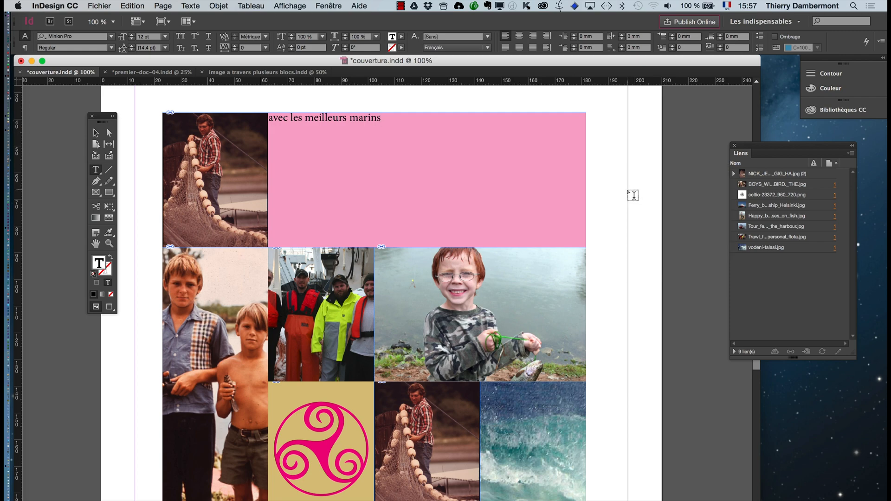
- Centre the line "avec les meilleurs marins" horizontally in the pink frame using the Paragraph settings
{"action": "left_click", "coordinate": [191, 5]}
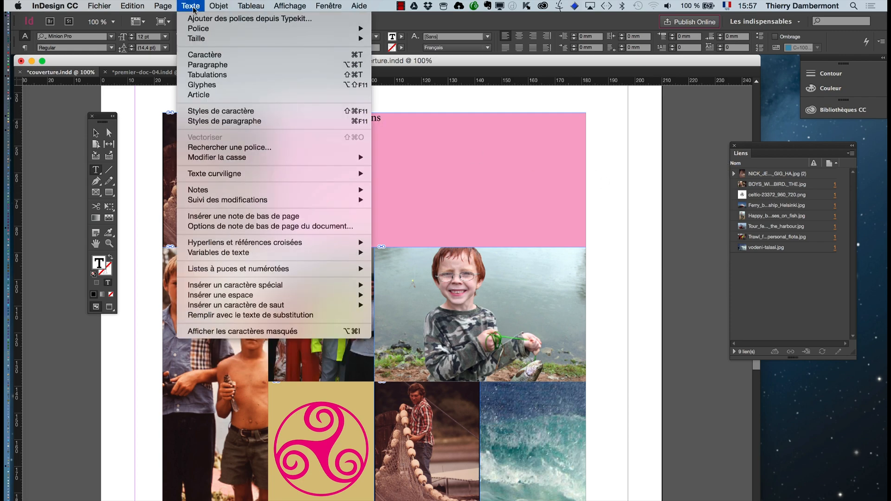
{"action": "left_click", "coordinate": [204, 66]}
{"action": "left_click_drag", "start_coordinate": [748, 282], "coordinate": [571, 174]}
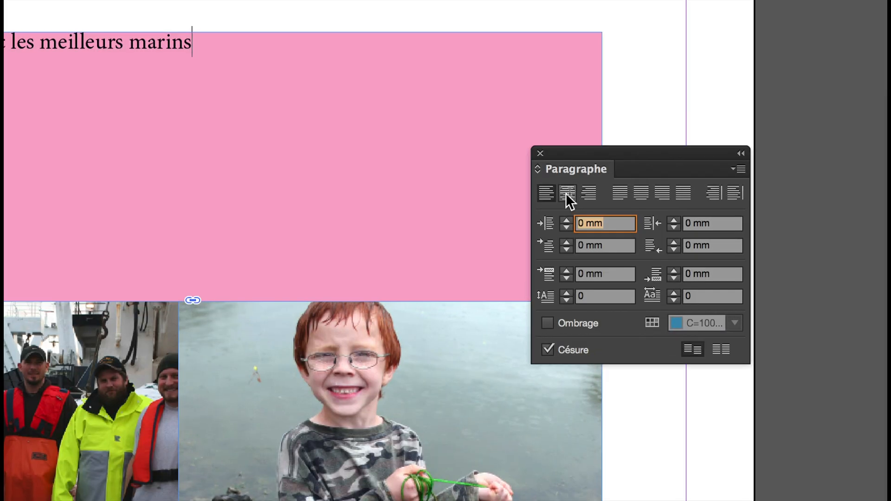
{"action": "left_click", "coordinate": [568, 197]}
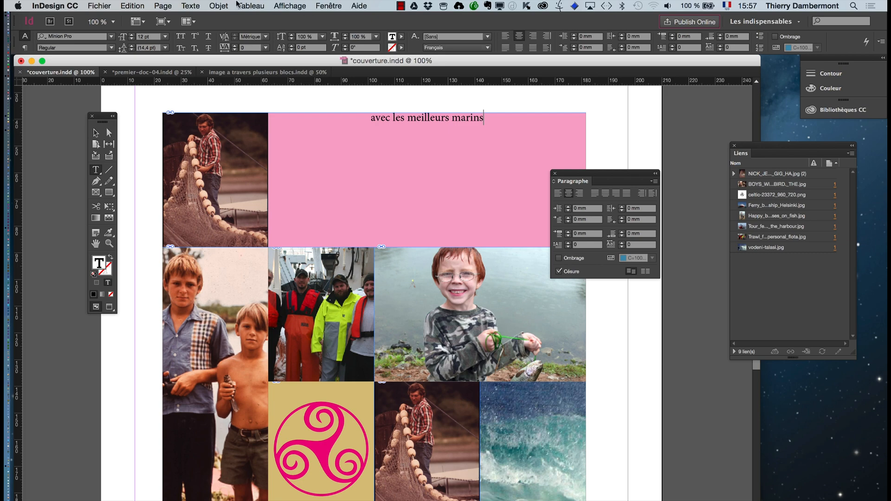
- Set the pink text frame's vertical justification alignment to Centrer in the text frame options
{"action": "left_click", "coordinate": [225, 6]}
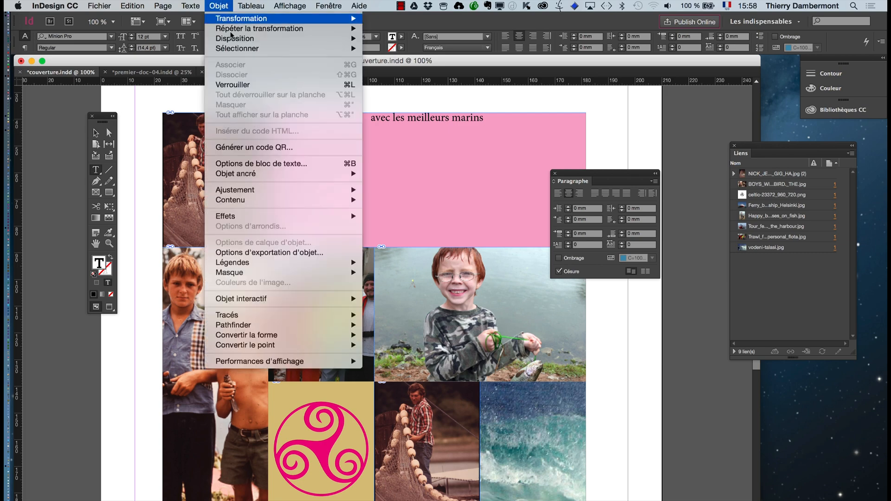
{"action": "left_click", "coordinate": [257, 163]}
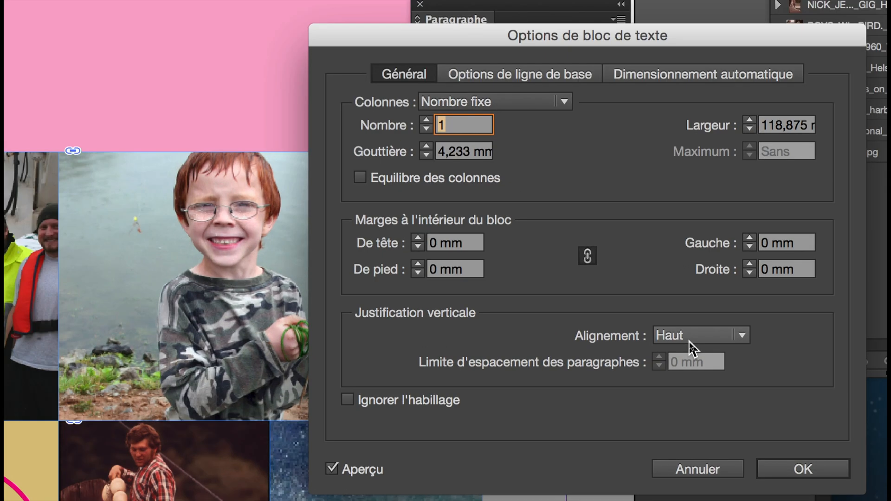
{"action": "left_click", "coordinate": [689, 341]}
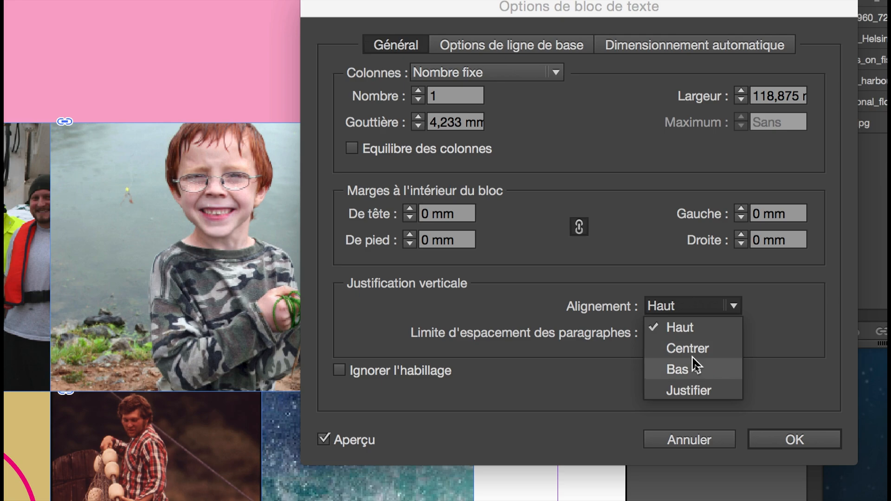
{"action": "left_click", "coordinate": [691, 370]}
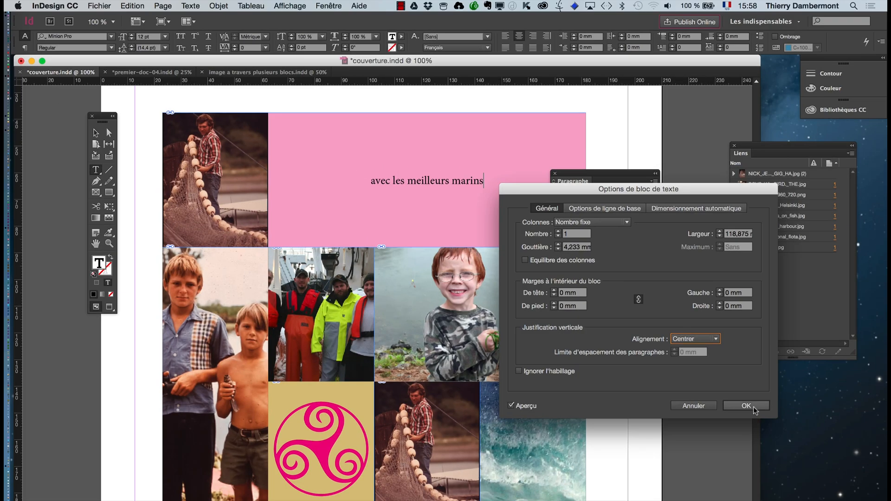
{"action": "key", "text": "Return"}
- Move the Paragraph panel off the photo grid and select the pink text frame as an object with the Selection tool
{"action": "left_click_drag", "start_coordinate": [559, 181], "coordinate": [629, 162]}
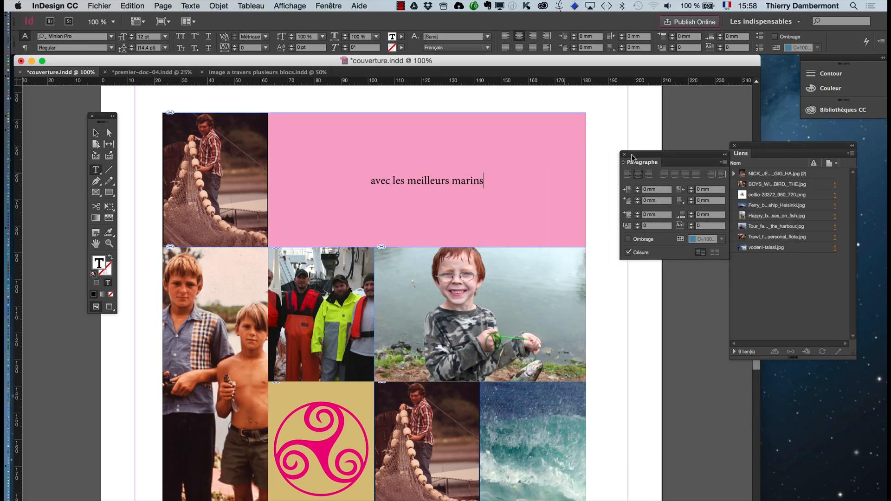
{"action": "left_click", "coordinate": [95, 132]}
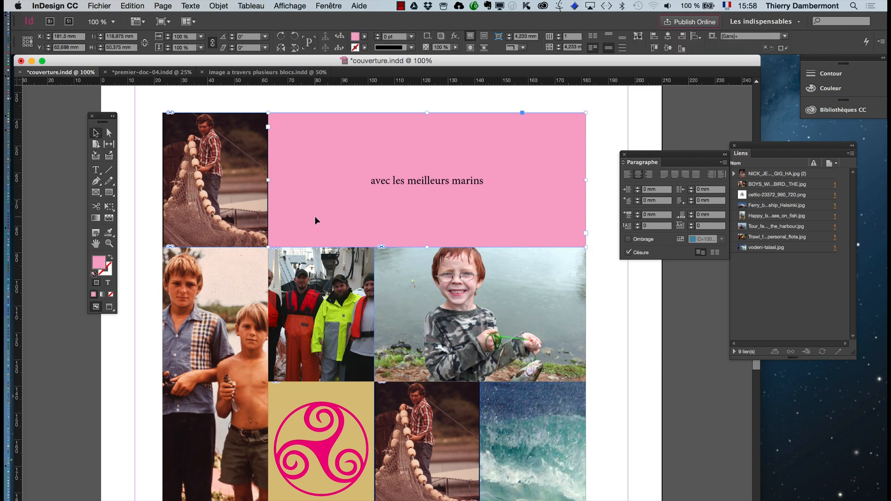
{"action": "left_click", "coordinate": [611, 315]}
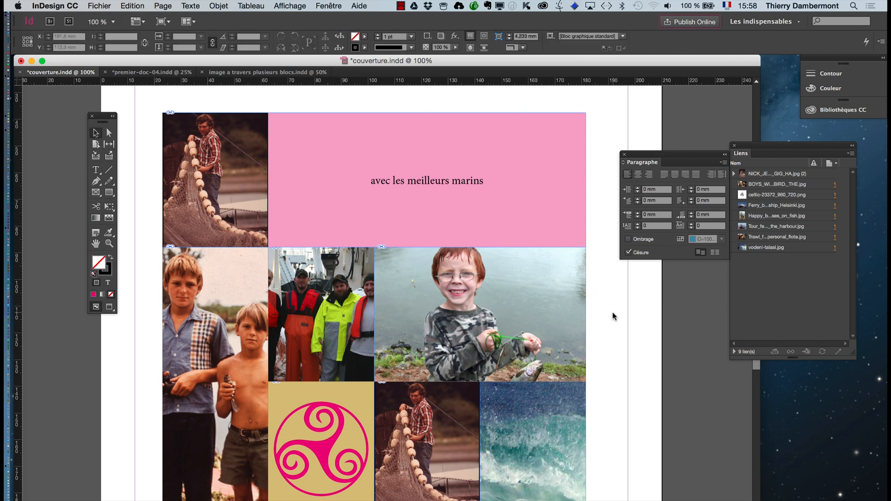
{"action": "left_click", "coordinate": [294, 148]}
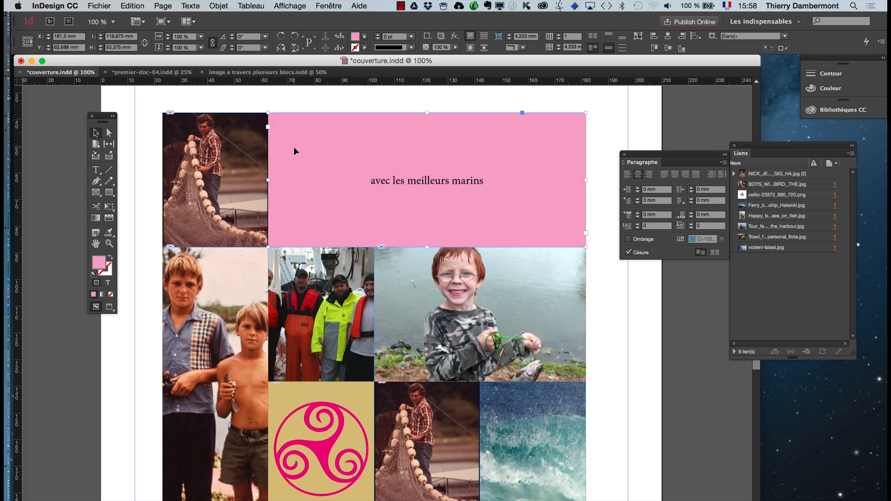
- Move the Tools panel nearer the photo grid and switch from the Color Theme tool to the Eyedropper (Pipette) with the frame selected
{"action": "left_click", "coordinate": [329, 6]}
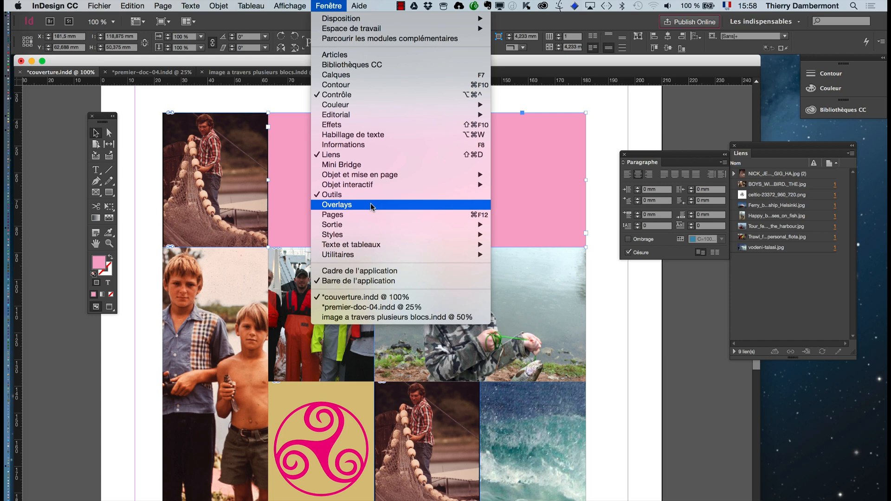
{"action": "left_click", "coordinate": [362, 215]}
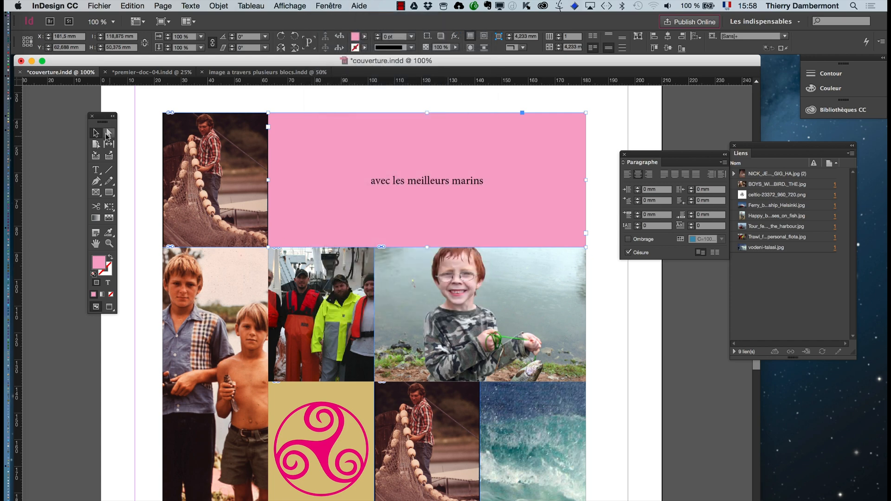
{"action": "left_click_drag", "start_coordinate": [106, 122], "coordinate": [127, 123]}
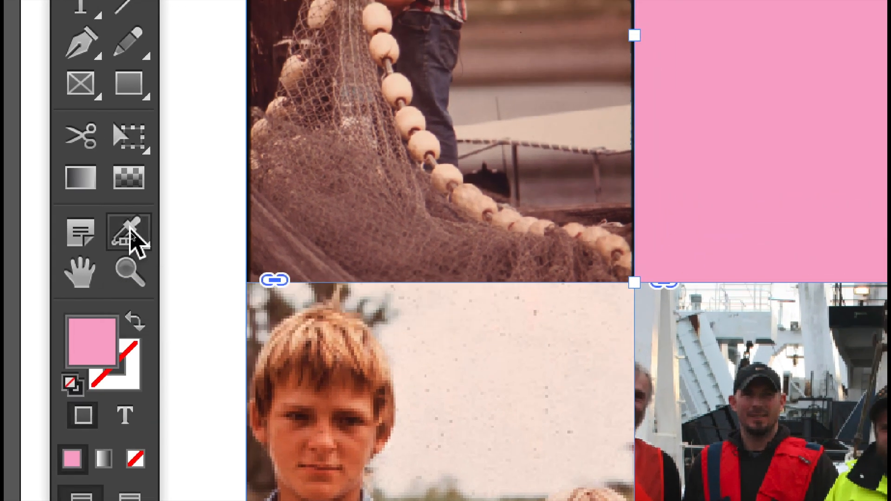
{"action": "left_click", "coordinate": [132, 238]}
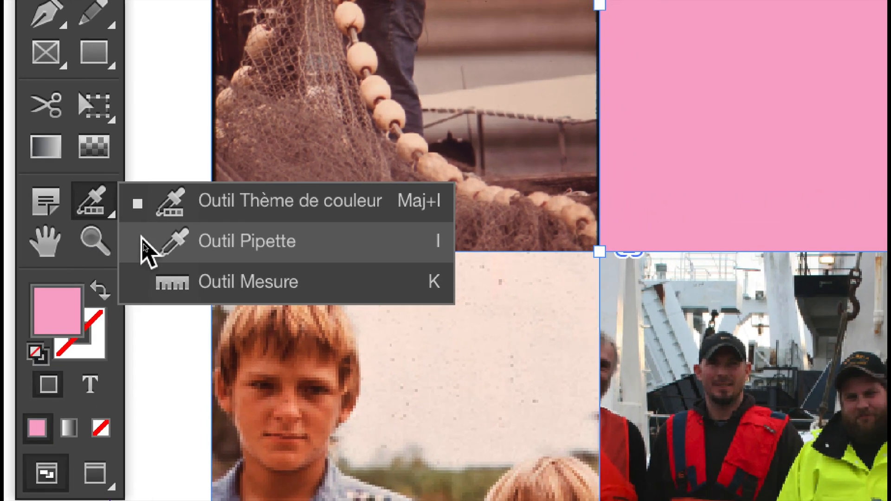
{"action": "left_click", "coordinate": [144, 244]}
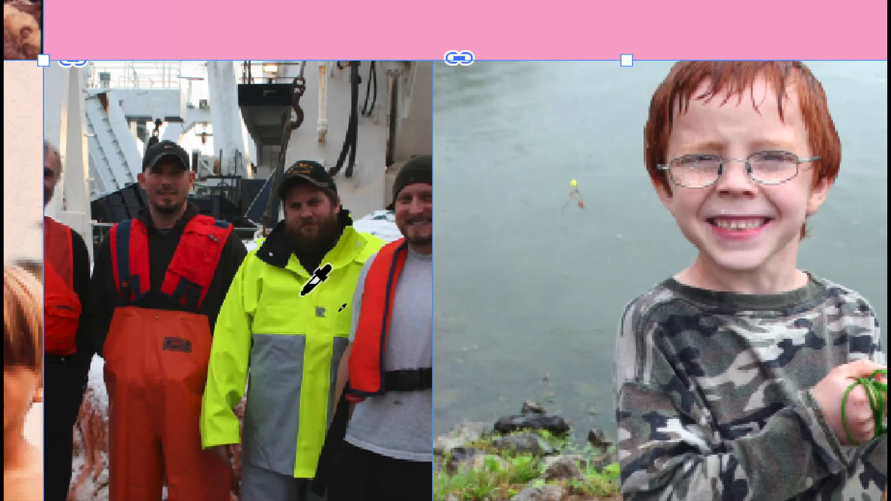
- Try fill colours for the text frame sampled from the crew photo, the boy's fishing photo and the tan logo frame
{"action": "left_click", "coordinate": [303, 304]}
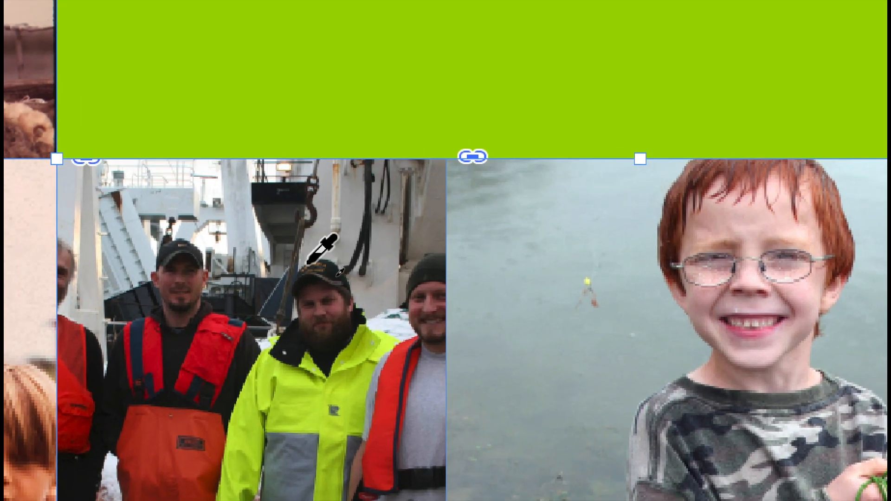
{"action": "left_click", "coordinate": [308, 263]}
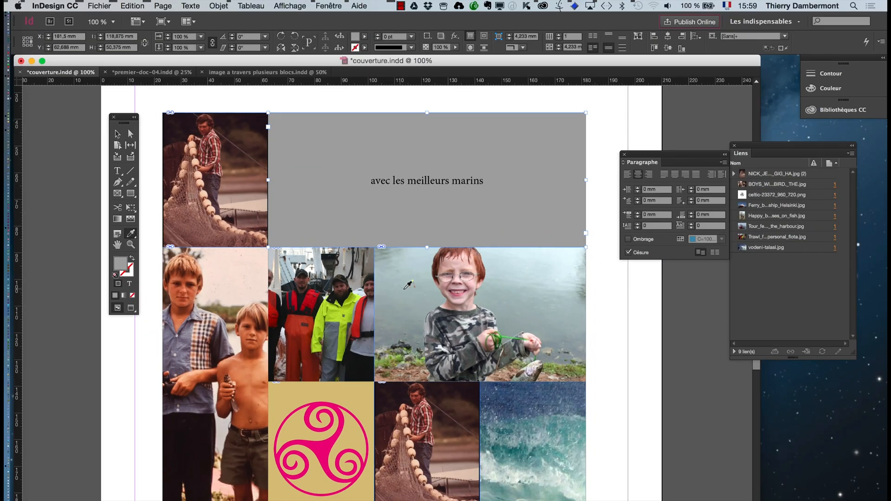
{"action": "left_click", "coordinate": [419, 287]}
{"action": "left_click", "coordinate": [483, 329]}
{"action": "left_click", "coordinate": [349, 348]}
{"action": "left_click", "coordinate": [346, 388]}
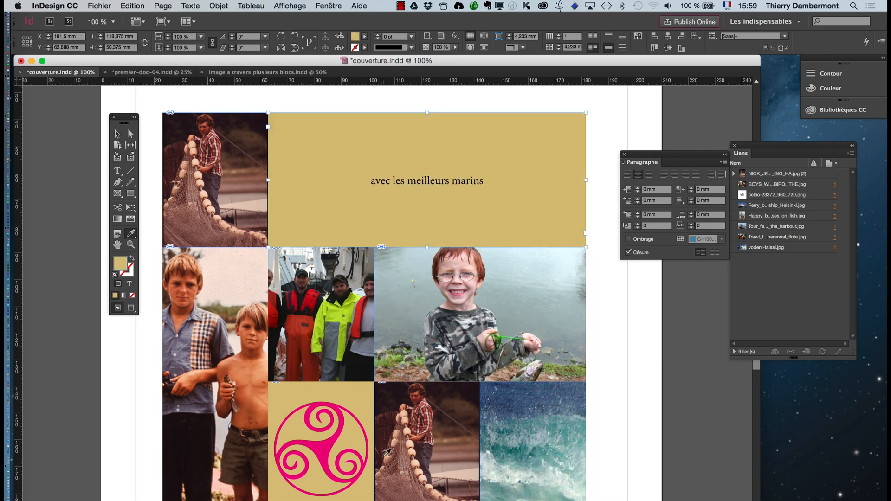
- Try more fill colours for the text frame sampled from the fisherman, wave and two boys photos and the red-haired boy's skin
{"action": "left_click", "coordinate": [422, 458]}
{"action": "left_click", "coordinate": [474, 463]}
{"action": "left_click", "coordinate": [514, 463]}
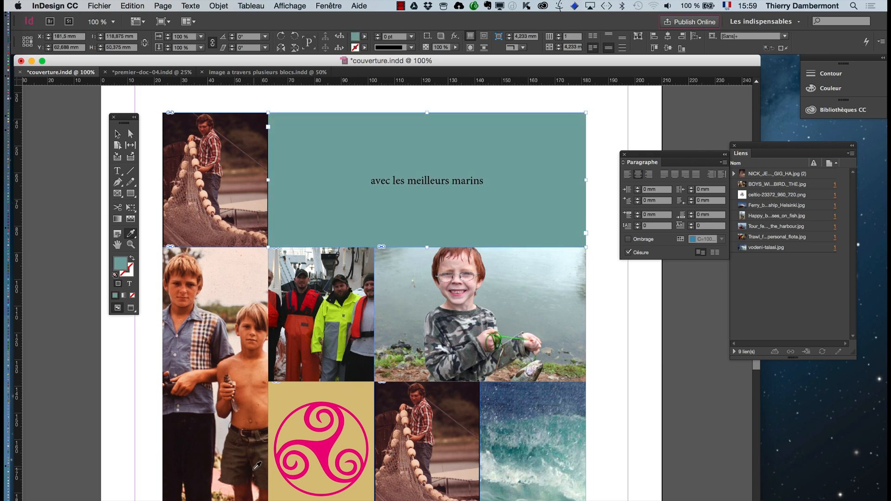
{"action": "left_click", "coordinate": [241, 454]}
{"action": "left_click", "coordinate": [211, 376]}
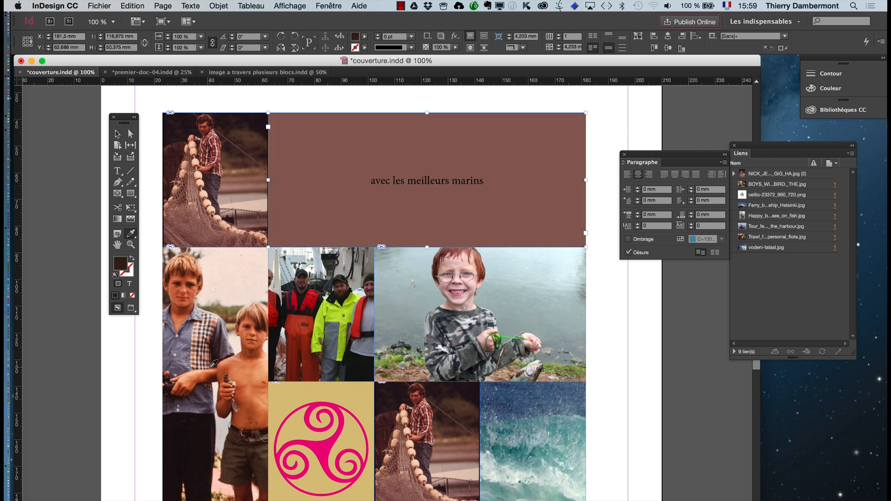
{"action": "left_click", "coordinate": [215, 172]}
{"action": "left_click", "coordinate": [204, 306]}
{"action": "left_click", "coordinate": [187, 364]}
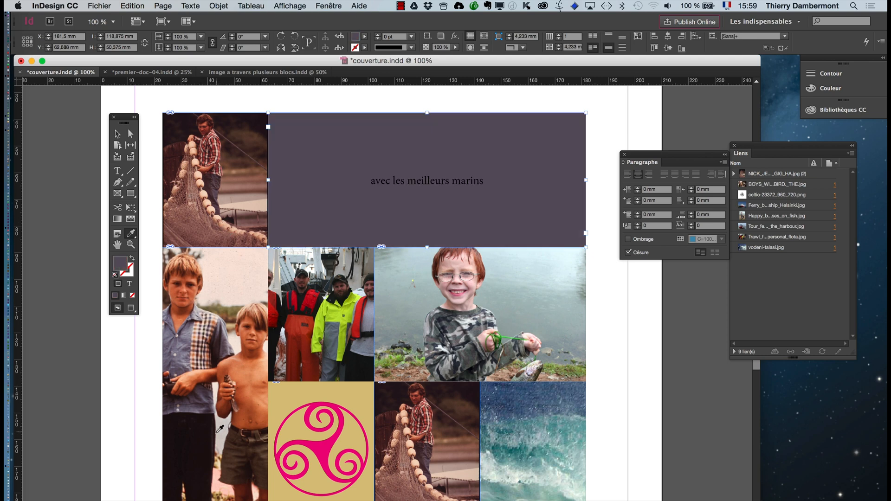
{"action": "left_click", "coordinate": [241, 365]}
{"action": "left_click", "coordinate": [446, 312]}
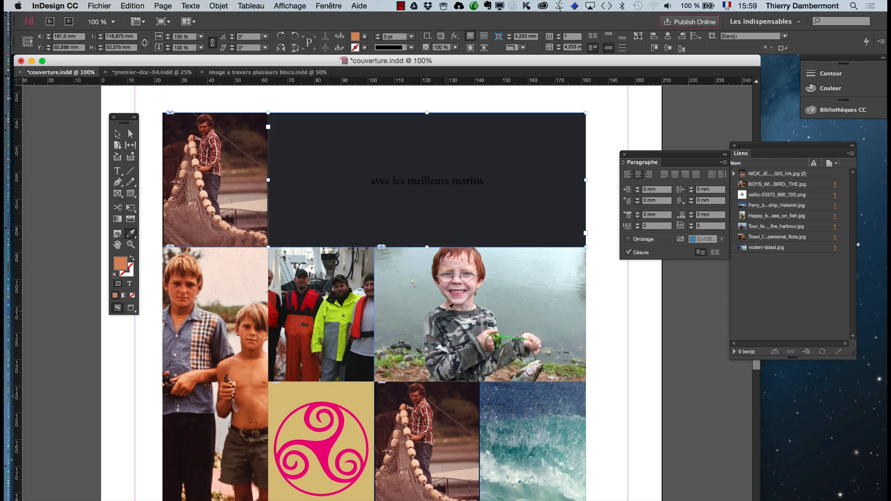
- Fill the text frame with a dark purple sampled from the two boys photo, move the Tools panel away from the grid, and deselect the frame
{"action": "left_click", "coordinate": [226, 388]}
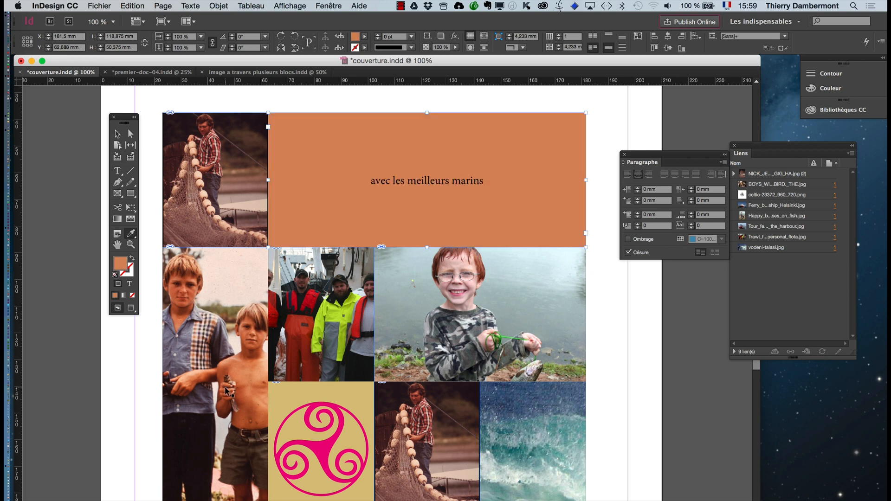
{"action": "left_click", "coordinate": [224, 387]}
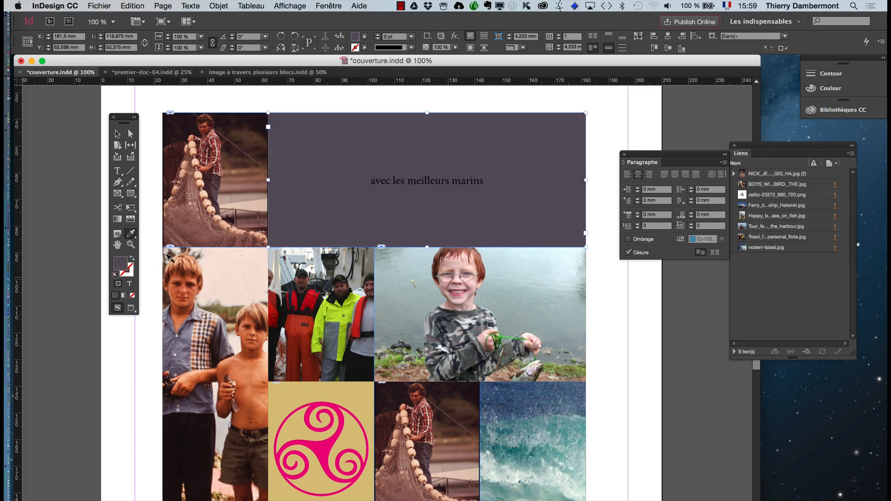
{"action": "left_click_drag", "start_coordinate": [126, 123], "coordinate": [73, 117]}
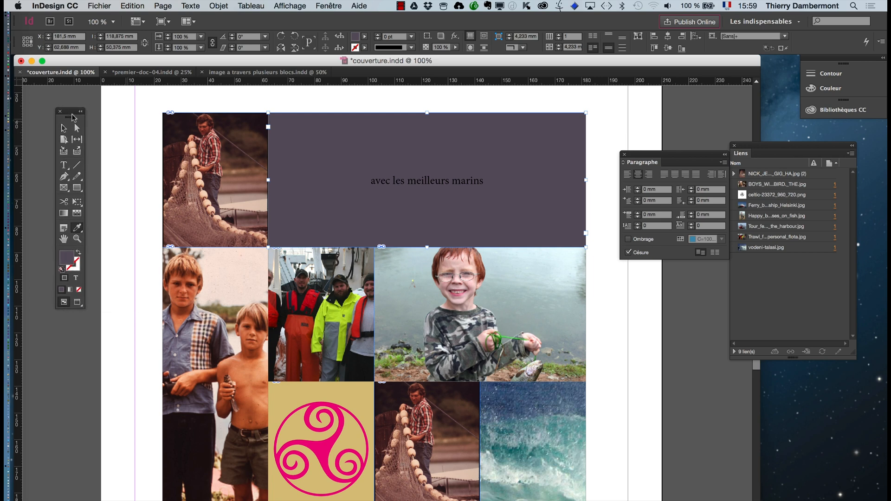
{"action": "left_click", "coordinate": [64, 129]}
{"action": "left_click", "coordinate": [151, 246]}
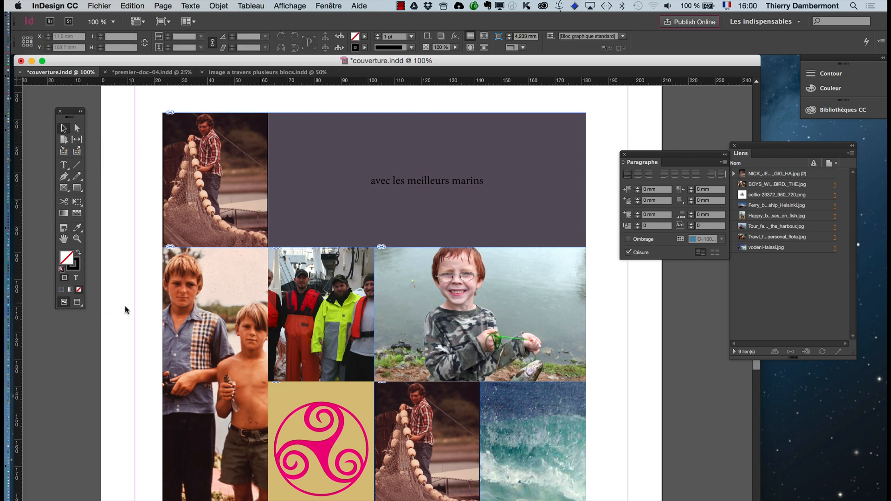
- Display the cover in Preview mode at 75% zoom to review the photo grid with its coloured text frame
{"action": "left_click", "coordinate": [77, 302]}
{"action": "key", "text": "super+minus"}
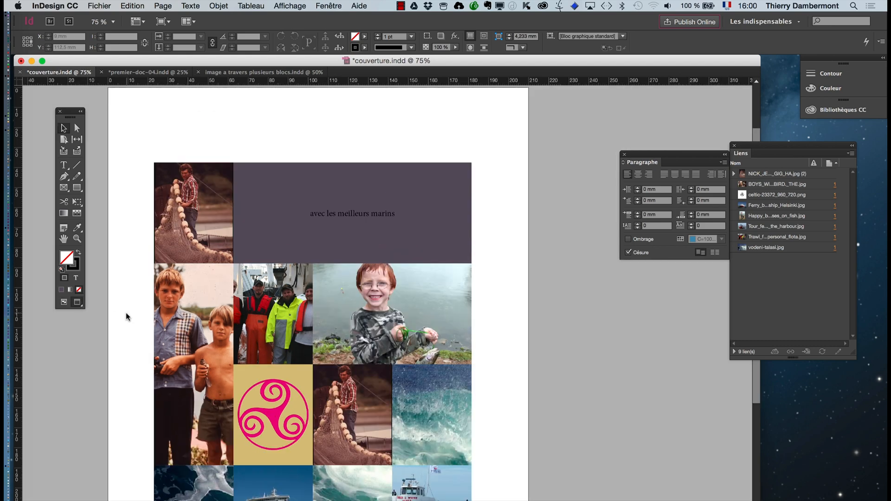
{"action": "scroll", "coordinate": [125, 316], "scroll_direction": "down", "scroll_amount": 1}
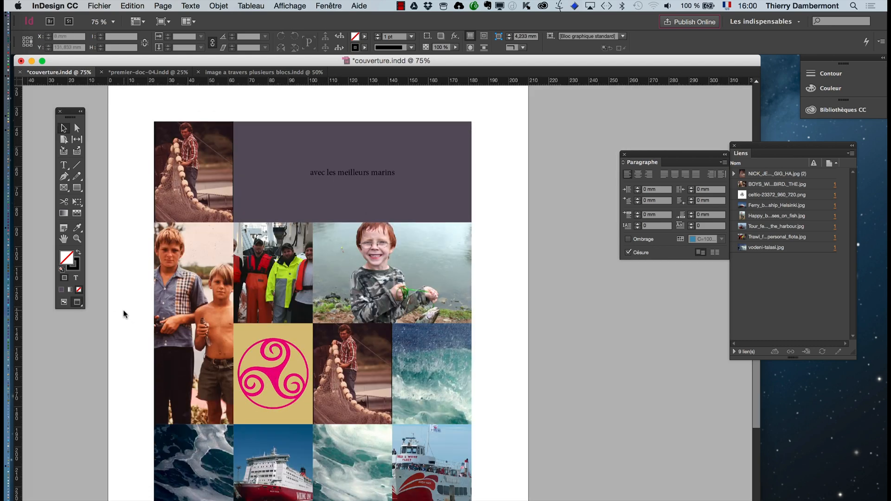
- Save the cover document, then switch to Finder and open a new window
{"action": "left_click", "coordinate": [98, 6]}
{"action": "left_click", "coordinate": [101, 75]}
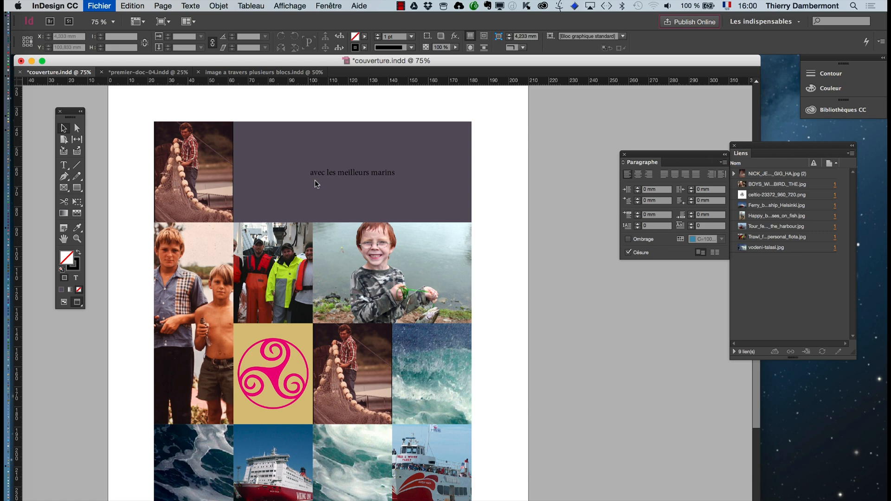
{"action": "key", "text": "super+Tab"}
{"action": "left_click", "coordinate": [310, 294]}
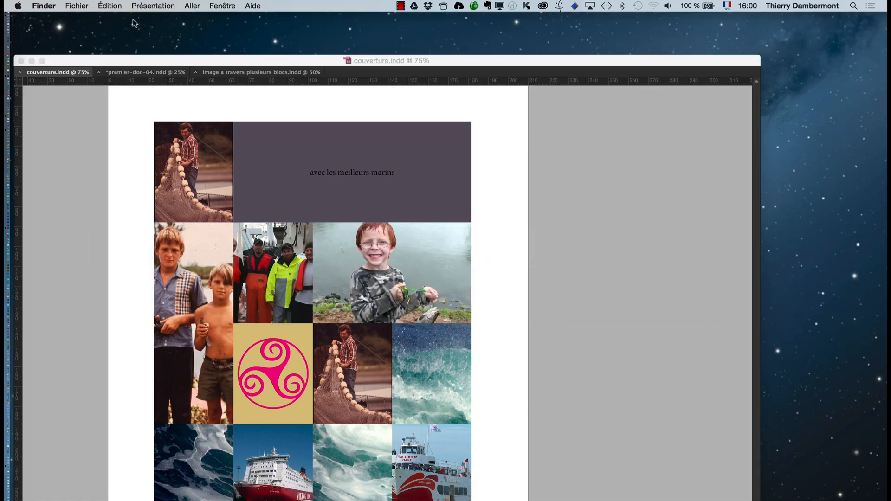
{"action": "left_click", "coordinate": [81, 5]}
{"action": "left_click", "coordinate": [86, 19]}
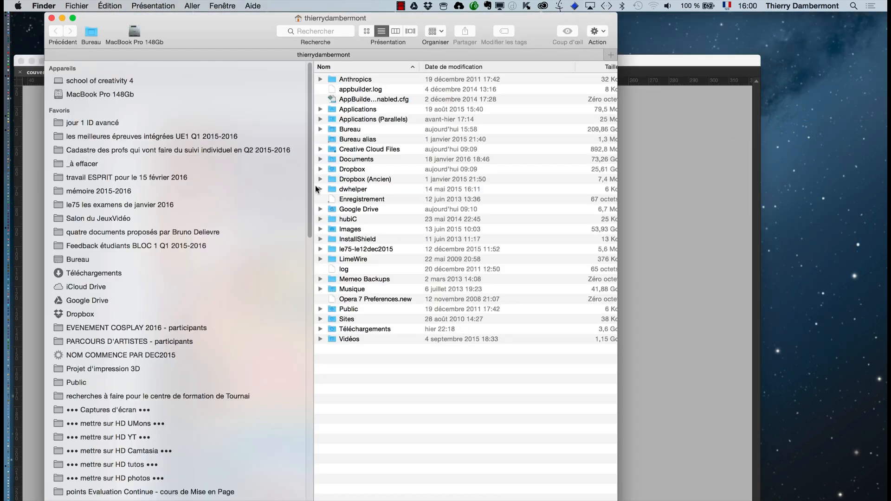
- Compress couverture.indd from the "jour 1 ID avancé" folder into a zip archive and return to InDesign
{"action": "left_click", "coordinate": [113, 123]}
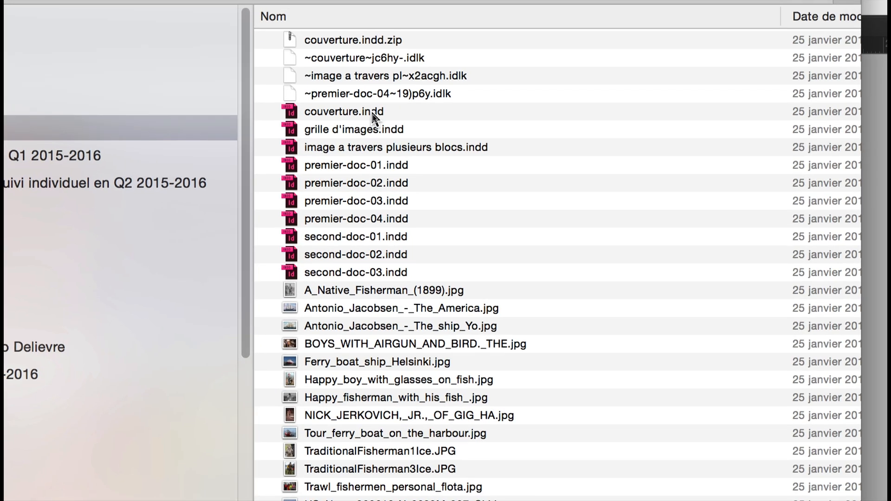
{"action": "right_click", "coordinate": [386, 124]}
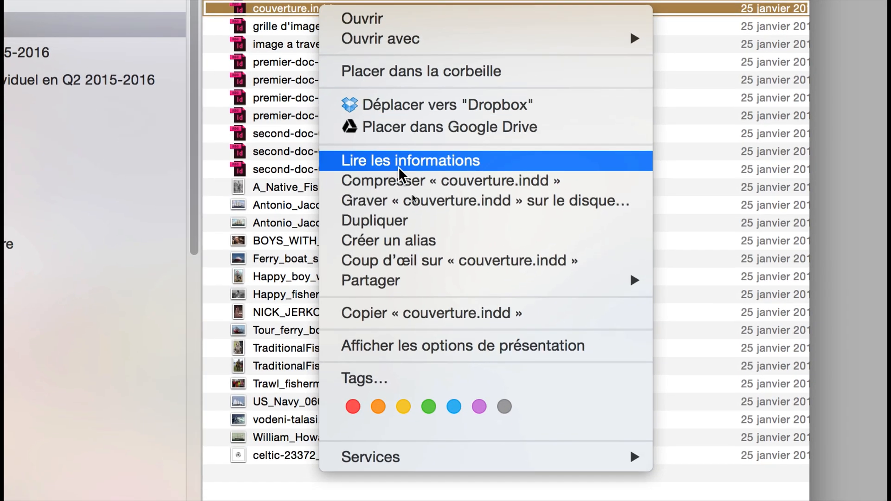
{"action": "left_click", "coordinate": [440, 274]}
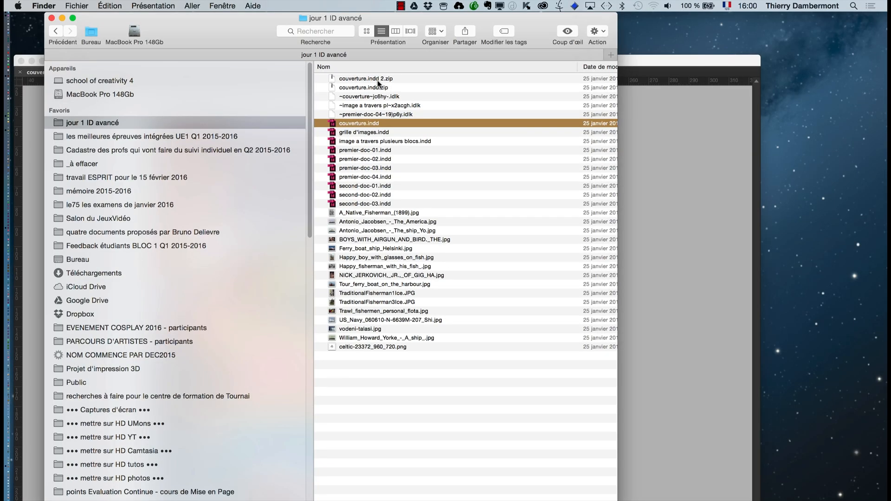
{"action": "key", "text": "super+Tab"}
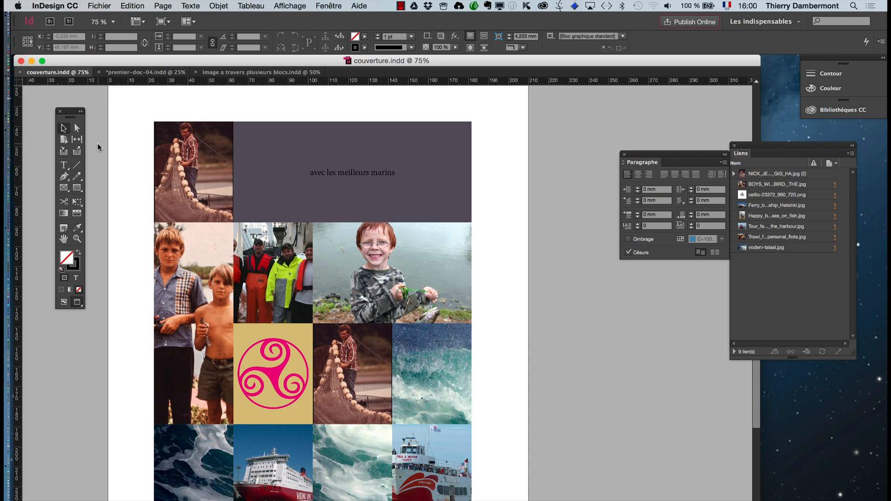
- Scale the fisherman photo inside its third-row frame to about 26.3% with Free Transform
{"action": "left_click", "coordinate": [77, 128]}
{"action": "left_click_drag", "start_coordinate": [141, 103], "coordinate": [489, 500]}
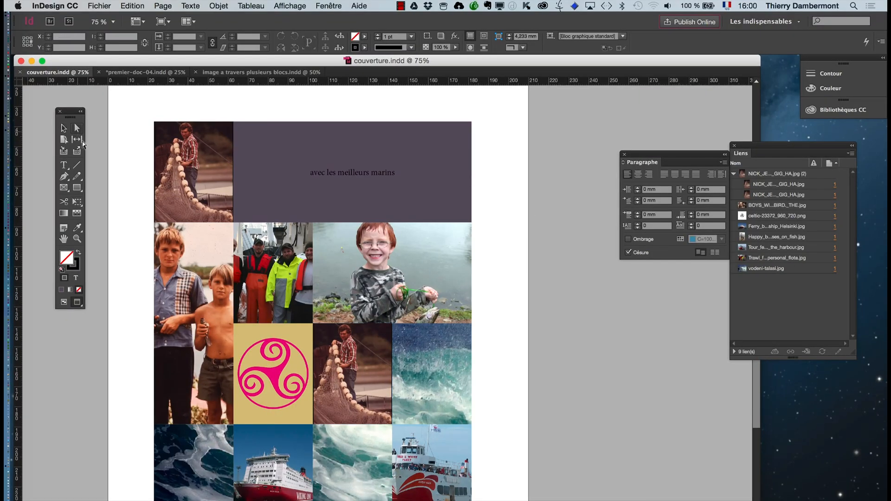
{"action": "left_click", "coordinate": [324, 381]}
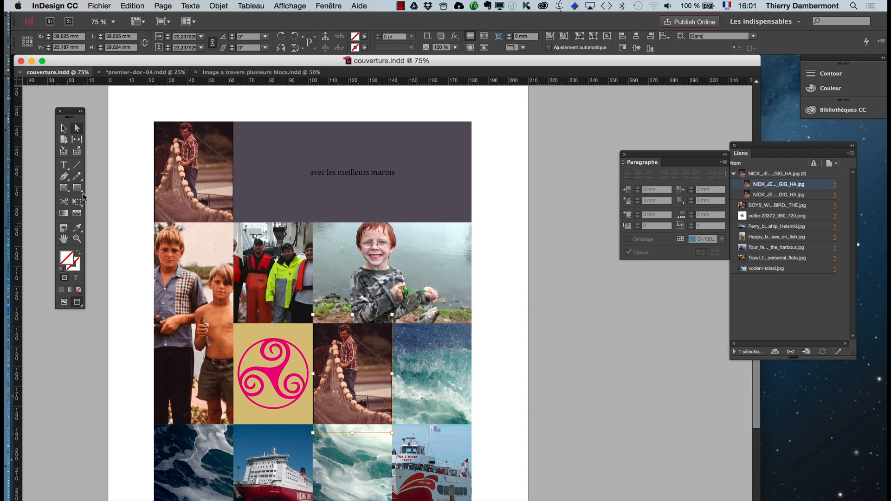
{"action": "key", "text": "u"}
{"action": "left_click_drag", "start_coordinate": [310, 437], "coordinate": [307, 442]}
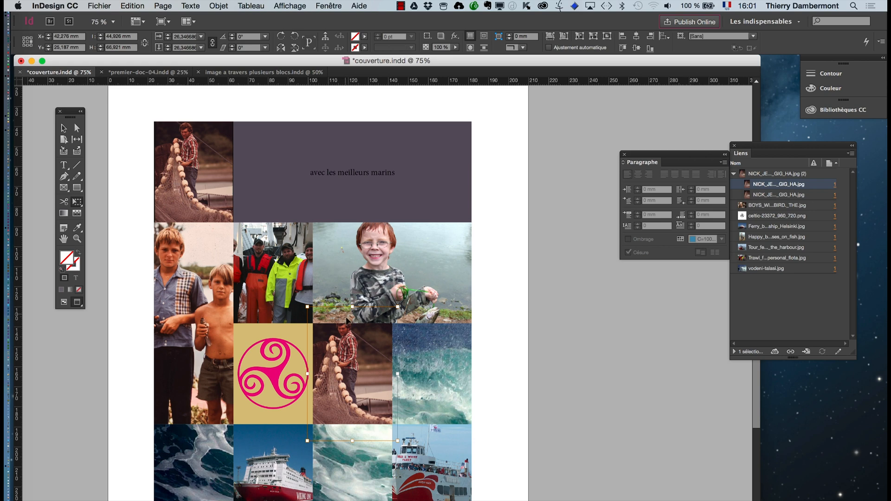
{"action": "left_click_drag", "start_coordinate": [348, 330], "coordinate": [348, 331]}
- Shift the enlarged fisherman photo slightly down inside its third-row frame and deselect it
{"action": "left_click", "coordinate": [76, 129]}
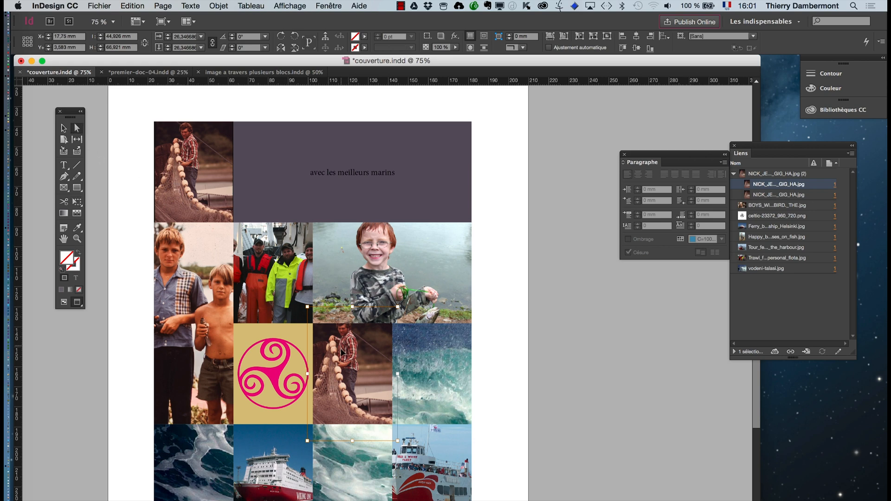
{"action": "left_click_drag", "start_coordinate": [342, 350], "coordinate": [340, 354]}
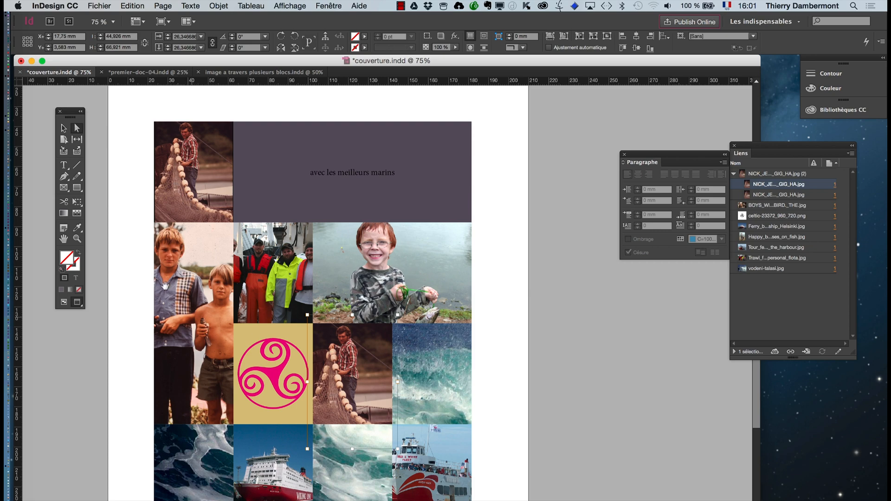
{"action": "left_click", "coordinate": [64, 128]}
{"action": "left_click", "coordinate": [104, 169]}
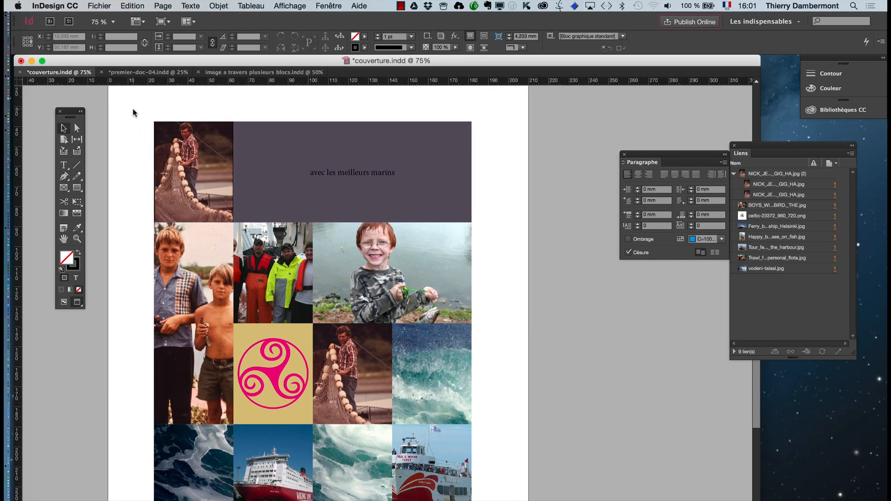
- Scale the fisherman photo inside the grid's first-row frame to about 54.3% with Free Transform
{"action": "left_click", "coordinate": [77, 128]}
{"action": "left_click", "coordinate": [195, 140]}
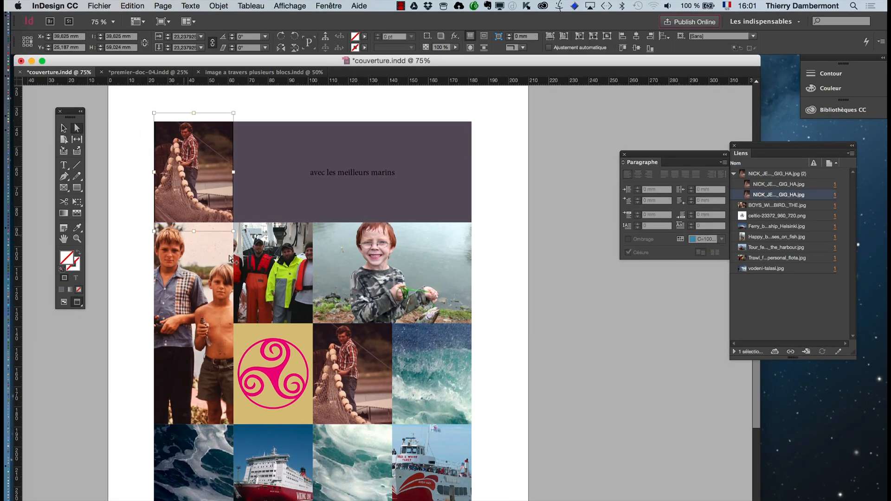
{"action": "key", "text": "super+minus"}
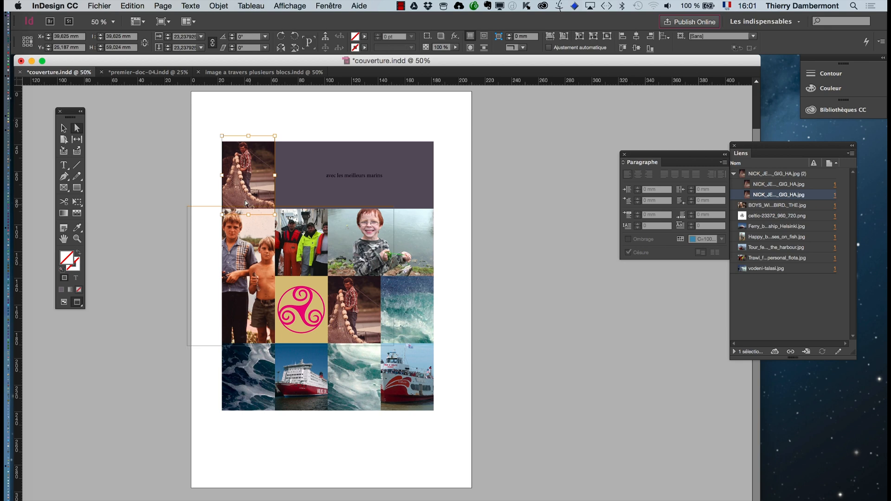
{"action": "left_click", "coordinate": [77, 203]}
{"action": "left_click_drag", "start_coordinate": [275, 215], "coordinate": [310, 267]}
- Reposition the first-row photo inside its frame to show the fisherman's face and upper body, and deselect it
{"action": "left_click", "coordinate": [77, 130]}
{"action": "left_click", "coordinate": [78, 130]}
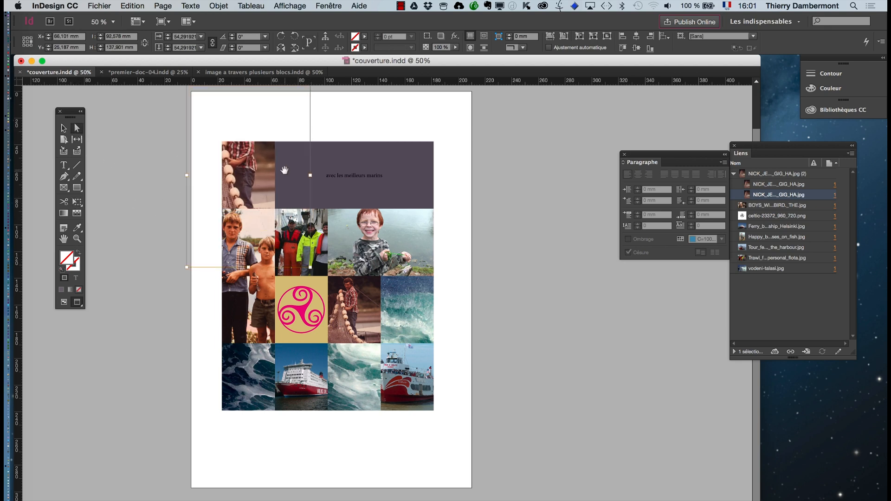
{"action": "left_click_drag", "start_coordinate": [263, 164], "coordinate": [277, 204]}
{"action": "key", "text": "v"}
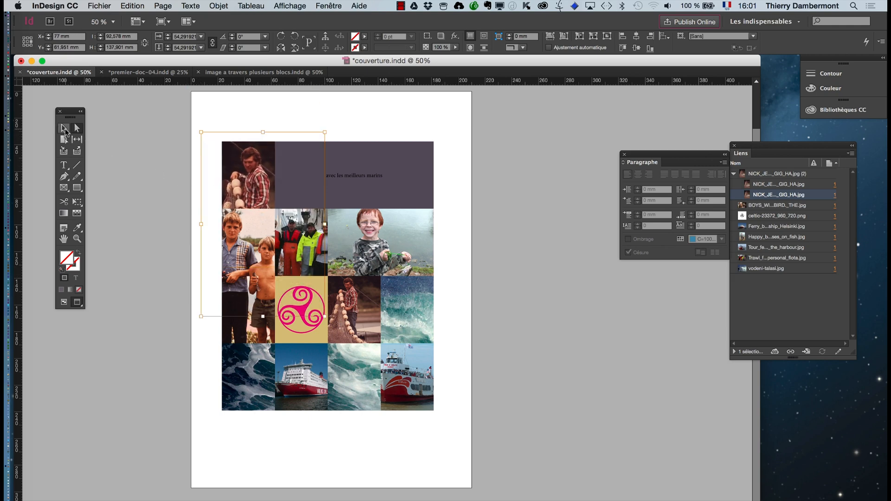
{"action": "left_click", "coordinate": [124, 170]}
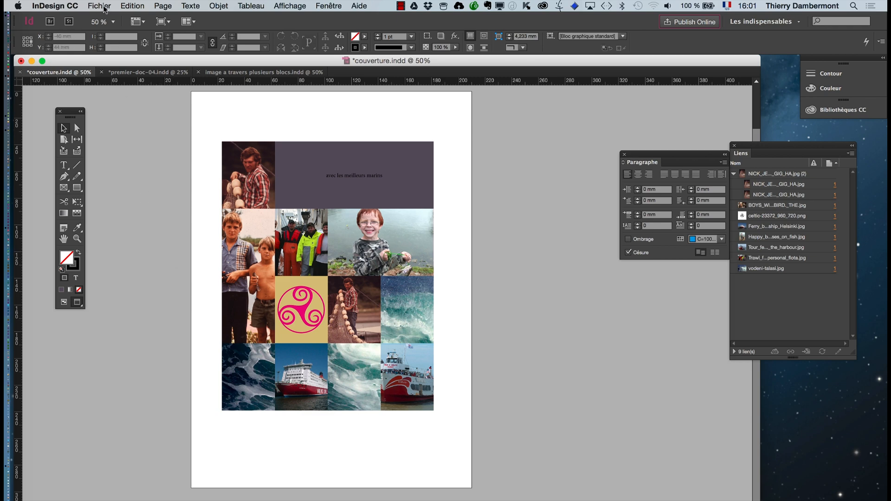
- Apply the [Papier] swatch to the strokes of all the photo grid's frames, moving the Tools and Paragraph panels clear of the grid
{"action": "left_click_drag", "start_coordinate": [216, 115], "coordinate": [461, 434]}
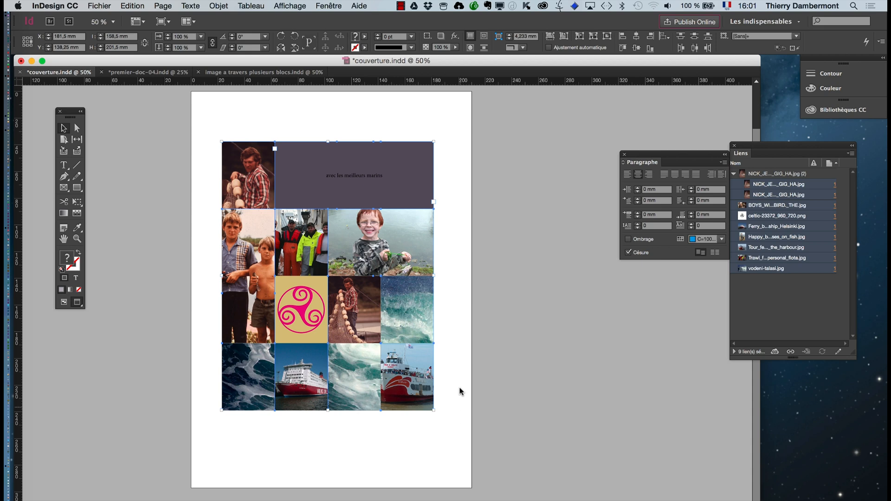
{"action": "left_click_drag", "start_coordinate": [72, 115], "coordinate": [156, 117]}
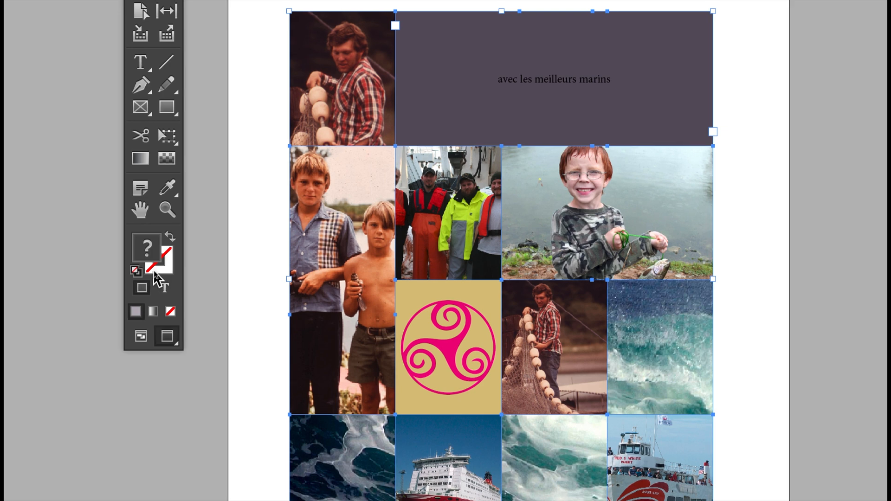
{"action": "left_click", "coordinate": [155, 271]}
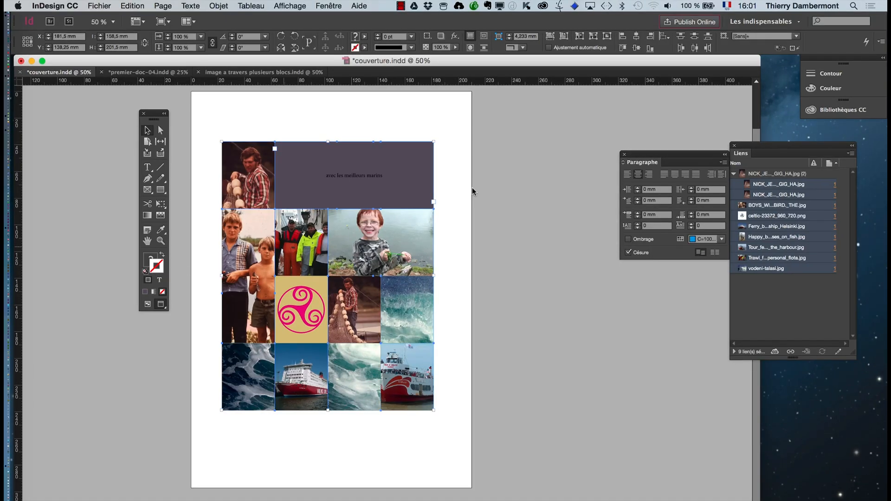
{"action": "left_click_drag", "start_coordinate": [700, 155], "coordinate": [733, 379]}
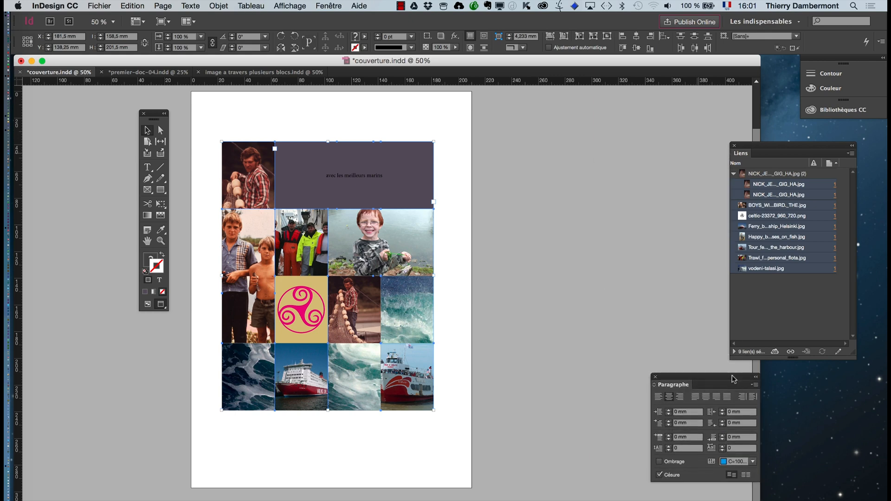
{"action": "left_click", "coordinate": [333, 6]}
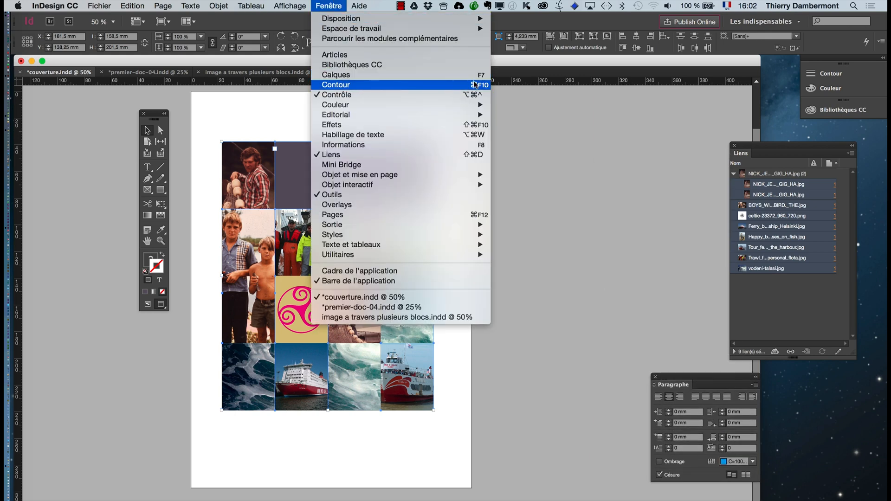
{"action": "mouse_move", "coordinate": [466, 106]}
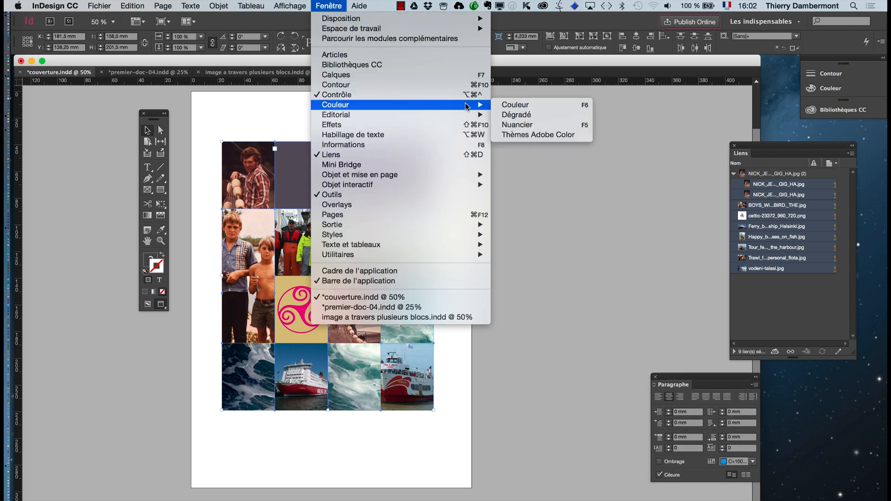
{"action": "left_click", "coordinate": [516, 125]}
{"action": "left_click_drag", "start_coordinate": [608, 271], "coordinate": [526, 144]}
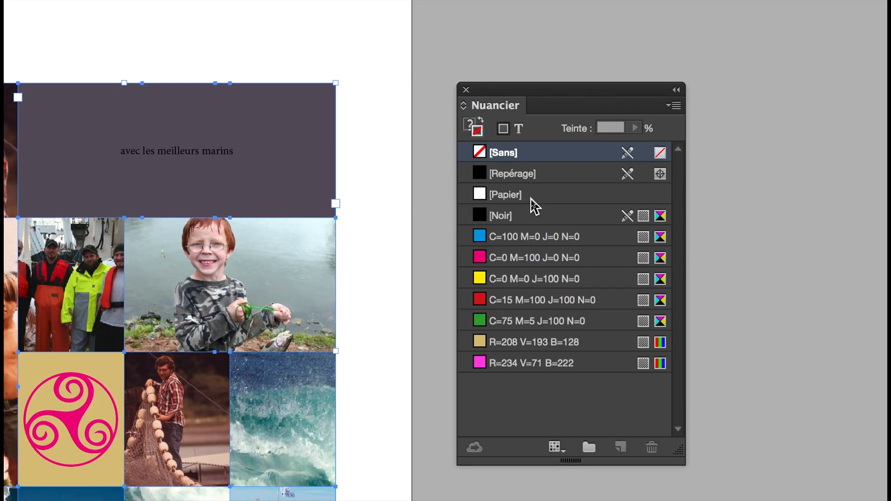
{"action": "left_click", "coordinate": [531, 198]}
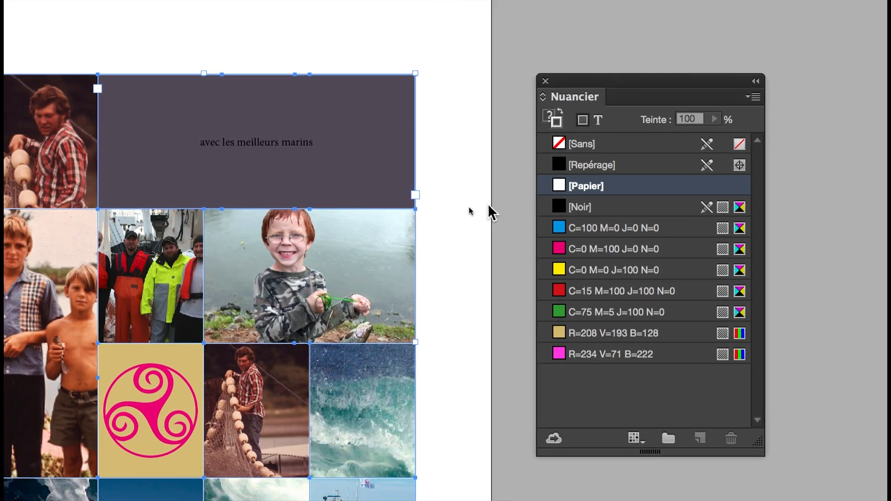
{"action": "left_click", "coordinate": [481, 202]}
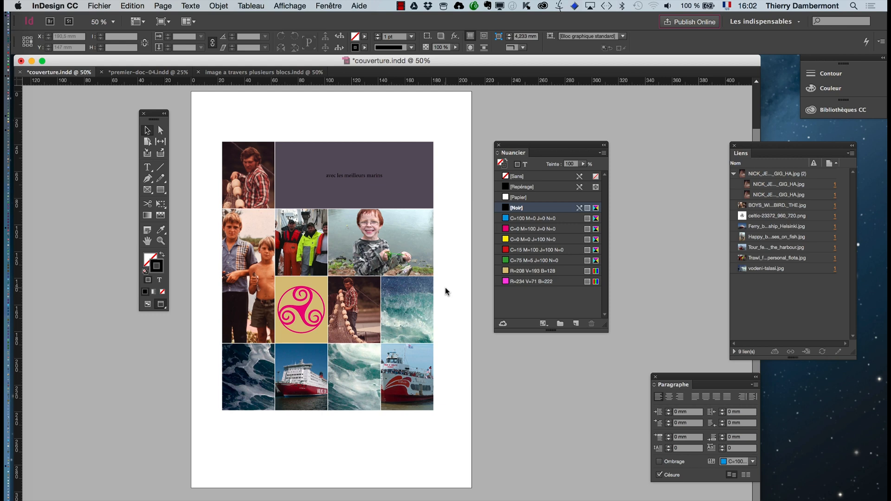
- Set the stroke weight of all the grid's frames to 4 pt and deselect them
{"action": "left_click_drag", "start_coordinate": [210, 119], "coordinate": [479, 476]}
{"action": "left_click", "coordinate": [328, 6]}
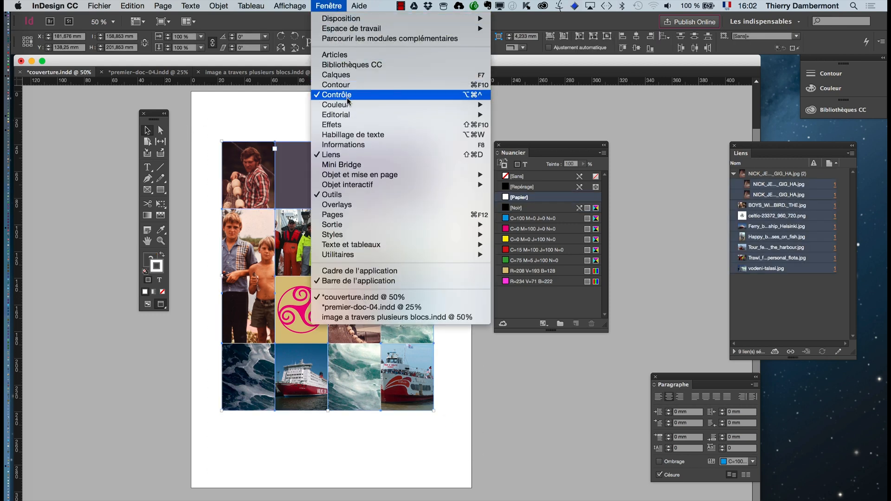
{"action": "left_click", "coordinate": [336, 84]}
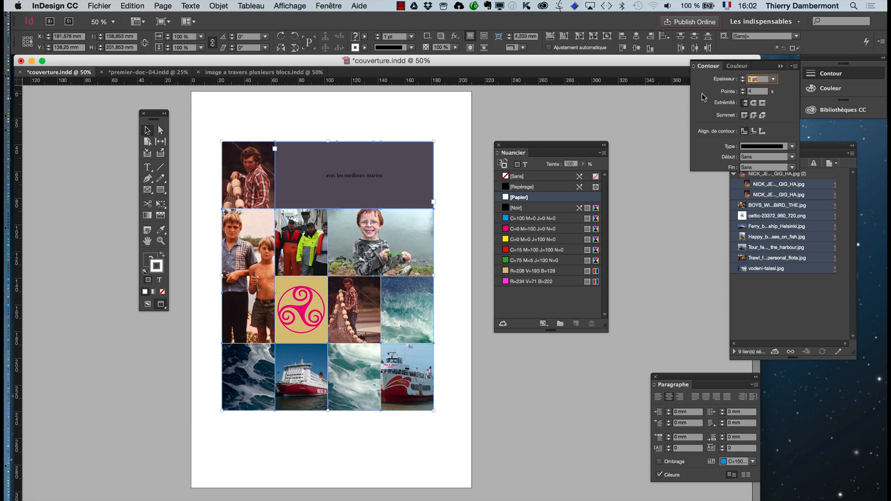
{"action": "left_click_drag", "start_coordinate": [707, 69], "coordinate": [469, 131]}
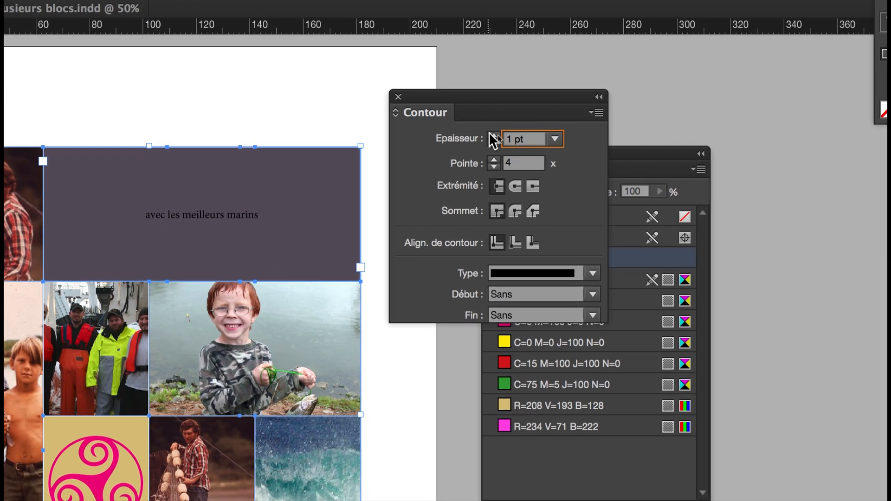
{"action": "left_click", "coordinate": [494, 136]}
{"action": "left_click", "coordinate": [494, 135]}
{"action": "left_click", "coordinate": [490, 135]}
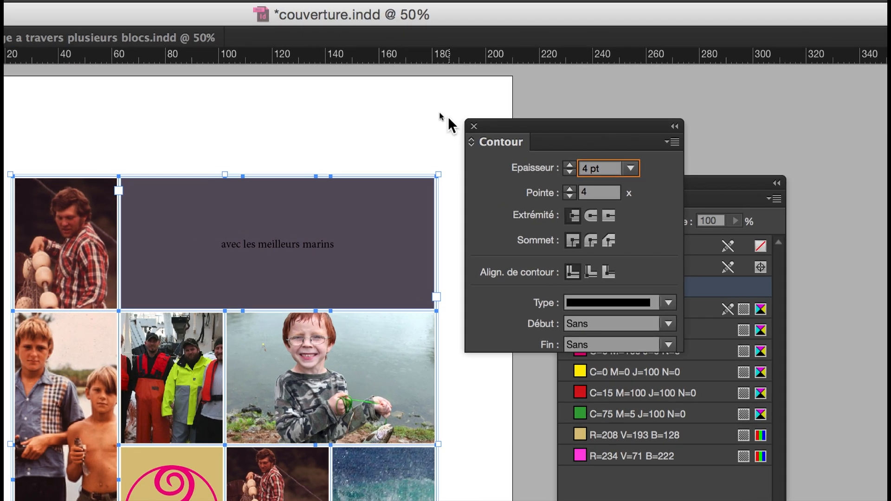
{"action": "left_click", "coordinate": [373, 88]}
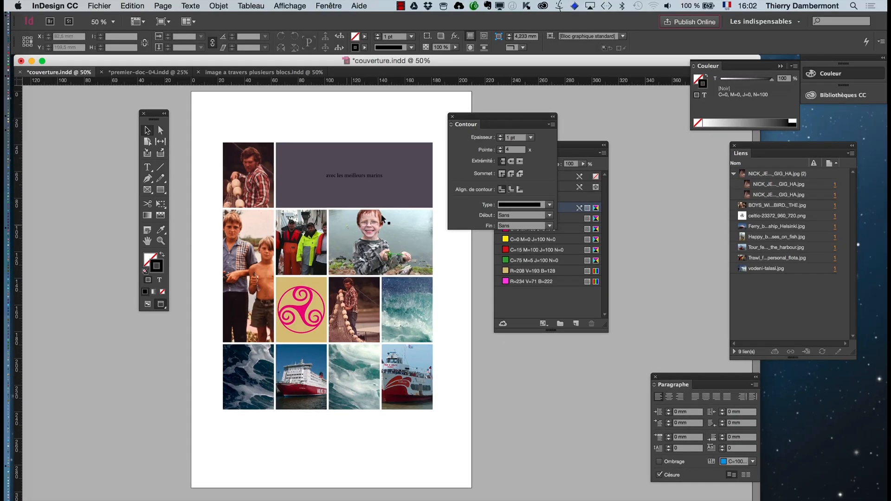
- Try a stroke weight of 20 pt on all the photo grid's frames, moving the stroke settings clear of the page
{"action": "left_click_drag", "start_coordinate": [479, 119], "coordinate": [661, 203]}
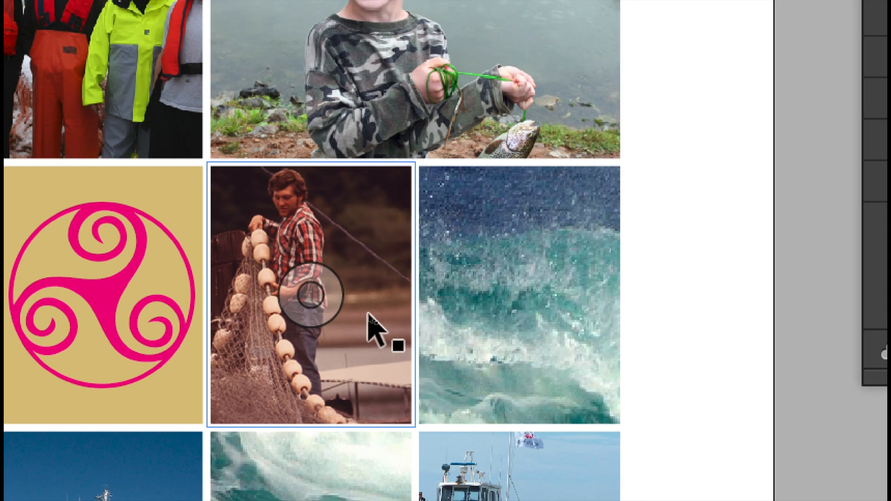
{"action": "left_click", "coordinate": [368, 315]}
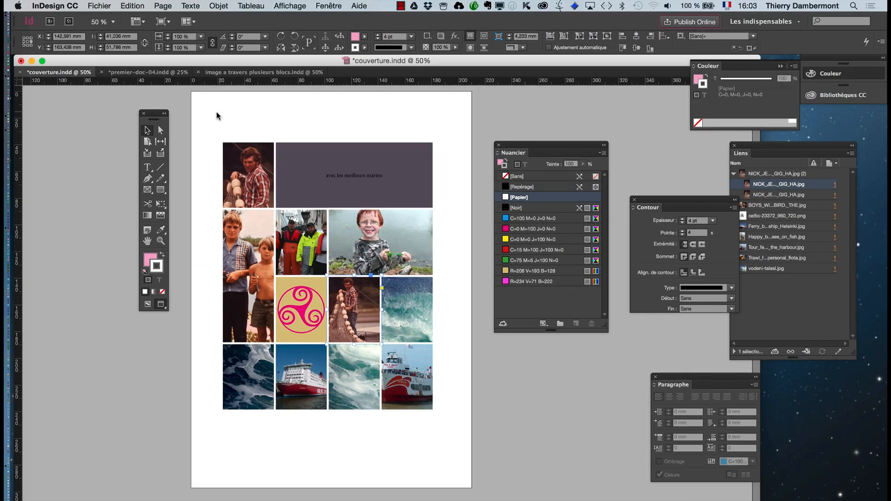
{"action": "left_click_drag", "start_coordinate": [217, 116], "coordinate": [467, 446]}
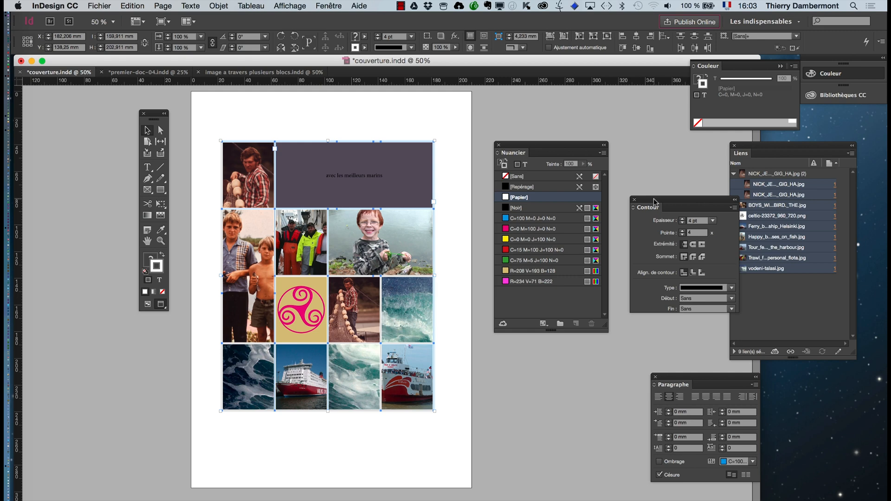
{"action": "left_click_drag", "start_coordinate": [655, 202], "coordinate": [536, 360]}
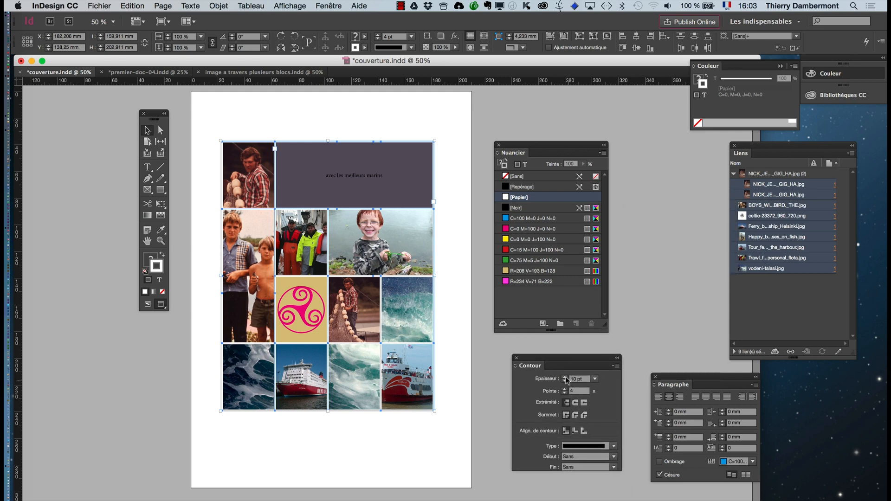
{"action": "left_click", "coordinate": [565, 377]}
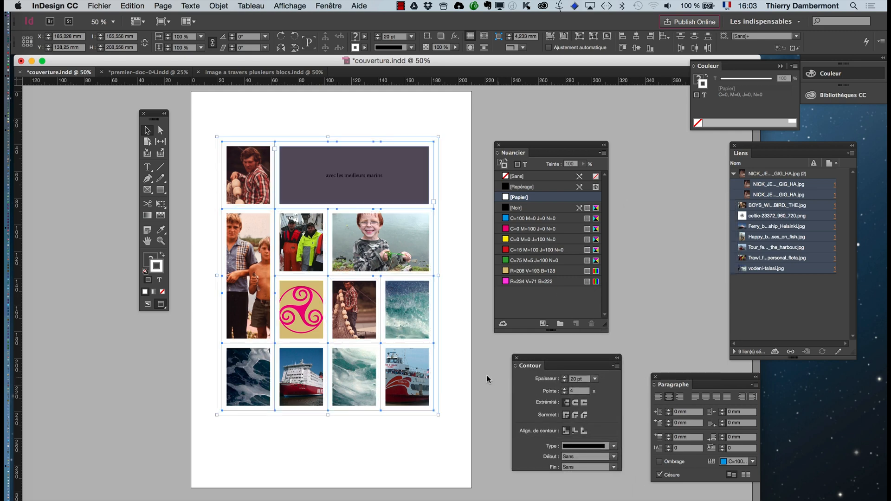
{"action": "left_click", "coordinate": [494, 426]}
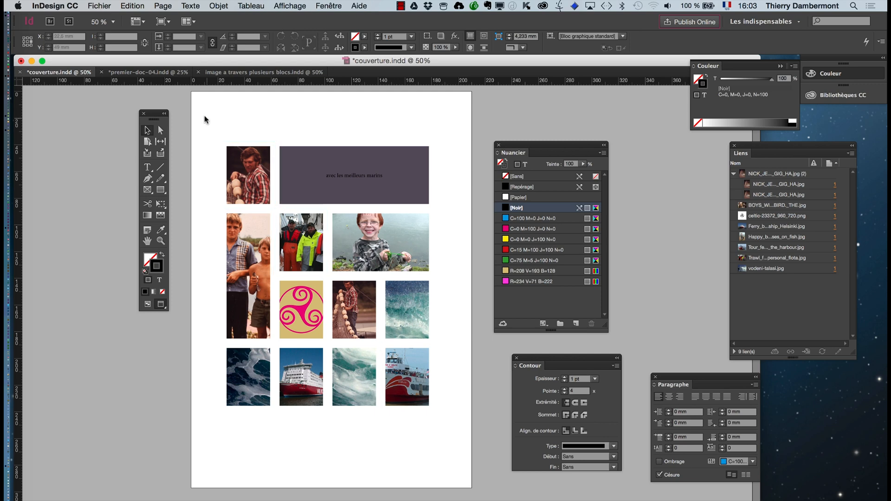
- Reduce the stroke weight of all the photo grid's frames to a thin white line, and deselect them
{"action": "left_click_drag", "start_coordinate": [205, 119], "coordinate": [457, 460]}
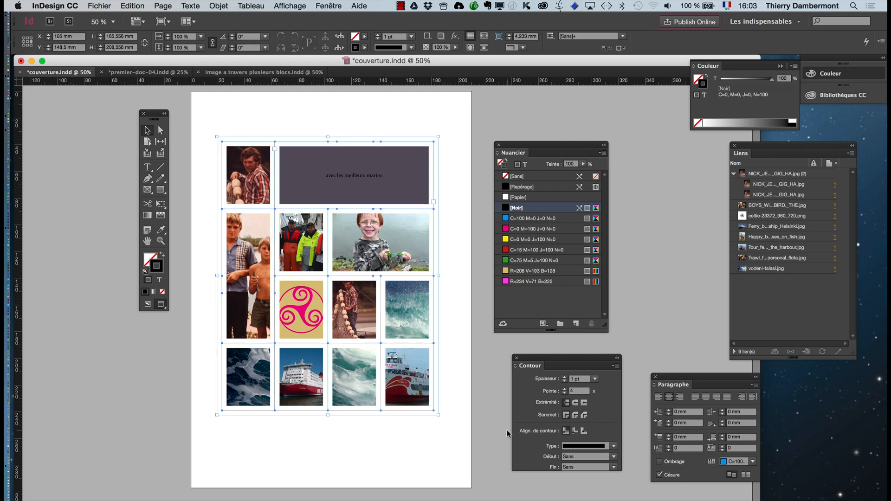
{"action": "left_click", "coordinate": [564, 381]}
{"action": "left_click", "coordinate": [563, 382]}
{"action": "left_click", "coordinate": [564, 382]}
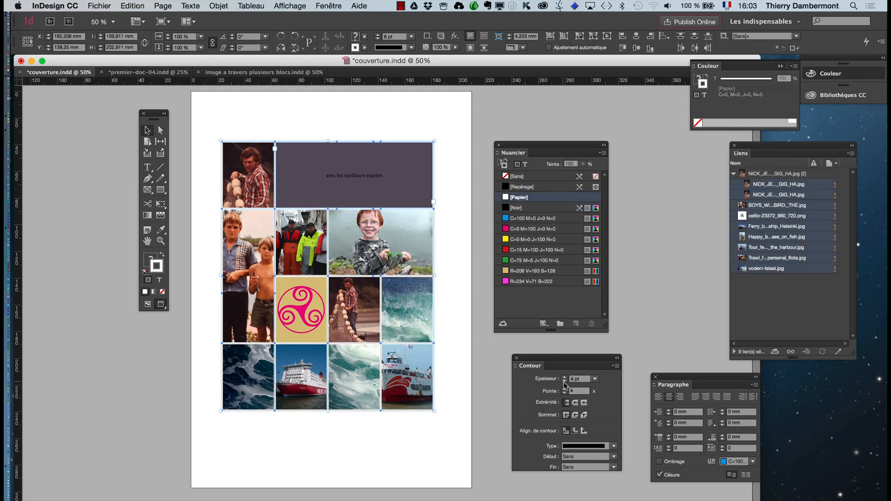
{"action": "left_click", "coordinate": [564, 382]}
{"action": "left_click", "coordinate": [429, 440]}
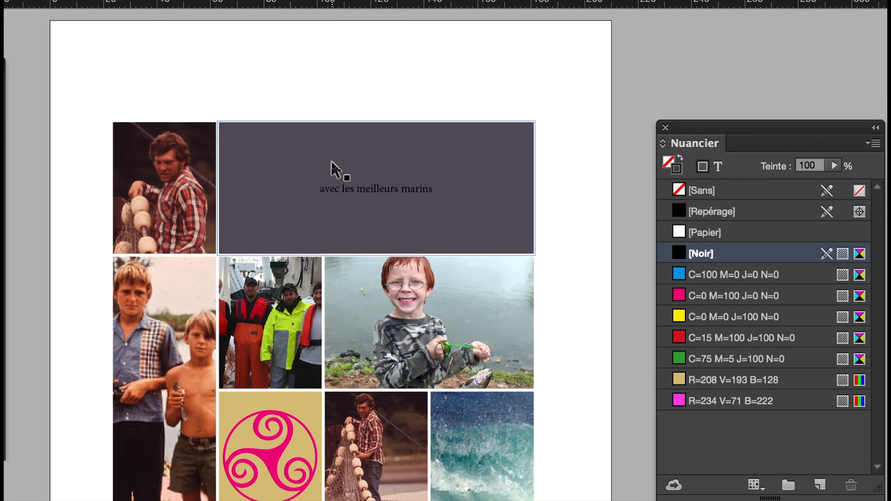
- Set the "avec les meilleurs marins" text to 40 pt with 30 pt leading, keeping the Tools and Character panels clear of it
{"action": "left_click", "coordinate": [331, 161]}
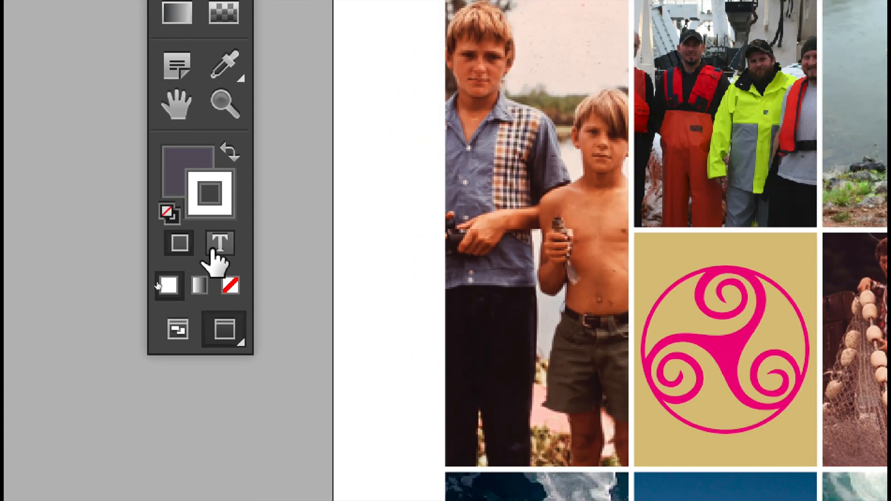
{"action": "left_click", "coordinate": [215, 251]}
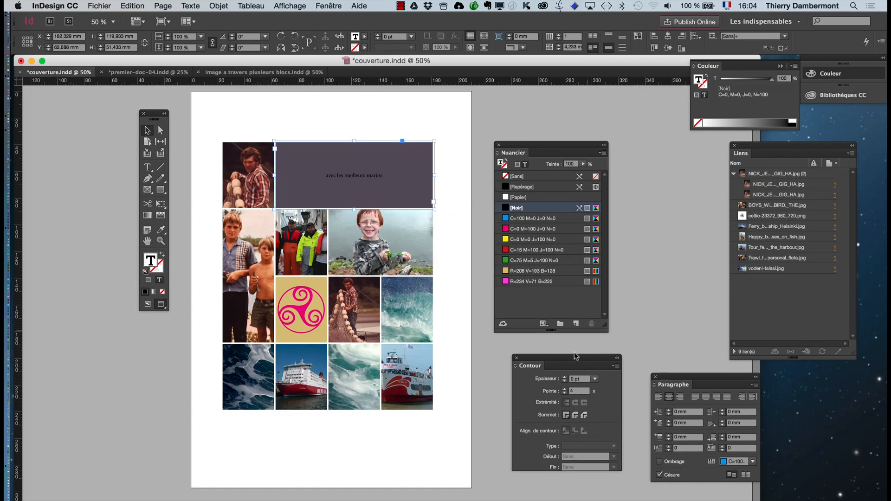
{"action": "left_click", "coordinate": [200, 6]}
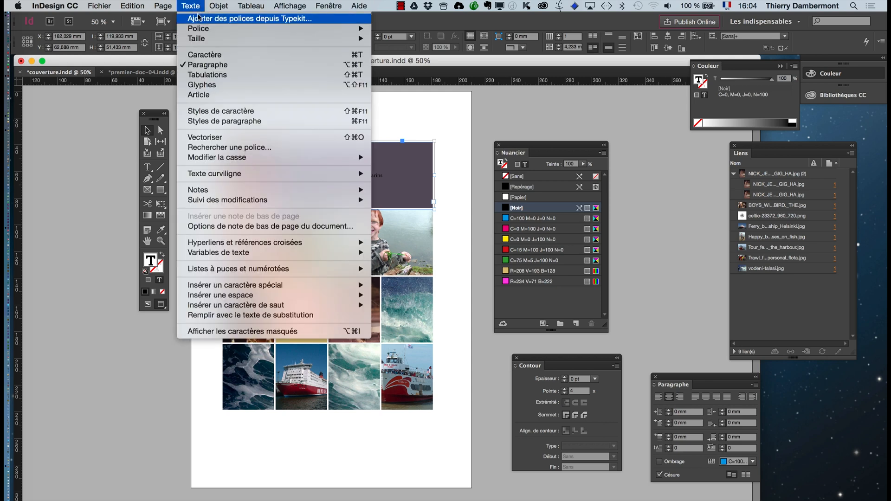
{"action": "left_click", "coordinate": [204, 54]}
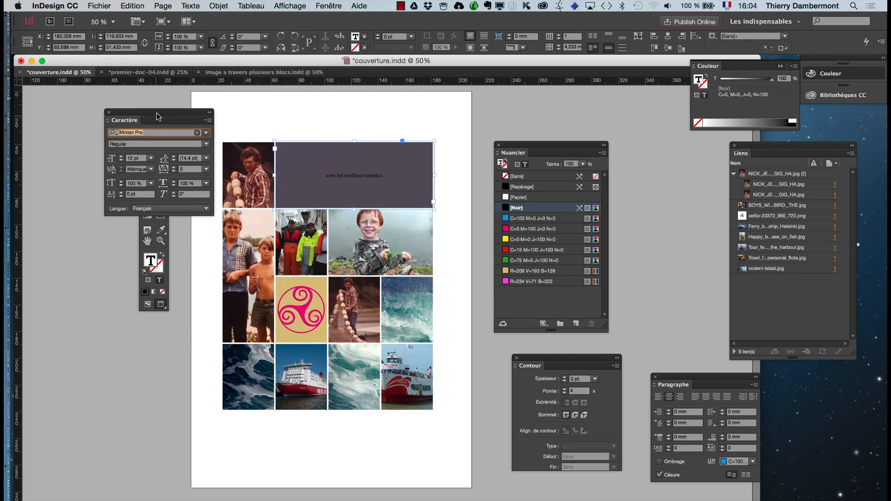
{"action": "left_click_drag", "start_coordinate": [158, 116], "coordinate": [247, 105]}
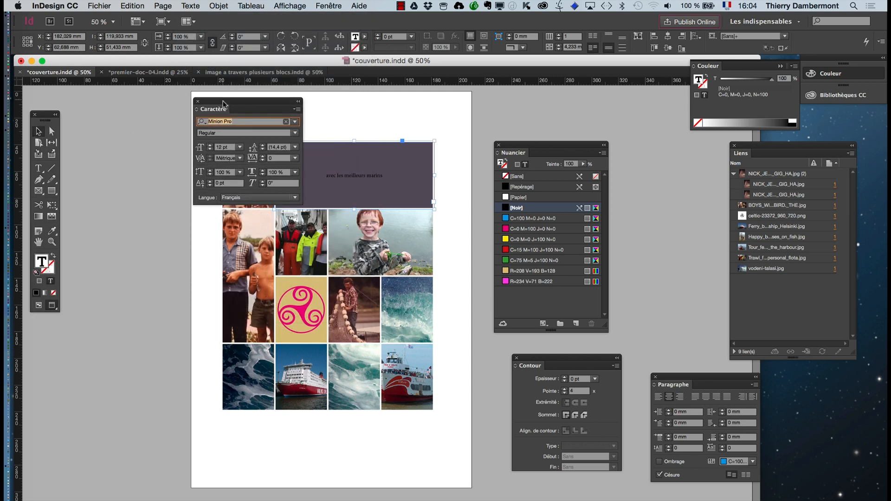
{"action": "left_click_drag", "start_coordinate": [223, 103], "coordinate": [142, 118]}
{"action": "key", "text": "super+1"}
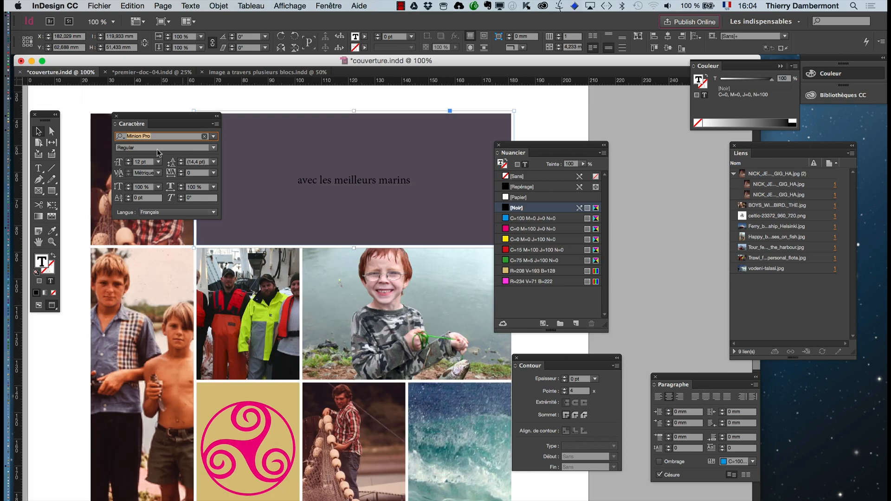
{"action": "left_click", "coordinate": [129, 160]}
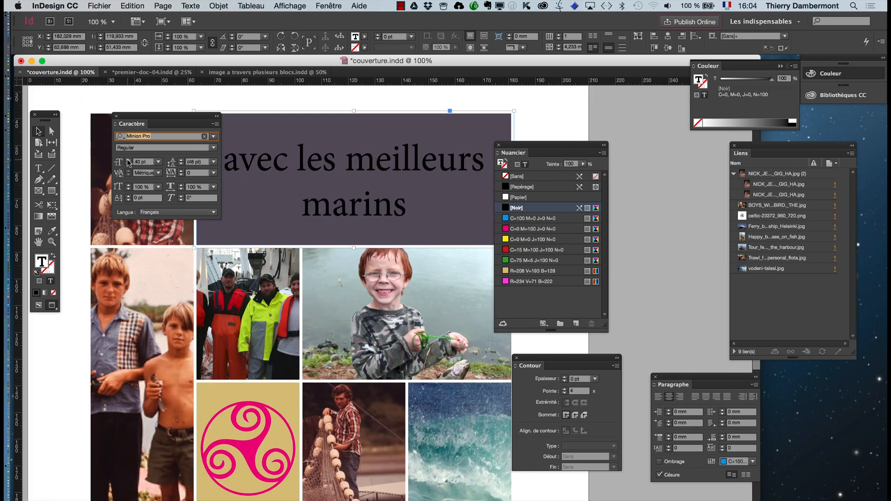
{"action": "left_click", "coordinate": [182, 164], "text": "shift"}
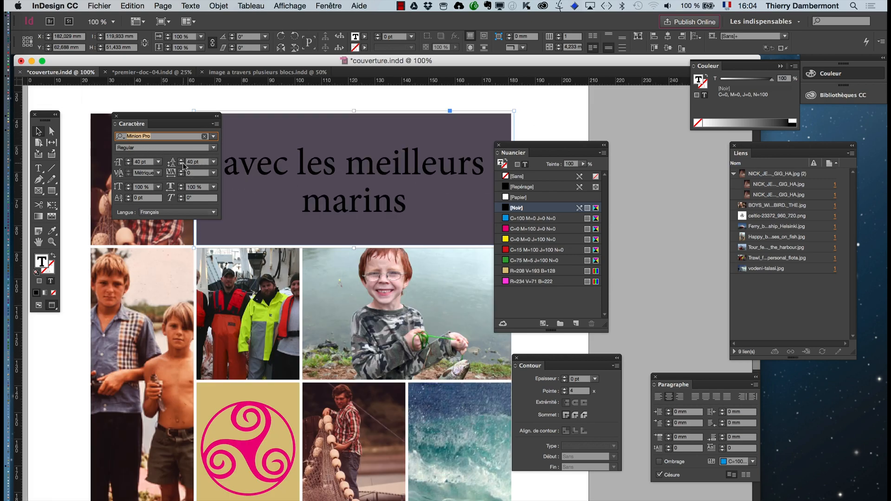
{"action": "left_click", "coordinate": [181, 164], "text": "shift"}
- Change the "avec les meilleurs marins" text's font to Myriad Pro
{"action": "left_click", "coordinate": [161, 138]}
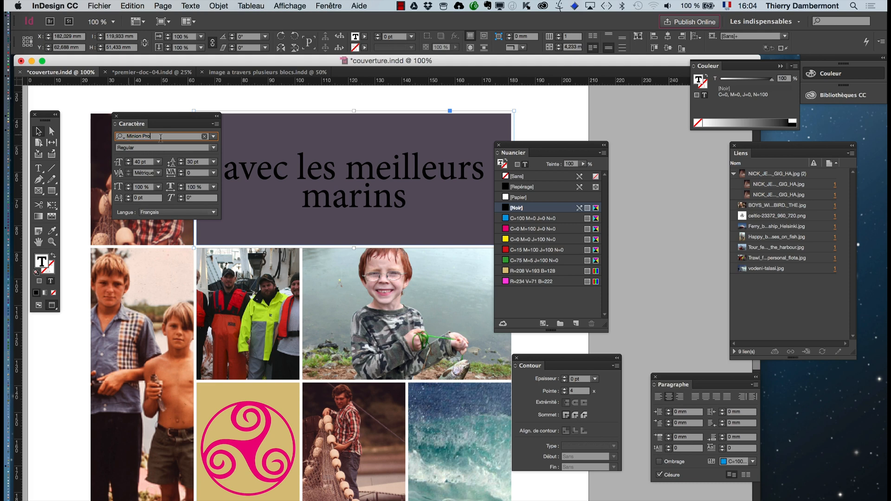
{"action": "key", "text": "Down"}
{"action": "key", "text": "Down"}
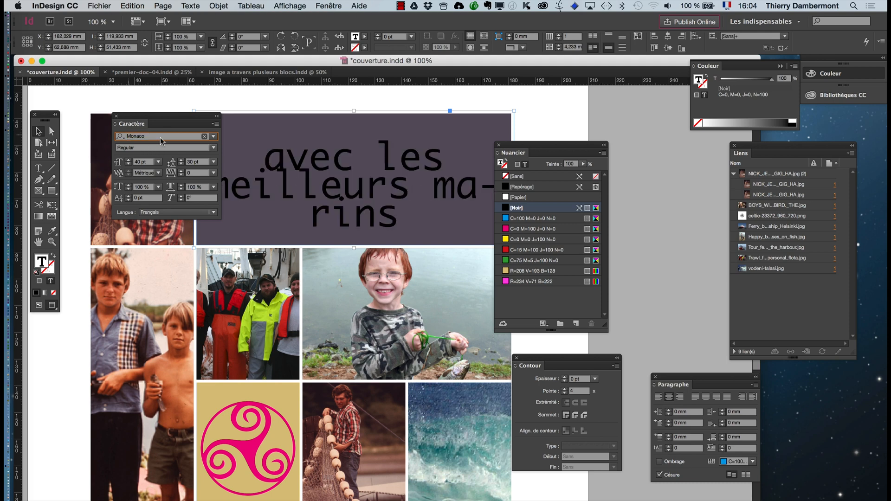
{"action": "key", "text": "Down"}
{"action": "key", "text": "Down"}
{"action": "key", "text": "Down"}
{"action": "key", "text": "Down"}
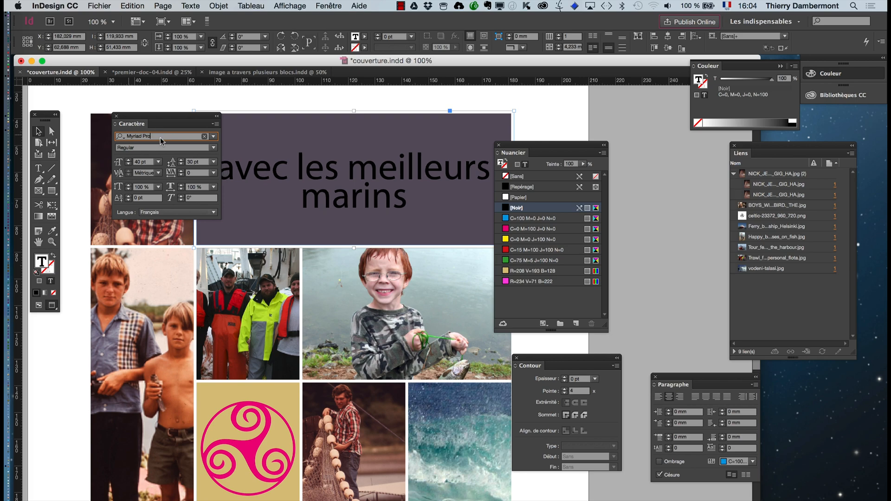
{"action": "key", "text": "Return"}
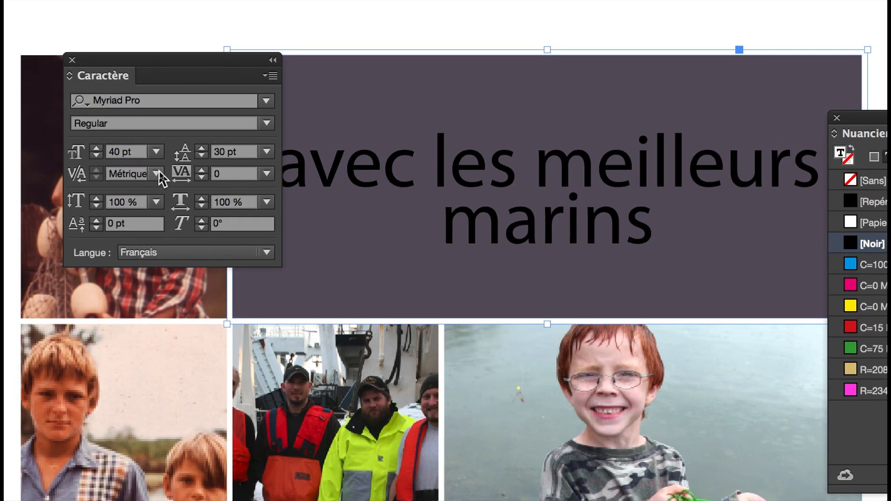
- Set the text's kerning to Optique and colour it with the [Papier] swatch
{"action": "left_click", "coordinate": [158, 174]}
{"action": "left_click", "coordinate": [159, 182]}
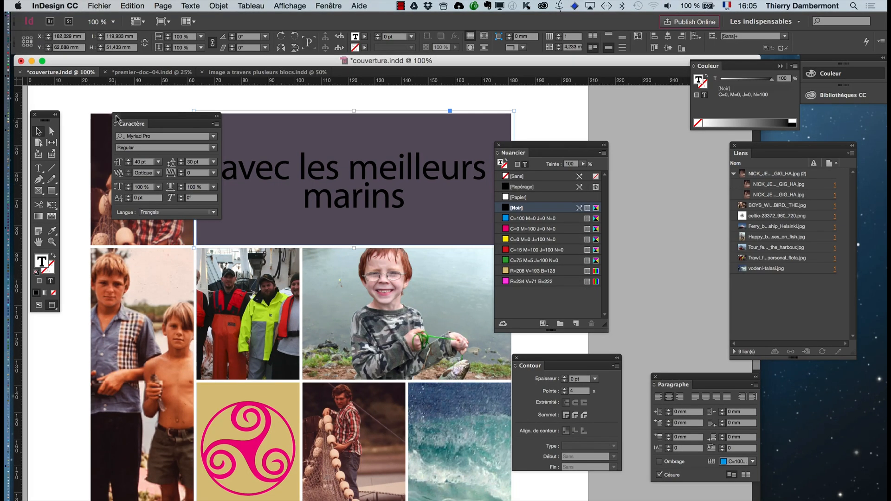
{"action": "left_click", "coordinate": [116, 118]}
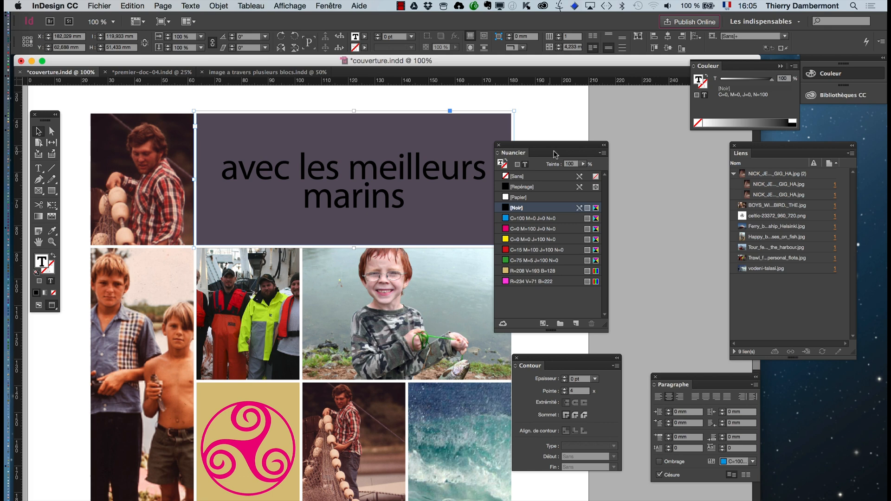
{"action": "left_click_drag", "start_coordinate": [509, 148], "coordinate": [601, 155]}
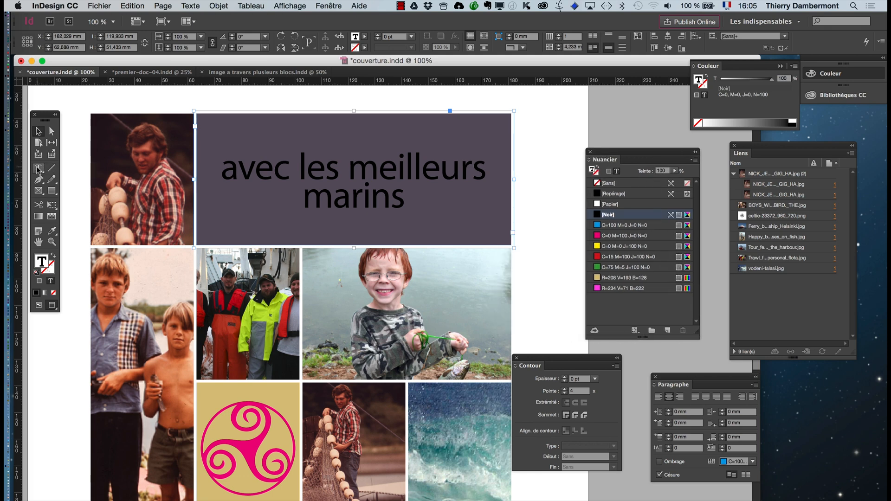
{"action": "left_click", "coordinate": [605, 205]}
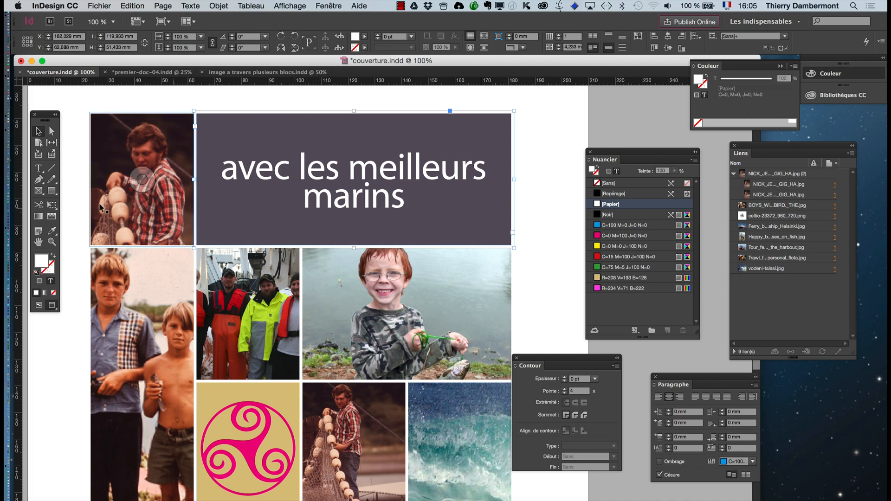
- Split the text over three lines with forced line breaks before "meilleurs" and before "marins"
{"action": "left_click", "coordinate": [39, 168]}
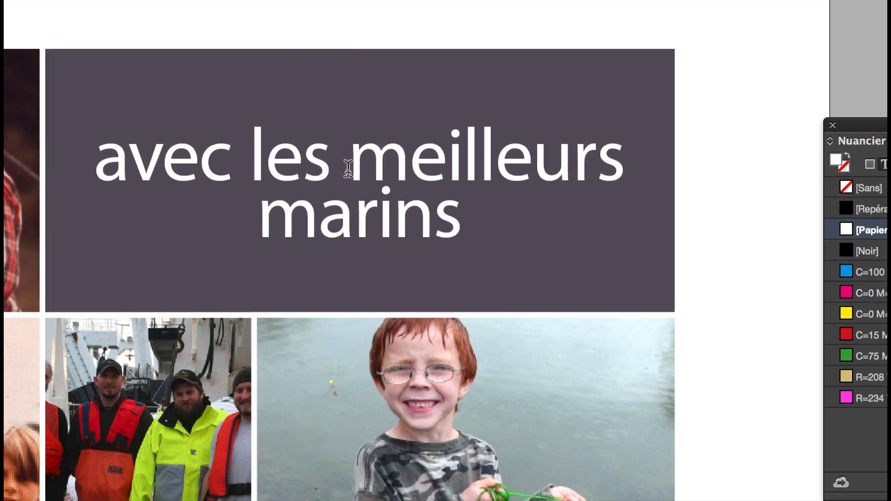
{"action": "left_click", "coordinate": [348, 169]}
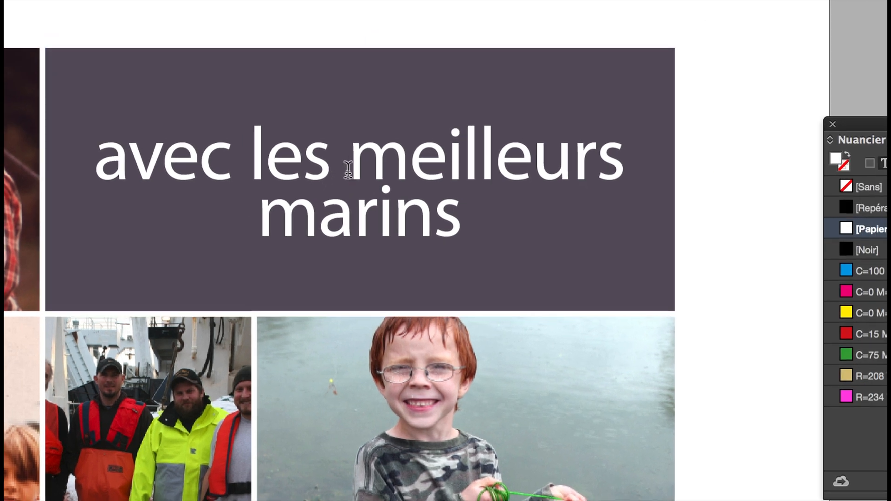
{"action": "key", "text": "shift+Return"}
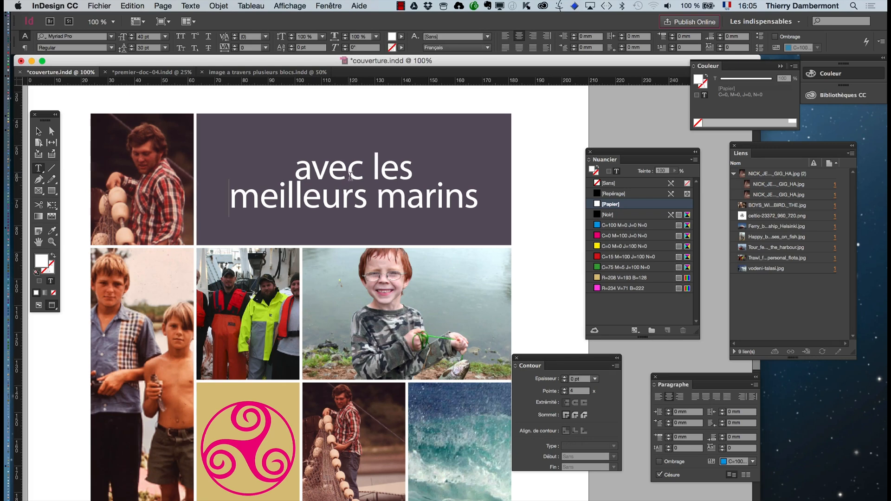
{"action": "left_click", "coordinate": [378, 192]}
{"action": "key", "text": "shift+Return"}
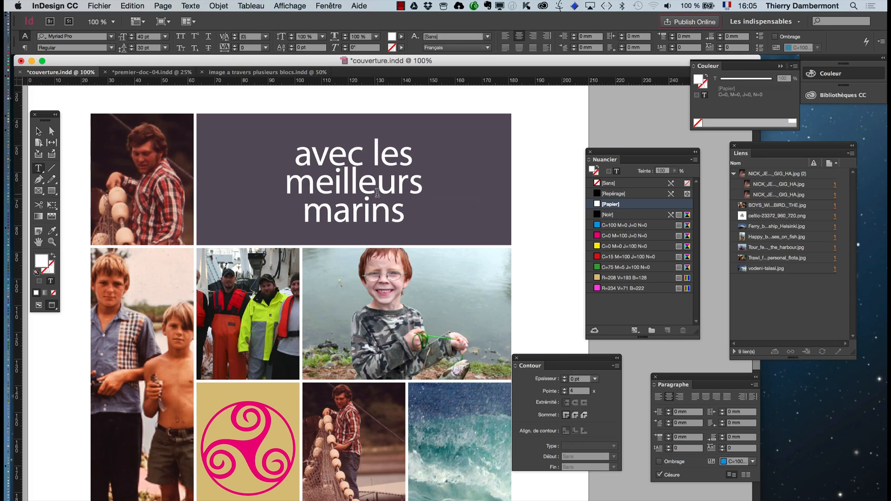
- Set the font size of the word "meilleurs" to 30 pt
{"action": "left_click_drag", "start_coordinate": [415, 210], "coordinate": [300, 211]}
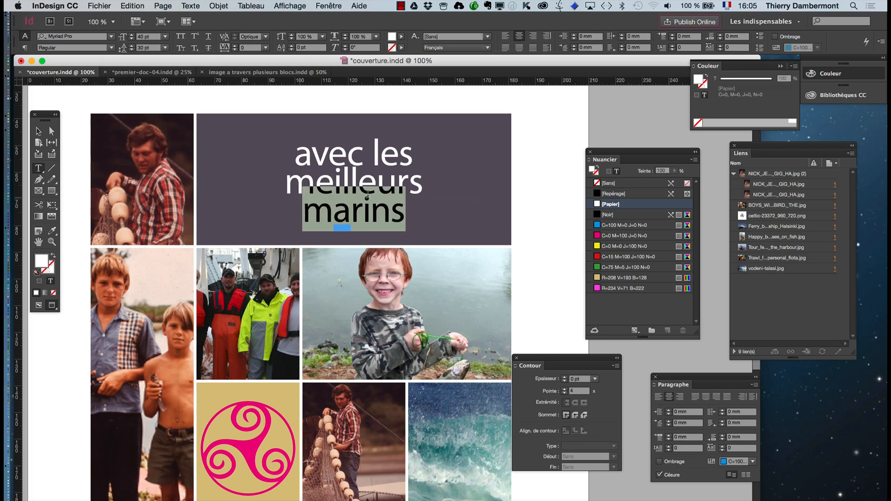
{"action": "left_click", "coordinate": [425, 182]}
{"action": "left_click_drag", "start_coordinate": [426, 182], "coordinate": [297, 183]}
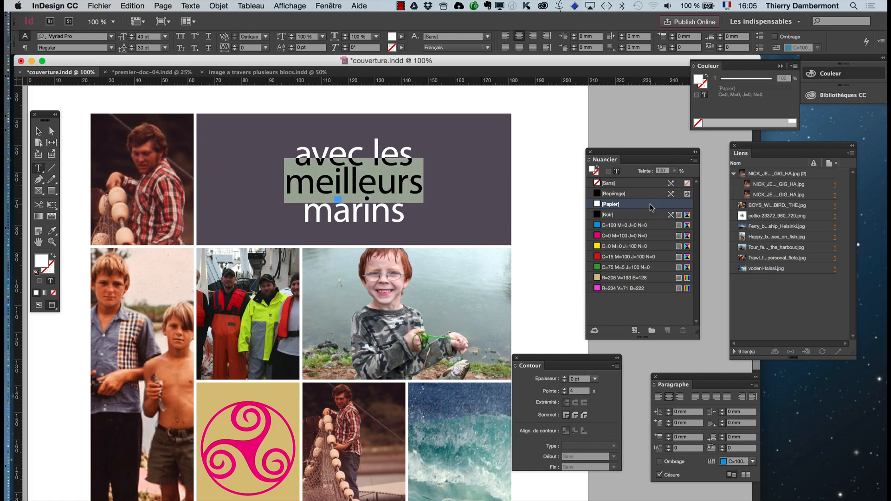
{"action": "left_click", "coordinate": [191, 5]}
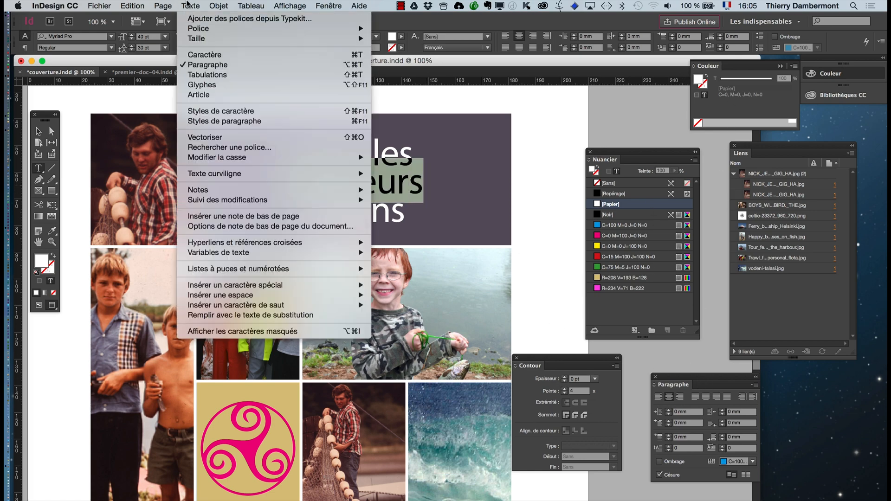
{"action": "left_click", "coordinate": [199, 55]}
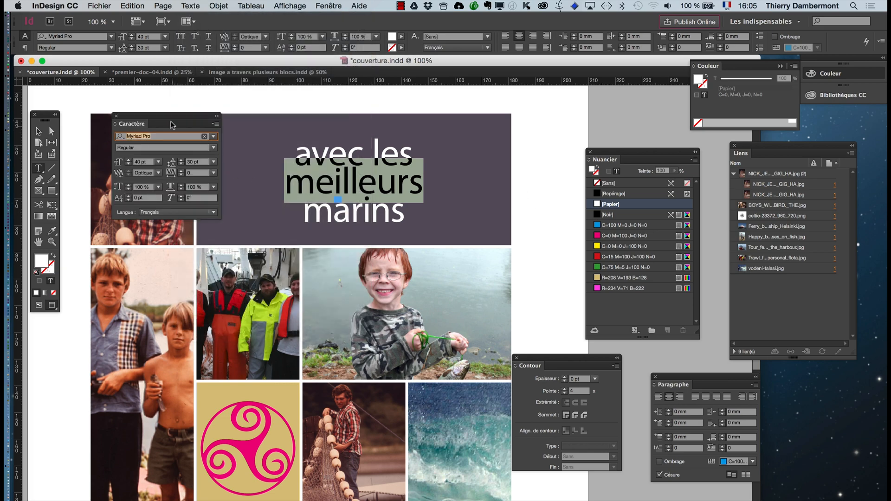
{"action": "left_click_drag", "start_coordinate": [172, 124], "coordinate": [525, 114]}
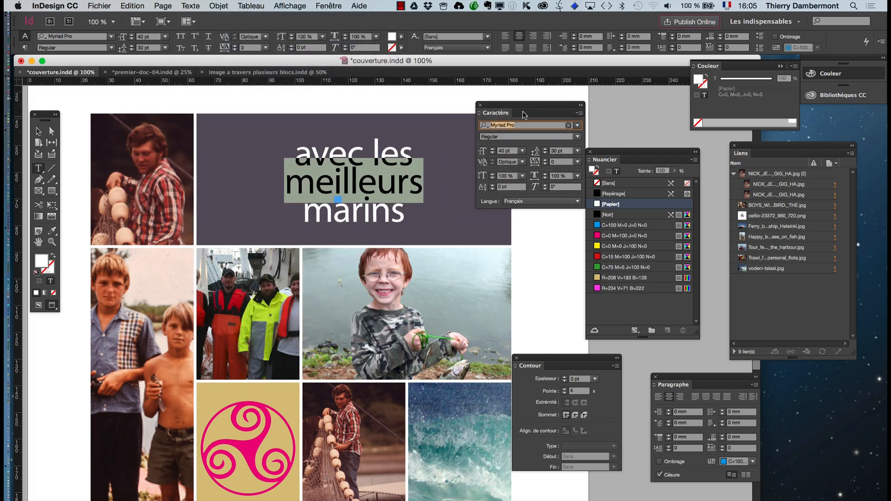
{"action": "left_click", "coordinate": [492, 153]}
- Set the font size of the first line, "avec les", to 30 pt
{"action": "left_click", "coordinate": [419, 157]}
{"action": "left_click_drag", "start_coordinate": [419, 157], "coordinate": [296, 157]}
{"action": "left_click", "coordinate": [492, 154]}
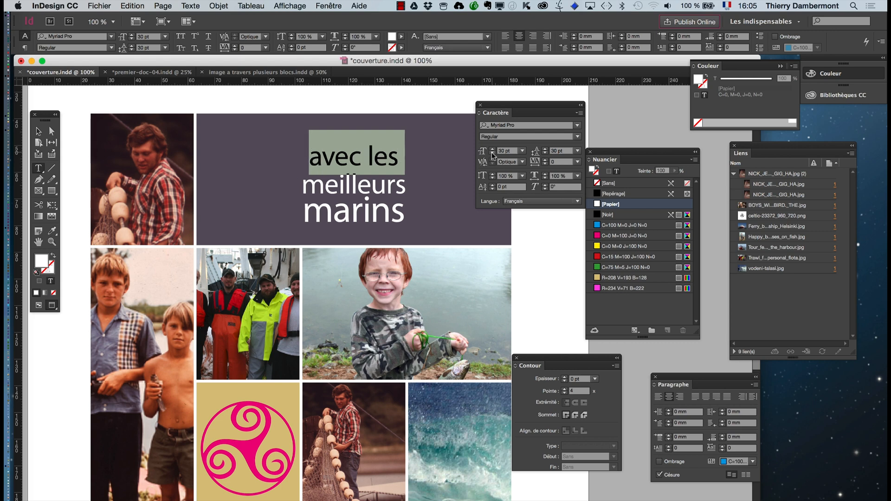
- Join "meilleurs" to the first line by removing the line break before it, and set the font size of "marins" to 60 pt
{"action": "left_click", "coordinate": [295, 185]}
{"action": "key", "text": "BackSpace"}
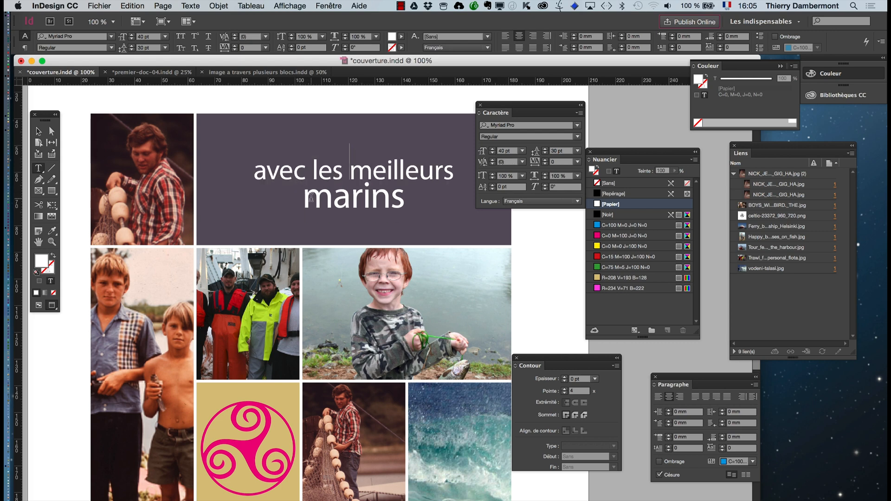
{"action": "left_click_drag", "start_coordinate": [300, 198], "coordinate": [403, 199]}
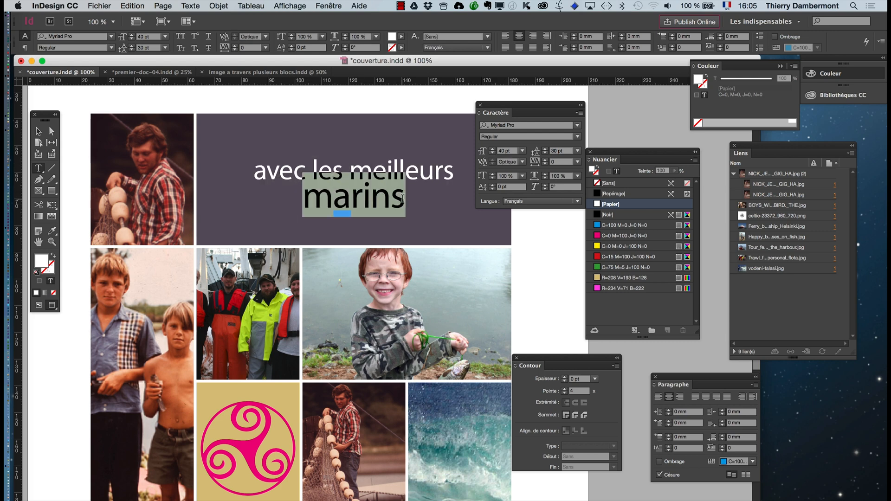
{"action": "left_click", "coordinate": [492, 148]}
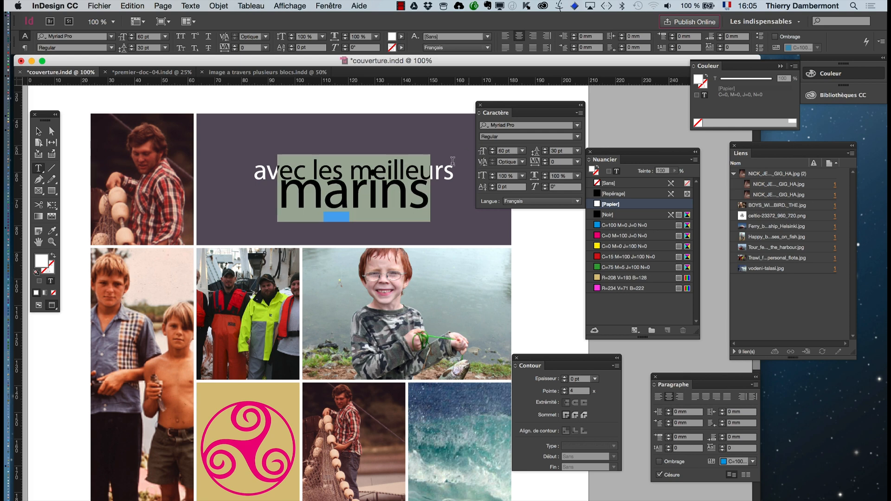
{"action": "key", "text": "Right"}
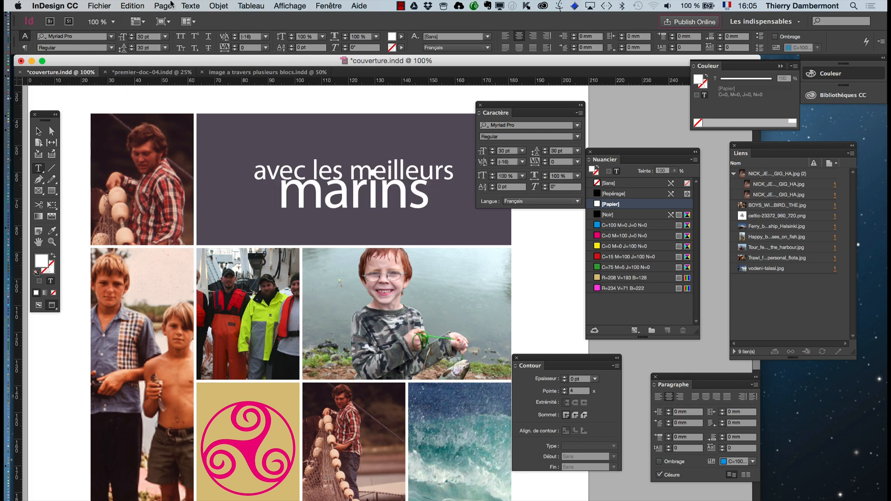
- Return the document to the normal screen mode and show the hidden characters
{"action": "left_click", "coordinate": [38, 305]}
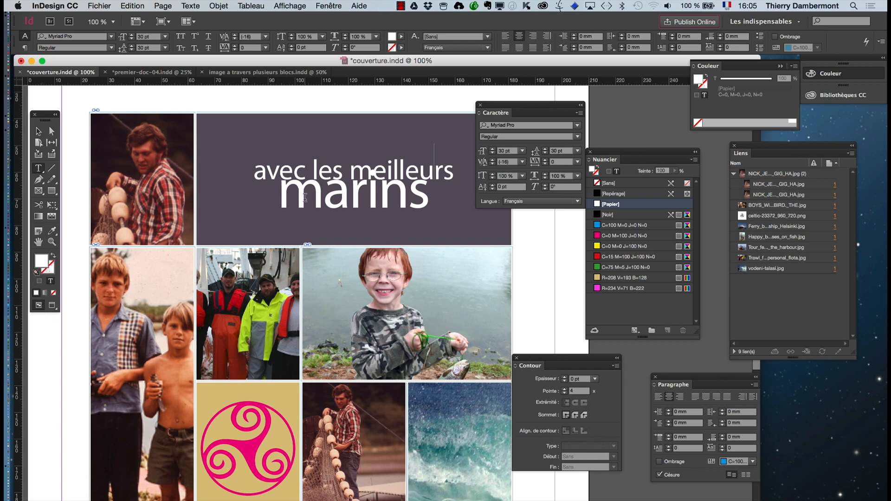
{"action": "left_click", "coordinate": [190, 6]}
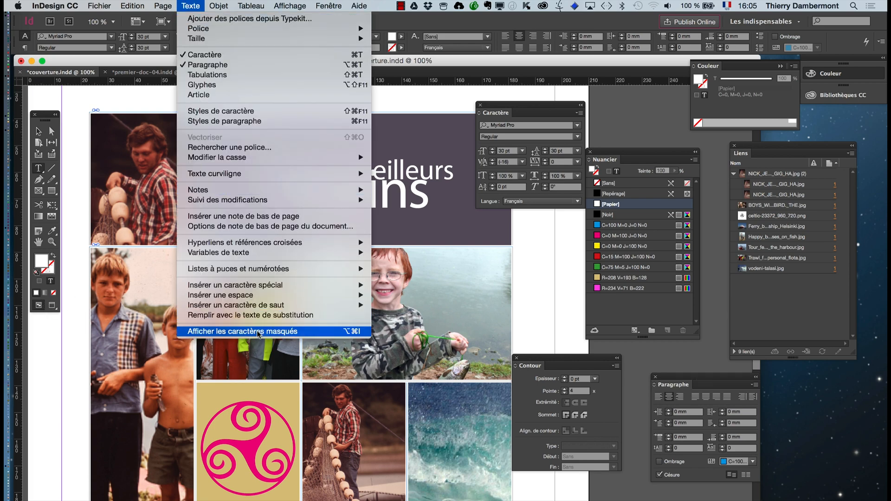
{"action": "left_click", "coordinate": [272, 328]}
- Set the leading of the whole "avec les meilleurs marins" text to 50 pt
{"action": "key", "text": "super+a"}
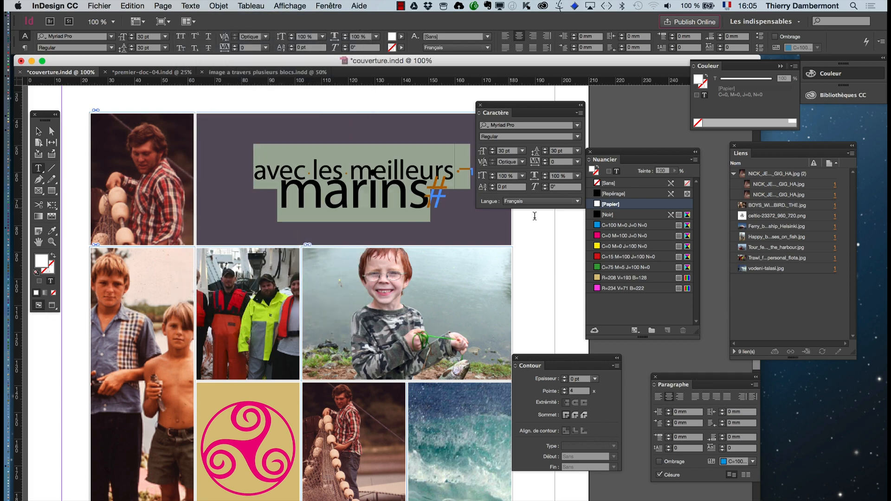
{"action": "left_click_drag", "start_coordinate": [509, 115], "coordinate": [585, 114]}
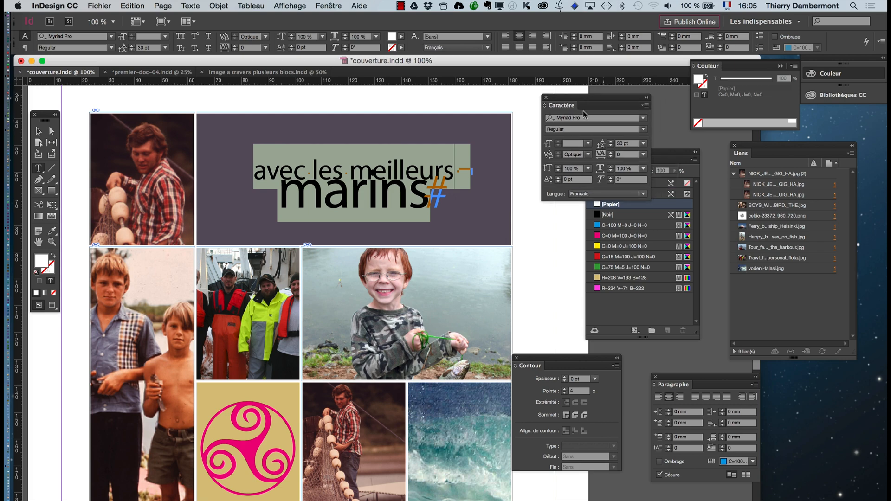
{"action": "left_click", "coordinate": [611, 142]}
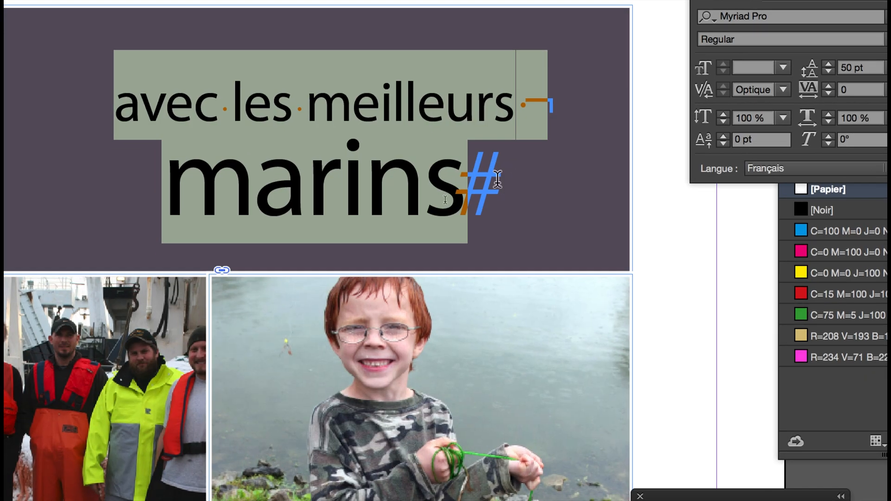
{"action": "left_click", "coordinate": [497, 179]}
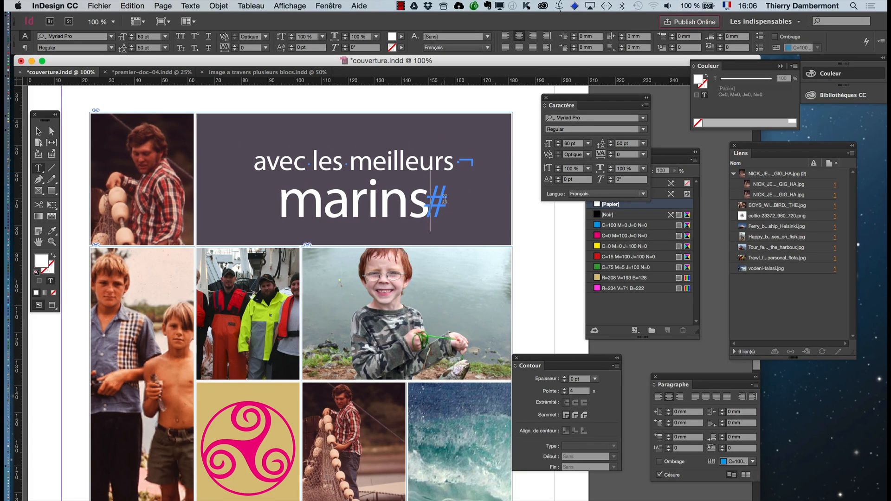
- Switch the cover back to the preview screen mode and save the document
{"action": "left_click", "coordinate": [52, 305]}
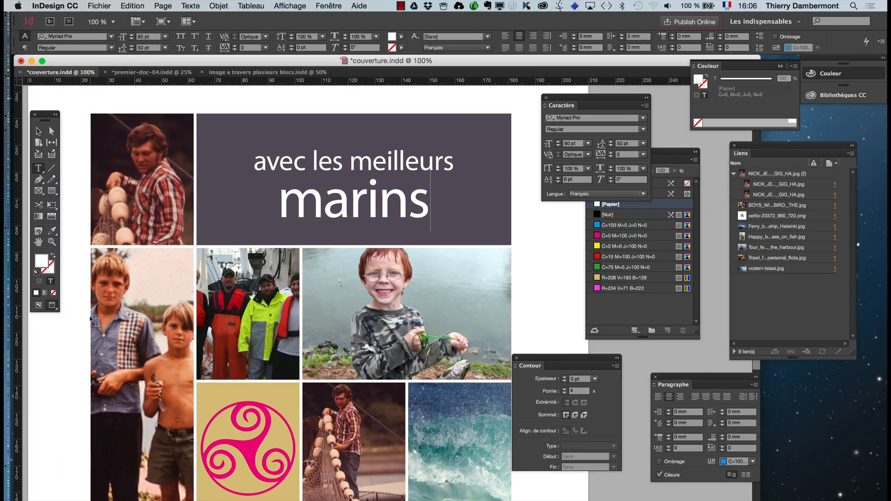
{"action": "key", "text": "super+minus"}
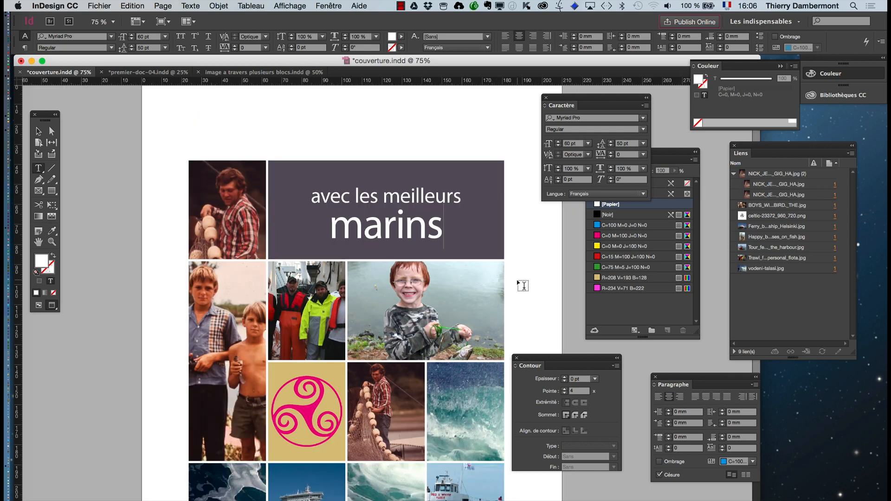
{"action": "left_click", "coordinate": [99, 6]}
{"action": "left_click", "coordinate": [119, 76]}
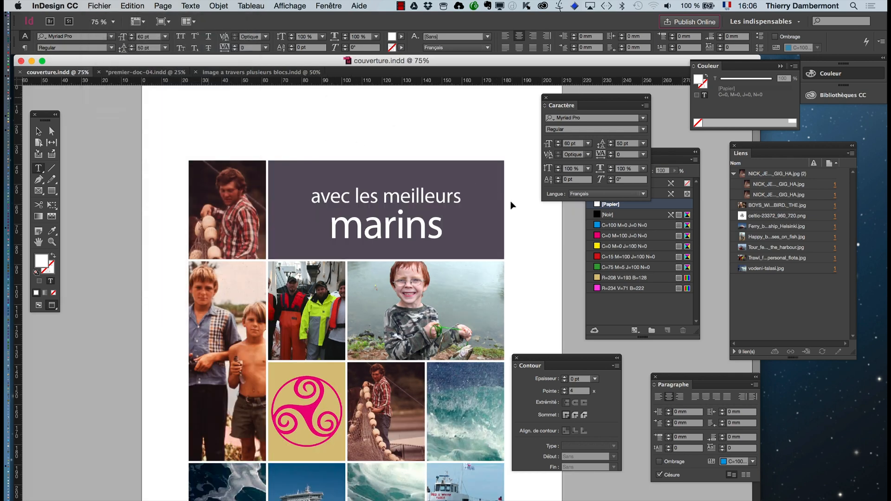
- Compress couverture.indd into a zip archive in the Finder and return to InDesign
{"action": "key", "text": "super+Tab"}
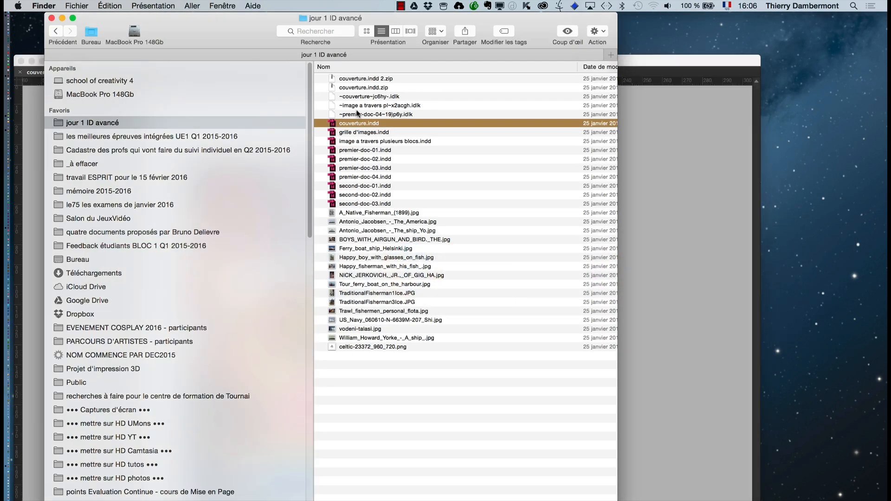
{"action": "right_click", "coordinate": [363, 124]}
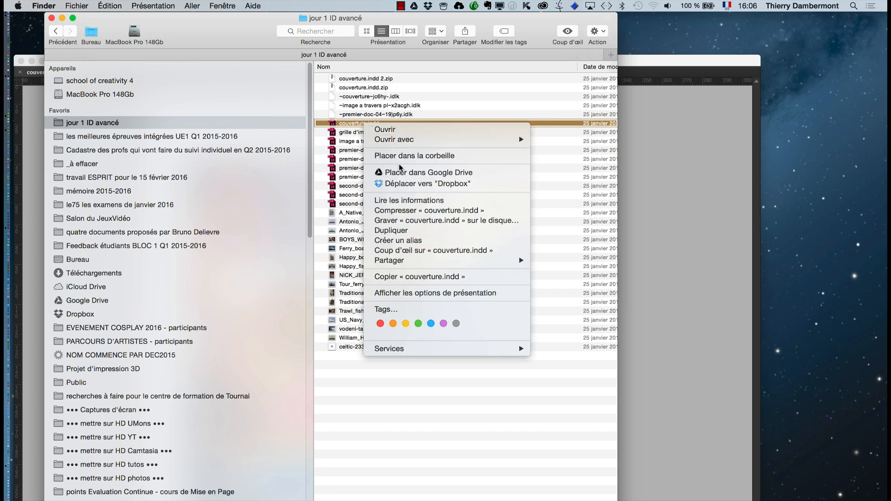
{"action": "left_click", "coordinate": [407, 211]}
{"action": "key", "text": "super+Tab"}
{"action": "key", "text": "super+Tab"}
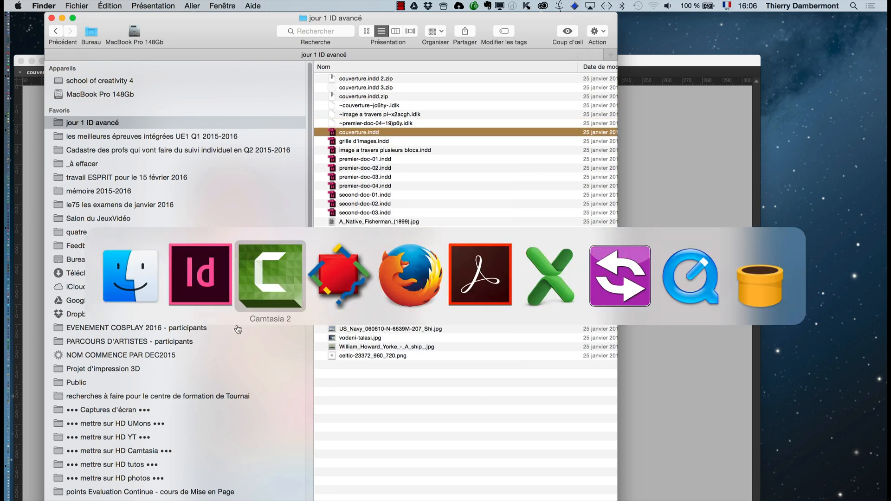
{"action": "left_click", "coordinate": [227, 297]}
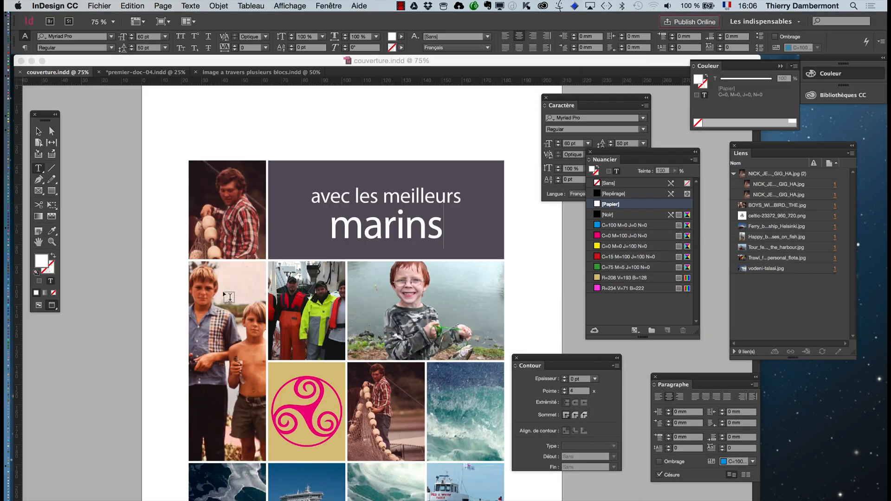
- Show the whole cover page at 50% zoom with nothing selected to examine the finished layout
{"action": "left_click", "coordinate": [38, 242]}
{"action": "left_click_drag", "start_coordinate": [315, 277], "coordinate": [274, 225]}
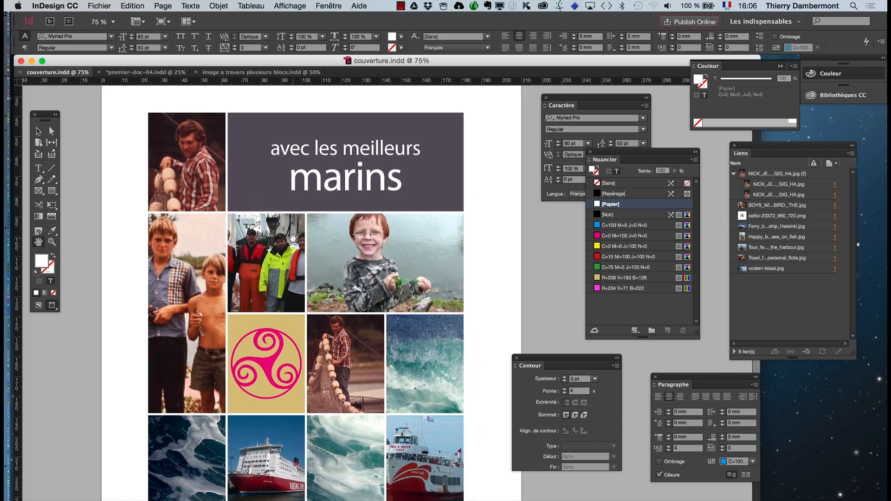
{"action": "key", "text": "super+minus"}
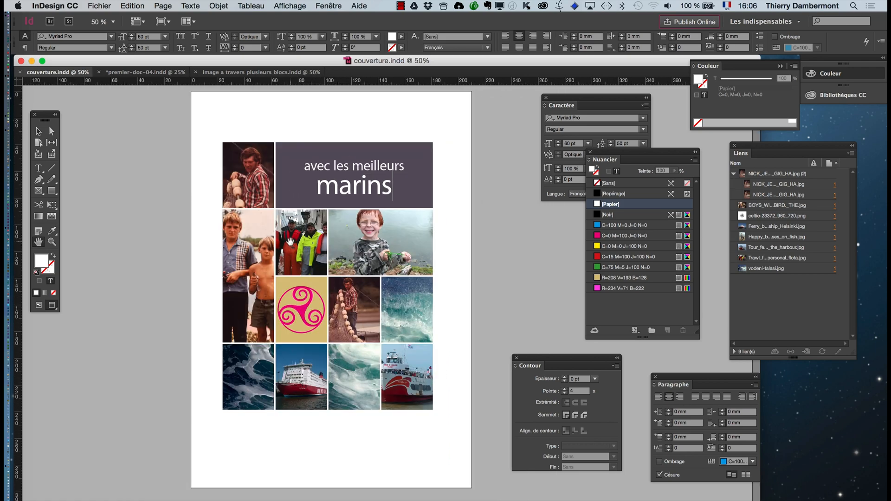
{"action": "left_click", "coordinate": [38, 131]}
{"action": "left_click", "coordinate": [69, 139]}
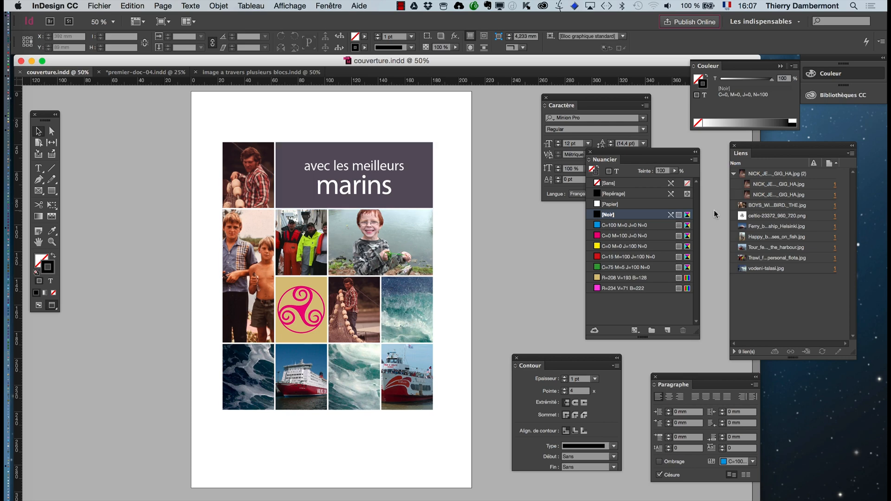
- Set the tracking of the word "marins" in the cover's title block to 125
{"action": "left_click", "coordinate": [334, 177]}
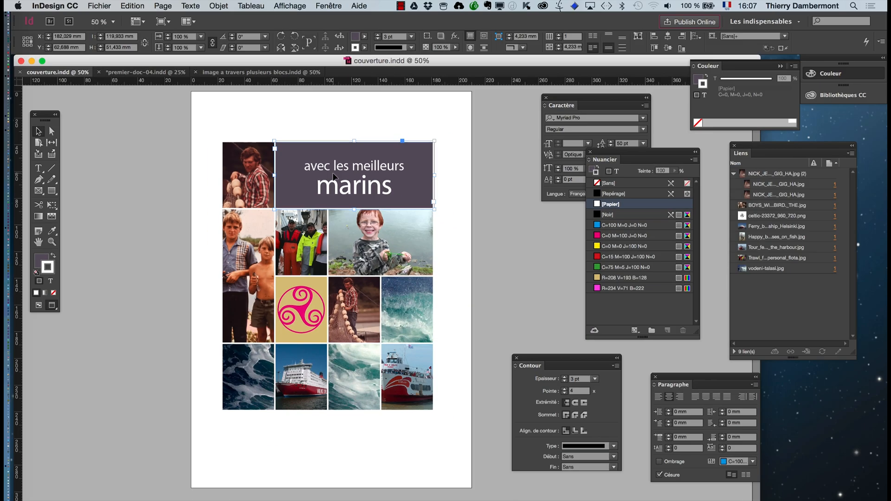
{"action": "key", "text": "super+equal"}
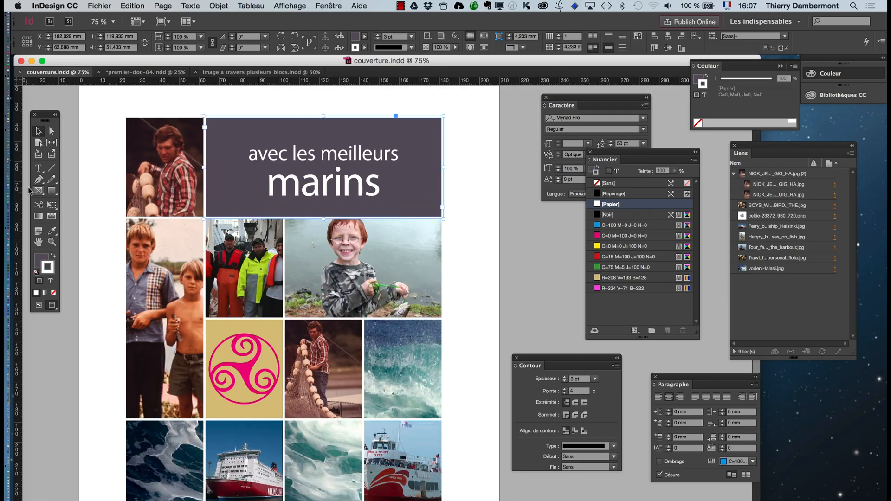
{"action": "left_click", "coordinate": [39, 168]}
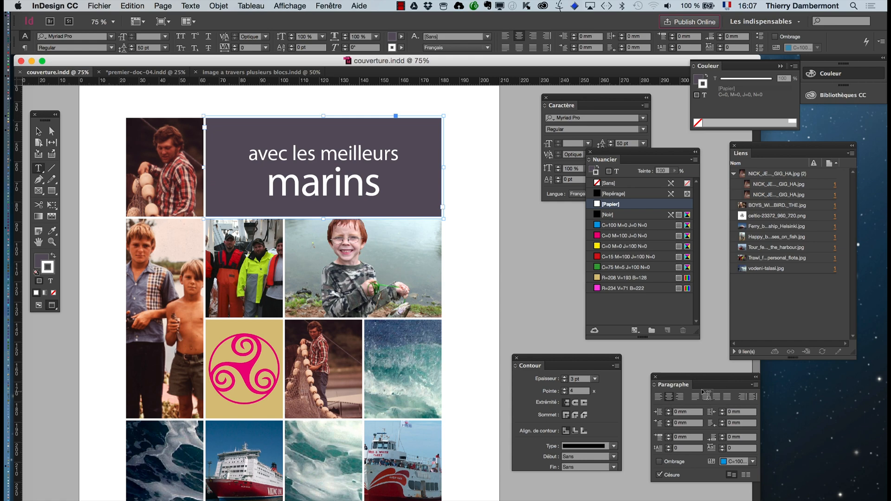
{"action": "left_click_drag", "start_coordinate": [574, 99], "coordinate": [509, 123]}
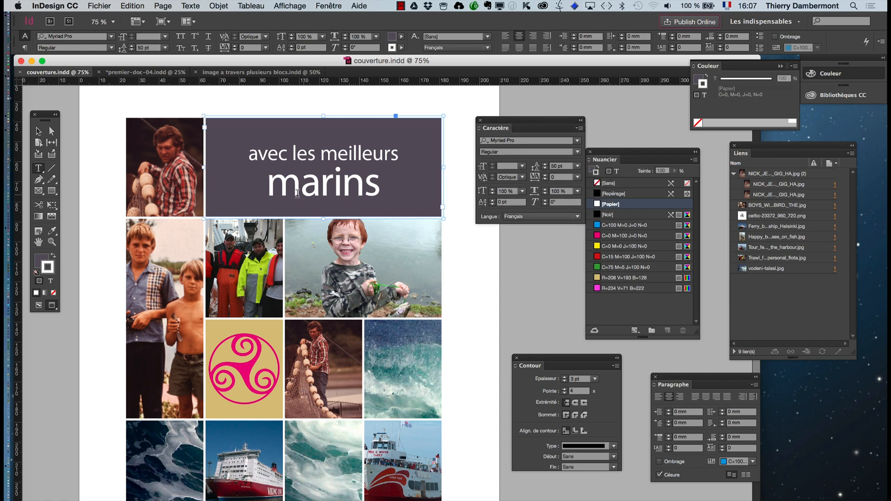
{"action": "left_click_drag", "start_coordinate": [267, 188], "coordinate": [381, 184]}
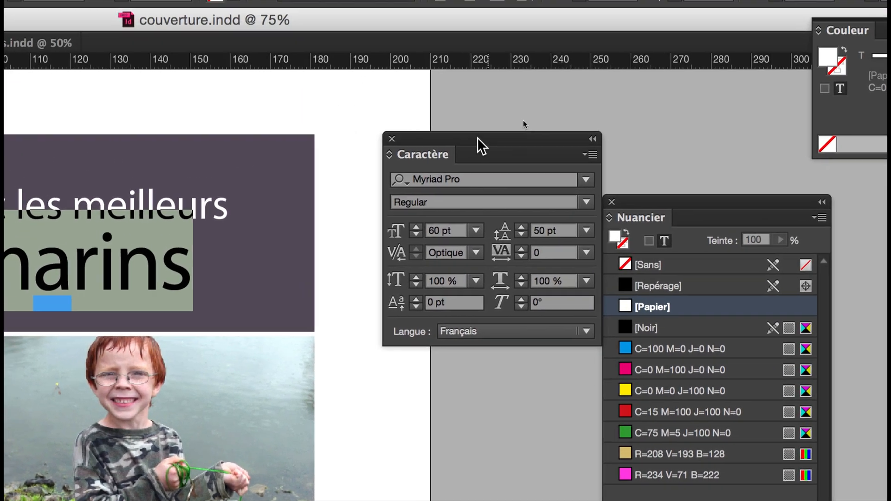
{"action": "left_click_drag", "start_coordinate": [467, 99], "coordinate": [349, 84]}
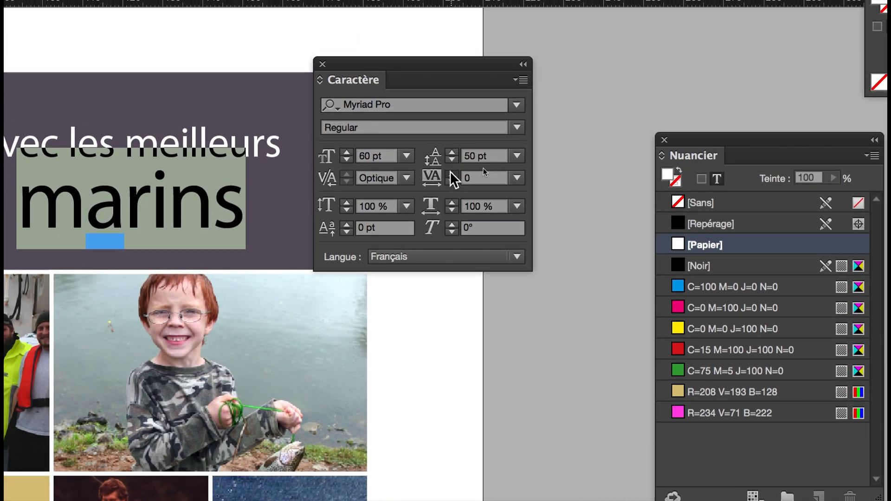
{"action": "left_click", "coordinate": [458, 164]}
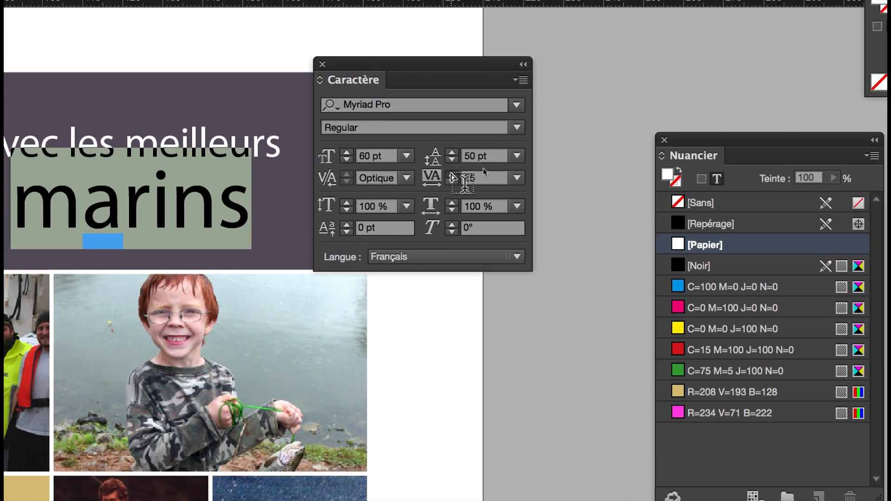
{"action": "left_click", "coordinate": [458, 164]}
{"action": "left_click", "coordinate": [458, 165]}
{"action": "left_click", "coordinate": [452, 174]}
{"action": "left_click", "coordinate": [451, 174]}
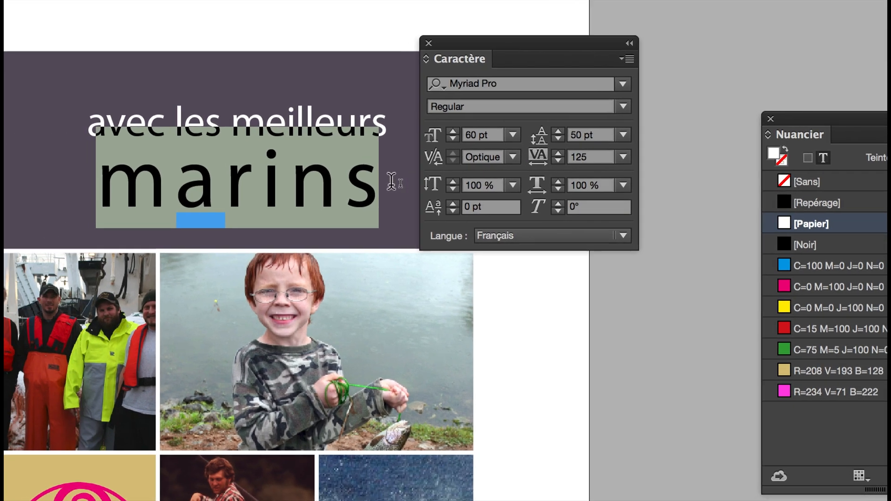
{"action": "left_click", "coordinate": [391, 181]}
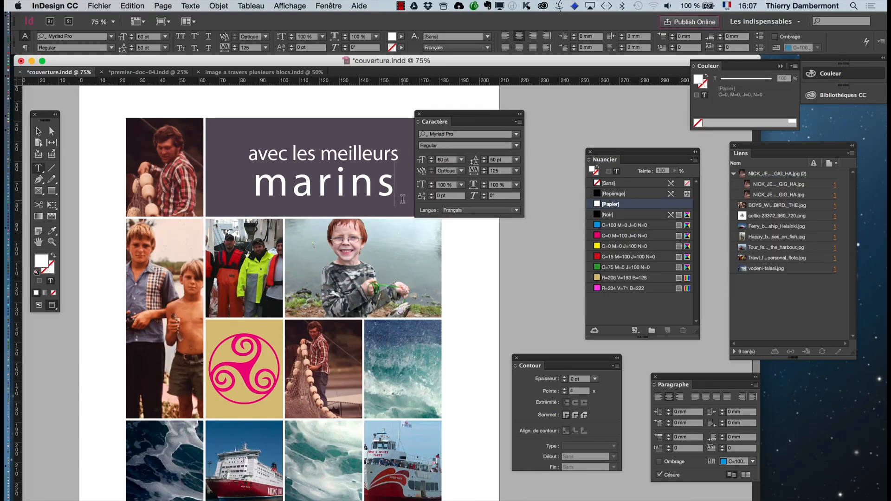
{"action": "left_click_drag", "start_coordinate": [465, 114], "coordinate": [552, 123]}
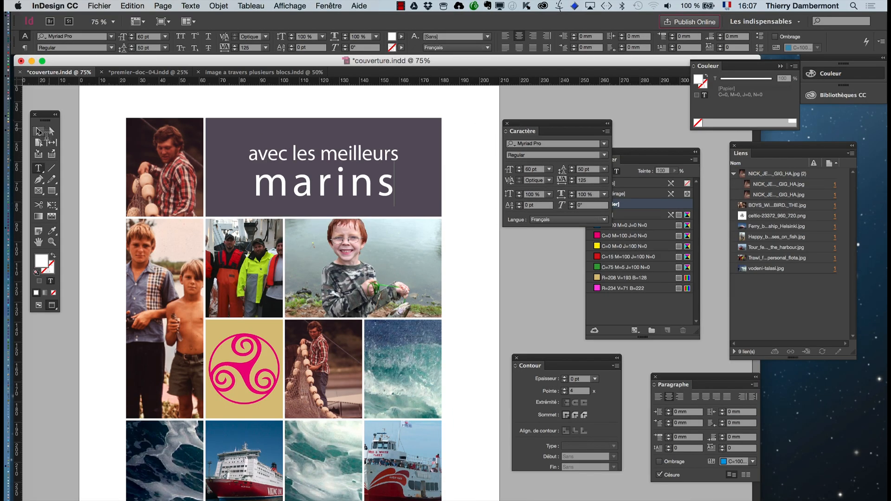
{"action": "left_click", "coordinate": [36, 134]}
{"action": "left_click", "coordinate": [497, 287]}
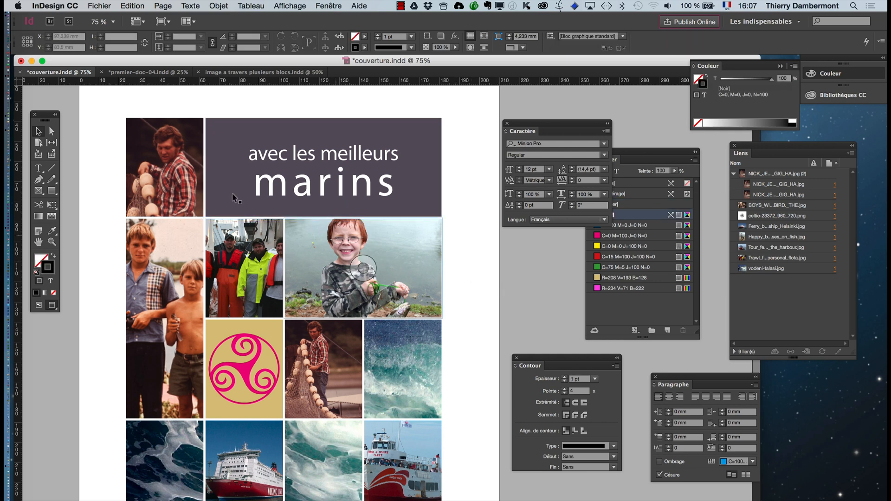
- Reduce the tracking of the word "marins" to 75
{"action": "left_click", "coordinate": [38, 168]}
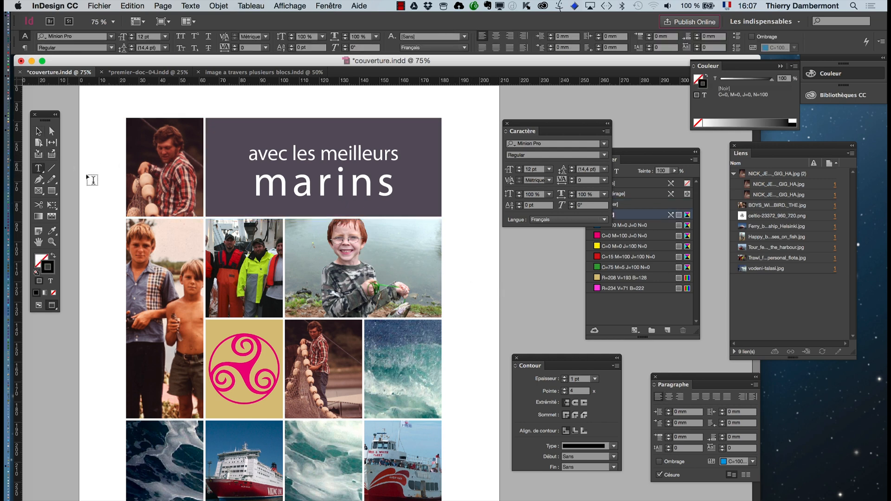
{"action": "left_click_drag", "start_coordinate": [248, 181], "coordinate": [396, 187]}
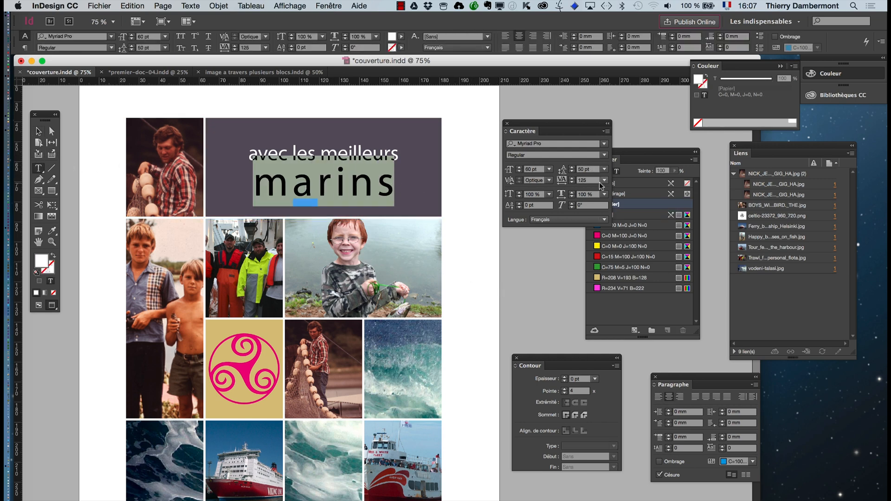
{"action": "left_click", "coordinate": [573, 184]}
{"action": "left_click", "coordinate": [574, 183]}
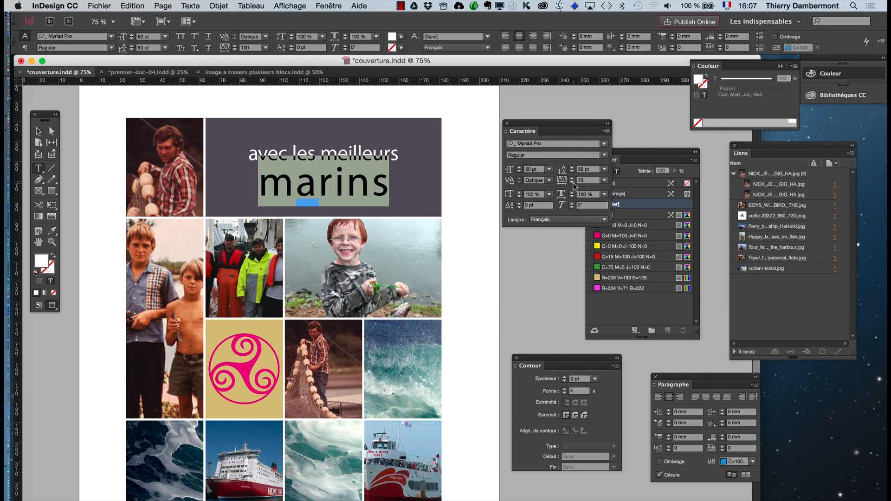
- Tighten the kerning between individual letter pairs of "marins", using values such as -50
{"action": "left_click", "coordinate": [296, 185]}
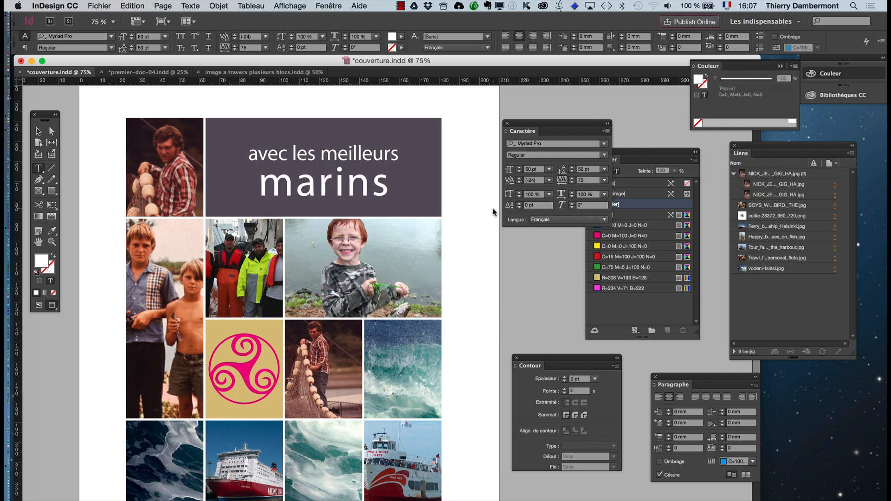
{"action": "left_click", "coordinate": [518, 182]}
{"action": "left_click", "coordinate": [519, 182]}
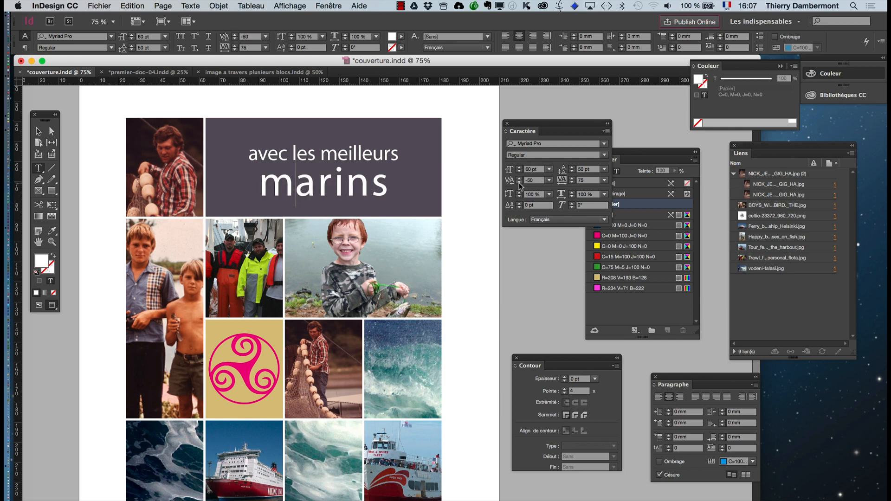
{"action": "left_click", "coordinate": [519, 182]}
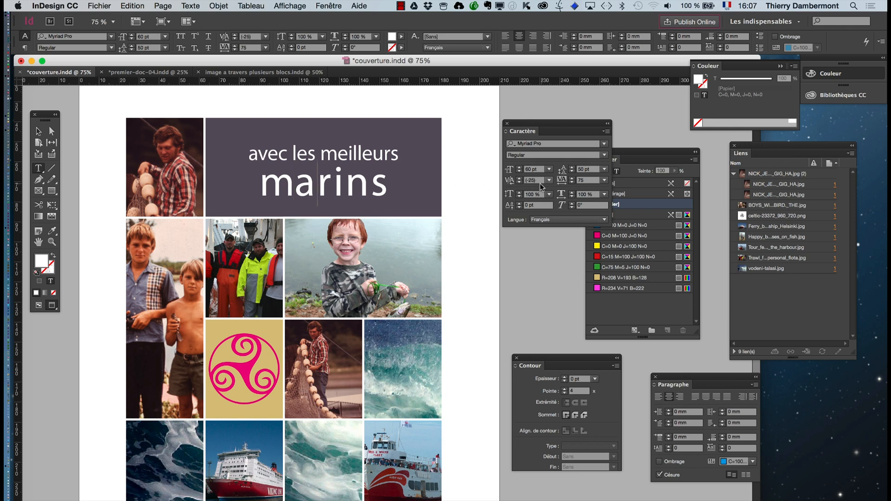
{"action": "left_click", "coordinate": [519, 179]}
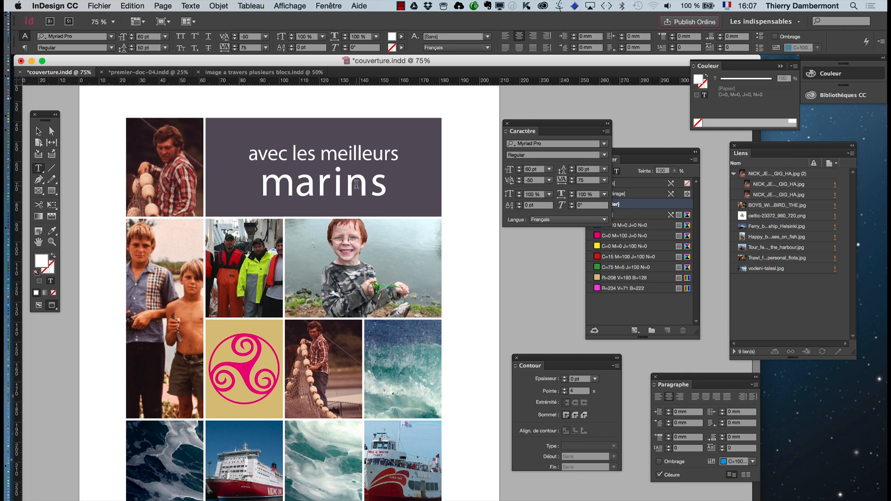
{"action": "left_click", "coordinate": [519, 182]}
{"action": "left_click", "coordinate": [519, 178]}
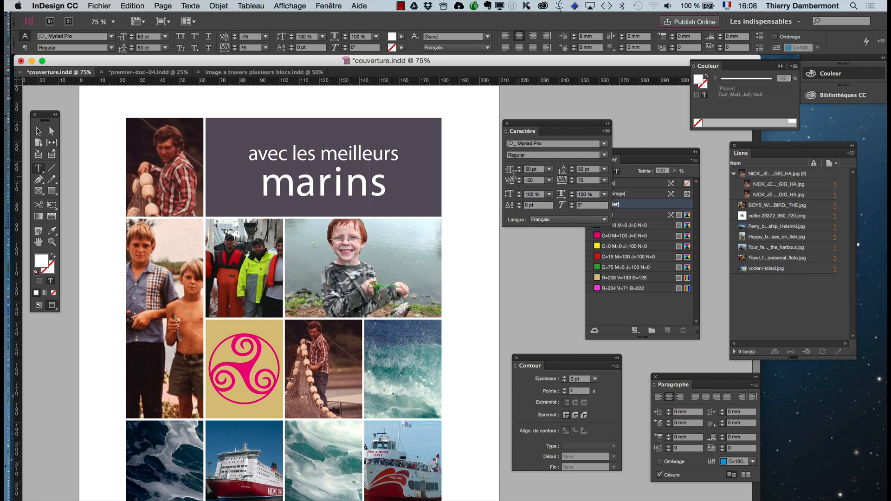
- Open the Transparence effects settings for the title text block and turn on the live preview
{"action": "left_click", "coordinate": [39, 131]}
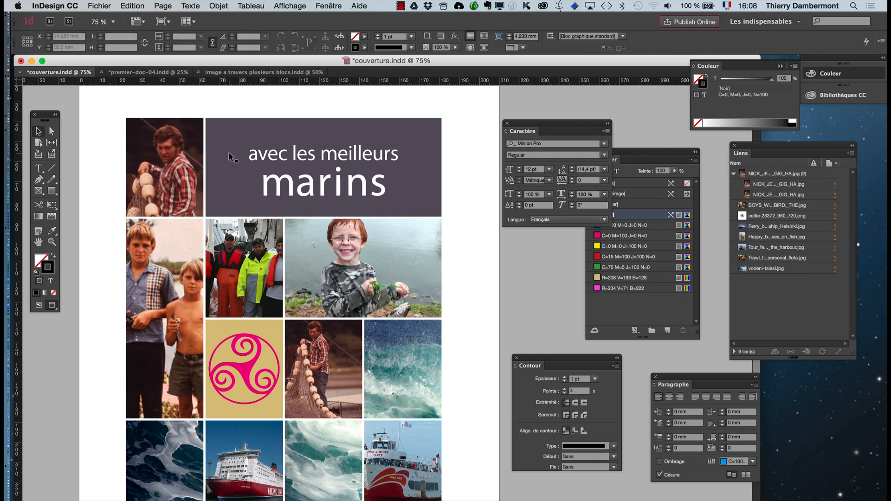
{"action": "scroll", "coordinate": [385, 190], "scroll_direction": "up", "scroll_amount": 2}
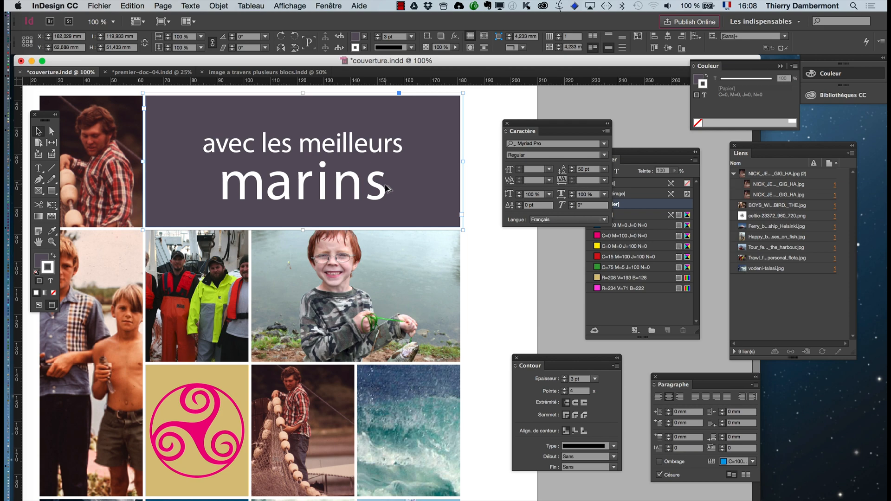
{"action": "left_click", "coordinate": [38, 242]}
{"action": "left_click_drag", "start_coordinate": [333, 248], "coordinate": [316, 340]}
{"action": "left_click", "coordinate": [219, 5]}
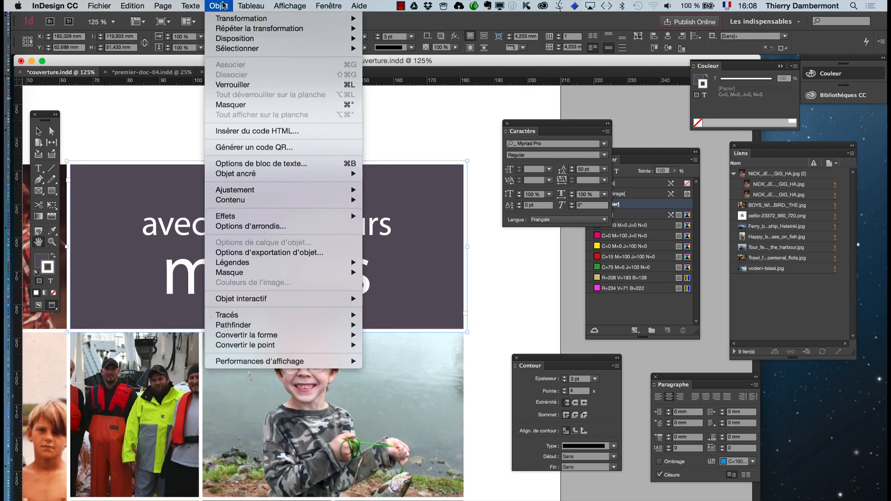
{"action": "mouse_move", "coordinate": [246, 219]}
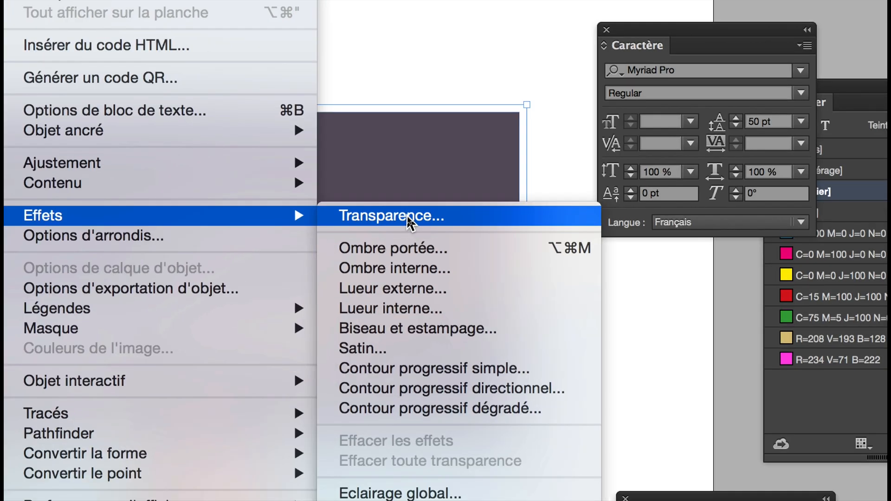
{"action": "left_click", "coordinate": [408, 217]}
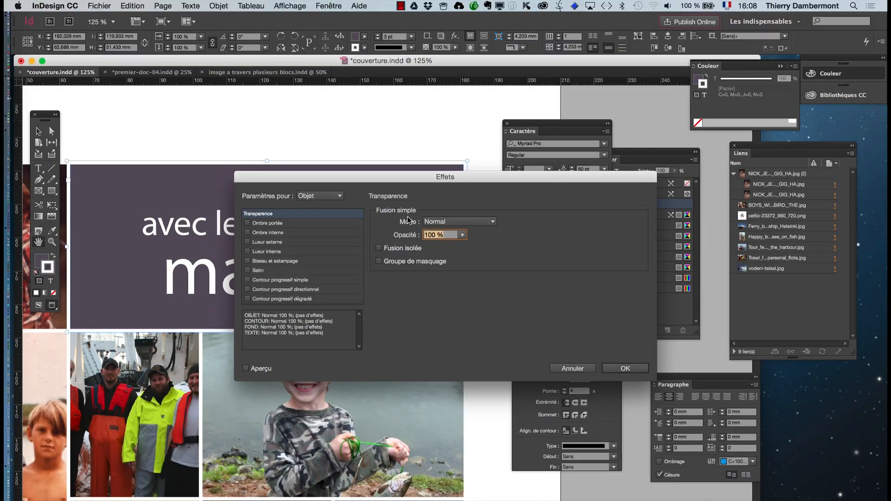
{"action": "left_click_drag", "start_coordinate": [335, 178], "coordinate": [558, 98]}
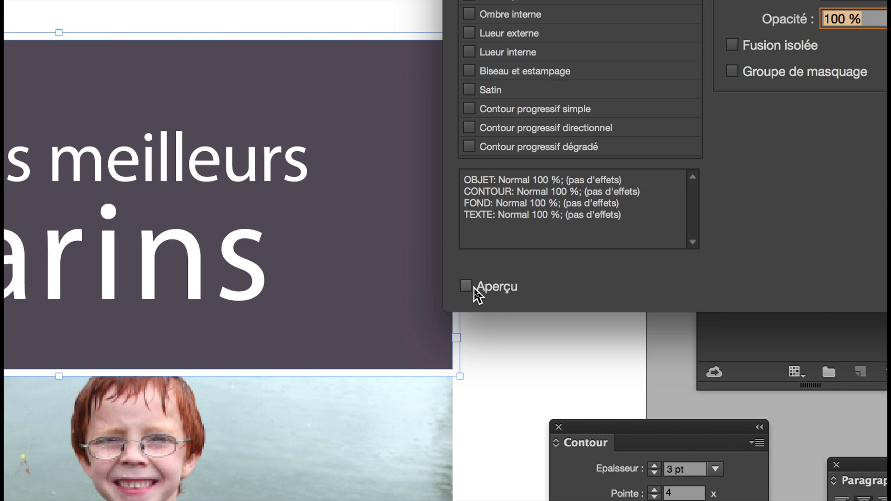
{"action": "left_click", "coordinate": [466, 286]}
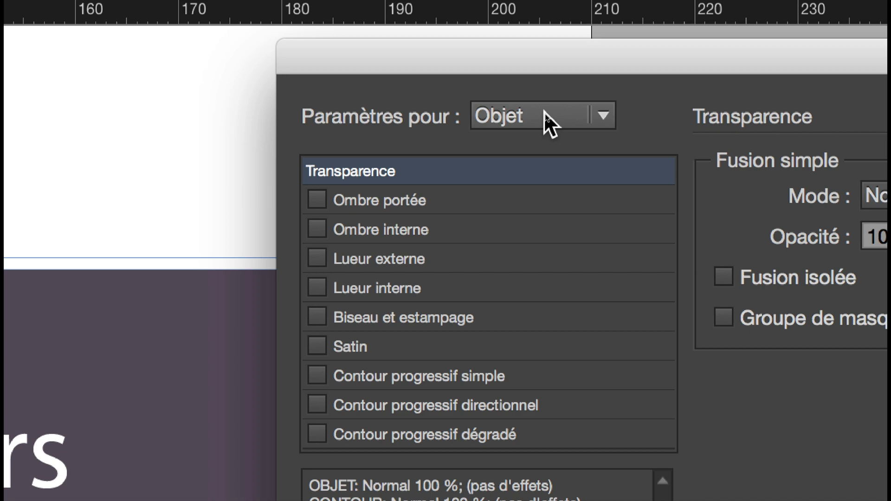
- Go through the effect targets Contour and Fond, and choose Texte so effects apply only to the title's text
{"action": "left_click", "coordinate": [544, 112]}
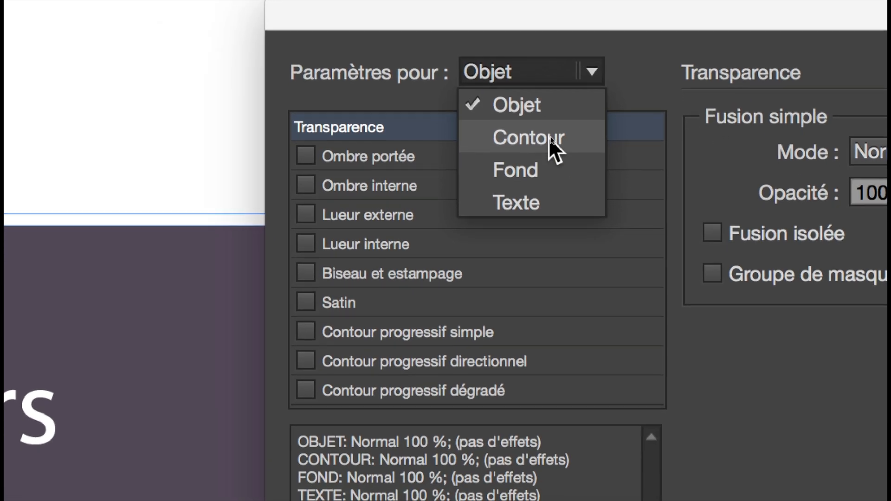
{"action": "left_click", "coordinate": [549, 137]}
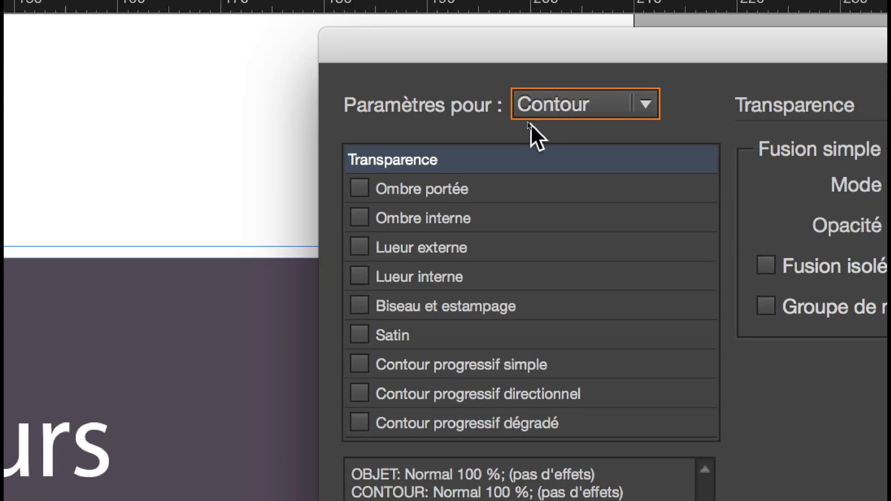
{"action": "left_click", "coordinate": [534, 118]}
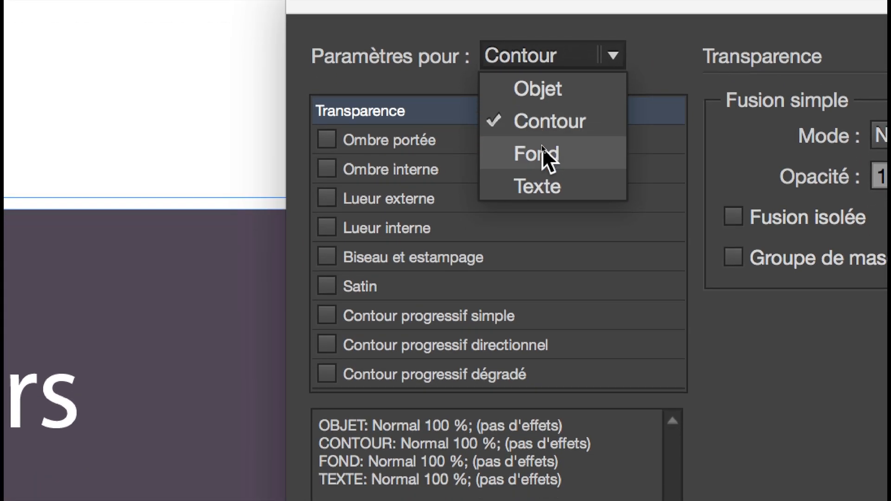
{"action": "left_click", "coordinate": [542, 148]}
{"action": "left_click", "coordinate": [538, 56]}
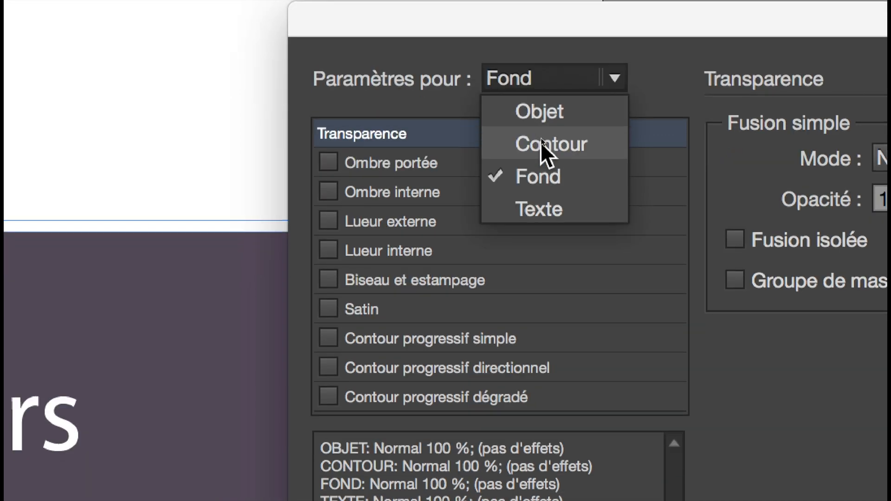
{"action": "left_click", "coordinate": [547, 209]}
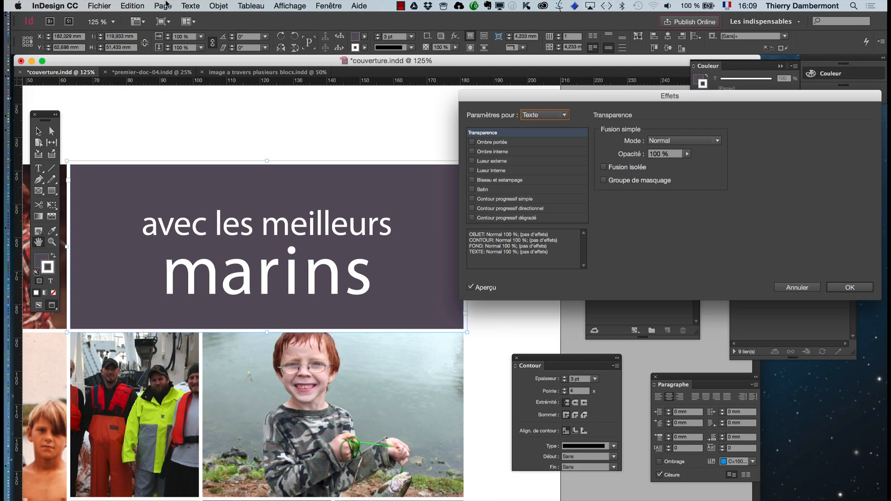
{"action": "left_click", "coordinate": [218, 6]}
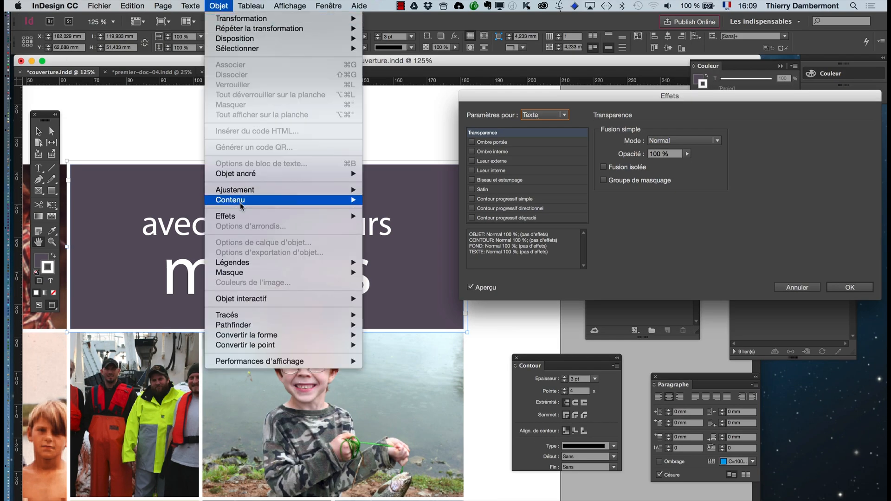
{"action": "mouse_move", "coordinate": [340, 217]}
{"action": "left_click", "coordinate": [563, 207]}
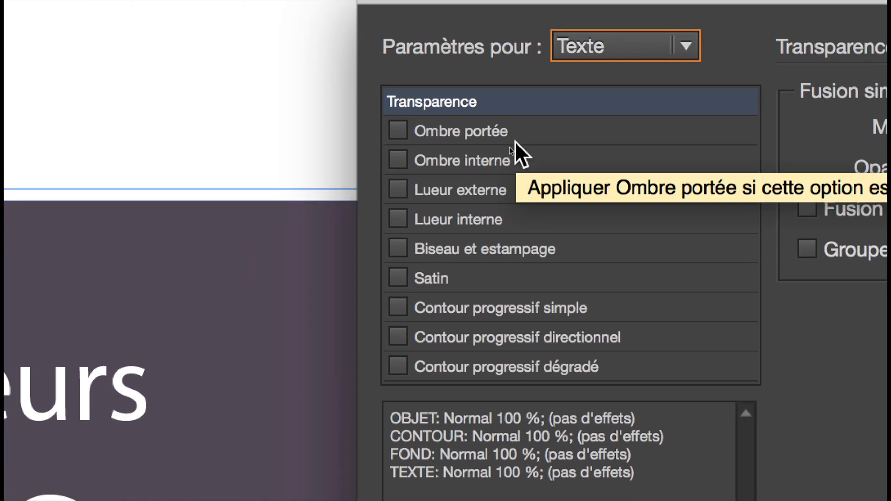
- Try the Ombre portée effect on the title text, then turn it off
{"action": "left_click", "coordinate": [486, 121]}
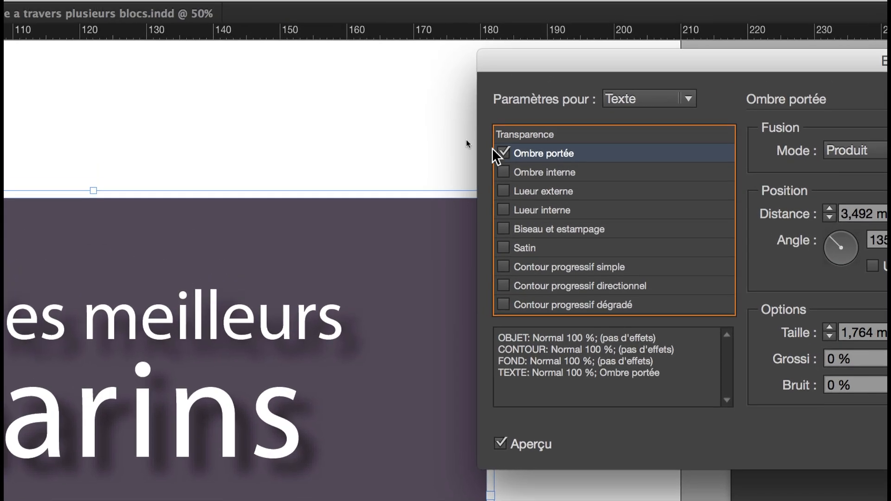
{"action": "left_click", "coordinate": [497, 154]}
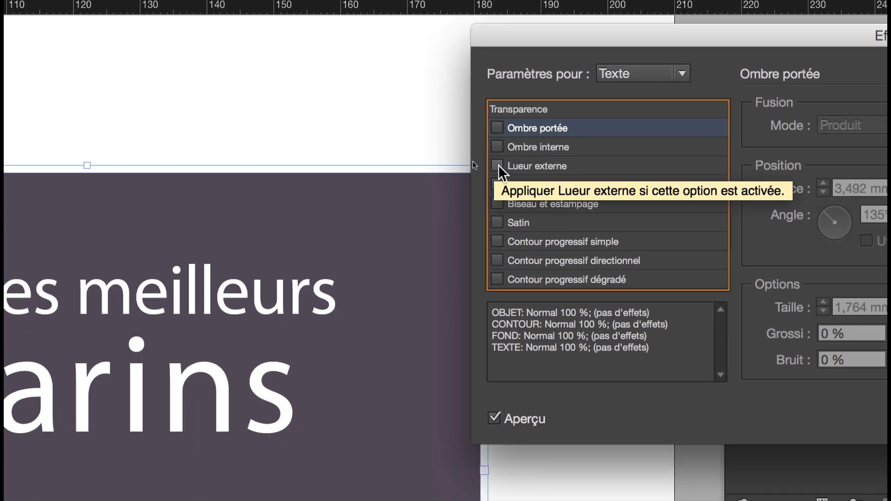
- Add an Ombre interne effect to the title text with a distance of 1 mm
{"action": "left_click", "coordinate": [518, 146]}
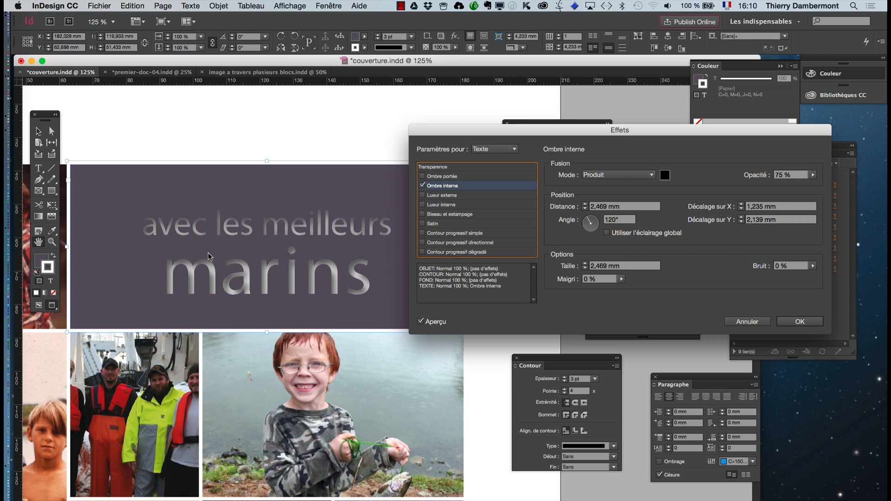
{"action": "left_click", "coordinate": [586, 210]}
{"action": "left_click", "coordinate": [585, 210]}
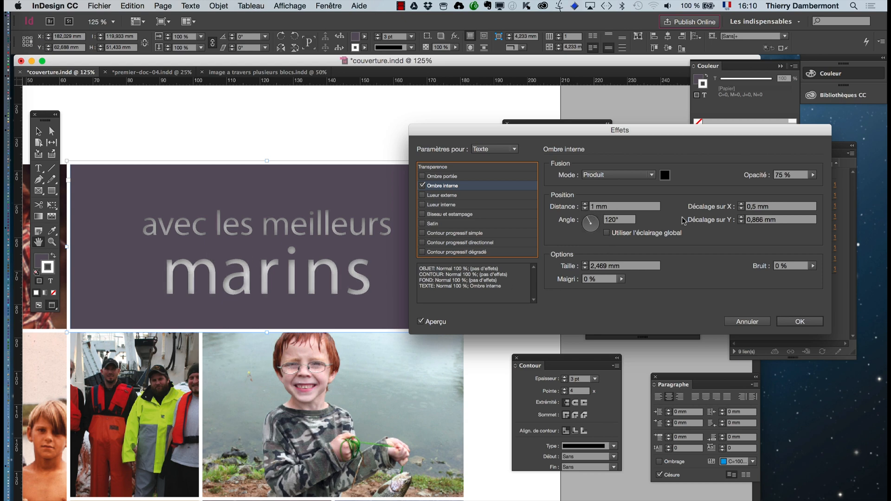
- Set the inner shadow's size to 1,4 mm and apply the effect to the title text
{"action": "left_click", "coordinate": [586, 269]}
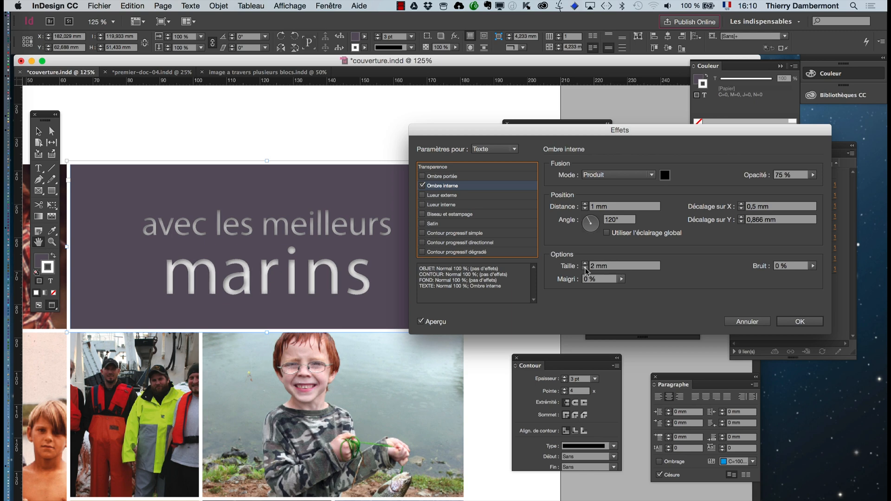
{"action": "left_click", "coordinate": [586, 268]}
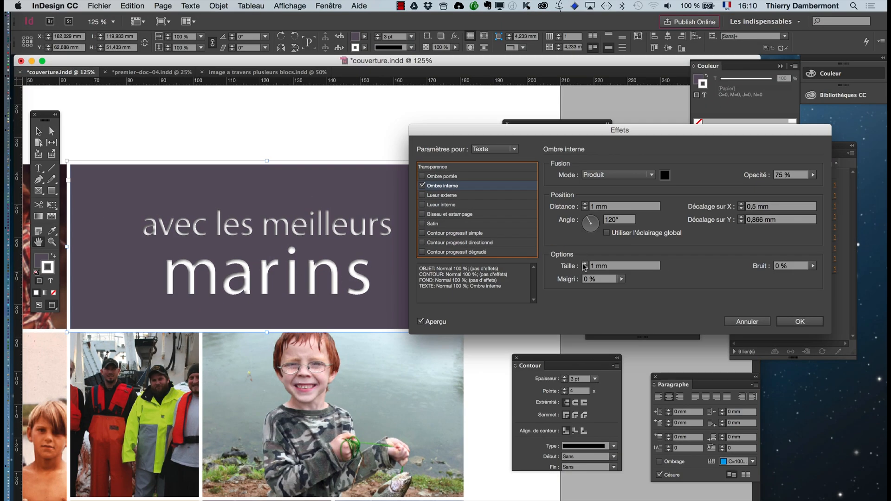
{"action": "left_click", "coordinate": [585, 263]}
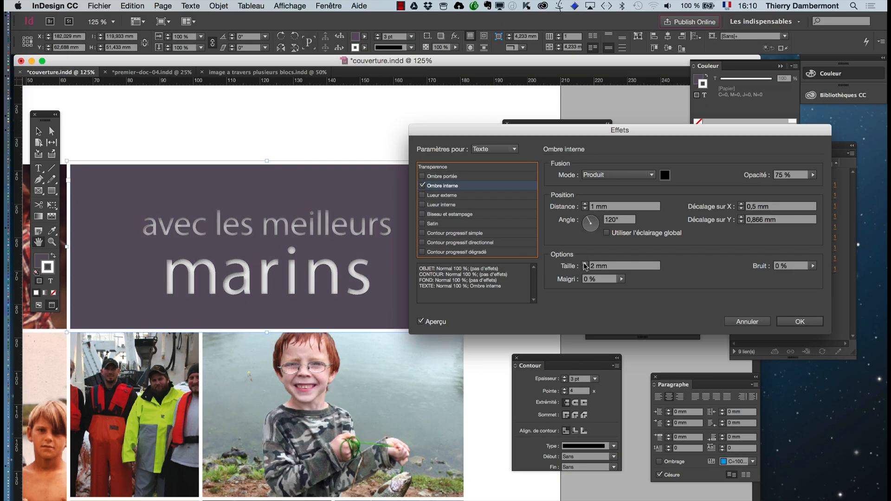
{"action": "left_click", "coordinate": [586, 268]}
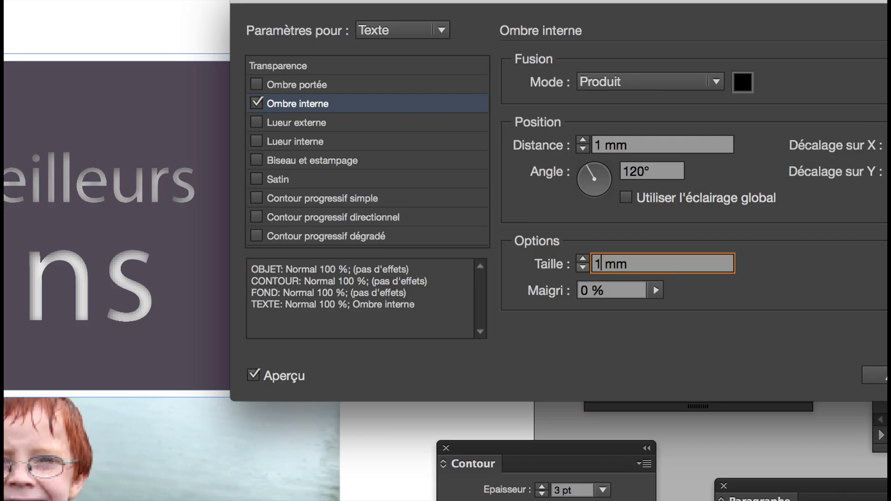
{"action": "type", "text": ",4"}
{"action": "key", "text": "Tab"}
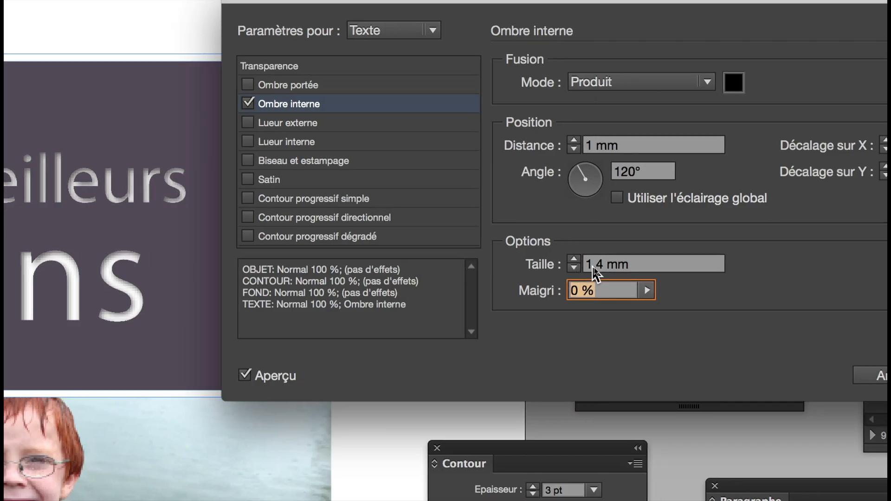
{"action": "double_click", "coordinate": [598, 268]}
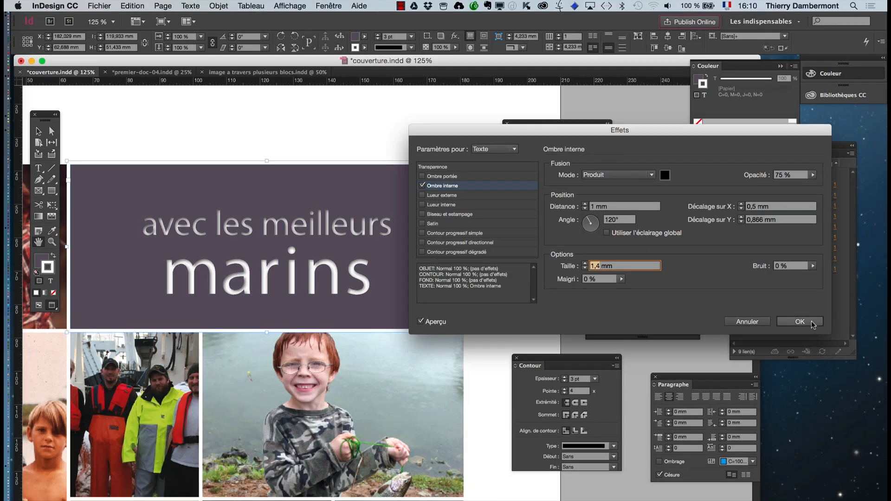
{"action": "left_click", "coordinate": [795, 324]}
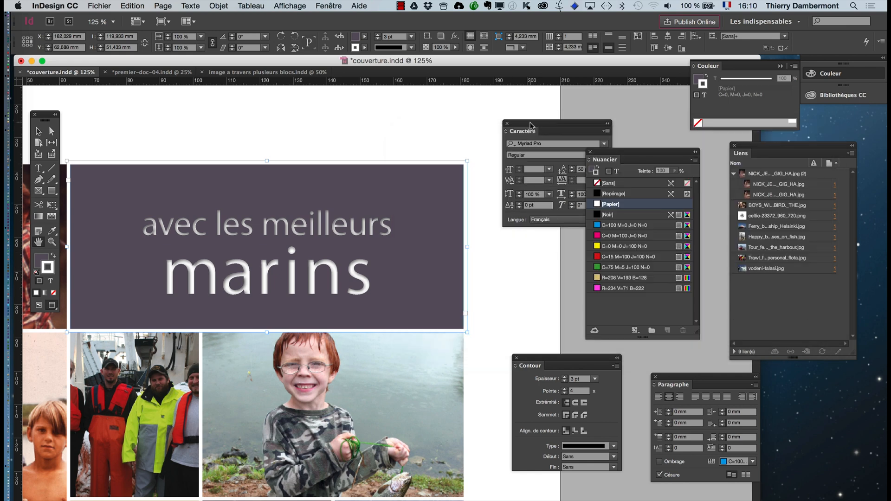
- Set the word "marins" in the title to the Bold style of Myriad Pro and deselect the text
{"action": "left_click_drag", "start_coordinate": [531, 125], "coordinate": [455, 132]}
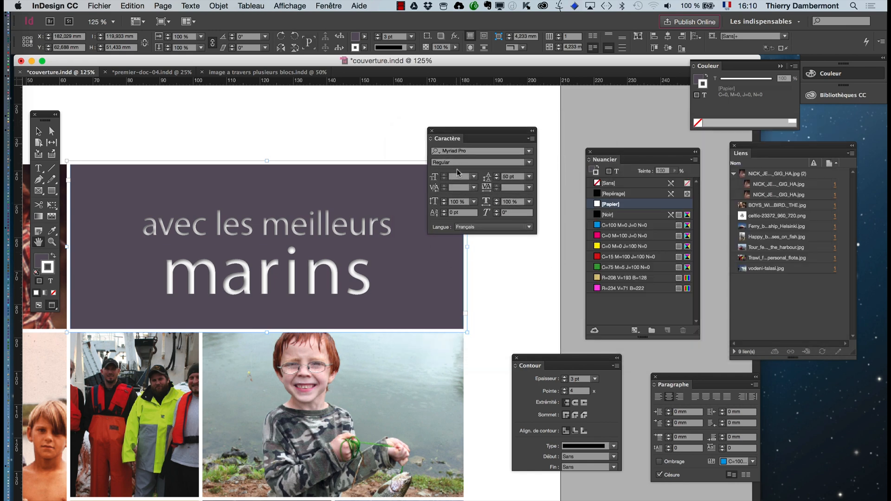
{"action": "left_click", "coordinate": [40, 169]}
{"action": "left_click_drag", "start_coordinate": [163, 276], "coordinate": [390, 276]}
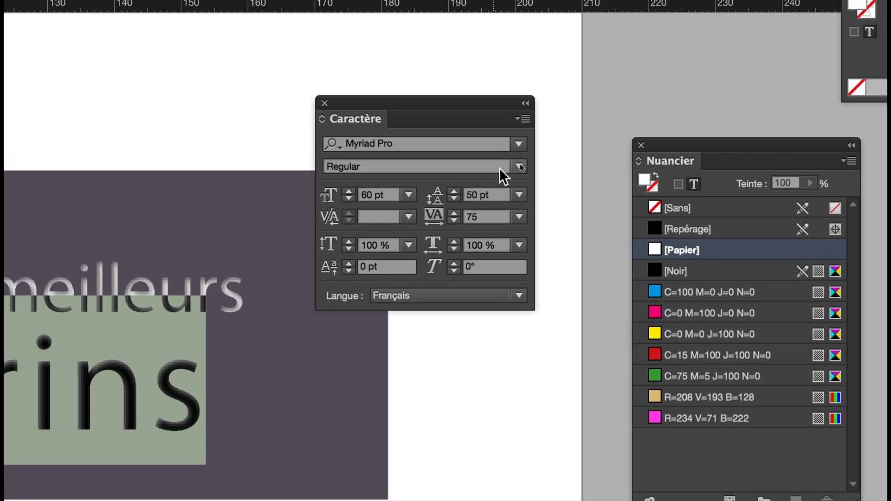
{"action": "left_click", "coordinate": [505, 171]}
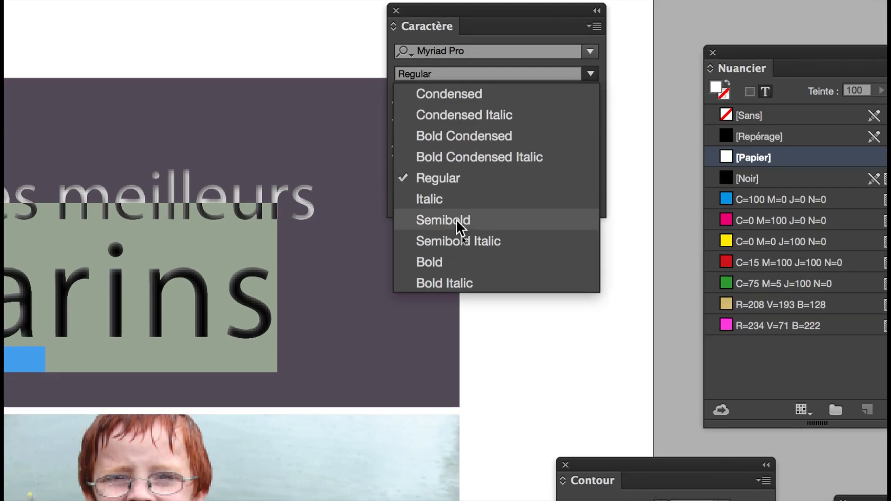
{"action": "left_click", "coordinate": [456, 246]}
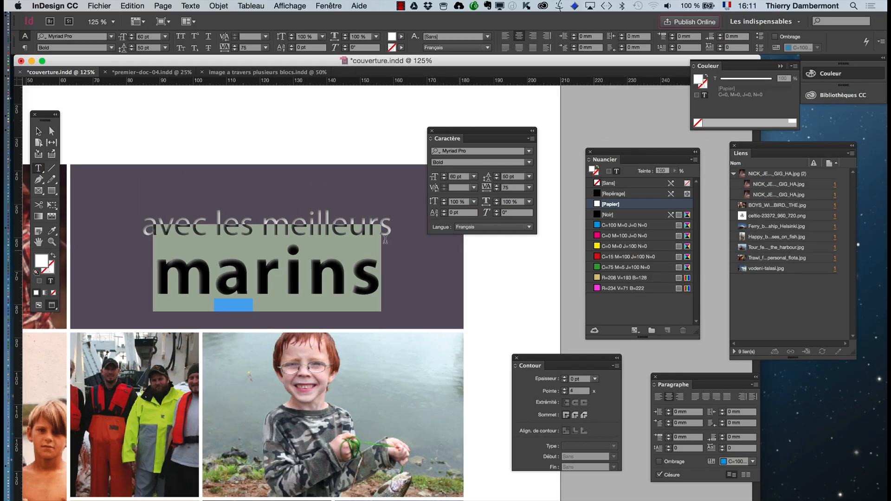
{"action": "left_click", "coordinate": [39, 131]}
{"action": "left_click", "coordinate": [127, 138]}
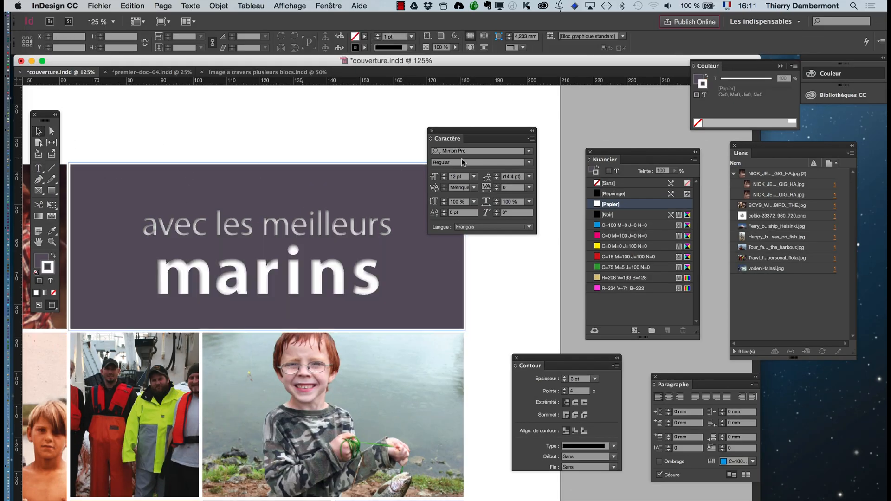
- Reopen the effects of the title text block and show the Ombre interne settings for Texte
{"action": "left_click_drag", "start_coordinate": [461, 130], "coordinate": [480, 124]}
{"action": "left_click", "coordinate": [320, 182]}
{"action": "left_click", "coordinate": [219, 6]}
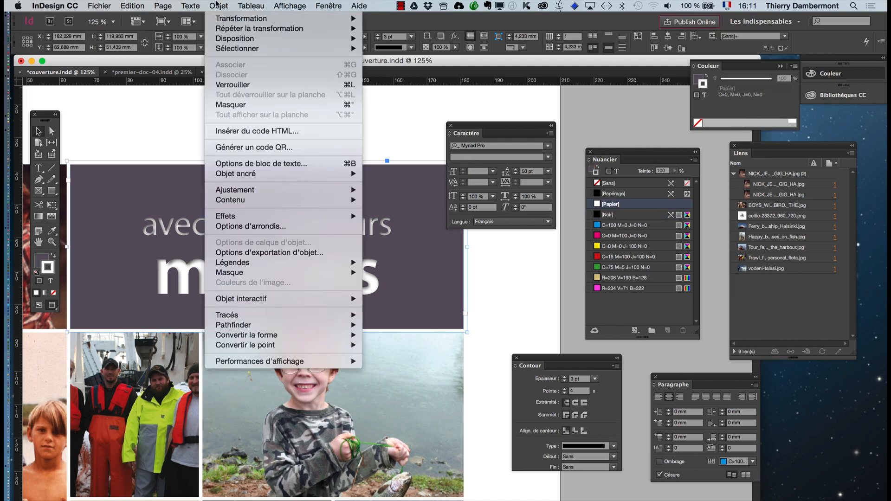
{"action": "mouse_move", "coordinate": [241, 216]}
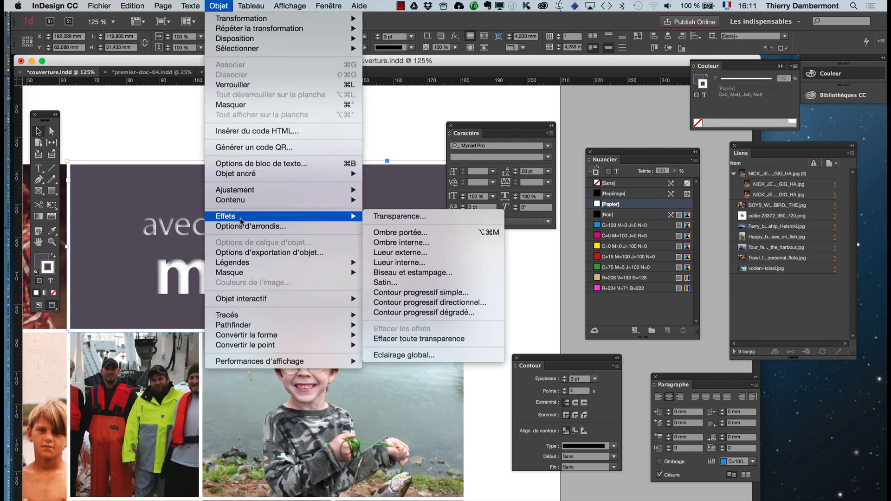
{"action": "left_click", "coordinate": [402, 216]}
{"action": "left_click", "coordinate": [485, 149]}
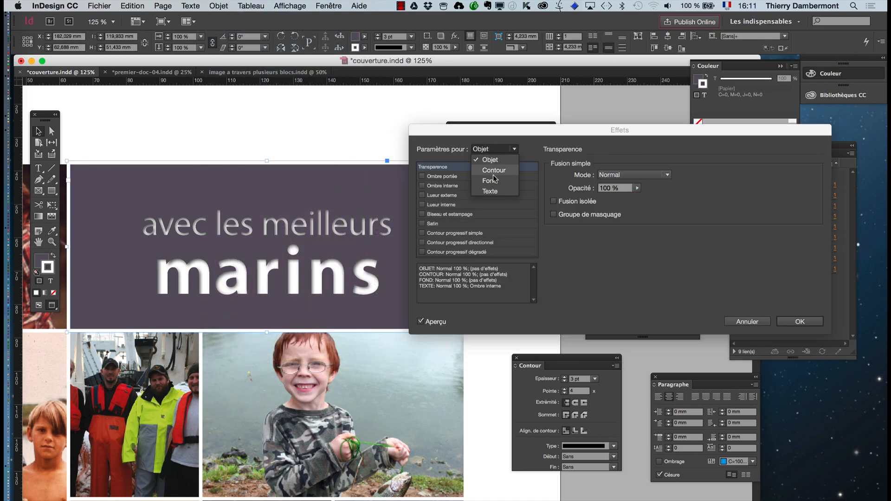
{"action": "left_click", "coordinate": [496, 193]}
{"action": "left_click", "coordinate": [461, 185]}
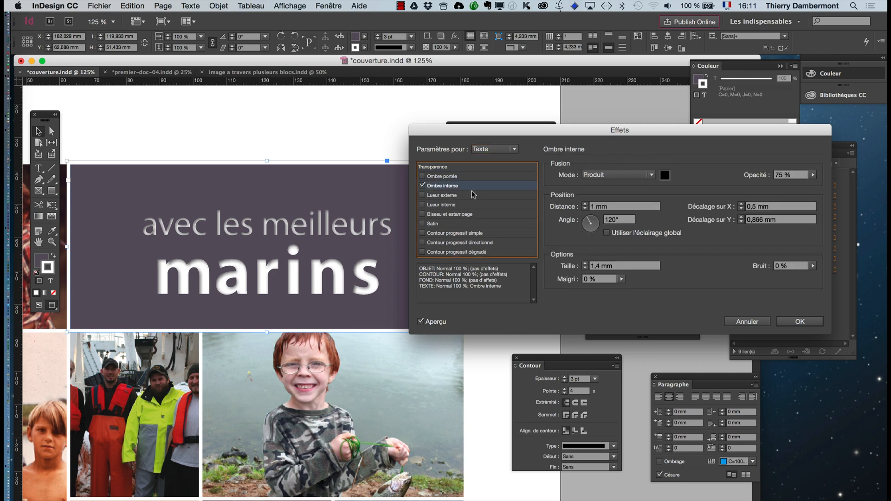
- Set the title text's inner shadow to a size of 1 mm and a distance of 1,5 mm
{"action": "left_click", "coordinate": [585, 263]}
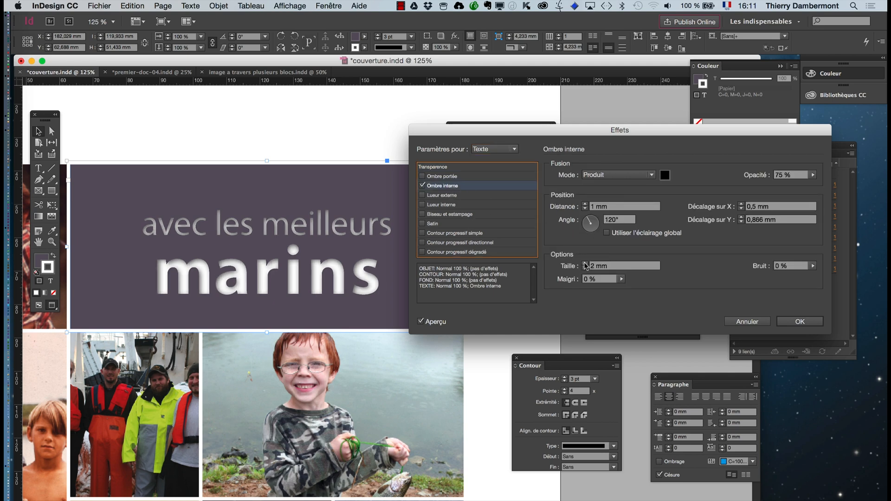
{"action": "left_click", "coordinate": [584, 268]}
{"action": "left_click", "coordinate": [585, 205]}
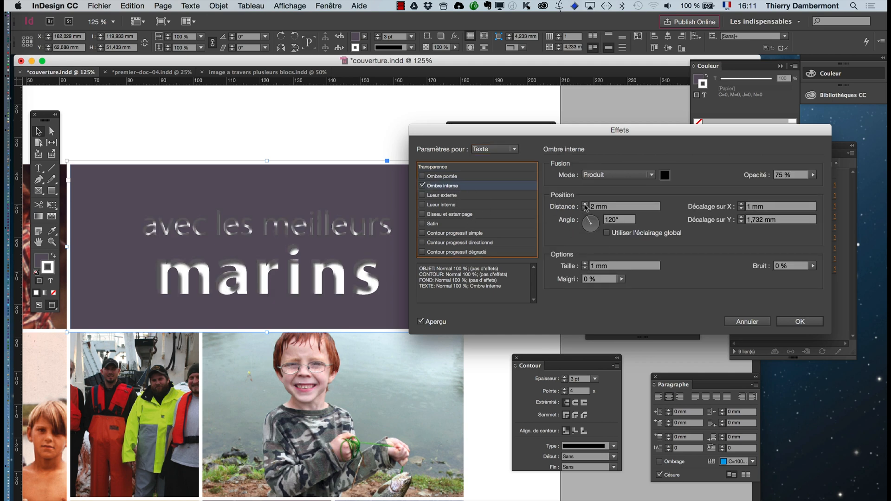
{"action": "left_click", "coordinate": [588, 207]}
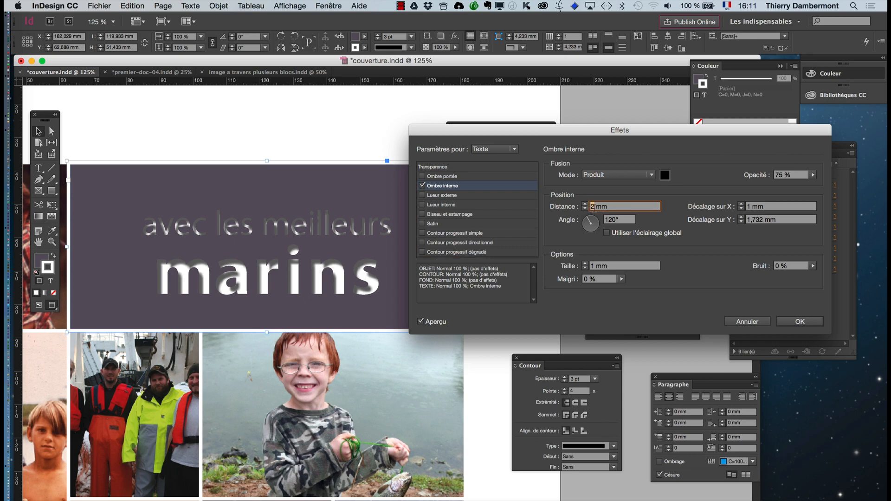
{"action": "type", "text": "1,5"}
{"action": "key", "text": "Tab"}
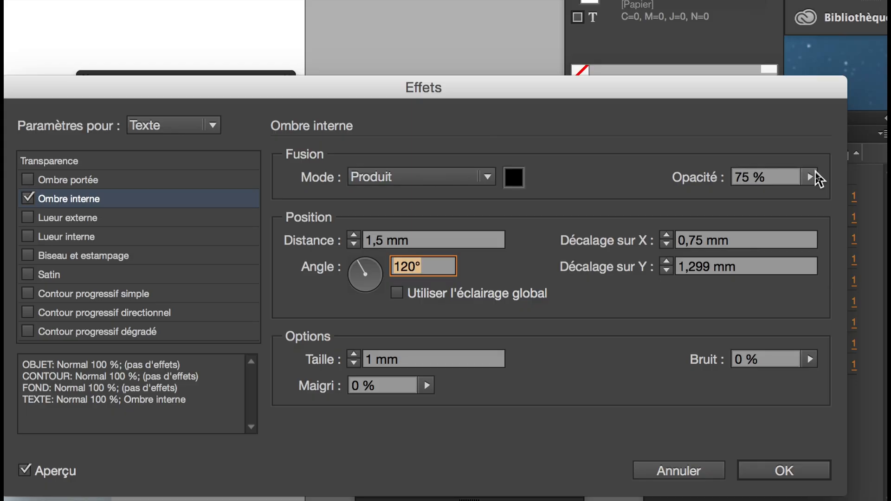
- Reduce the opacity of the title text's inner shadow to about 49 %
{"action": "left_click", "coordinate": [813, 174]}
{"action": "left_click", "coordinate": [756, 194]}
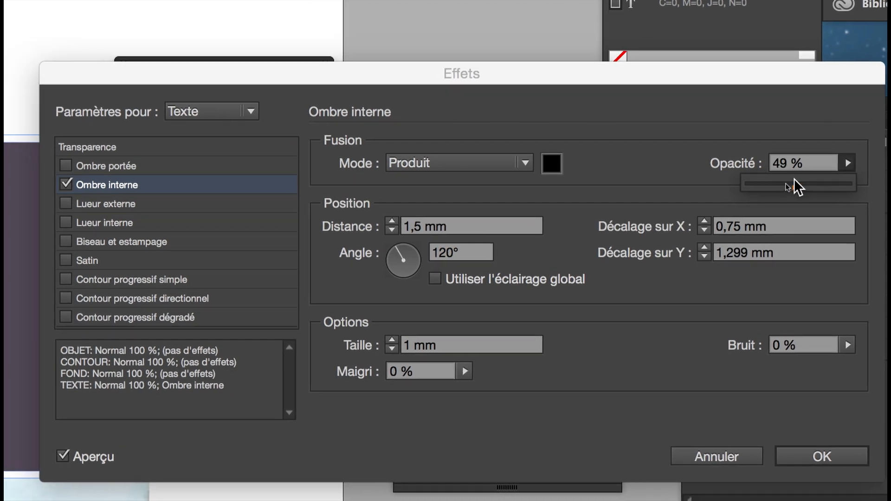
{"action": "left_click_drag", "start_coordinate": [794, 179], "coordinate": [788, 179]}
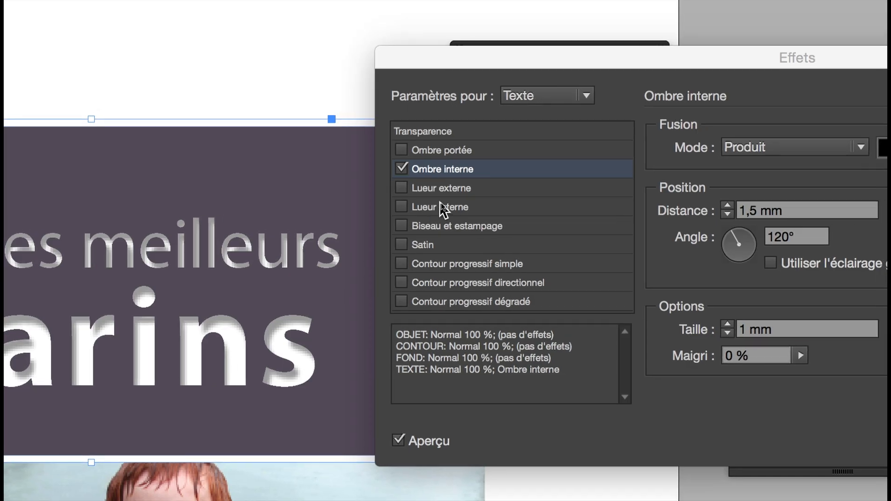
- Add a Lueur externe effect to the title text in the yellow swatch C=0 M=0 J=100 N=0
{"action": "left_click", "coordinate": [448, 190]}
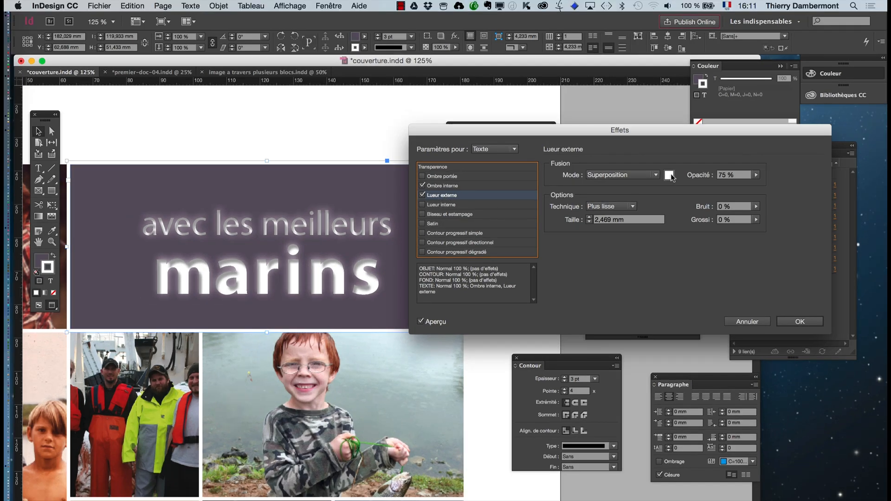
{"action": "left_click", "coordinate": [884, 153]}
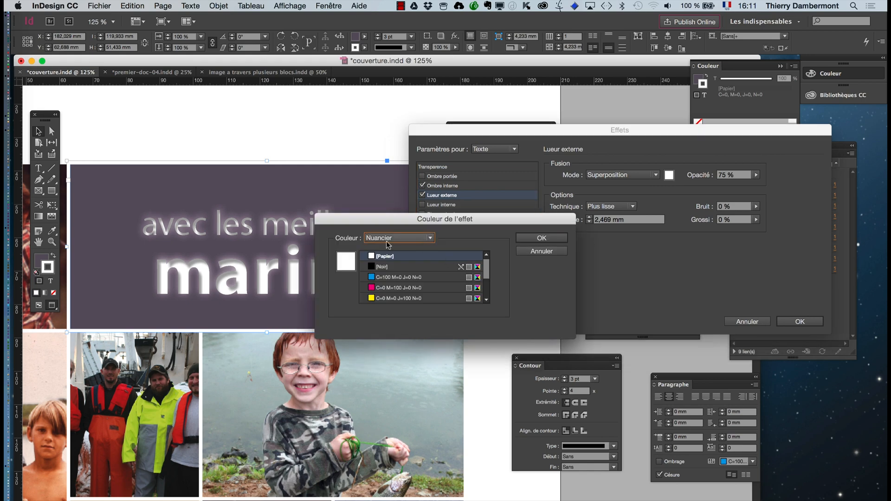
{"action": "left_click", "coordinate": [397, 298]}
{"action": "left_click_drag", "start_coordinate": [397, 224], "coordinate": [582, 301]}
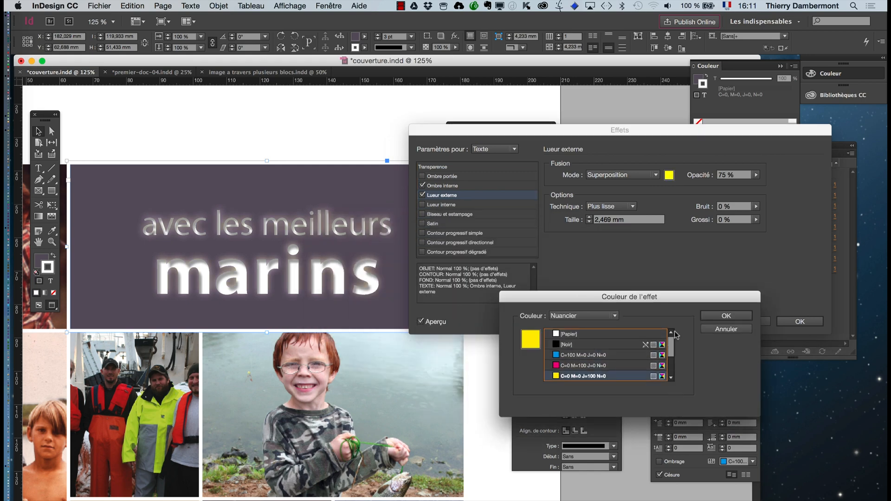
{"action": "left_click", "coordinate": [720, 317]}
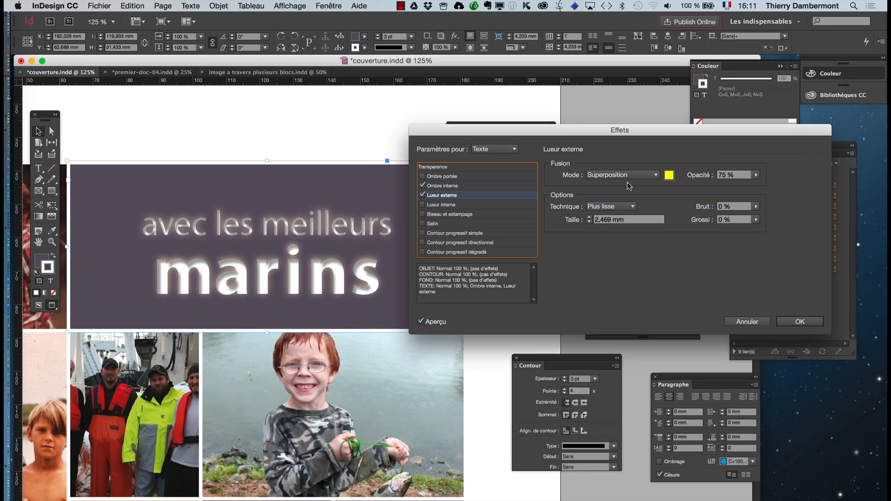
- Set the outer glow's blending mode to Normal, its Grossi value to 12 % and its opacity to 37 %
{"action": "left_click", "coordinate": [608, 175]}
{"action": "left_click", "coordinate": [614, 185]}
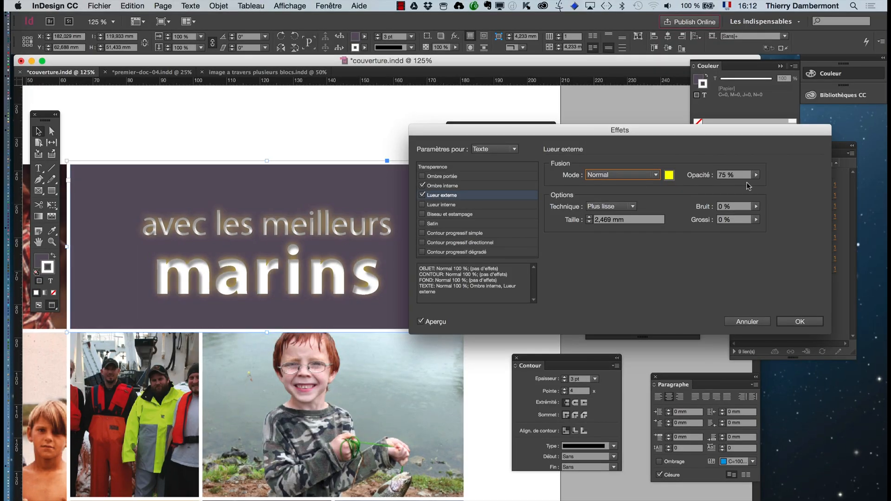
{"action": "left_click", "coordinate": [756, 220]}
{"action": "left_click_drag", "start_coordinate": [711, 234], "coordinate": [714, 233]}
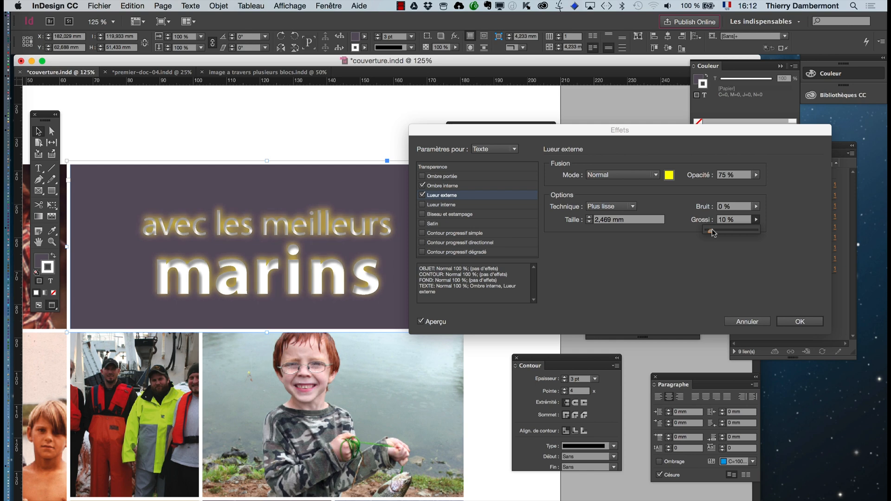
{"action": "left_click", "coordinate": [756, 175]}
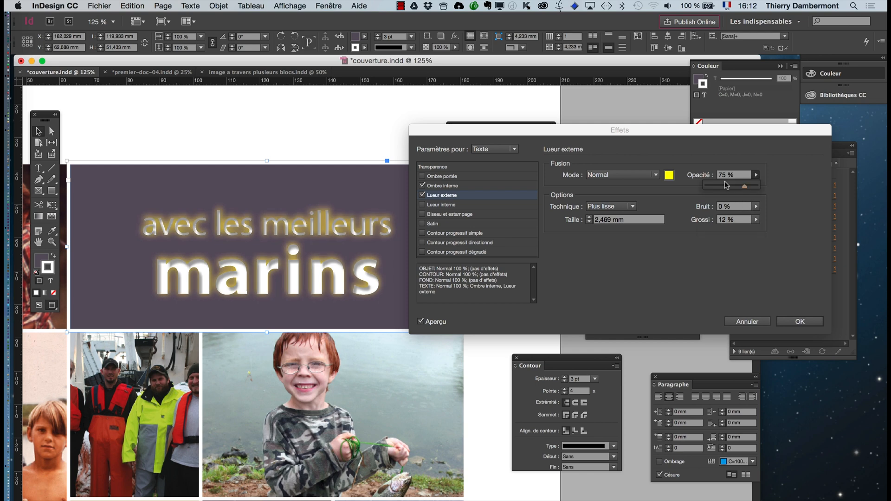
{"action": "left_click_drag", "start_coordinate": [723, 184], "coordinate": [725, 185]}
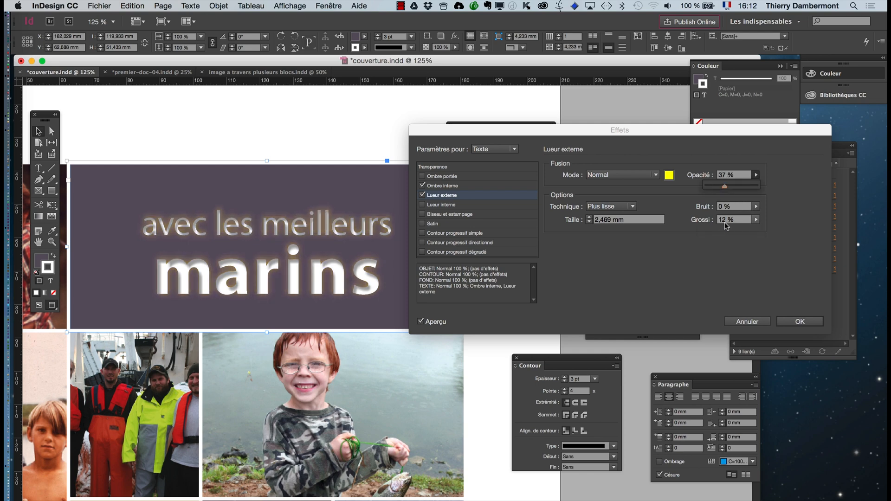
- Set the outer glow's Grossi value to 43 % and its size to 10 mm
{"action": "left_click", "coordinate": [755, 219]}
{"action": "mouse_move", "coordinate": [711, 231]}
{"action": "left_mouse_down"}
{"action": "mouse_move", "coordinate": [737, 231]}
{"action": "mouse_move", "coordinate": [728, 231]}
{"action": "left_mouse_up"}
{"action": "left_click", "coordinate": [590, 220]}
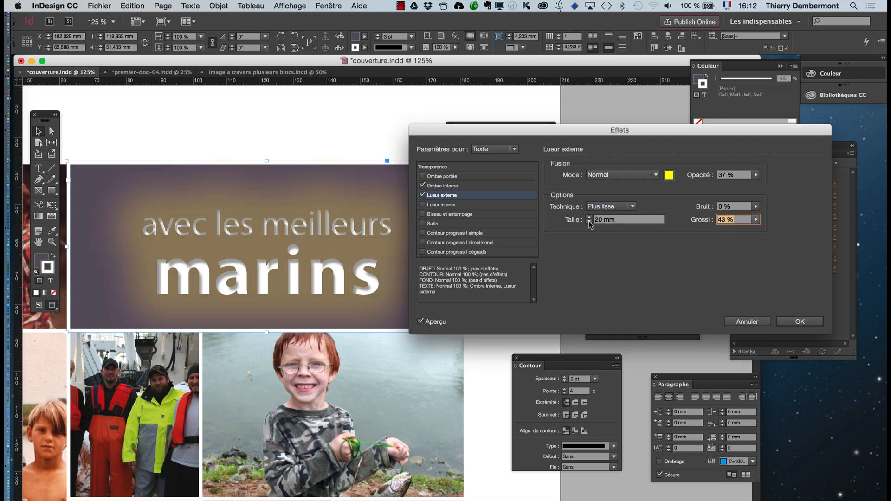
{"action": "left_click", "coordinate": [589, 223]}
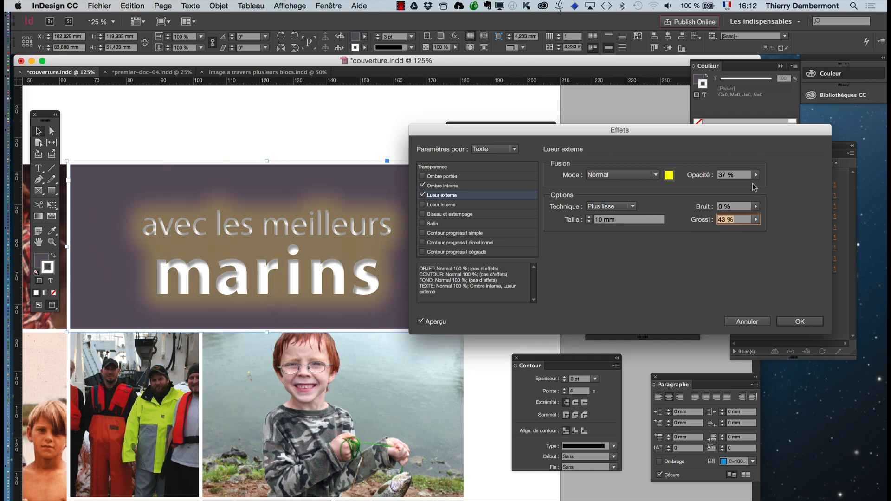
- Set the title text's outer glow to the Superposition blending mode with an opacity of 21 %
{"action": "left_click", "coordinate": [755, 175]}
{"action": "left_click", "coordinate": [618, 176]}
{"action": "left_click", "coordinate": [620, 209]}
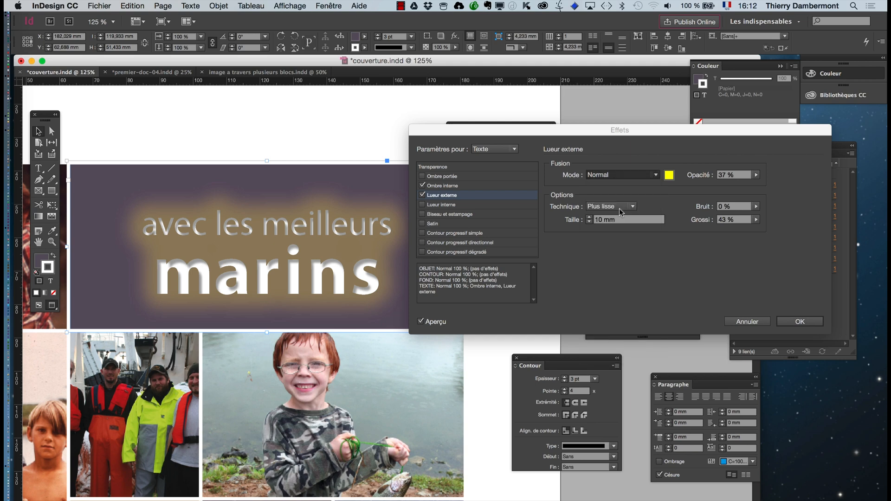
{"action": "left_click", "coordinate": [756, 175]}
{"action": "left_click", "coordinate": [713, 185]}
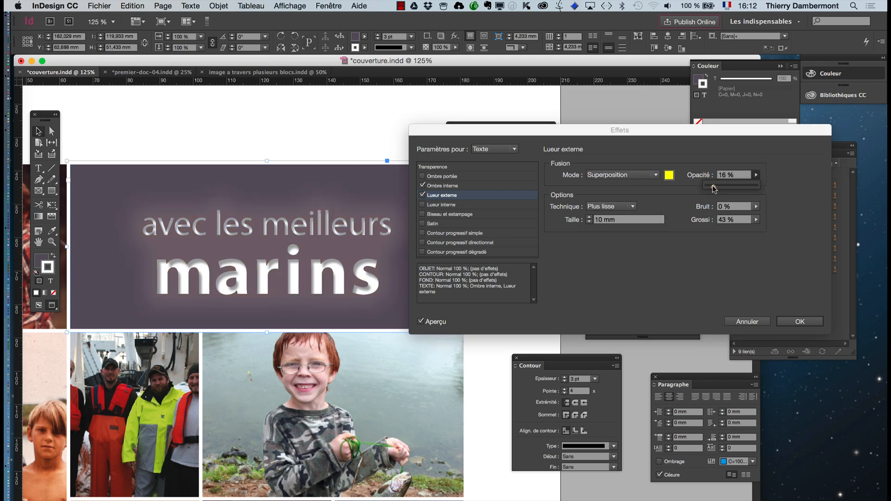
{"action": "left_click_drag", "start_coordinate": [713, 186], "coordinate": [715, 187]}
- Colour the title's outer glow with the magenta swatch C=0 M=100 J=0 N=0 and reduce its size to 7 mm
{"action": "left_click", "coordinate": [668, 175]}
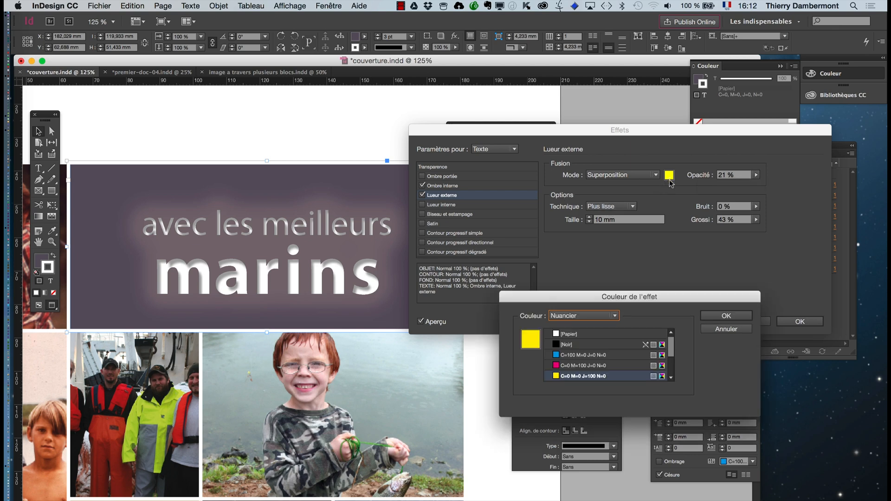
{"action": "left_click", "coordinate": [583, 365]}
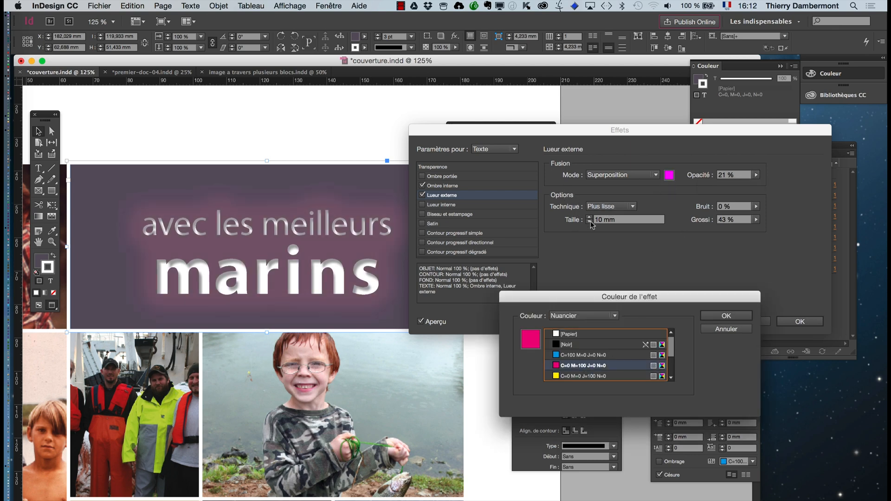
{"action": "left_click", "coordinate": [706, 316]}
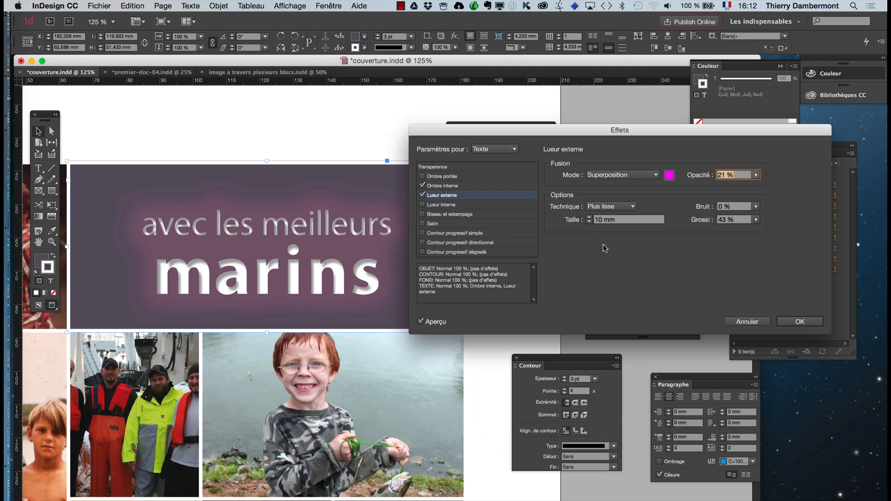
{"action": "left_click", "coordinate": [589, 223]}
{"action": "left_click", "coordinate": [589, 222]}
- Try the Produit blending mode on the outer glow and switch it to Densité couleur -
{"action": "left_click", "coordinate": [612, 176]}
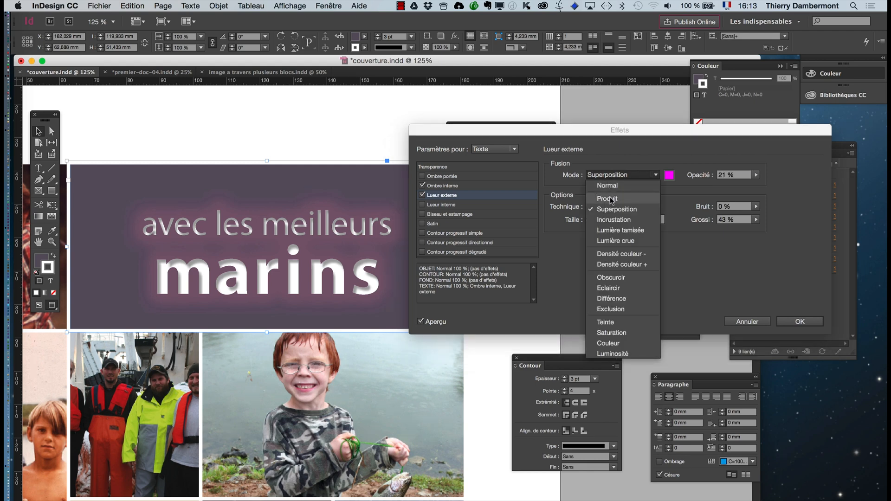
{"action": "left_click", "coordinate": [611, 200]}
{"action": "left_click", "coordinate": [610, 175]}
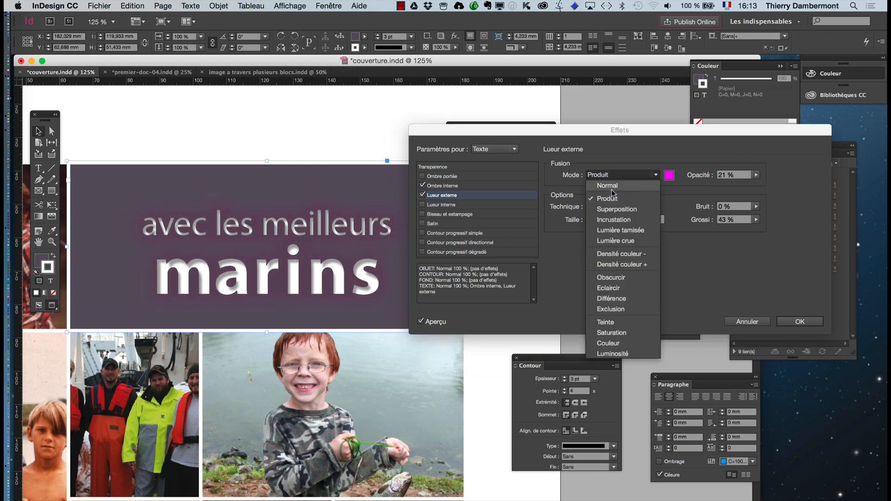
{"action": "left_click", "coordinate": [615, 254]}
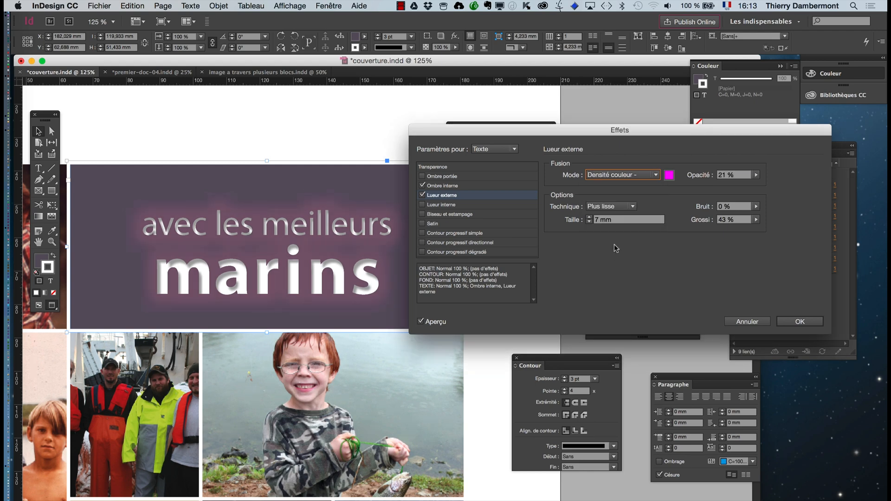
{"action": "left_click", "coordinate": [605, 181]}
- Try the pink and beige swatches on the outer glow and apply the green C=75 M=5 J=100 N=0
{"action": "left_click", "coordinate": [668, 175]}
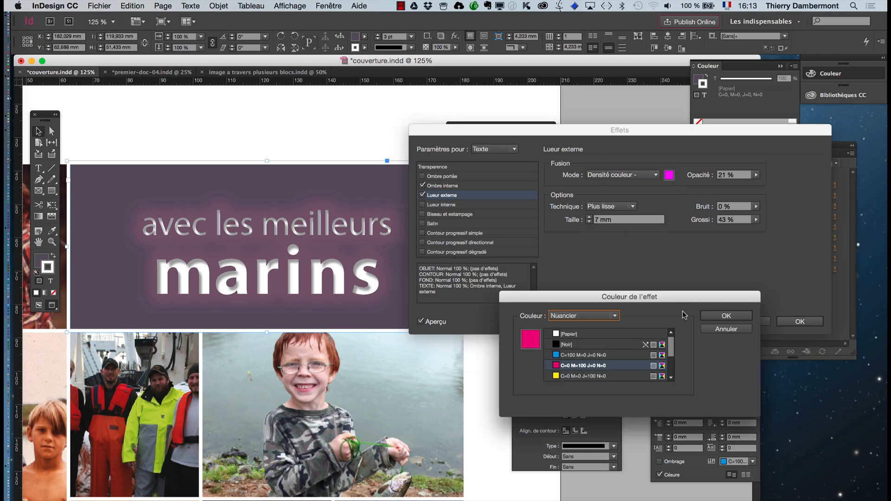
{"action": "left_click_drag", "start_coordinate": [671, 348], "coordinate": [672, 377]}
{"action": "left_click", "coordinate": [589, 376]}
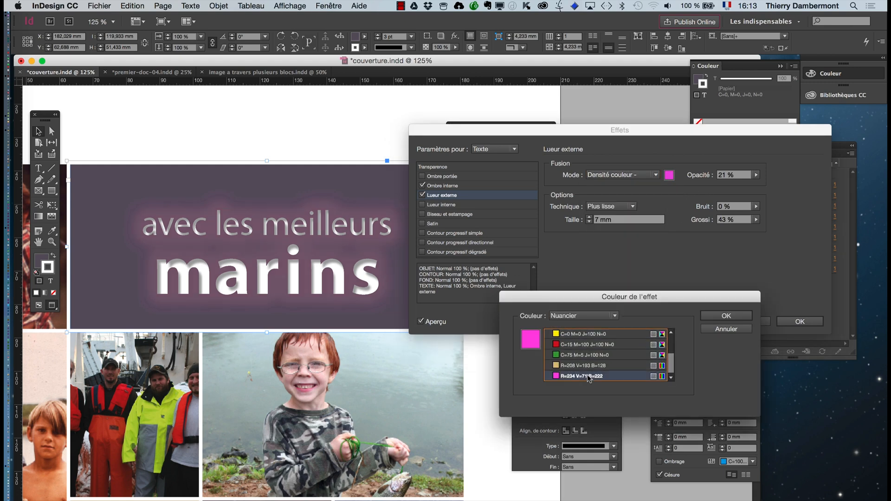
{"action": "left_click", "coordinate": [589, 366]}
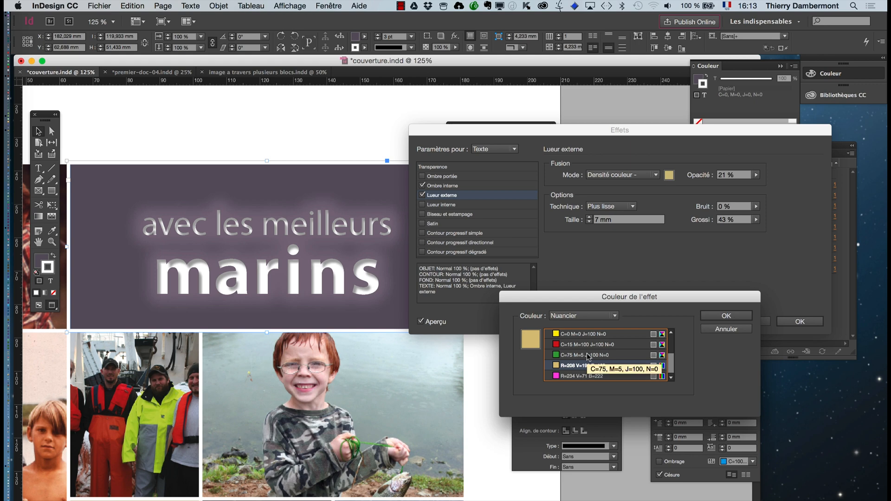
{"action": "left_click", "coordinate": [589, 355]}
{"action": "left_click", "coordinate": [720, 315]}
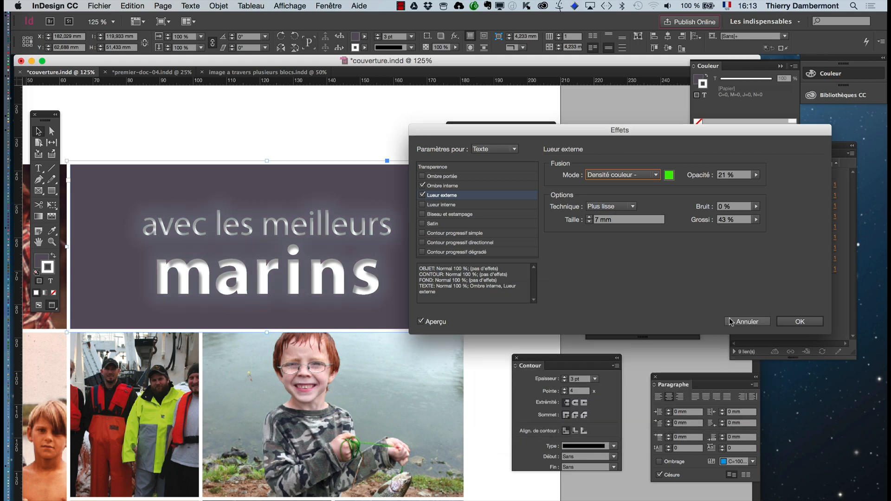
{"action": "left_click", "coordinate": [798, 321]}
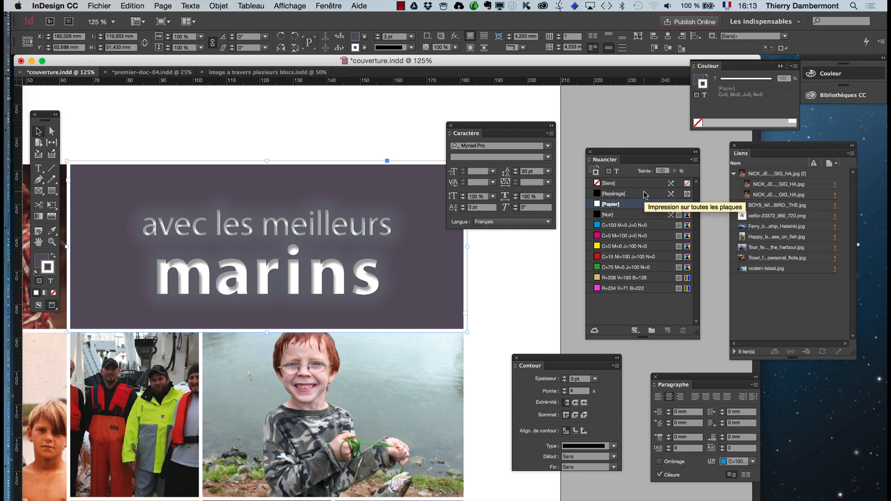
- Remove the Lueur externe effect from the title's text, keeping only the inner shadow
{"action": "left_click", "coordinate": [218, 5]}
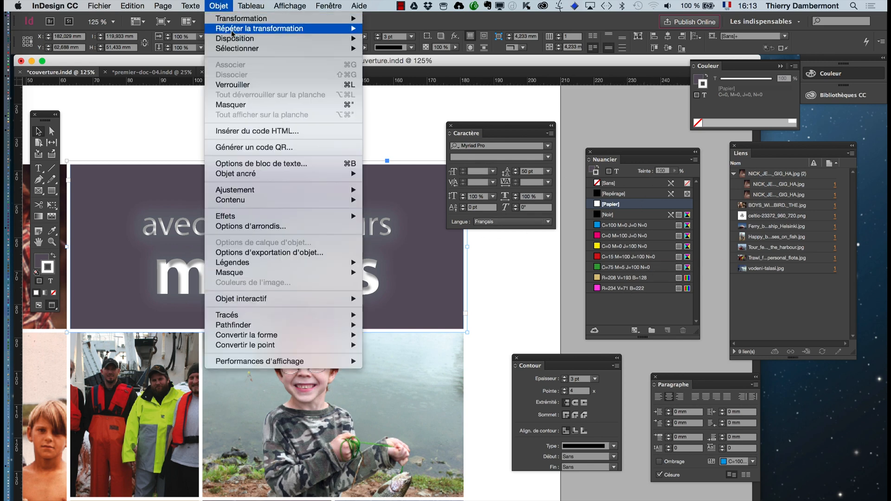
{"action": "mouse_move", "coordinate": [260, 217]}
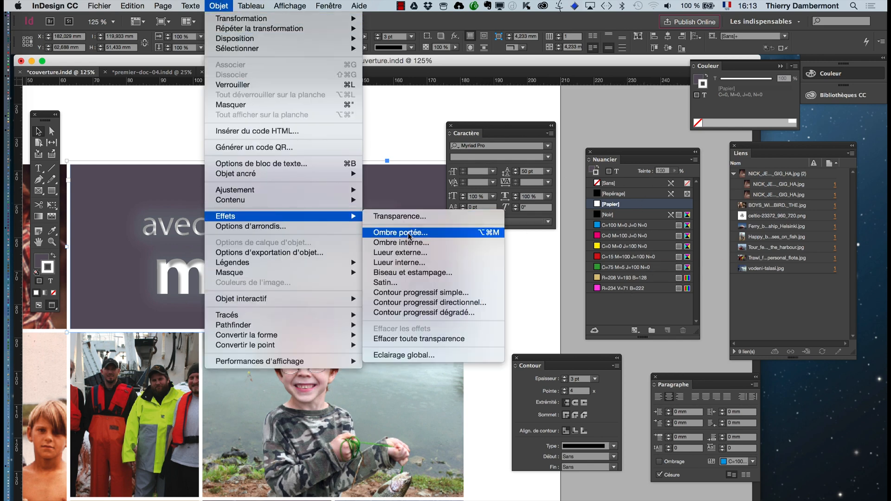
{"action": "left_click", "coordinate": [403, 217]}
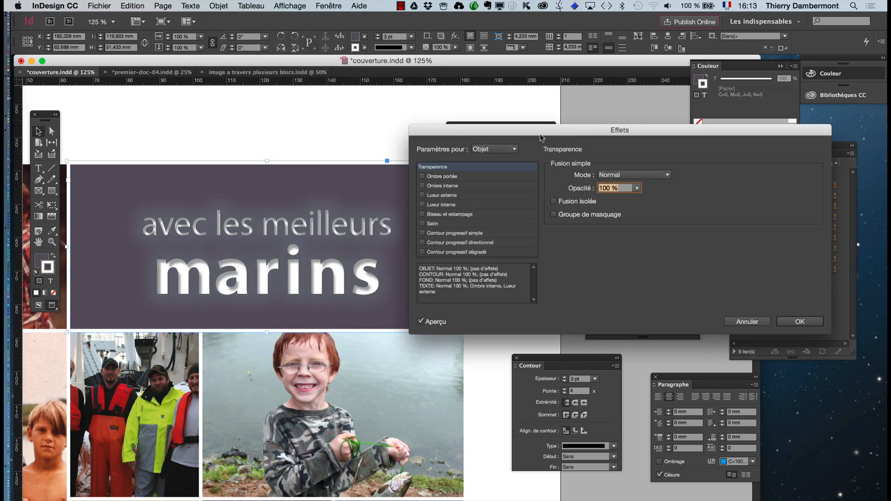
{"action": "left_click", "coordinate": [495, 149]}
{"action": "left_click", "coordinate": [485, 182]}
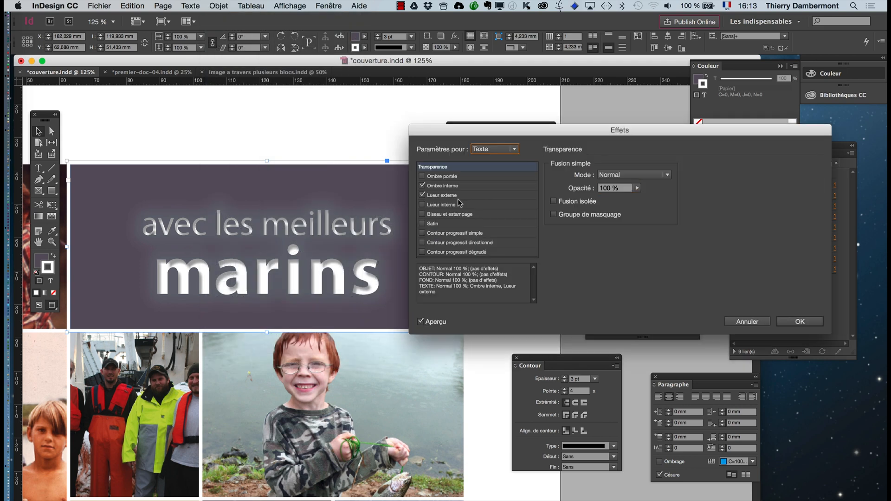
{"action": "left_click", "coordinate": [423, 196]}
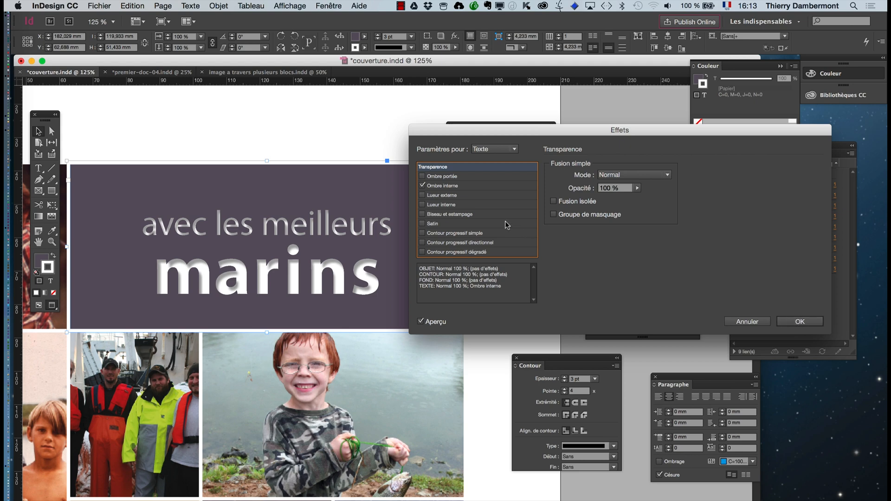
{"action": "left_click", "coordinate": [800, 322]}
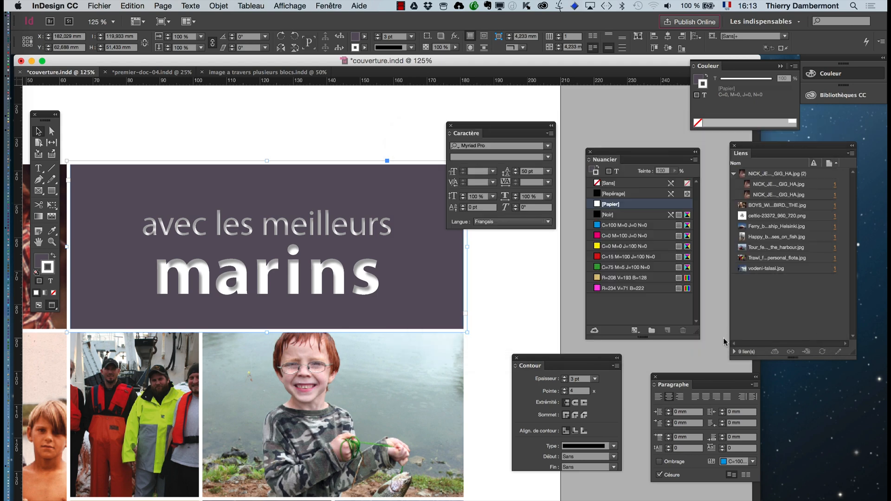
- Close the Caractère panel and select the title block with the cover zoomed out to 75 %
{"action": "left_click", "coordinate": [450, 125]}
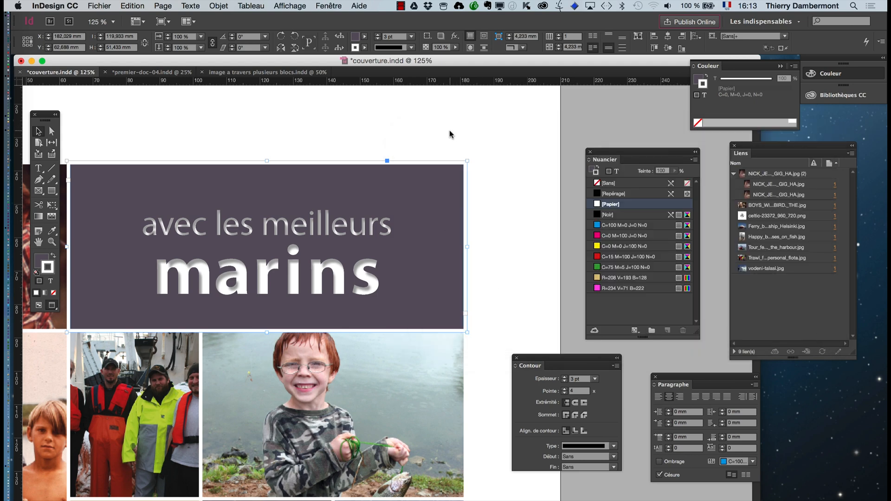
{"action": "left_click", "coordinate": [417, 125]}
{"action": "left_click", "coordinate": [38, 242]}
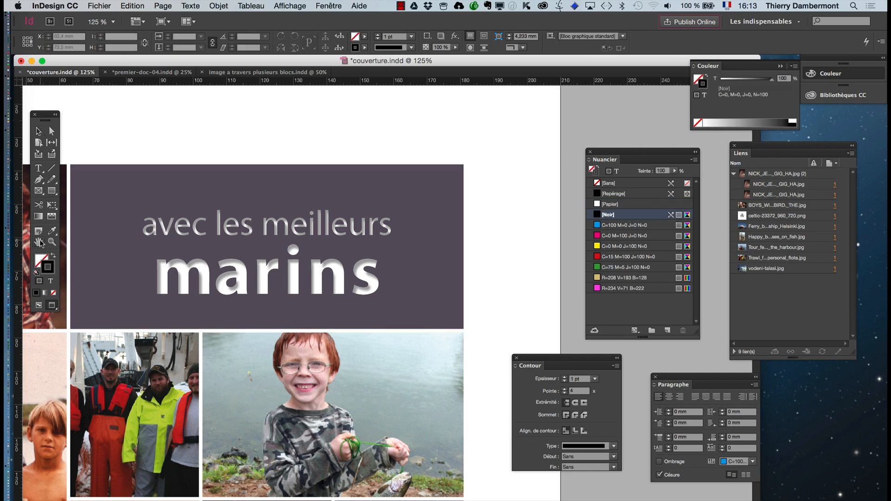
{"action": "left_click_drag", "start_coordinate": [268, 249], "coordinate": [372, 210]}
{"action": "key", "text": "super+1"}
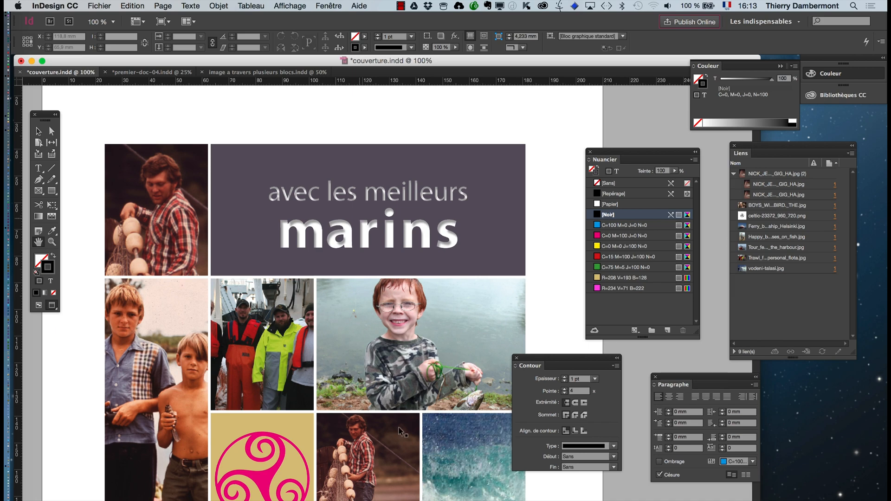
{"action": "key", "text": "super+minus"}
{"action": "key", "text": "v"}
{"action": "scroll", "coordinate": [376, 291], "scroll_direction": "down", "scroll_amount": 2}
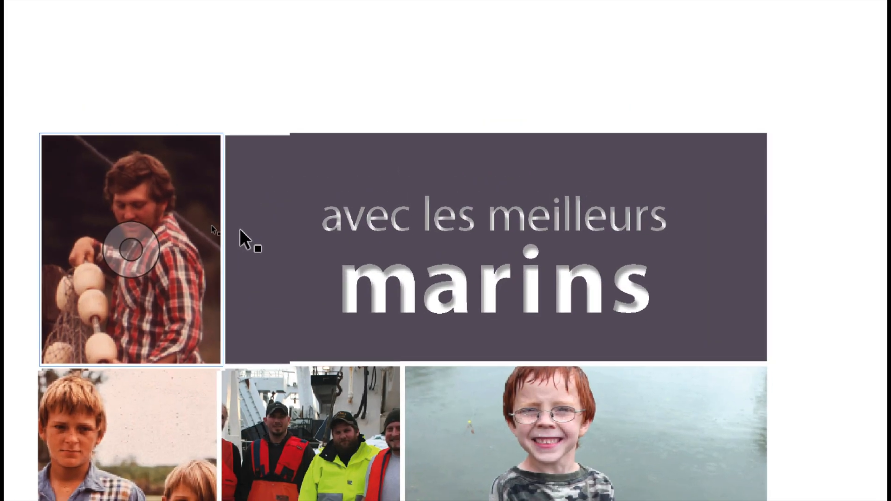
{"action": "left_click", "coordinate": [240, 230]}
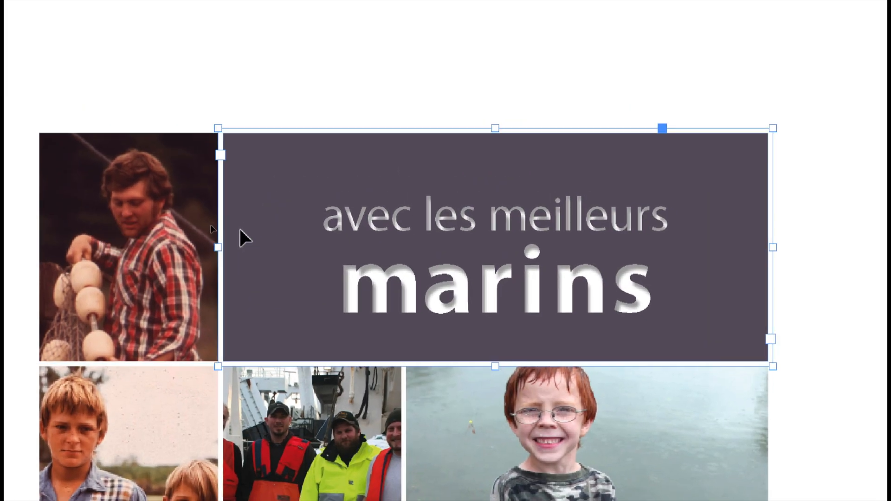
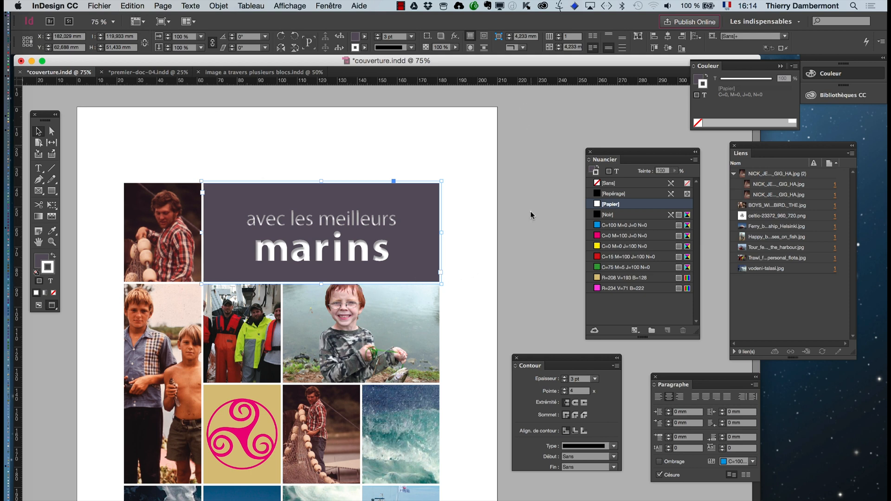
- Clear the workspace by closing the floating Contour, Paragraphe, Nuancier, Liens and Couleur panels
{"action": "left_click", "coordinate": [516, 358]}
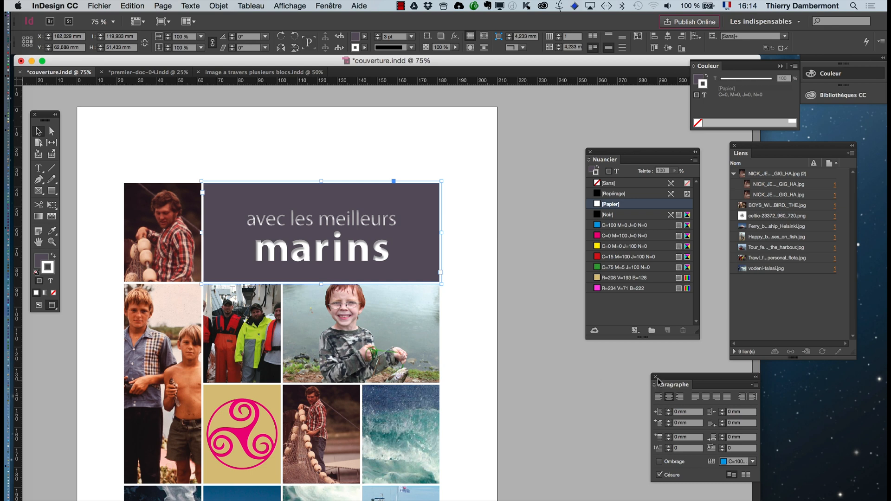
{"action": "left_click", "coordinate": [655, 377]}
{"action": "left_click", "coordinate": [590, 151]}
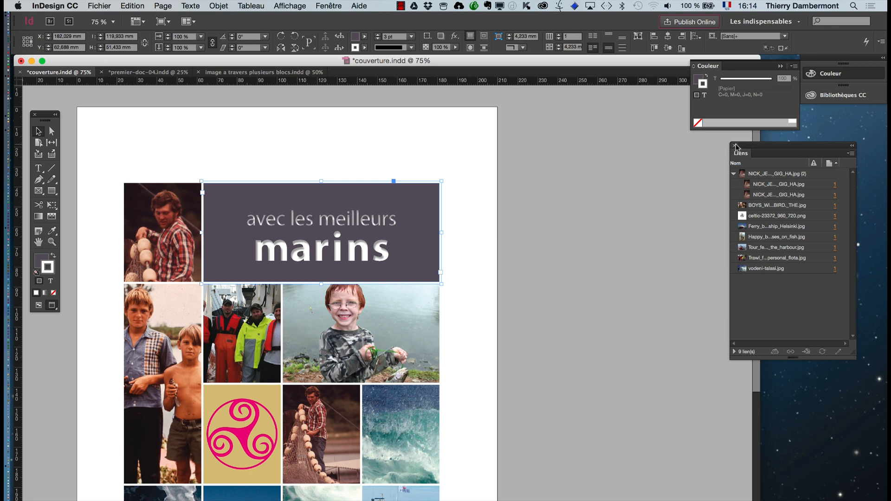
{"action": "left_click", "coordinate": [735, 146]}
{"action": "left_click", "coordinate": [781, 68]}
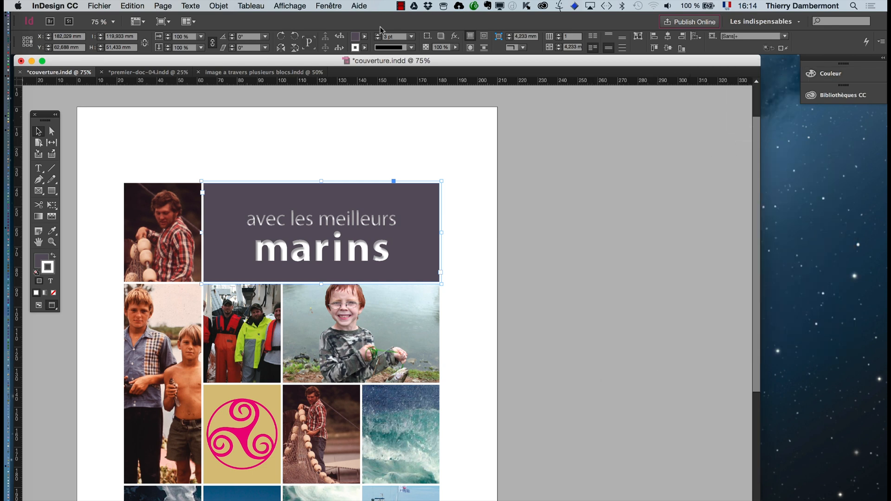
- Display the Calques panel beside the page, with Calque 1 collapsed and the panel shortened
{"action": "left_click", "coordinate": [329, 5]}
{"action": "left_click", "coordinate": [334, 76]}
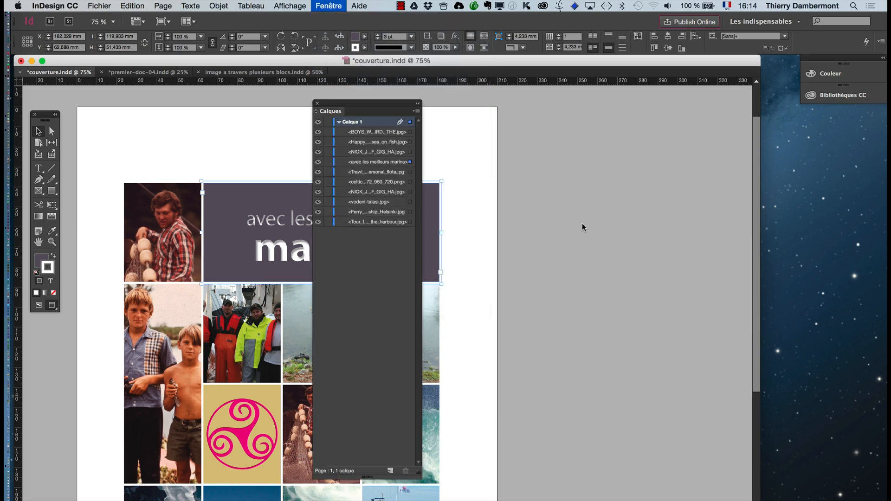
{"action": "left_click_drag", "start_coordinate": [333, 106], "coordinate": [563, 116]}
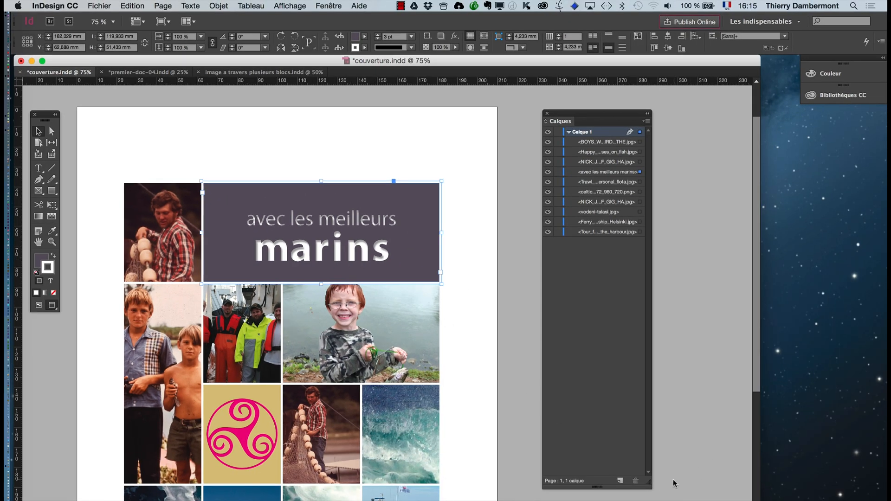
{"action": "left_click_drag", "start_coordinate": [648, 485], "coordinate": [726, 398]}
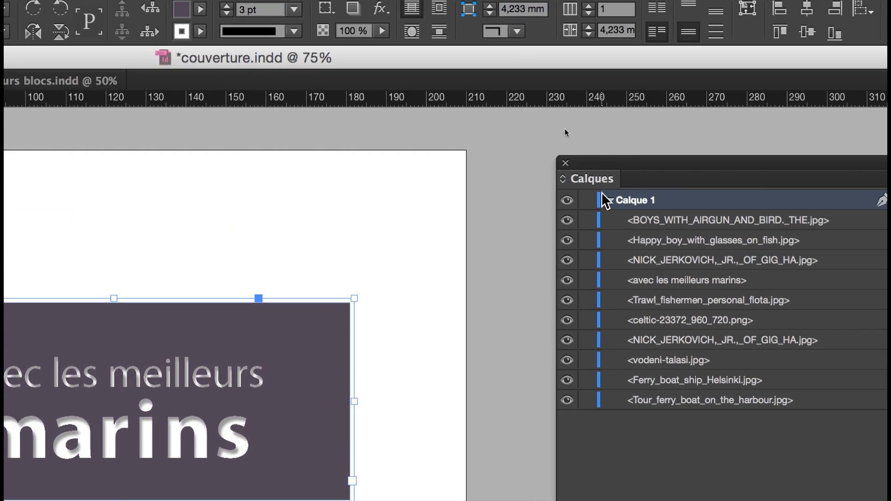
{"action": "left_click", "coordinate": [604, 195]}
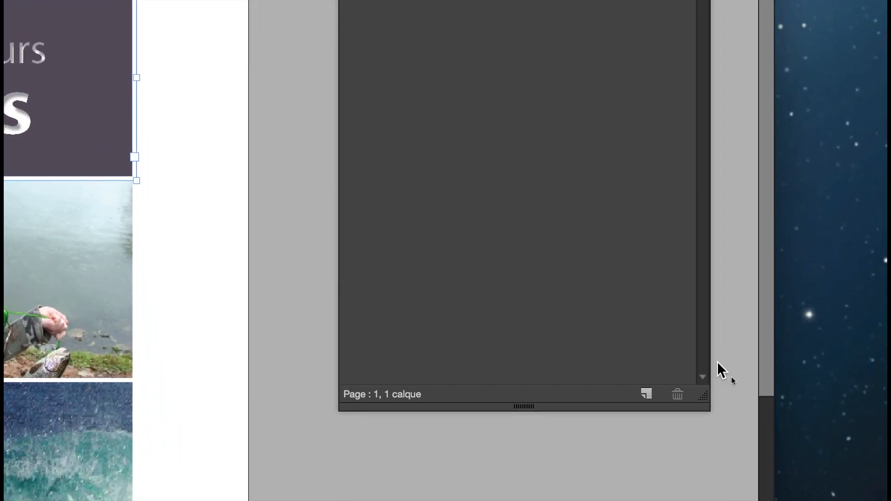
{"action": "left_click_drag", "start_coordinate": [713, 374], "coordinate": [713, 239]}
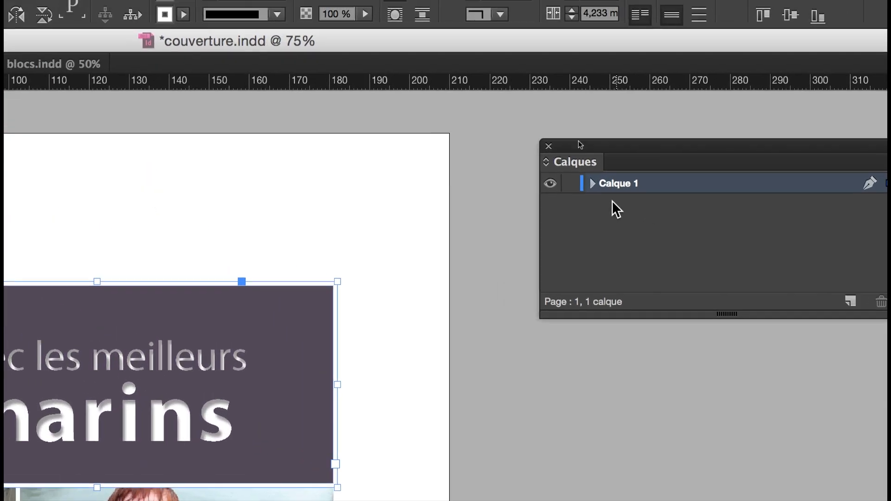
- Expand Calque 1 to examine the objects it contains and collapse it again
{"action": "left_click", "coordinate": [592, 184]}
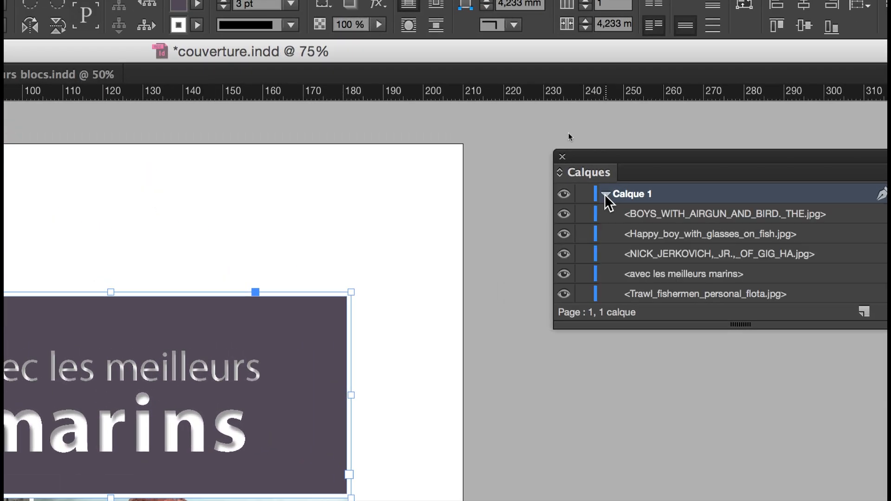
{"action": "left_click", "coordinate": [605, 195]}
{"action": "left_click", "coordinate": [606, 195]}
{"action": "left_click", "coordinate": [605, 195]}
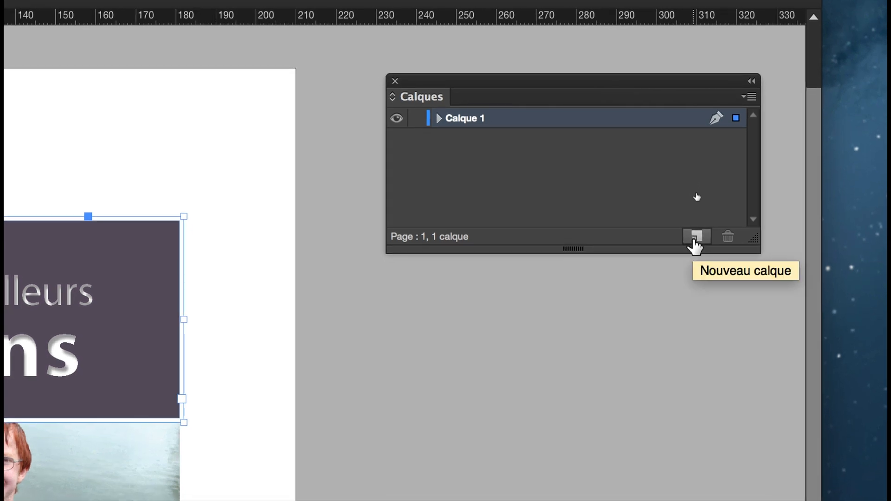
- Create a second layer above Calque 1 and duplicate the cover's title block onto it
{"action": "left_click", "coordinate": [695, 238]}
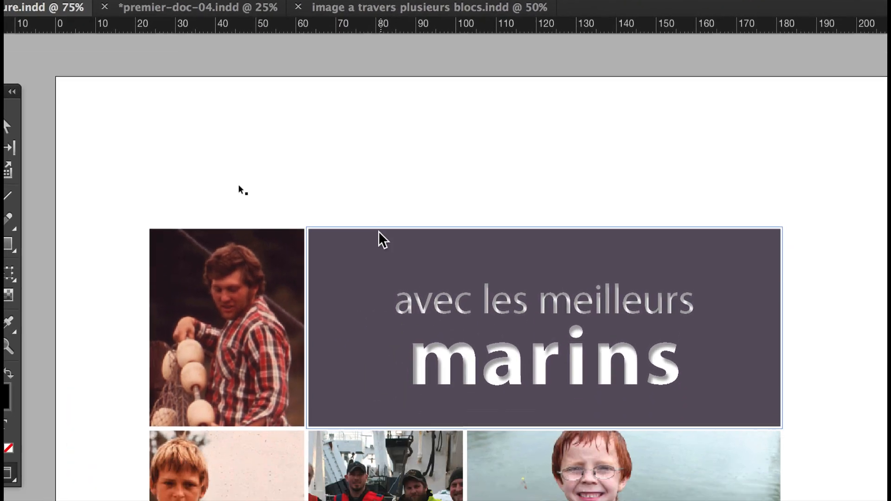
{"action": "left_click", "coordinate": [377, 231]}
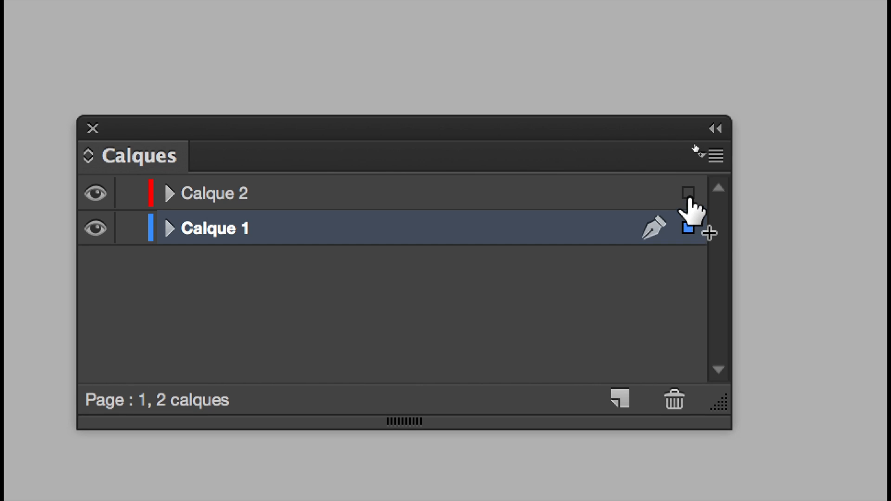
{"action": "left_click_drag", "start_coordinate": [691, 201], "coordinate": [690, 194]}
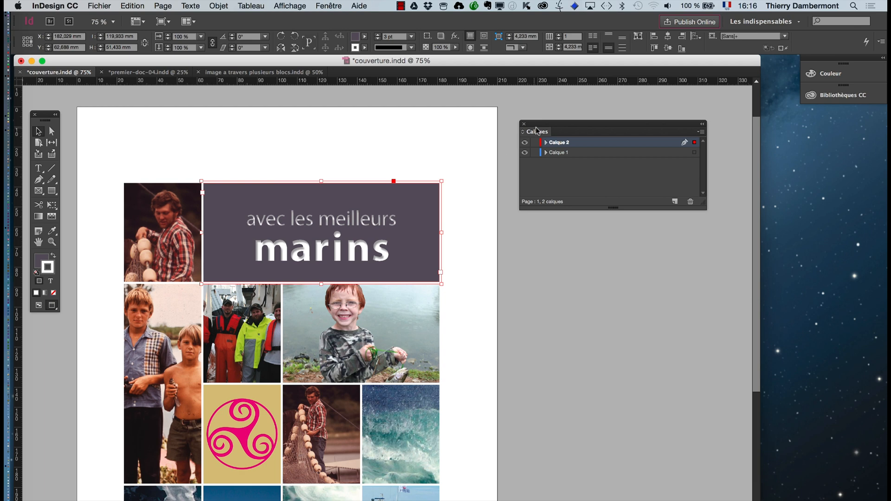
- Reposition and enlarge the Calques panel, with Calque 1 expanded to list all its objects
{"action": "left_click_drag", "start_coordinate": [537, 130], "coordinate": [563, 169]}
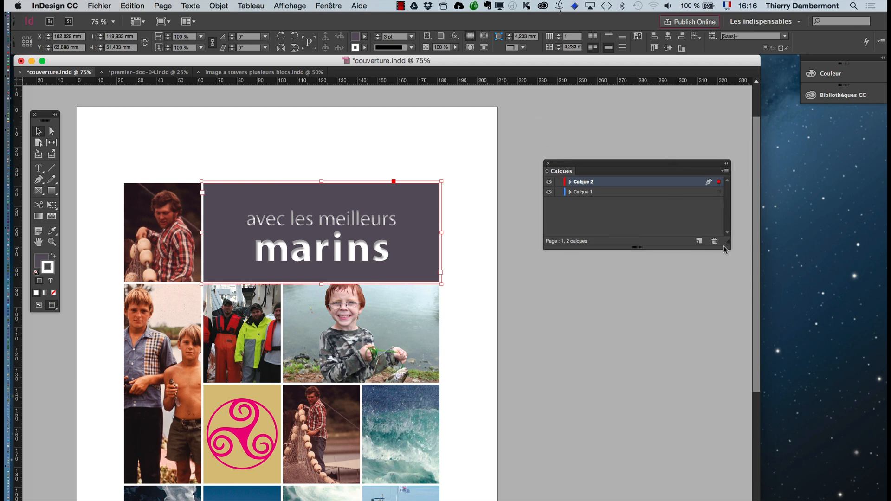
{"action": "left_click_drag", "start_coordinate": [726, 246], "coordinate": [661, 280]}
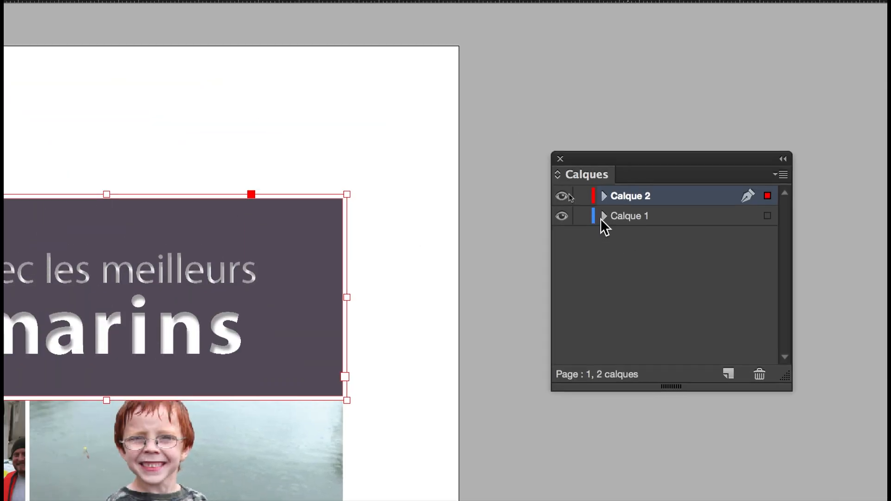
{"action": "left_click", "coordinate": [604, 217]}
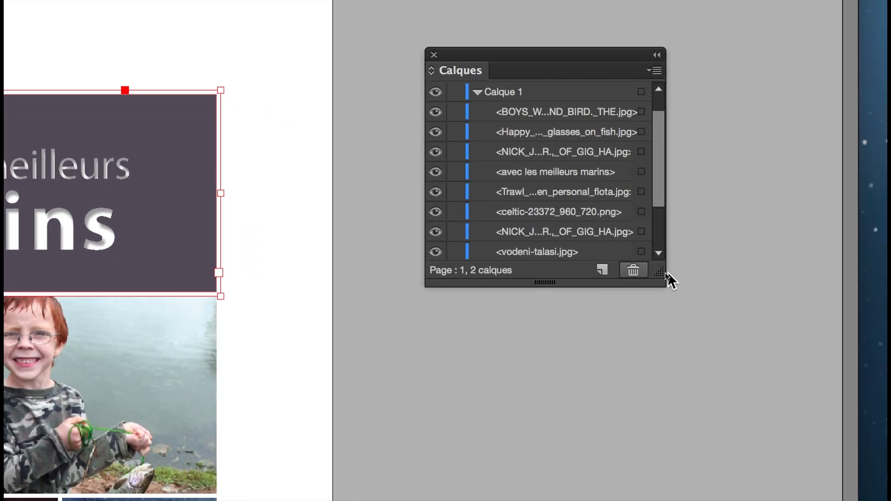
{"action": "left_click_drag", "start_coordinate": [671, 279], "coordinate": [746, 429]}
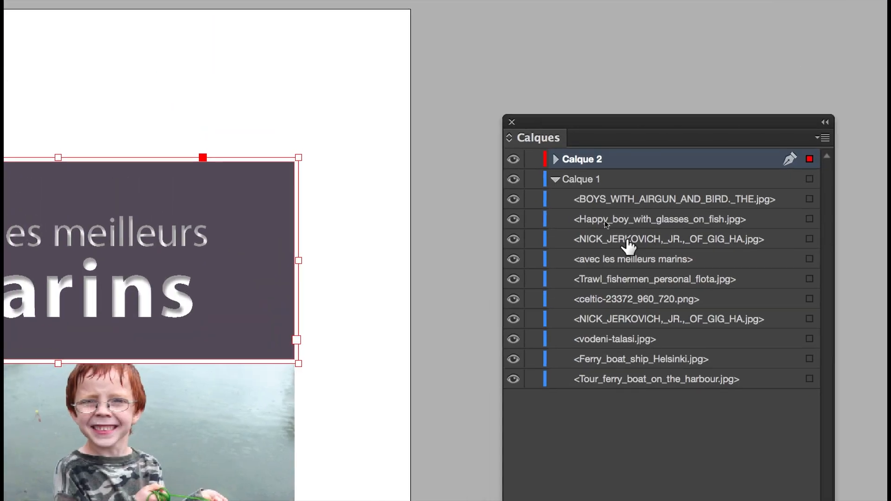
- Select the original title block, collapse Calque 1 and duplicate the block onto Calque 2
{"action": "left_click", "coordinate": [608, 217]}
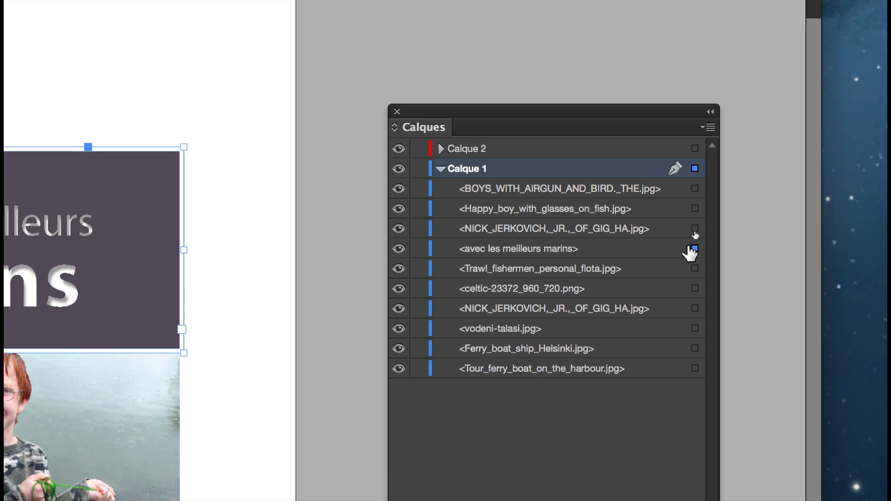
{"action": "left_click_drag", "start_coordinate": [690, 246], "coordinate": [690, 151]}
{"action": "left_click_drag", "start_coordinate": [690, 208], "coordinate": [691, 204]}
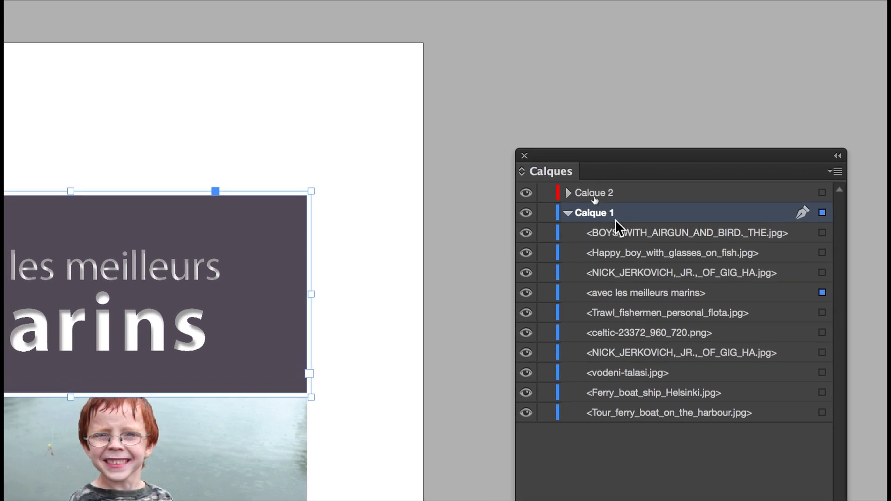
{"action": "left_click", "coordinate": [595, 218]}
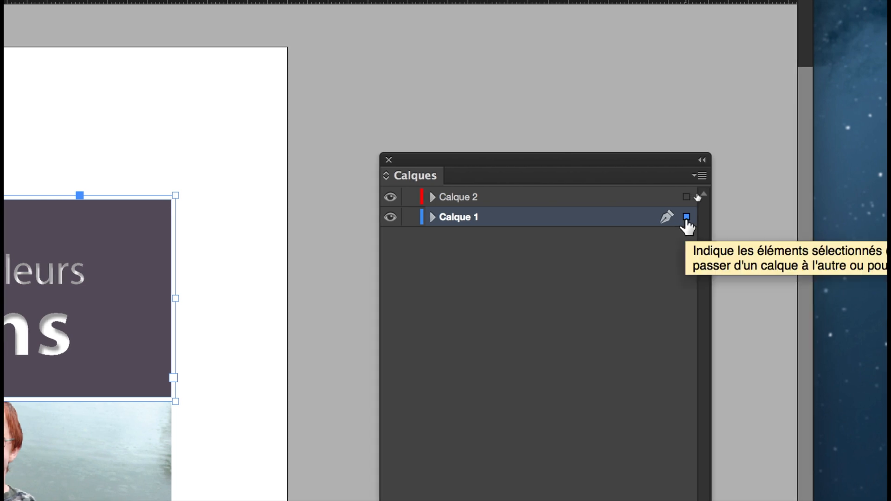
{"action": "left_click_drag", "start_coordinate": [687, 216], "coordinate": [684, 198]}
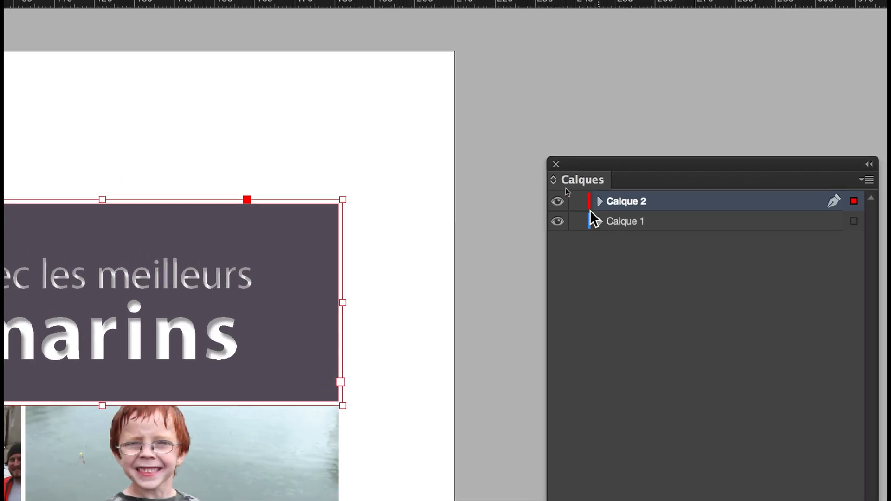
- Expand both layers to compare the title block entries in Calque 2 and Calque 1, and collapse them again
{"action": "left_click", "coordinate": [448, 177]}
{"action": "left_click", "coordinate": [597, 250]}
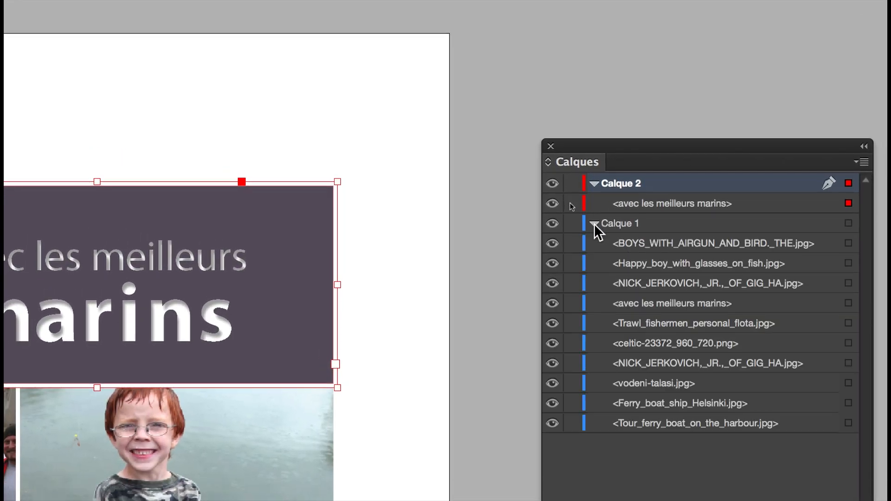
{"action": "left_click", "coordinate": [628, 287]}
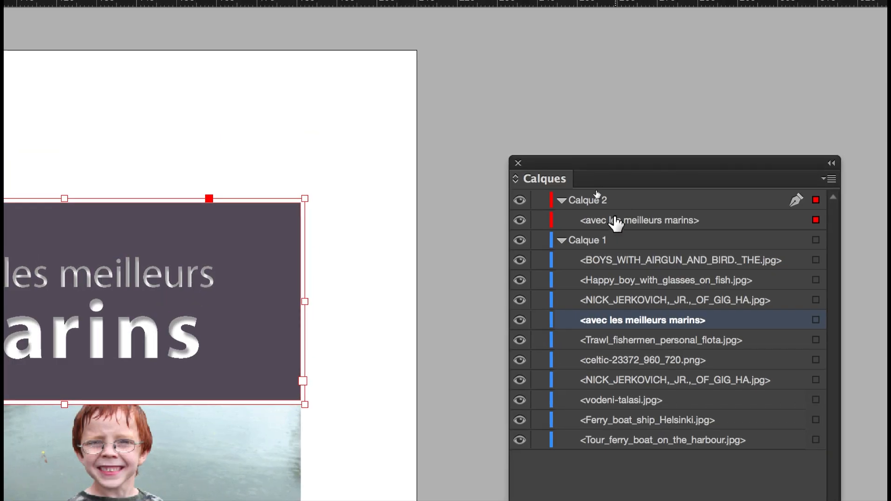
{"action": "left_click", "coordinate": [624, 155]}
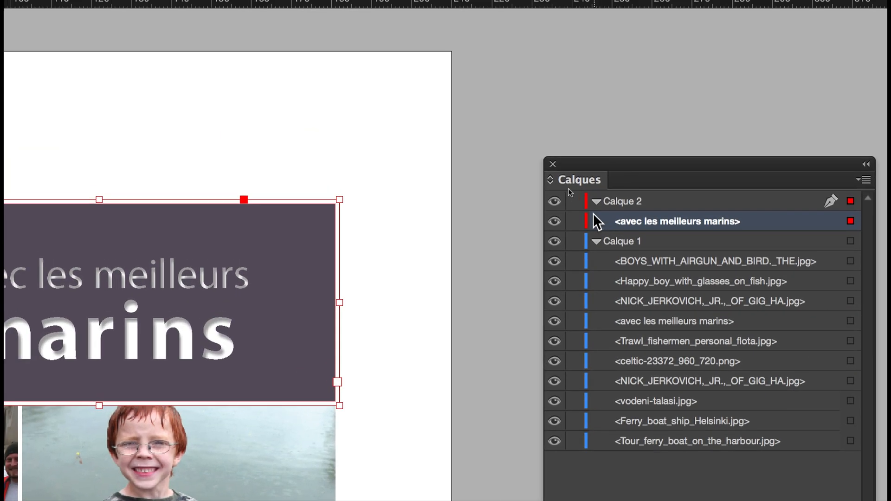
{"action": "left_click", "coordinate": [561, 197]}
{"action": "left_click", "coordinate": [594, 227]}
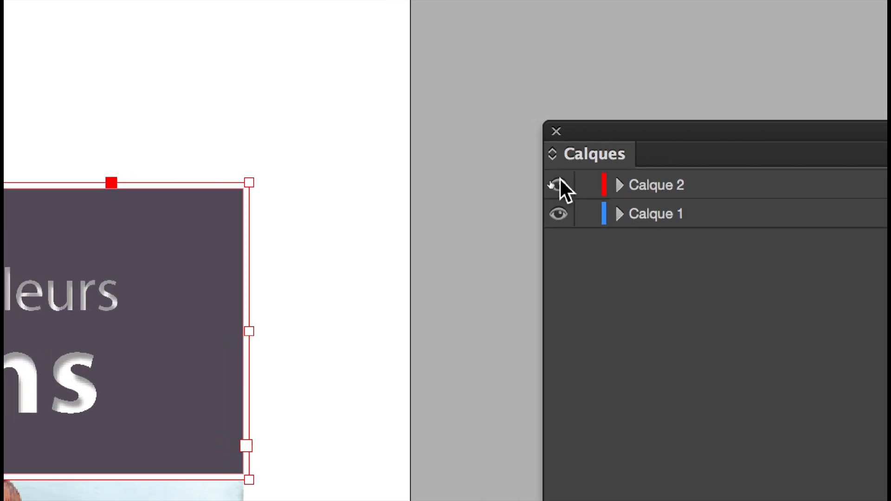
- Lock Calque 1 to protect its objects while Calque 2 stays editable
{"action": "left_click", "coordinate": [588, 215]}
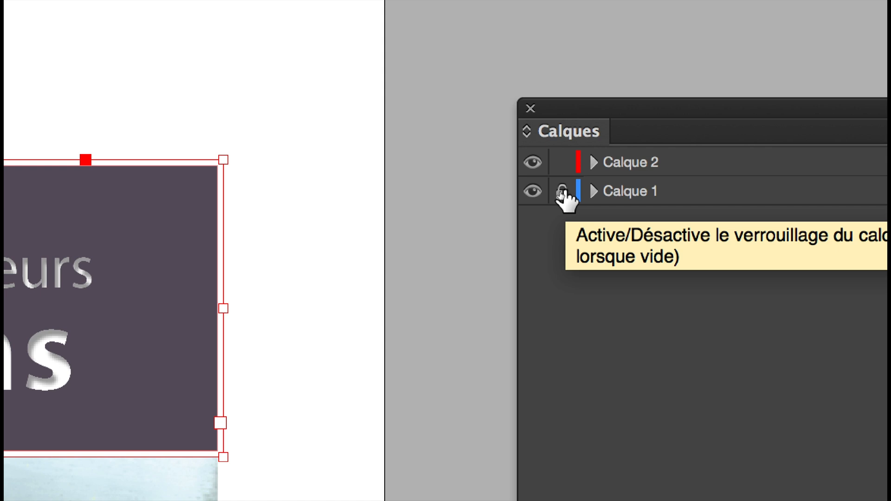
{"action": "left_click", "coordinate": [562, 190]}
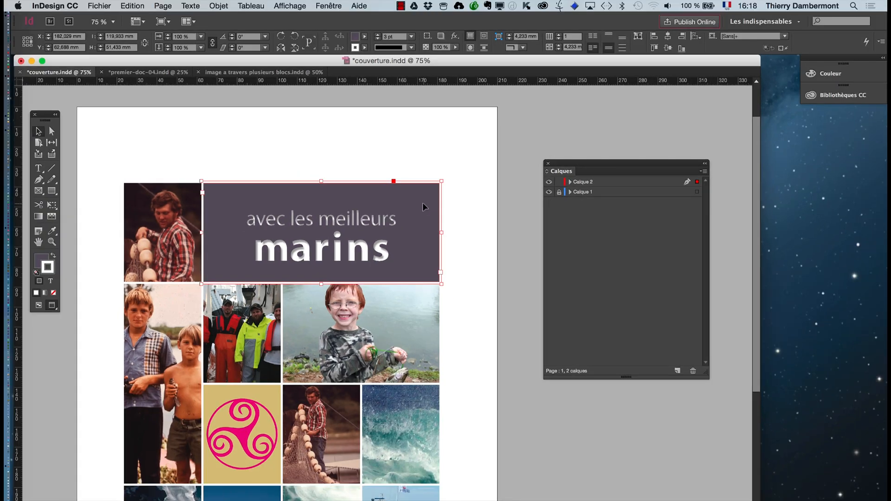
- Replace the content of the title block copy on Calque 2 with vodeni-talasi.jpg and fit the image to fill the frame
{"action": "left_click", "coordinate": [105, 5]}
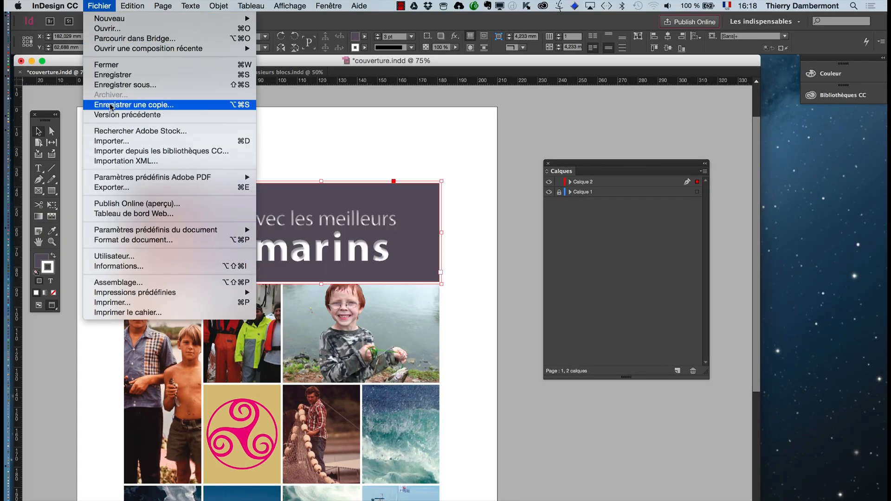
{"action": "left_click", "coordinate": [111, 140]}
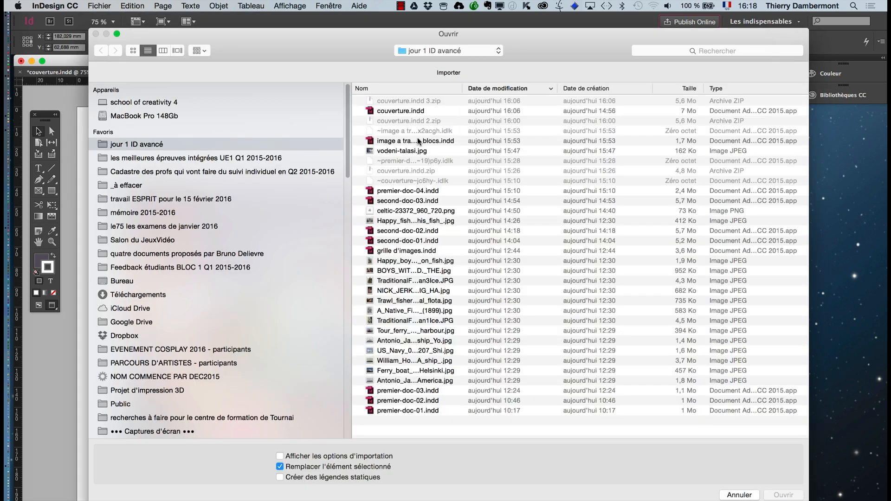
{"action": "left_click", "coordinate": [393, 151]}
{"action": "left_click", "coordinate": [783, 495]}
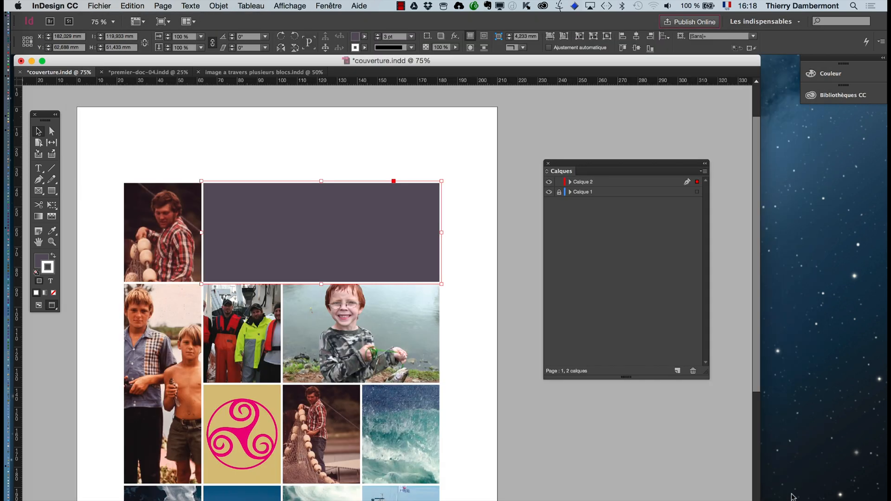
{"action": "left_click", "coordinate": [227, 6]}
{"action": "mouse_move", "coordinate": [346, 194]}
{"action": "left_click", "coordinate": [437, 190]}
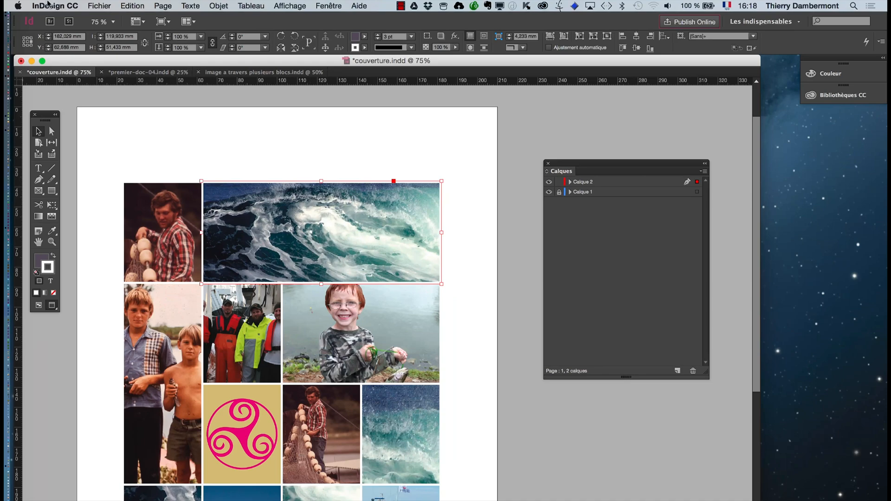
{"action": "left_click", "coordinate": [99, 6]}
{"action": "left_click", "coordinate": [126, 140]}
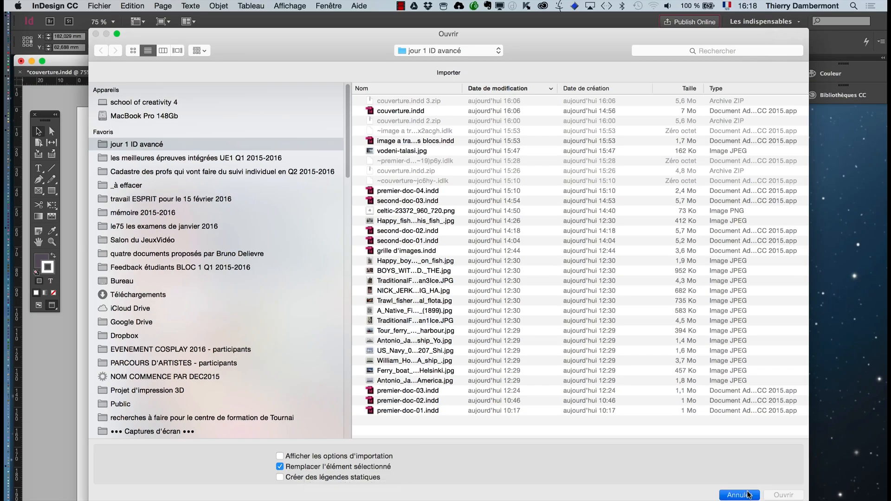
{"action": "left_click", "coordinate": [748, 495]}
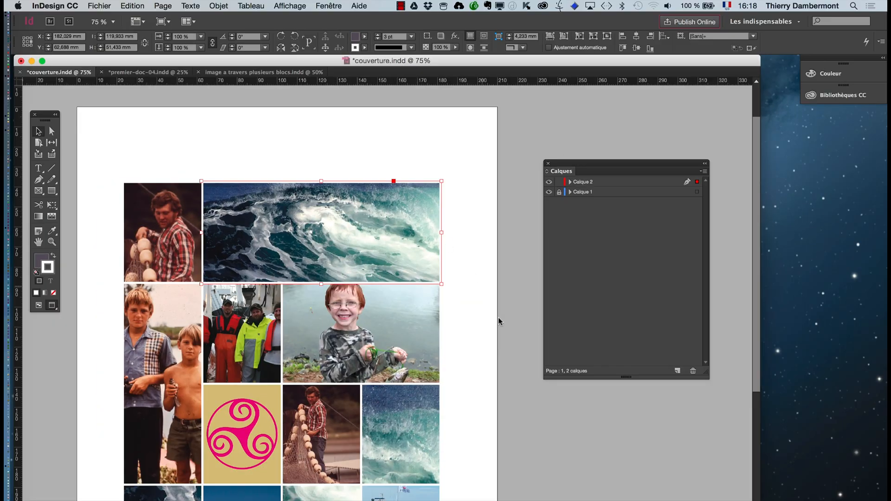
- Deselect everything, bring the Calques panel closer to the images and compare the cover with Calque 2 hidden and shown
{"action": "left_click", "coordinate": [495, 353]}
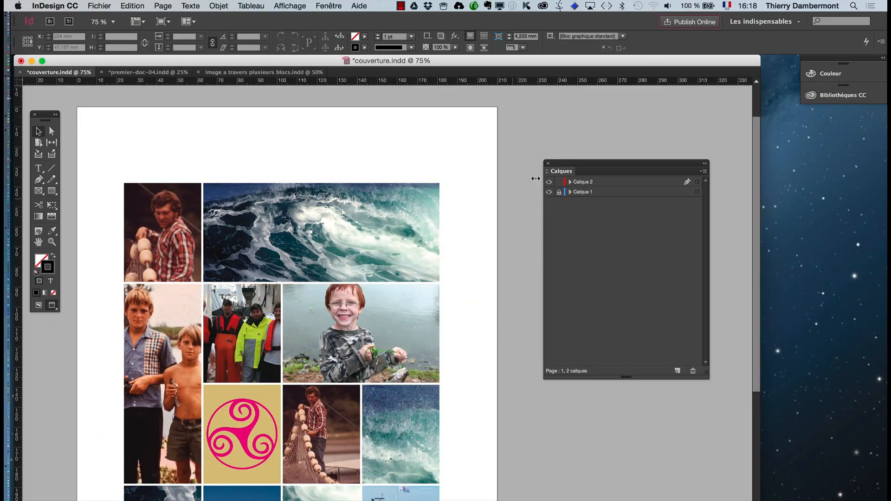
{"action": "left_click_drag", "start_coordinate": [559, 169], "coordinate": [480, 180]}
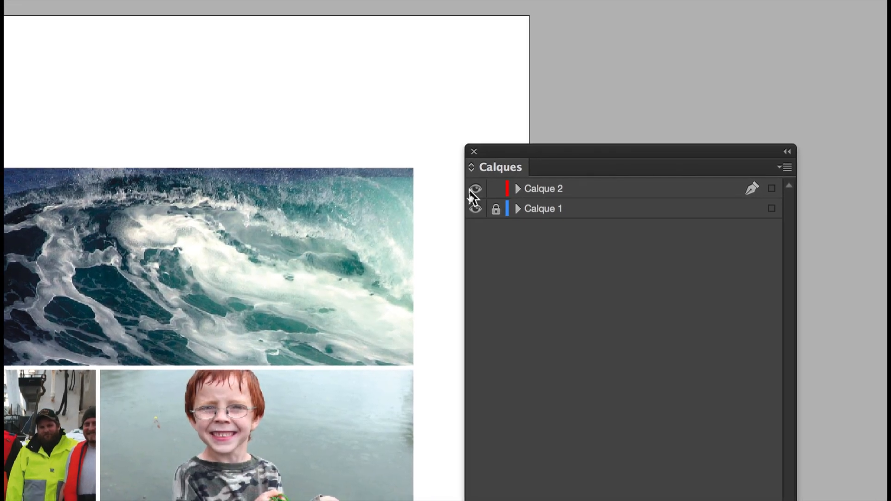
{"action": "left_click", "coordinate": [475, 190]}
{"action": "left_click", "coordinate": [475, 190]}
{"action": "left_click", "coordinate": [475, 190]}
{"action": "left_click", "coordinate": [473, 190]}
{"action": "left_click", "coordinate": [474, 189]}
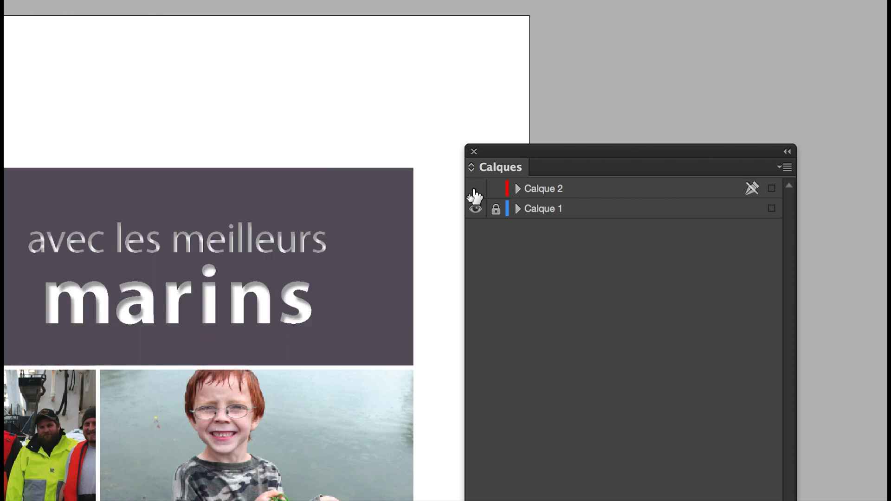
{"action": "left_click", "coordinate": [474, 190]}
{"action": "left_click", "coordinate": [474, 190]}
{"action": "left_click", "coordinate": [473, 190]}
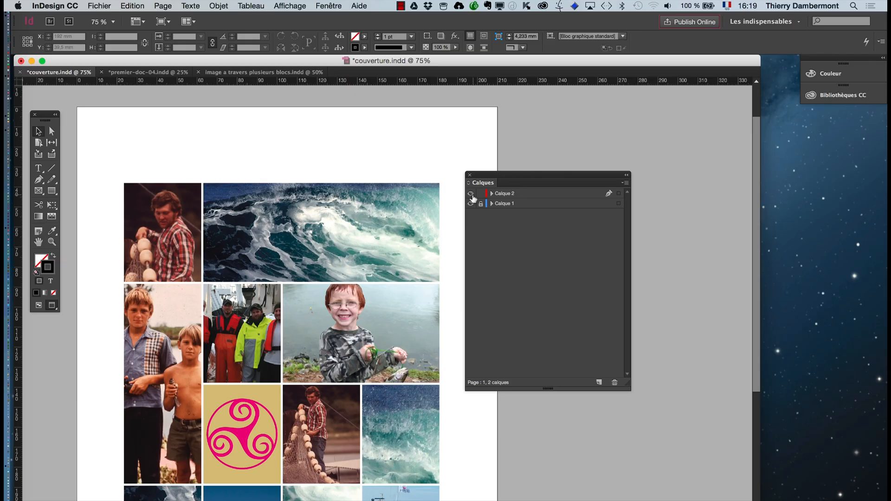
- Select the wave image block on Calque 2 and open its transparency effects, with the dialog moved away from the image
{"action": "left_click", "coordinate": [198, 227]}
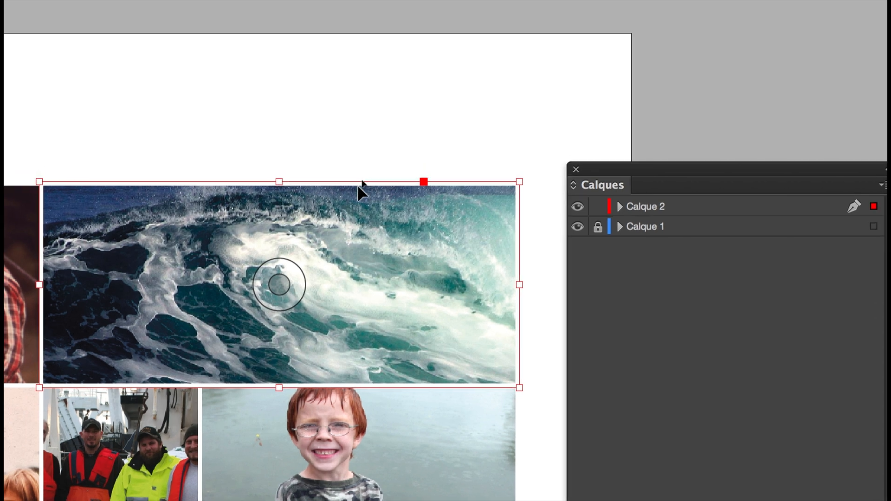
{"action": "left_click", "coordinate": [377, 148]}
{"action": "left_click", "coordinate": [359, 187]}
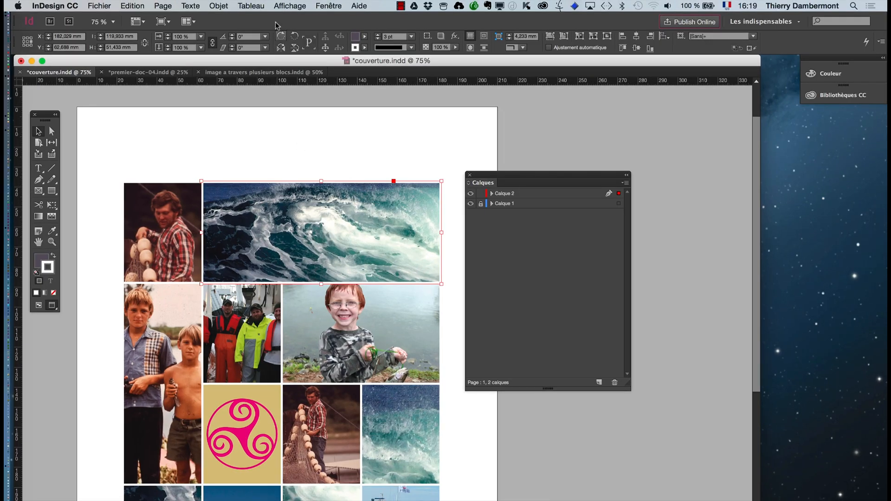
{"action": "left_click", "coordinate": [221, 6]}
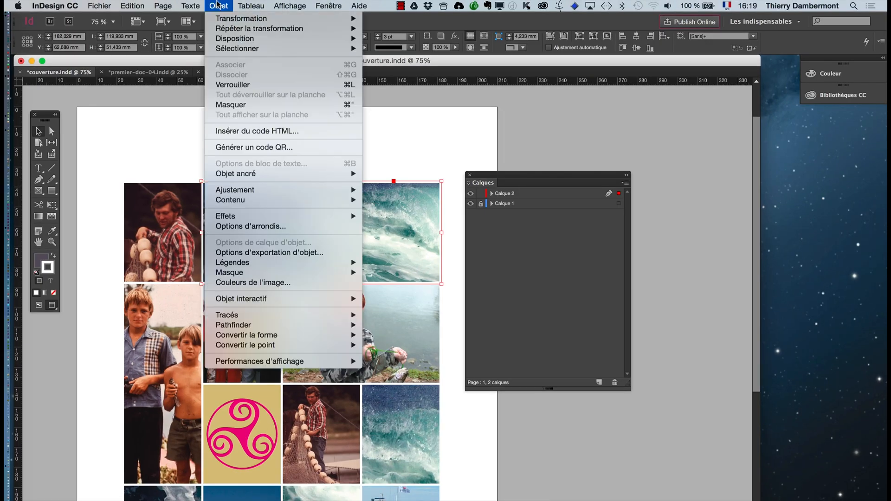
{"action": "mouse_move", "coordinate": [243, 216]}
{"action": "left_click", "coordinate": [389, 216]}
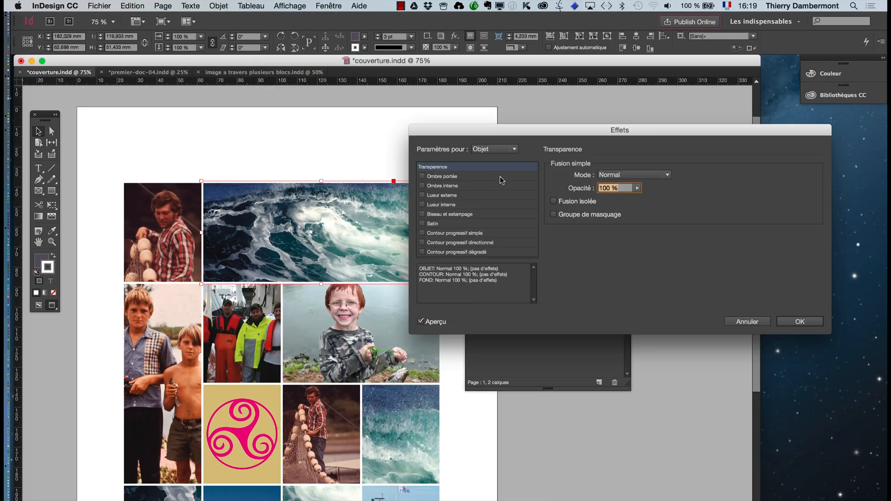
{"action": "left_click_drag", "start_coordinate": [491, 133], "coordinate": [555, 108]}
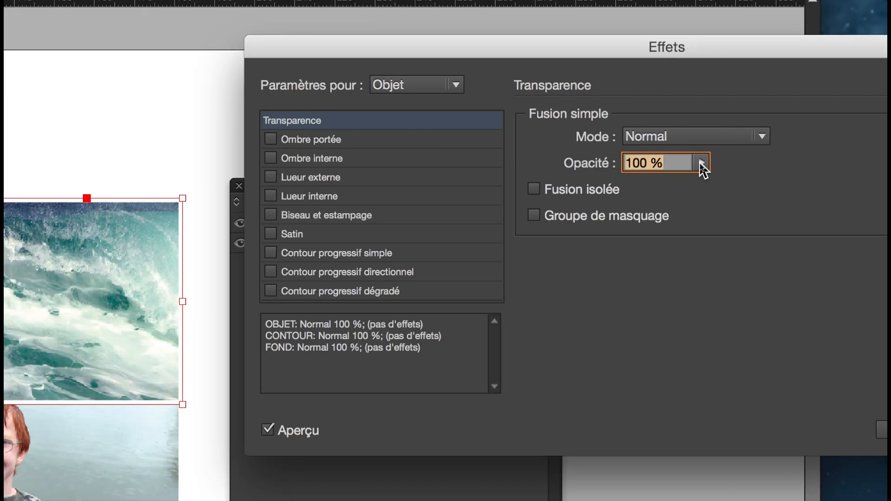
- Try lower opacities such as 59 % on the wave image block and return it to 100 %
{"action": "left_click", "coordinate": [700, 162]}
{"action": "left_click", "coordinate": [660, 182]}
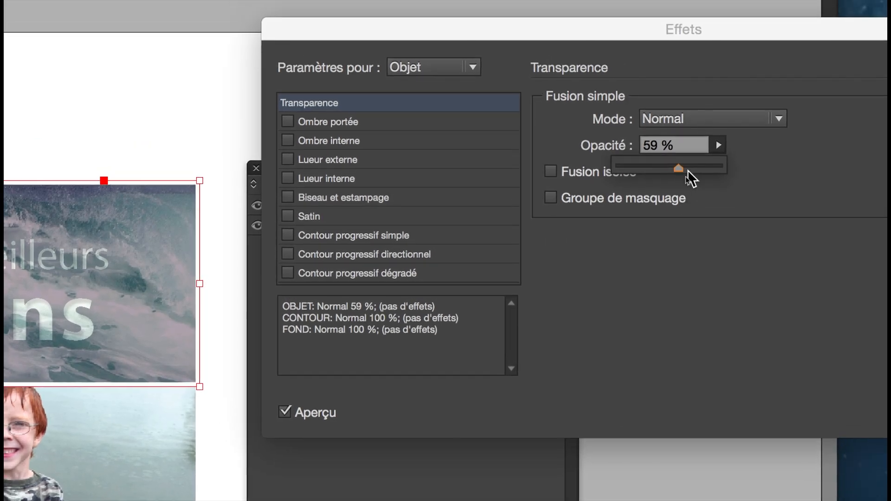
{"action": "left_click_drag", "start_coordinate": [690, 174], "coordinate": [705, 175]}
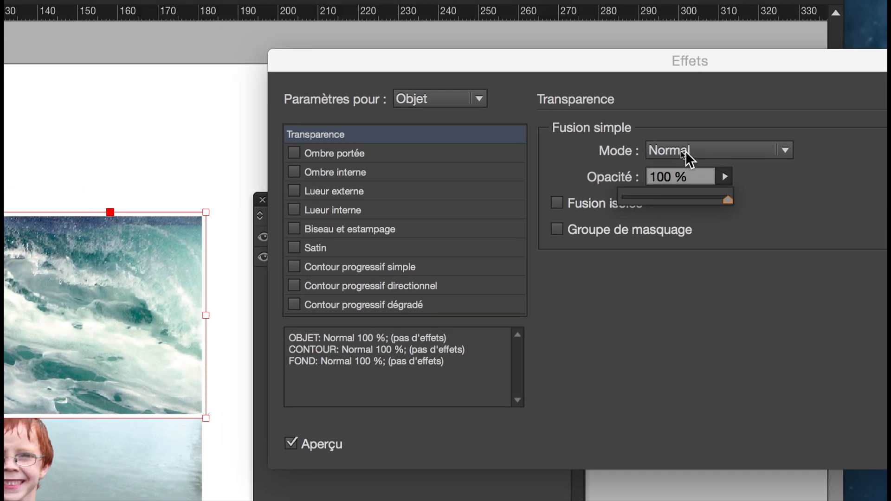
- Try the Produit blending mode on the wave image block and cancel the transparency effects
{"action": "left_click", "coordinate": [657, 127]}
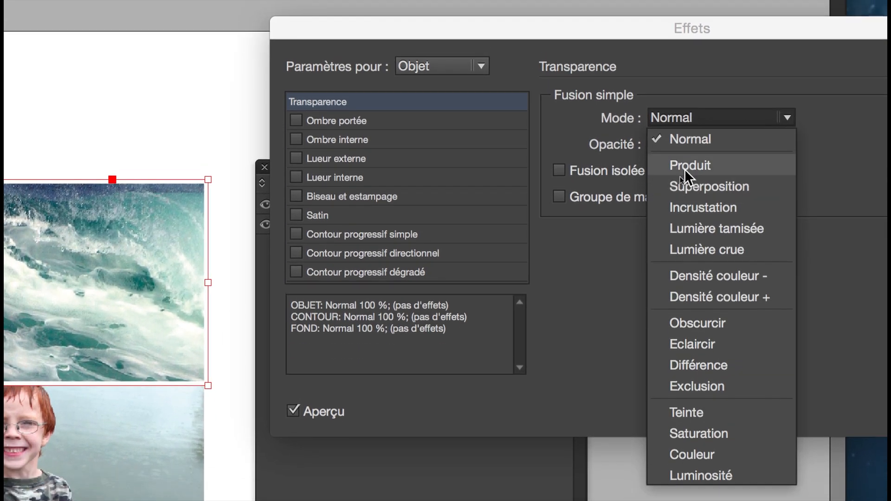
{"action": "left_click", "coordinate": [685, 165]}
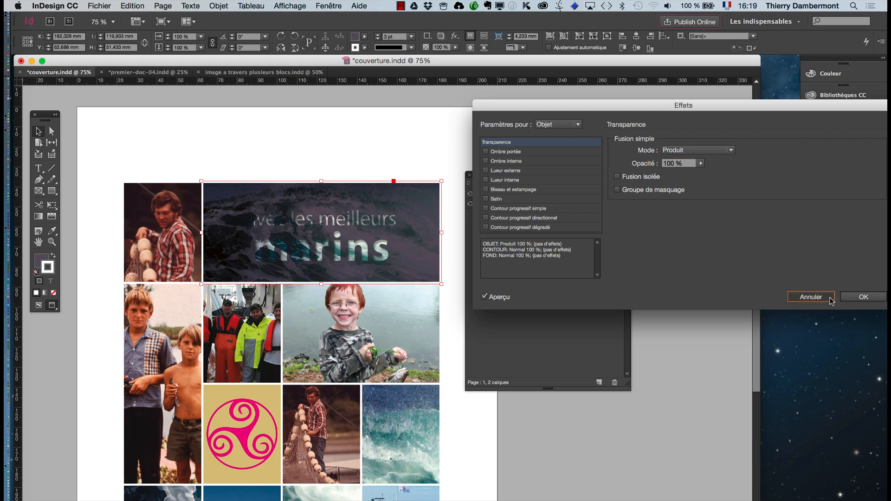
{"action": "left_click", "coordinate": [831, 299]}
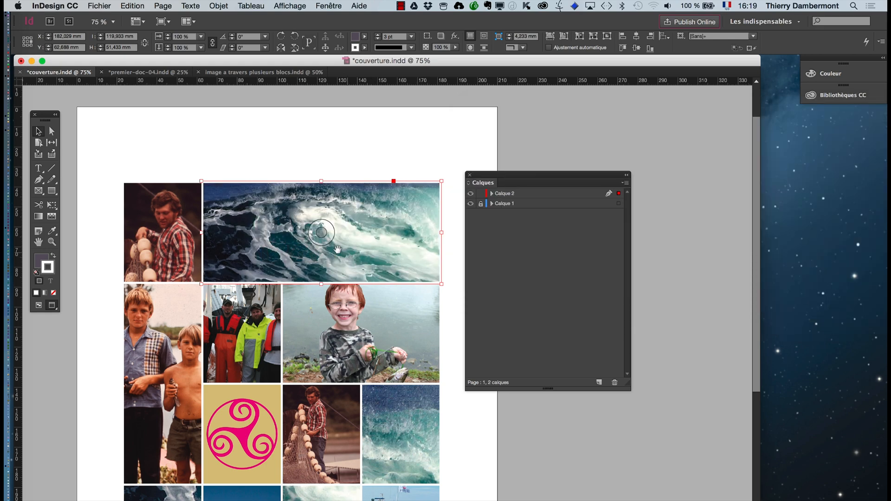
- Move the Calques panel clear of the page and enlarge the view of the wave image block to 150 %
{"action": "left_click_drag", "start_coordinate": [492, 170], "coordinate": [732, 160]}
{"action": "scroll", "coordinate": [294, 214], "scroll_direction": "up", "scroll_amount": 2}
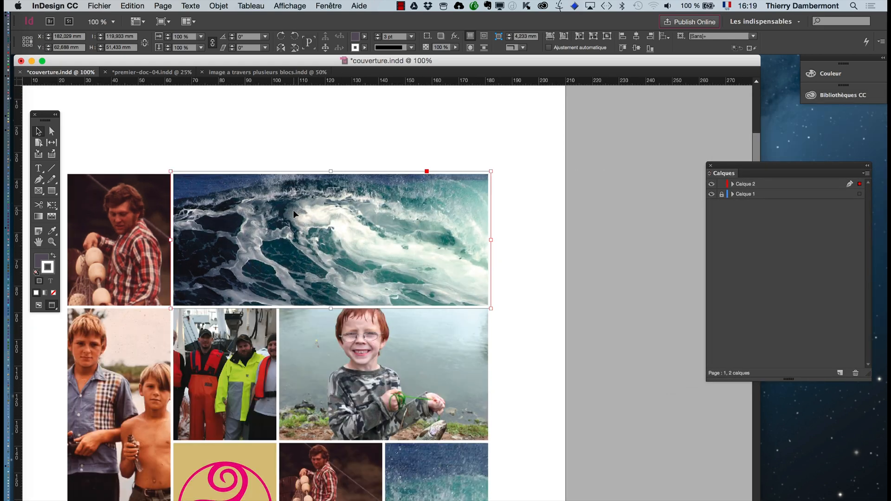
{"action": "scroll", "coordinate": [294, 214], "scroll_direction": "up", "scroll_amount": 1}
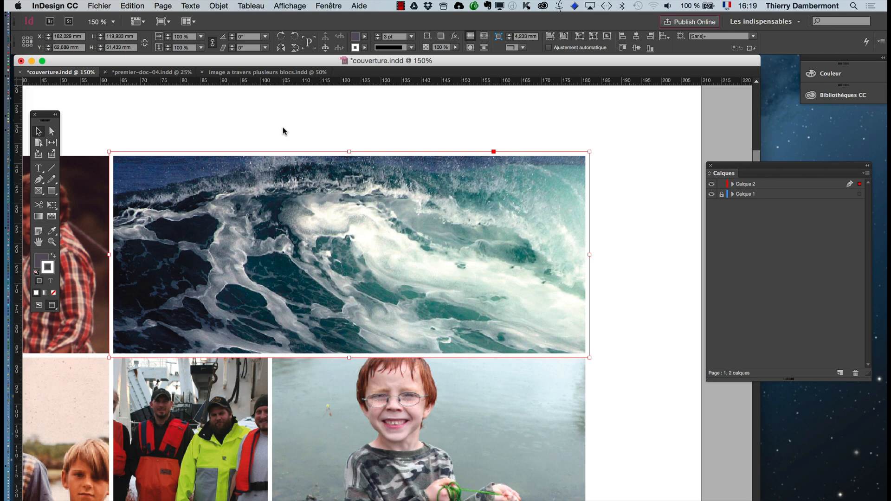
- Reopen the transparency effects for the wave image block and move the dialog lower so more of the image shows
{"action": "left_click", "coordinate": [219, 6]}
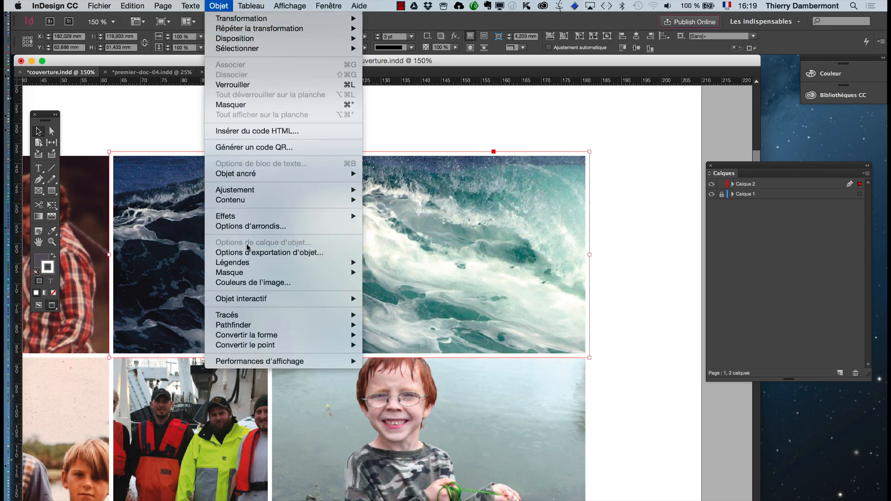
{"action": "mouse_move", "coordinate": [249, 218]}
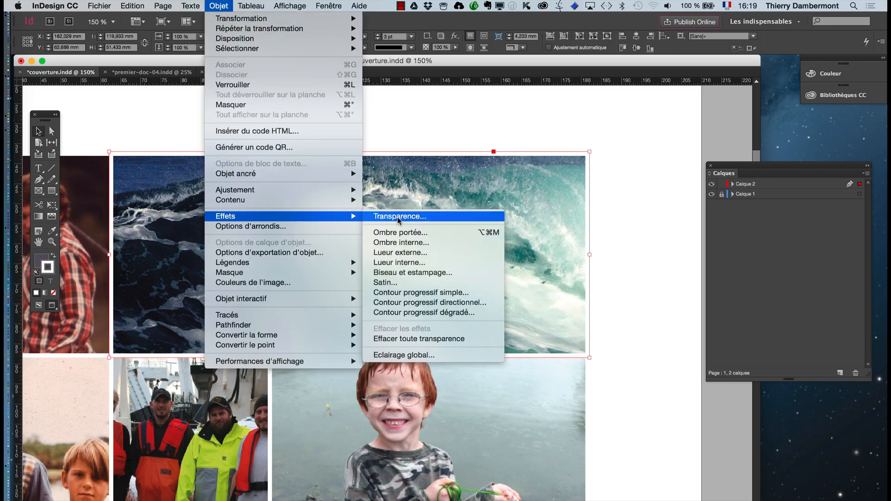
{"action": "mouse_move", "coordinate": [332, 6]}
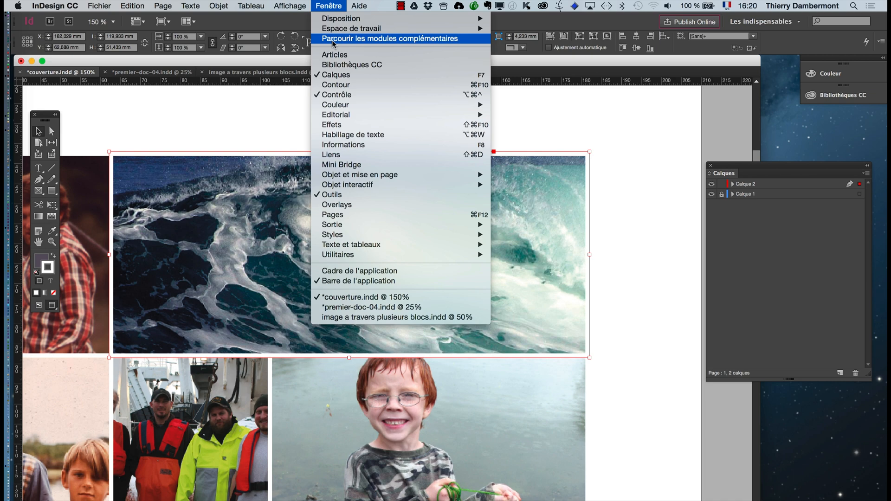
{"action": "mouse_move", "coordinate": [349, 178]}
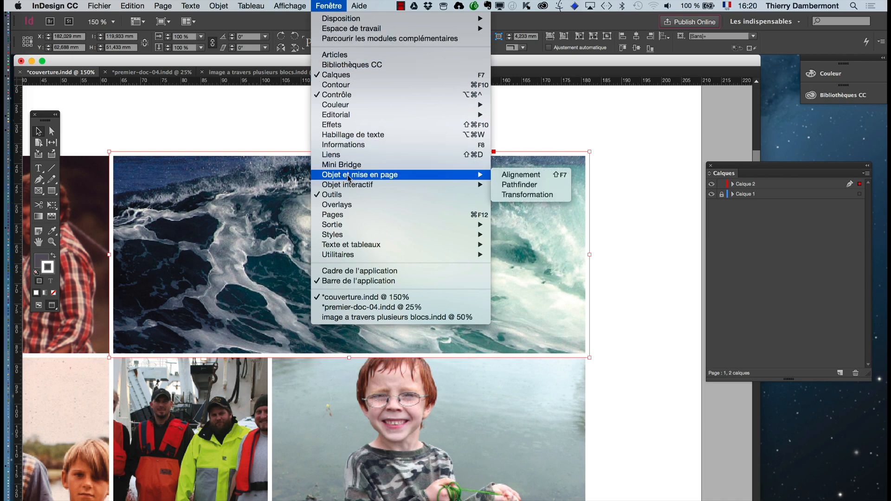
{"action": "mouse_move", "coordinate": [350, 237]}
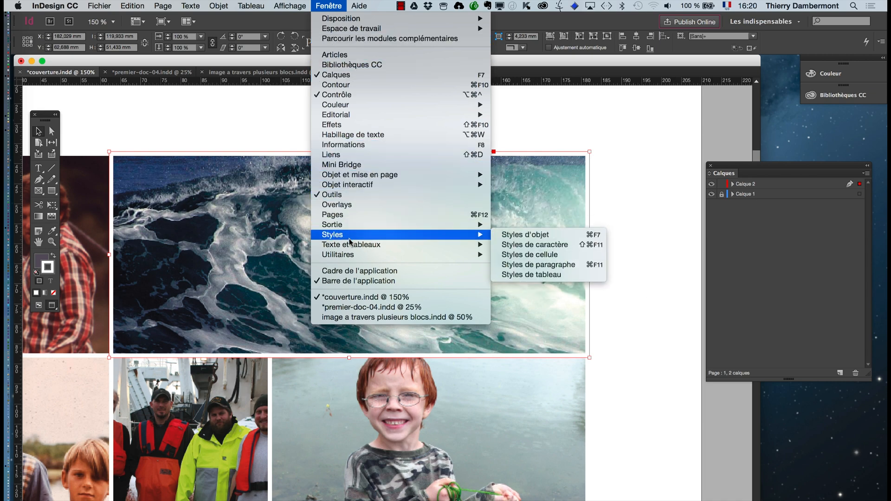
{"action": "mouse_move", "coordinate": [218, 6]}
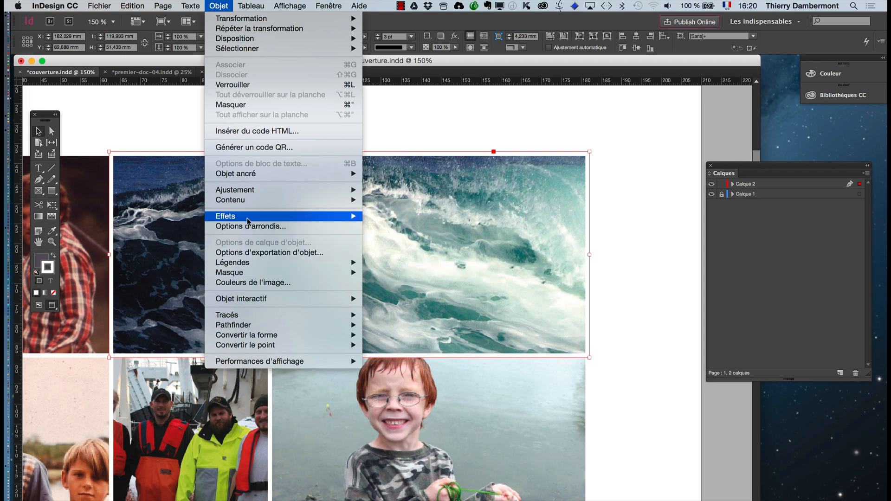
{"action": "left_click", "coordinate": [366, 218]}
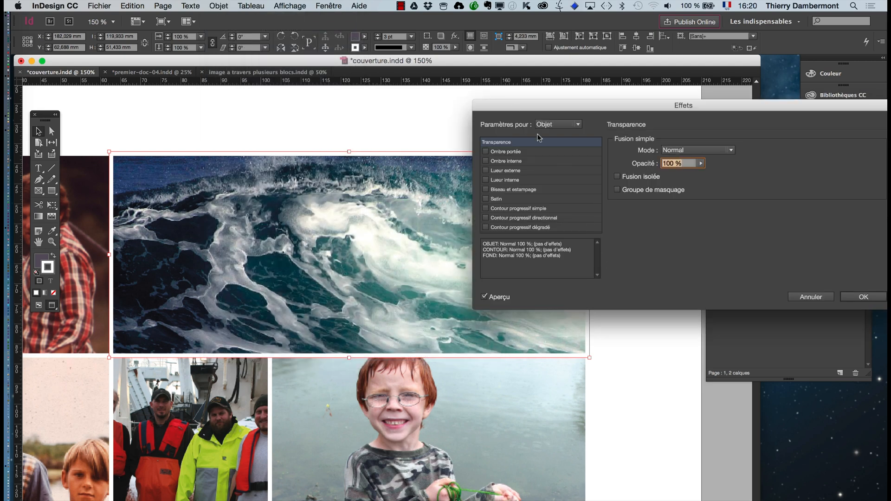
{"action": "left_click_drag", "start_coordinate": [513, 108], "coordinate": [506, 221]}
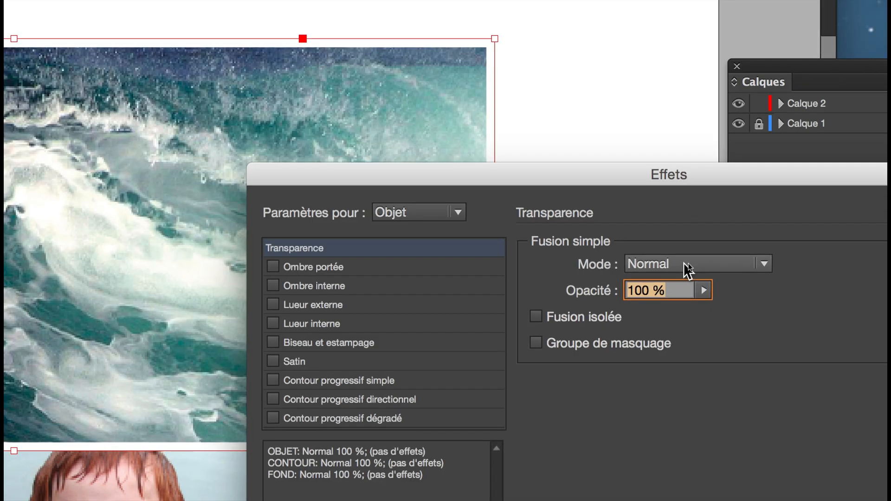
- Try the Produit, Superposition and Incrustation blending modes on the wave image block
{"action": "left_click", "coordinate": [684, 264]}
{"action": "left_click", "coordinate": [681, 278]}
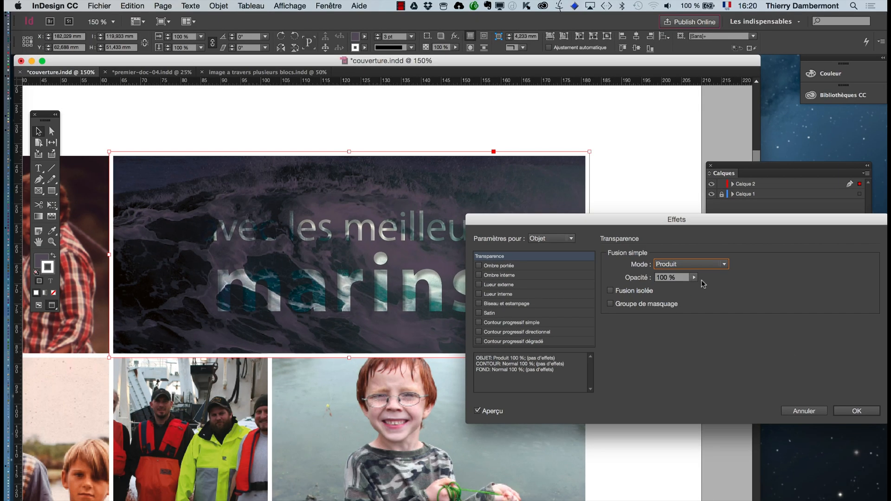
{"action": "left_click", "coordinate": [690, 265]}
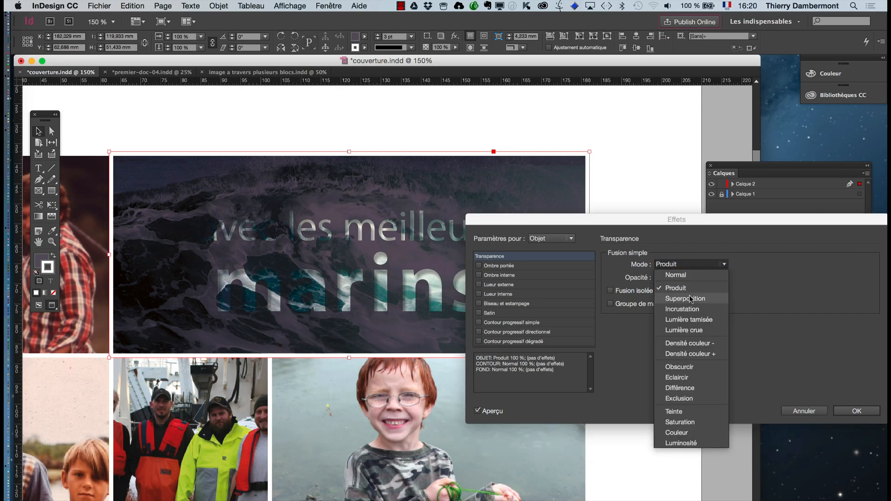
{"action": "left_click", "coordinate": [690, 299]}
{"action": "left_click", "coordinate": [678, 261]}
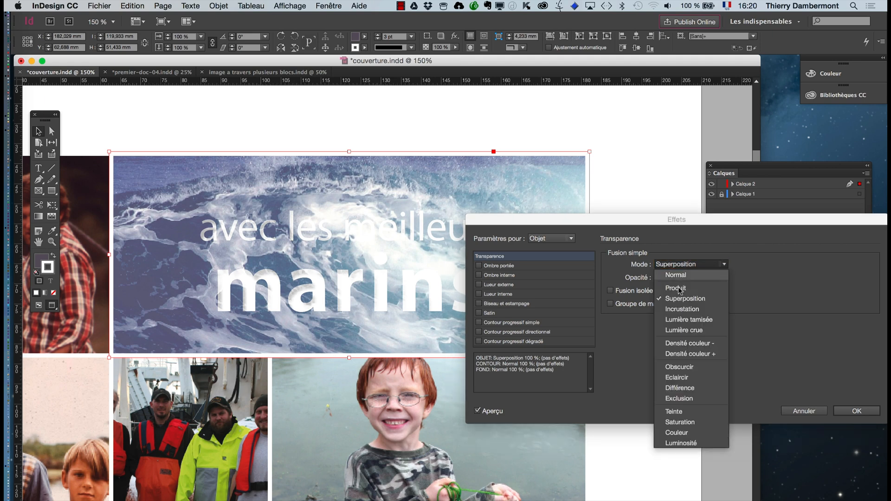
{"action": "left_click", "coordinate": [685, 309]}
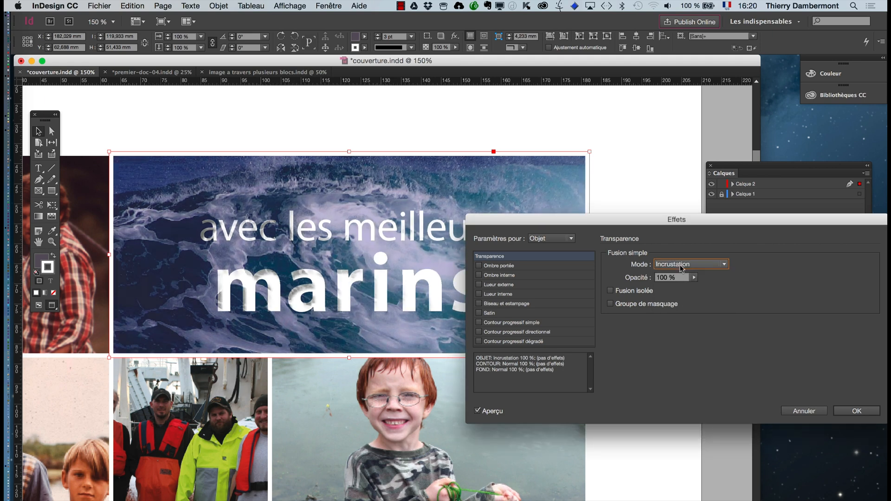
- Try the Lumière tamisée, Lumière crue, Densité couleur - and Densité couleur + blending modes on the wave image block
{"action": "left_click", "coordinate": [682, 267]}
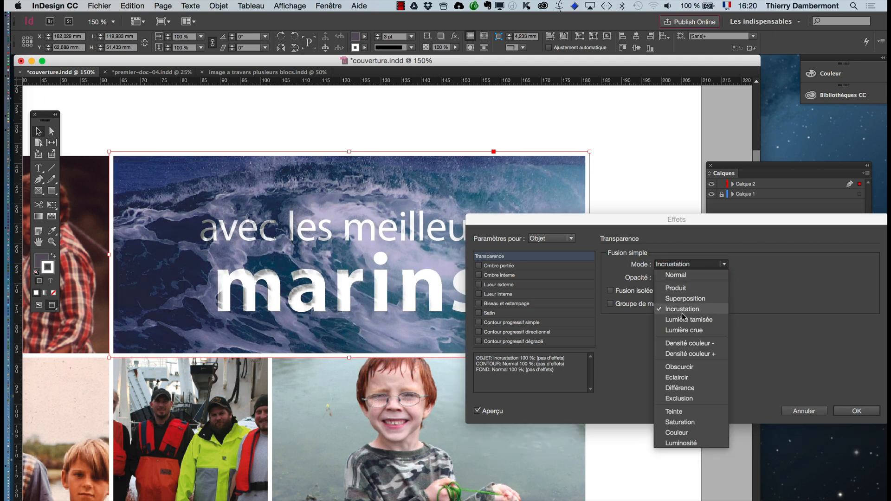
{"action": "left_click", "coordinate": [683, 319]}
{"action": "left_click", "coordinate": [680, 264]}
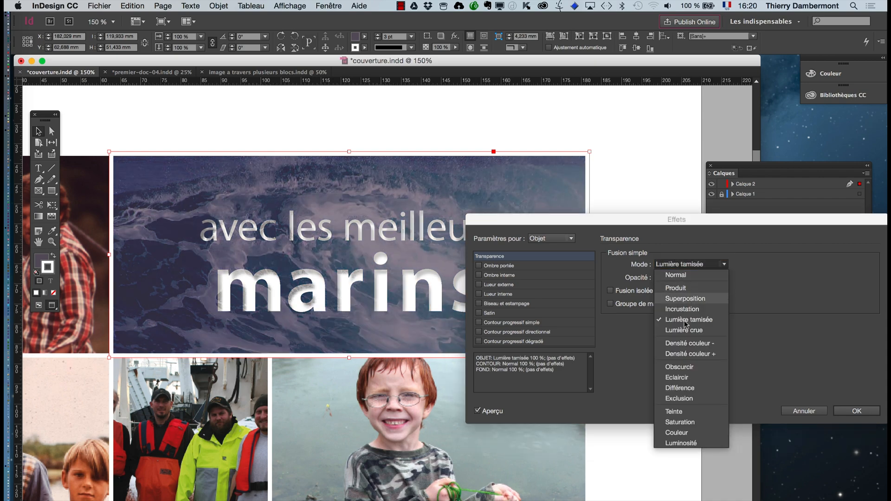
{"action": "left_click", "coordinate": [686, 328]}
{"action": "left_click", "coordinate": [681, 266]}
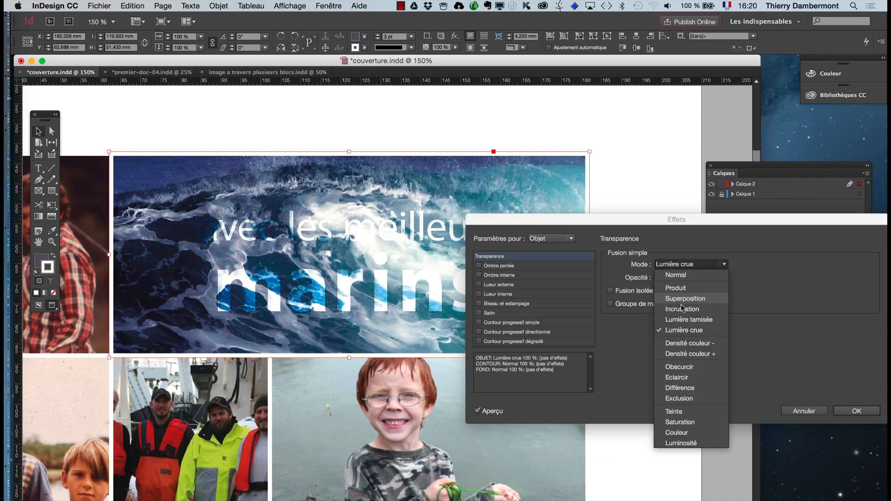
{"action": "left_click", "coordinate": [688, 343]}
{"action": "left_click", "coordinate": [680, 265]}
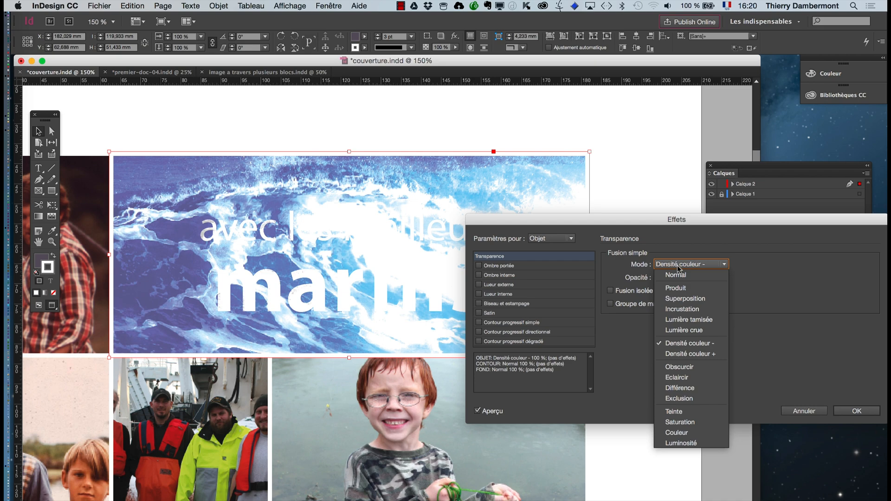
{"action": "left_click", "coordinate": [689, 368]}
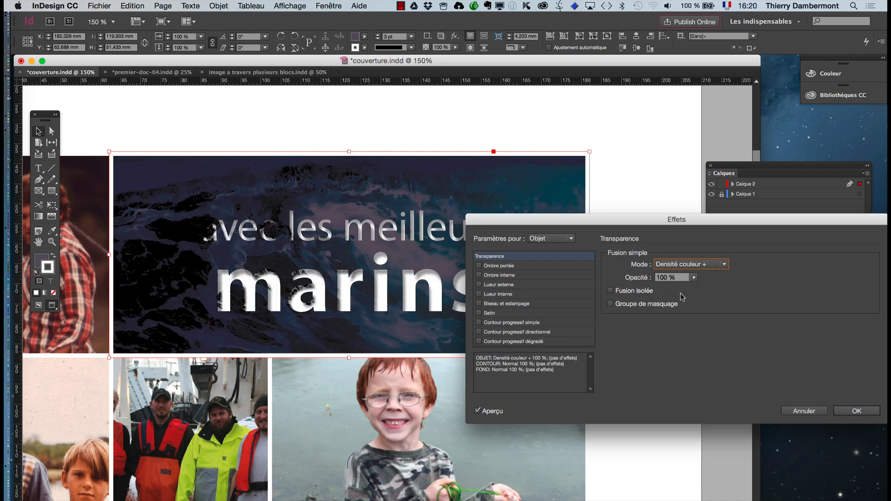
- Try the Obscurcir, Différence, Teinte and Couleur blending modes on the wave image block
{"action": "left_click", "coordinate": [681, 264]}
{"action": "left_click", "coordinate": [680, 368]}
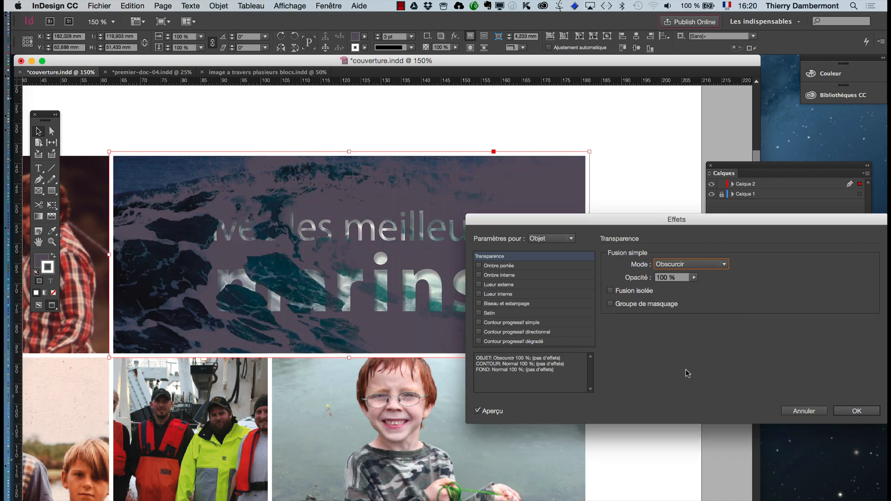
{"action": "left_click", "coordinate": [675, 265]}
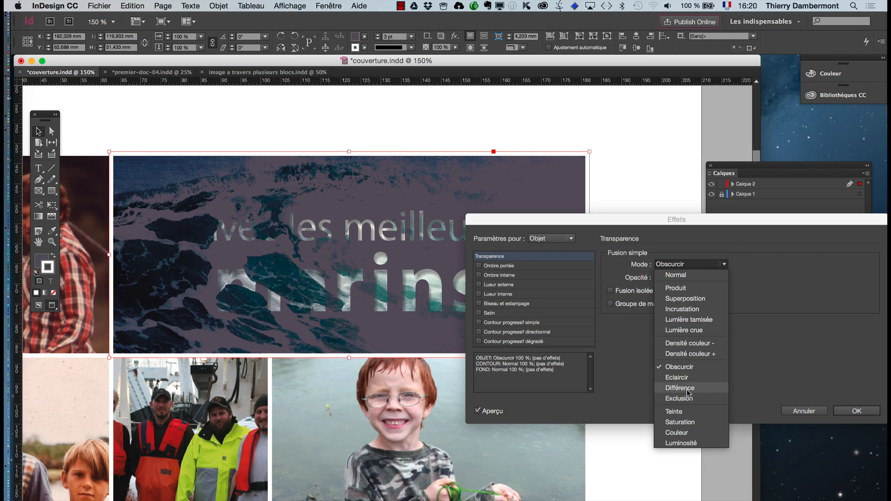
{"action": "left_click", "coordinate": [687, 389]}
{"action": "left_click", "coordinate": [674, 265]}
{"action": "left_click", "coordinate": [681, 413]}
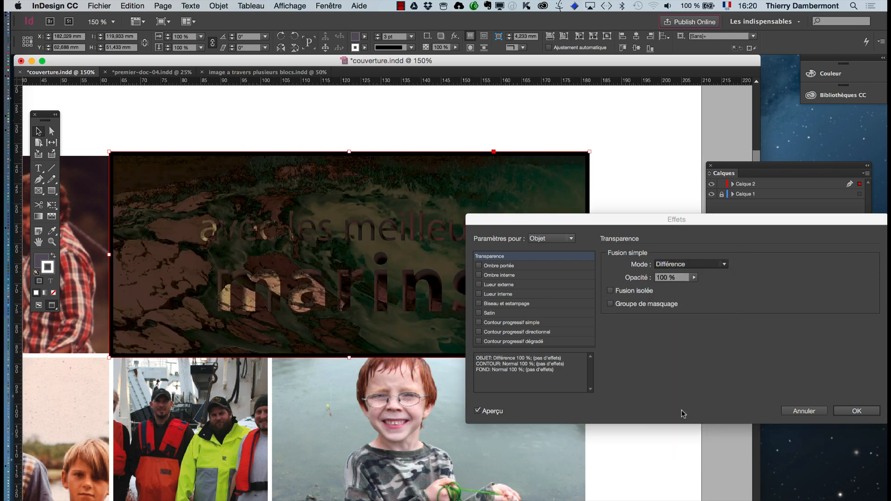
{"action": "left_click", "coordinate": [672, 265]}
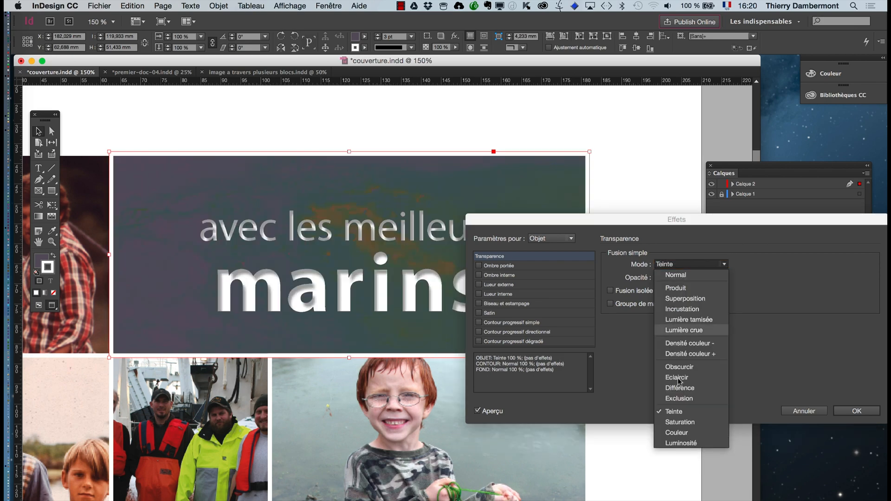
{"action": "left_click", "coordinate": [677, 433]}
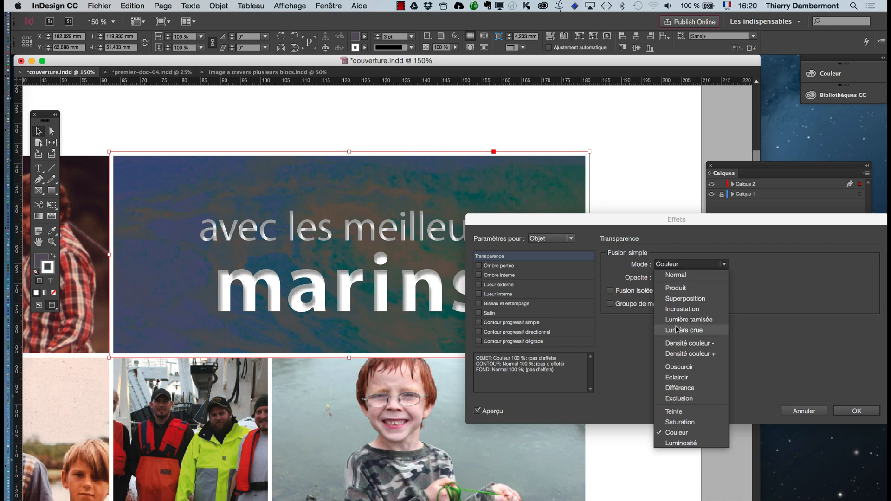
- Lower the wave image block's opacity to 55 % in Superposition mode and compare it with Produit
{"action": "left_click", "coordinate": [682, 299]}
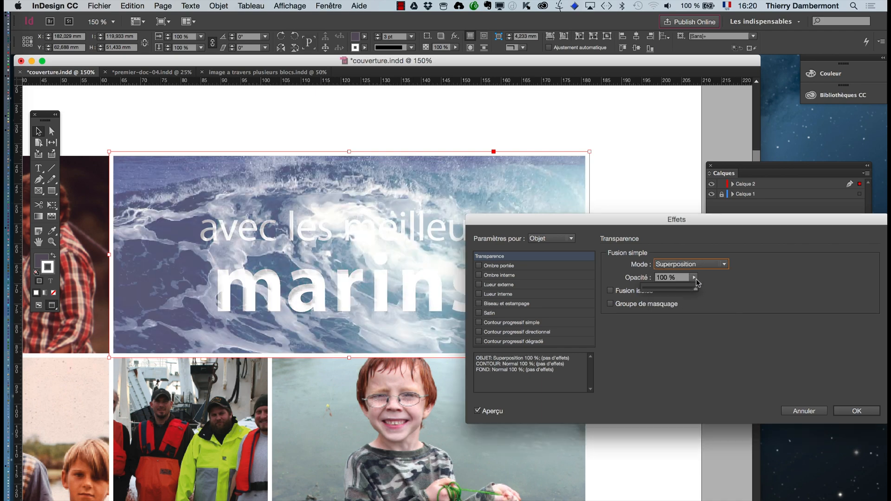
{"action": "left_click_drag", "start_coordinate": [695, 288], "coordinate": [674, 291]}
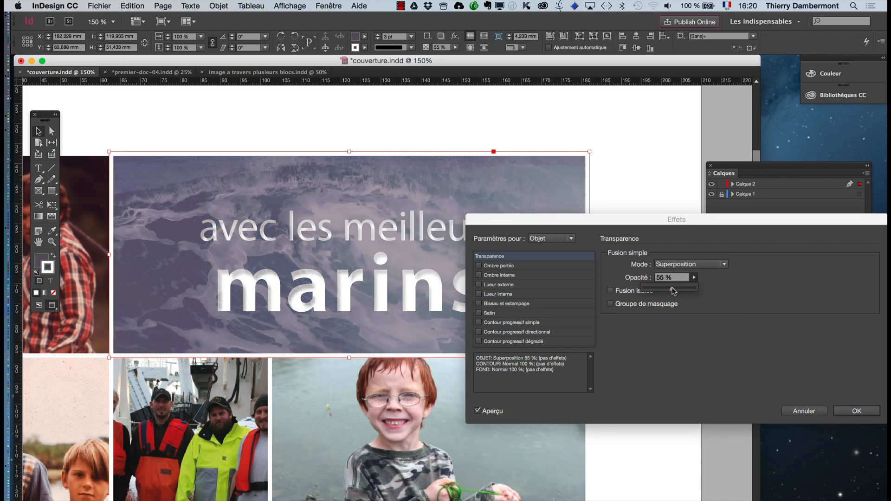
{"action": "left_click", "coordinate": [692, 264]}
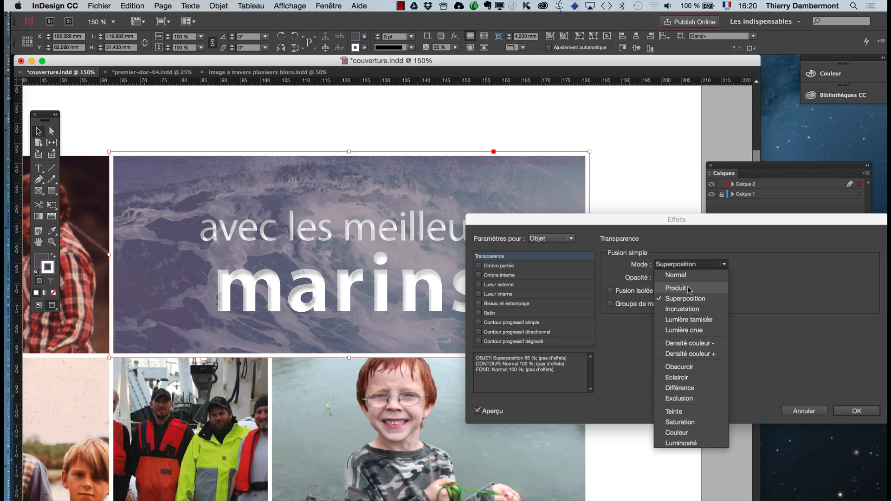
{"action": "left_click", "coordinate": [690, 289]}
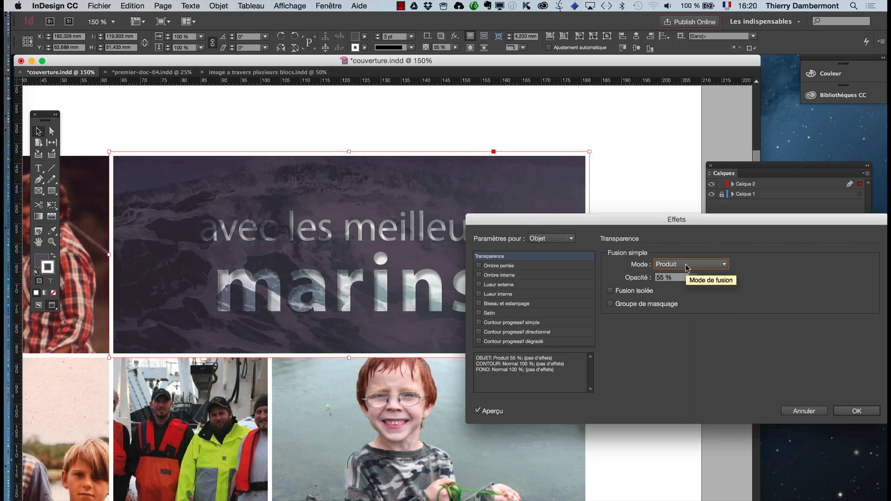
- Set the wave image block's blending mode to Lumière tamisée, apply the effects and deselect the block
{"action": "left_click", "coordinate": [686, 268]}
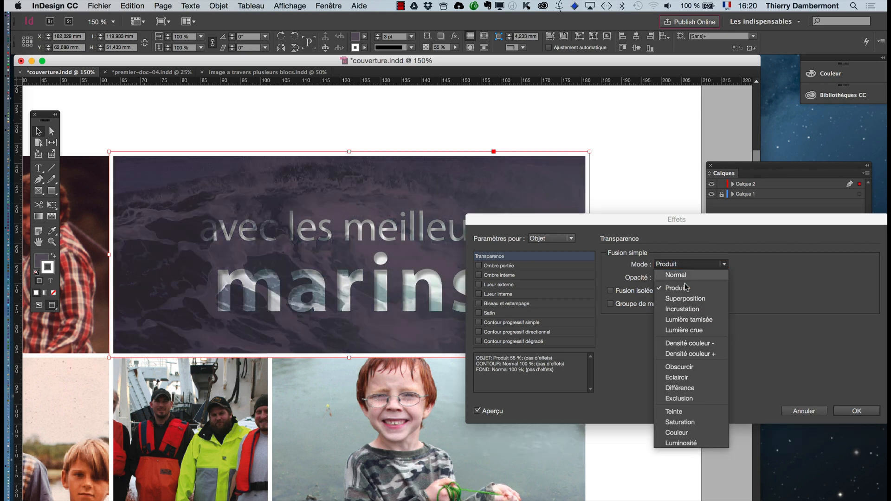
{"action": "left_click", "coordinate": [690, 319]}
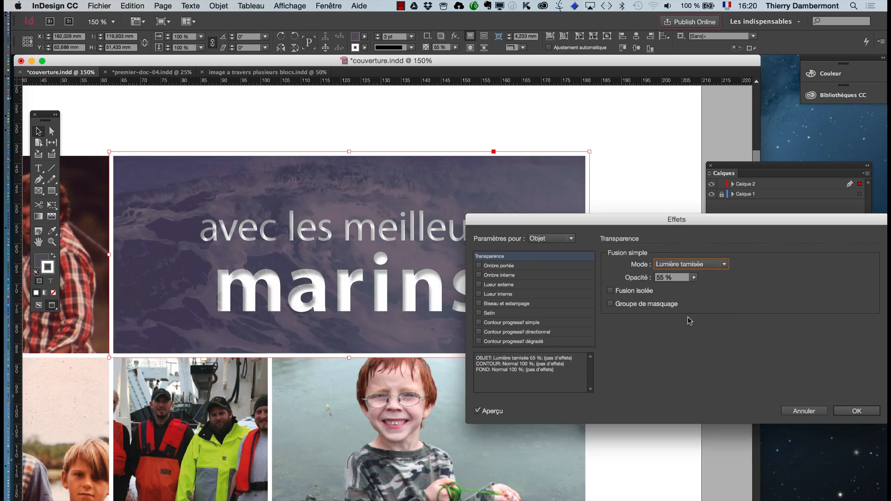
{"action": "left_click", "coordinate": [853, 411]}
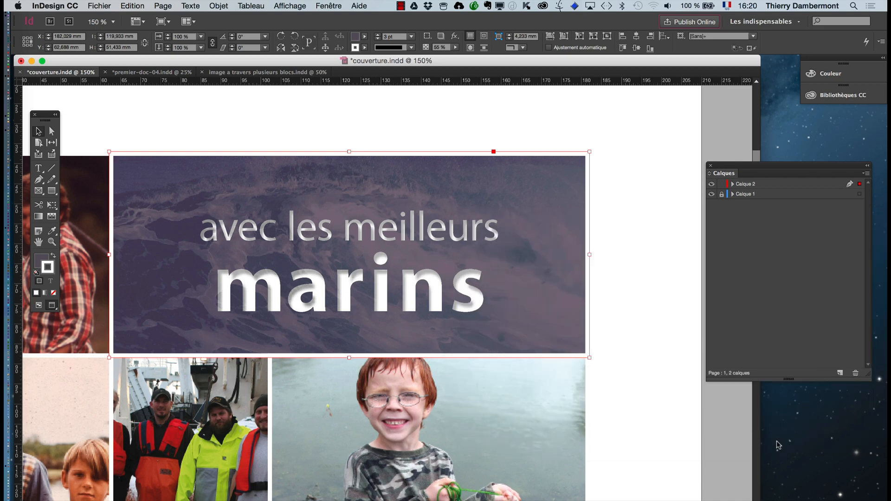
{"action": "left_click", "coordinate": [602, 410]}
{"action": "key", "text": "super+1"}
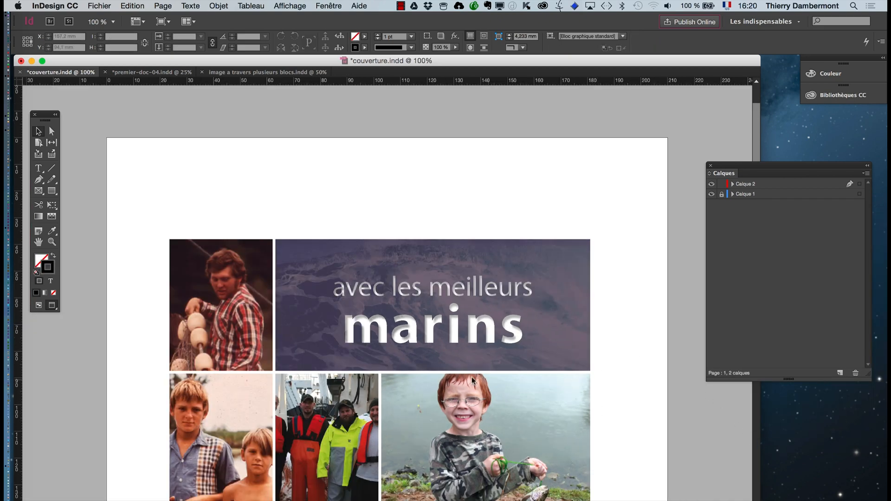
- Lock Calque 2, unlock and expand Calque 1, and select its "avec les meilleurs marins" text block
{"action": "key", "text": "super+equal"}
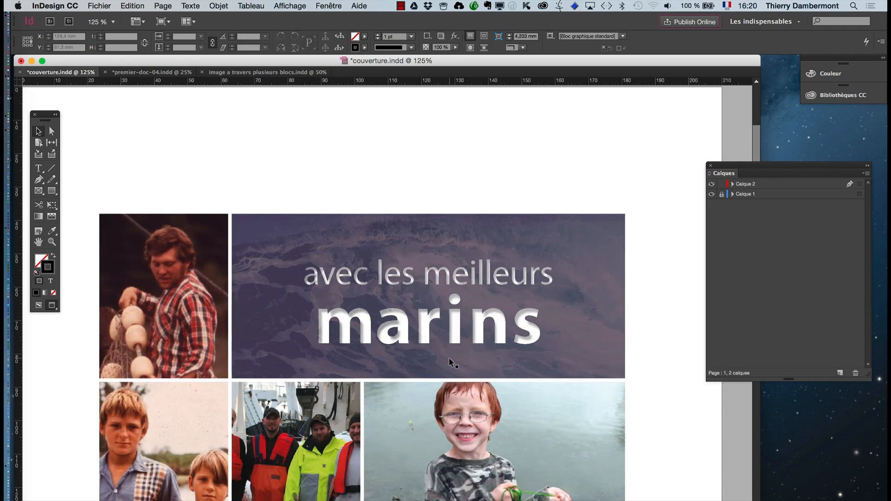
{"action": "key", "text": "super+equal"}
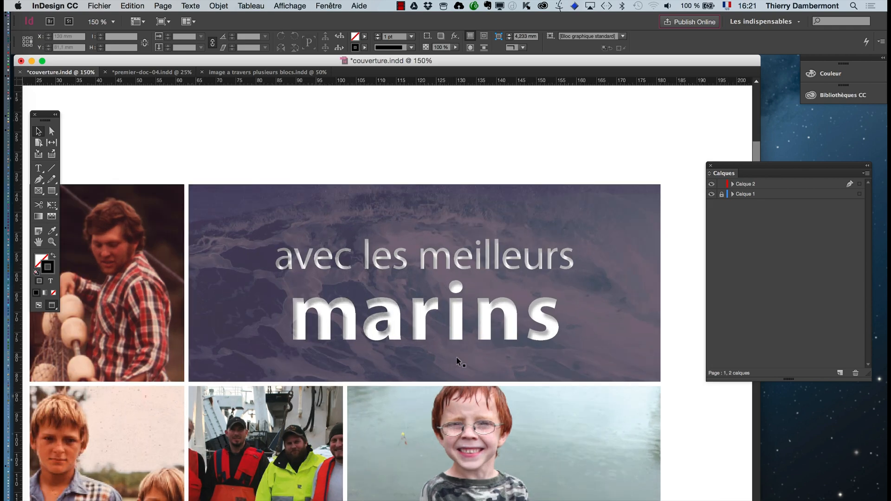
{"action": "left_click_drag", "start_coordinate": [722, 168], "coordinate": [703, 188]}
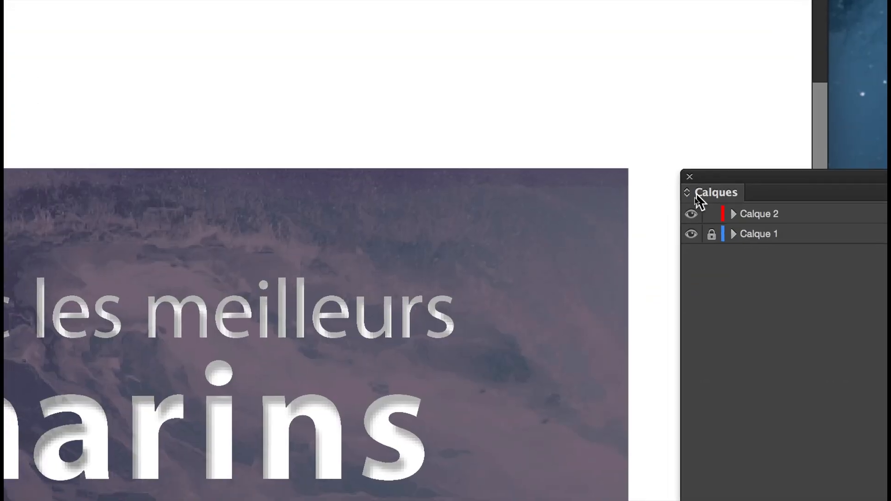
{"action": "left_click", "coordinate": [702, 226]}
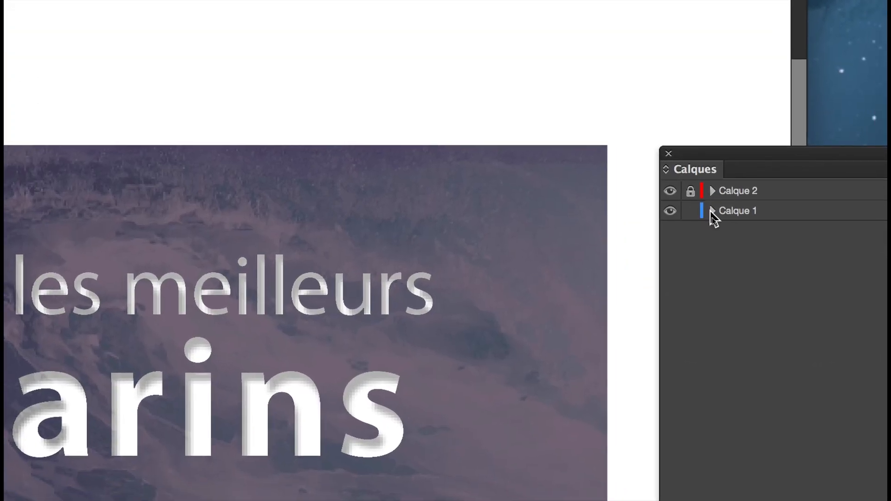
{"action": "left_click", "coordinate": [725, 215]}
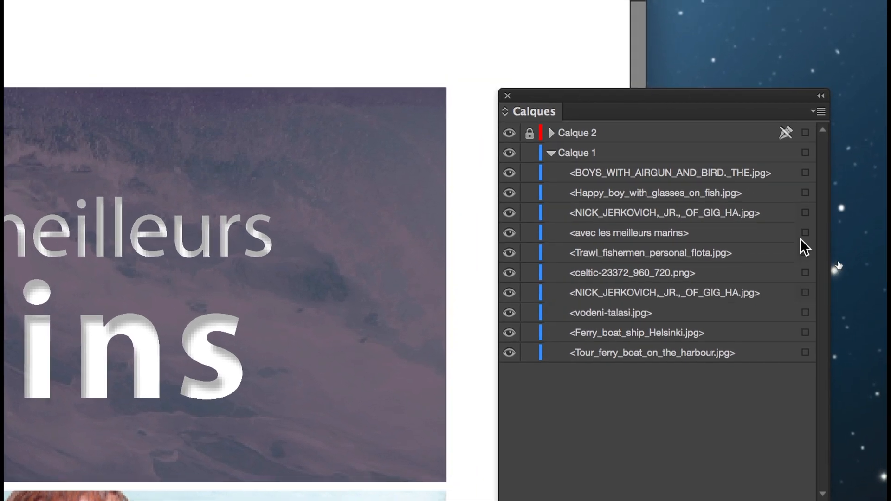
{"action": "left_click", "coordinate": [807, 225]}
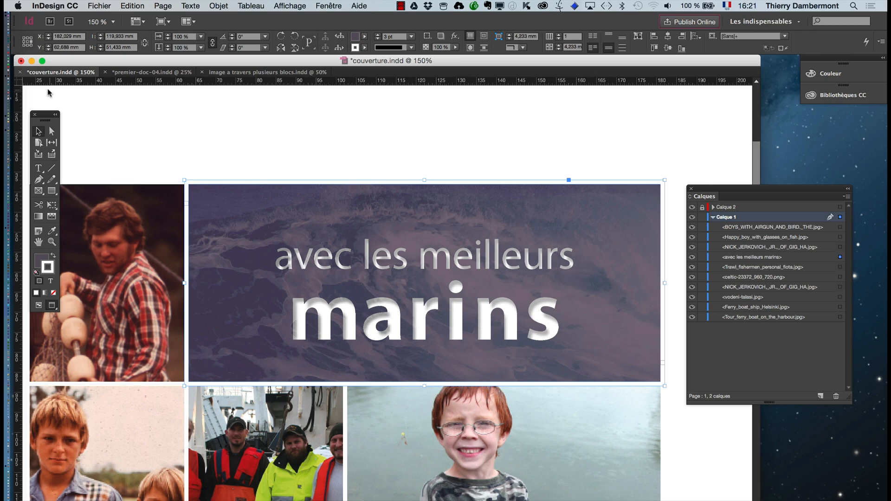
- Make the title block's fill the active colour and display the Nuancier
{"action": "left_click_drag", "start_coordinate": [46, 115], "coordinate": [646, 110]}
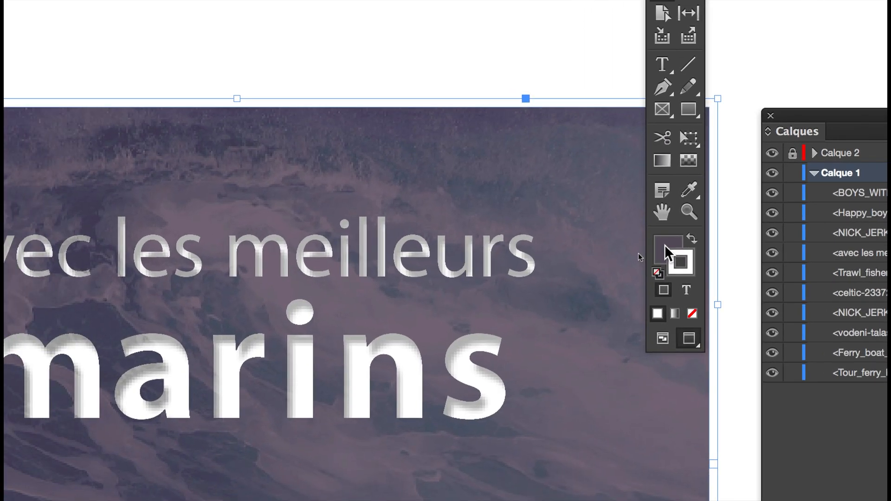
{"action": "left_click", "coordinate": [665, 244]}
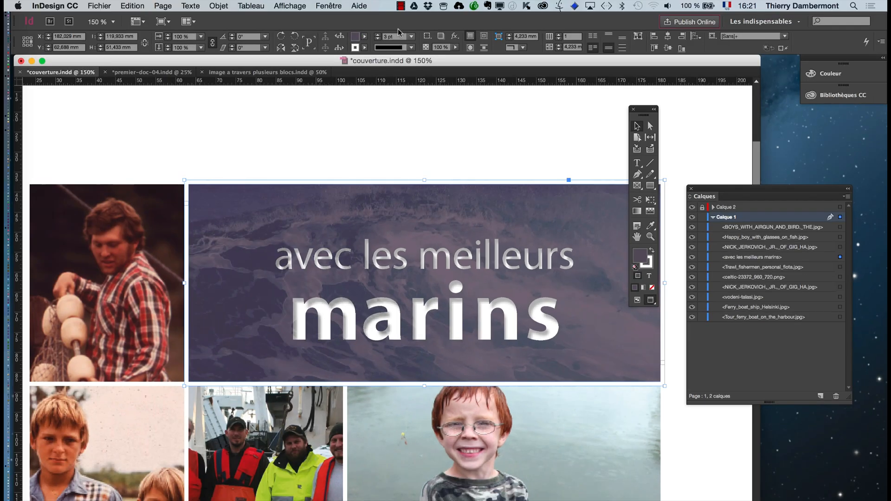
{"action": "left_click", "coordinate": [346, 6]}
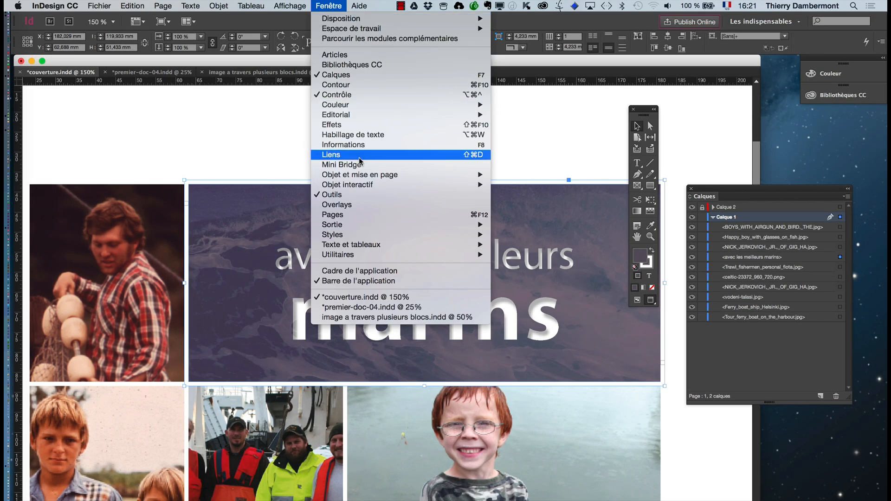
{"action": "mouse_move", "coordinate": [352, 106]}
{"action": "left_click", "coordinate": [511, 124]}
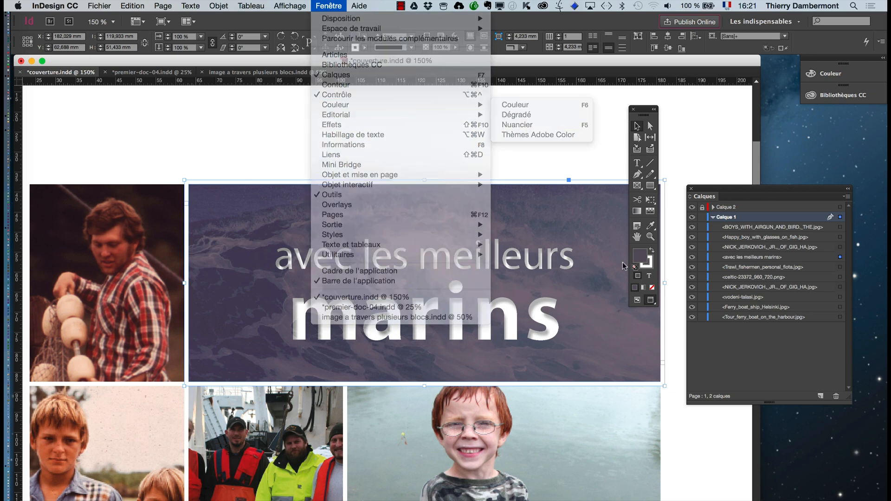
- Try yellow, cyan and magenta fills on the title block, lowering the magenta's tint to 41 %
{"action": "left_click", "coordinate": [624, 246]}
{"action": "left_click", "coordinate": [626, 238]}
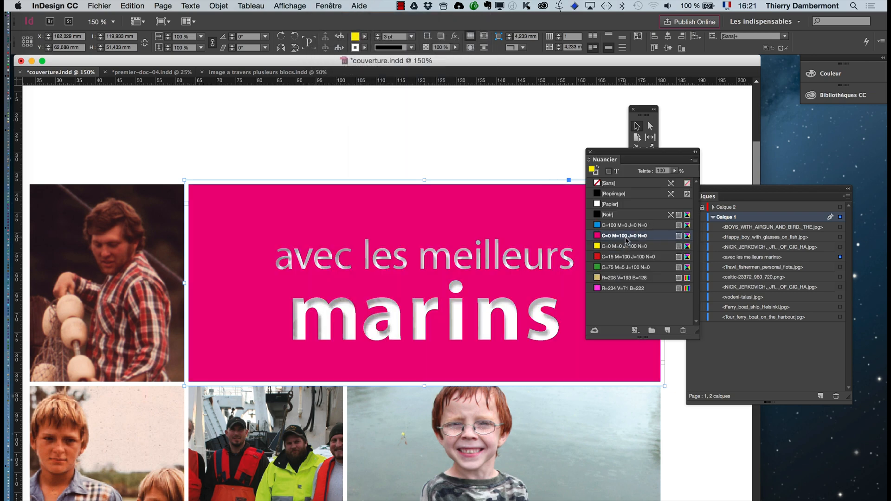
{"action": "left_click", "coordinate": [622, 226]}
{"action": "left_click", "coordinate": [624, 235]}
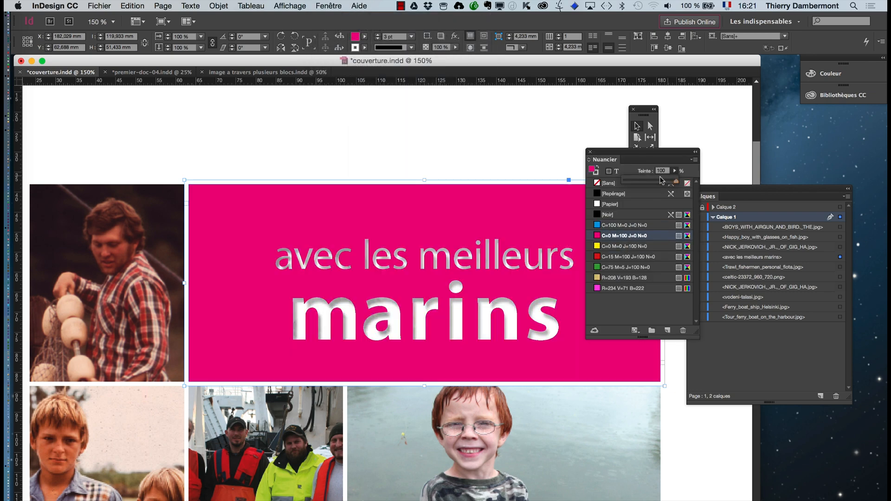
{"action": "left_click_drag", "start_coordinate": [662, 180], "coordinate": [723, 134]}
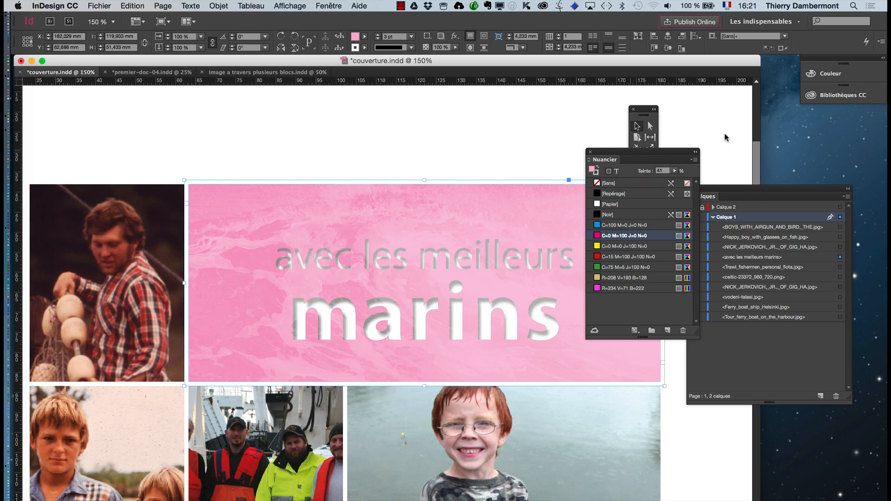
- Try the R=208 V=193 B=128 swatch on the title block, followed by cyan at a 49 % tint
{"action": "left_click", "coordinate": [705, 201]}
{"action": "left_click", "coordinate": [724, 253]}
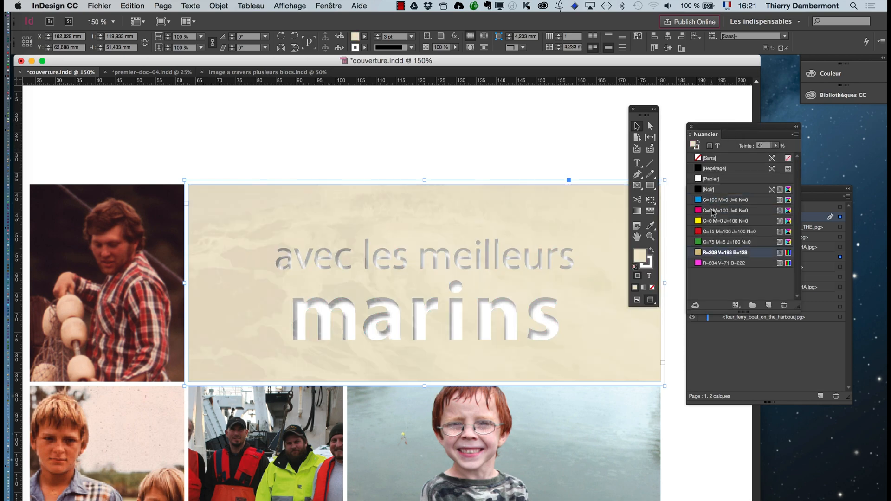
{"action": "left_click", "coordinate": [715, 201]}
{"action": "mouse_move", "coordinate": [747, 159]}
{"action": "left_mouse_down"}
{"action": "mouse_move", "coordinate": [737, 158]}
{"action": "mouse_move", "coordinate": [751, 158]}
{"action": "left_mouse_up"}
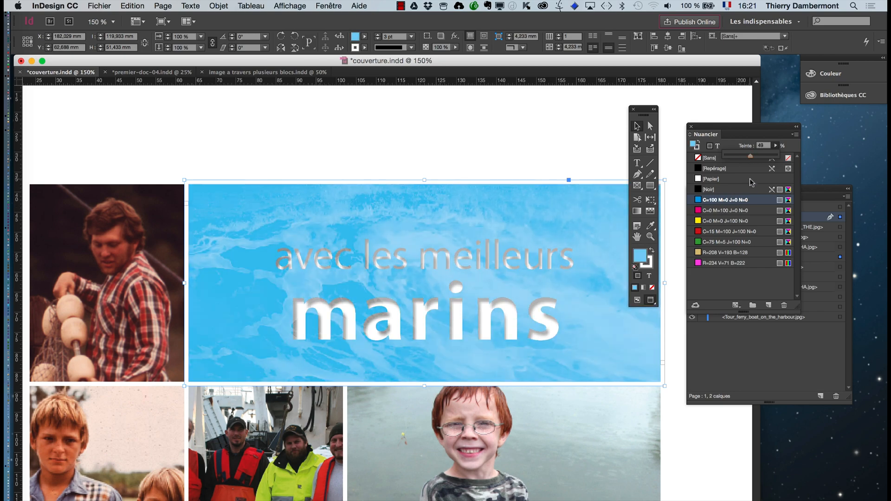
- Create a new RVB swatch with R=43 V=70 B=64 and save it to Ma bibliothèque
{"action": "left_click", "coordinate": [794, 135]}
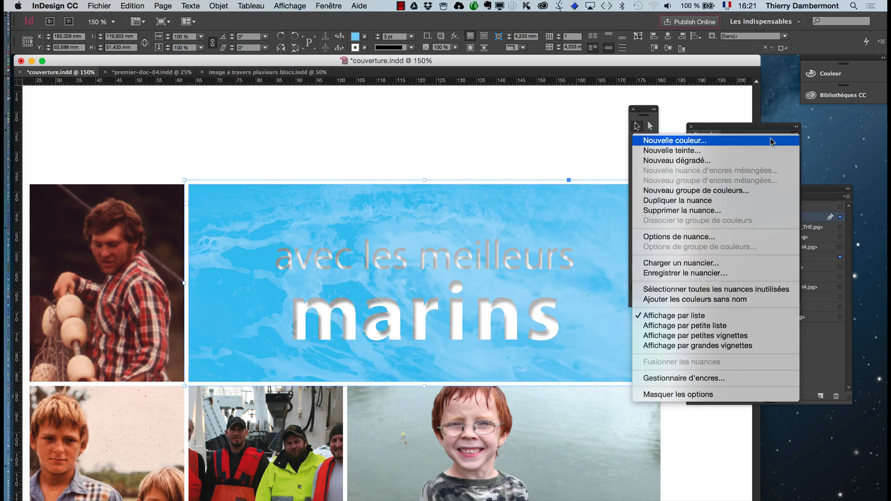
{"action": "left_click", "coordinate": [765, 141]}
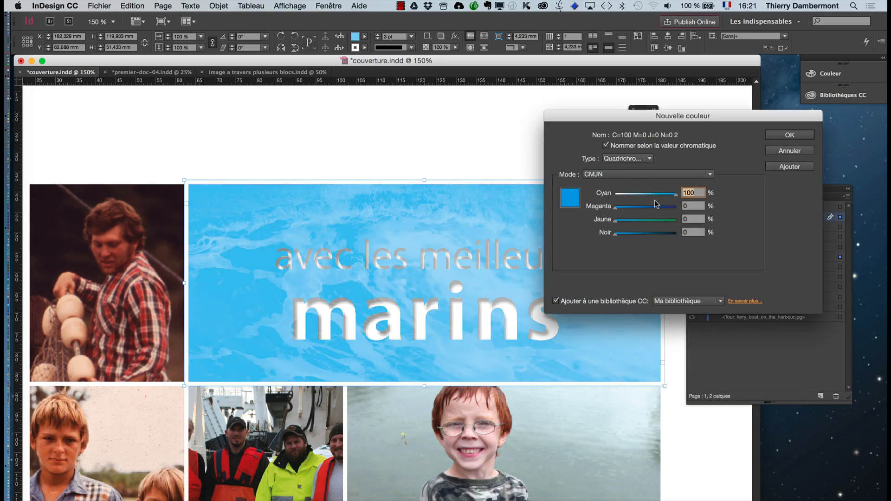
{"action": "left_click", "coordinate": [635, 175]}
{"action": "left_click", "coordinate": [631, 217]}
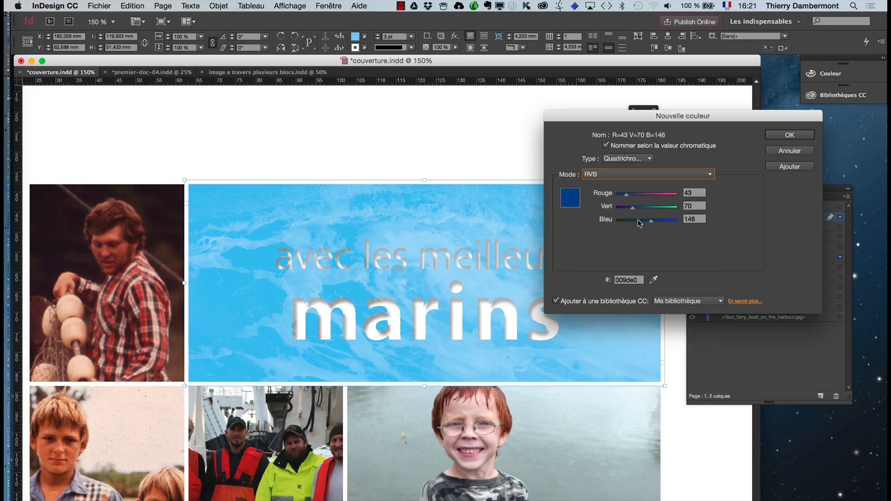
{"action": "left_click", "coordinate": [767, 138]}
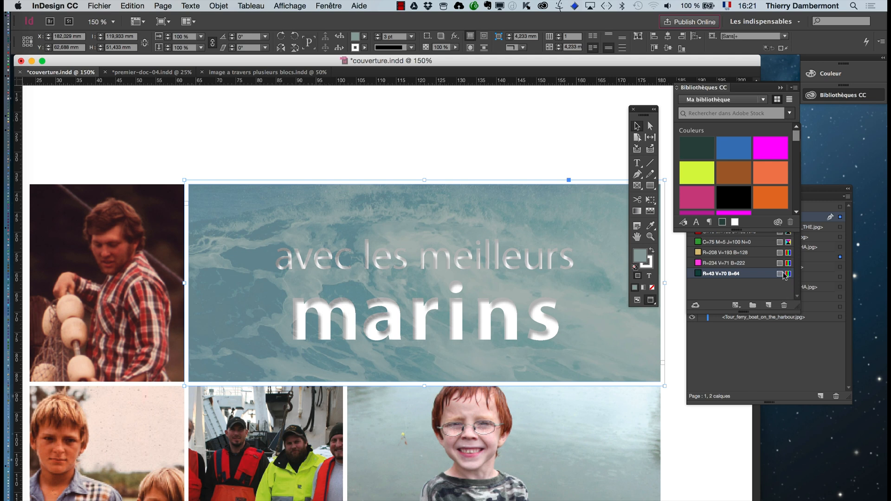
- Fill the title block with the R=43 V=70 B=64 swatch at 100 % tint and deselect the block
{"action": "double_click", "coordinate": [767, 275]}
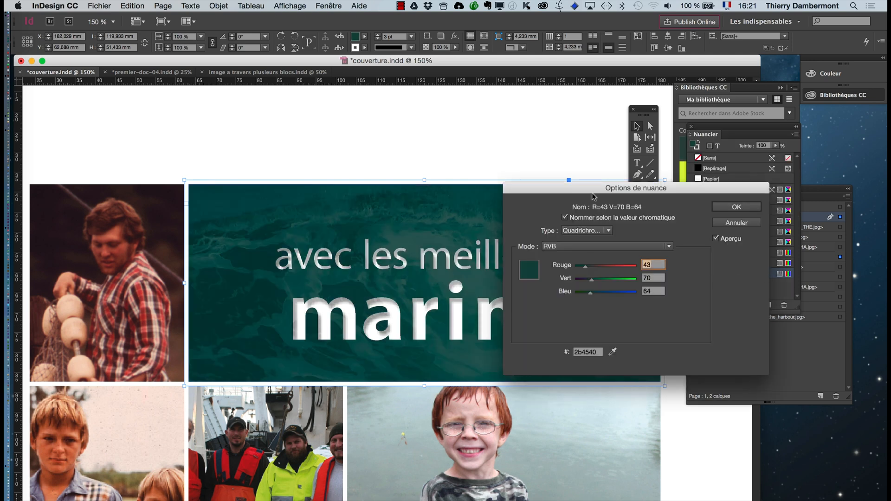
{"action": "left_click", "coordinate": [756, 211]}
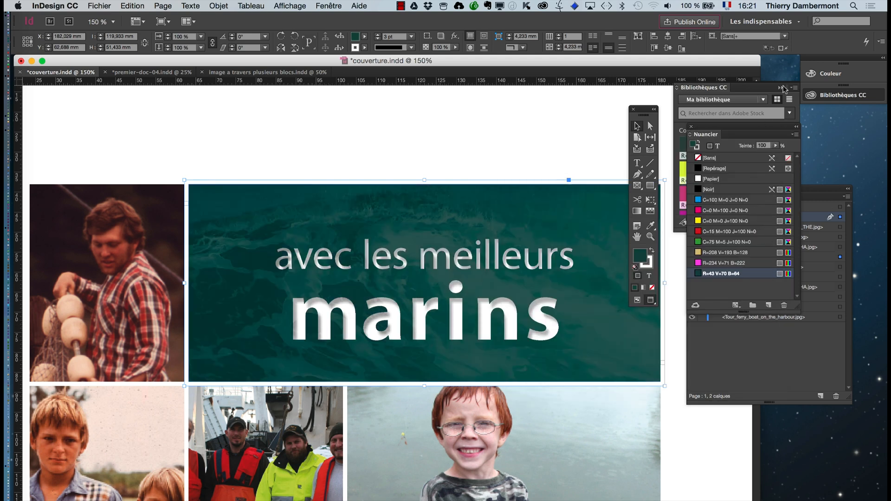
{"action": "left_click", "coordinate": [781, 88]}
{"action": "left_click", "coordinate": [371, 159]}
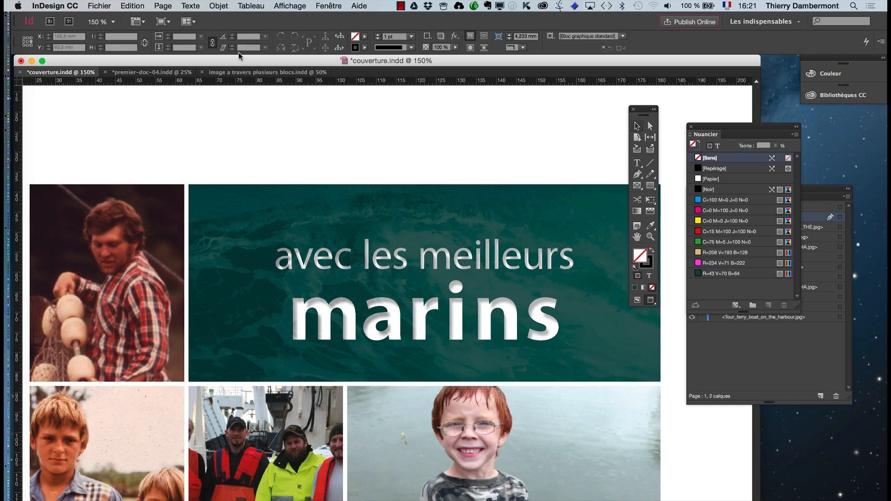
- Save couverture.indd, compress the file in Finder's "jour 1 ID avancé" folder and return to InDesign
{"action": "left_click", "coordinate": [91, 5]}
{"action": "left_click", "coordinate": [119, 71]}
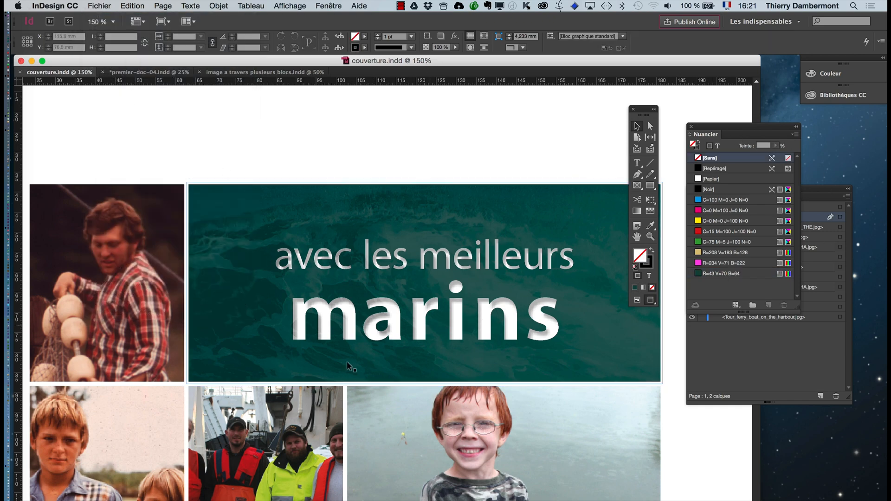
{"action": "key", "text": "super+Tab"}
{"action": "key", "text": "super+Tab"}
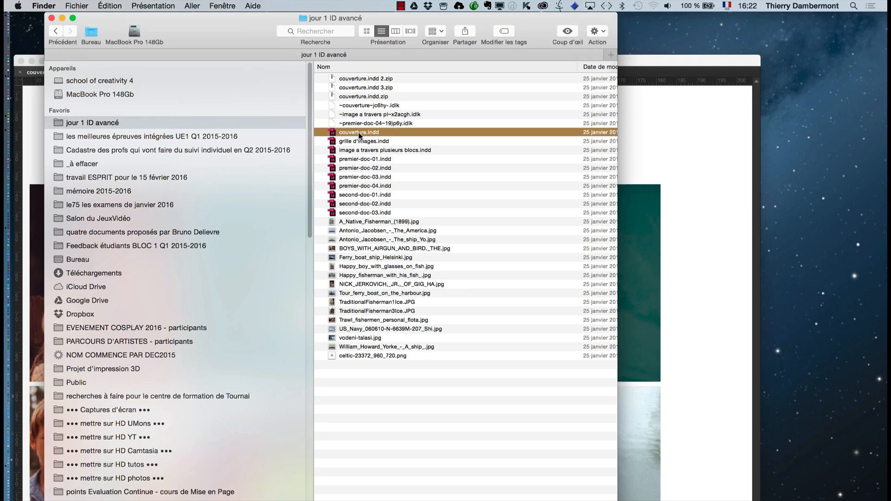
{"action": "right_click", "coordinate": [359, 132]}
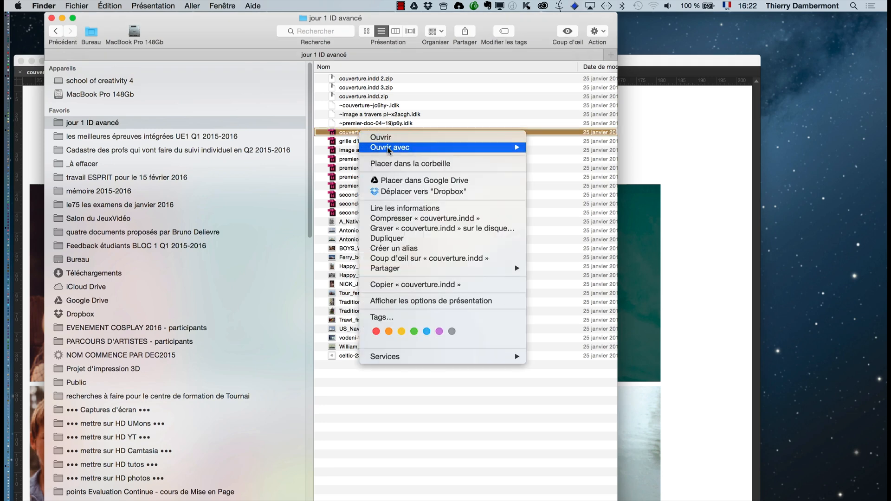
{"action": "left_click", "coordinate": [402, 218]}
{"action": "key", "text": "super+Tab"}
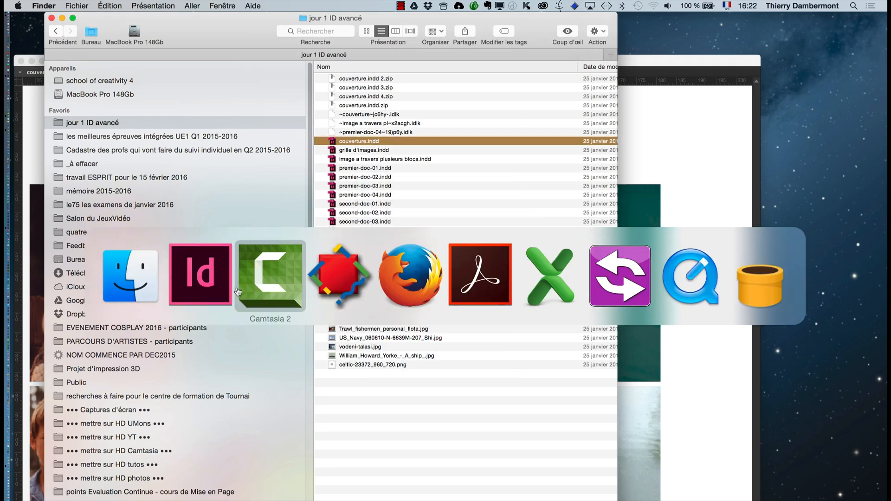
{"action": "left_click", "coordinate": [220, 293]}
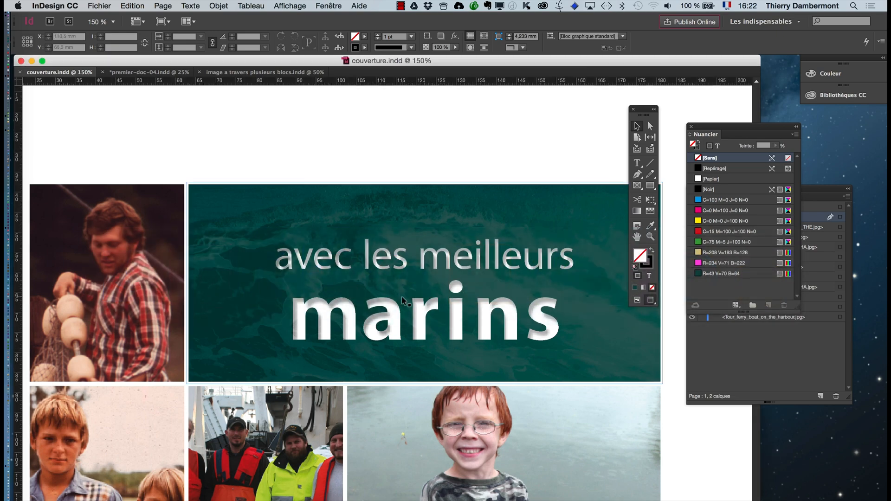
- Close the tools and clear space around the layer list by repositioning the Nuancier and Calques, with Calque 1 collapsed
{"action": "left_click", "coordinate": [677, 156]}
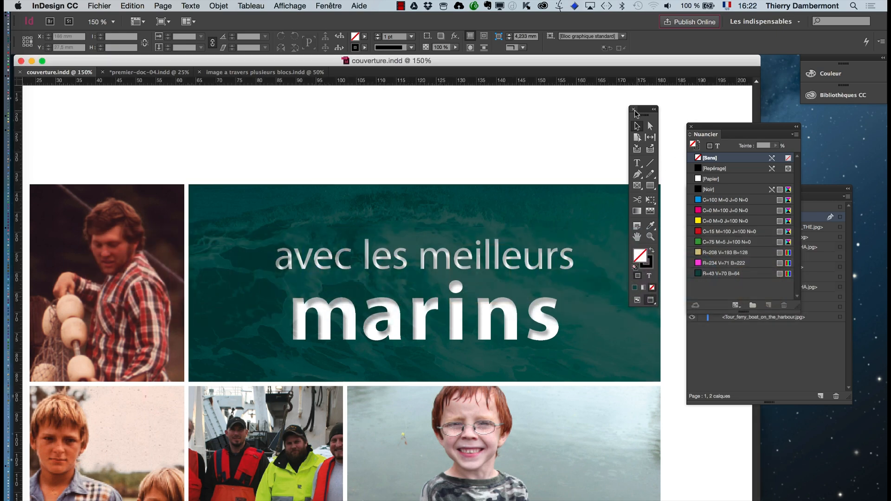
{"action": "left_click", "coordinate": [634, 110]}
{"action": "left_click_drag", "start_coordinate": [709, 133], "coordinate": [692, 416]}
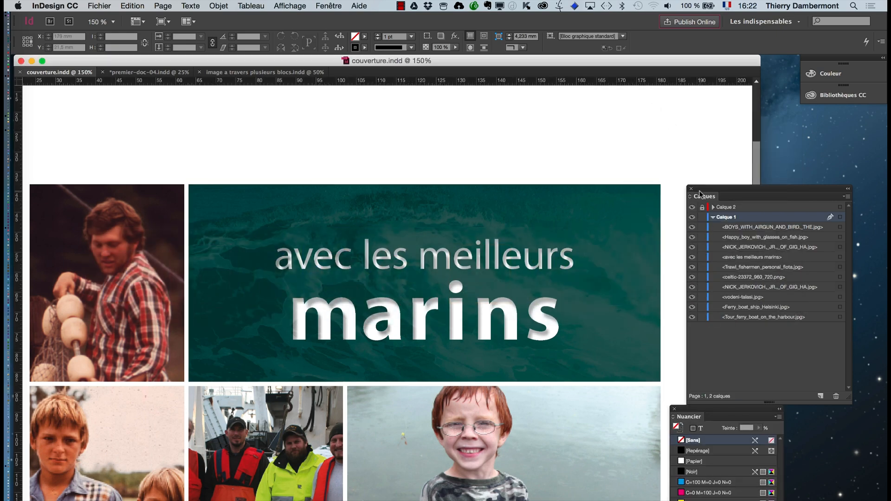
{"action": "left_click_drag", "start_coordinate": [700, 194], "coordinate": [657, 138]}
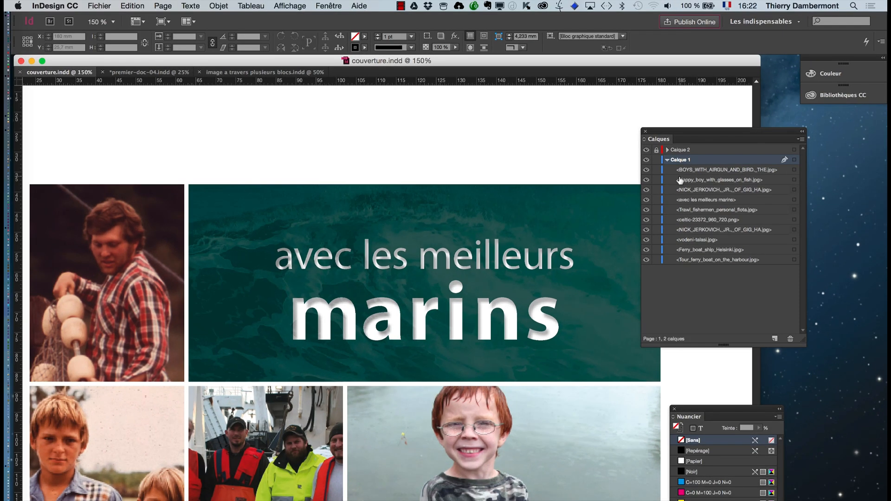
{"action": "left_click", "coordinate": [667, 159]}
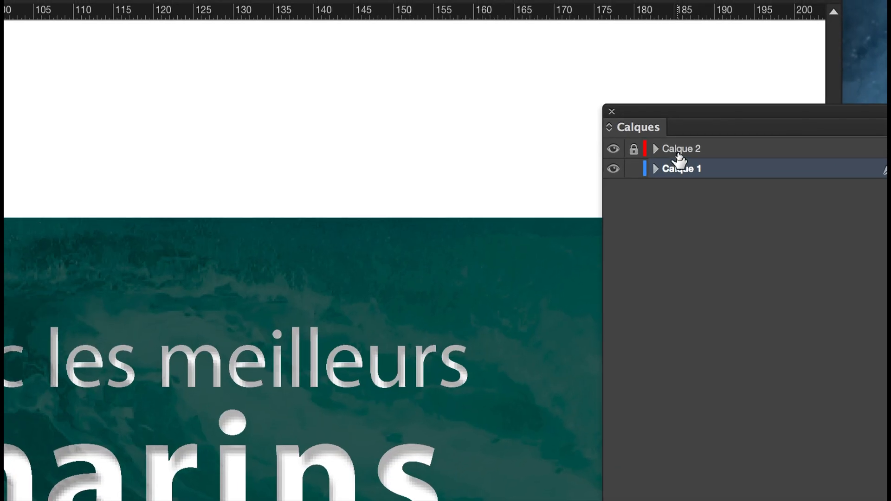
- Duplicate Calque 2, hide the copy and make it the highlighted layer
{"action": "left_click", "coordinate": [678, 149]}
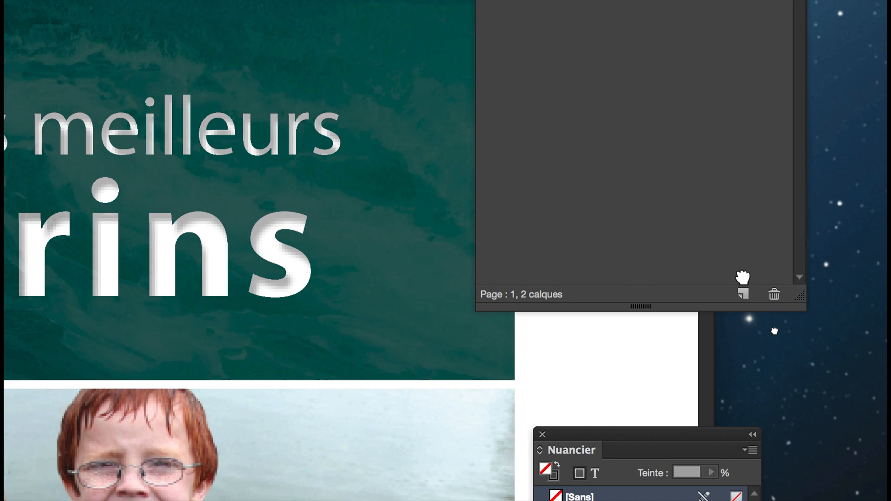
{"action": "left_click_drag", "start_coordinate": [743, 278], "coordinate": [742, 289]}
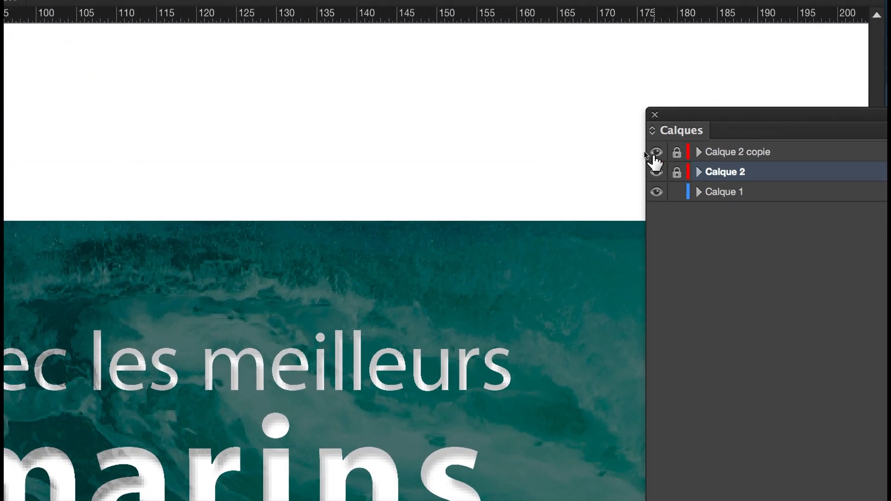
{"action": "left_click", "coordinate": [655, 153]}
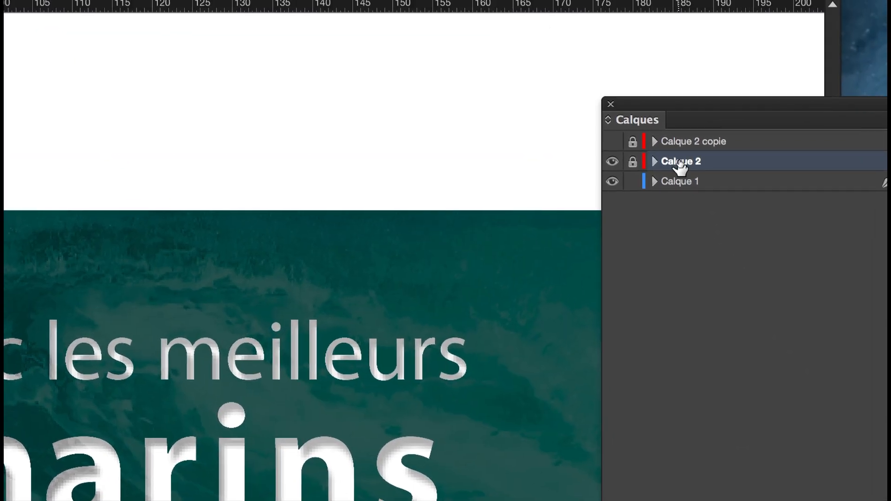
{"action": "left_click", "coordinate": [677, 142]}
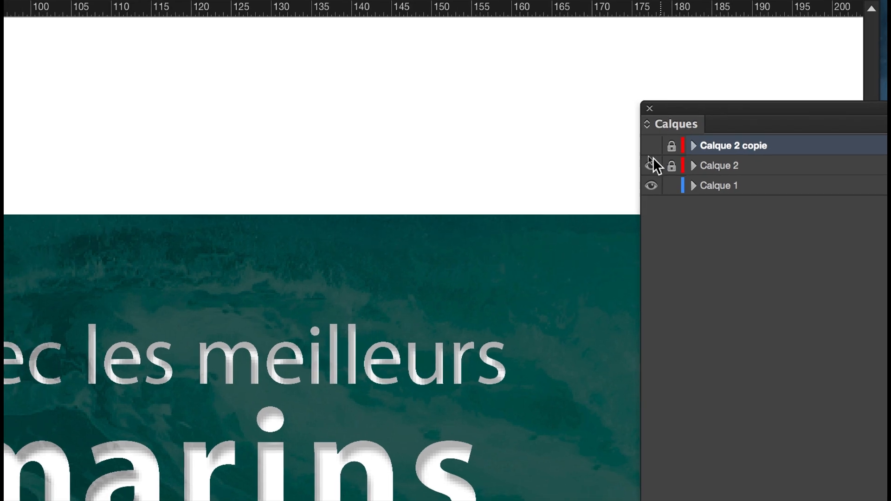
- Hide Calque 2, then place Calque 2 copie beneath Calque 1 and make the copy visible
{"action": "left_click", "coordinate": [651, 165]}
{"action": "left_click", "coordinate": [706, 166]}
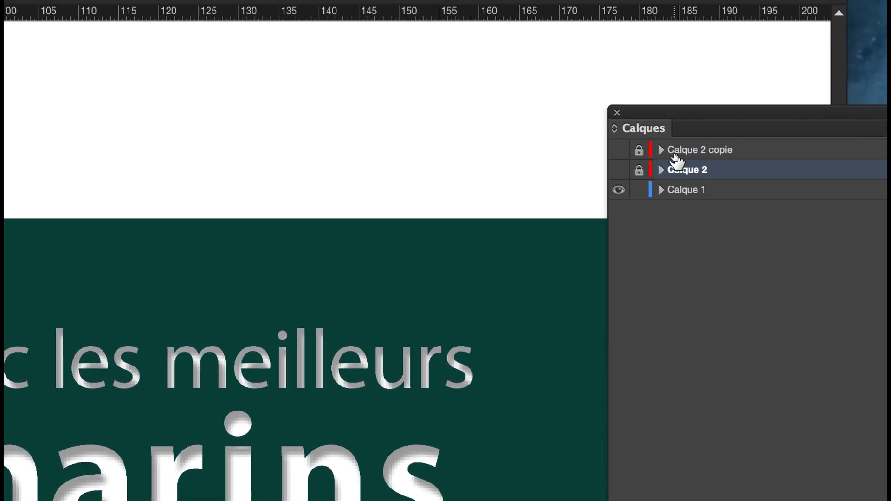
{"action": "left_click", "coordinate": [679, 151]}
{"action": "left_click_drag", "start_coordinate": [707, 158], "coordinate": [690, 179]}
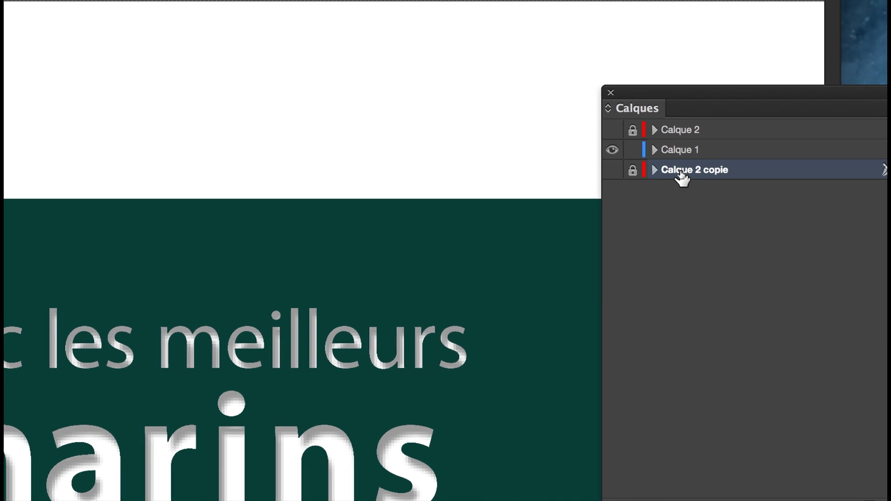
{"action": "left_click", "coordinate": [612, 170]}
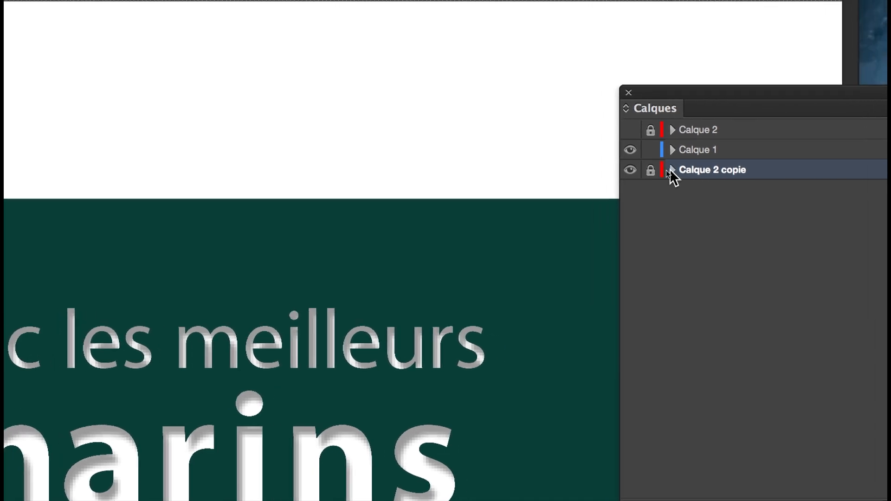
- Unlock Calque 2 copie with its contents expanded, and lock Calque 1 instead
{"action": "left_click", "coordinate": [671, 171]}
{"action": "left_click", "coordinate": [671, 171]}
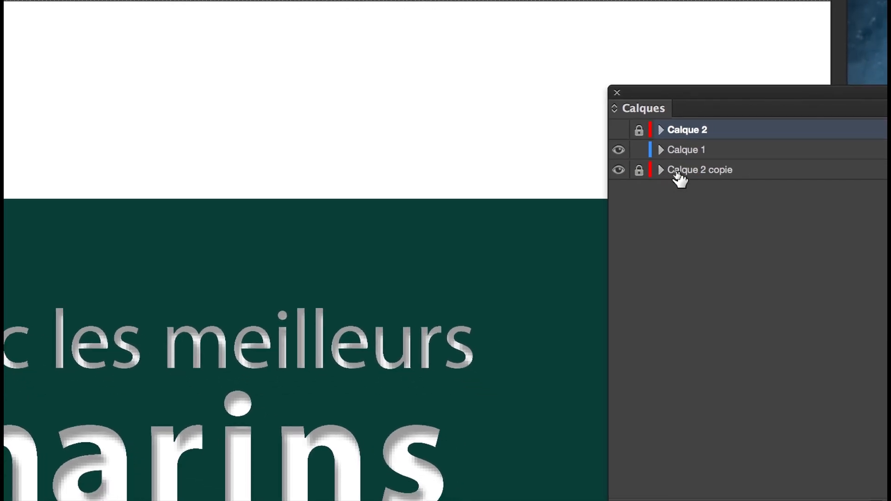
{"action": "left_click", "coordinate": [675, 175]}
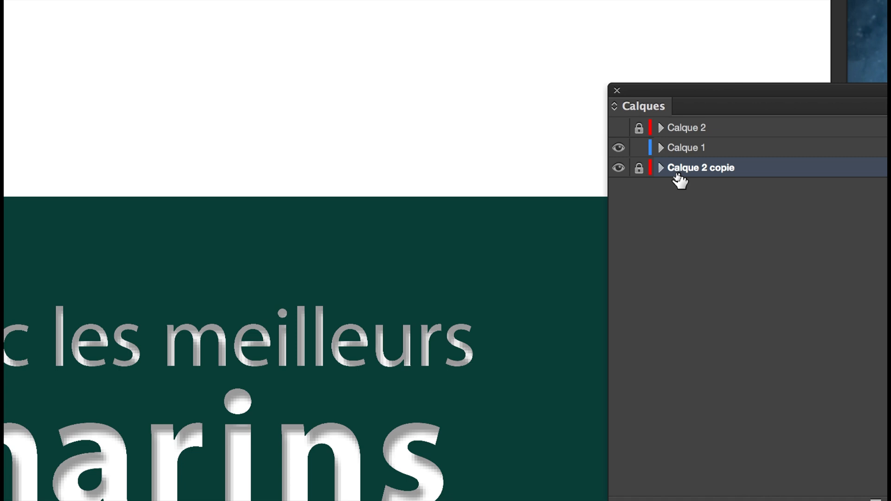
{"action": "left_click", "coordinate": [639, 168]}
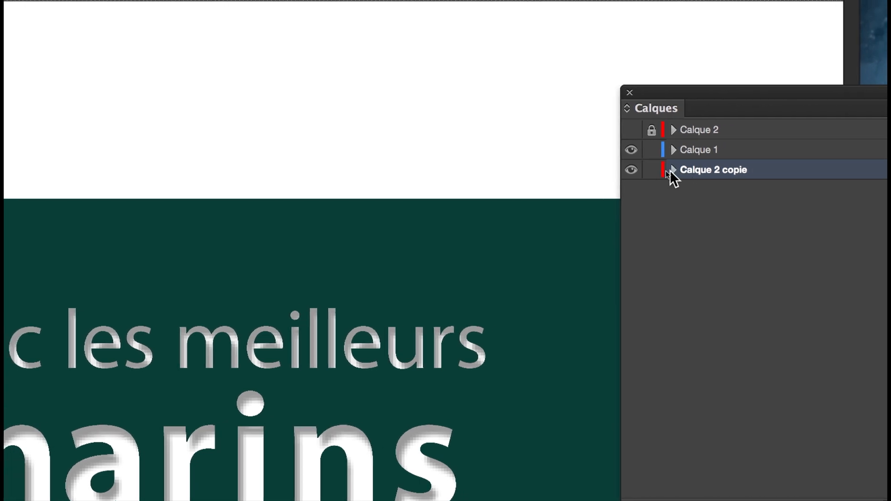
{"action": "left_click", "coordinate": [652, 149]}
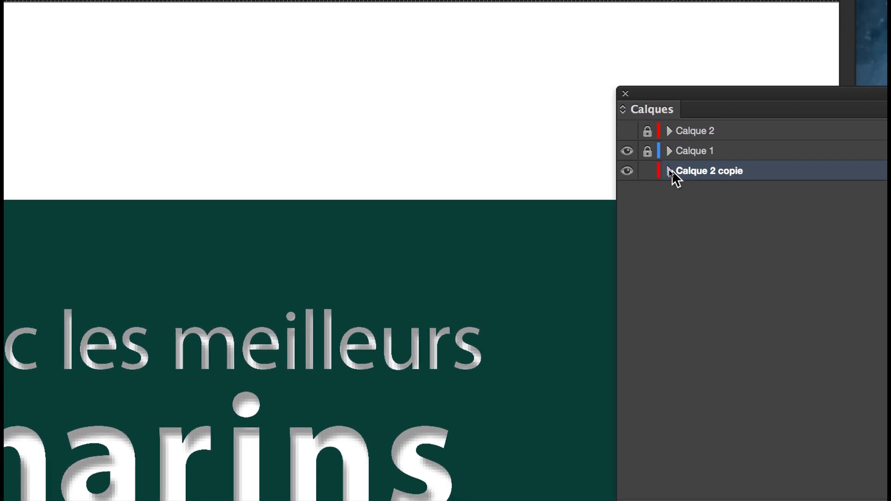
{"action": "left_click", "coordinate": [672, 170]}
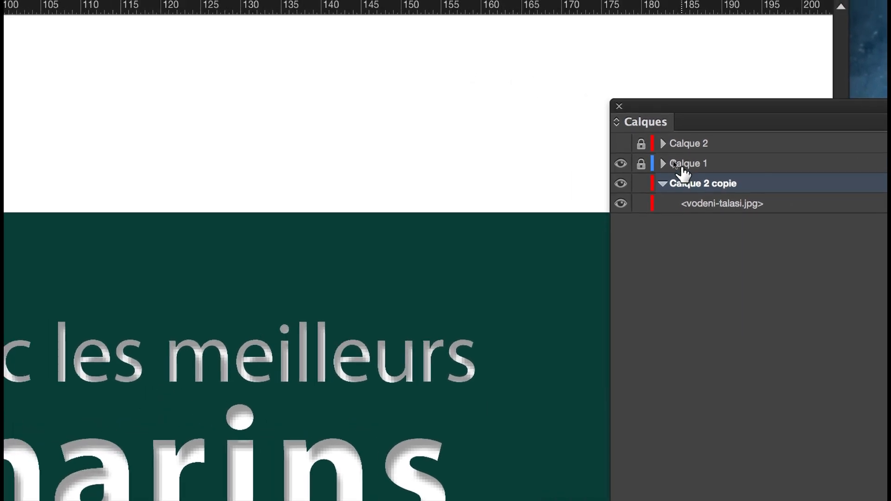
- Unlock Calque 1, relock Calque 2 copie and select the "avec les meilleurs marins" block from Calque 1's expanded contents
{"action": "left_click", "coordinate": [668, 166]}
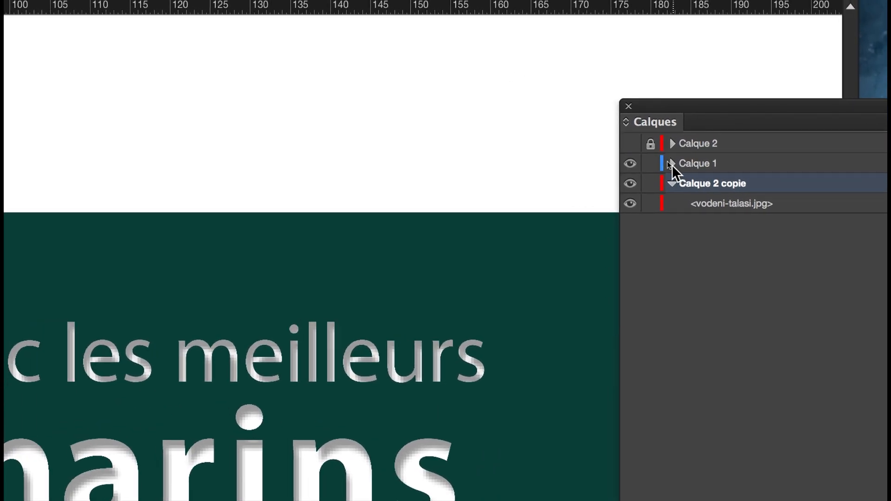
{"action": "left_click", "coordinate": [671, 163]}
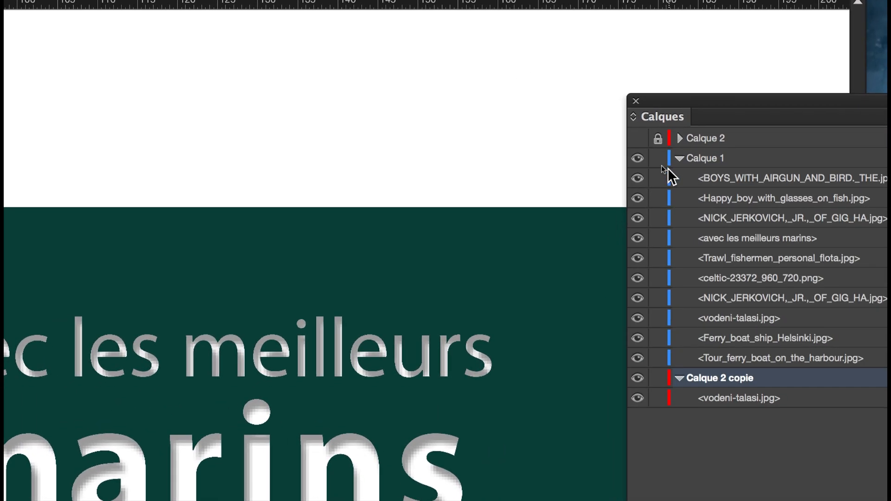
{"action": "left_click", "coordinate": [671, 164]}
{"action": "left_click", "coordinate": [663, 173]}
{"action": "left_click", "coordinate": [687, 154]}
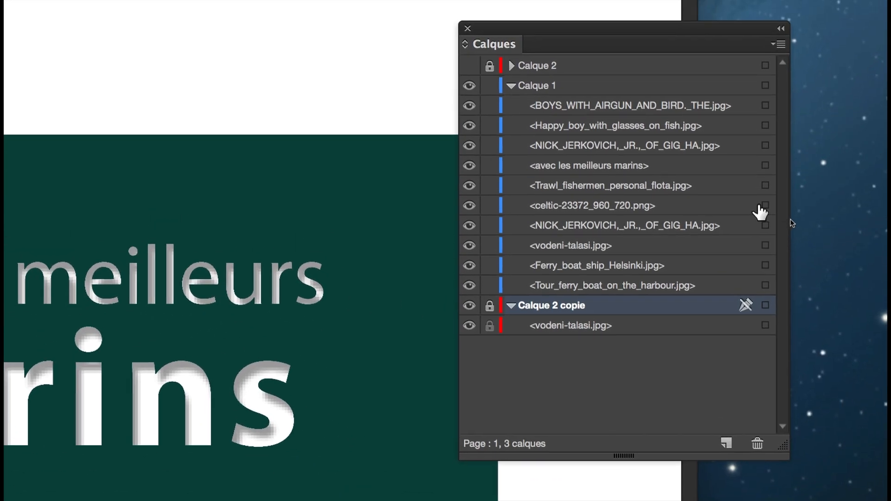
{"action": "left_click", "coordinate": [765, 165]}
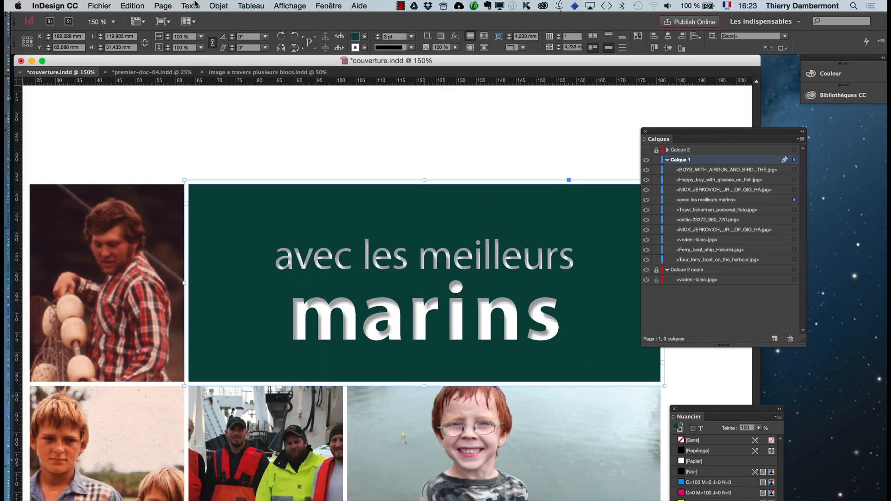
{"action": "left_click", "coordinate": [221, 5]}
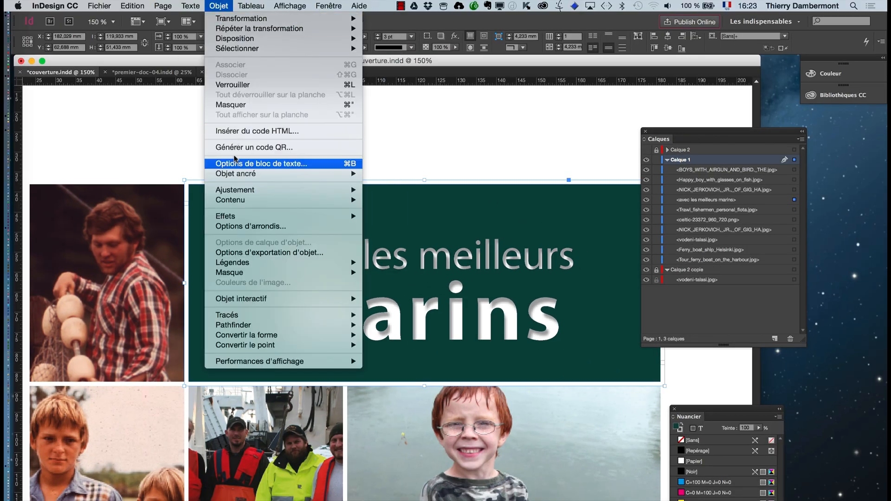
{"action": "mouse_move", "coordinate": [332, 218]}
{"action": "left_click", "coordinate": [380, 216]}
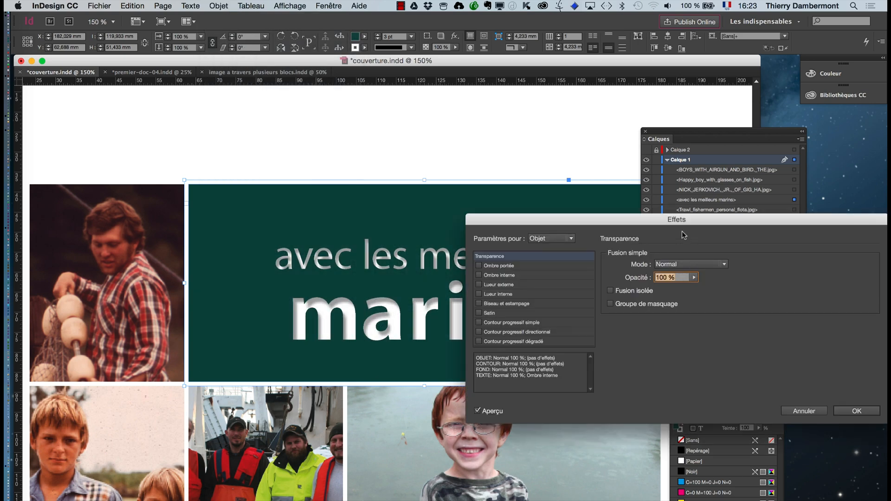
{"action": "left_click_drag", "start_coordinate": [695, 279], "coordinate": [692, 259]}
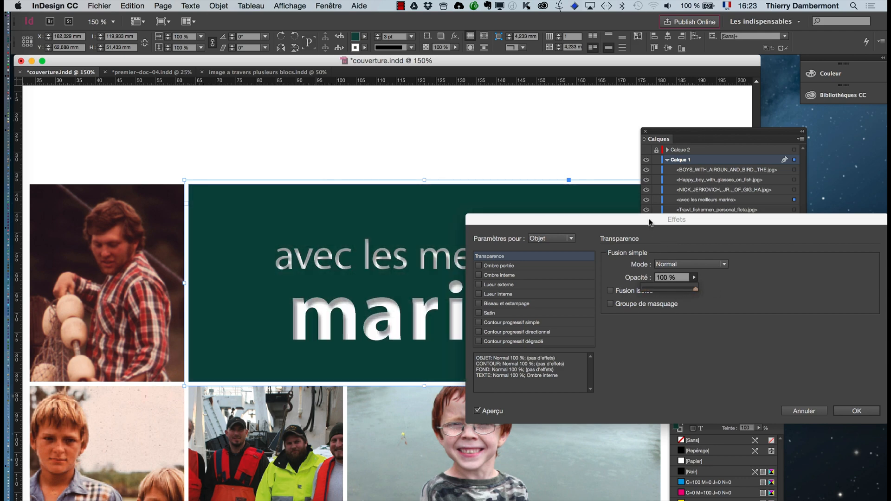
{"action": "left_click_drag", "start_coordinate": [648, 221], "coordinate": [601, 265]}
{"action": "left_click", "coordinate": [752, 455]}
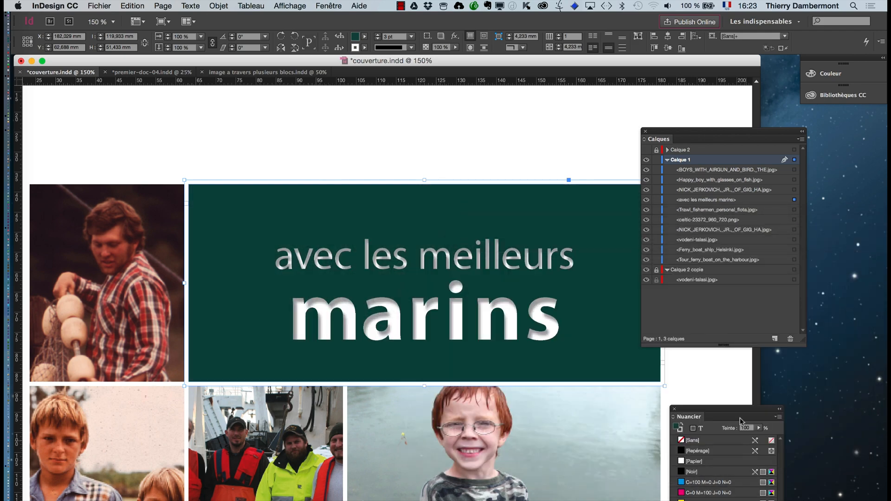
- Collapse Calque 2 copie in the layer list and leave Calque 1's contents expanded
{"action": "left_click", "coordinate": [668, 160]}
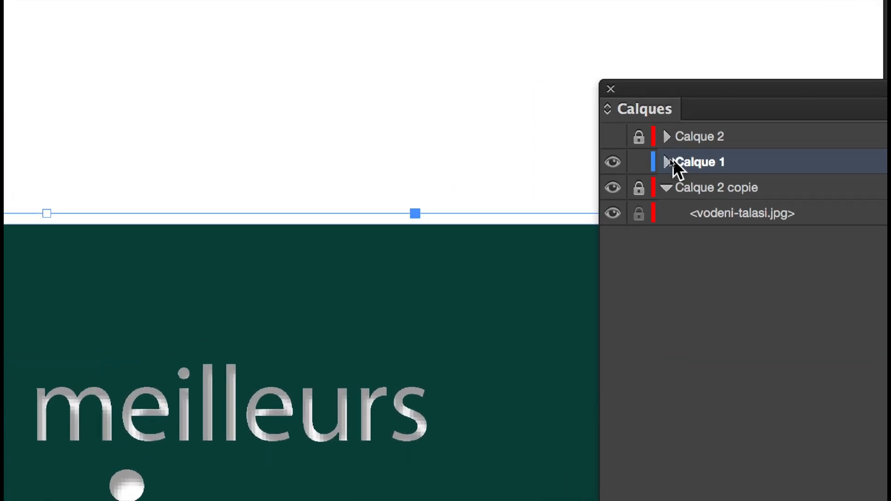
{"action": "left_click", "coordinate": [671, 160]}
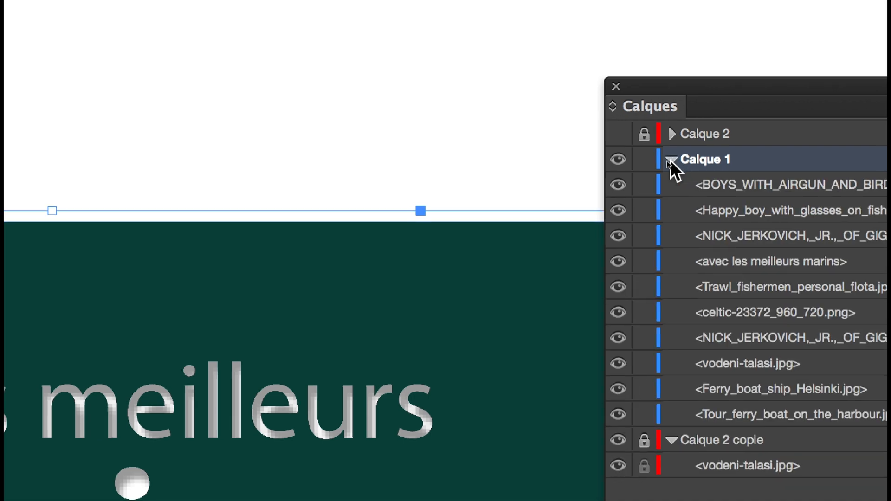
{"action": "left_click", "coordinate": [671, 161]}
{"action": "left_click", "coordinate": [670, 169]}
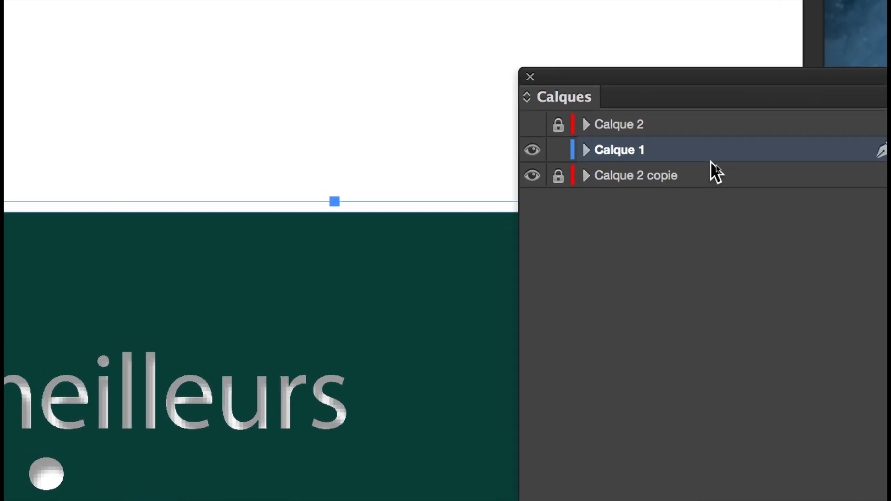
{"action": "left_click", "coordinate": [672, 160]}
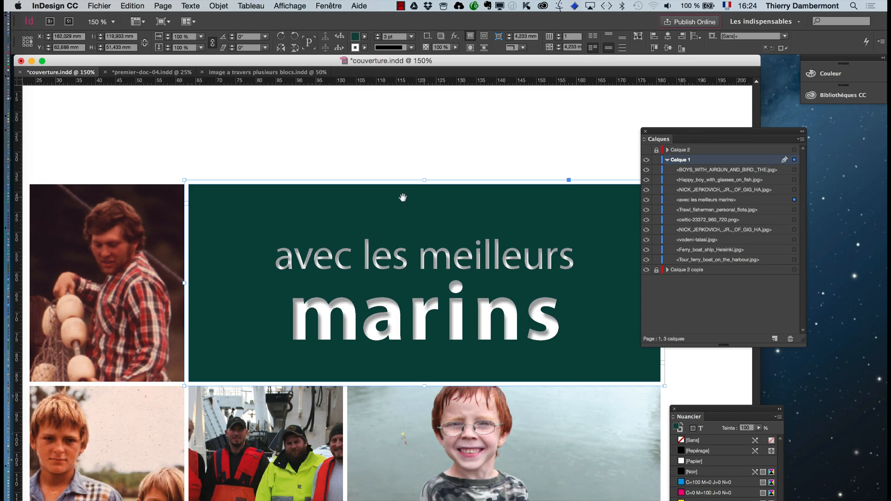
- Open the title block's Transparency effects below the block, keeping it in view, and target the settings at Fond
{"action": "scroll", "coordinate": [309, 162], "scroll_direction": "right", "scroll_amount": 4}
{"action": "scroll", "coordinate": [308, 161], "scroll_direction": "down", "scroll_amount": 2}
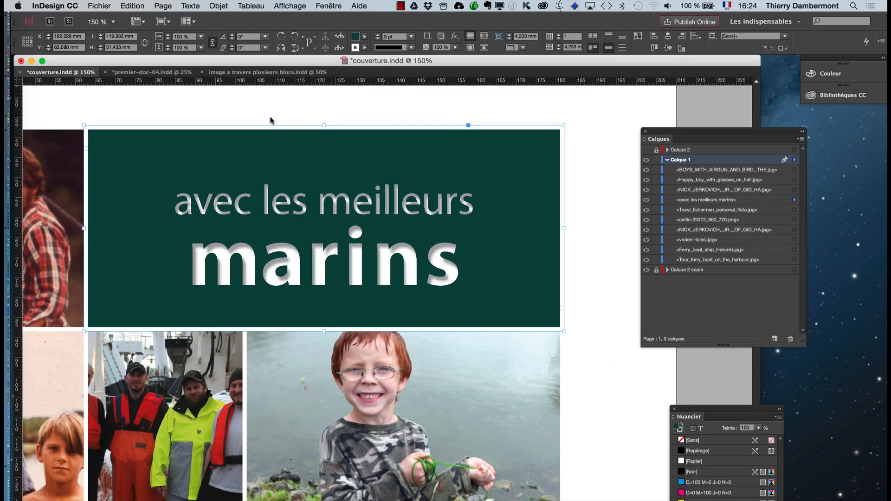
{"action": "left_click", "coordinate": [218, 6]}
{"action": "mouse_move", "coordinate": [274, 219]}
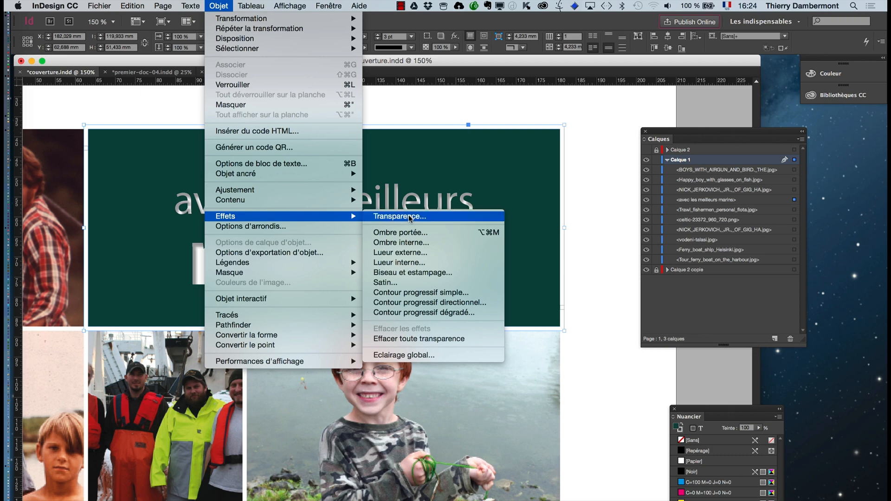
{"action": "left_click", "coordinate": [411, 217]}
{"action": "left_click_drag", "start_coordinate": [481, 255], "coordinate": [481, 318]}
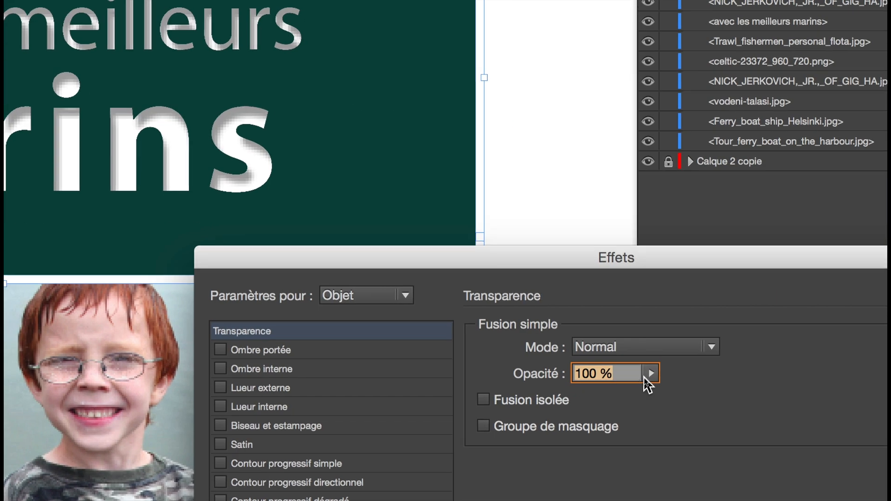
{"action": "left_click", "coordinate": [648, 375]}
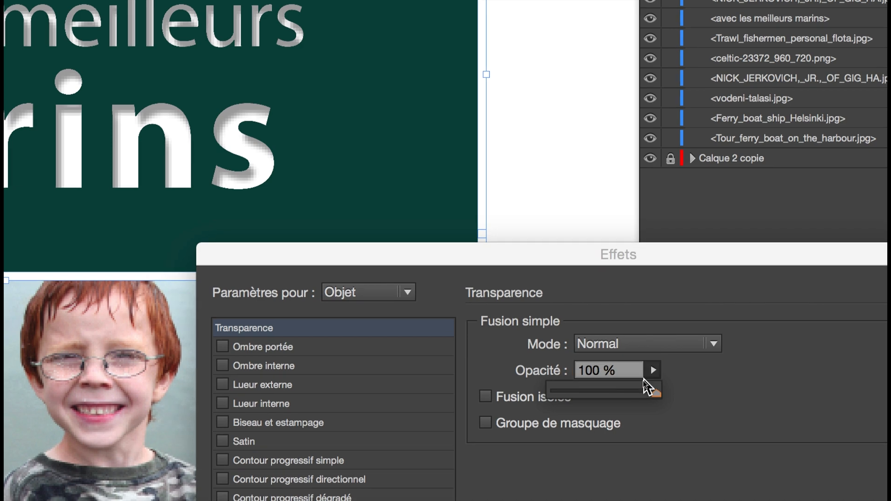
{"action": "mouse_move", "coordinate": [647, 391]}
{"action": "left_mouse_down"}
{"action": "mouse_move", "coordinate": [580, 379]}
{"action": "mouse_move", "coordinate": [646, 381]}
{"action": "left_mouse_up"}
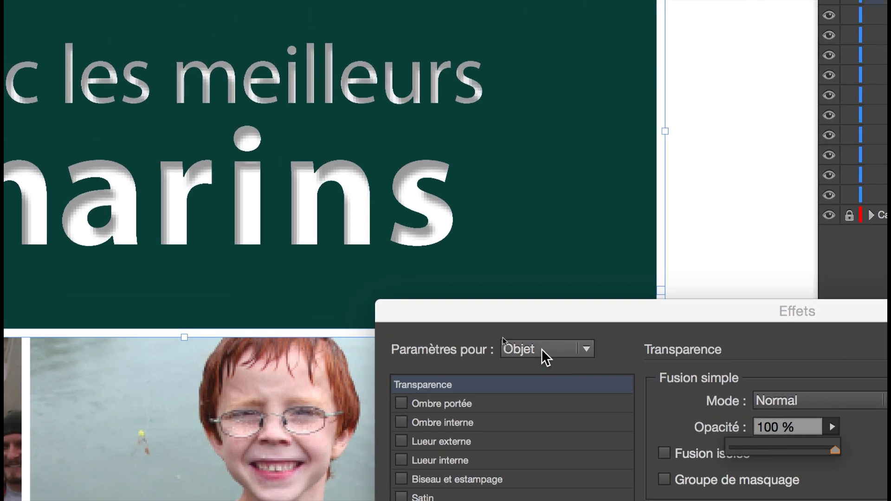
{"action": "left_click", "coordinate": [542, 349]}
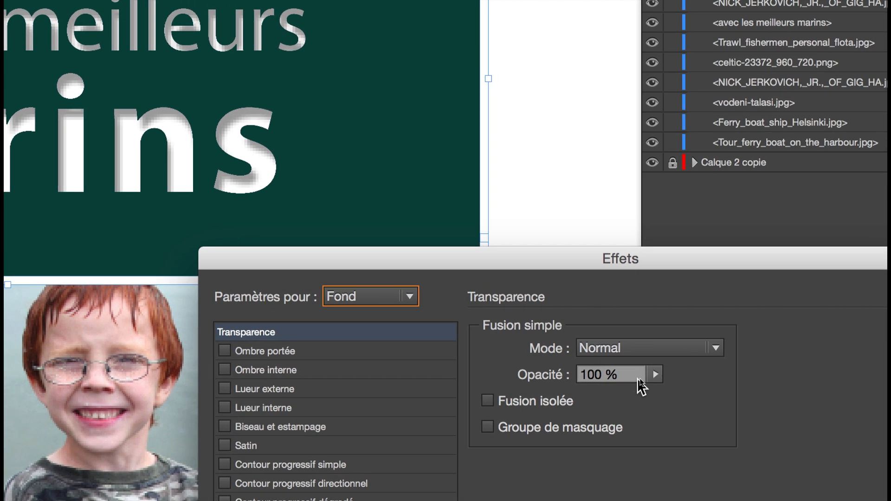
- Try the block's fill at 32 % opacity and restore it to 100 %
{"action": "left_click", "coordinate": [831, 391]}
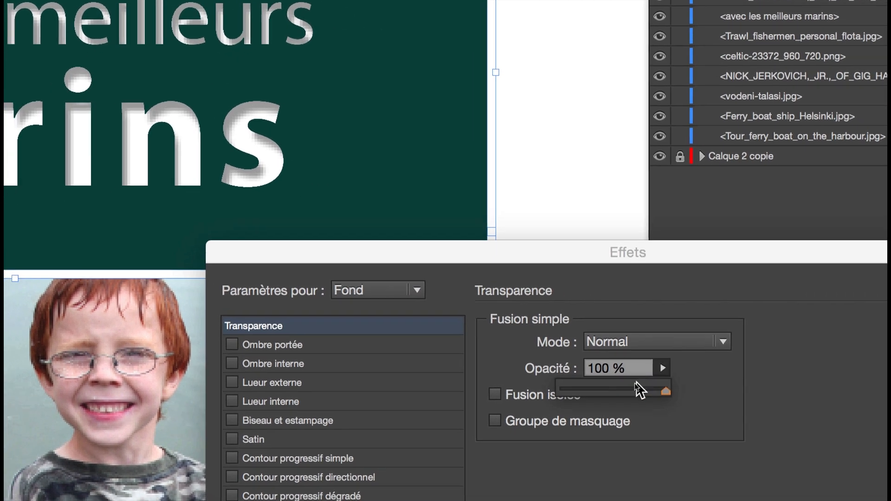
{"action": "left_click_drag", "start_coordinate": [651, 398], "coordinate": [593, 398]}
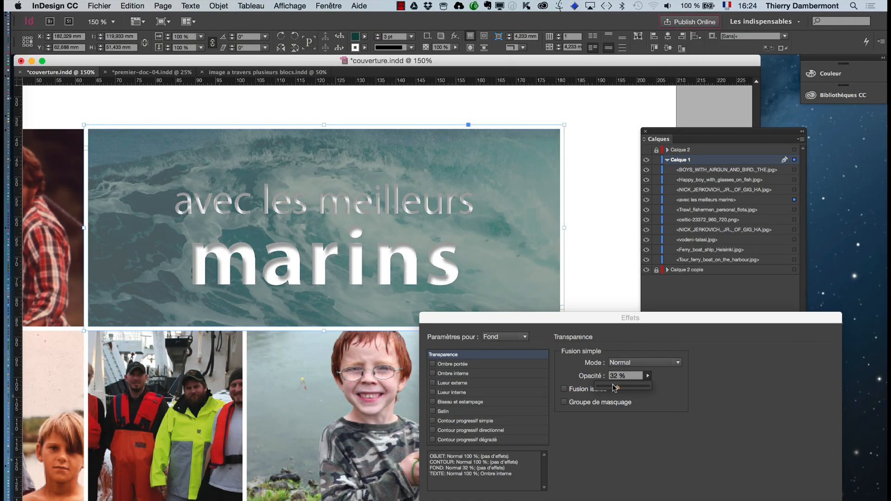
{"action": "left_click_drag", "start_coordinate": [619, 386], "coordinate": [664, 389]}
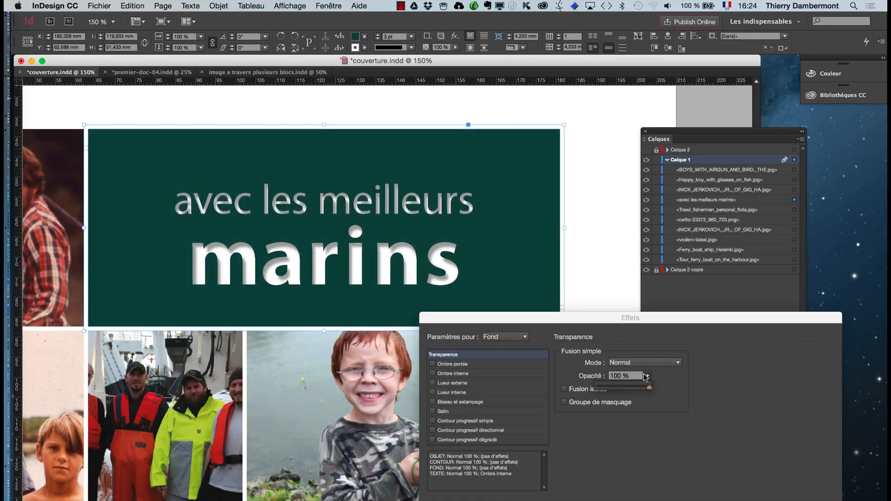
- Try the Produit, Superposition, Incrustation and Lumière tamisée blending modes on the title block's fill
{"action": "left_click", "coordinate": [647, 363]}
{"action": "left_click", "coordinate": [637, 388]}
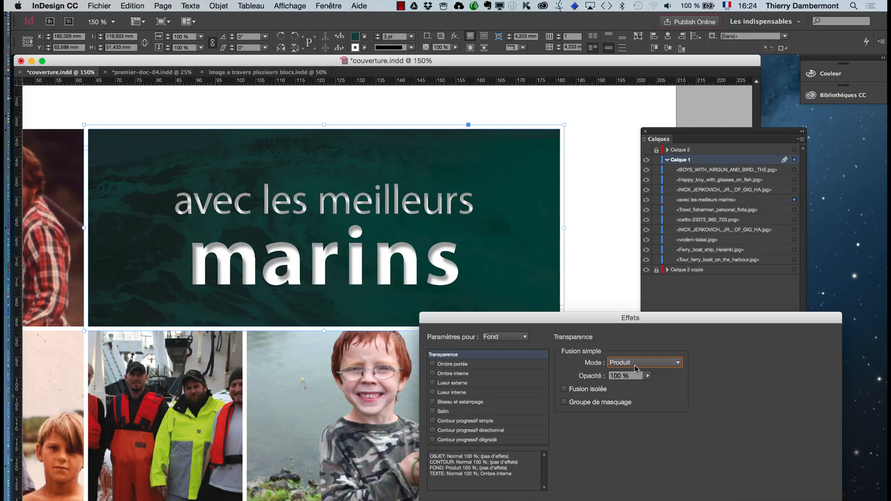
{"action": "left_click", "coordinate": [633, 366]}
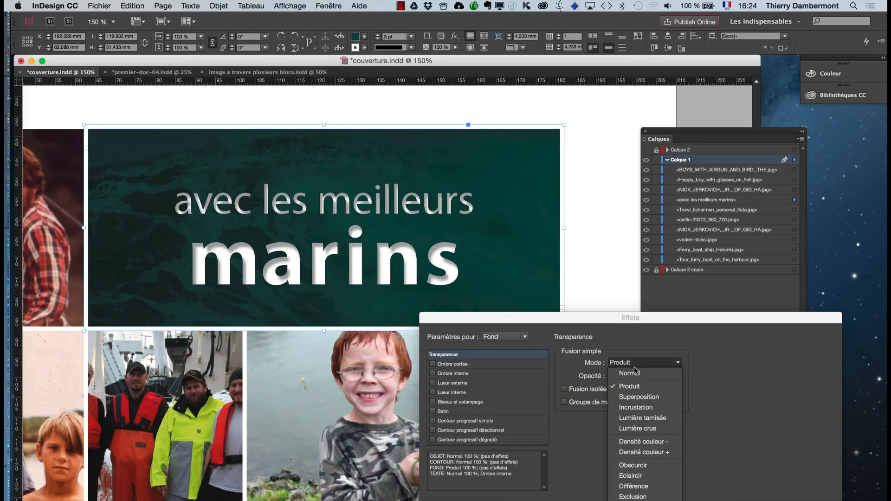
{"action": "left_click", "coordinate": [637, 401]}
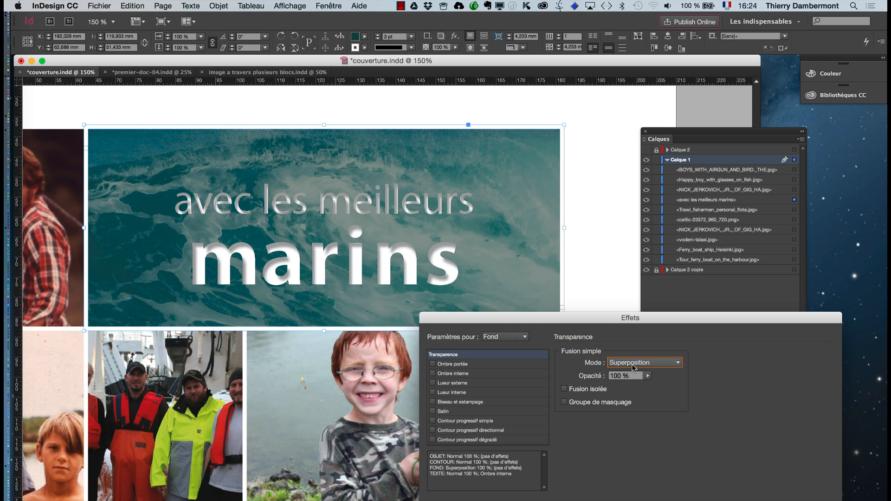
{"action": "left_click", "coordinate": [634, 366]}
{"action": "left_click", "coordinate": [634, 407]}
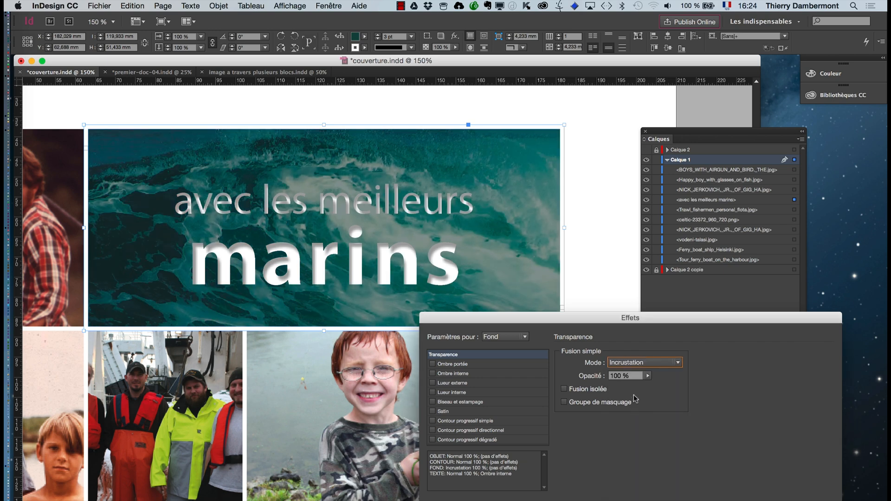
{"action": "left_click", "coordinate": [629, 364]}
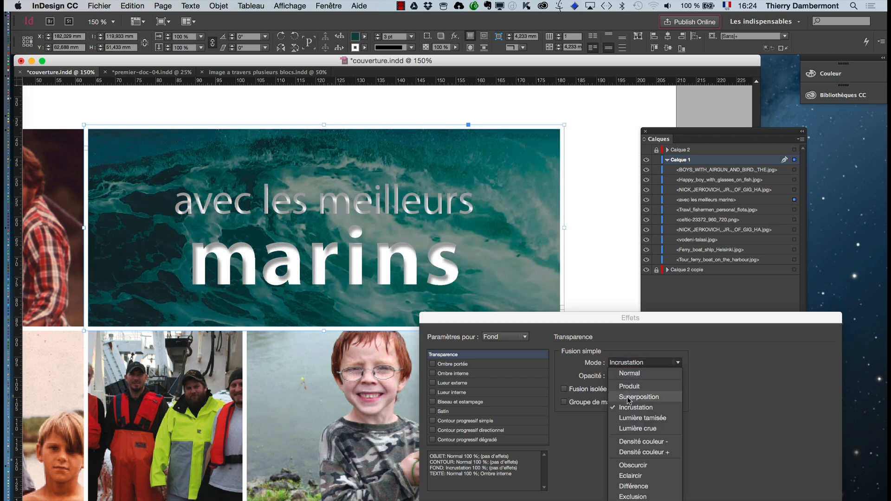
{"action": "left_click", "coordinate": [633, 418]}
- Set the title block's fill blending mode to Lumière crue, apply the effects and deselect the block
{"action": "left_click", "coordinate": [642, 365]}
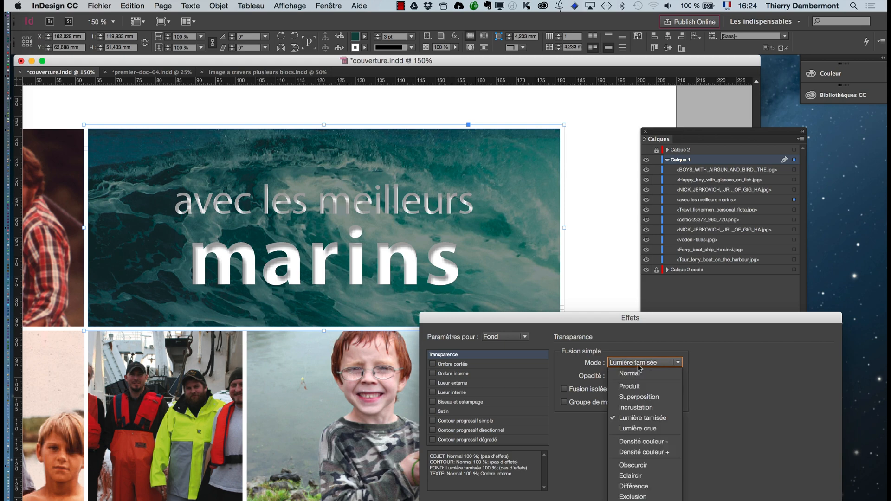
{"action": "left_click", "coordinate": [638, 428]}
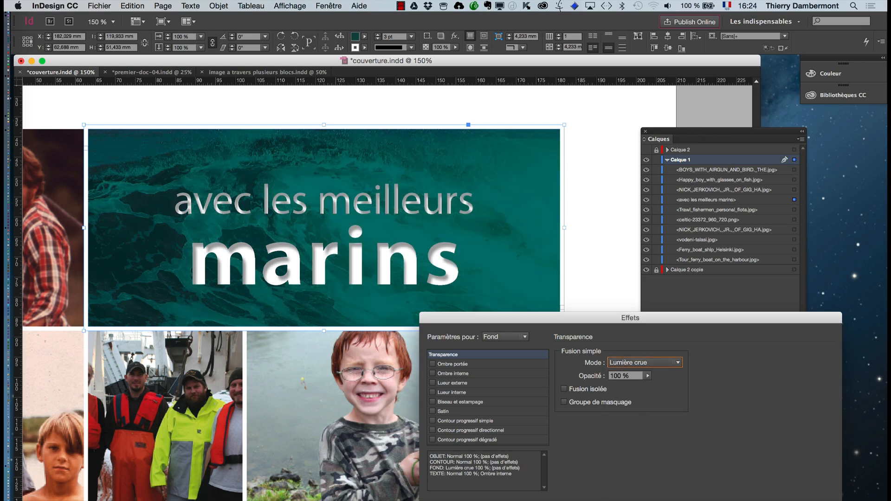
{"action": "key", "text": "Return"}
{"action": "left_click", "coordinate": [608, 310]}
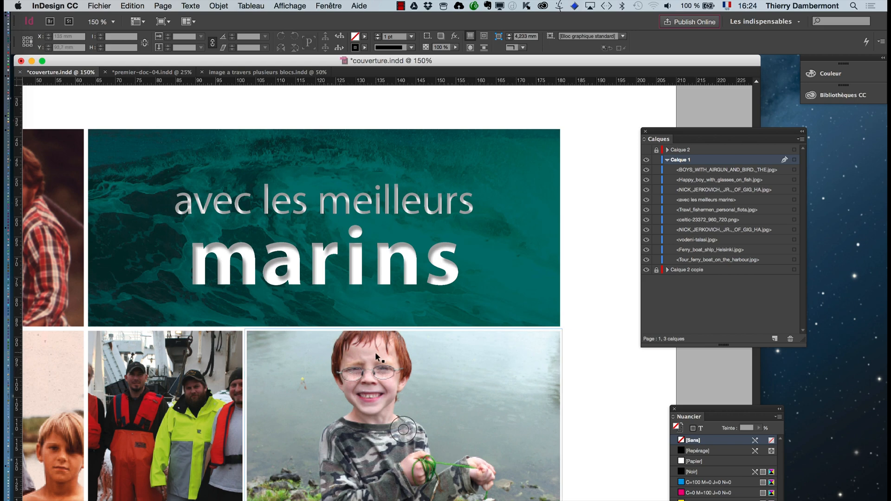
{"action": "scroll", "coordinate": [375, 352], "scroll_direction": "down", "scroll_amount": 2, "text": "alt"}
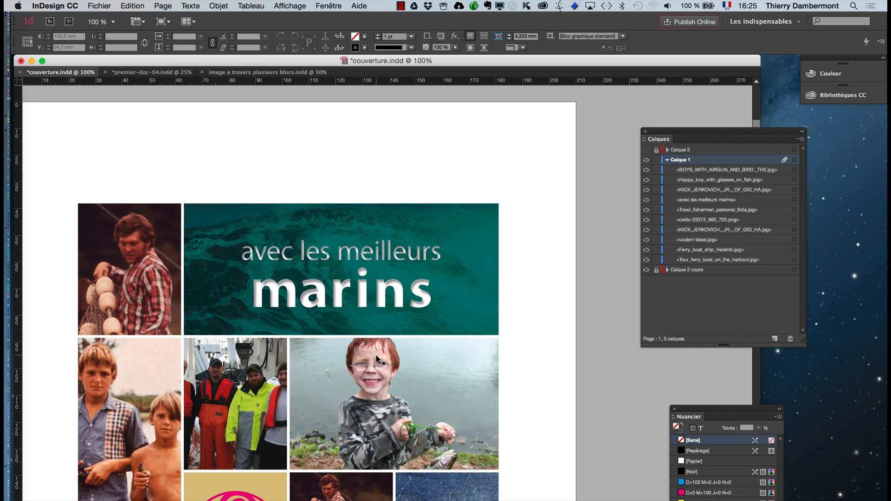
- Collapse Calque 1, unlock Calque 2 copie, and group the title block with the wave image beneath it
{"action": "left_click", "coordinate": [666, 160]}
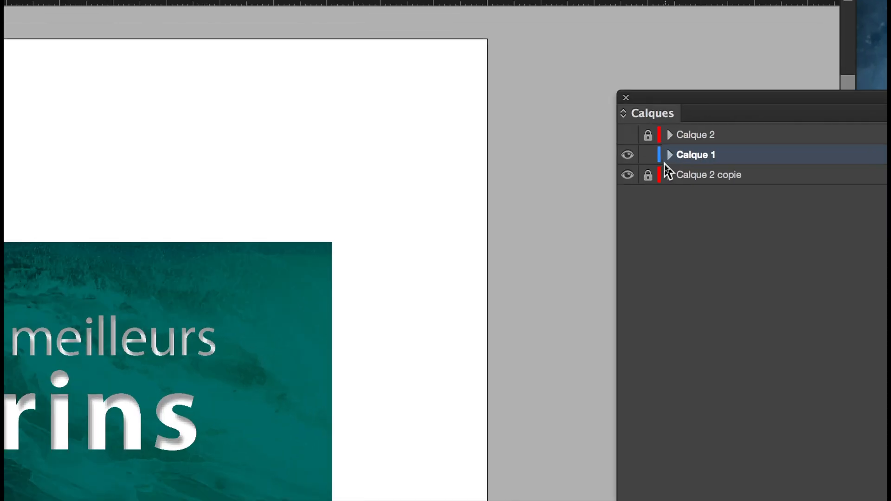
{"action": "left_click", "coordinate": [658, 169]}
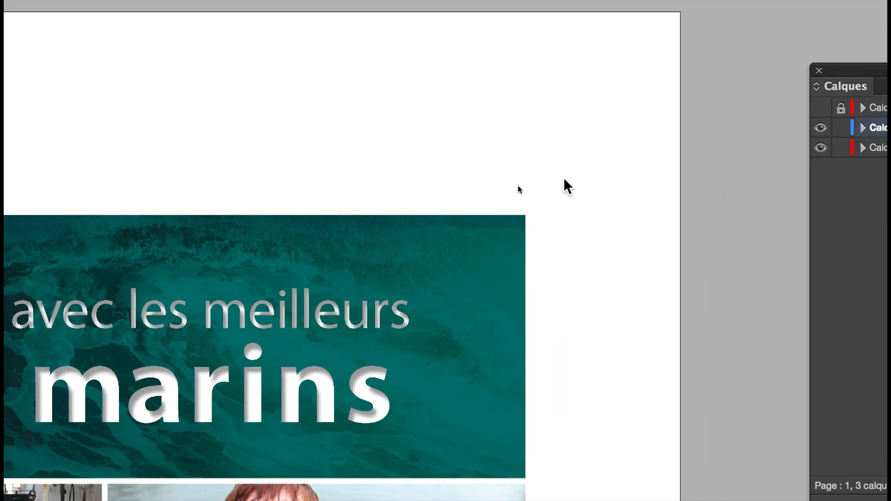
{"action": "left_click_drag", "start_coordinate": [603, 147], "coordinate": [519, 220]}
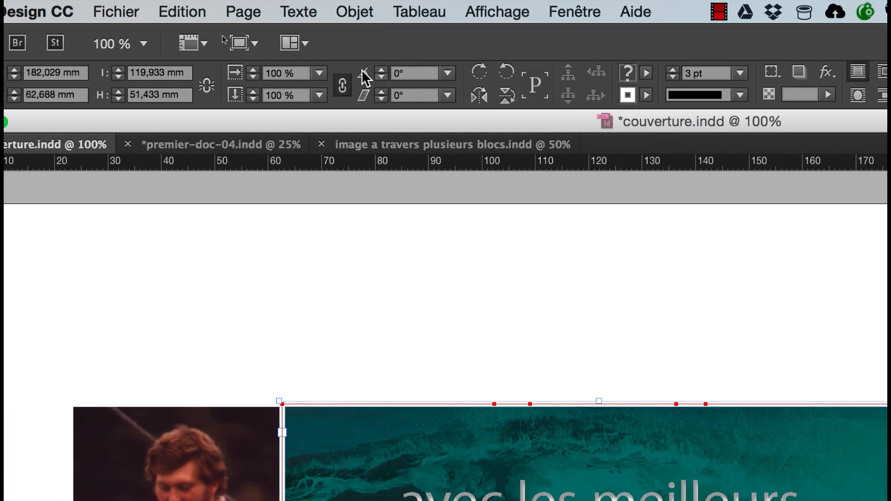
{"action": "left_click", "coordinate": [355, 11]}
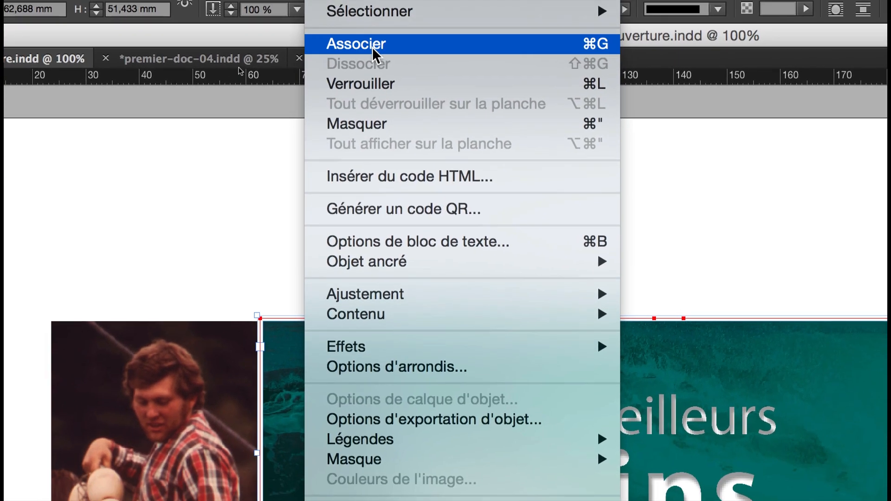
{"action": "left_click", "coordinate": [372, 46]}
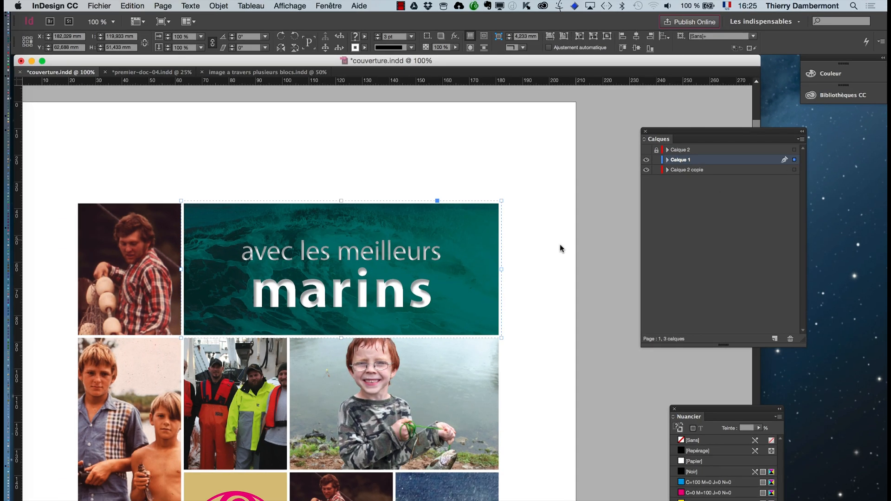
{"action": "left_click", "coordinate": [532, 247]}
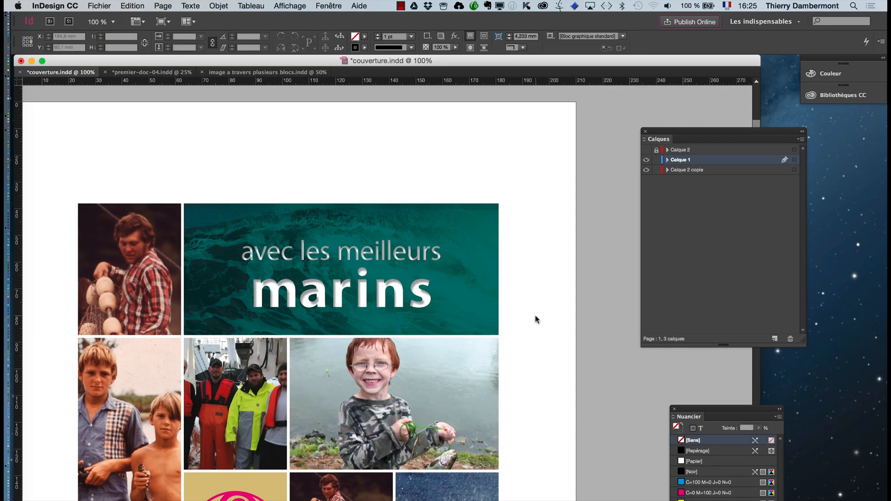
- Save couverture.indd and switch to the premier-doc-04.indd document
{"action": "key", "text": "super+minus"}
{"action": "key", "text": "super+minus"}
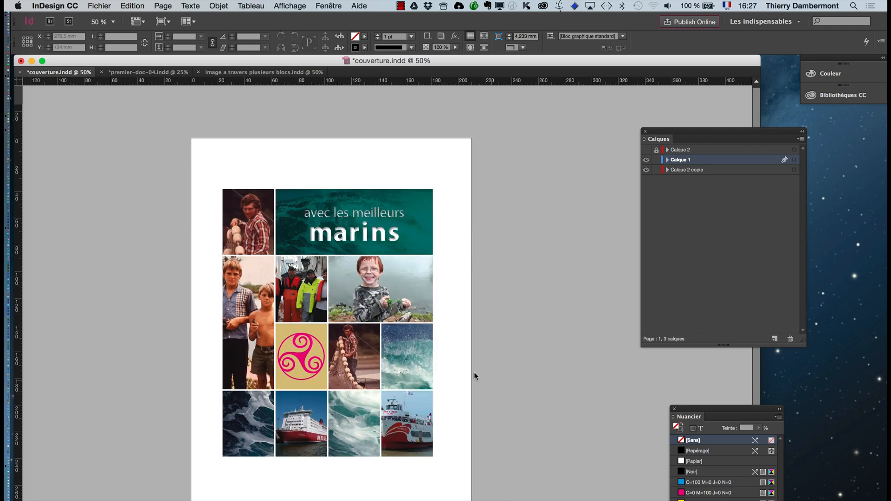
{"action": "left_click", "coordinate": [96, 5]}
{"action": "left_click", "coordinate": [123, 74]}
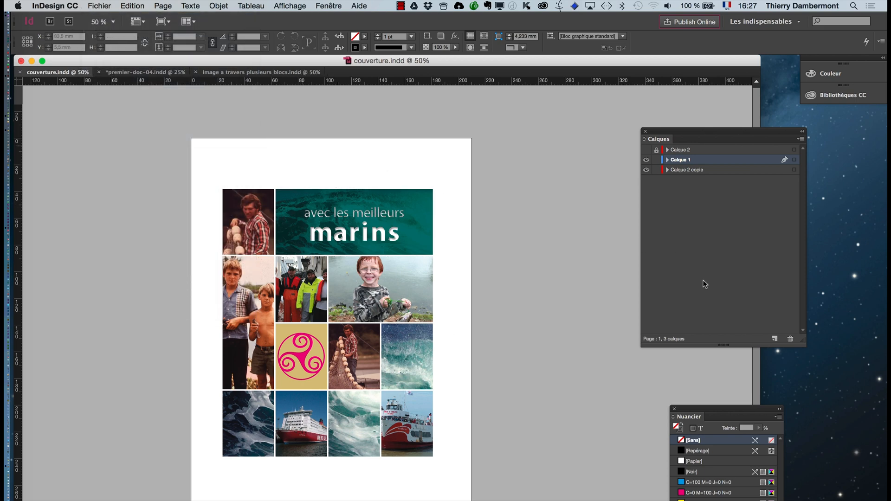
{"action": "key", "text": "super+Tab"}
{"action": "left_click", "coordinate": [253, 73]}
{"action": "left_click", "coordinate": [153, 72]}
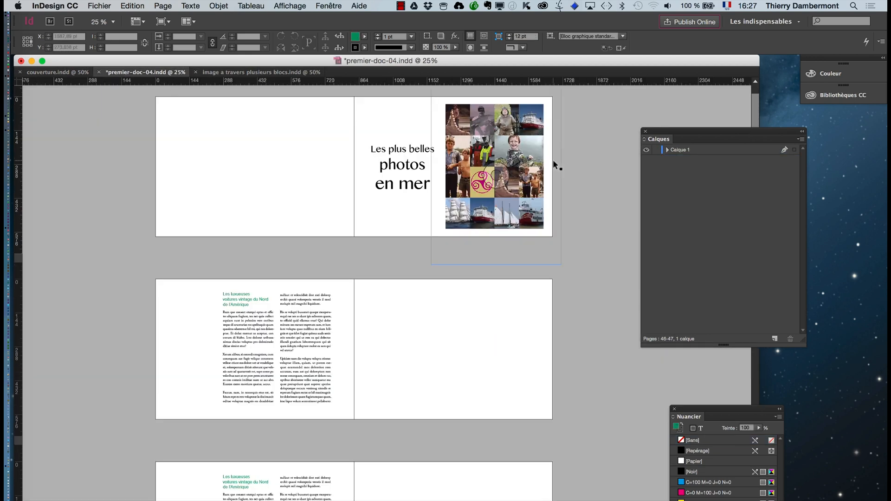
{"action": "left_click", "coordinate": [327, 5]}
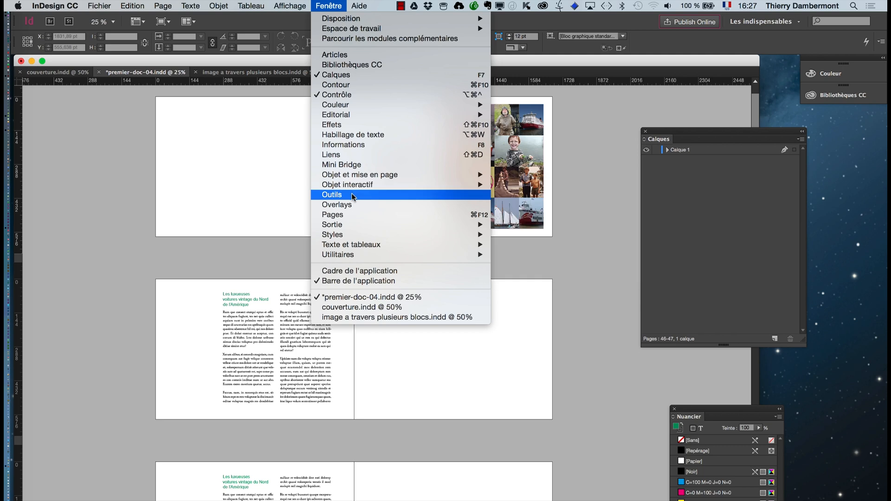
{"action": "mouse_move", "coordinate": [355, 185]}
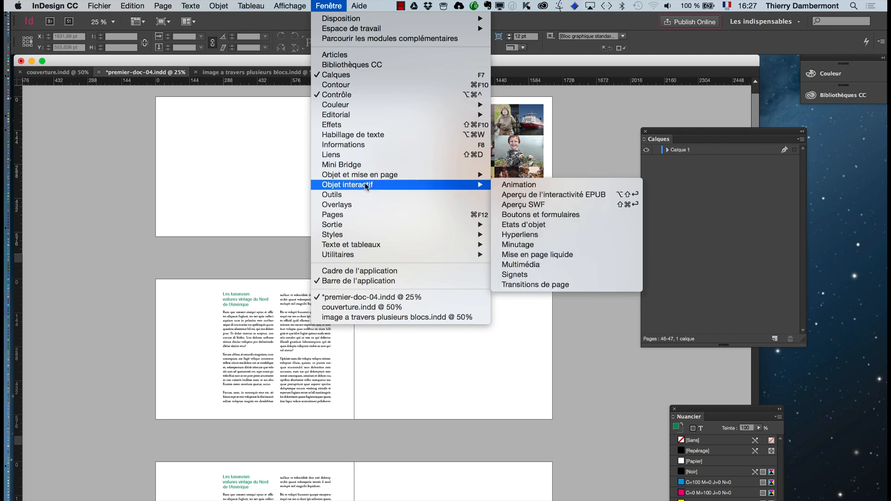
{"action": "left_click", "coordinate": [578, 151]}
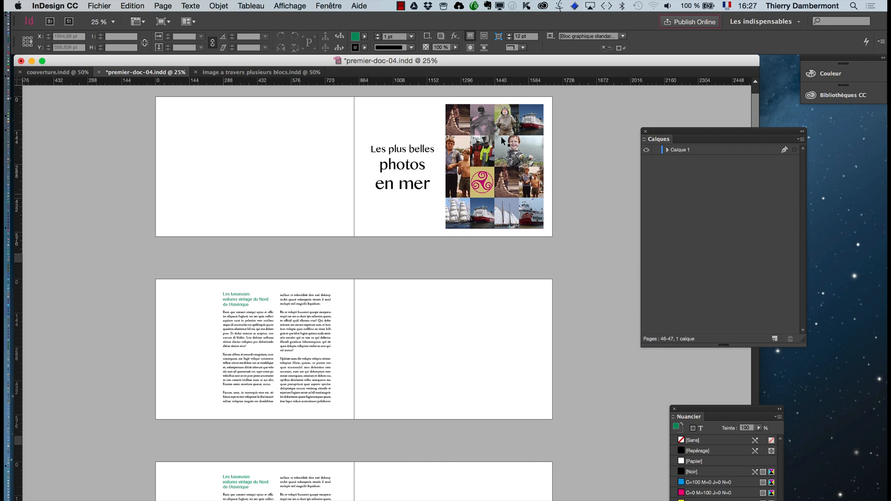
- Reset the Les indispensables workspace, float the tools in two columns beside the spreads and collapse the Bibliothèques CC panel
{"action": "left_click", "coordinate": [761, 21]}
{"action": "left_click", "coordinate": [792, 123]}
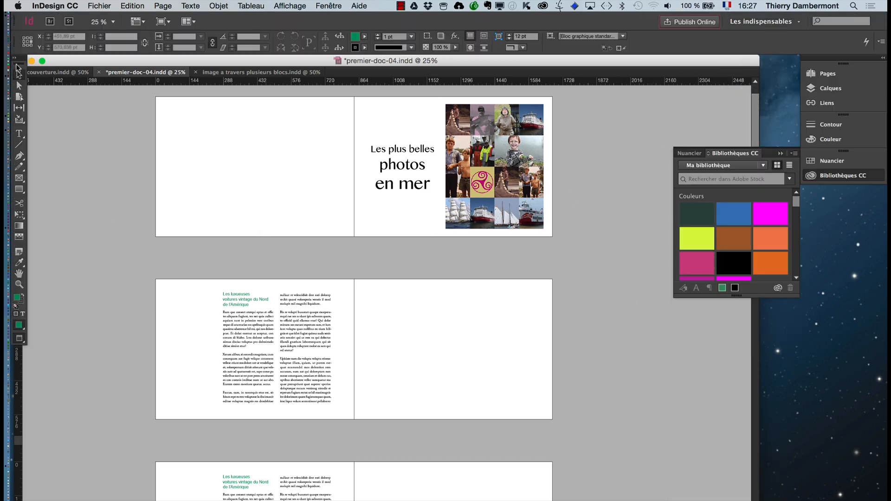
{"action": "left_click", "coordinate": [18, 63]}
{"action": "left_click_drag", "start_coordinate": [33, 68], "coordinate": [137, 232]}
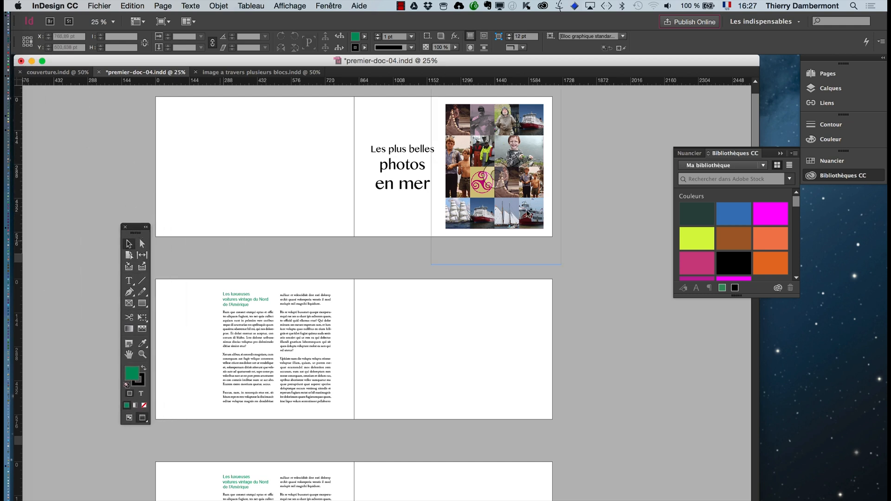
{"action": "left_click", "coordinate": [780, 154]}
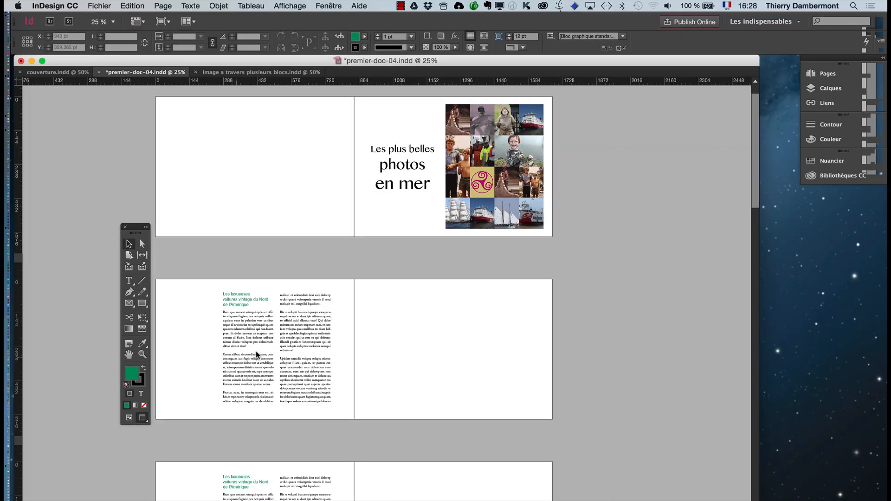
- Show the document's Liens panel and float it beside the spread holding the placed cover, collapsing the remaining panel group
{"action": "scroll", "coordinate": [545, 118], "scroll_direction": "up", "scroll_amount": 1}
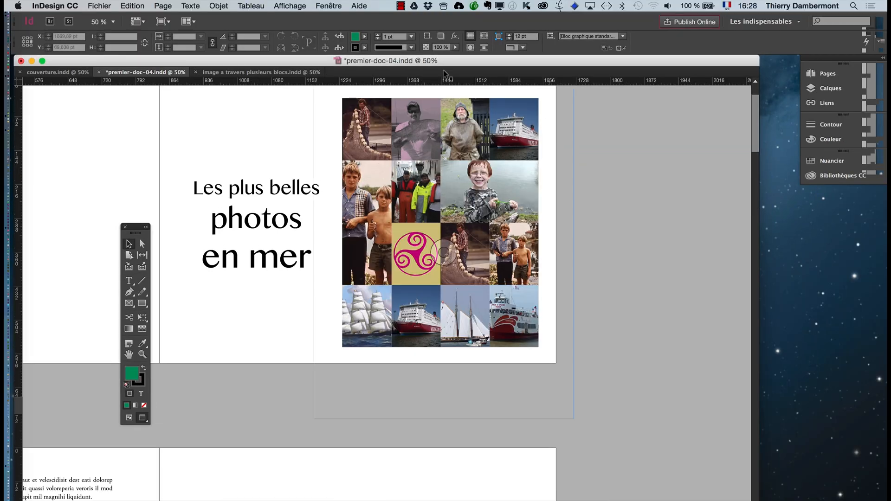
{"action": "scroll", "coordinate": [441, 251], "scroll_direction": "up", "scroll_amount": 2}
{"action": "left_click", "coordinate": [329, 6]}
{"action": "left_click", "coordinate": [327, 154]}
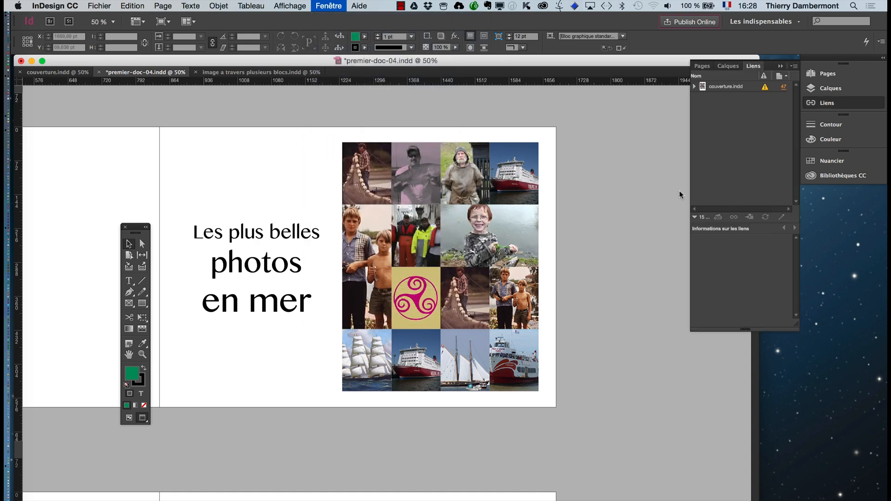
{"action": "left_click_drag", "start_coordinate": [743, 71], "coordinate": [583, 145]}
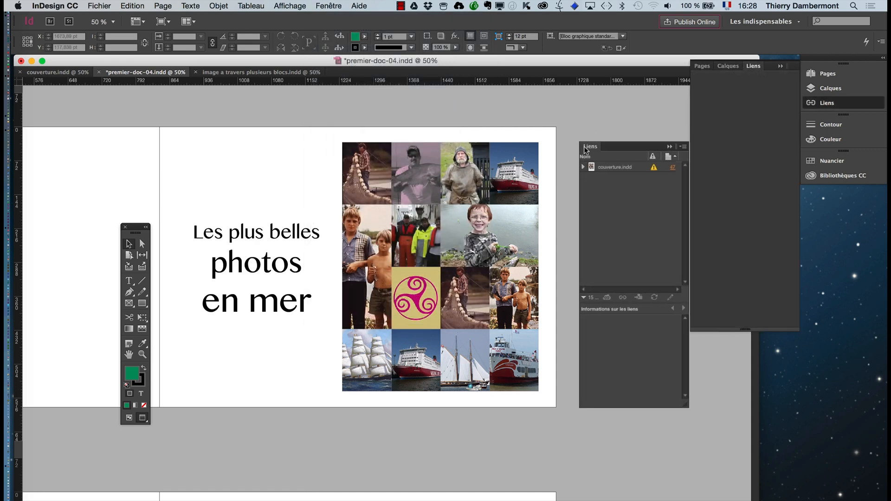
{"action": "left_click", "coordinate": [780, 68]}
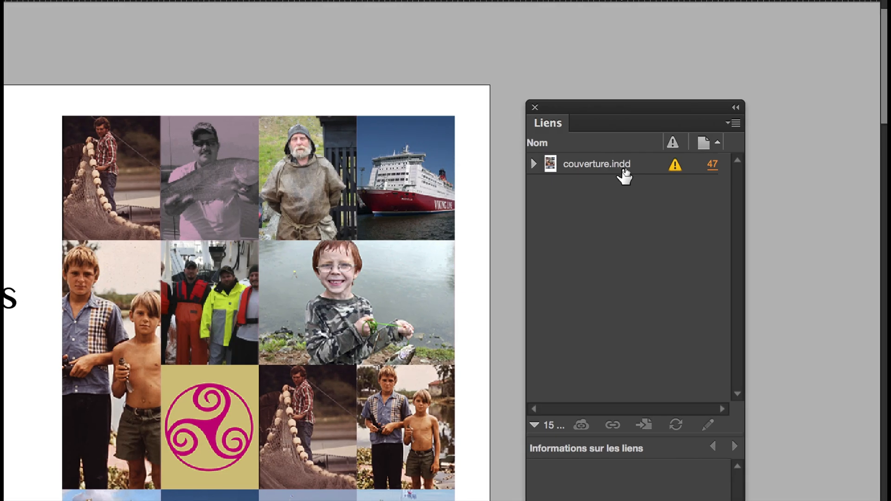
- Update the modified couverture.indd link, accept the layer warning and move the Liens panel farther from the page
{"action": "left_click", "coordinate": [622, 167]}
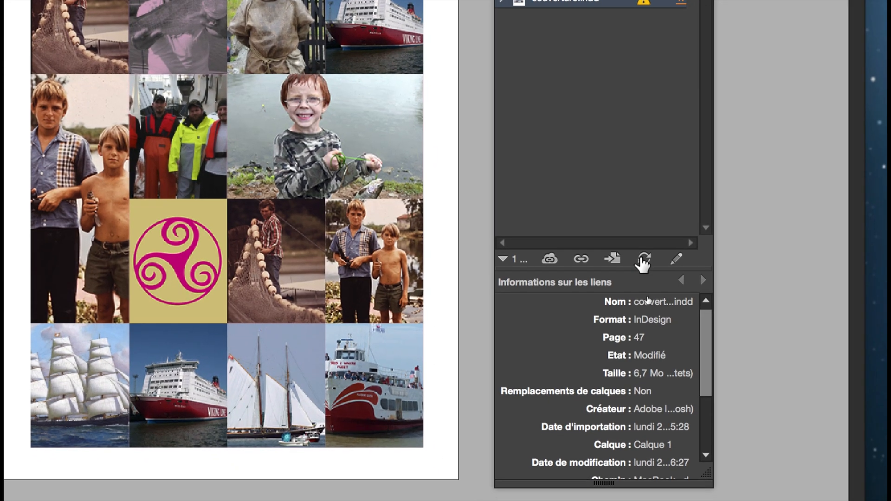
{"action": "left_click", "coordinate": [660, 407]}
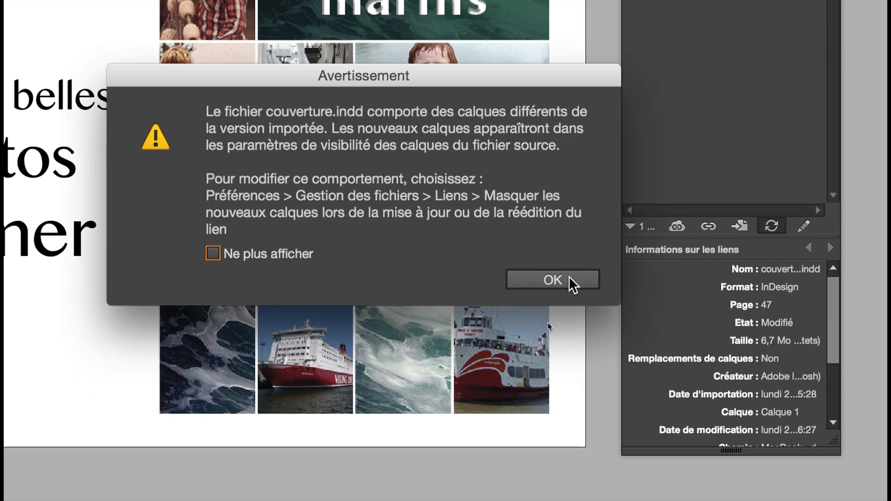
{"action": "left_click", "coordinate": [552, 280]}
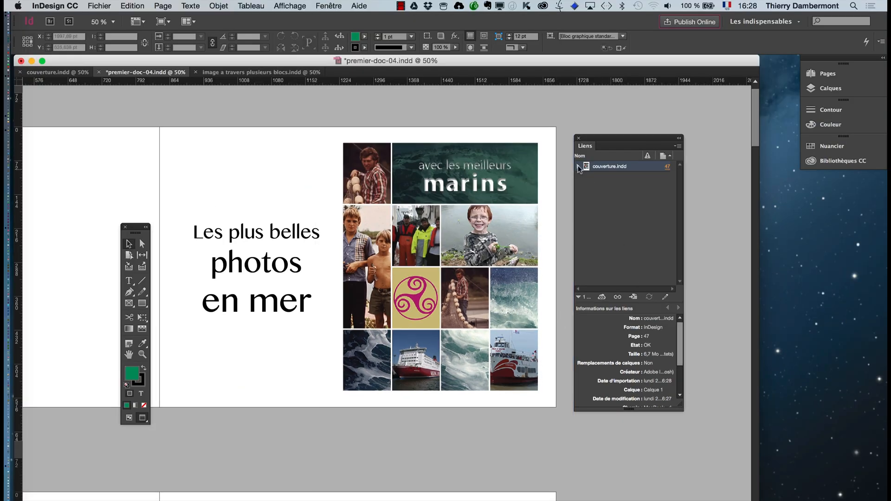
{"action": "left_click_drag", "start_coordinate": [595, 140], "coordinate": [632, 130]}
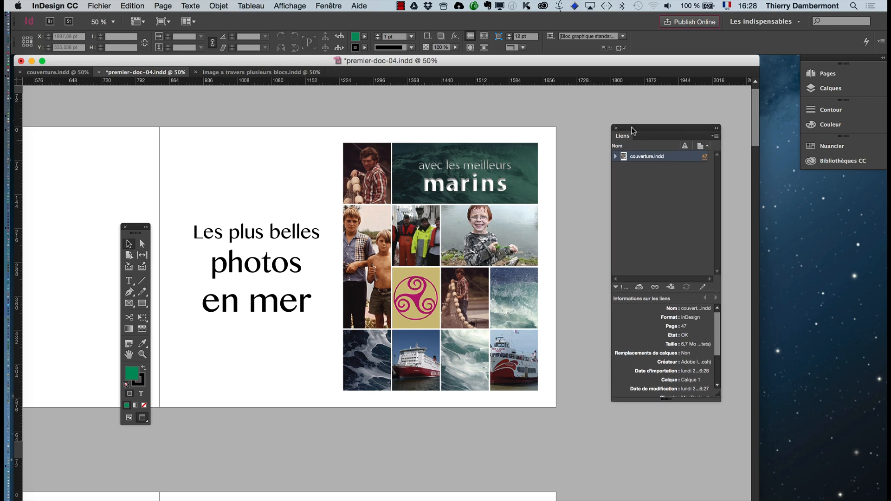
- Select the placed cover and open its object layer options, moving the dialog so the cover artwork can be seen
{"action": "left_click", "coordinate": [505, 188]}
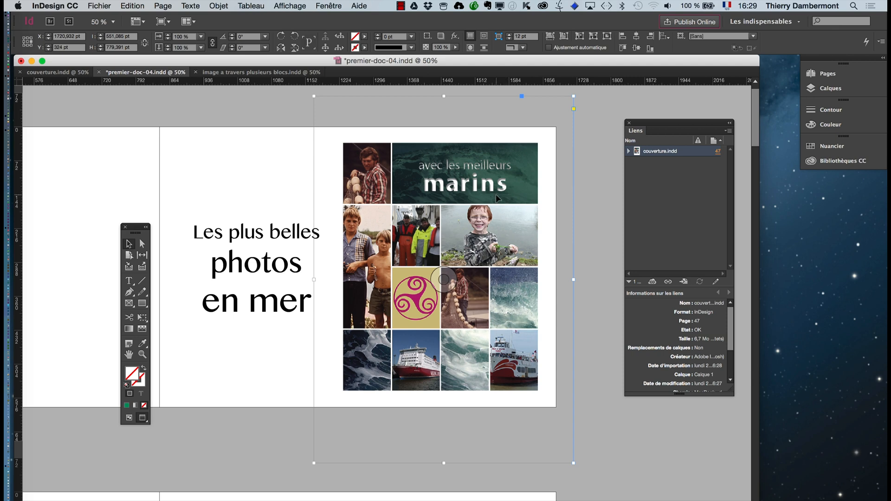
{"action": "left_click", "coordinate": [219, 6]}
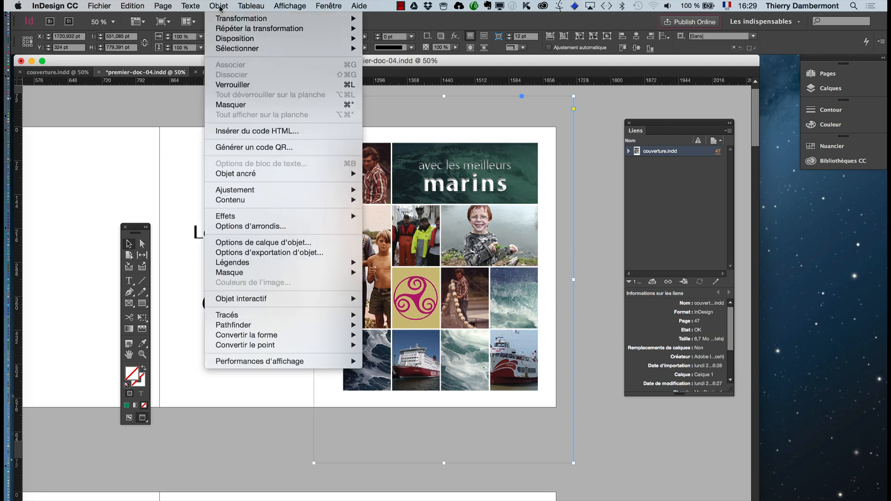
{"action": "mouse_move", "coordinate": [237, 194]}
{"action": "mouse_move", "coordinate": [237, 218]}
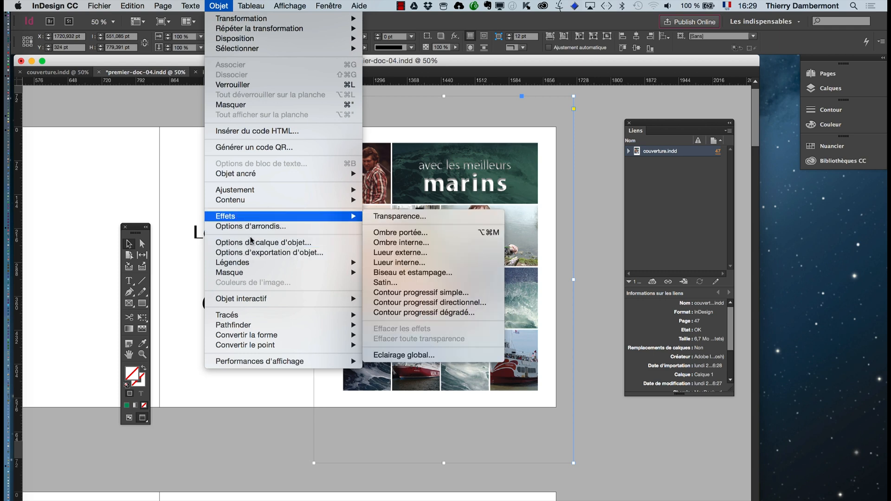
{"action": "mouse_move", "coordinate": [250, 264]}
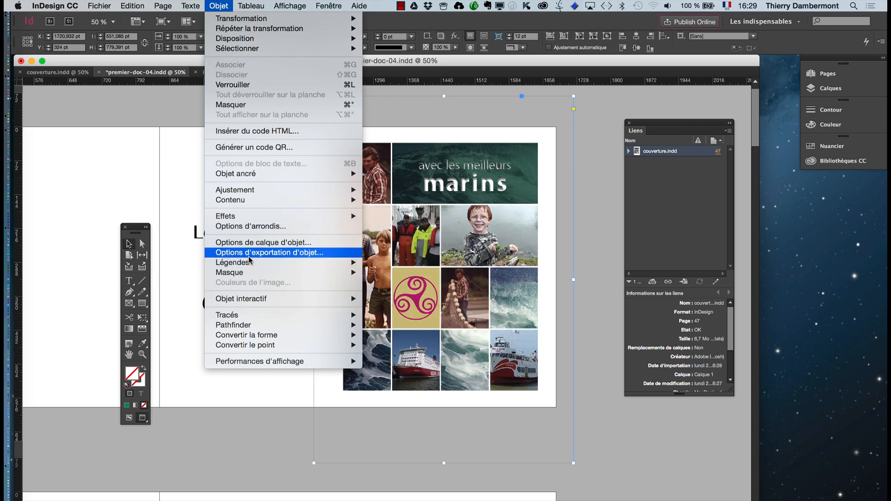
{"action": "left_click", "coordinate": [253, 243]}
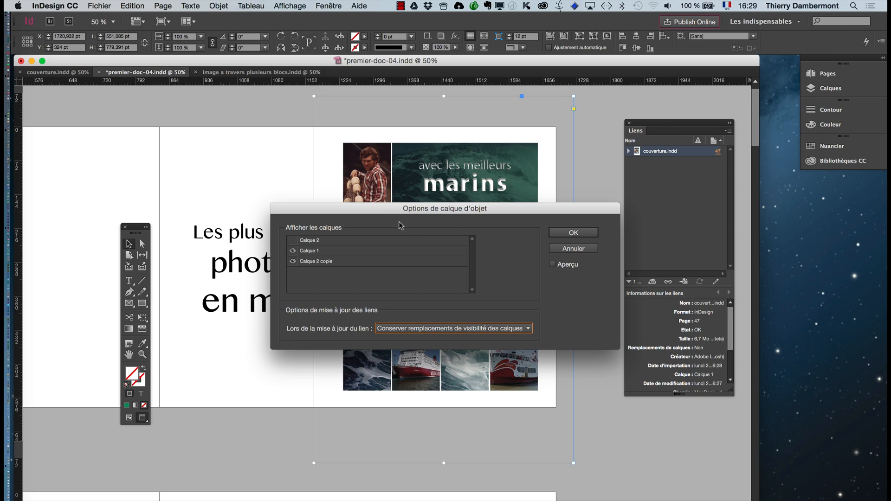
{"action": "left_click_drag", "start_coordinate": [377, 212], "coordinate": [617, 169]}
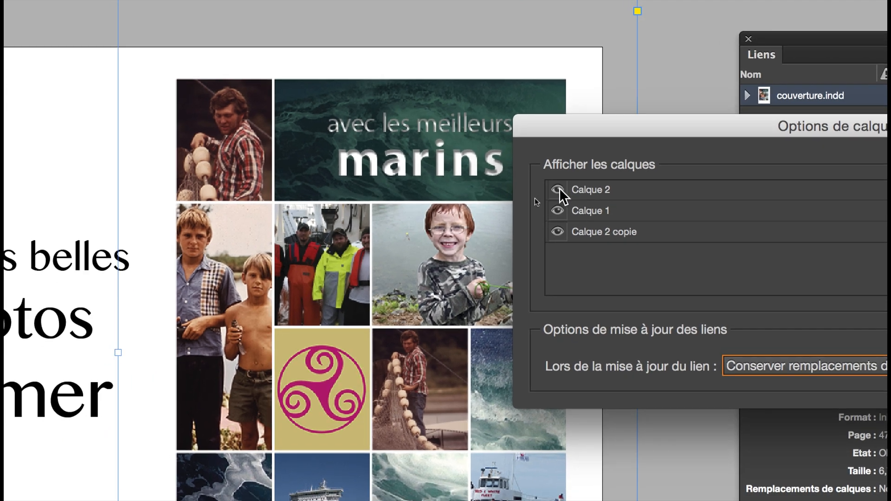
- Try toggling the visibility of Calque 2, Calque 1 and Calque 2 copie with Aperçu enabled, and cancel the layer changes
{"action": "left_click", "coordinate": [557, 189]}
{"action": "left_click", "coordinate": [558, 210]}
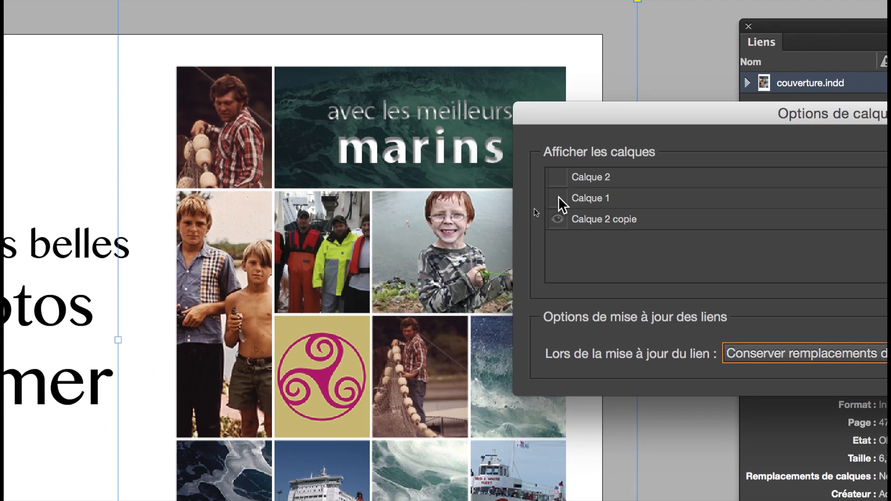
{"action": "left_click", "coordinate": [558, 196]}
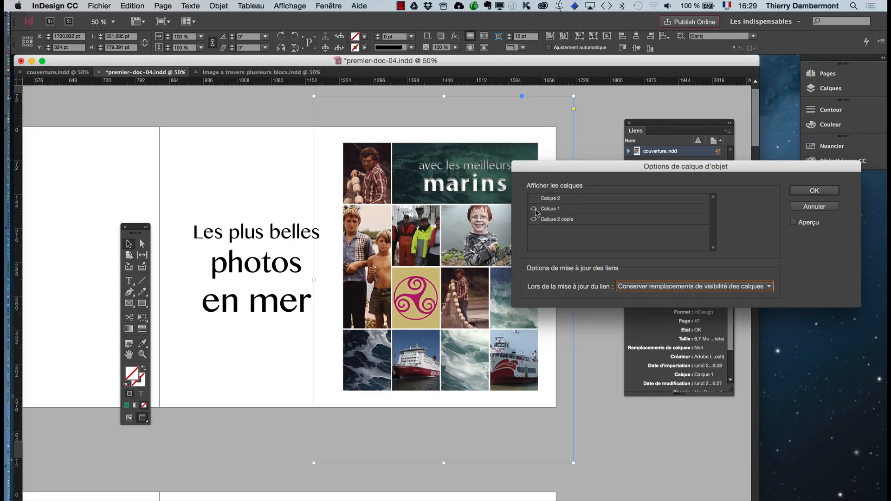
{"action": "left_click", "coordinate": [793, 223]}
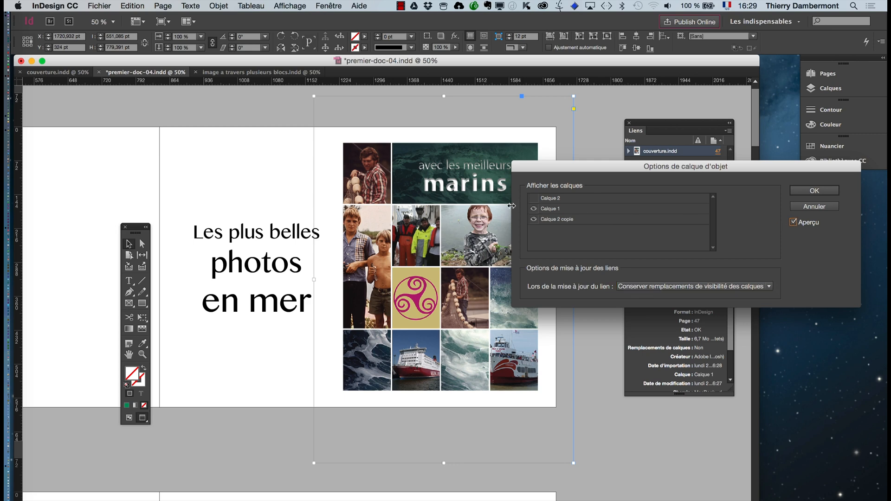
{"action": "left_click", "coordinate": [534, 199]}
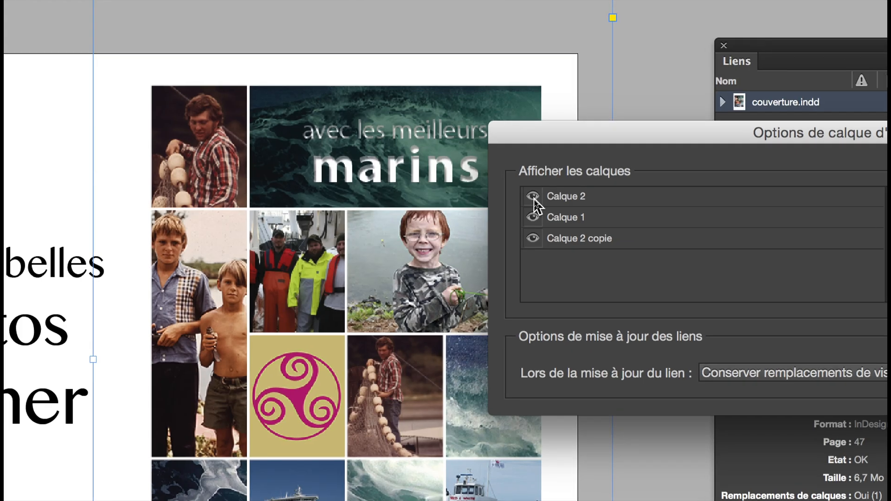
{"action": "left_click", "coordinate": [533, 199]}
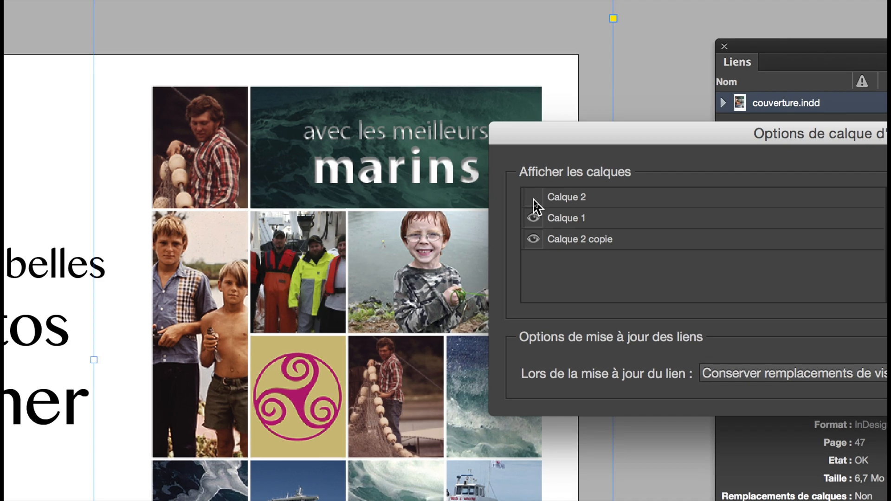
{"action": "left_click", "coordinate": [533, 217]}
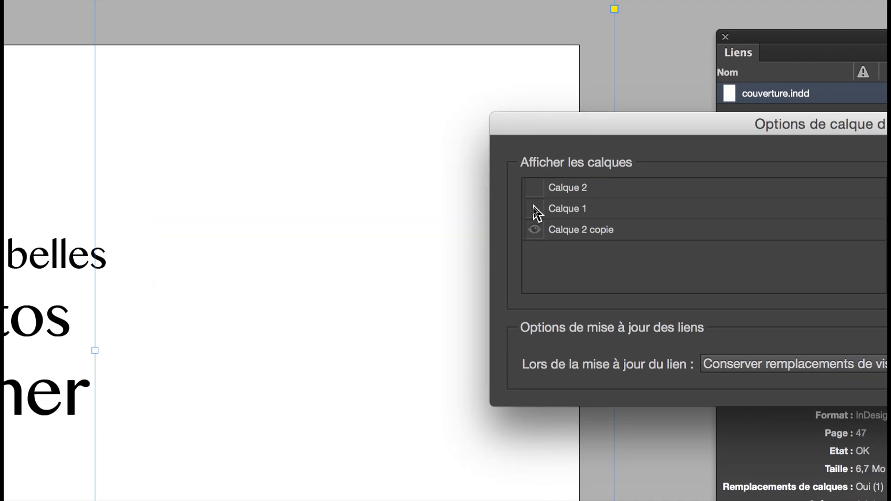
{"action": "left_click", "coordinate": [534, 209]}
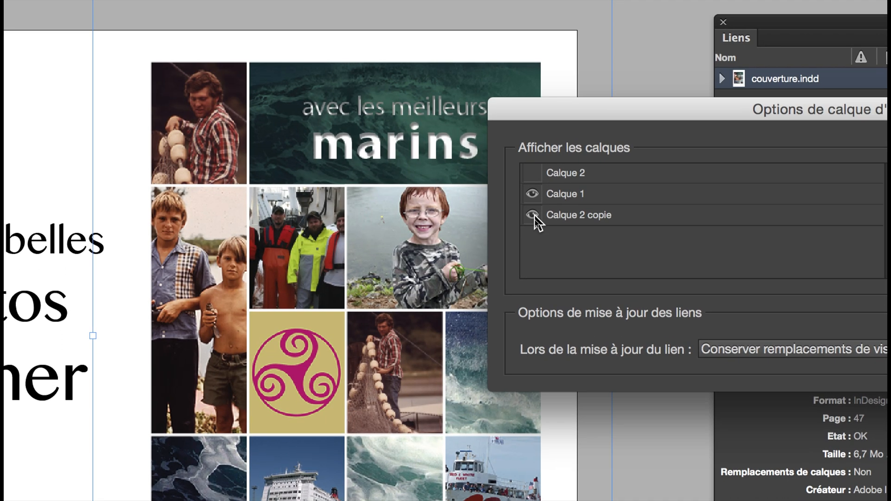
{"action": "left_click", "coordinate": [533, 215]}
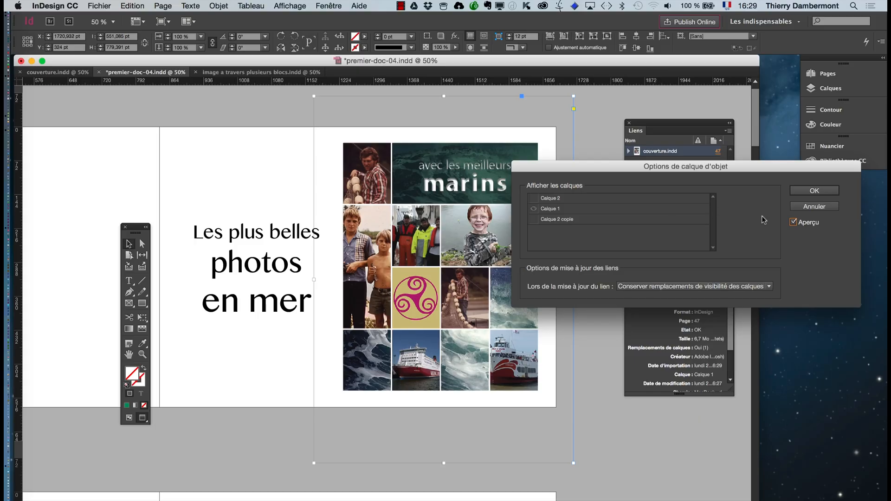
{"action": "left_click", "coordinate": [812, 210]}
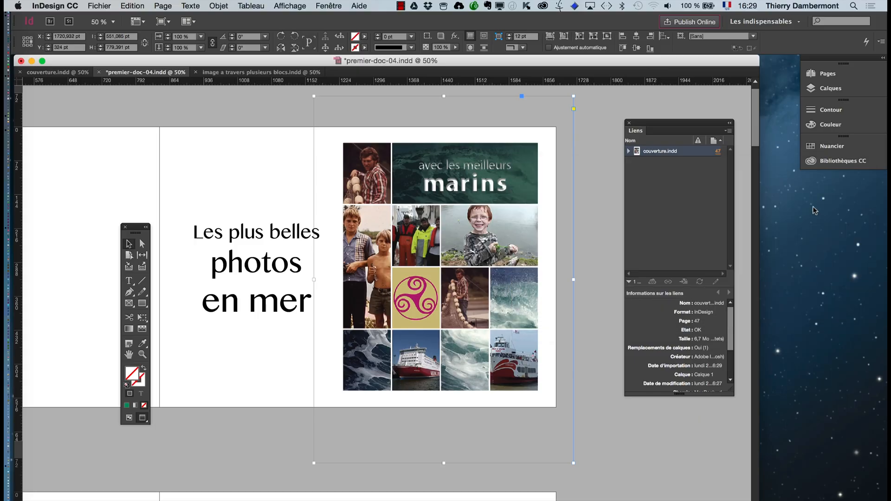
- Compare the object commands with nothing selected, reopen the placed cover's layer options to review them, and cancel and deselect
{"action": "left_click", "coordinate": [252, 117]}
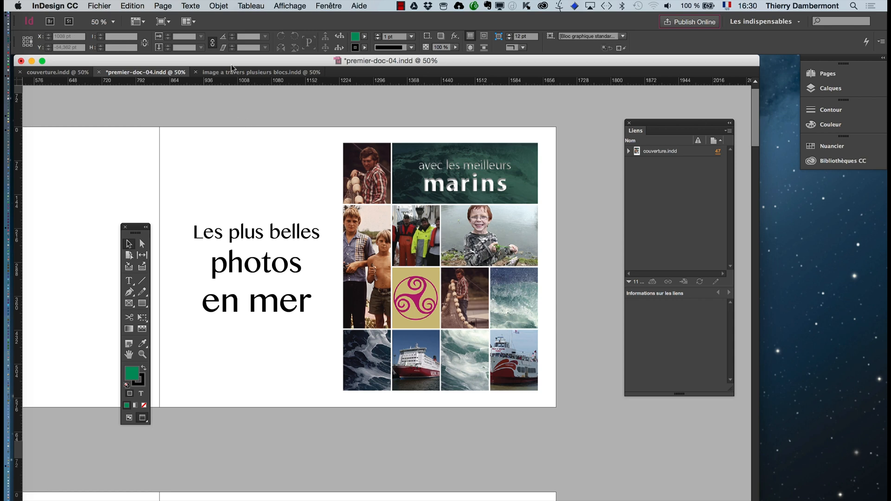
{"action": "left_click", "coordinate": [219, 5]}
{"action": "mouse_move", "coordinate": [229, 175]}
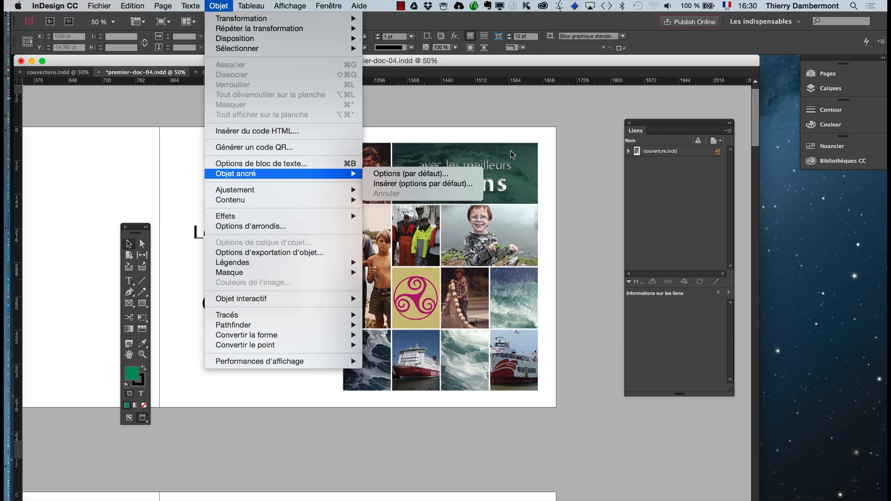
{"action": "left_click", "coordinate": [568, 122]}
{"action": "left_click", "coordinate": [589, 202]}
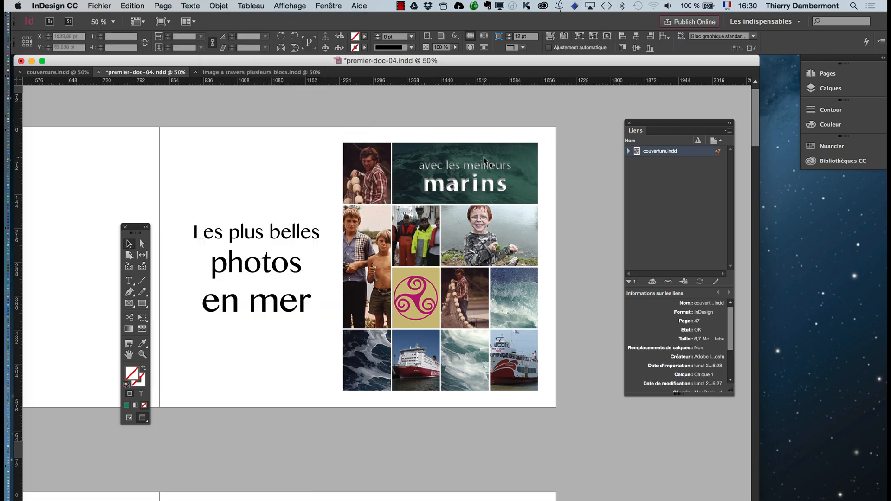
{"action": "left_click", "coordinate": [487, 160]}
{"action": "left_click", "coordinate": [219, 6]}
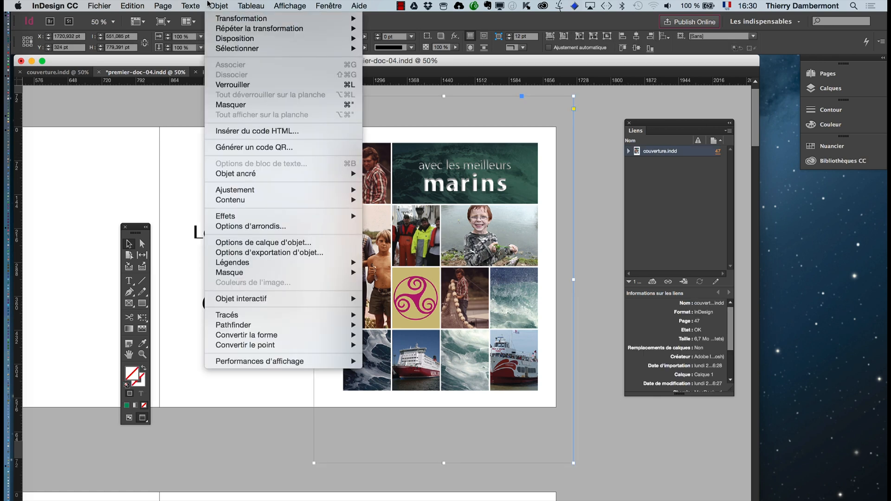
{"action": "left_click", "coordinate": [291, 243]}
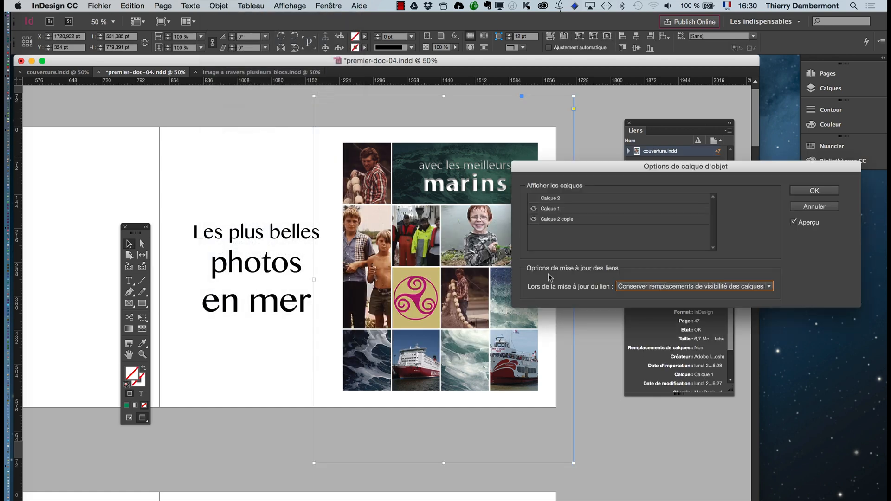
{"action": "left_click_drag", "start_coordinate": [676, 164], "coordinate": [438, 60]}
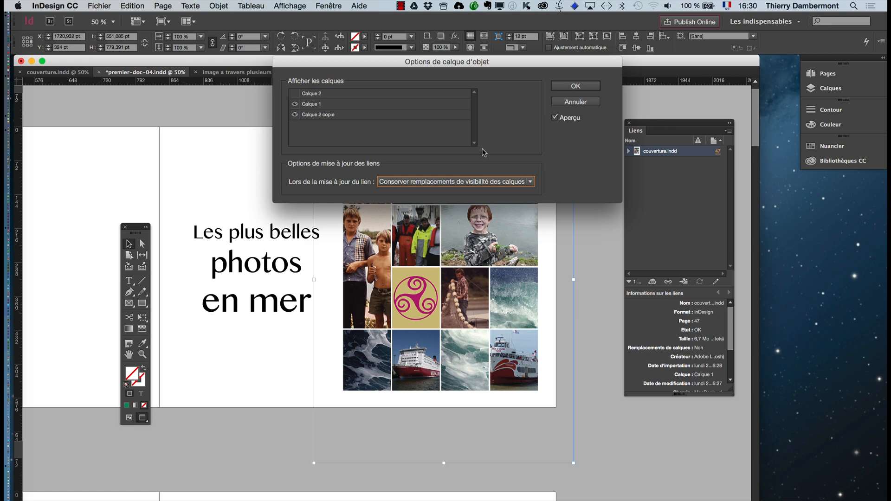
{"action": "left_click", "coordinate": [577, 102]}
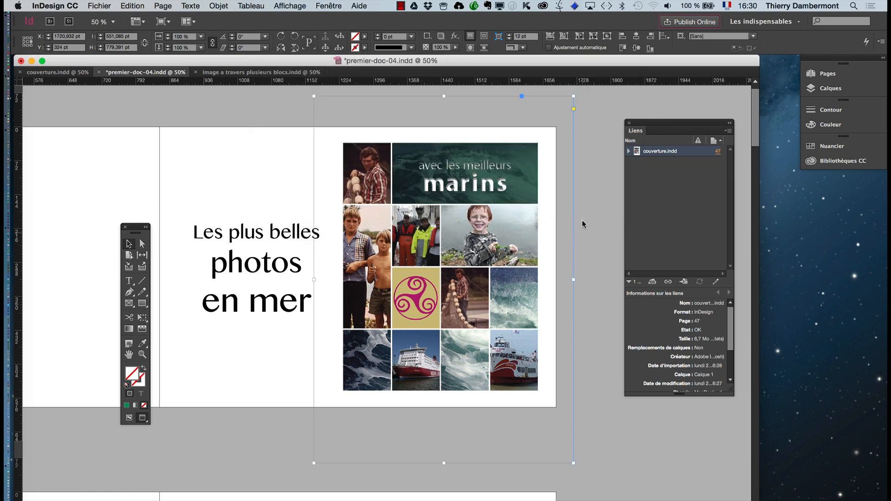
{"action": "left_click", "coordinate": [581, 233]}
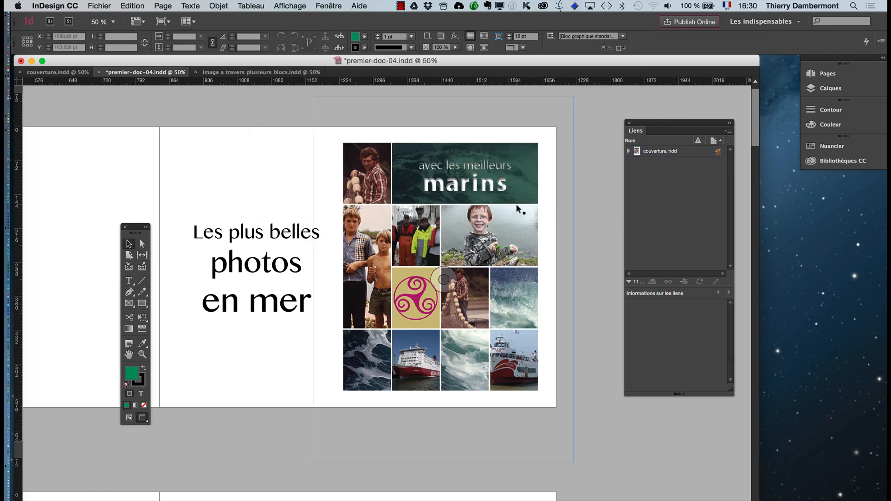
{"action": "key", "text": "super+minus"}
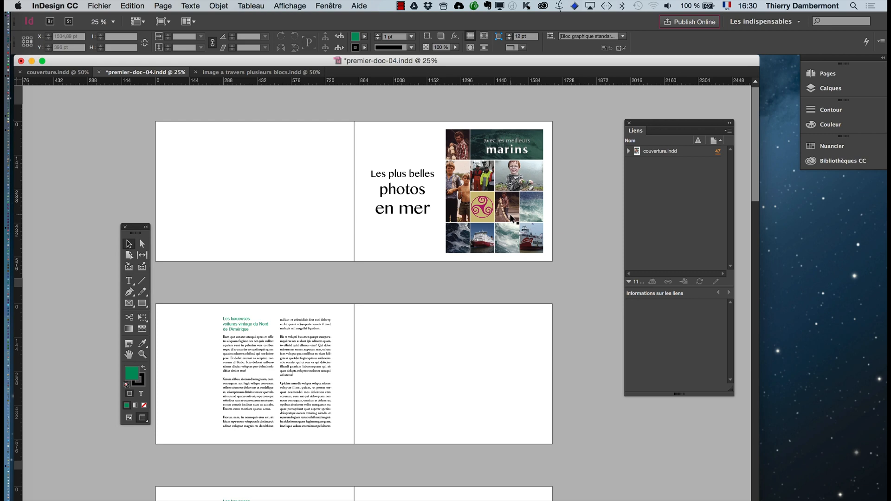
{"action": "key", "text": "super+equal"}
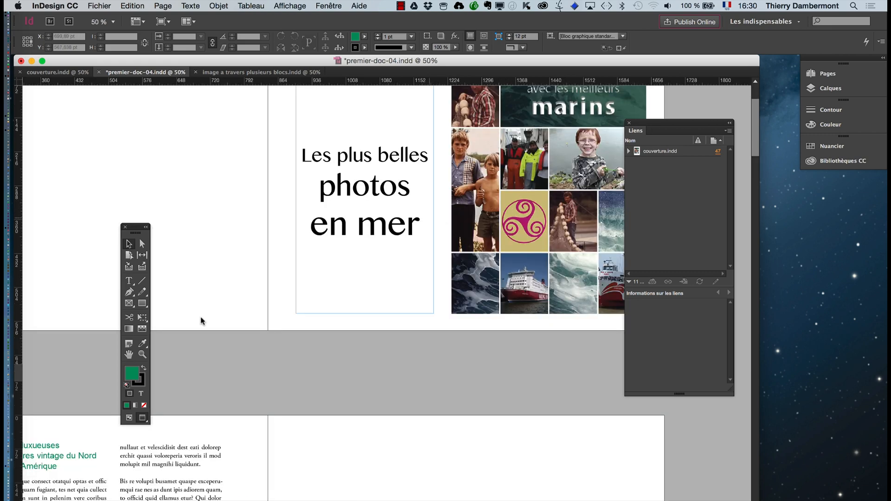
{"action": "key", "text": "space"}
{"action": "left_click_drag", "start_coordinate": [405, 302], "coordinate": [302, 401]}
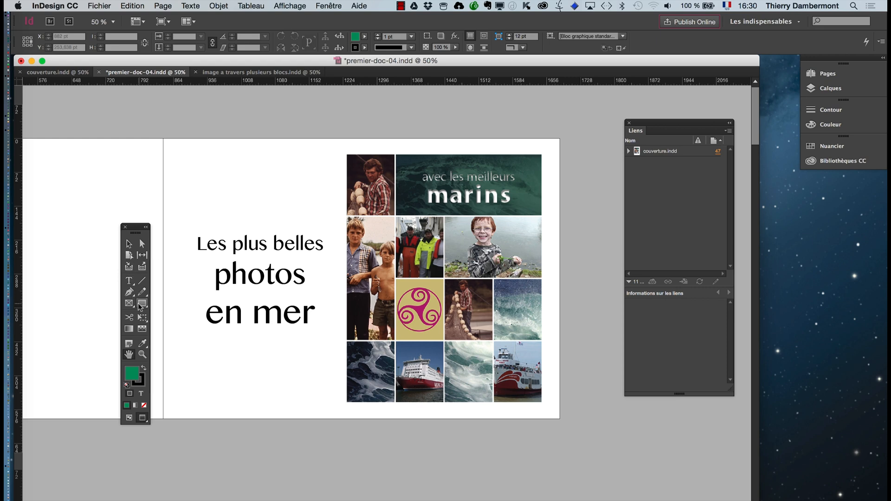
{"action": "left_click", "coordinate": [141, 305]}
{"action": "left_click_drag", "start_coordinate": [163, 138], "coordinate": [552, 418]}
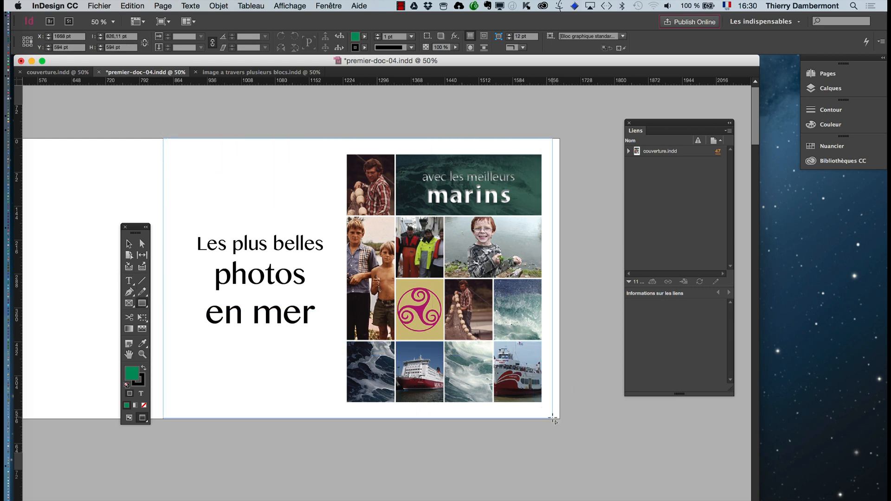
{"action": "key", "text": "super+z"}
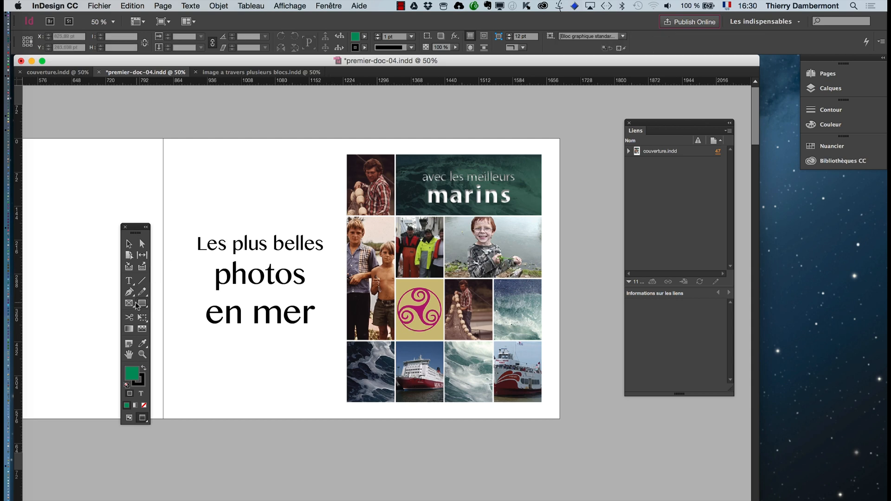
- Draw a rectangular graphic frame over the cover spread's right page, about 842 × 595 pt, and import vodeni-talasi.jpg into it
{"action": "key", "text": "f"}
{"action": "left_click_drag", "start_coordinate": [164, 139], "coordinate": [560, 420]}
{"action": "left_click", "coordinate": [106, 4]}
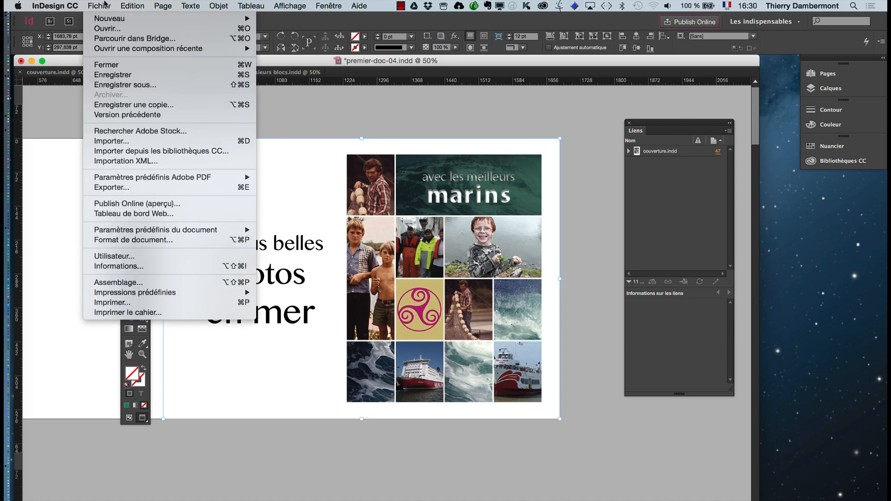
{"action": "left_click", "coordinate": [126, 141]}
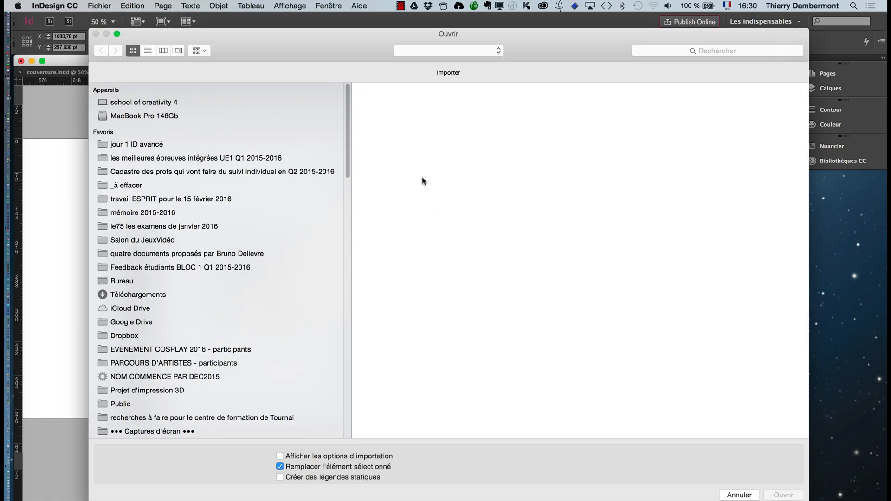
{"action": "left_click", "coordinate": [411, 162]}
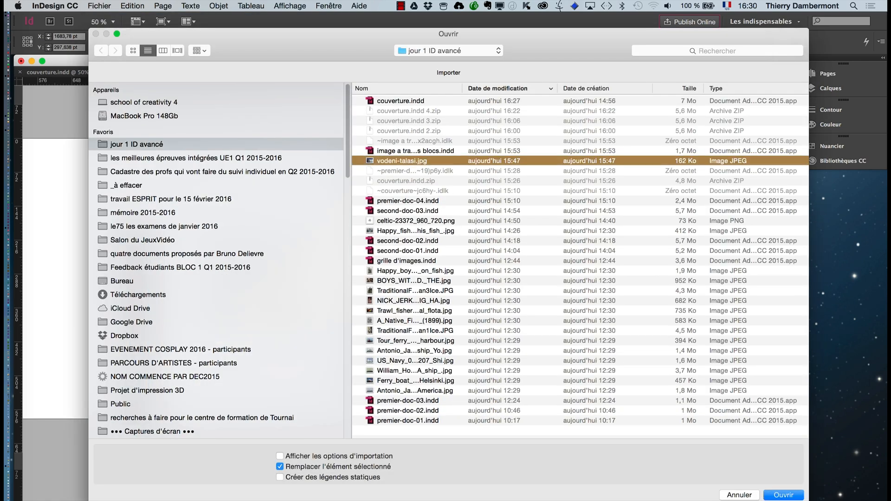
{"action": "left_click", "coordinate": [785, 494]}
- Make the wave image fill its frame proportionally and send it to the back, behind the title and photo grid
{"action": "left_click", "coordinate": [218, 5]}
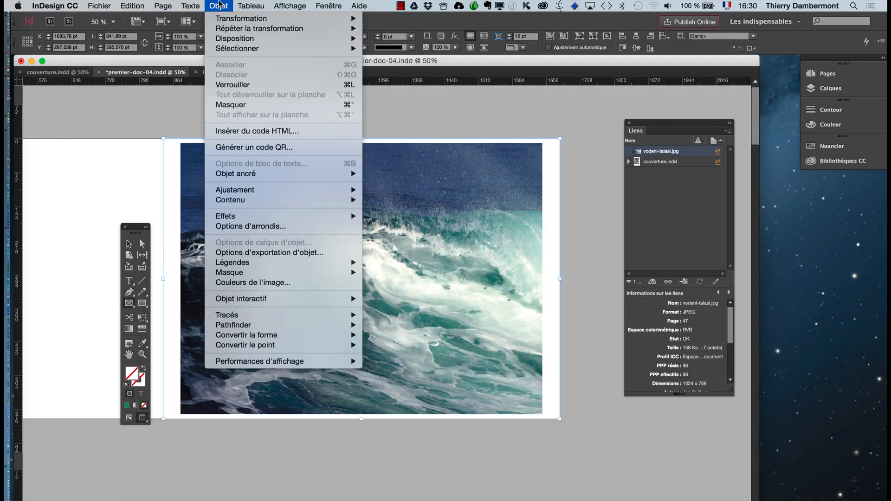
{"action": "mouse_move", "coordinate": [274, 190]}
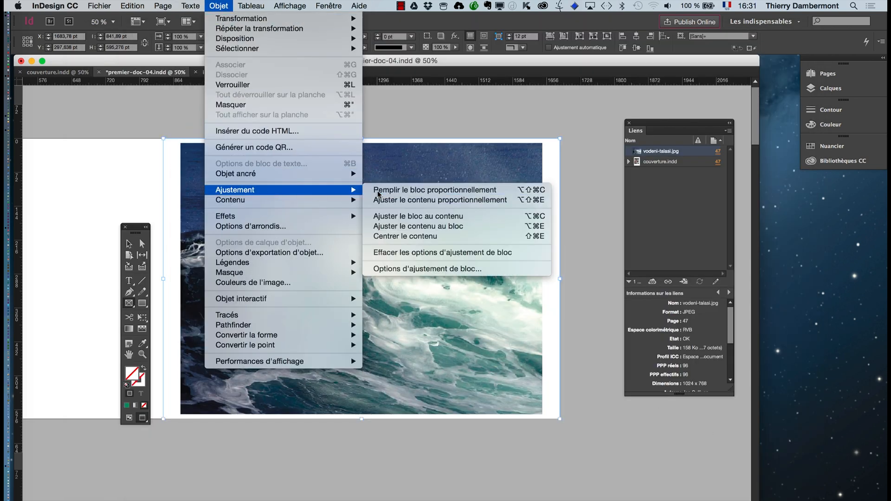
{"action": "left_click", "coordinate": [378, 194]}
{"action": "left_click", "coordinate": [219, 5]}
{"action": "mouse_move", "coordinate": [234, 39]}
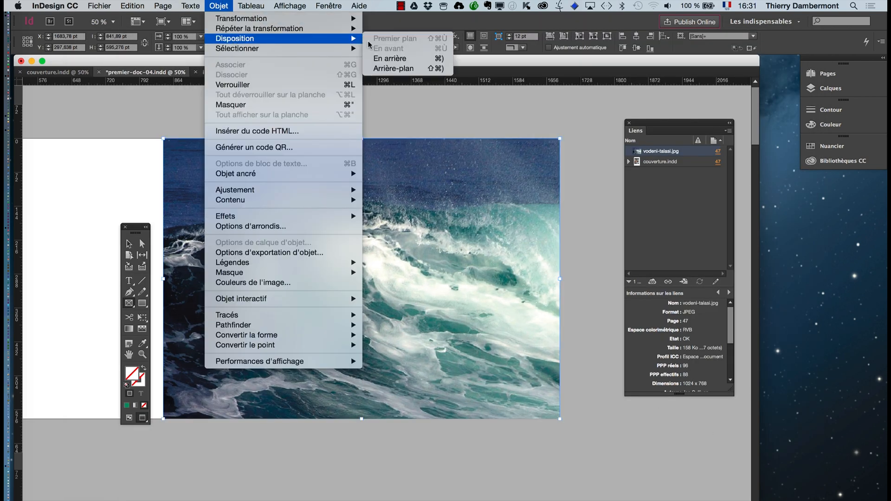
{"action": "left_click", "coordinate": [389, 68]}
- Reduce the wave image's opacity to 96 % with the Transparency effect
{"action": "left_click", "coordinate": [211, 5]}
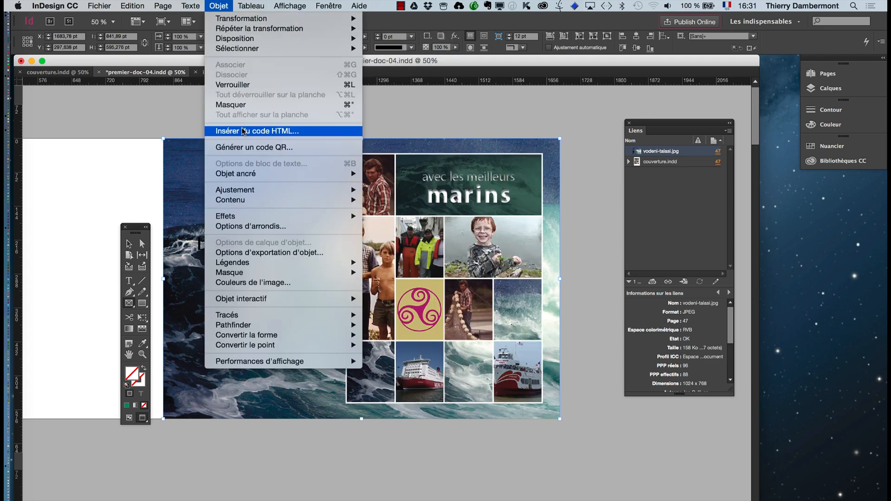
{"action": "mouse_move", "coordinate": [315, 217]}
{"action": "left_click", "coordinate": [373, 217]}
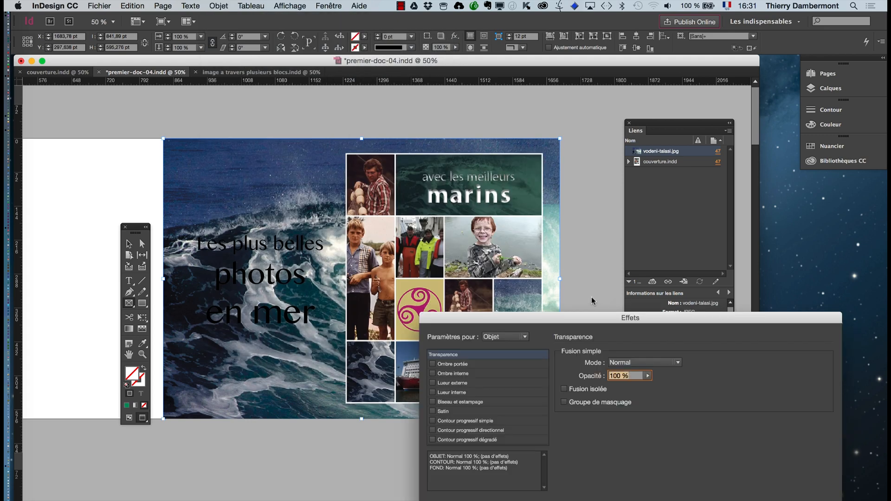
{"action": "left_click", "coordinate": [648, 375]}
{"action": "mouse_move", "coordinate": [649, 386]}
{"action": "left_mouse_down"}
{"action": "mouse_move", "coordinate": [627, 389]}
{"action": "mouse_move", "coordinate": [648, 388]}
{"action": "left_mouse_up"}
{"action": "key", "text": "Return"}
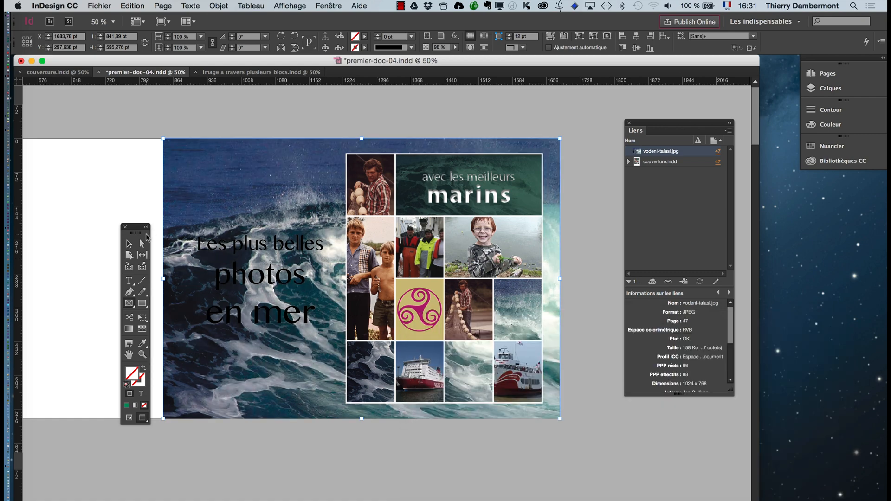
- Colour the text of the title frame "Les plus belles photos en mer" with the [Papier] swatch
{"action": "left_click", "coordinate": [191, 260]}
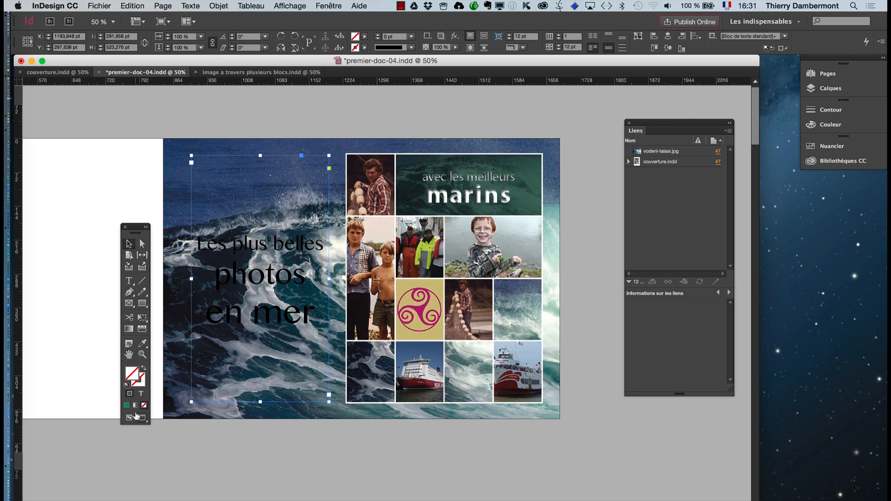
{"action": "left_click", "coordinate": [141, 393]}
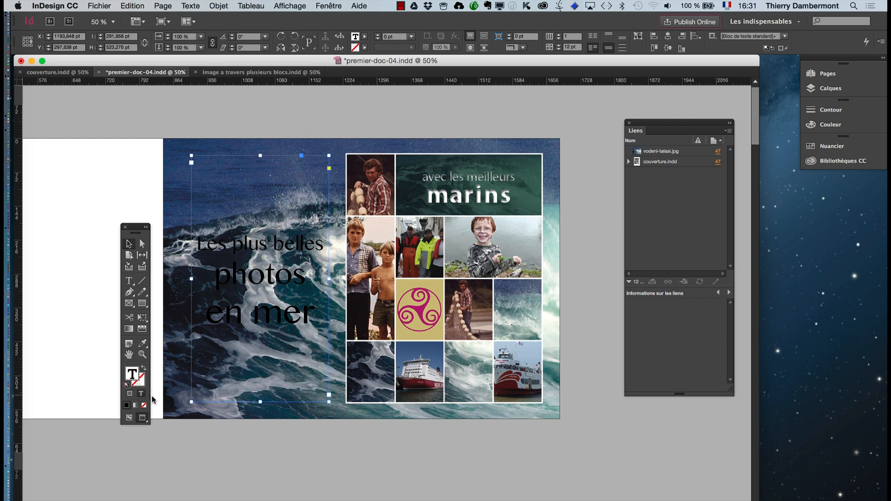
{"action": "left_click", "coordinate": [831, 146]}
{"action": "left_click", "coordinate": [726, 183]}
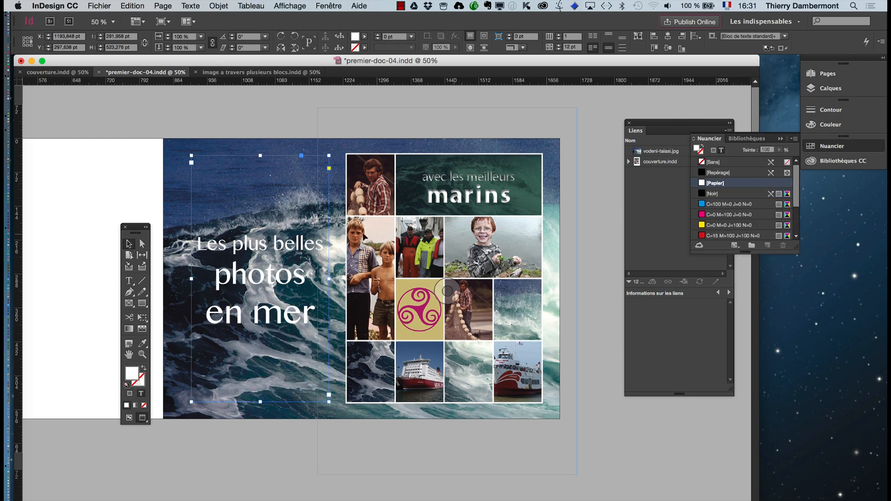
{"action": "left_click", "coordinate": [218, 6]}
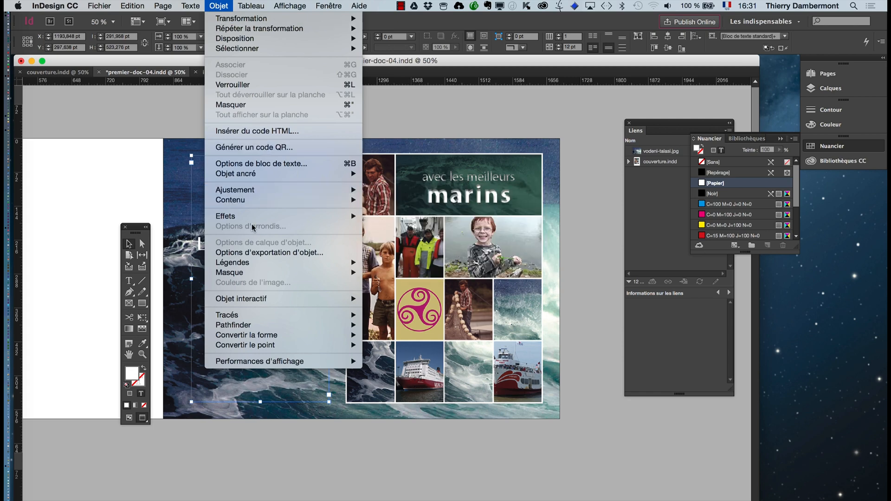
{"action": "mouse_move", "coordinate": [277, 219]}
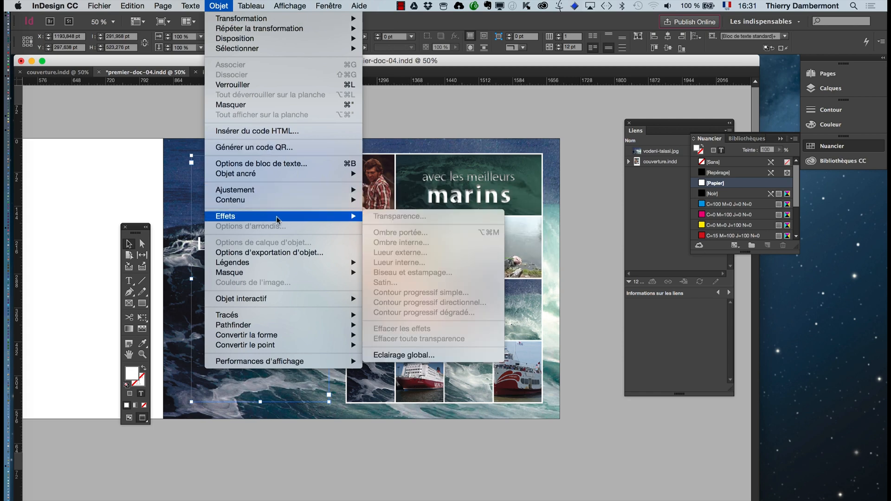
{"action": "left_click", "coordinate": [570, 316]}
{"action": "left_click", "coordinate": [377, 447]}
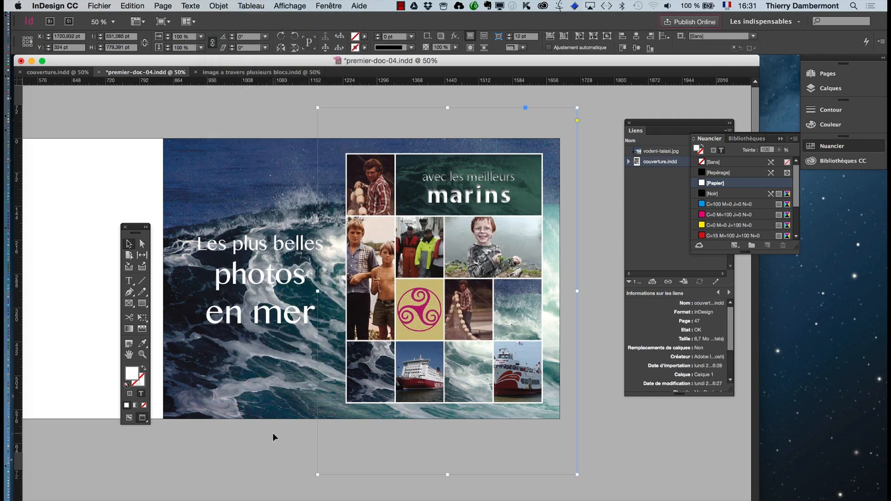
- Add an Ombre portée drop shadow to the title frame's text only, keeping the default settings, and deselect the frame
{"action": "left_click", "coordinate": [262, 329]}
{"action": "left_click", "coordinate": [223, 6]}
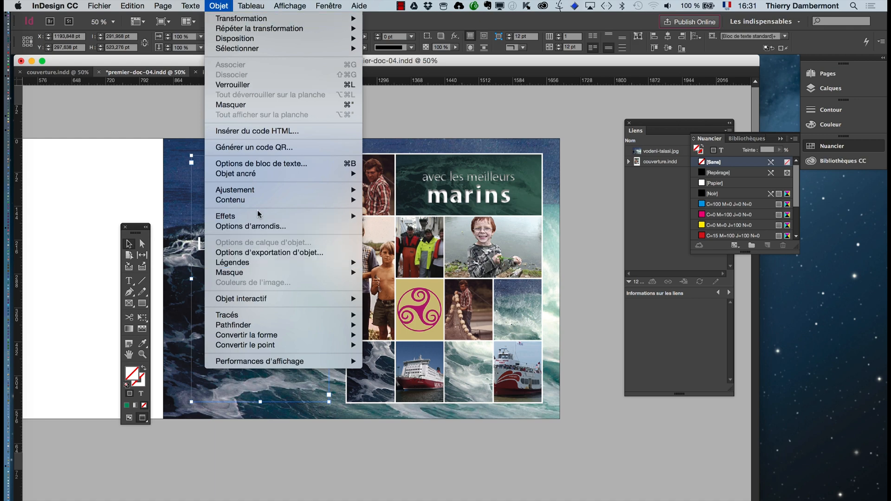
{"action": "mouse_move", "coordinate": [259, 215]}
{"action": "left_click", "coordinate": [418, 232]}
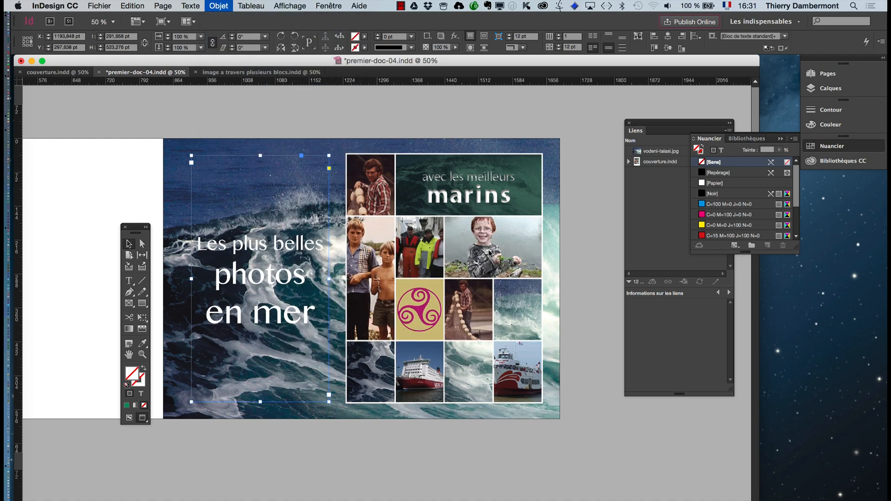
{"action": "left_click", "coordinate": [493, 338]}
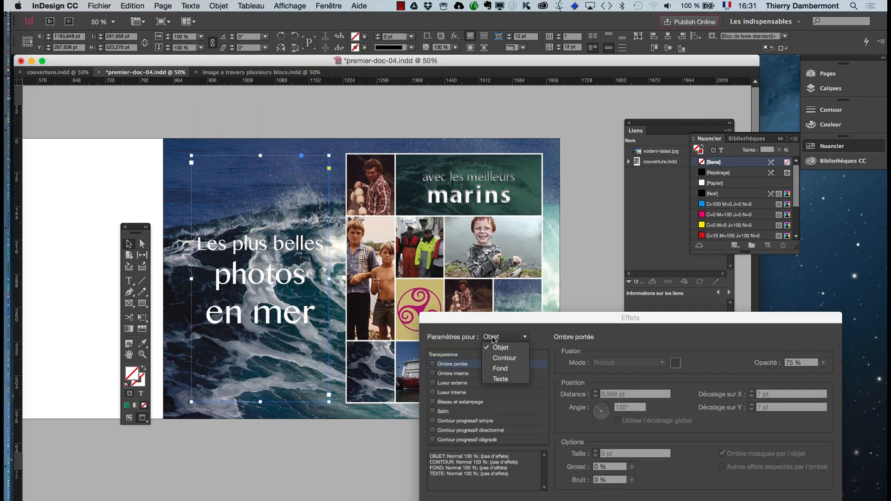
{"action": "left_click", "coordinate": [500, 379]}
{"action": "left_click", "coordinate": [433, 364]}
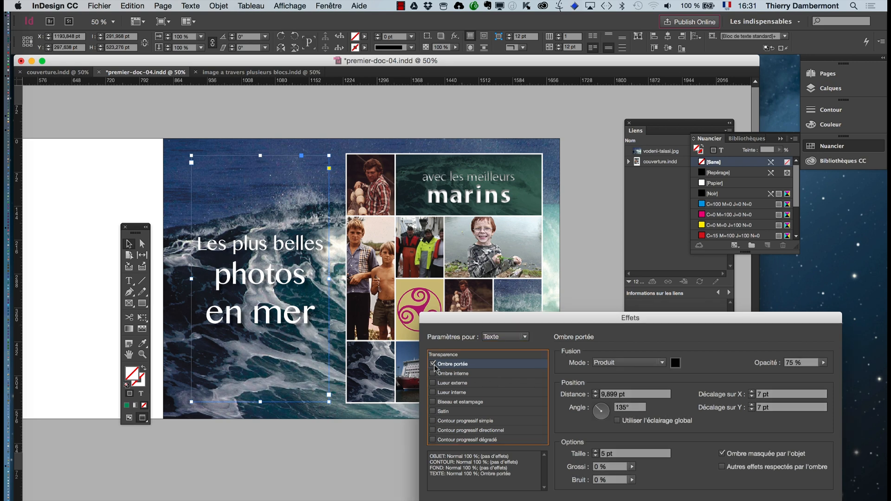
{"action": "key", "text": "Return"}
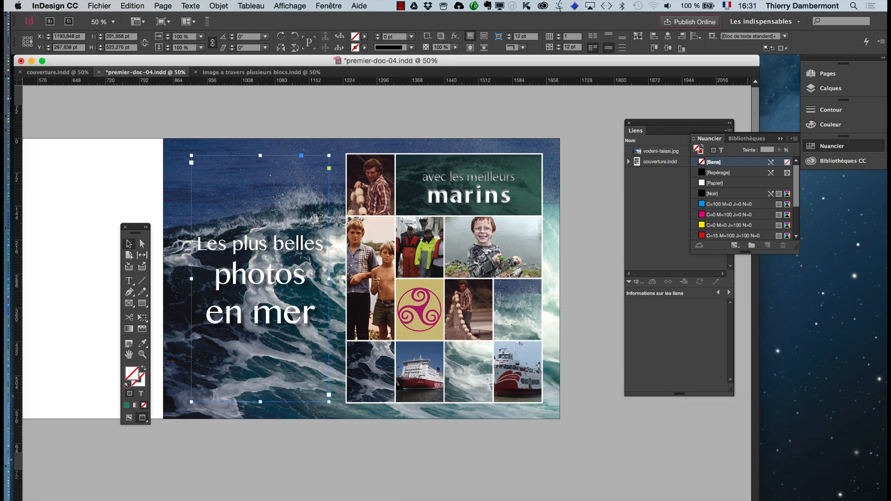
{"action": "left_click", "coordinate": [492, 433]}
{"action": "left_click", "coordinate": [623, 463]}
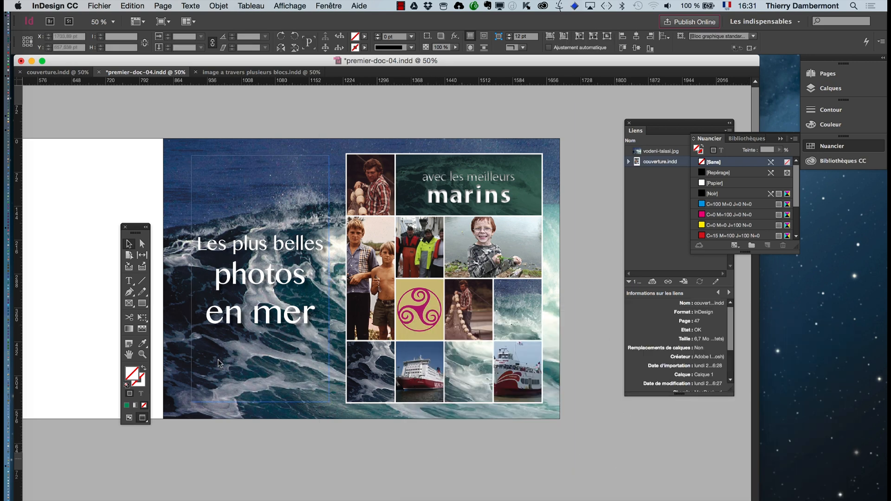
- Clear the view of the cover by moving the toolbox onto the blank page, collapsing Nuancier and moving Liens outside the document window
{"action": "left_click_drag", "start_coordinate": [134, 230], "coordinate": [75, 152]}
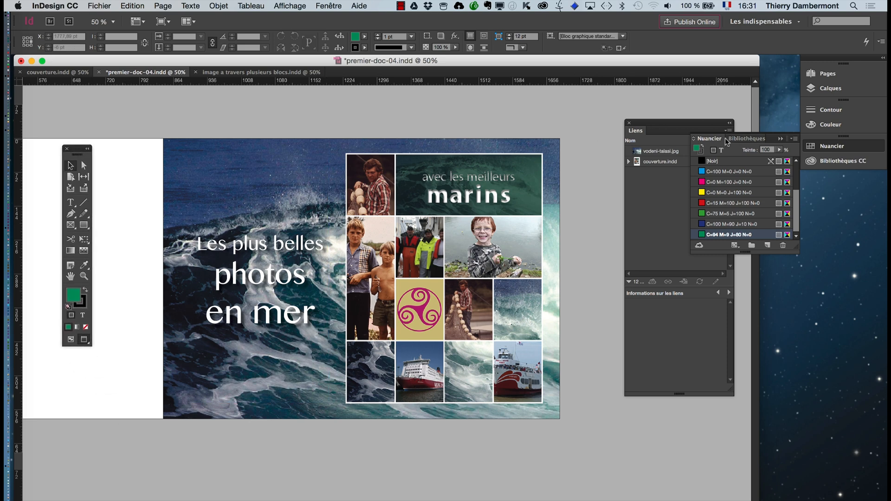
{"action": "left_click", "coordinate": [780, 139]}
{"action": "left_click_drag", "start_coordinate": [698, 123], "coordinate": [845, 200]}
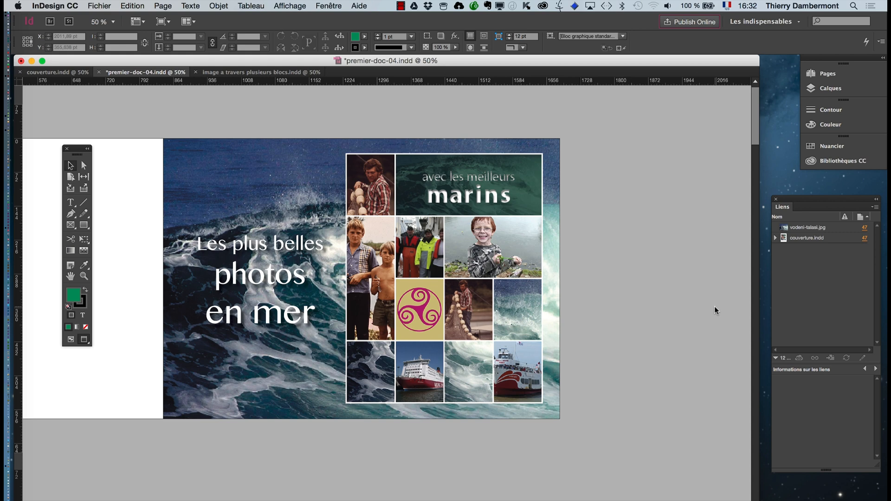
- Enable the Lueur externe effect for the title frame's text and display its settings
{"action": "left_click", "coordinate": [261, 275]}
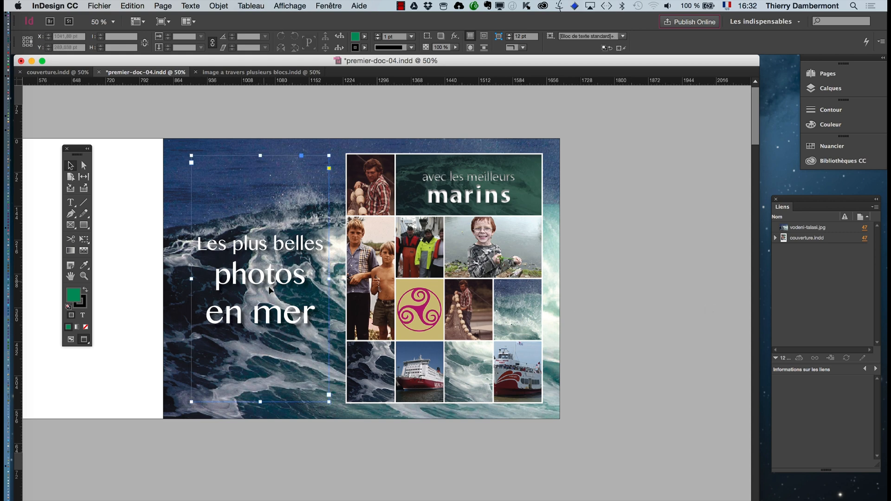
{"action": "left_click", "coordinate": [220, 5]}
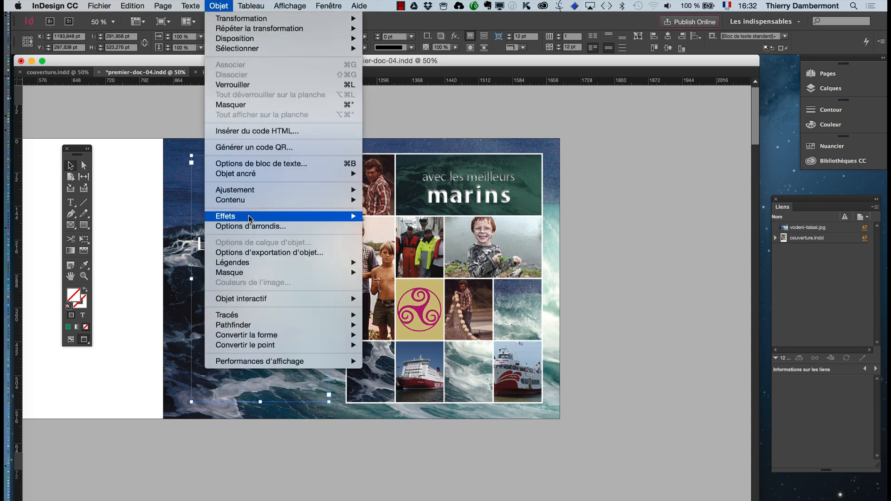
{"action": "mouse_move", "coordinate": [250, 216]}
{"action": "left_click", "coordinate": [421, 222]}
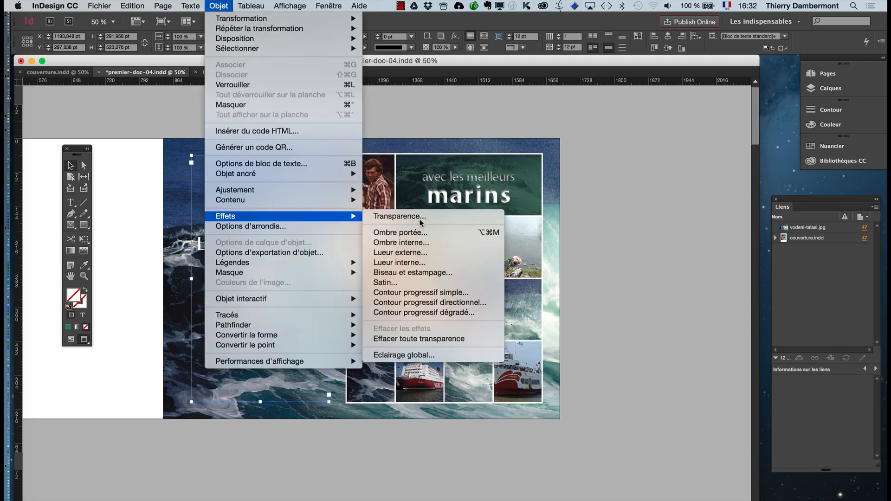
{"action": "left_click", "coordinate": [503, 337]}
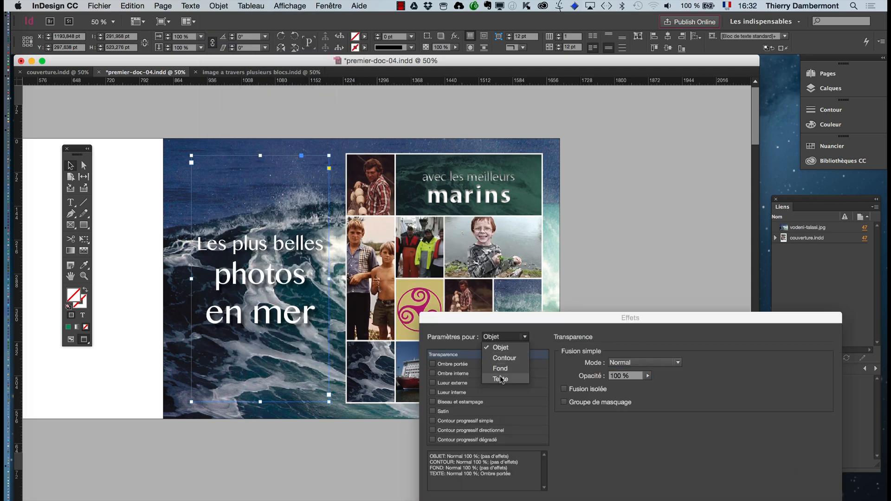
{"action": "left_click", "coordinate": [502, 379]}
{"action": "left_click", "coordinate": [439, 383]}
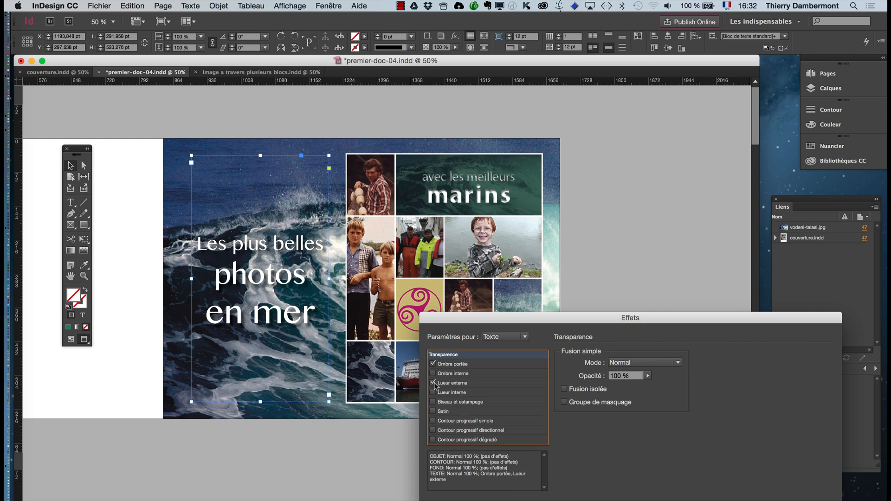
{"action": "left_click", "coordinate": [479, 386]}
- Set the outer glow's colour to [Noir] and its Grossi value to about 2 %, and apply the effects
{"action": "left_click", "coordinate": [680, 367]}
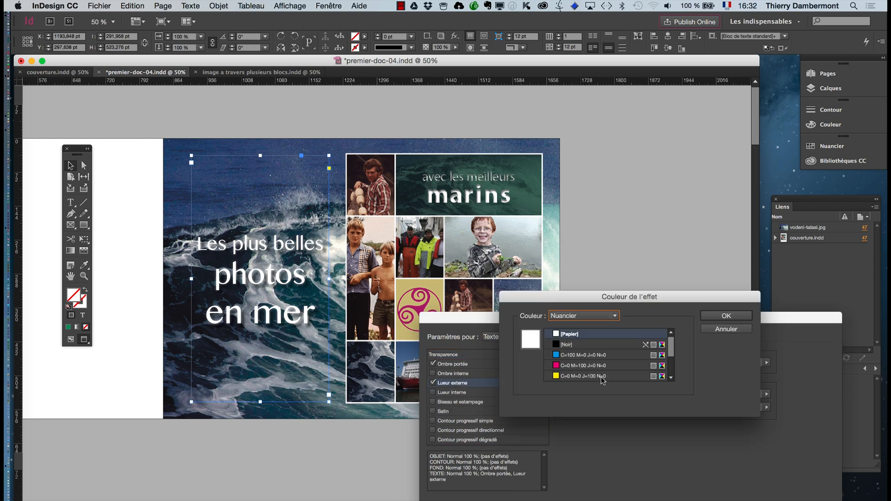
{"action": "left_click", "coordinate": [571, 345]}
{"action": "left_click", "coordinate": [729, 316]}
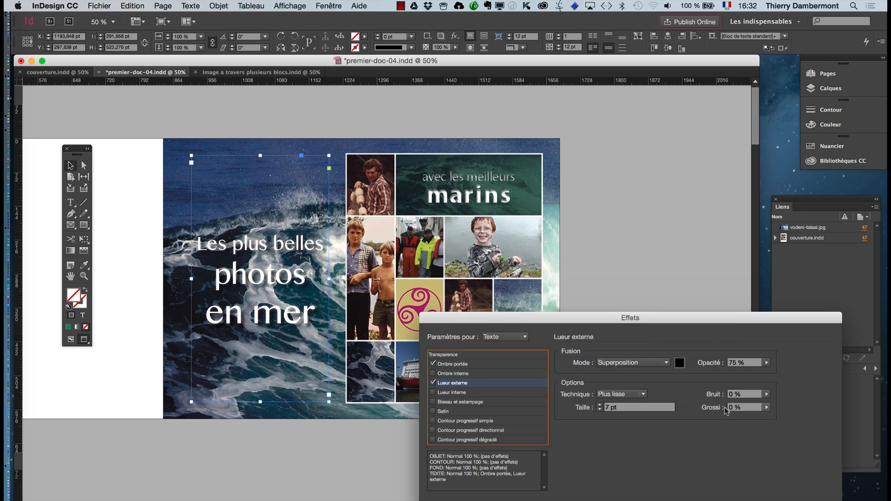
{"action": "left_click", "coordinate": [766, 408]}
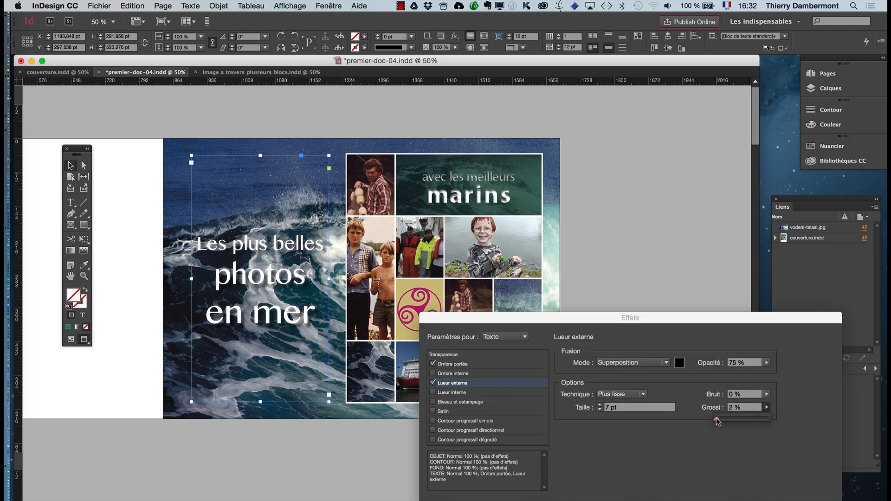
{"action": "left_click_drag", "start_coordinate": [720, 417], "coordinate": [717, 416]}
{"action": "key", "text": "Return"}
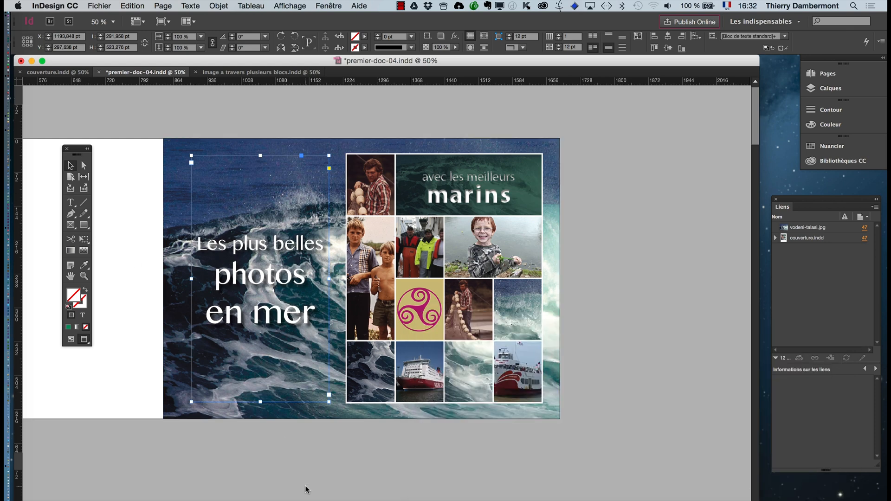
- Give the title text's characters a [Noir] stroke and deselect the frame
{"action": "left_click", "coordinate": [83, 316]}
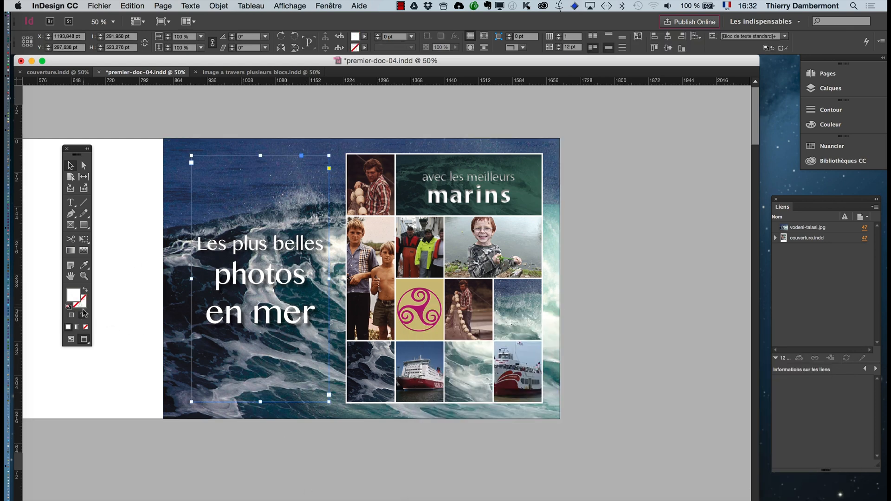
{"action": "left_click", "coordinate": [829, 146]}
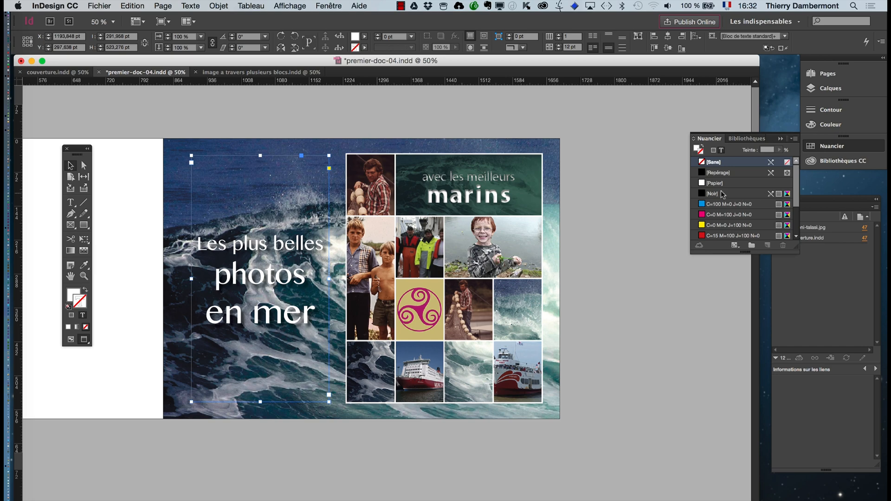
{"action": "left_click", "coordinate": [724, 194]}
{"action": "left_click", "coordinate": [637, 419]}
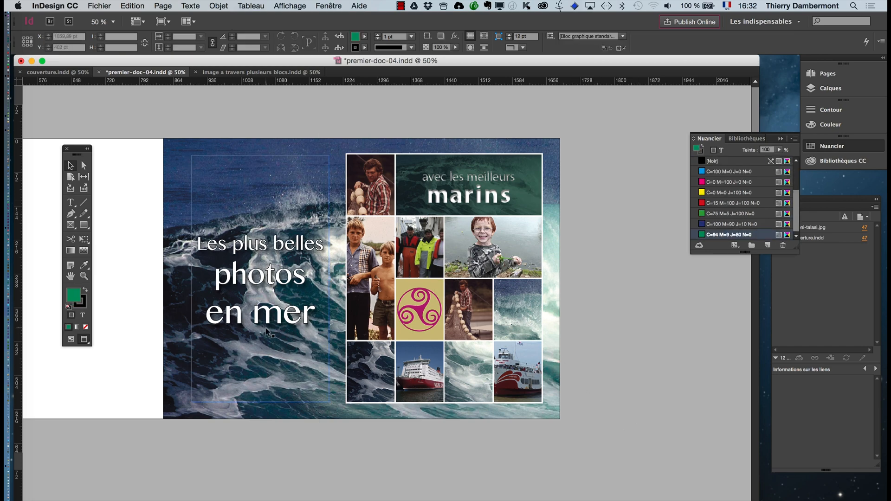
- Examine the outlined title's legibility against the wave photo, up close at 75 % and with the whole cover page in view
{"action": "scroll", "coordinate": [270, 333], "scroll_direction": "up", "scroll_amount": 1}
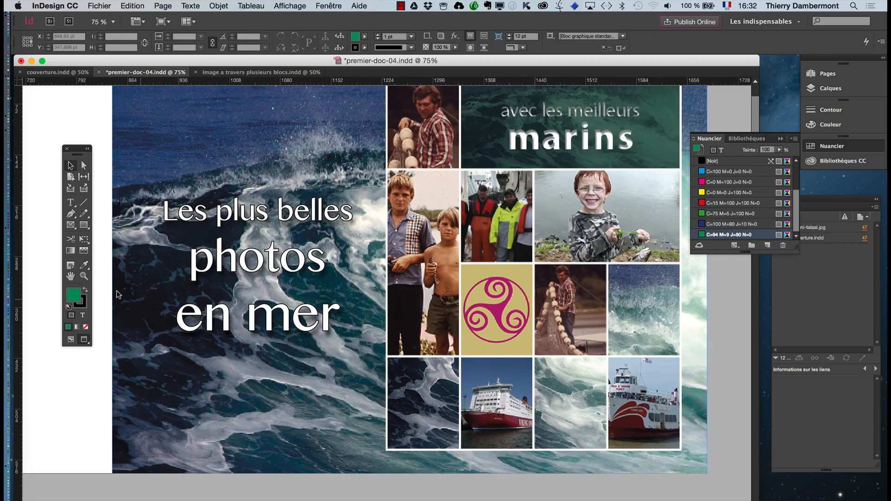
{"action": "left_click_drag", "start_coordinate": [306, 339], "coordinate": [333, 389]}
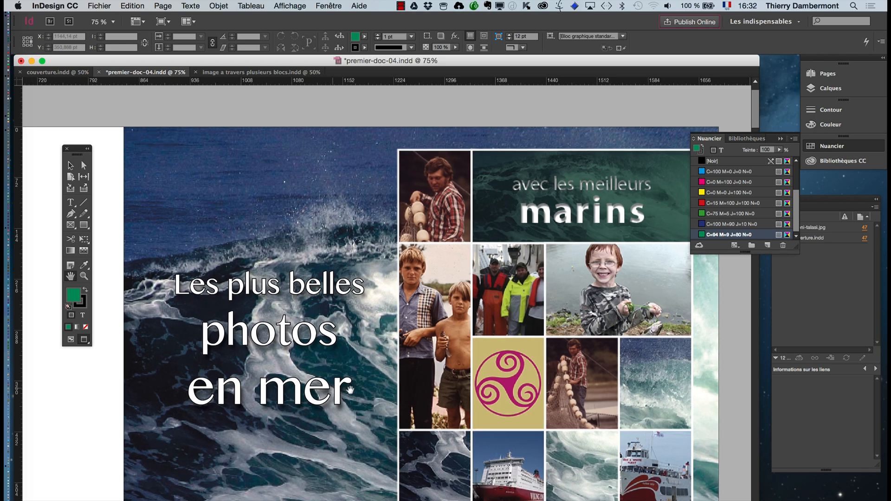
{"action": "scroll", "coordinate": [533, 278], "scroll_direction": "down", "scroll_amount": 1}
{"action": "scroll", "coordinate": [534, 278], "scroll_direction": "right", "scroll_amount": 1}
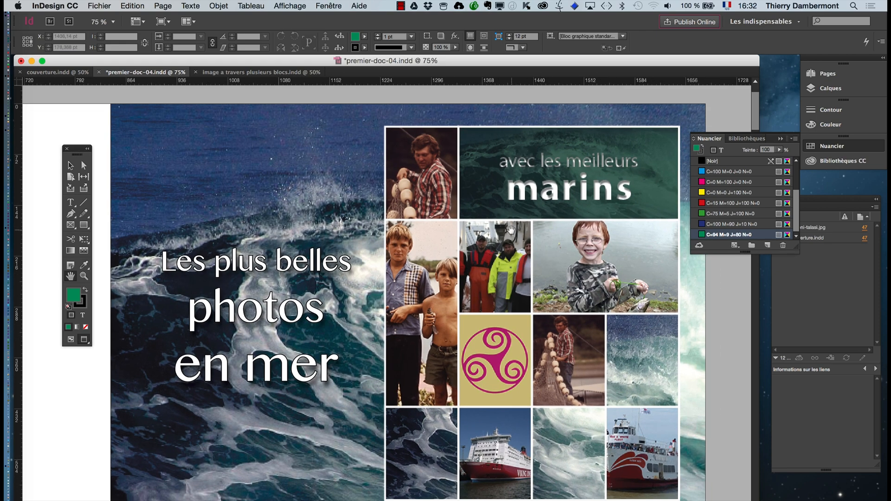
{"action": "scroll", "coordinate": [511, 229], "scroll_direction": "down", "scroll_amount": 2}
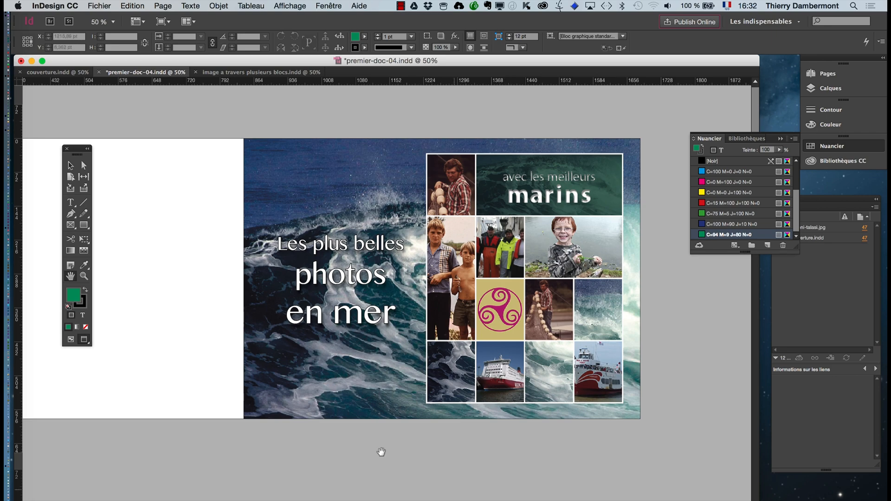
{"action": "left_click", "coordinate": [70, 166]}
{"action": "left_click", "coordinate": [314, 169]}
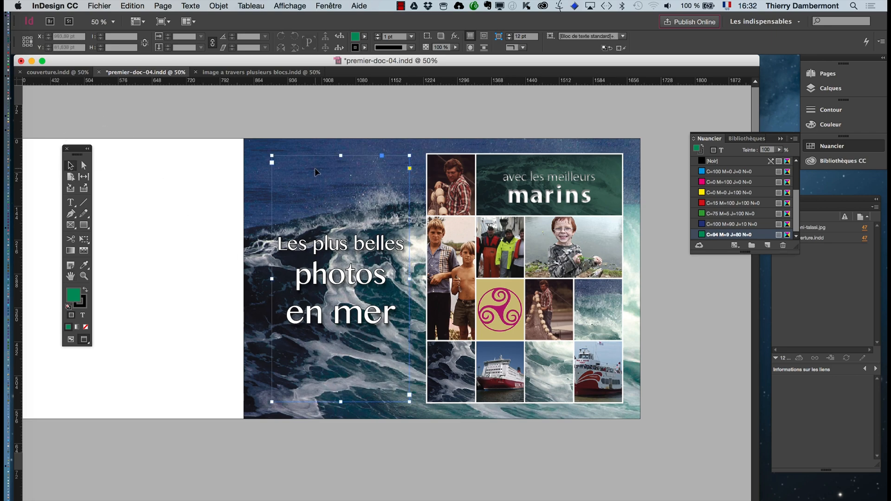
{"action": "left_click", "coordinate": [329, 148]}
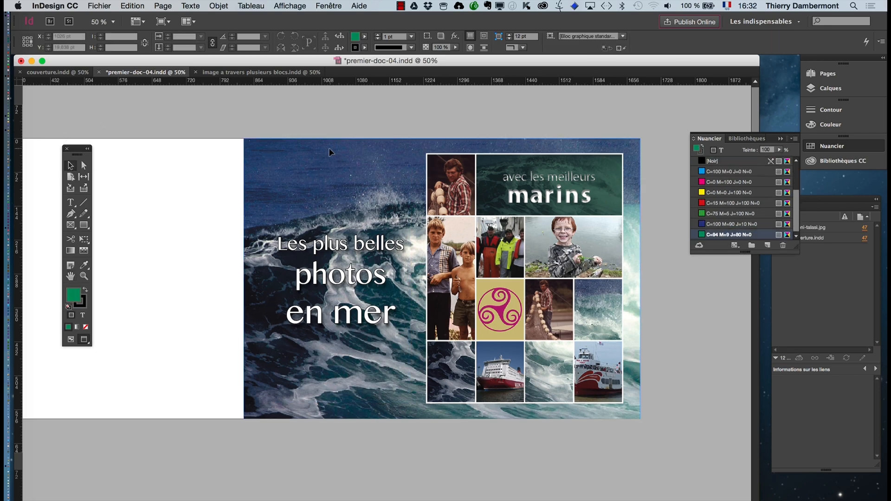
- Lower the full-page wave photo's opacity to about 66 % in its object effects and apply the change
{"action": "left_click", "coordinate": [217, 6]}
{"action": "mouse_move", "coordinate": [246, 217]}
{"action": "left_click", "coordinate": [385, 216]}
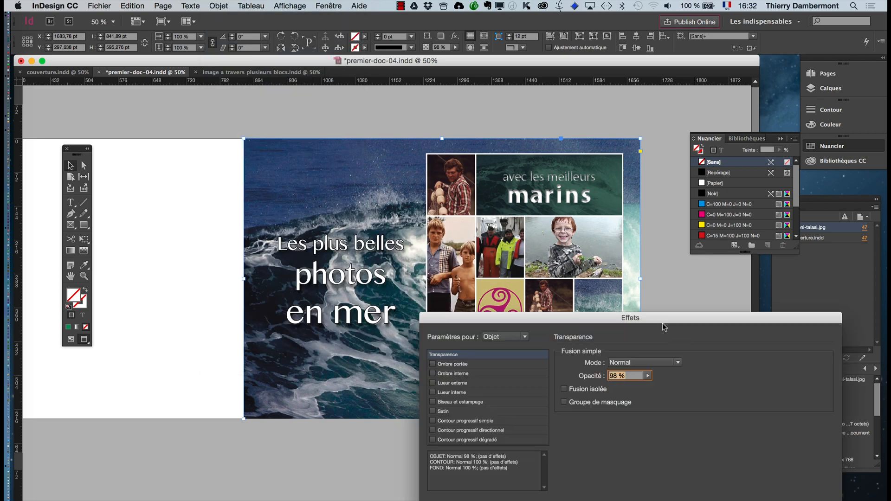
{"action": "left_click_drag", "start_coordinate": [648, 378], "coordinate": [632, 389]}
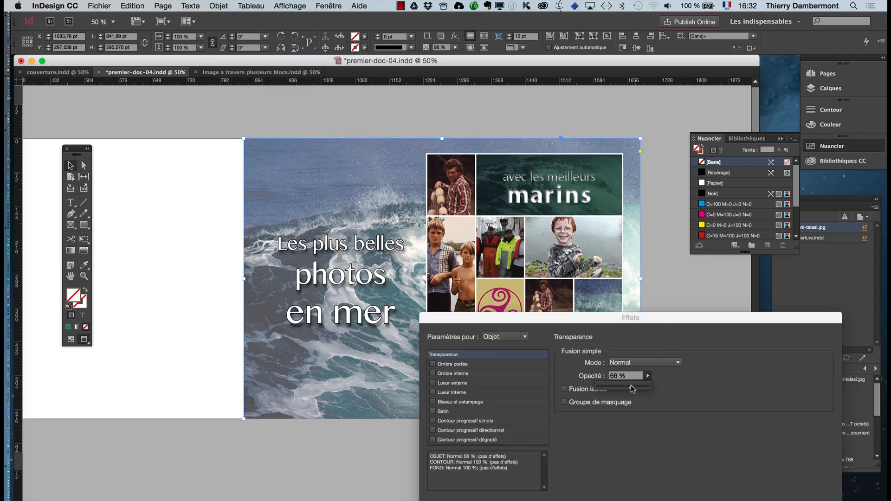
{"action": "left_click", "coordinate": [766, 492]}
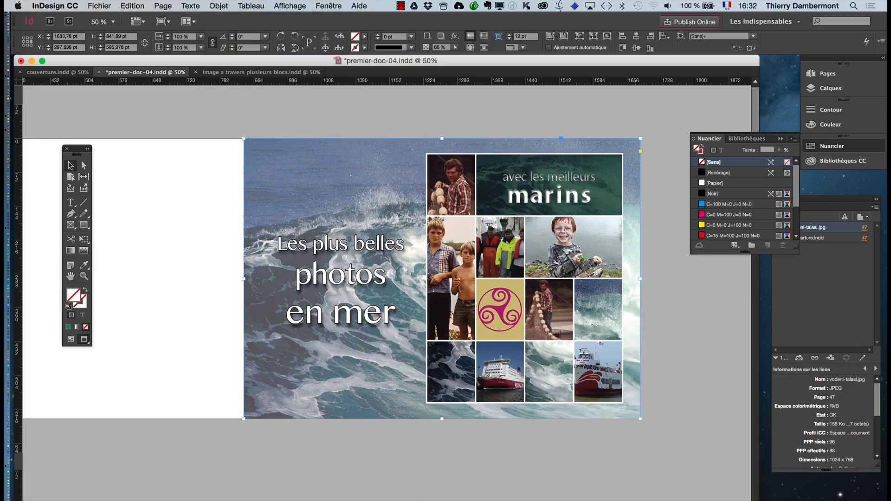
- Remove the black stroke from the cover title's characters and deselect the text frame
{"action": "left_click", "coordinate": [361, 293]}
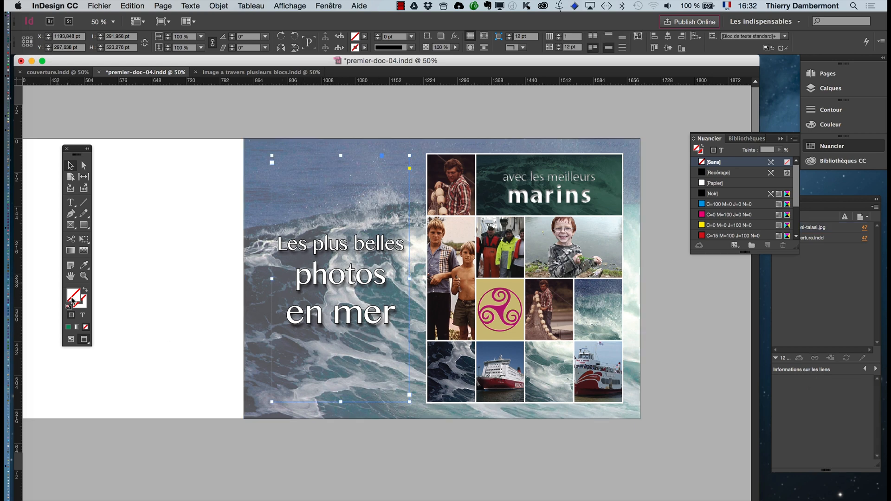
{"action": "left_click", "coordinate": [82, 316]}
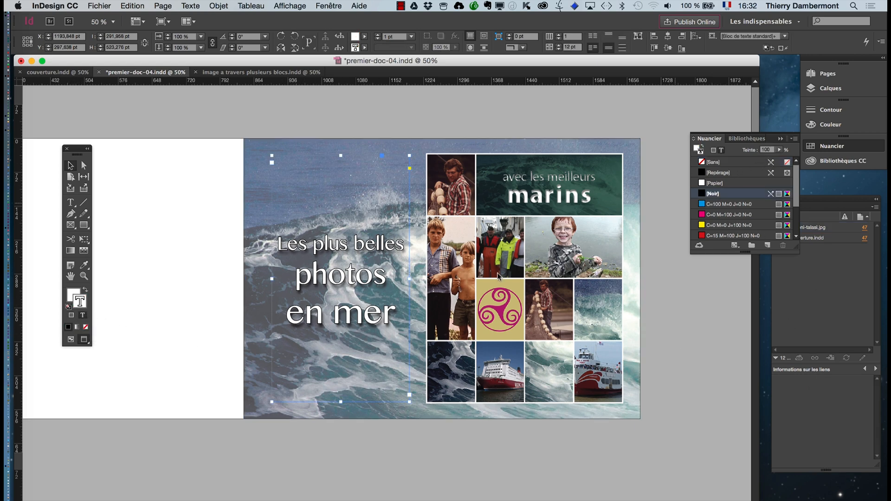
{"action": "left_click", "coordinate": [85, 327]}
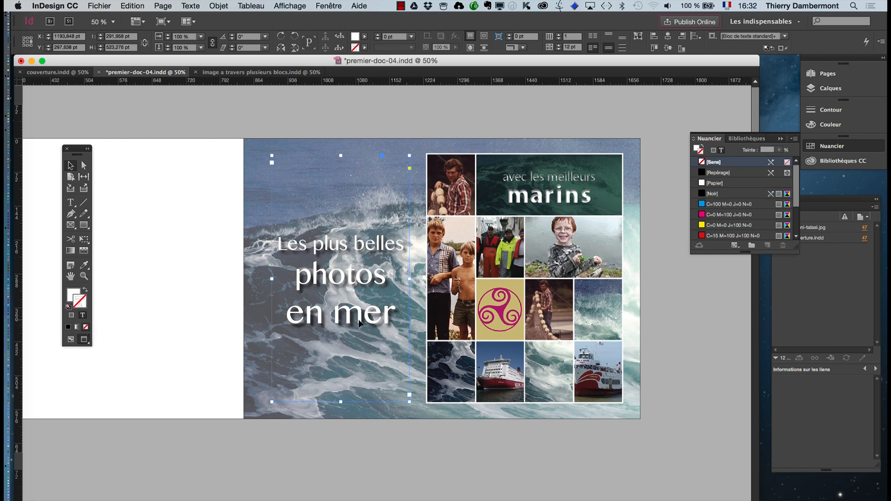
{"action": "left_click", "coordinate": [215, 6]}
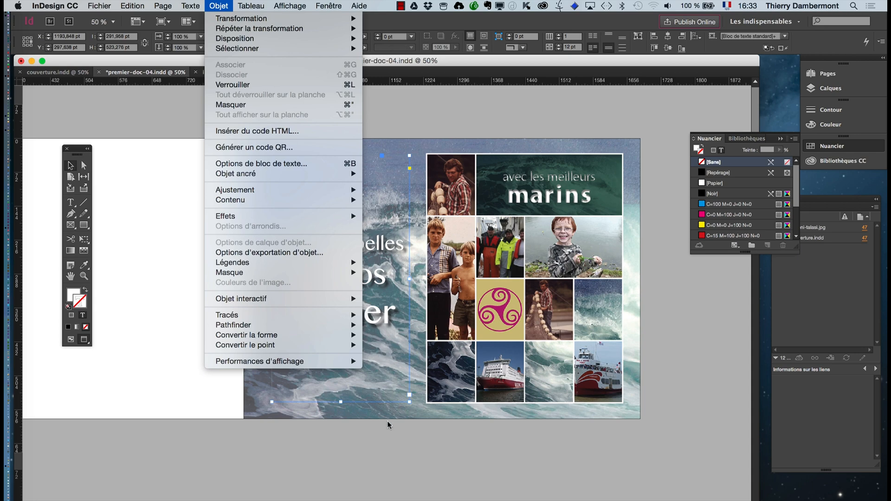
{"action": "left_click", "coordinate": [236, 443]}
{"action": "left_click", "coordinate": [329, 466]}
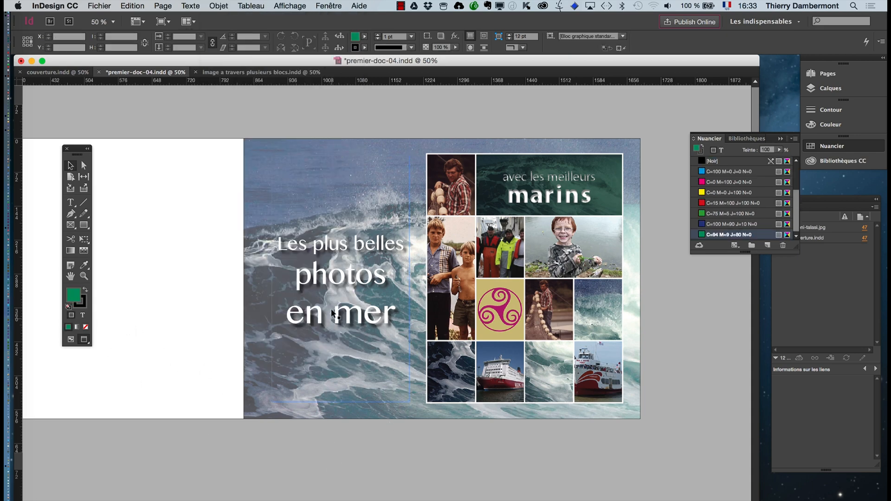
- Disable the Ombre portée effect for the title frame's text and apply the effects
{"action": "left_click", "coordinate": [331, 311]}
{"action": "left_click", "coordinate": [213, 5]}
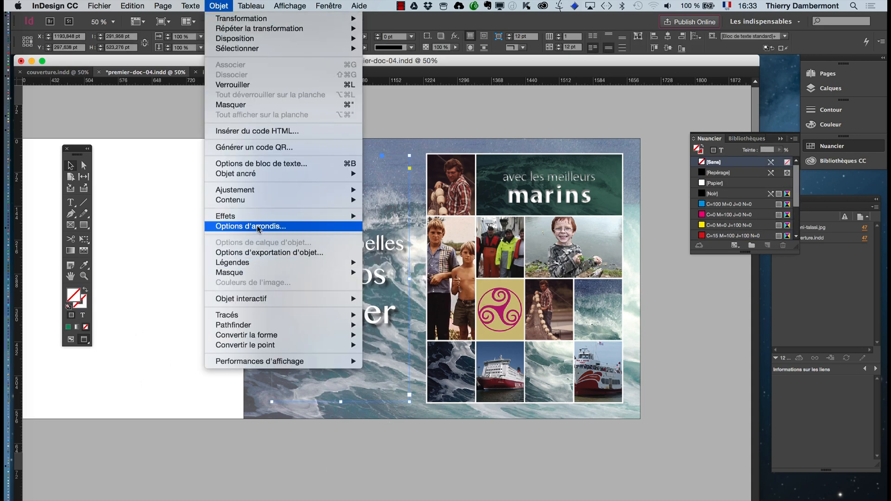
{"action": "mouse_move", "coordinate": [320, 217]}
{"action": "left_click", "coordinate": [384, 217]}
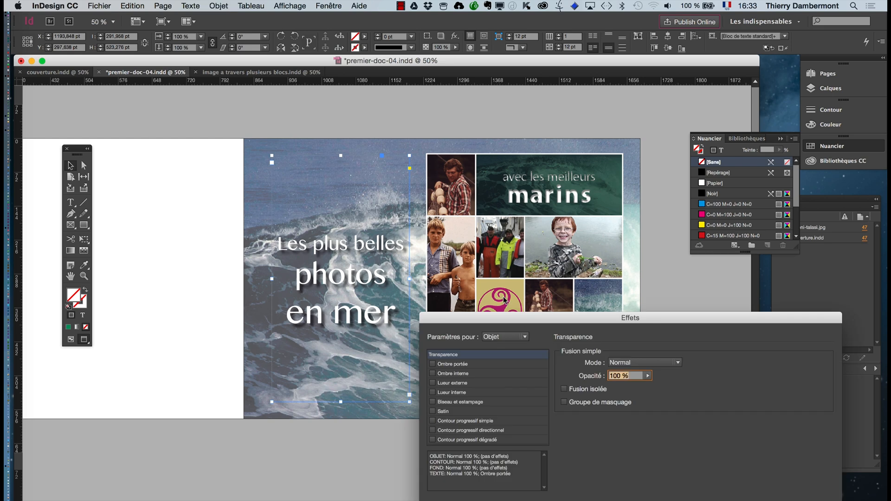
{"action": "left_click", "coordinate": [505, 337]}
{"action": "left_click", "coordinate": [502, 379]}
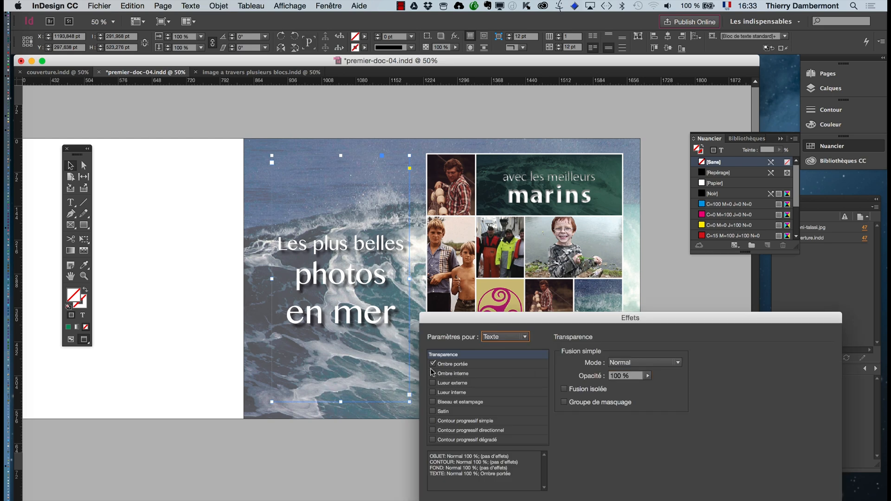
{"action": "left_click", "coordinate": [432, 365]}
{"action": "key", "text": "Return"}
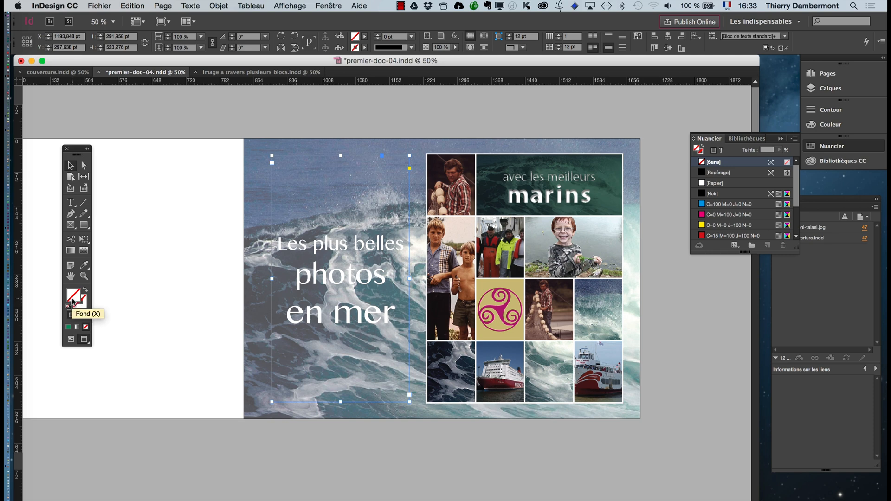
- Try the cyan swatch C=100 M=0 J=0 N=0 as the fill colour of the title's characters
{"action": "key", "text": "shift+x"}
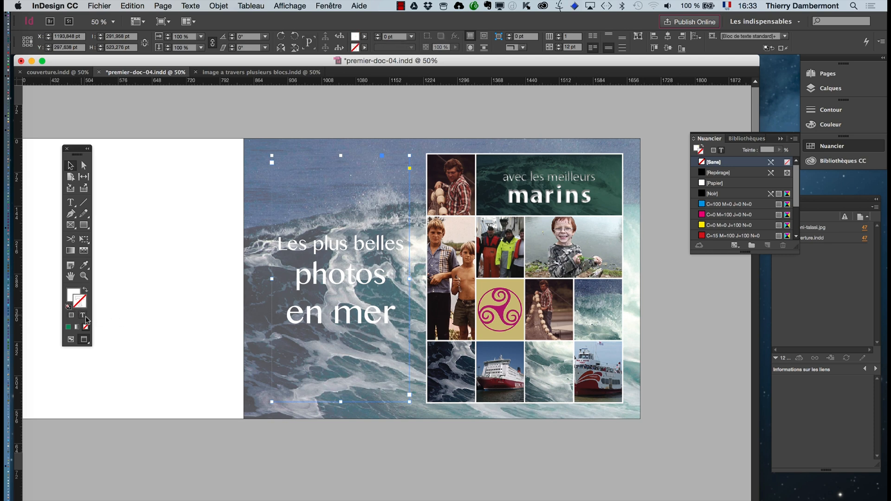
{"action": "left_click", "coordinate": [73, 294]}
{"action": "left_click", "coordinate": [728, 205]}
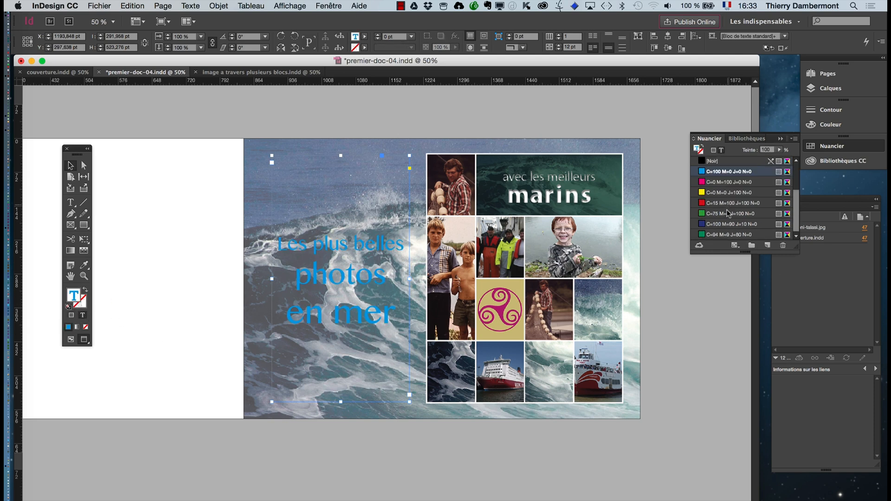
- Try Eyedropper colours sampled from two areas of the green "marins" banner as the title text's fill
{"action": "left_click", "coordinate": [84, 265]}
{"action": "left_click", "coordinate": [492, 193]}
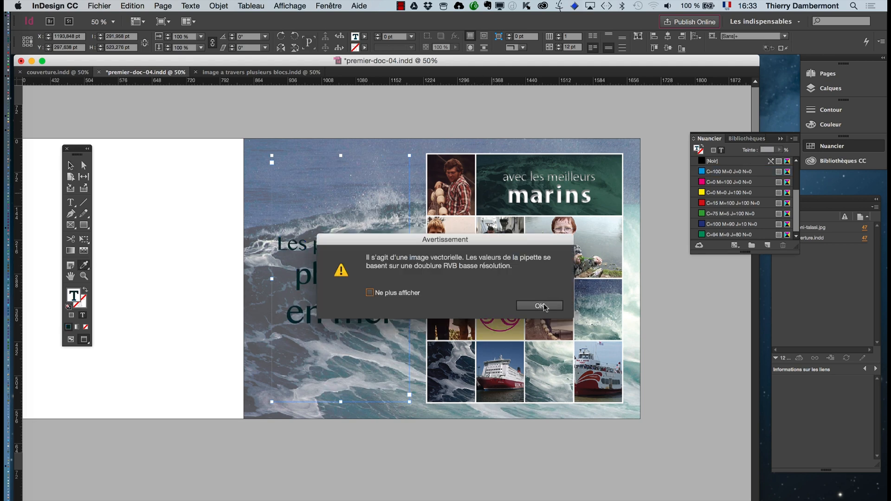
{"action": "left_click", "coordinate": [541, 306]}
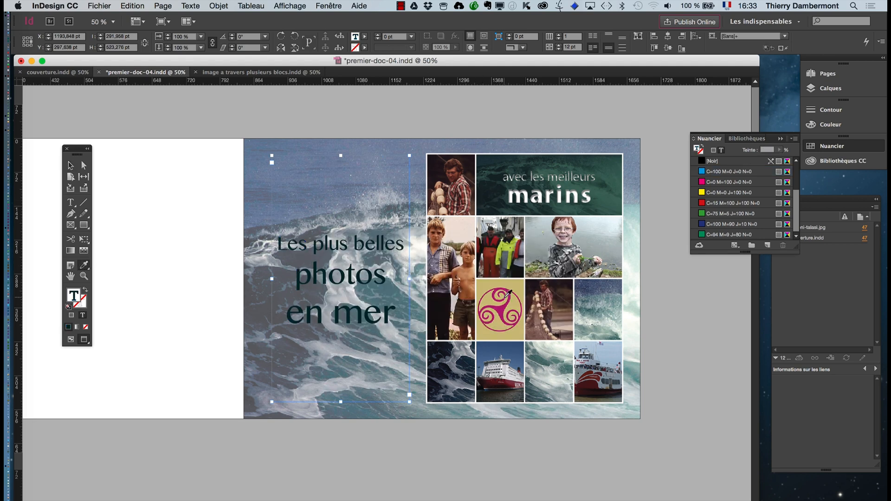
{"action": "left_click", "coordinate": [617, 196]}
{"action": "left_click", "coordinate": [542, 306]}
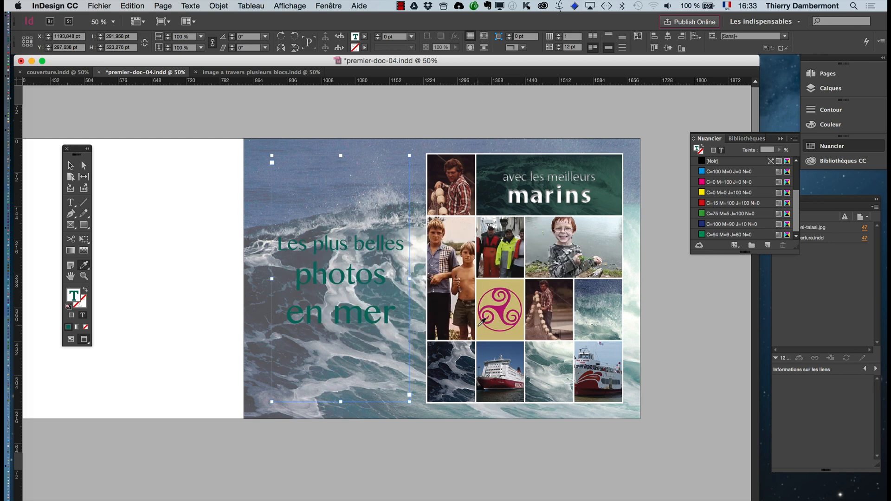
- Fill the title text with a dark blue sampled from the lower-left wave picture in the mosaic and deselect the frame
{"action": "left_click", "coordinate": [449, 367]}
{"action": "left_click", "coordinate": [541, 306]}
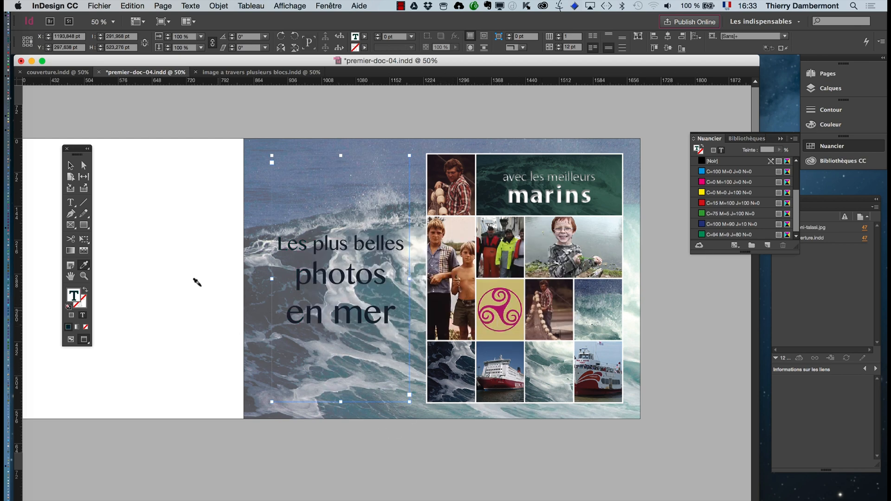
{"action": "left_click", "coordinate": [71, 166]}
{"action": "left_click", "coordinate": [483, 454]}
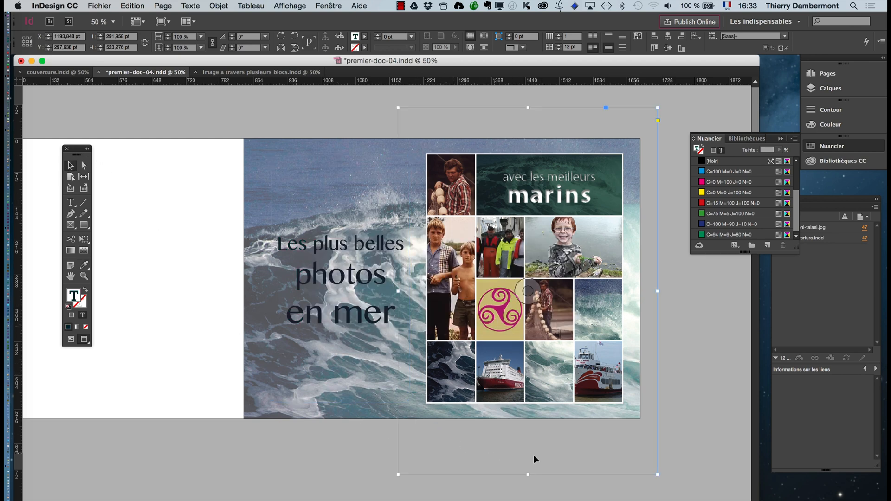